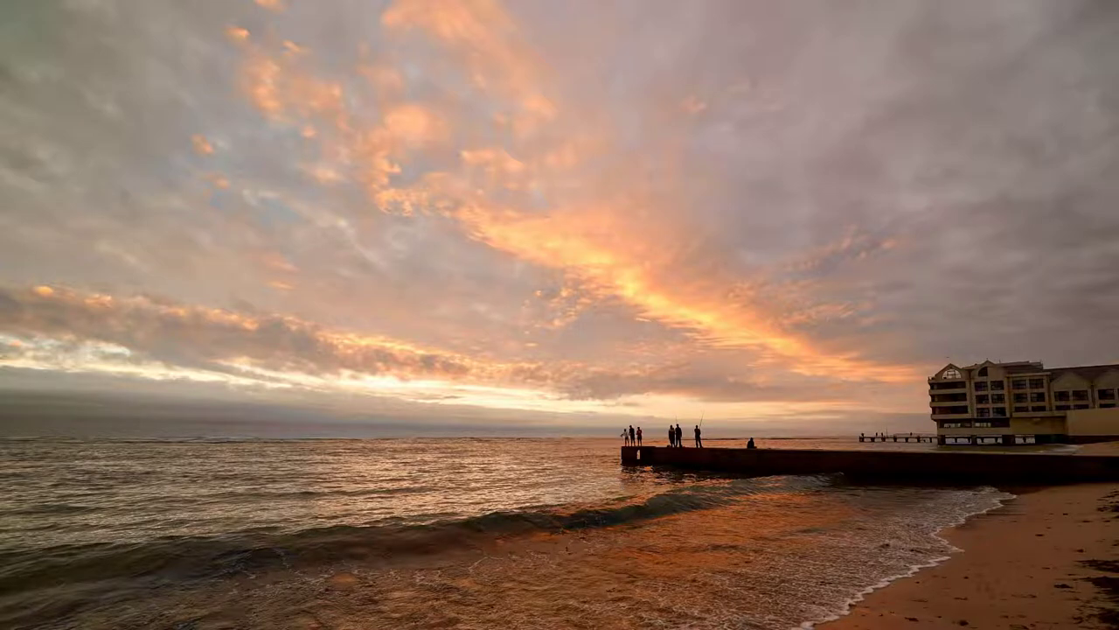
# - Restore the CorelDRAW 2018 window from the taskbar so the Welcome Screen shows
pyautogui.click(636, 617)
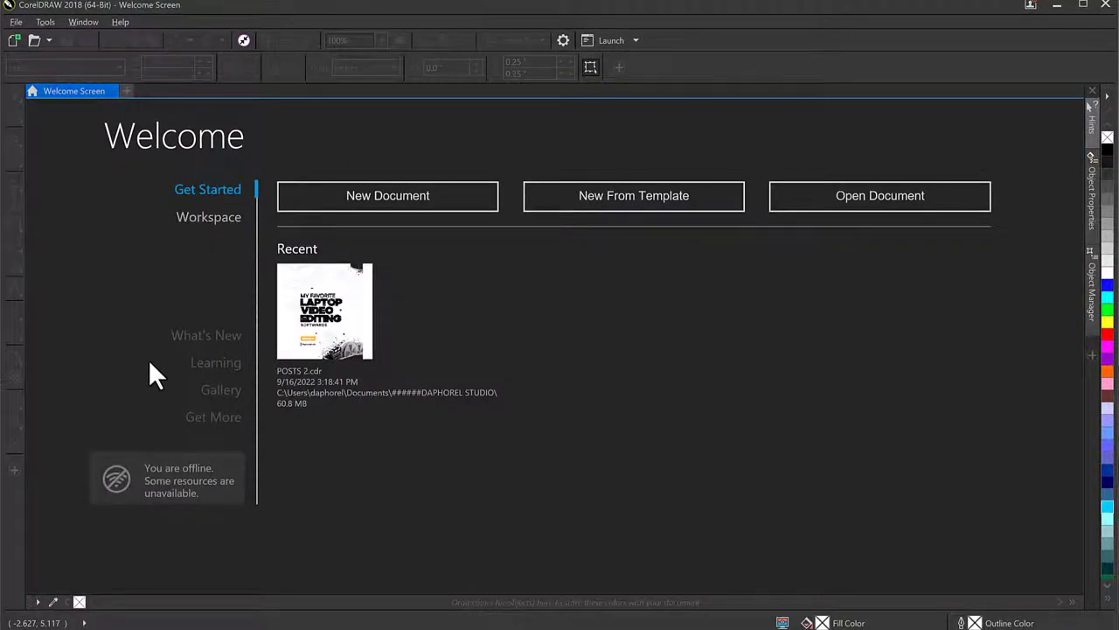
# - Create DIVAS CLUB FLYER as a new 5.0 × 5.0 inch, 300 dpi document
pyautogui.click(16, 23)
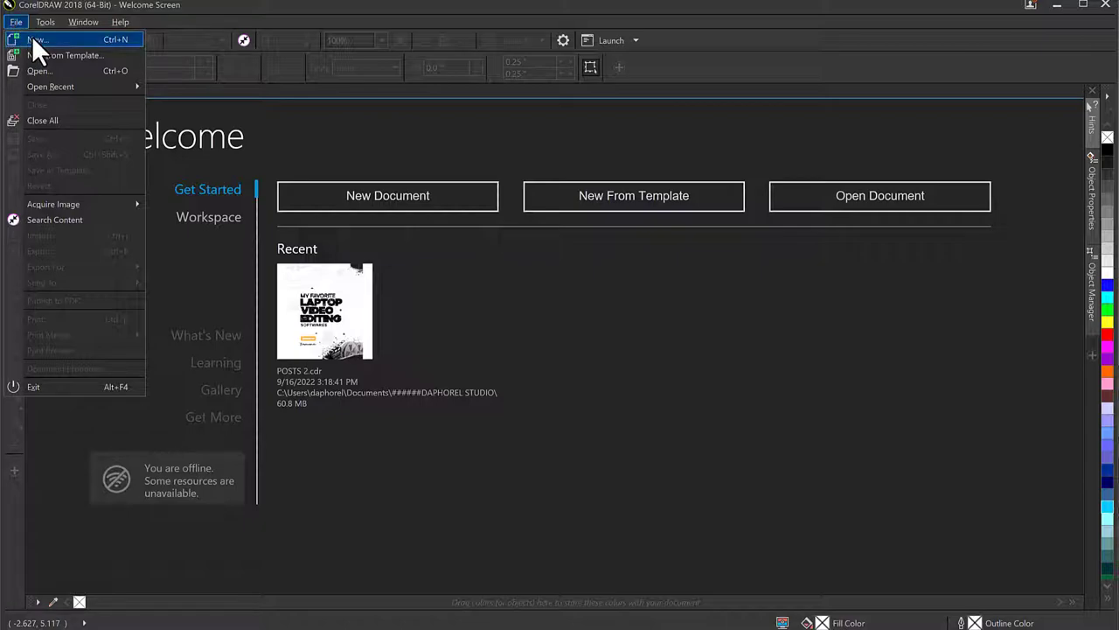
pyautogui.click(32, 39)
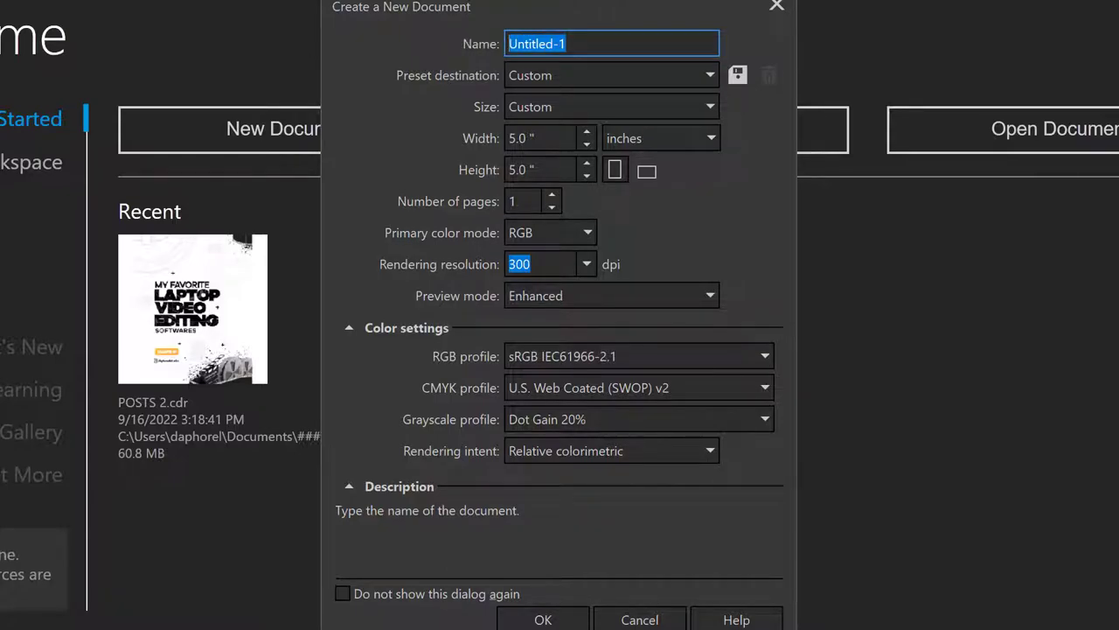
pyautogui.write('DIVAS CLUB FLYER')
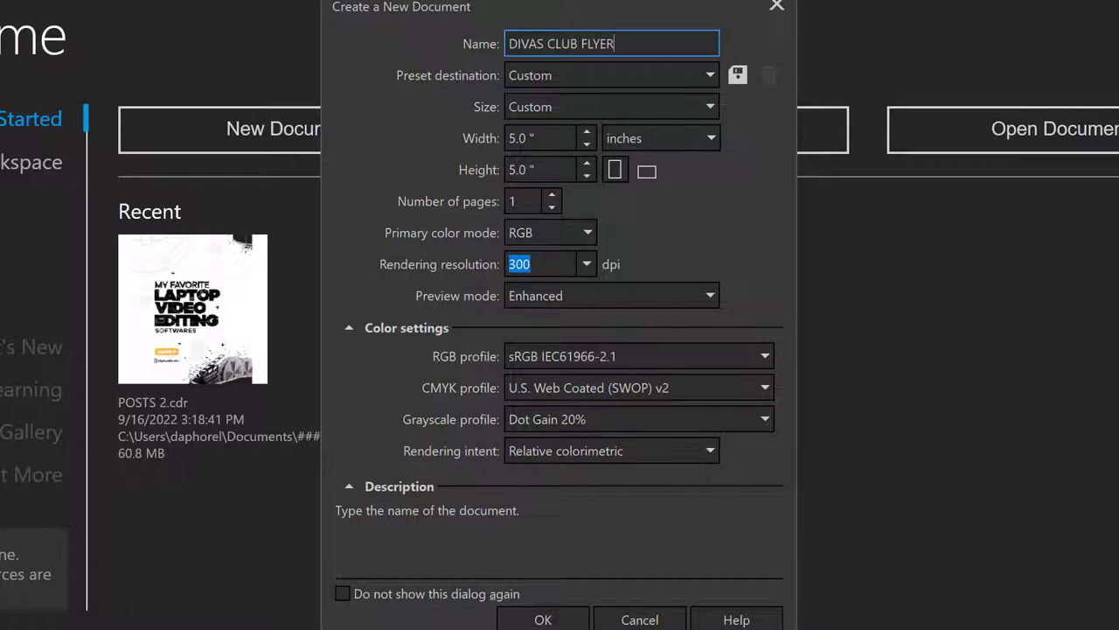
pyautogui.doubleClick(517, 140)
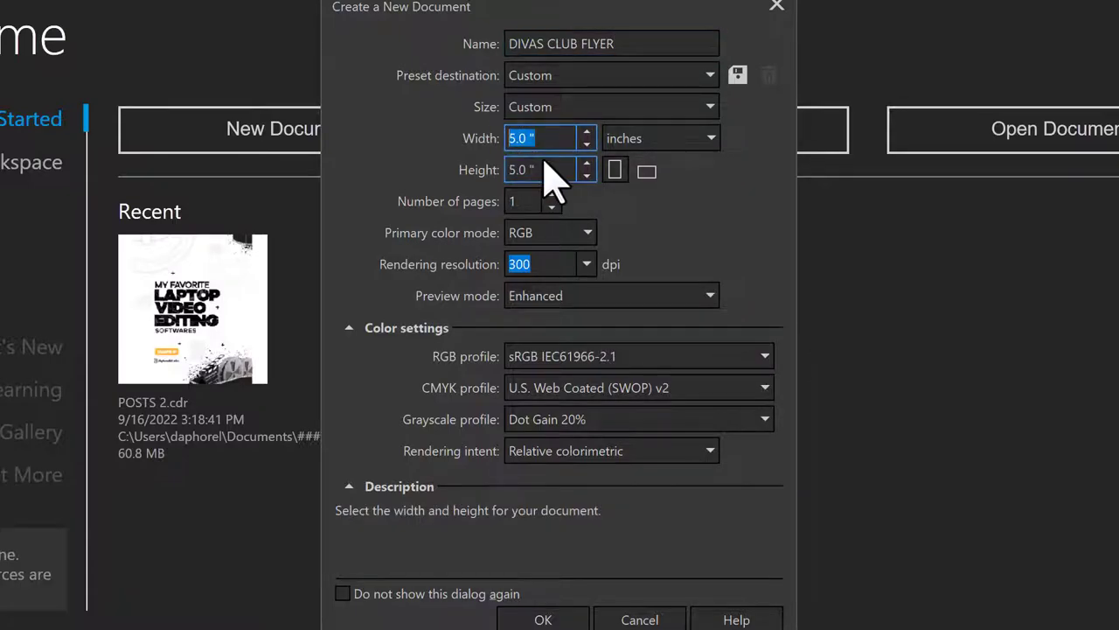
pyautogui.doubleClick(521, 169)
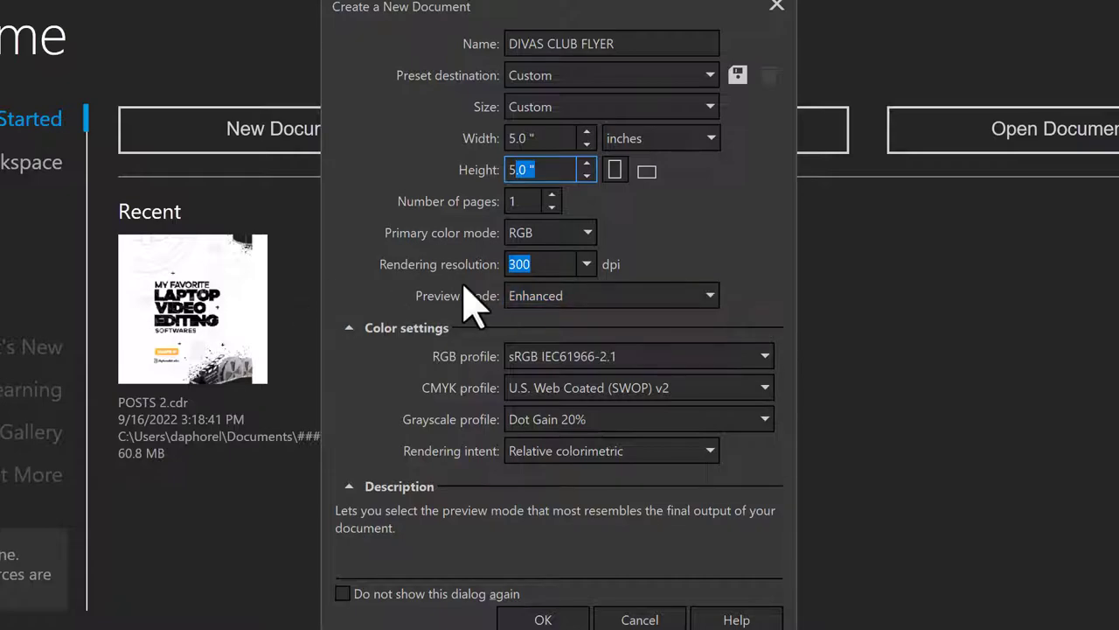
pyautogui.click(354, 328)
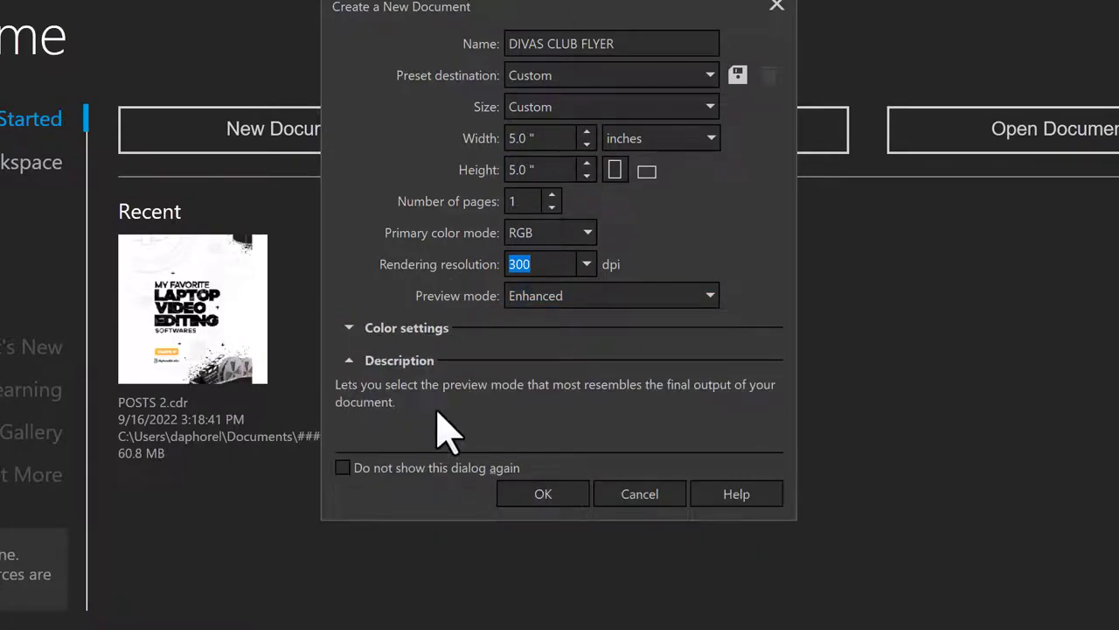
pyautogui.click(352, 360)
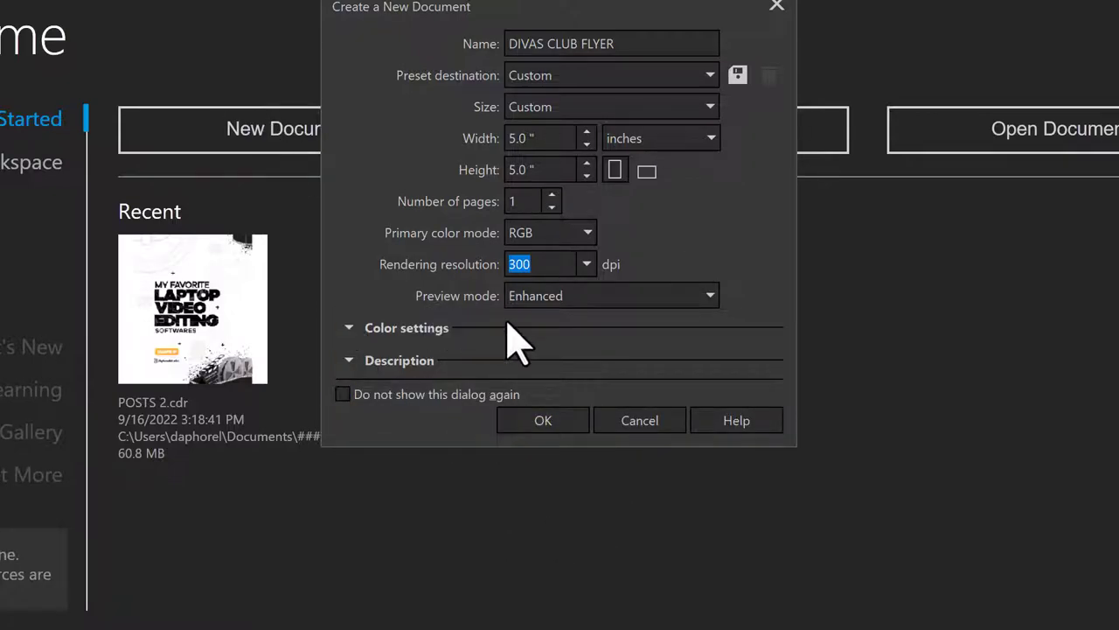
pyautogui.click(558, 429)
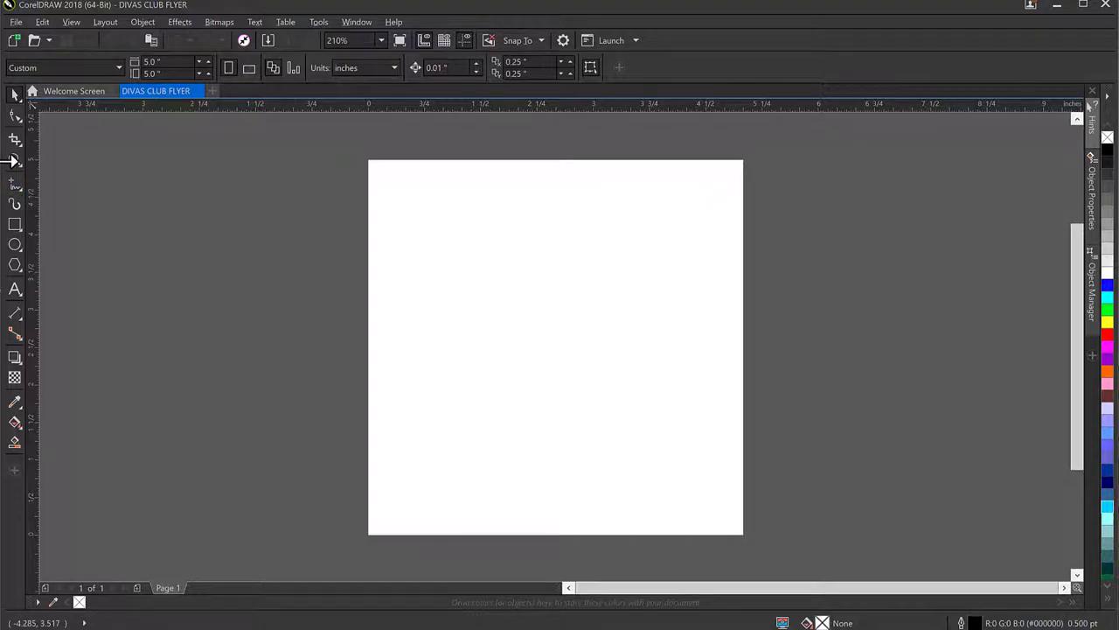
# - Add a page-sized rectangle and type the two-line ANGELS & DIVAS title in 24 pt Arial
pyautogui.doubleClick(14, 225)
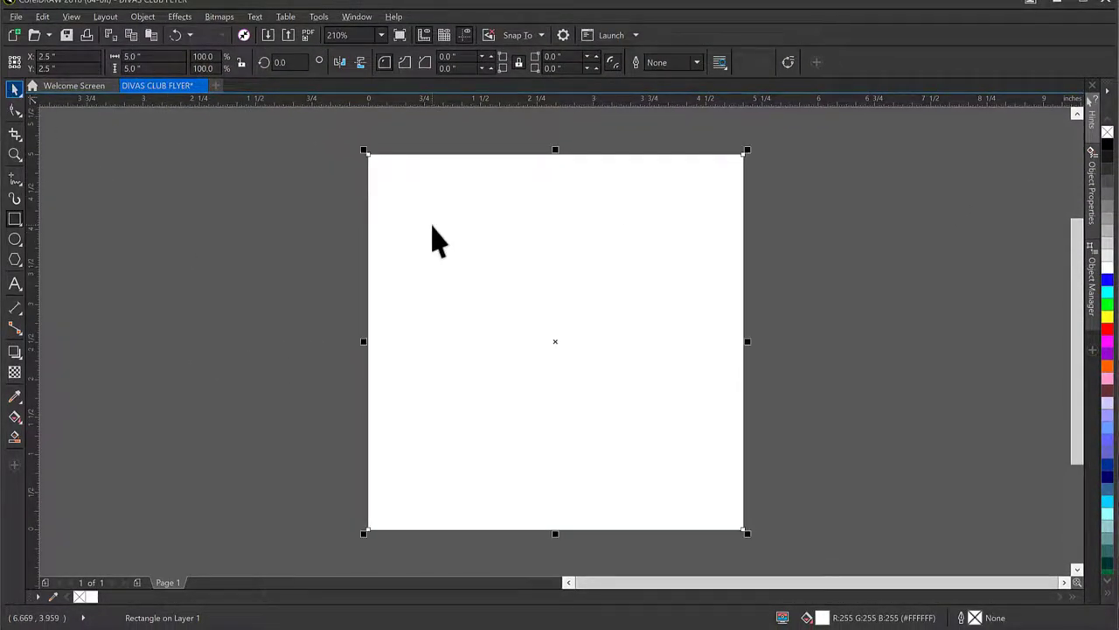
pyautogui.click(15, 285)
pyautogui.click(525, 251)
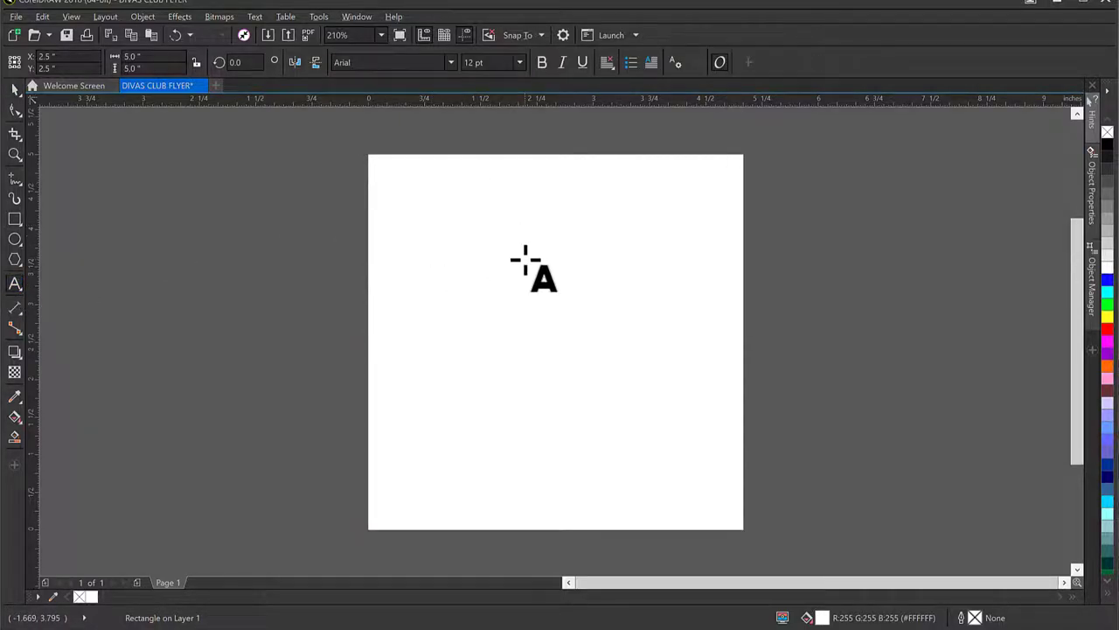
pyautogui.click(15, 285)
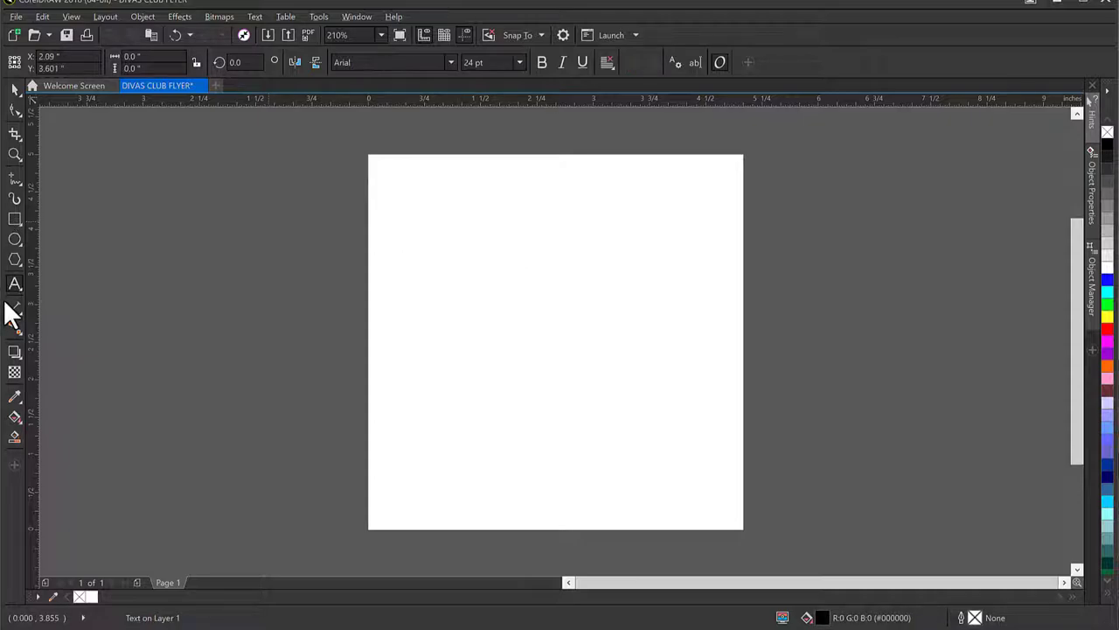
pyautogui.click(512, 227)
pyautogui.write('ANGELS')
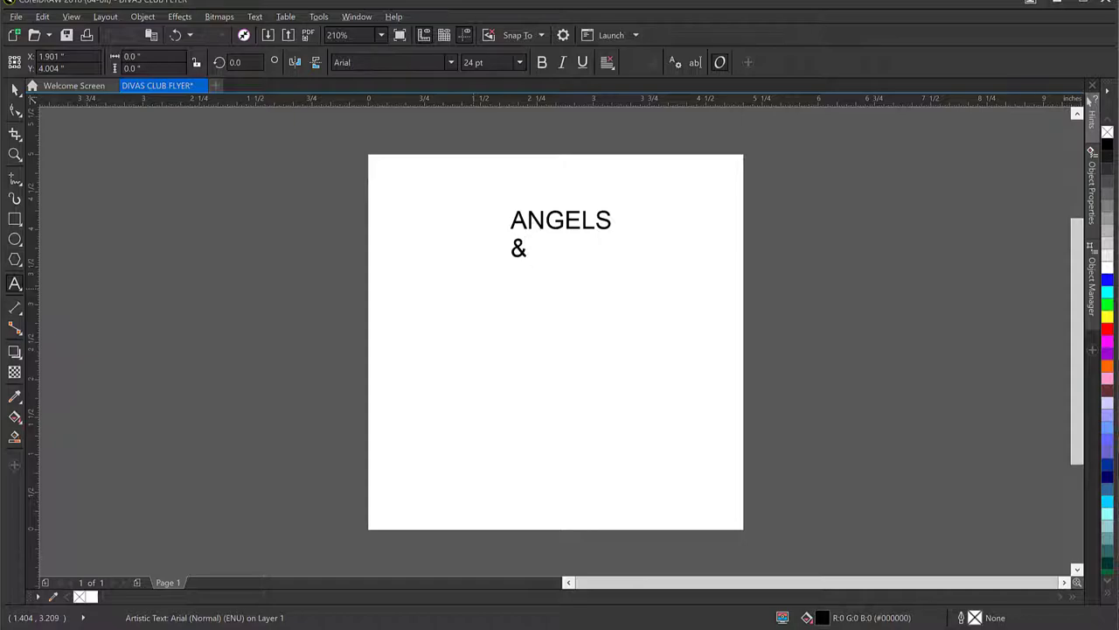
pyautogui.press('Escape')
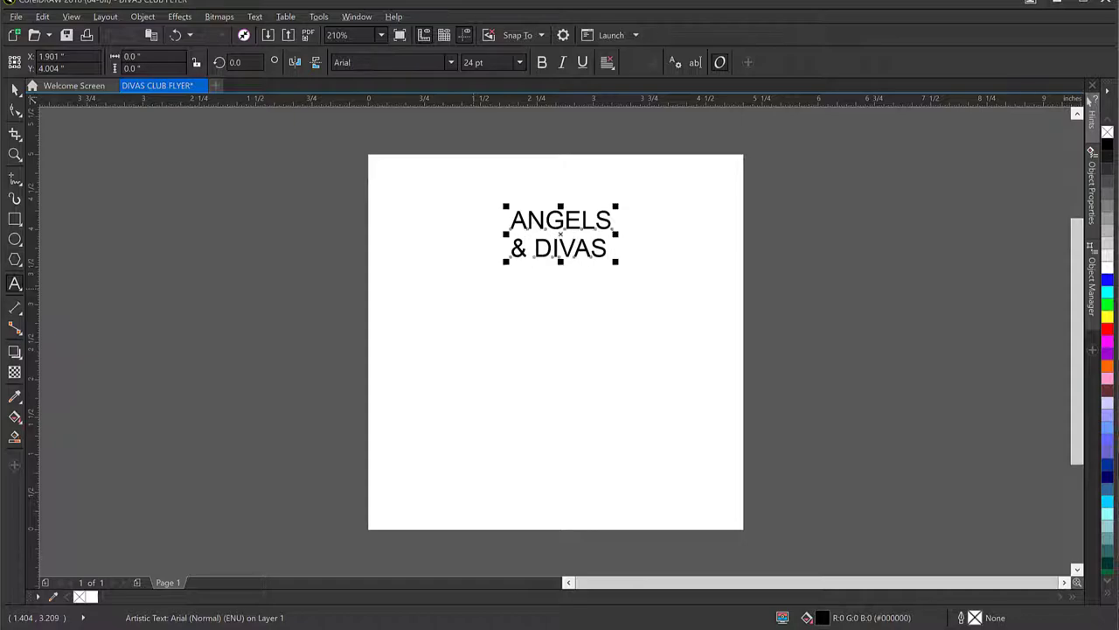
# - Move the title down and to the right on the page
pyautogui.press('space')
pyautogui.scroll(5, 530, 251)
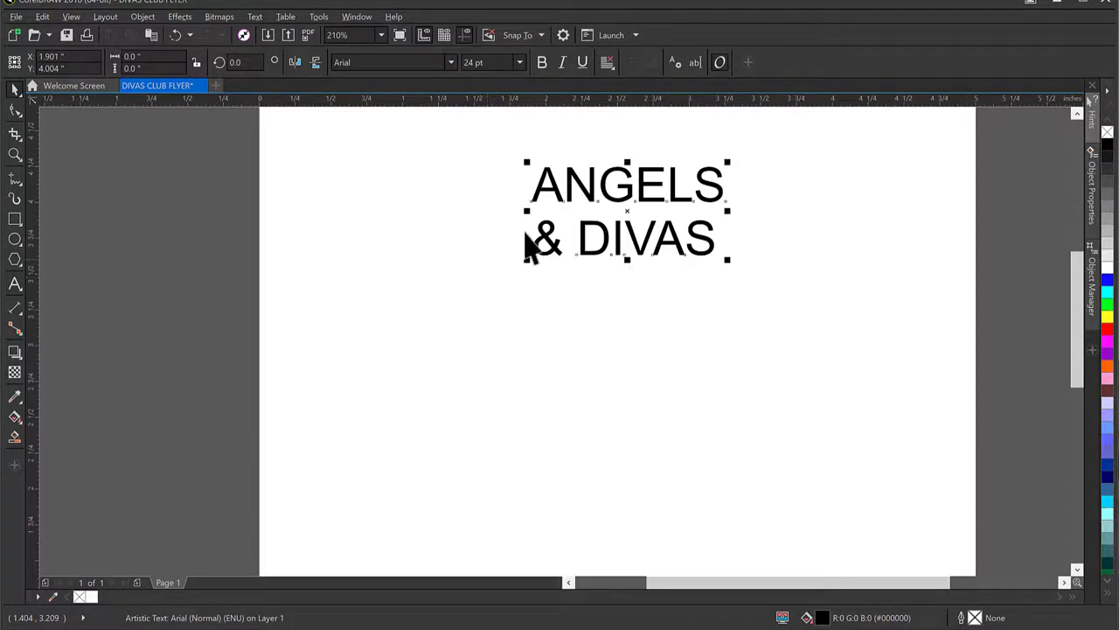
pyautogui.scroll(-3, 544, 242)
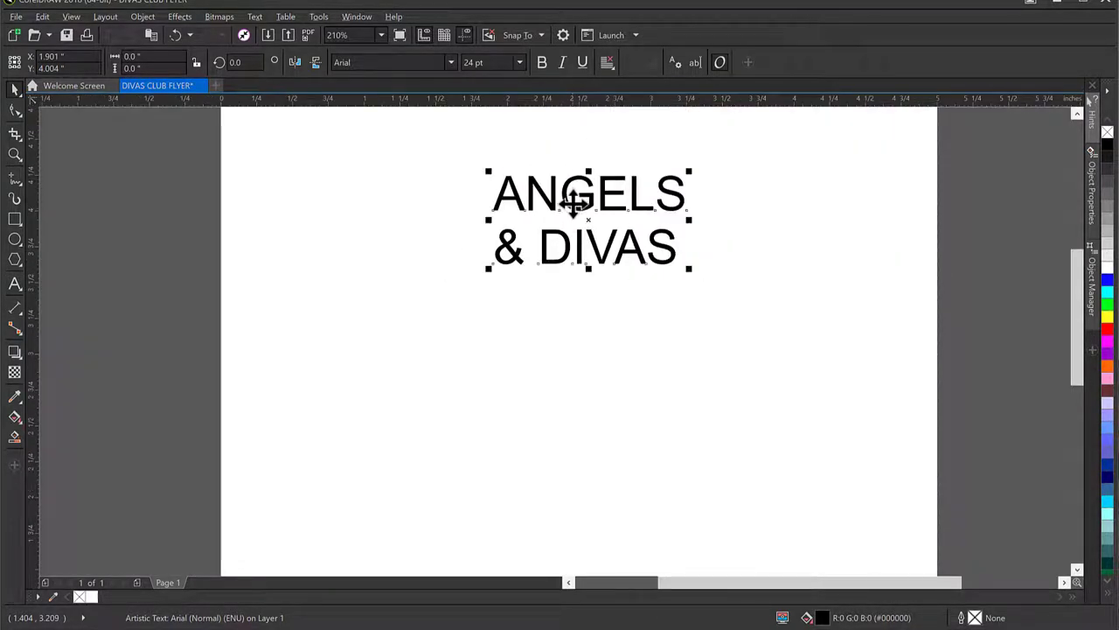
pyautogui.moveTo(584, 210); pyautogui.dragTo(670, 338)
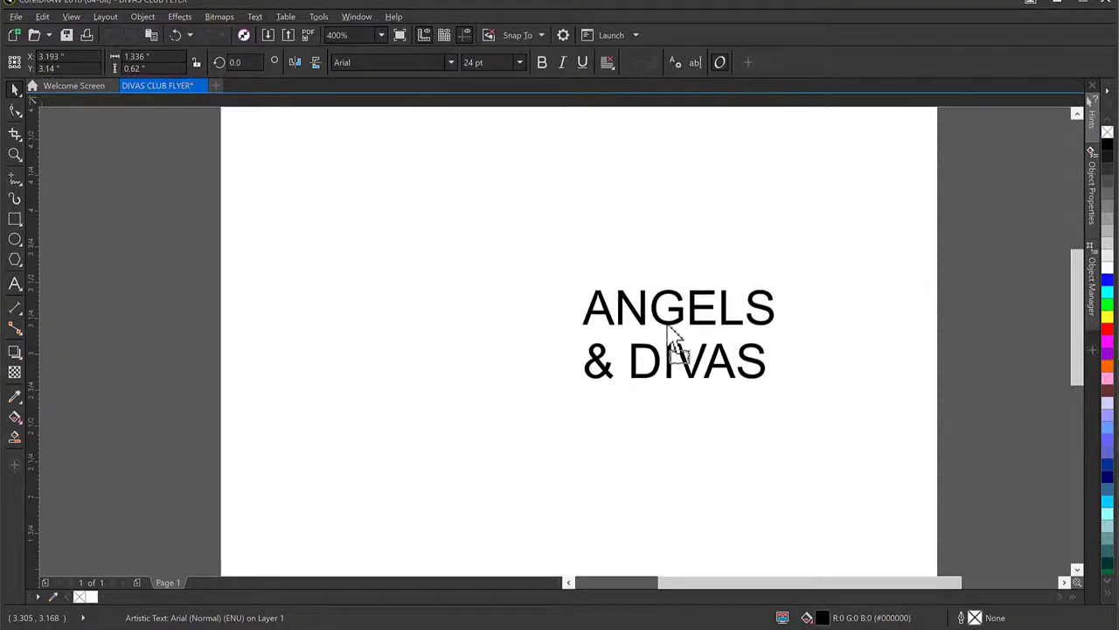
# - Change the title's font to Kenyan Coffee Rg
pyautogui.click(378, 66)
pyautogui.write('Ke')
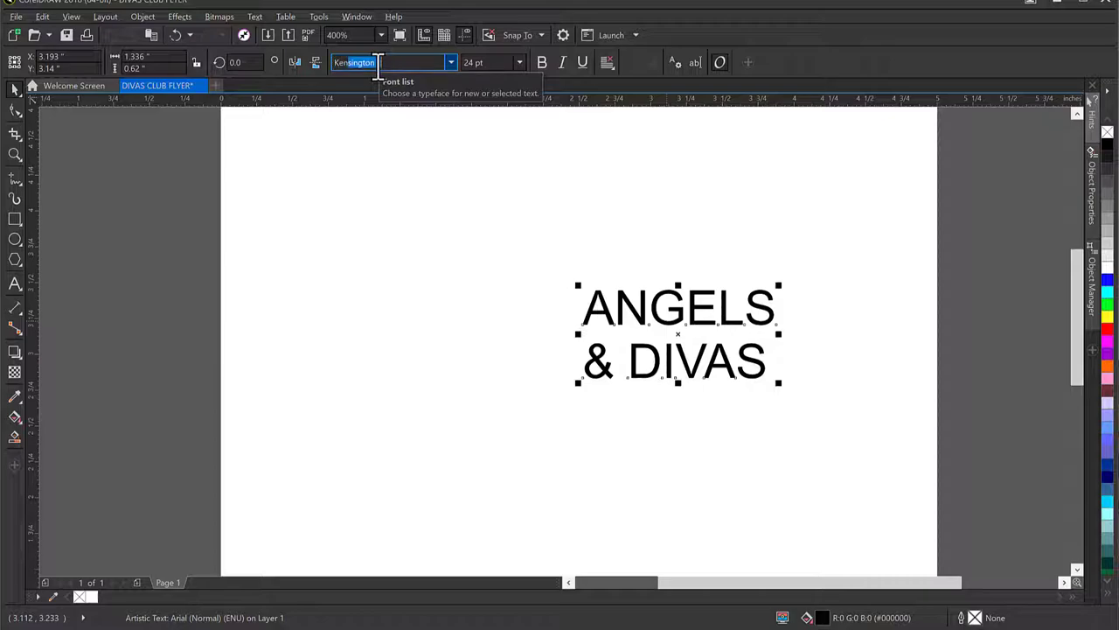
pyautogui.write('nyan Coffee R')
pyautogui.press('Return')
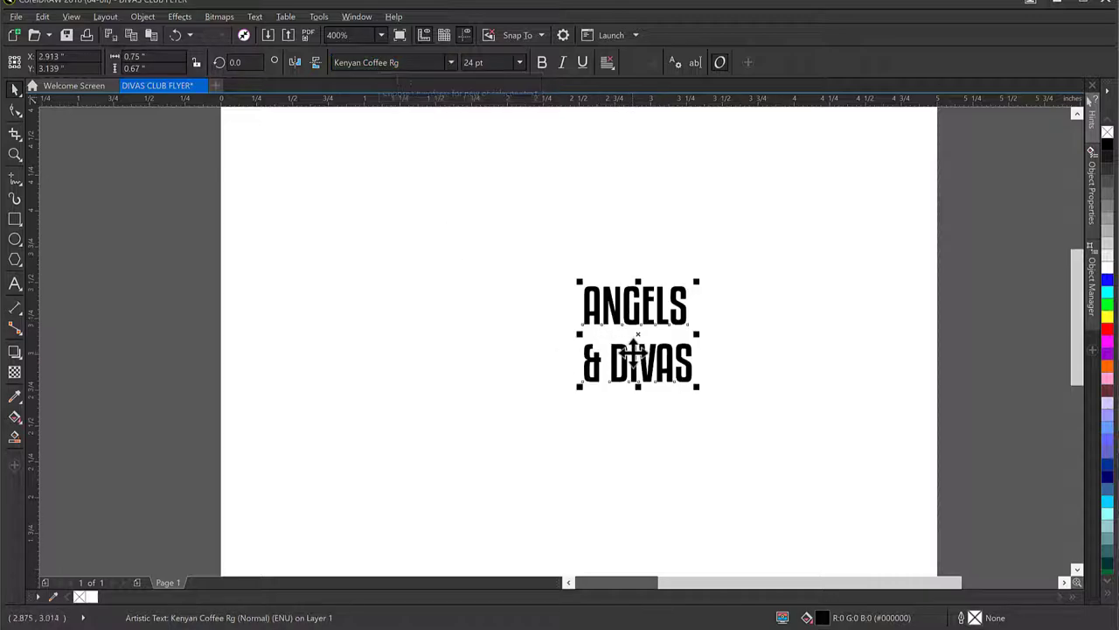
# - Drag the line-spacing handle upward to pull the two title lines tightly together
pyautogui.click(607, 304)
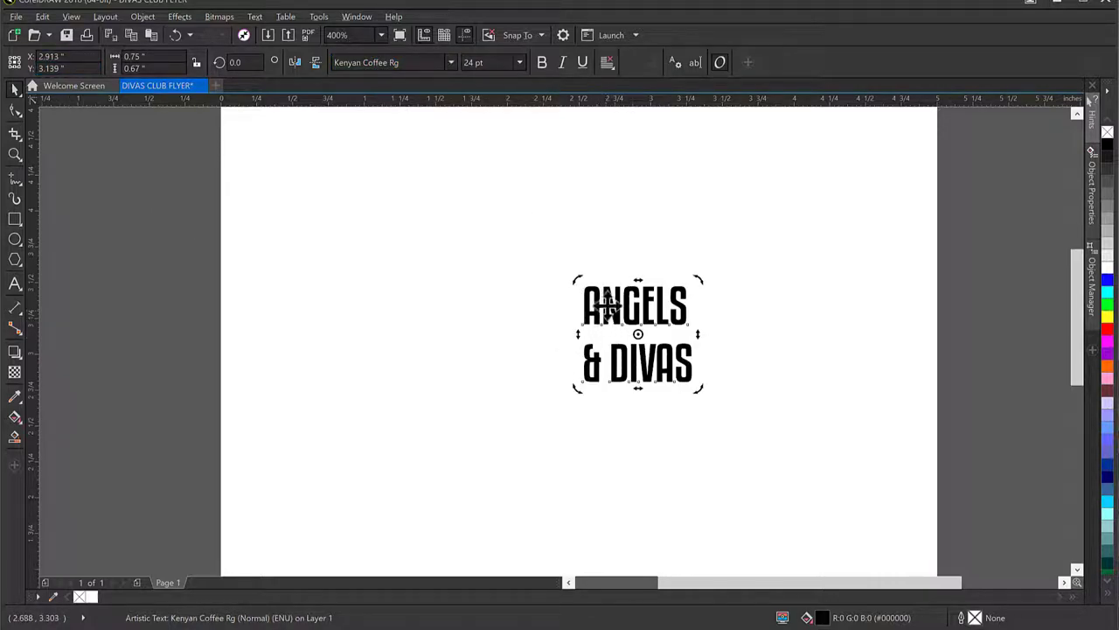
pyautogui.click(15, 111)
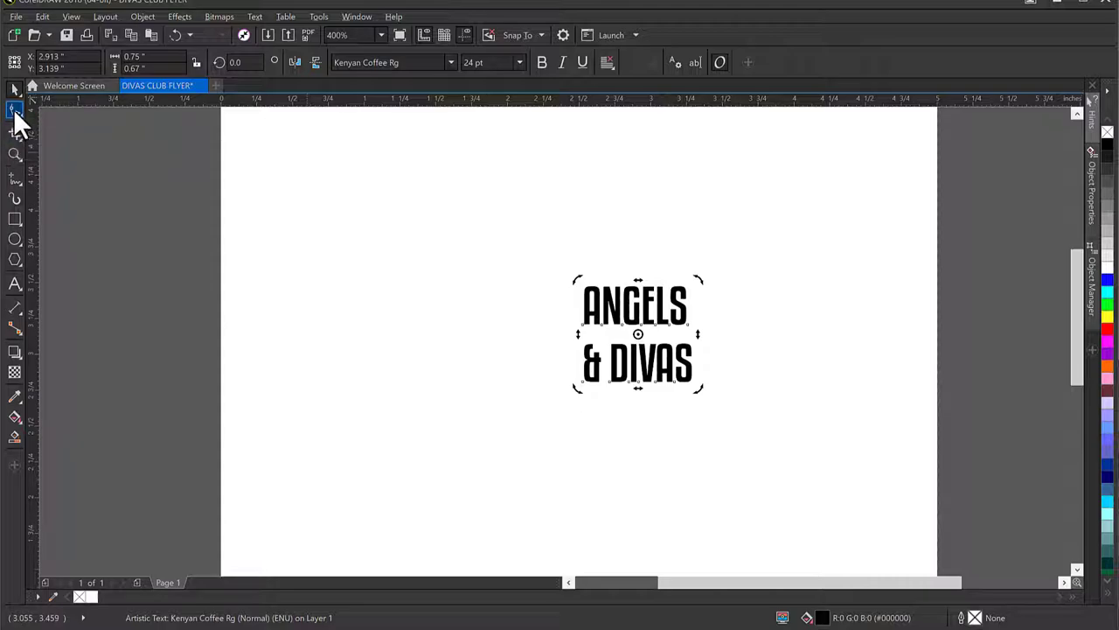
pyautogui.moveTo(577, 385); pyautogui.dragTo(577, 353)
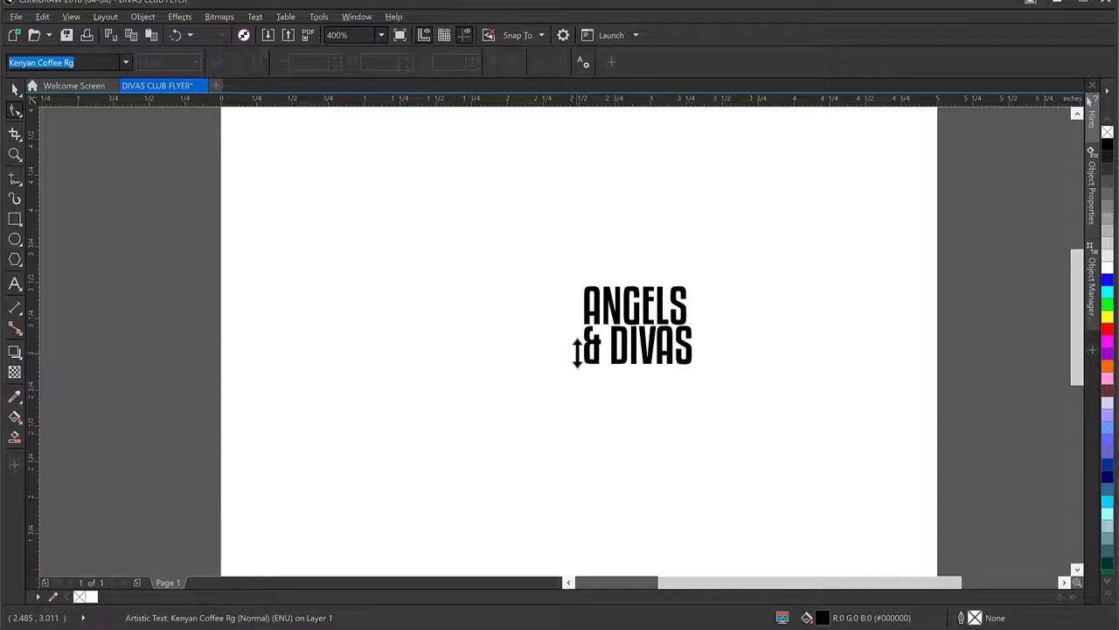
pyautogui.scroll(3, 607, 375)
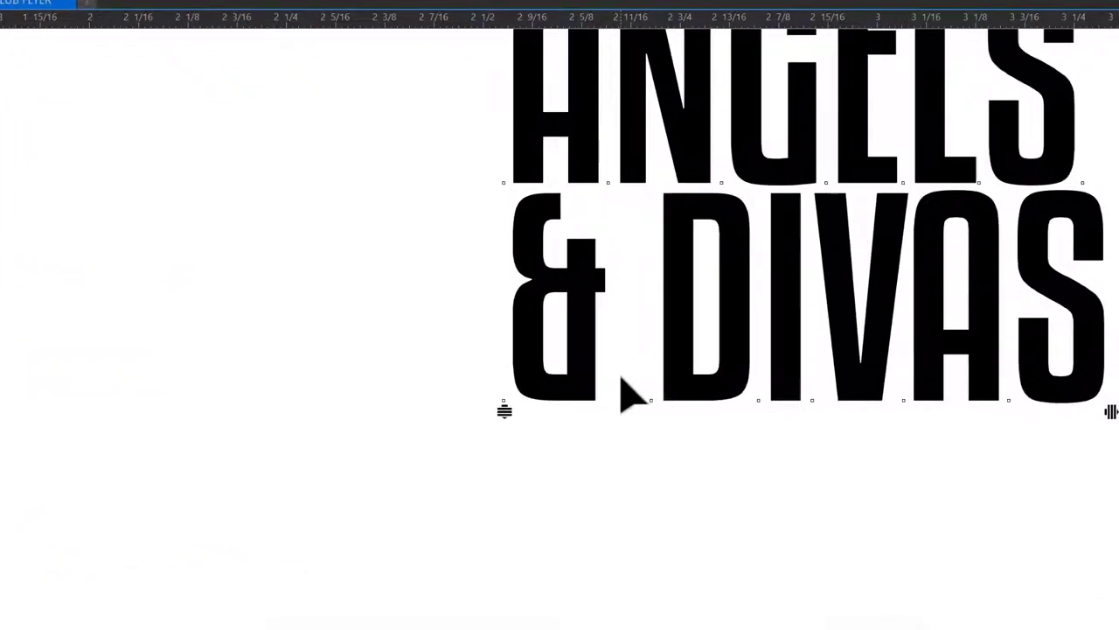
pyautogui.scroll(-3, 622, 385)
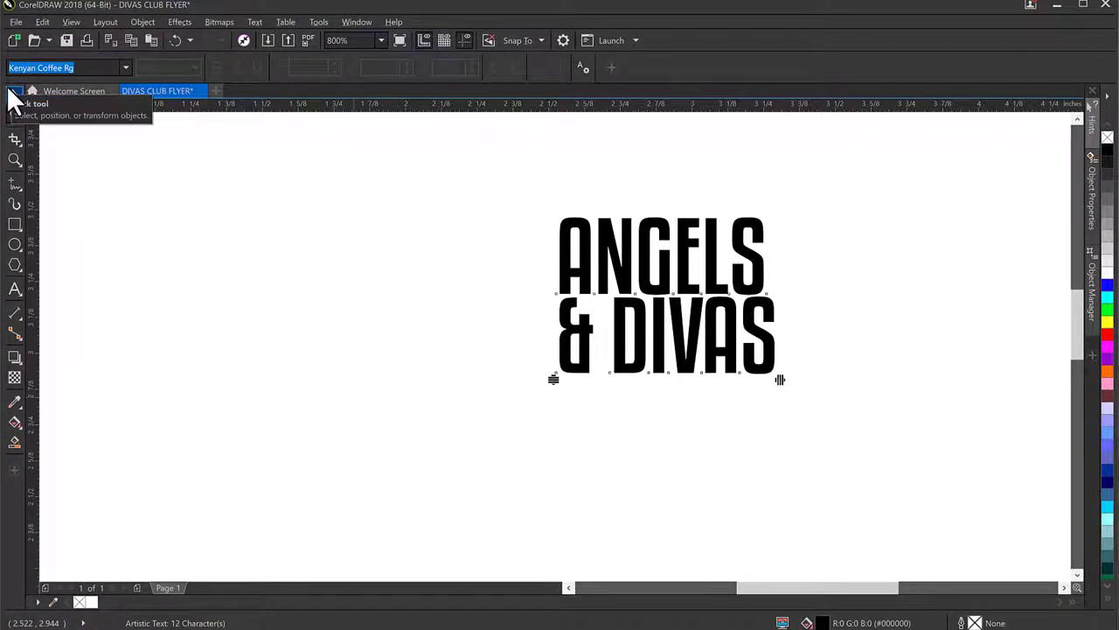
# - Break the title apart into separate lines and nudge ANGELS upward
pyautogui.click(15, 93)
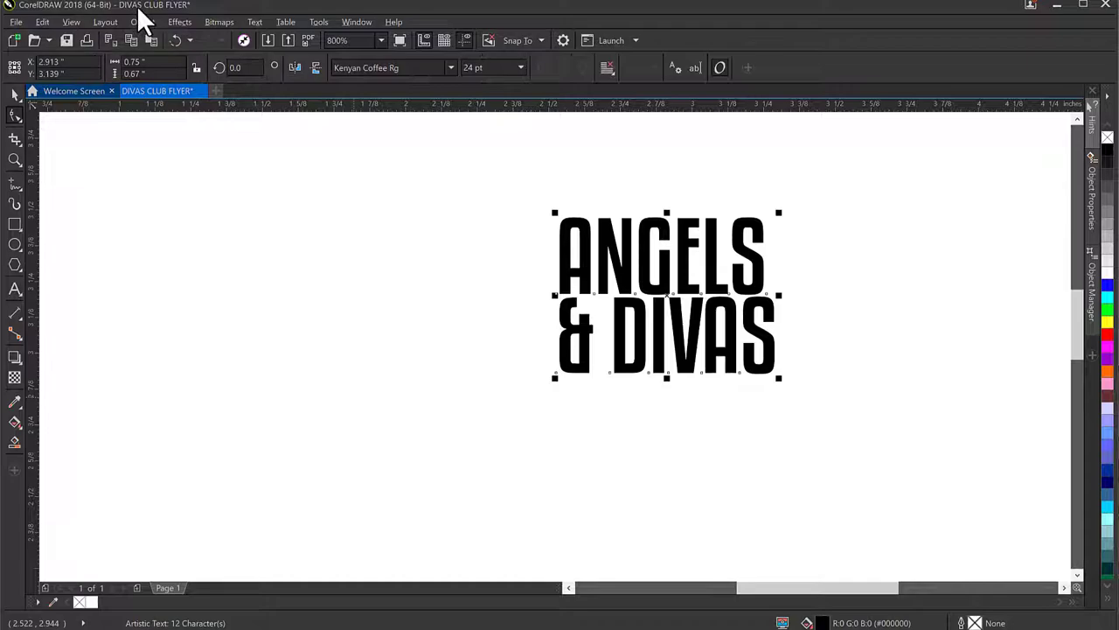
pyautogui.click(144, 23)
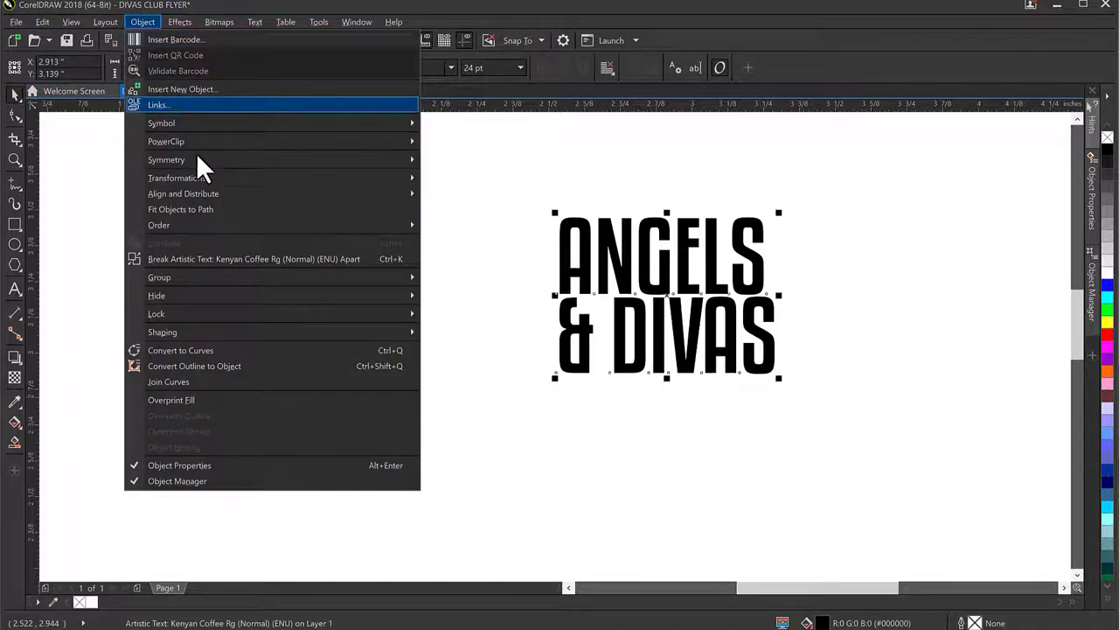
pyautogui.click(203, 259)
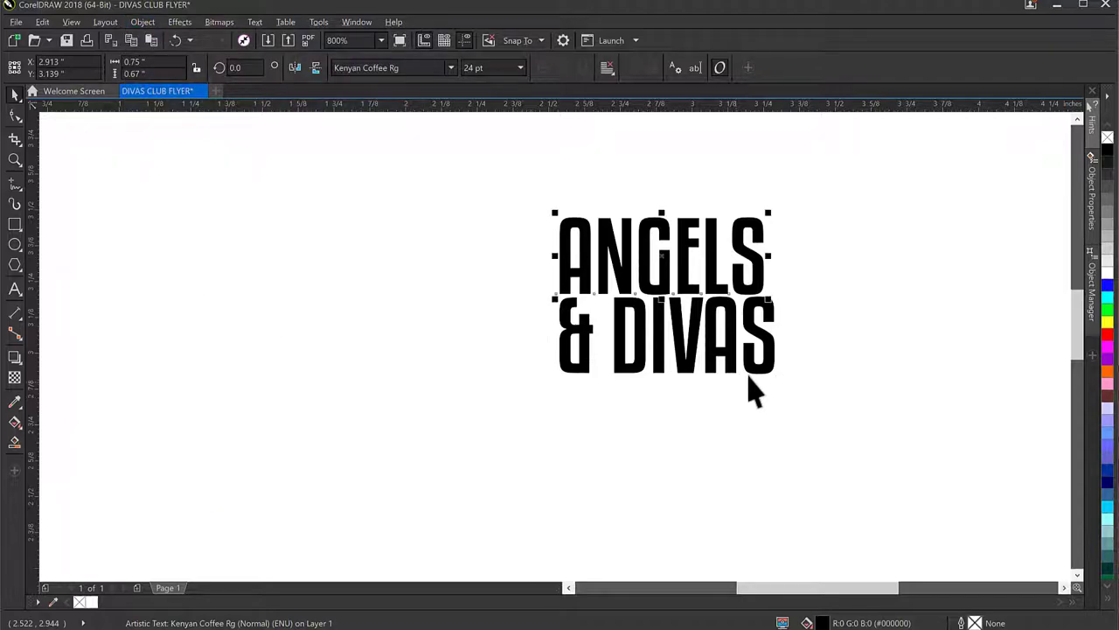
pyautogui.click(717, 443)
pyautogui.click(655, 250)
pyautogui.press('Up')
pyautogui.press('Up')
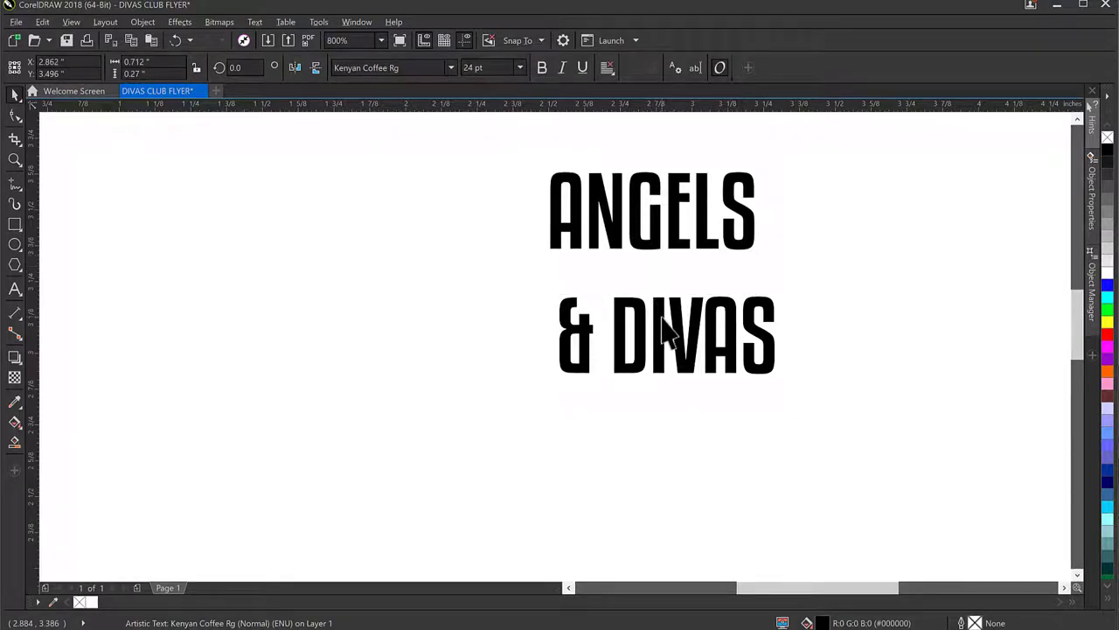
# - Try moving & DIVAS down and right, then undo the line moves
pyautogui.click(664, 320)
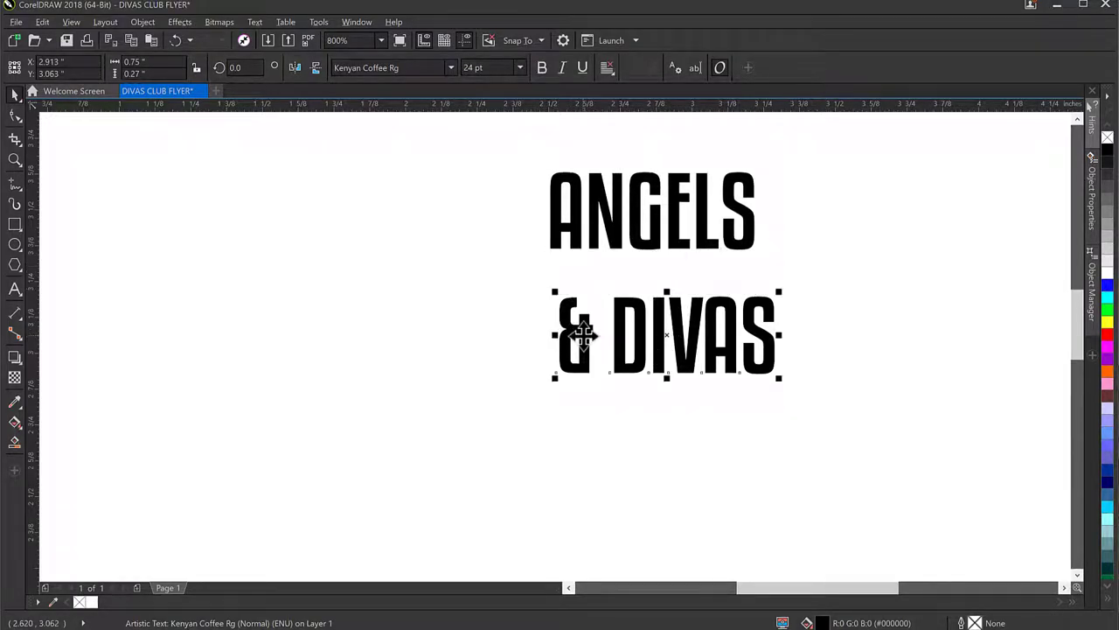
pyautogui.hotkey('ctrl', 'z')
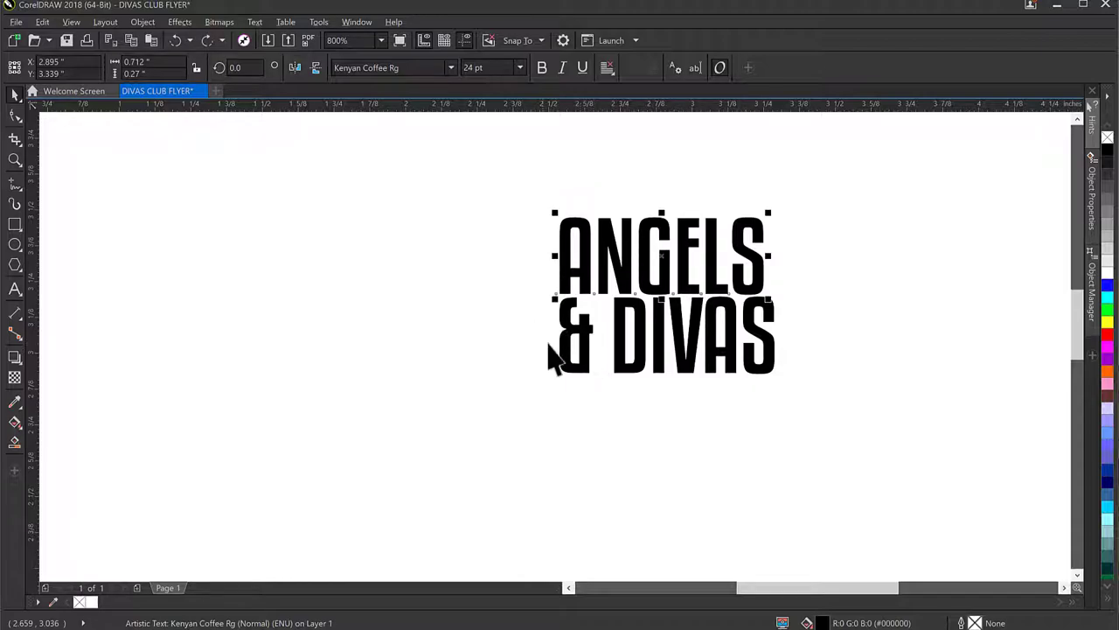
pyautogui.moveTo(592, 358); pyautogui.dragTo(610, 424)
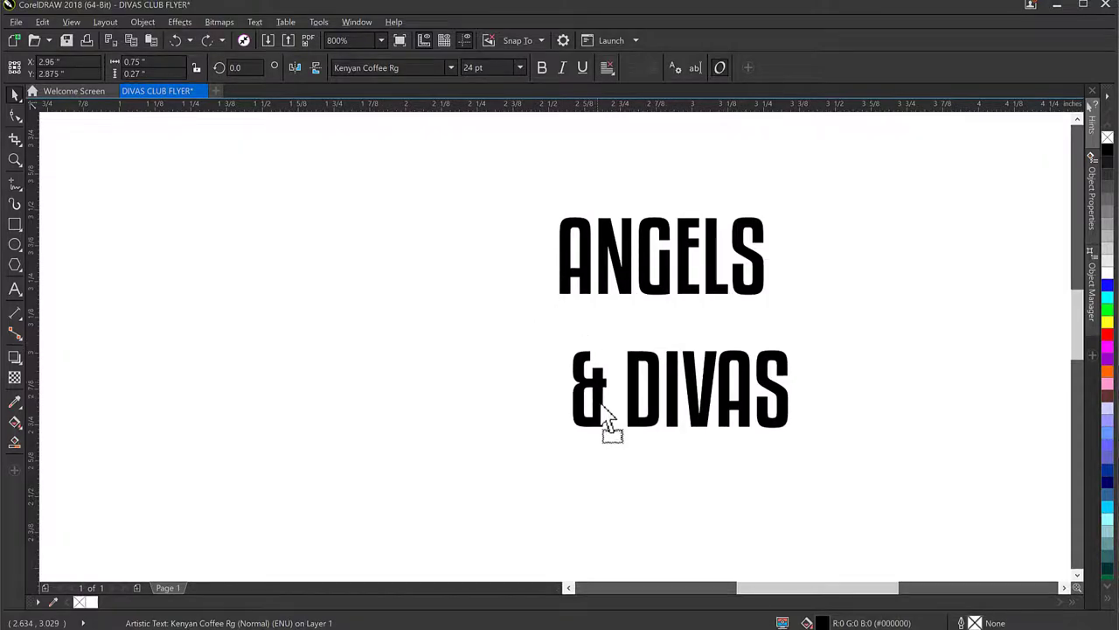
pyautogui.press('Escape')
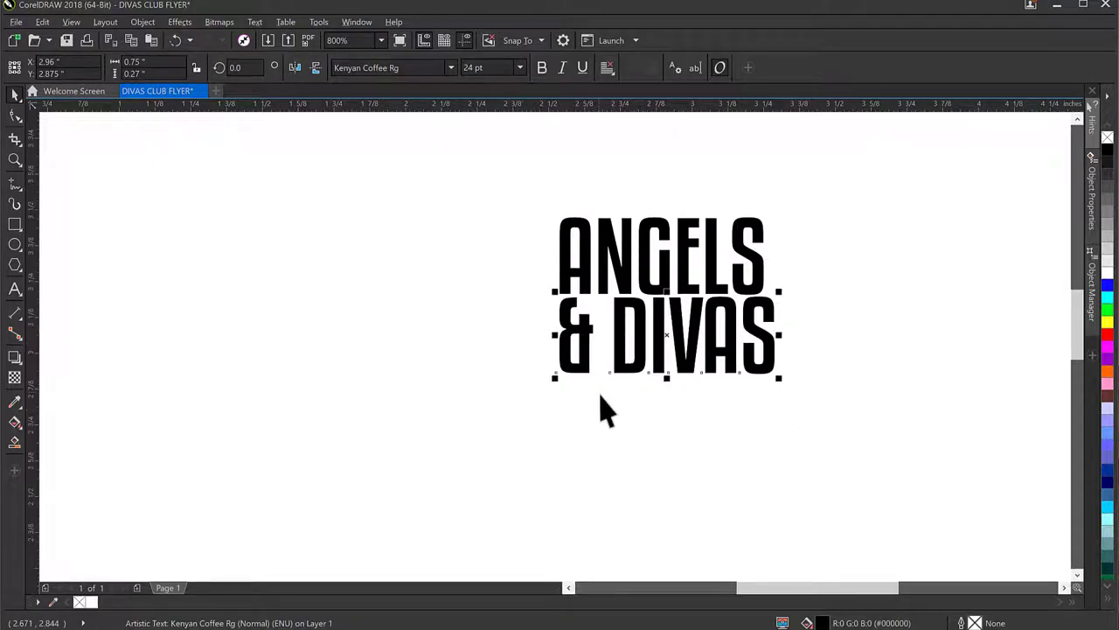
pyautogui.hotkey('ctrl', 'z')
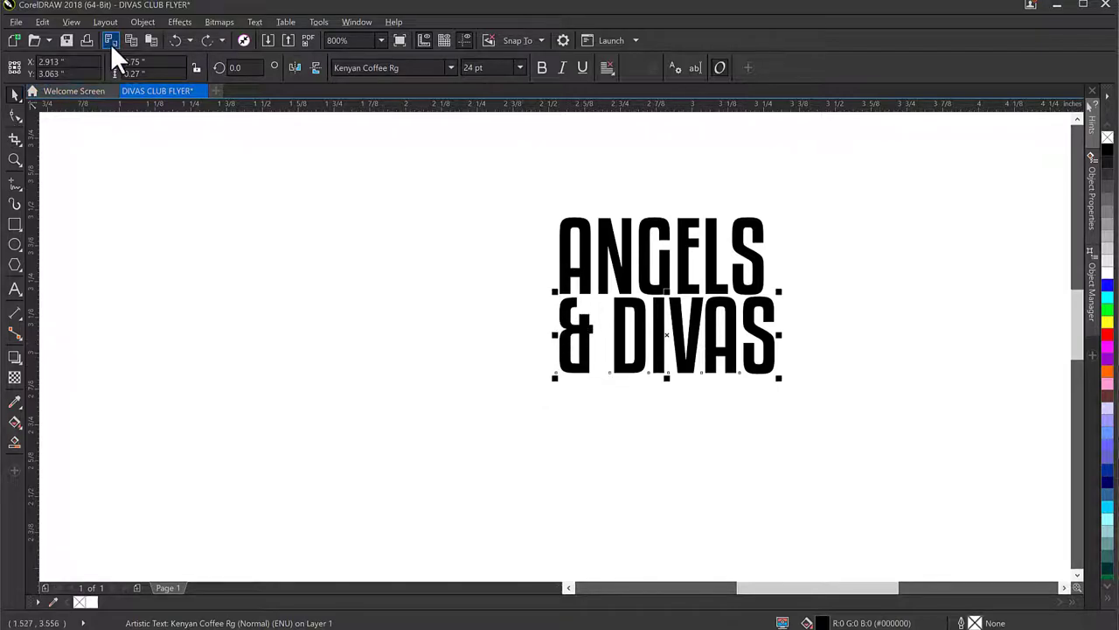
# - Break the title into separate text objects again and select ANGELS
pyautogui.click(143, 23)
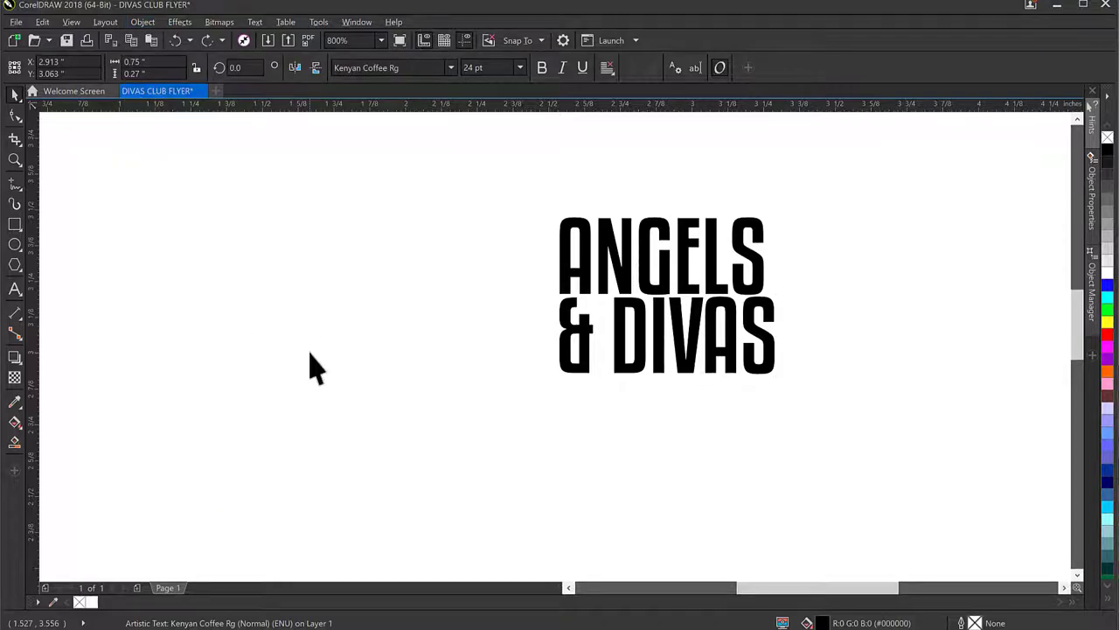
pyautogui.hotkey('ctrl', 'shift', 'z')
pyautogui.click(651, 296)
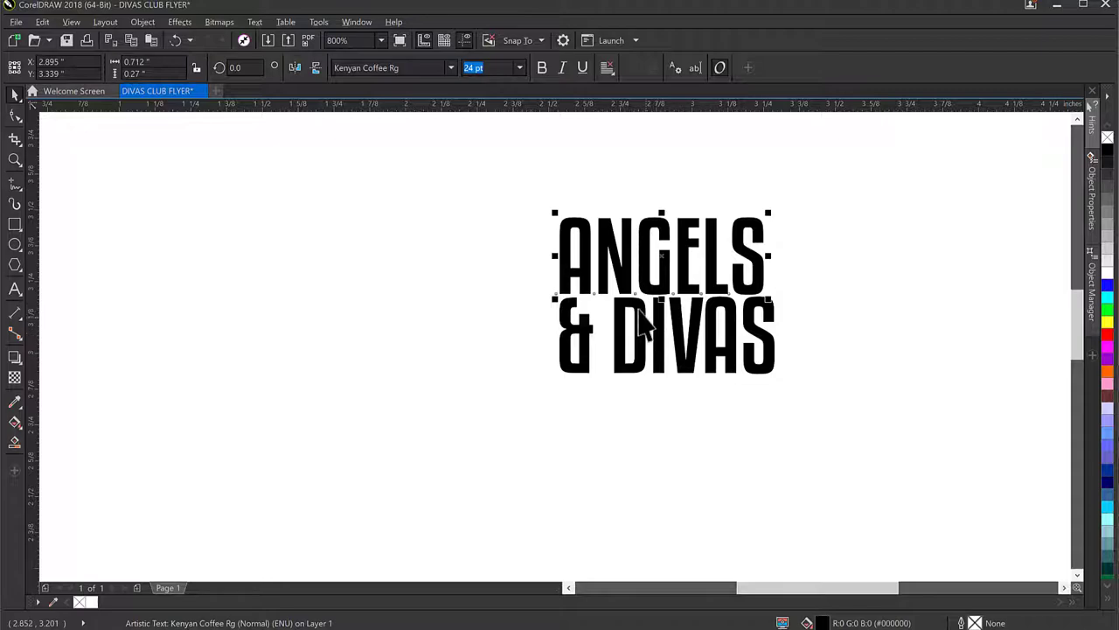
# - Tighten the & DIVAS letter spacing with the Shape tool's horizontal spacing handle
pyautogui.scroll(5, 593, 249)
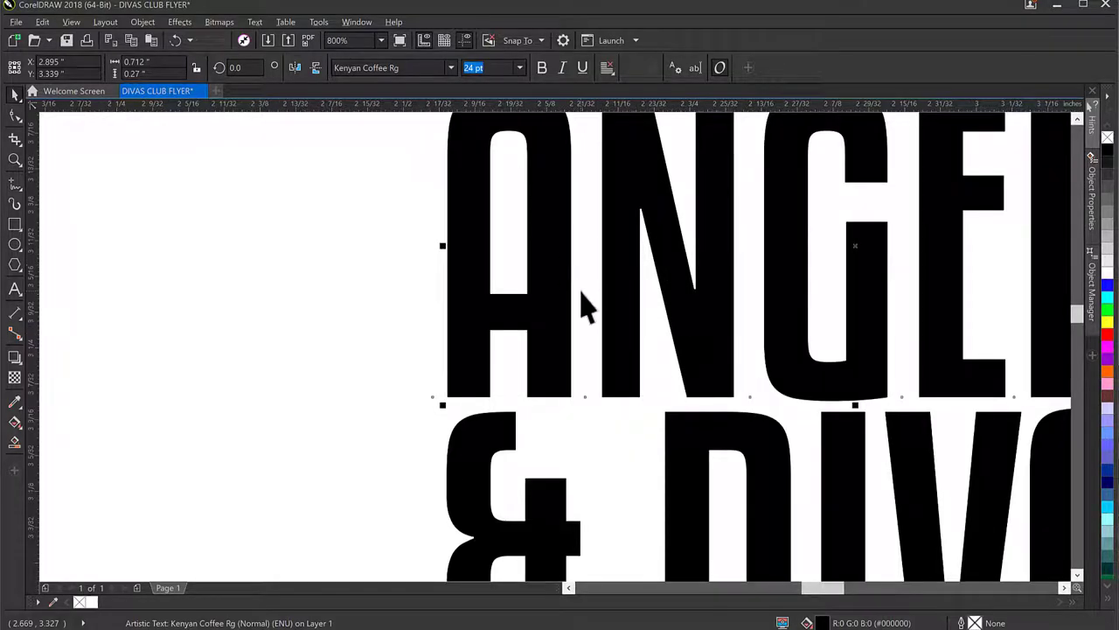
pyautogui.scroll(4, 586, 302)
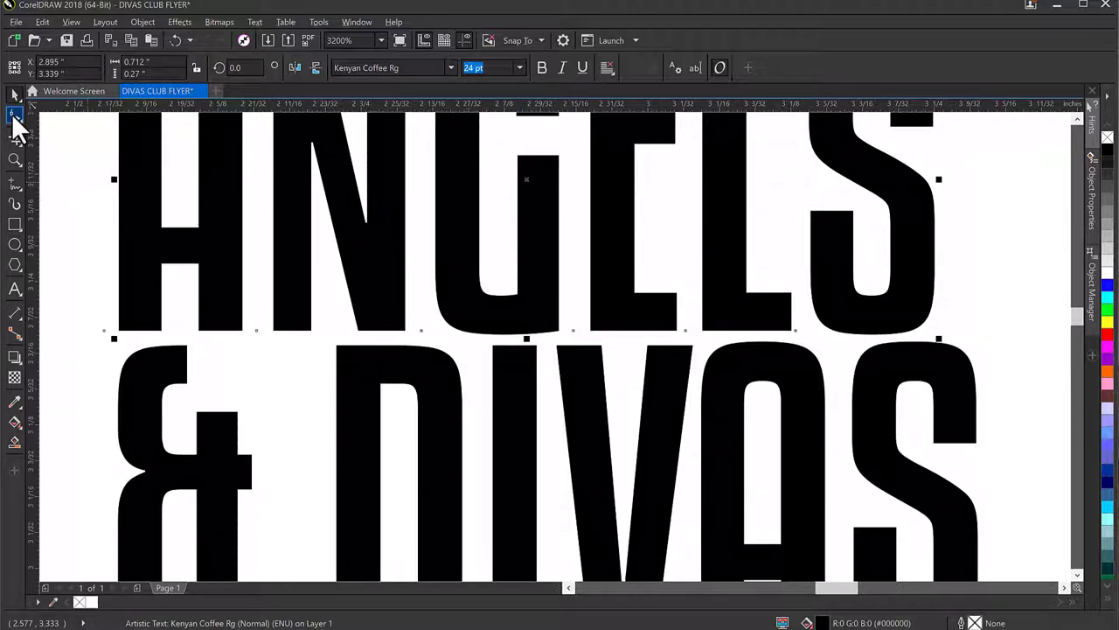
pyautogui.click(15, 114)
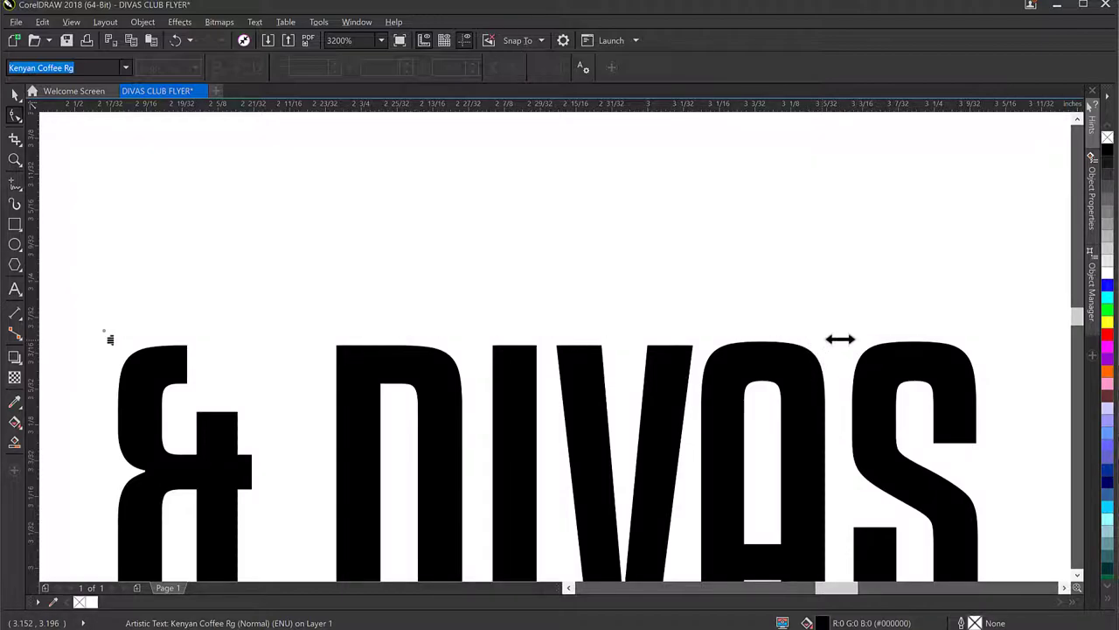
pyautogui.scroll(-2, 813, 354)
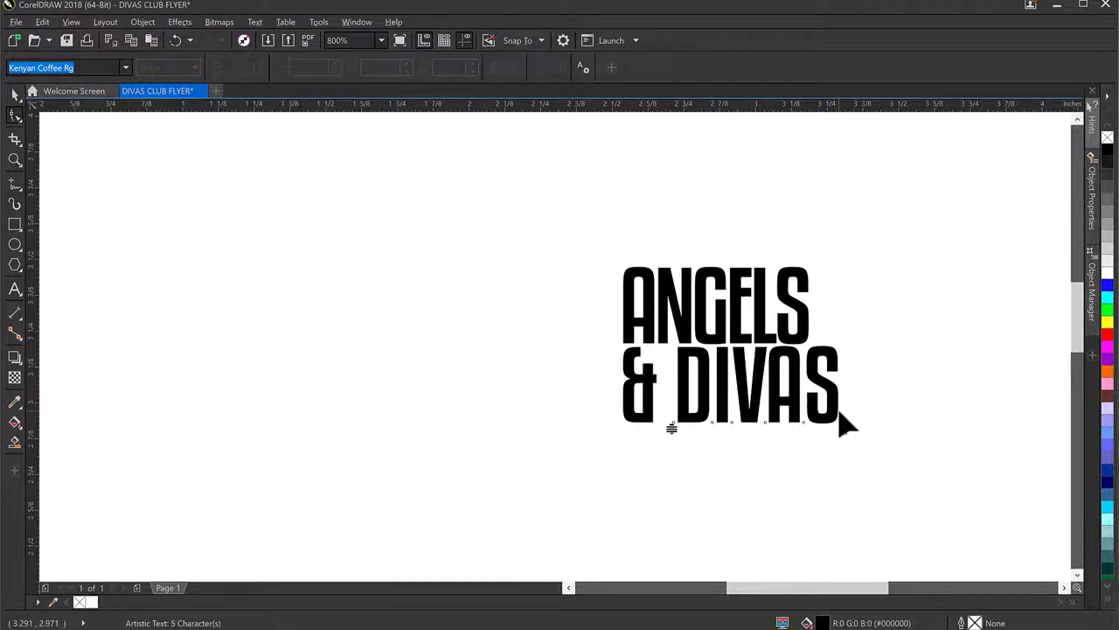
pyautogui.moveTo(830, 429)
pyautogui.mouseDown()
pyautogui.moveTo(812, 430)
pyautogui.moveTo(836, 429)
pyautogui.mouseUp()
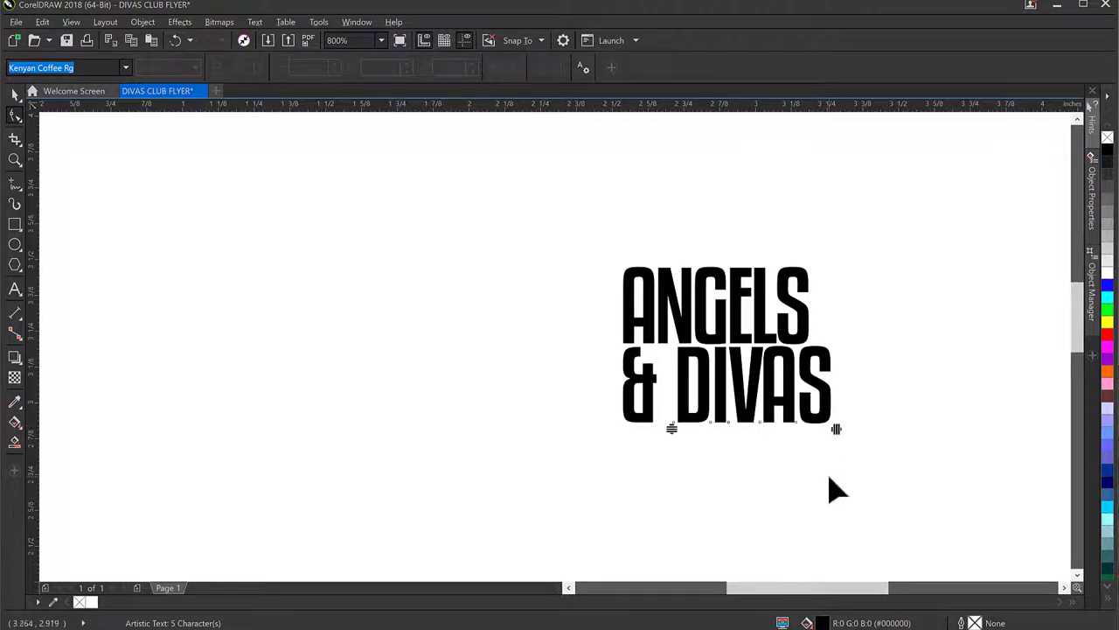
# - Shrink DIVAS toward the width of ANGELS
pyautogui.press('space')
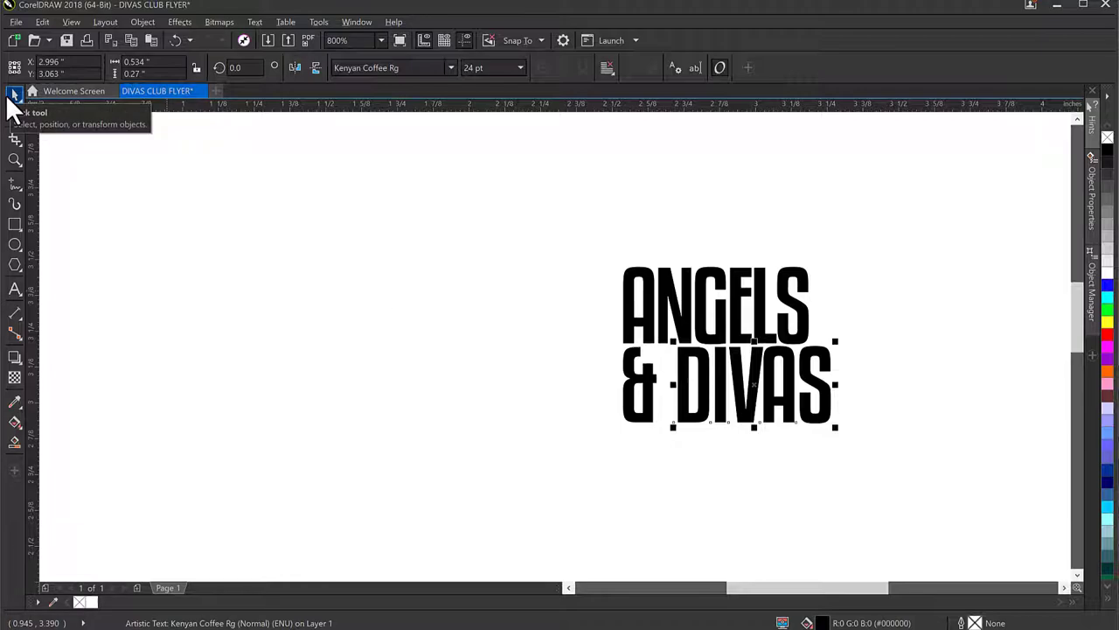
pyautogui.moveTo(835, 428); pyautogui.dragTo(816, 428)
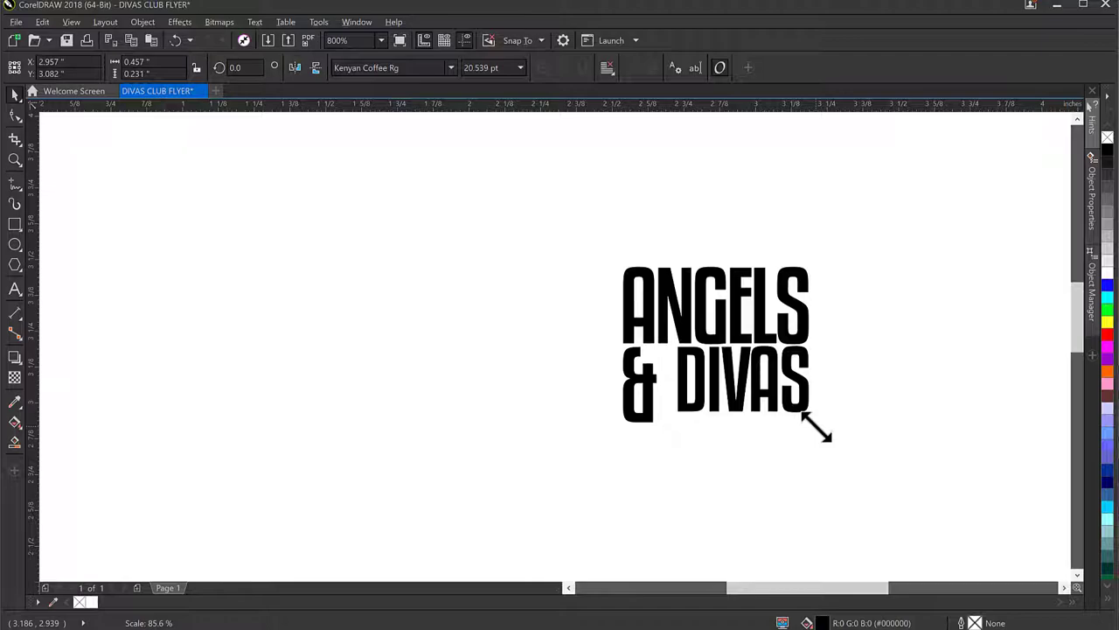
pyautogui.moveTo(817, 427); pyautogui.dragTo(819, 428)
pyautogui.click(809, 318)
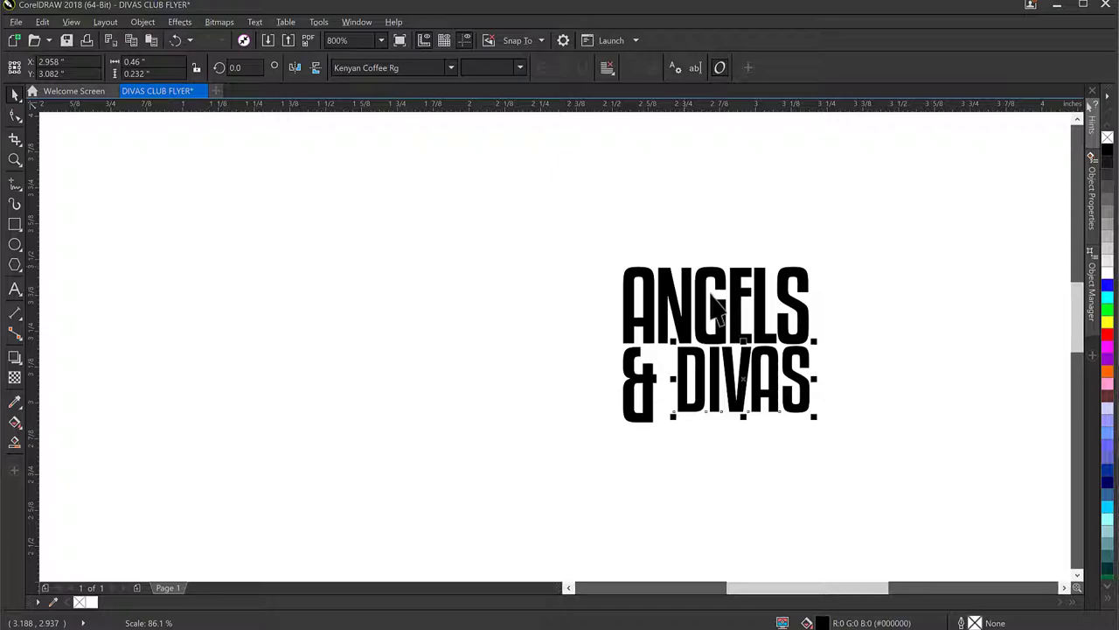
# - Separate the ampersand and scale it down to 20.952 pt to match DIVAS
pyautogui.press('space')
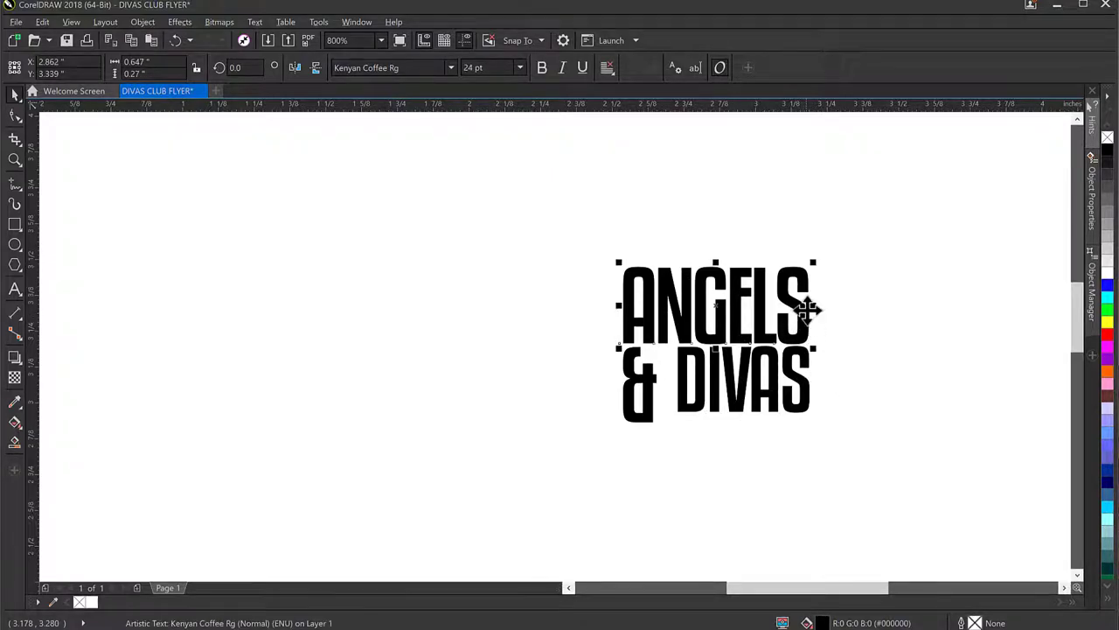
pyautogui.hotkey('ctrl', 'k')
pyautogui.click(644, 409)
pyautogui.moveTo(662, 426)
pyautogui.mouseDown()
pyautogui.moveTo(643, 396)
pyautogui.moveTo(660, 424)
pyautogui.mouseUp()
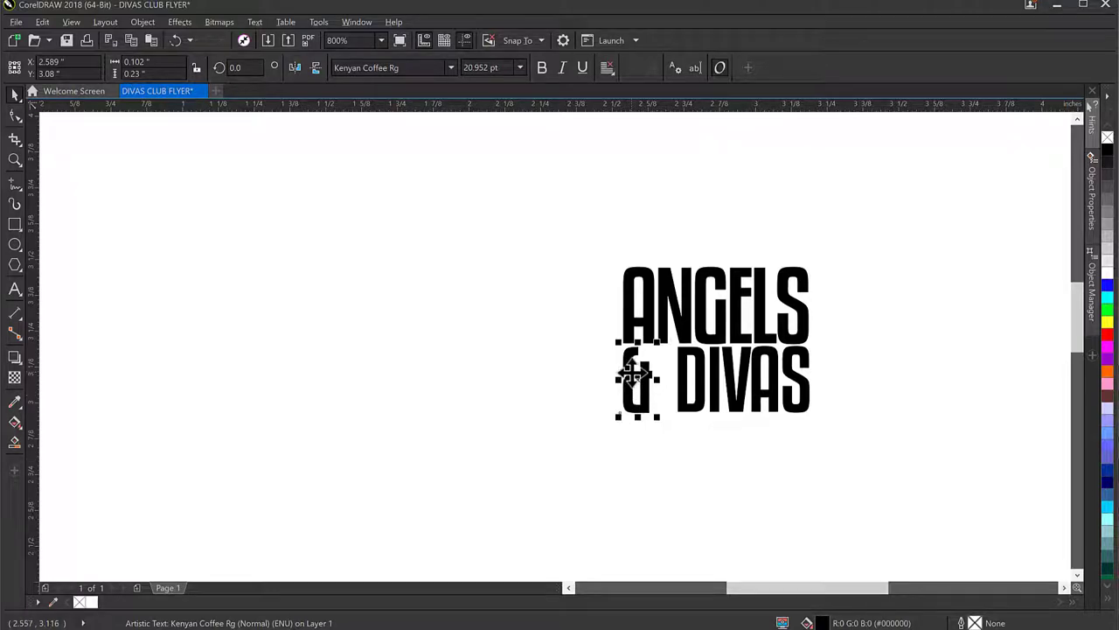
pyautogui.scroll(1, 639, 376)
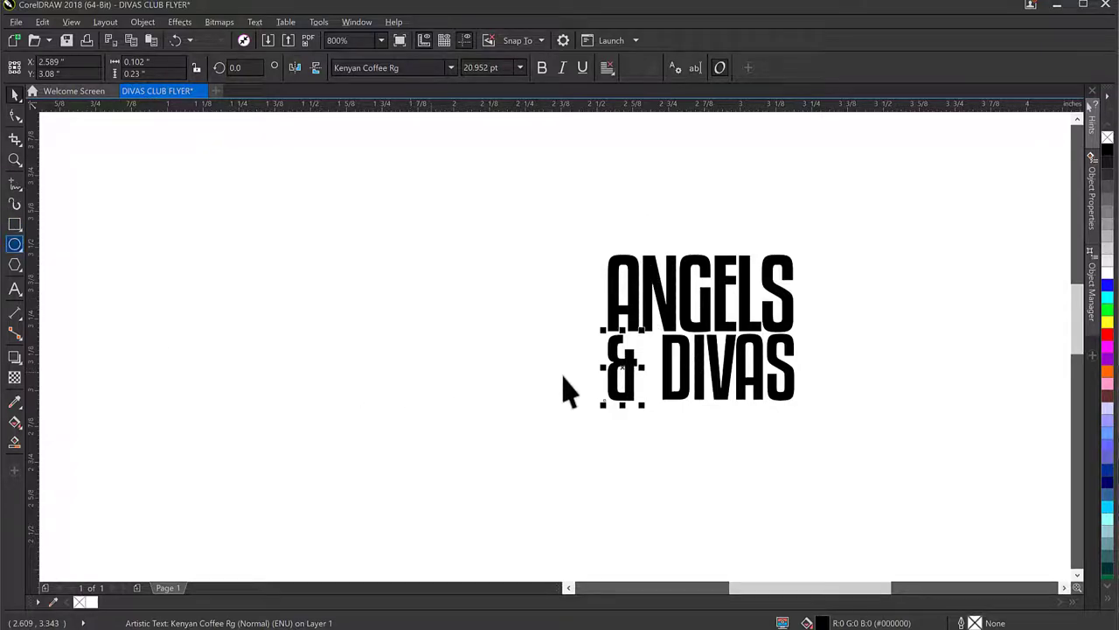
# - Draw a 0.163 × 0.254 inch outlined rectangle around the ampersand
pyautogui.scroll(1, 612, 356)
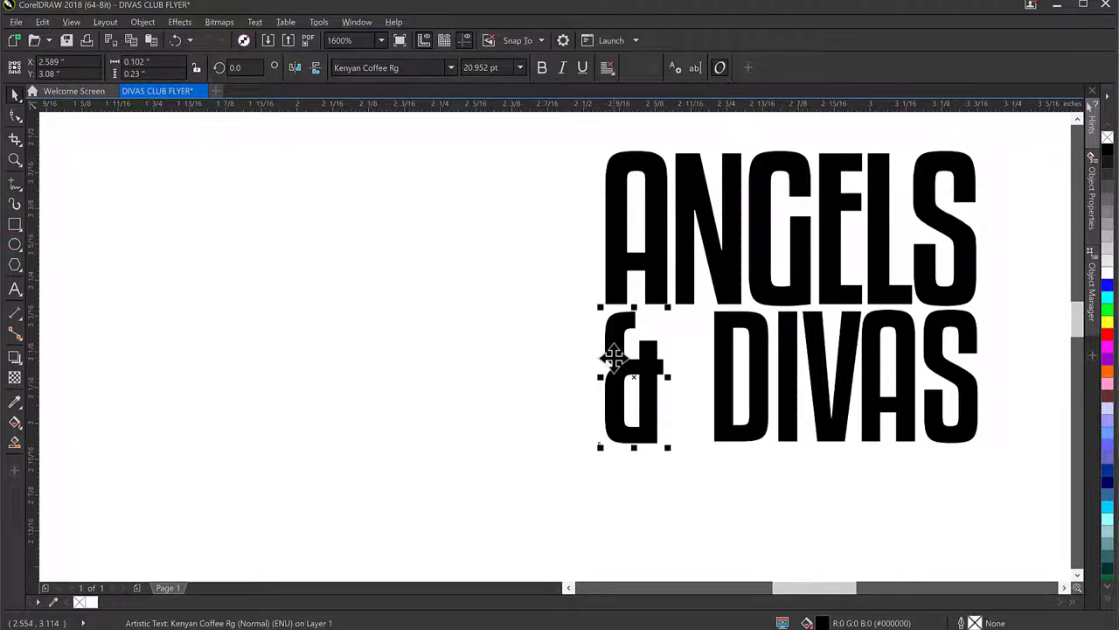
pyautogui.click(14, 225)
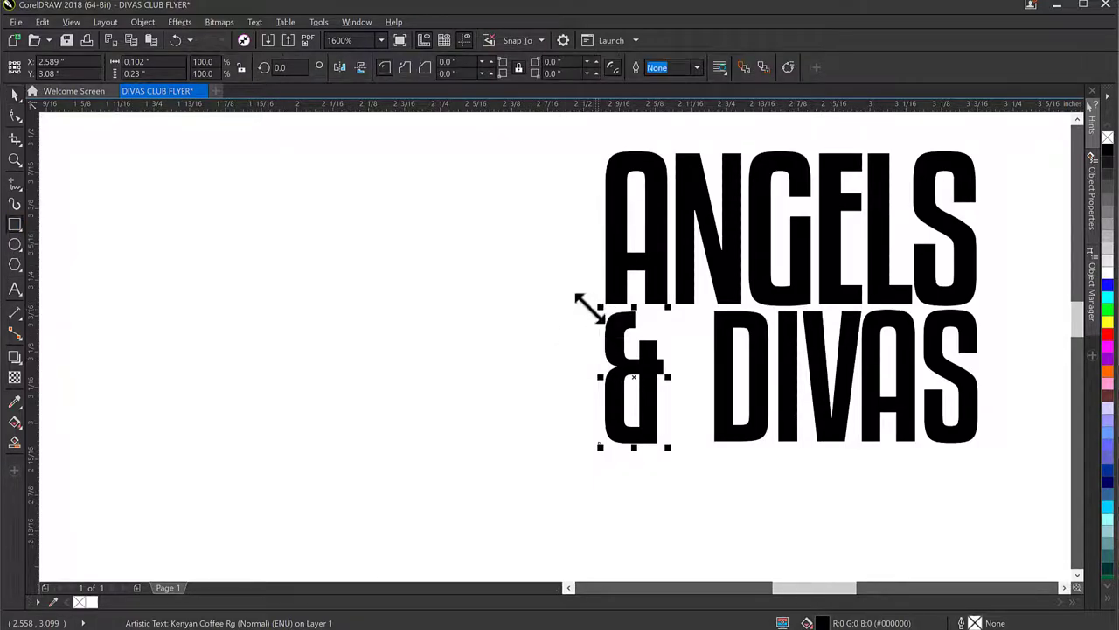
pyautogui.moveTo(584, 308); pyautogui.dragTo(678, 456)
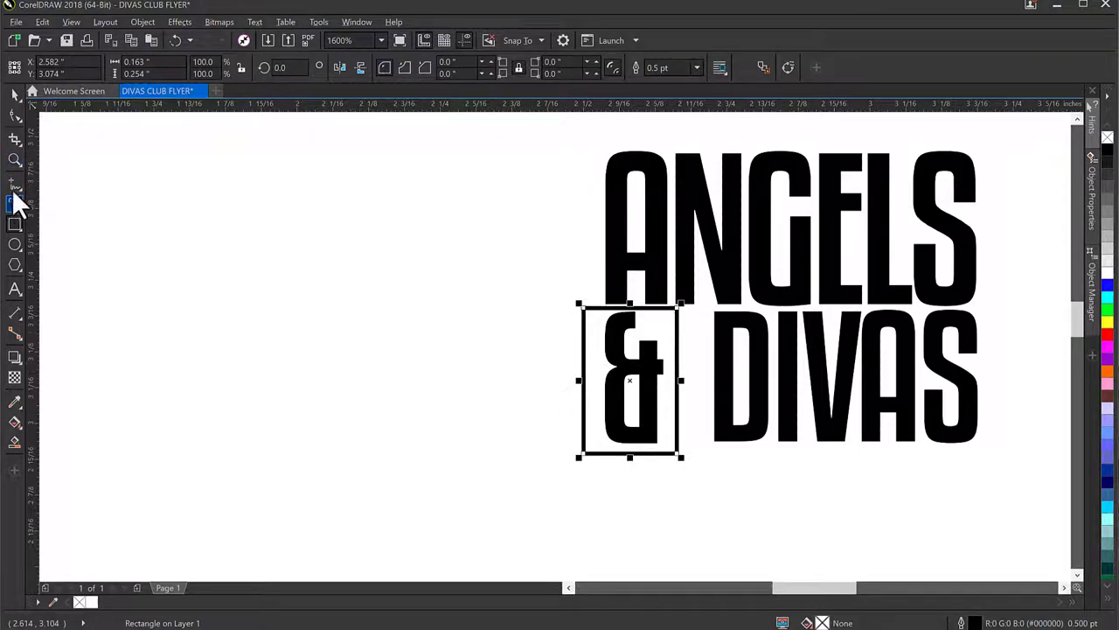
# - Round the rectangle's top-left and bottom-left corners with the Shape tool
pyautogui.click(15, 115)
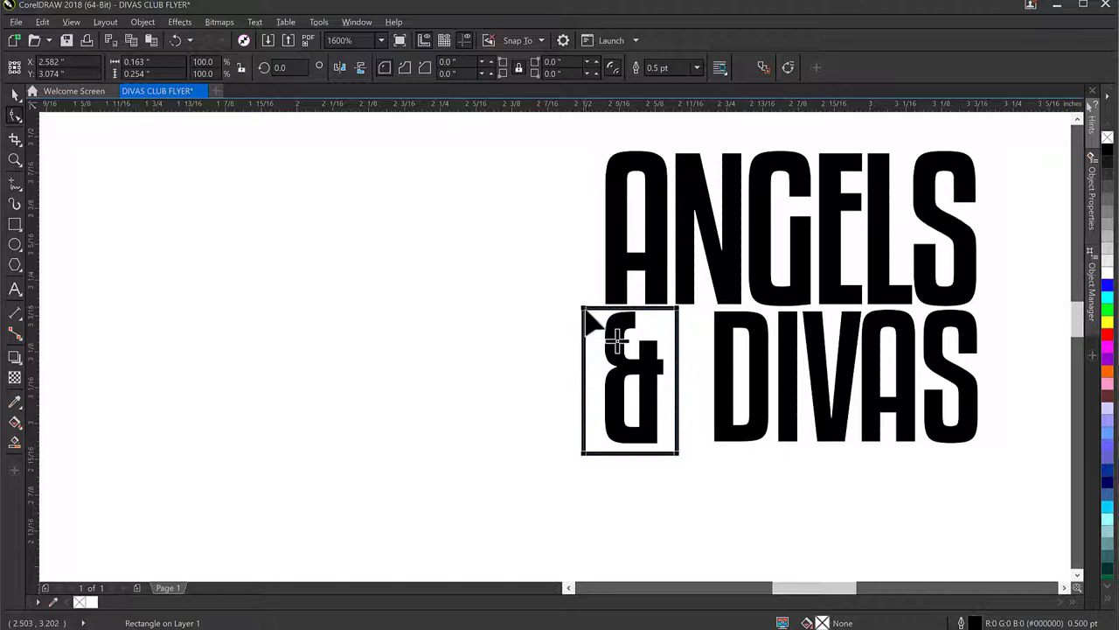
pyautogui.moveTo(583, 308); pyautogui.dragTo(660, 304)
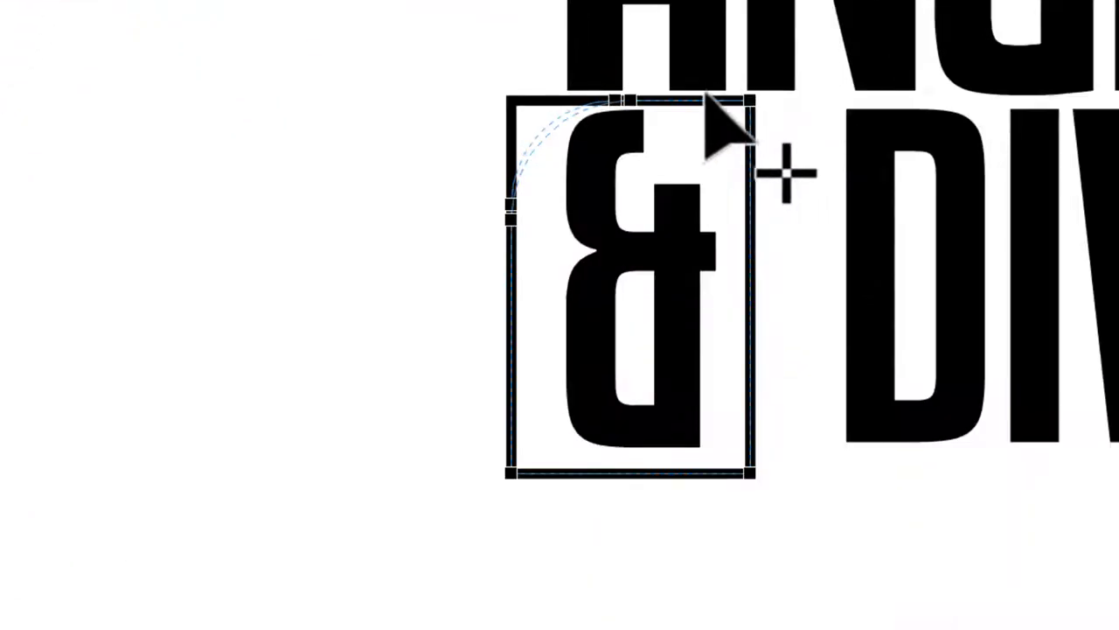
pyautogui.moveTo(707, 98); pyautogui.dragTo(557, 112)
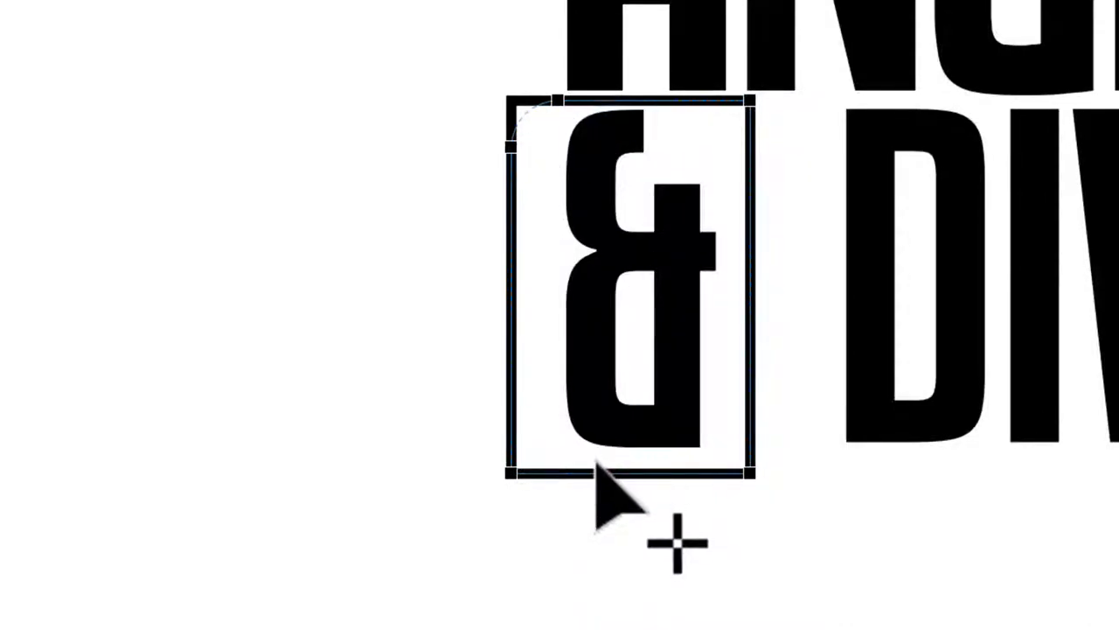
pyautogui.moveTo(513, 480); pyautogui.dragTo(630, 474)
pyautogui.moveTo(558, 102); pyautogui.dragTo(619, 96)
# - Select the ampersand inside the rounded frame
pyautogui.press('space')
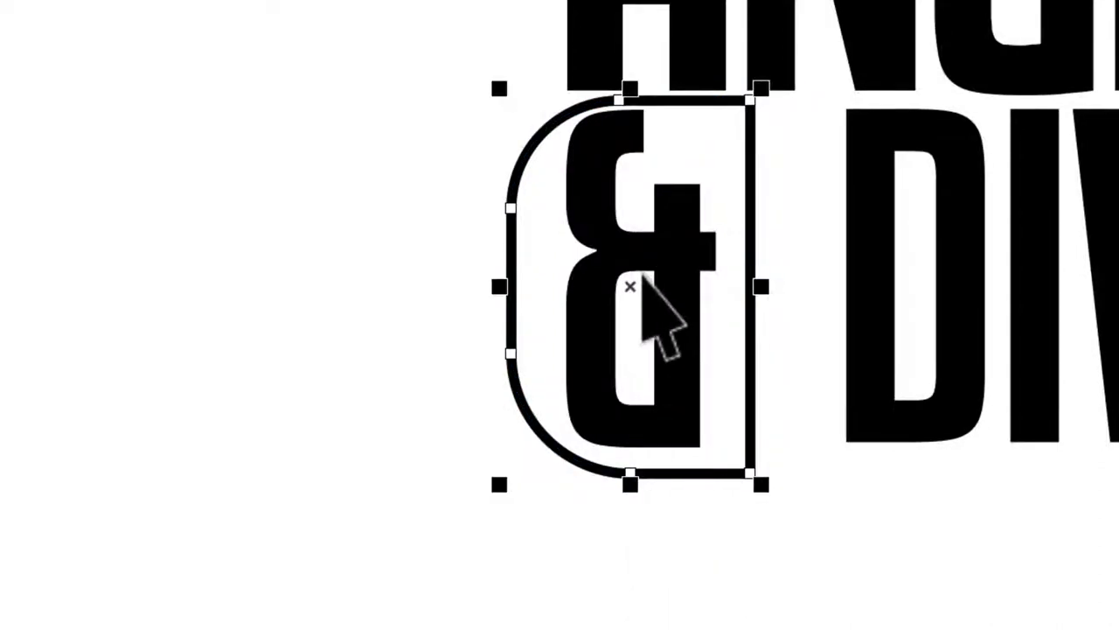
pyautogui.click(671, 240)
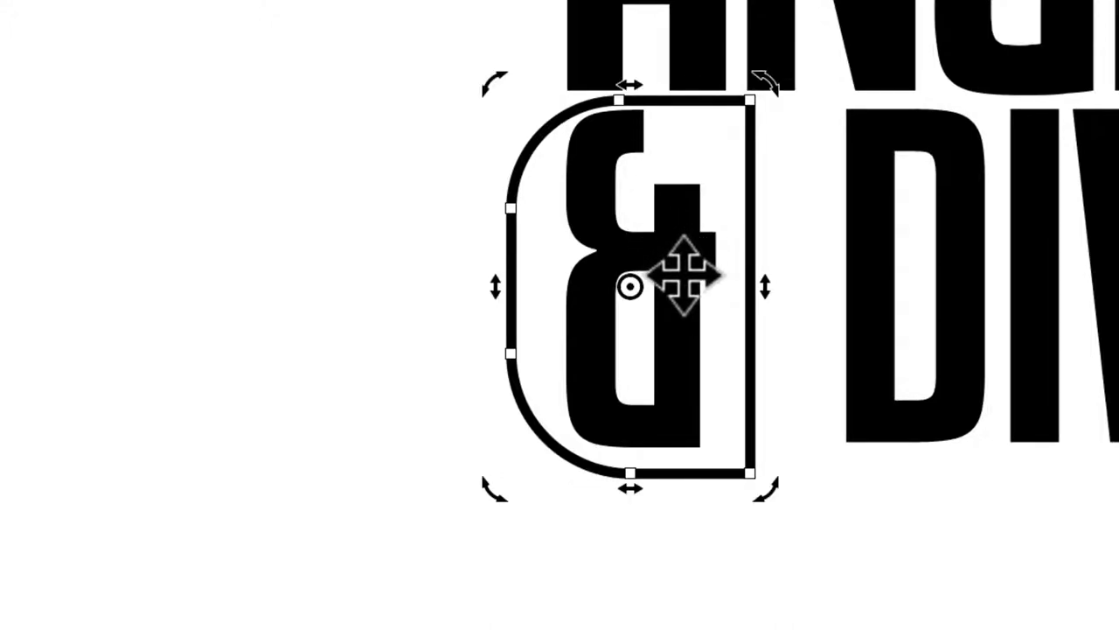
pyautogui.click(686, 263)
pyautogui.click(682, 229)
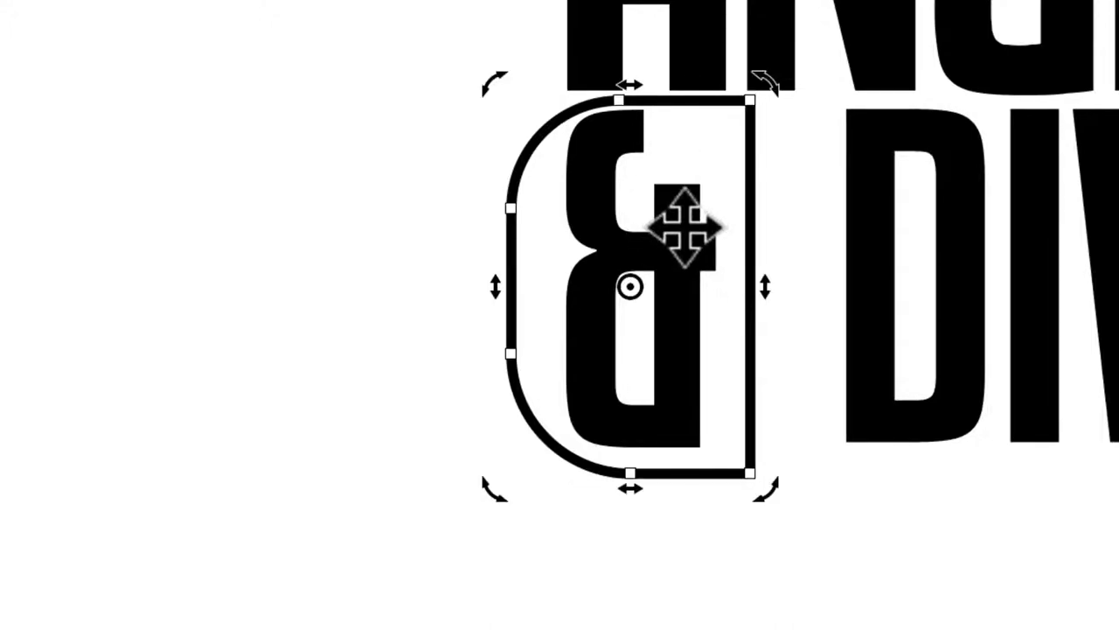
pyautogui.click(624, 250)
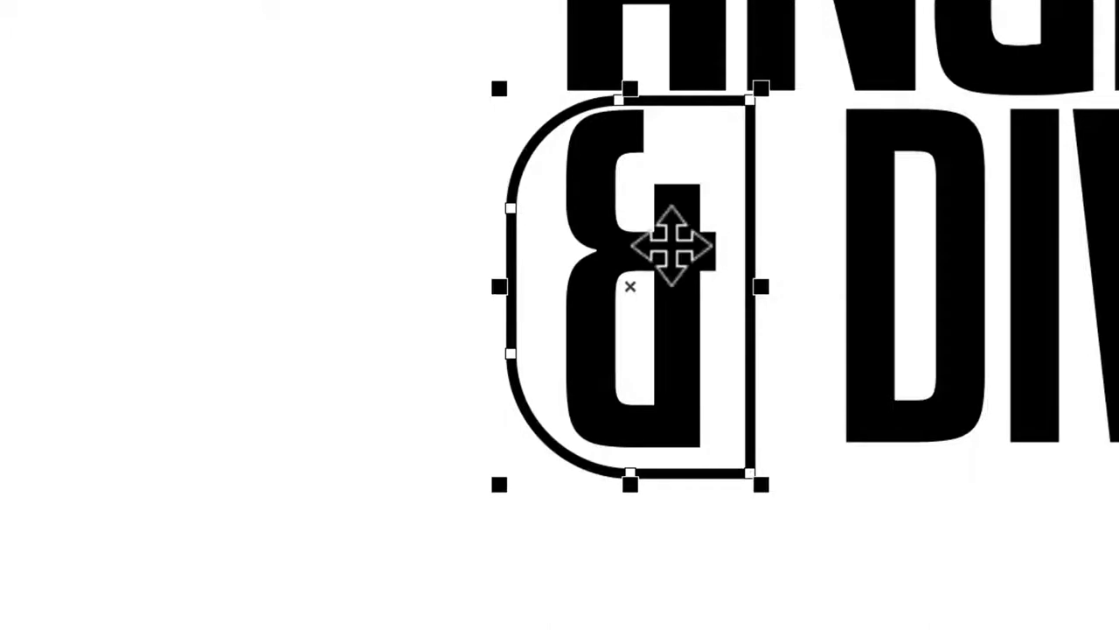
pyautogui.click(669, 249)
pyautogui.click(658, 235)
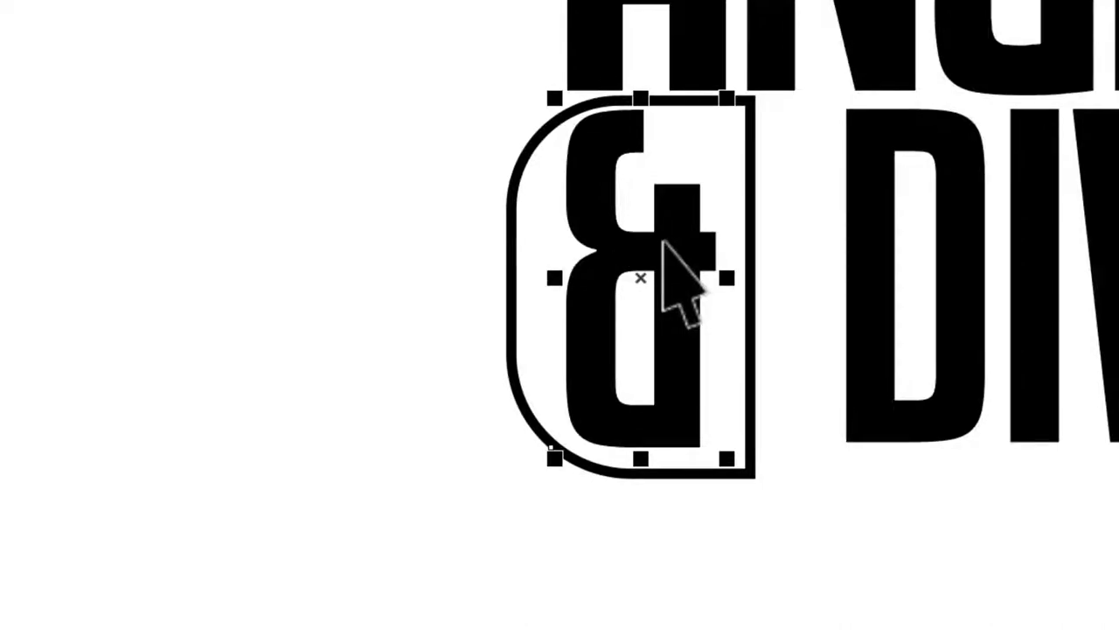
# - Change the ampersand's stacking order relative to the rounded tab
pyautogui.rightClick(674, 275)
pyautogui.press('Escape')
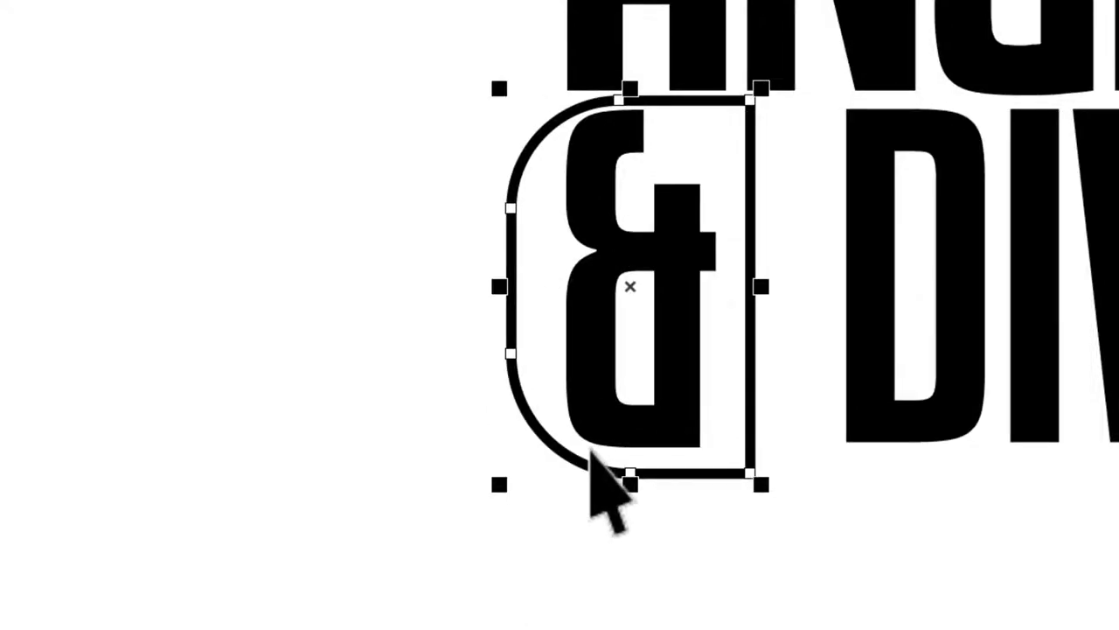
pyautogui.click(607, 462)
pyautogui.rightClick(616, 441)
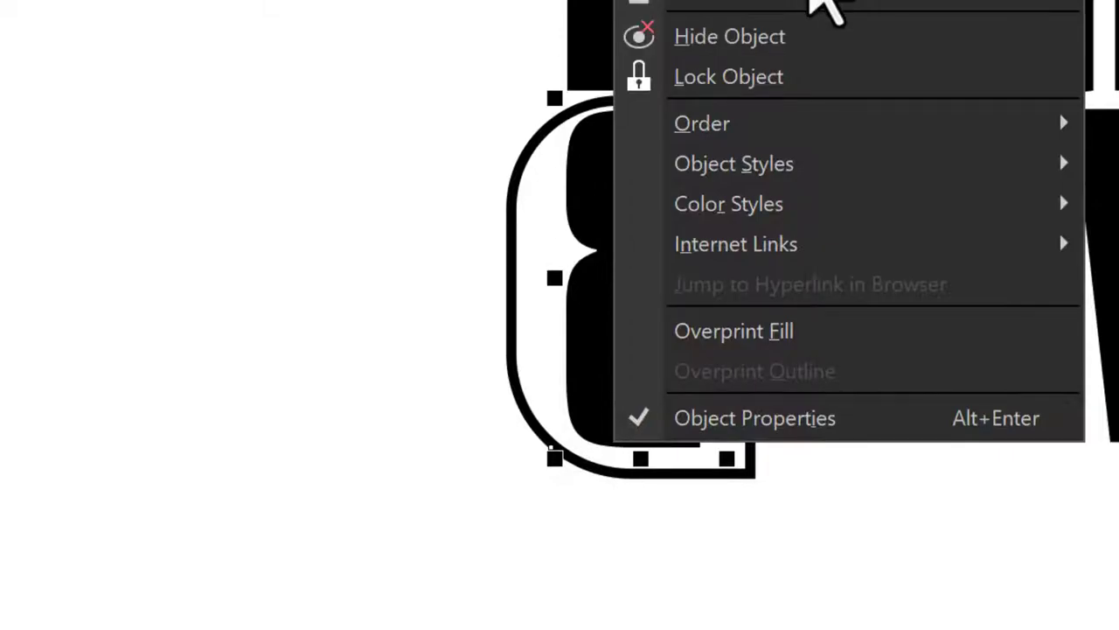
pyautogui.moveTo(856, 124)
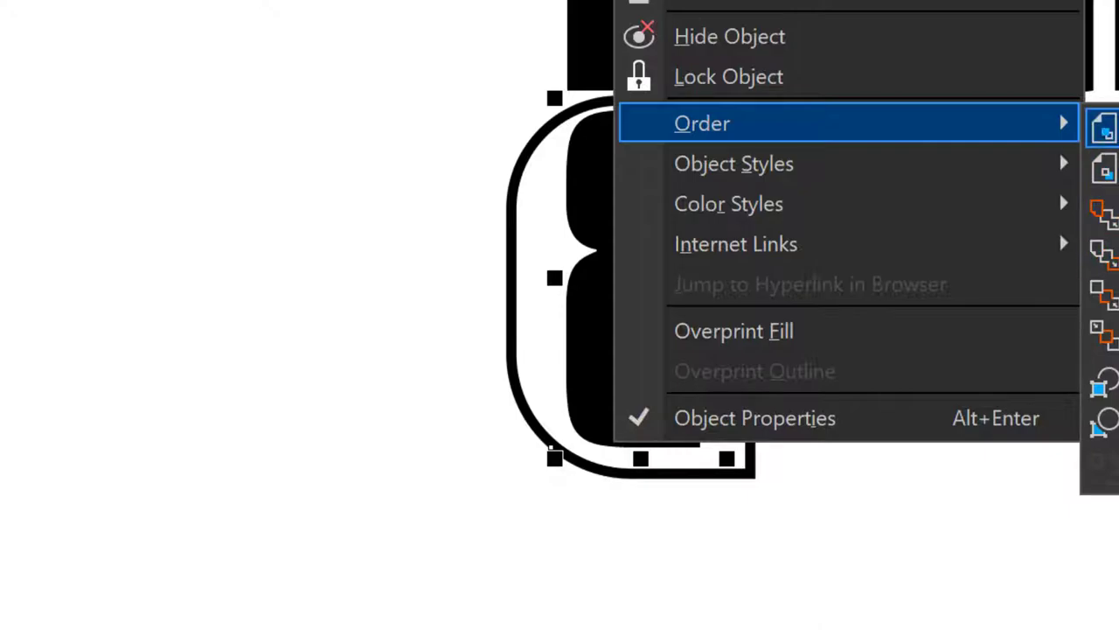
pyautogui.click(1103, 127)
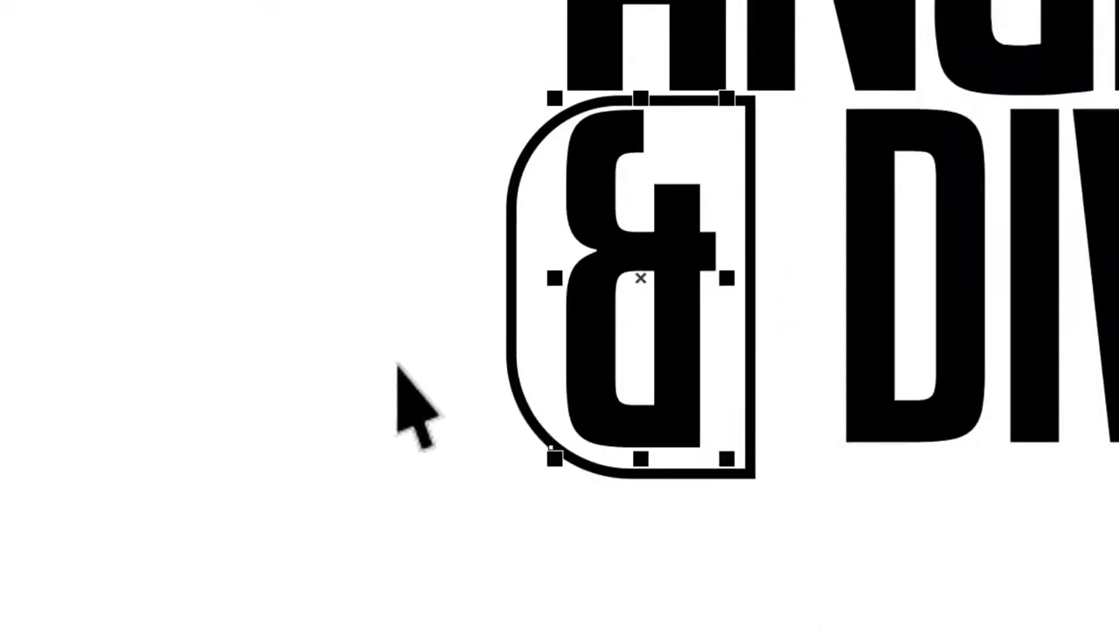
# - Check the result by selecting the ampersand and then the rounded tab shape
pyautogui.click(294, 187)
pyautogui.click(590, 201)
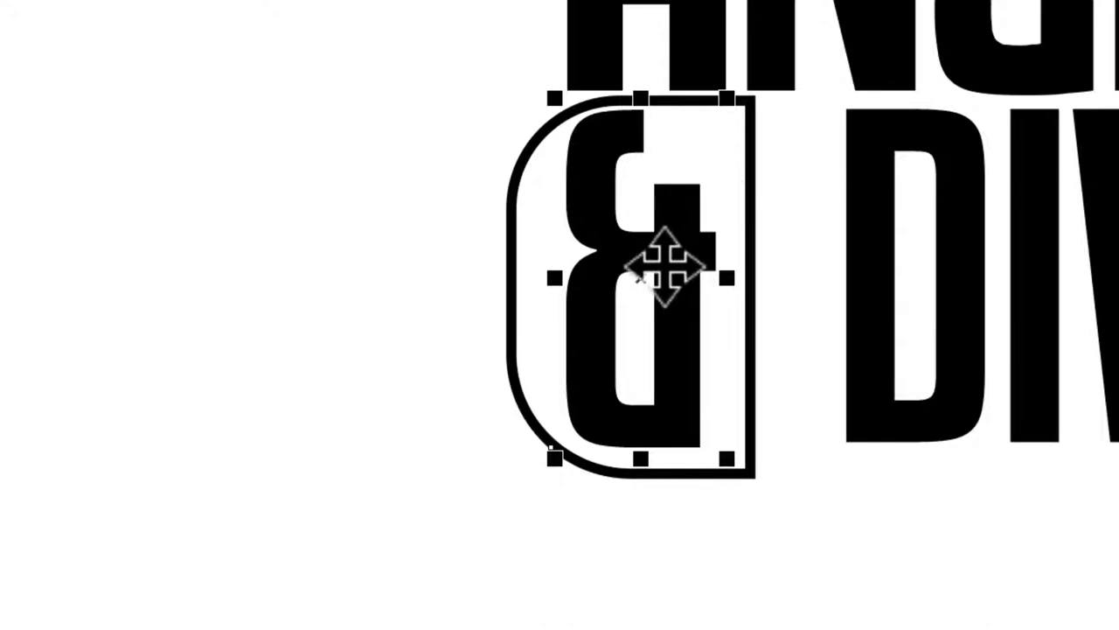
pyautogui.click(748, 140)
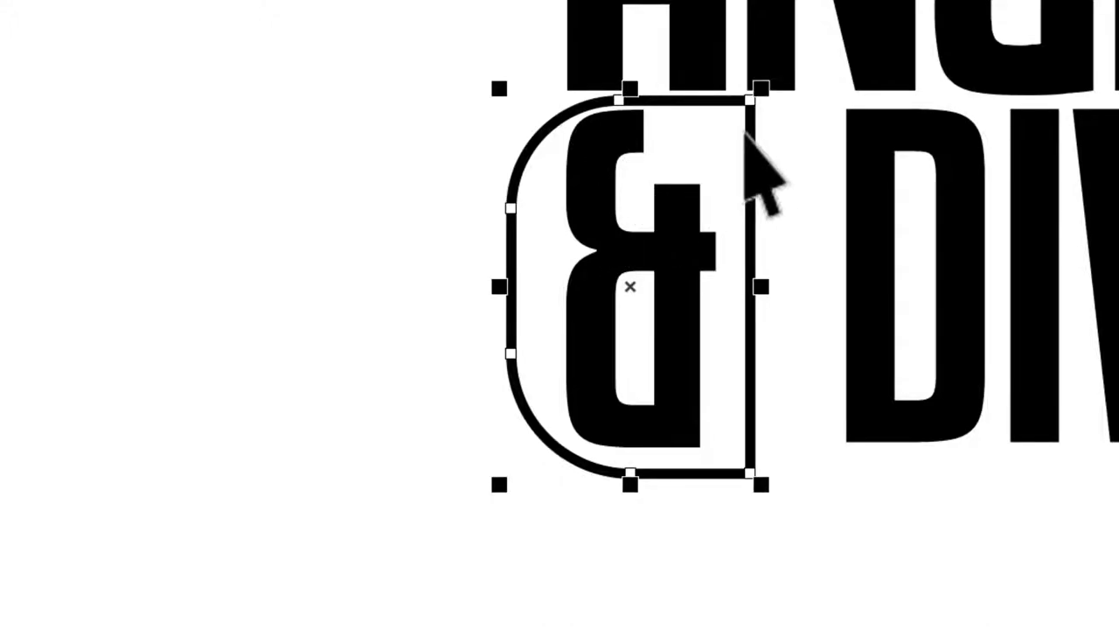
pyautogui.click(588, 245)
pyautogui.click(750, 140)
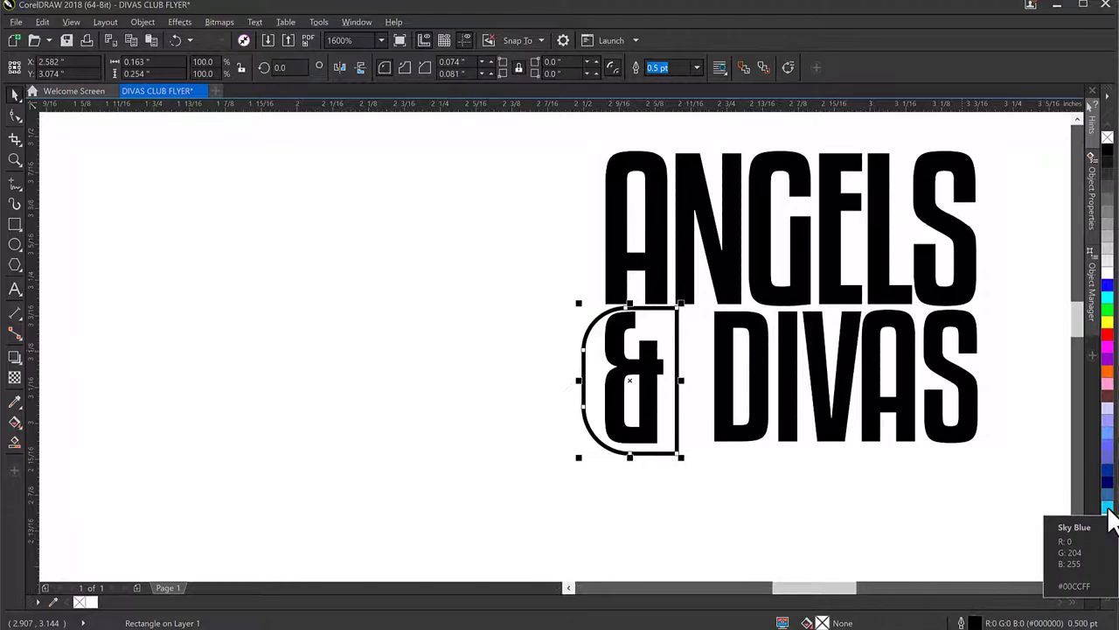
# - Try Cyan and another blue, then settle on Sky Blue (#00CCFF) for the ampersand's tab, applying No Color to its outline
pyautogui.click(1108, 509)
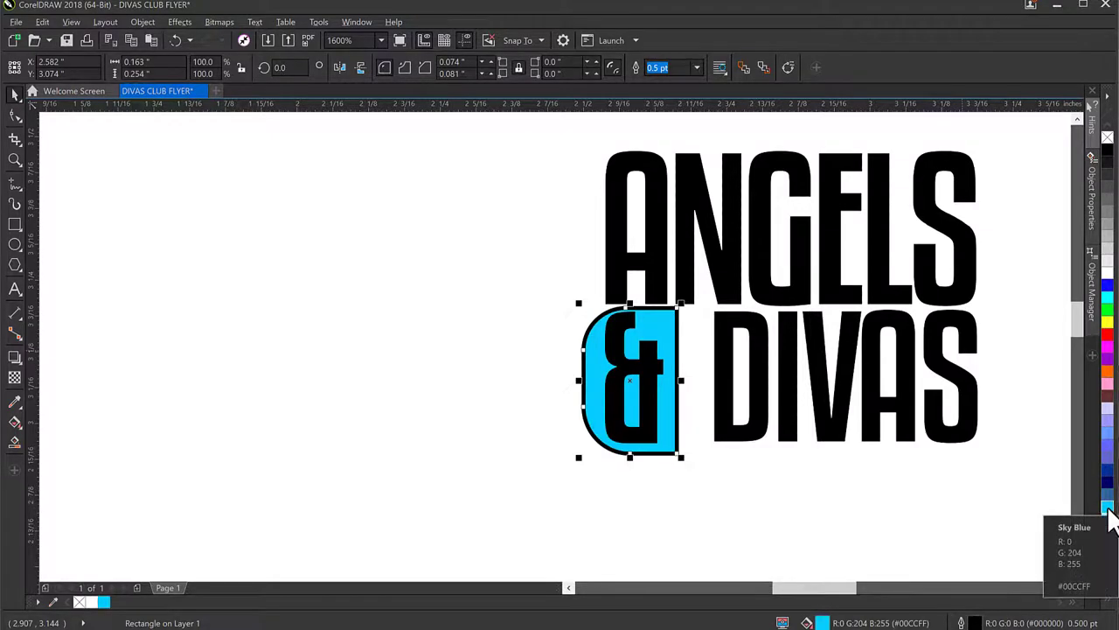
pyautogui.click(1106, 302)
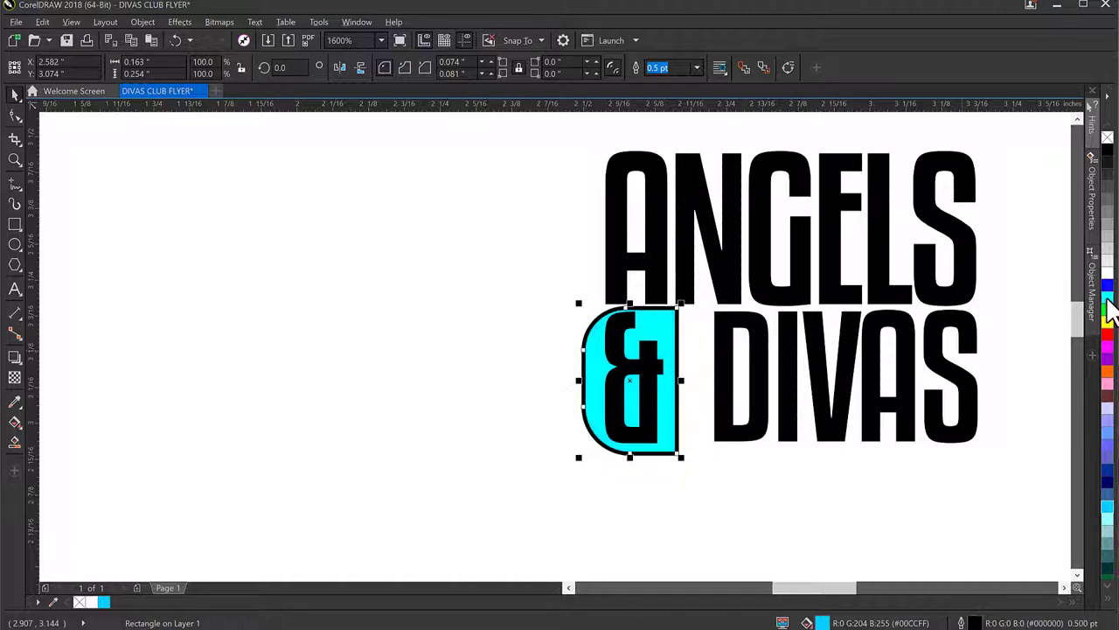
pyautogui.click(1109, 512)
pyautogui.click(1108, 509)
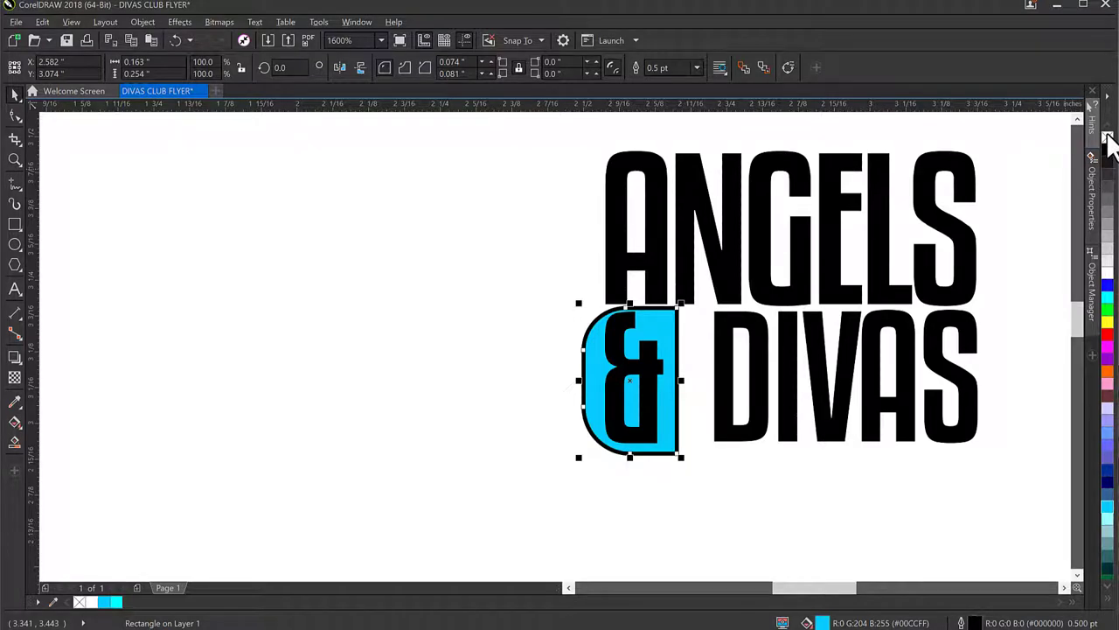
pyautogui.rightClick(1106, 138)
# - Resize the ampersand to 19 pt (after trying 18 pt) and nudge it into place inside the tab
pyautogui.click(630, 353)
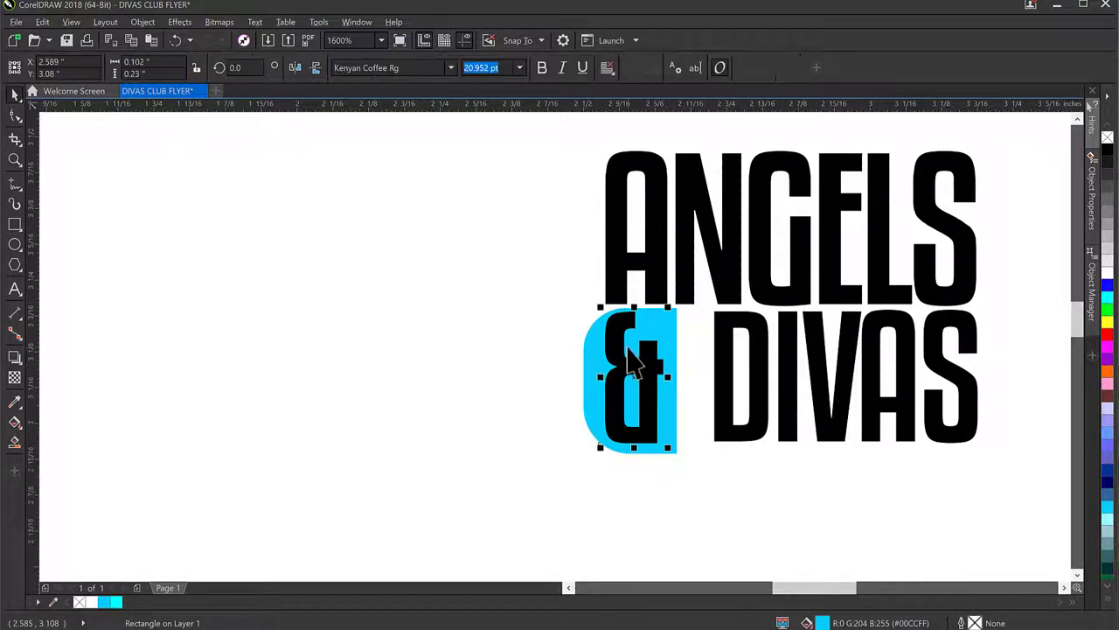
pyautogui.click(605, 320)
pyautogui.moveTo(617, 320); pyautogui.dragTo(583, 310)
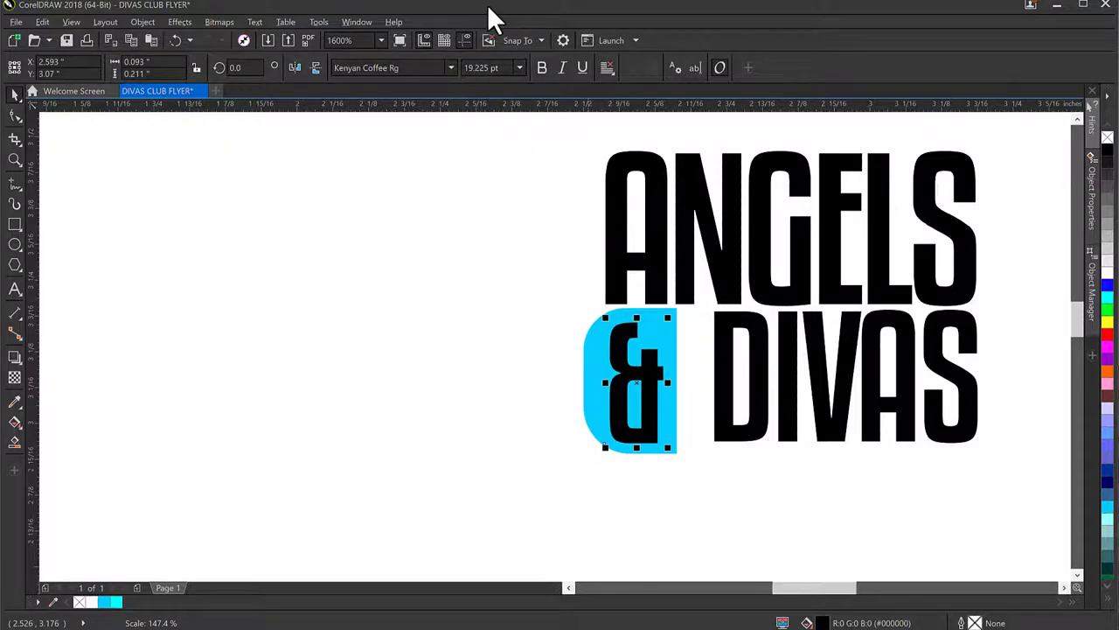
pyautogui.click(504, 70)
pyautogui.moveTo(505, 70); pyautogui.dragTo(415, 79)
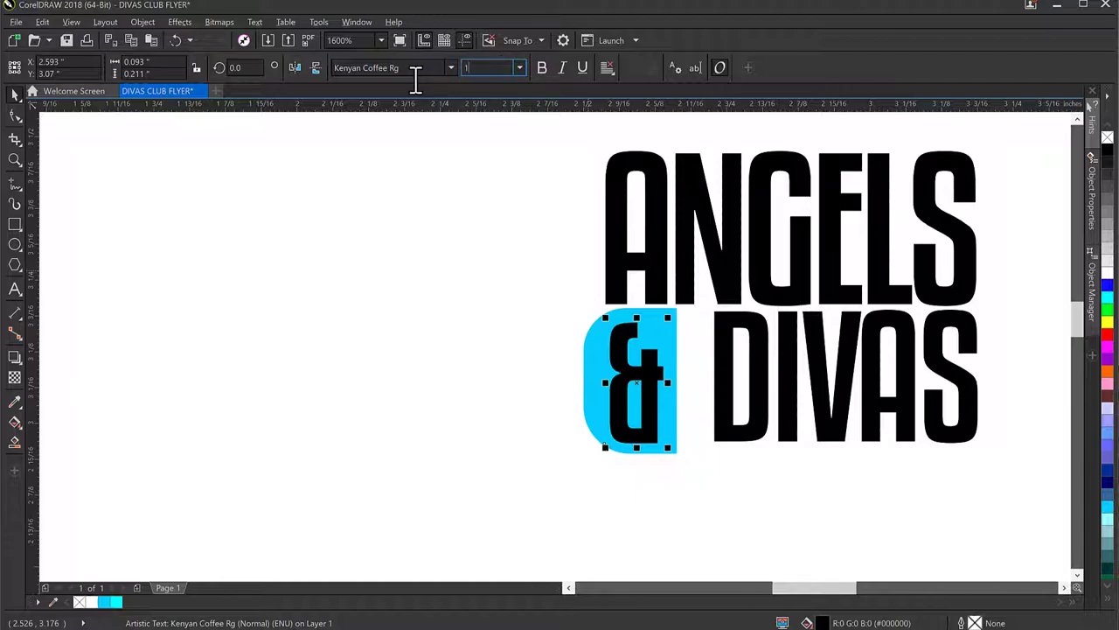
pyautogui.write('18')
pyautogui.press('Return')
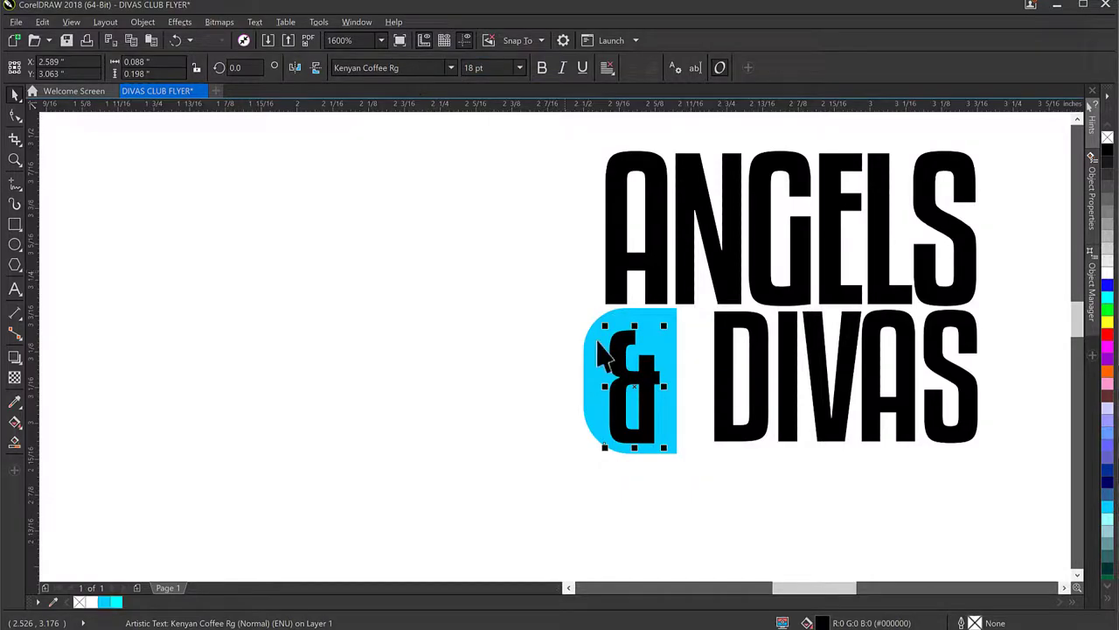
pyautogui.moveTo(620, 373); pyautogui.dragTo(628, 387)
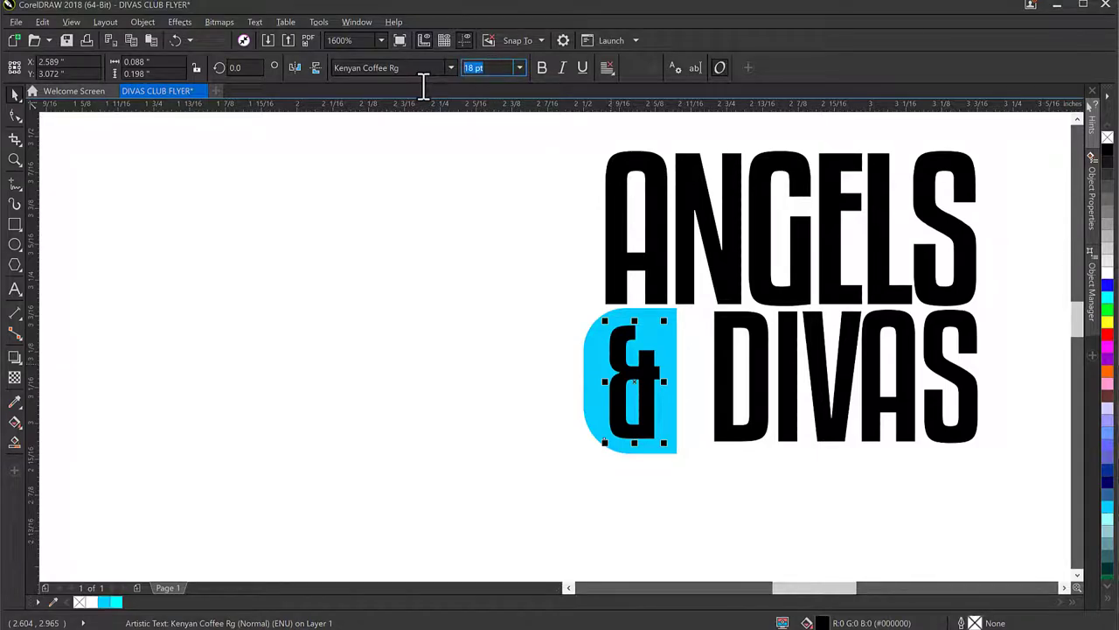
pyautogui.write('19')
pyautogui.press('Return')
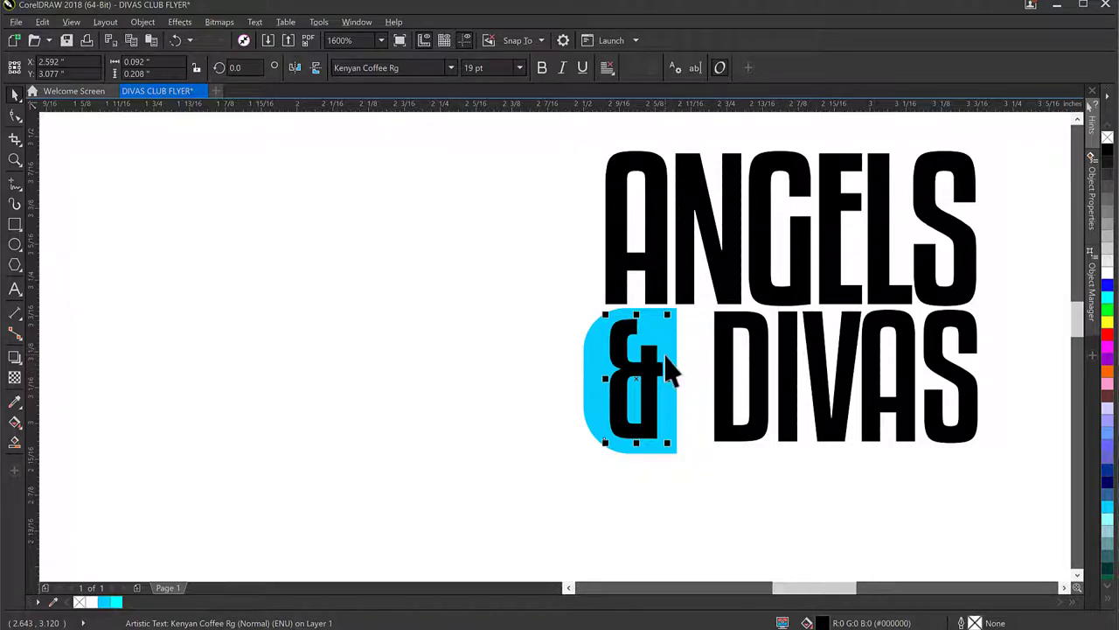
# - Shift DIVAS left toward the ampersand tab and widen its letter spacing to align with ANGELS
pyautogui.click(722, 375)
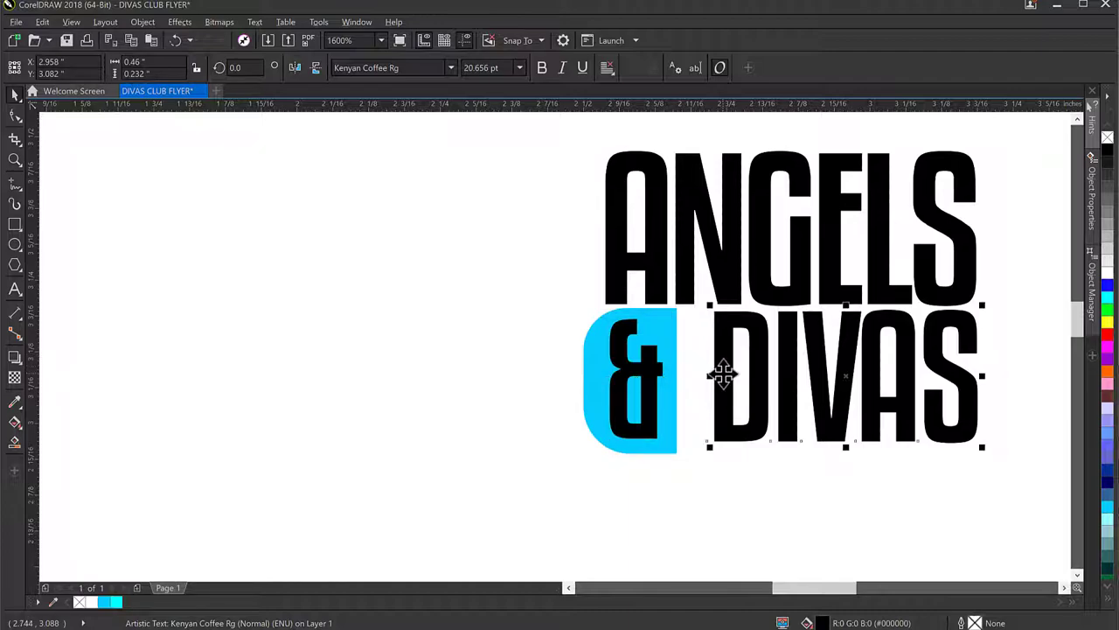
pyautogui.moveTo(824, 413); pyautogui.dragTo(812, 433)
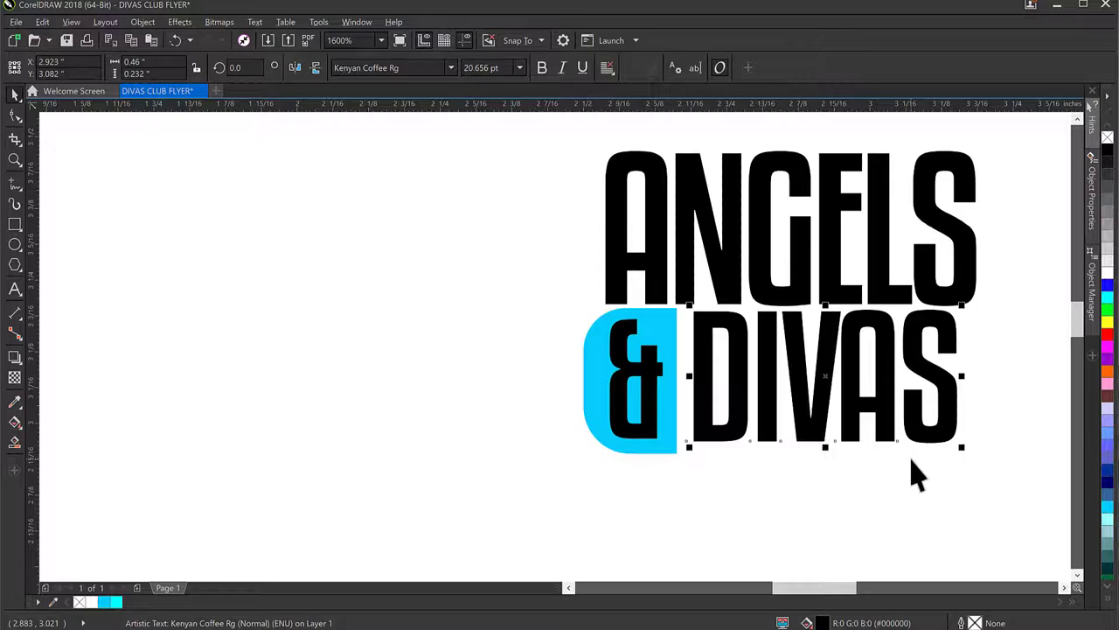
pyautogui.press('F10')
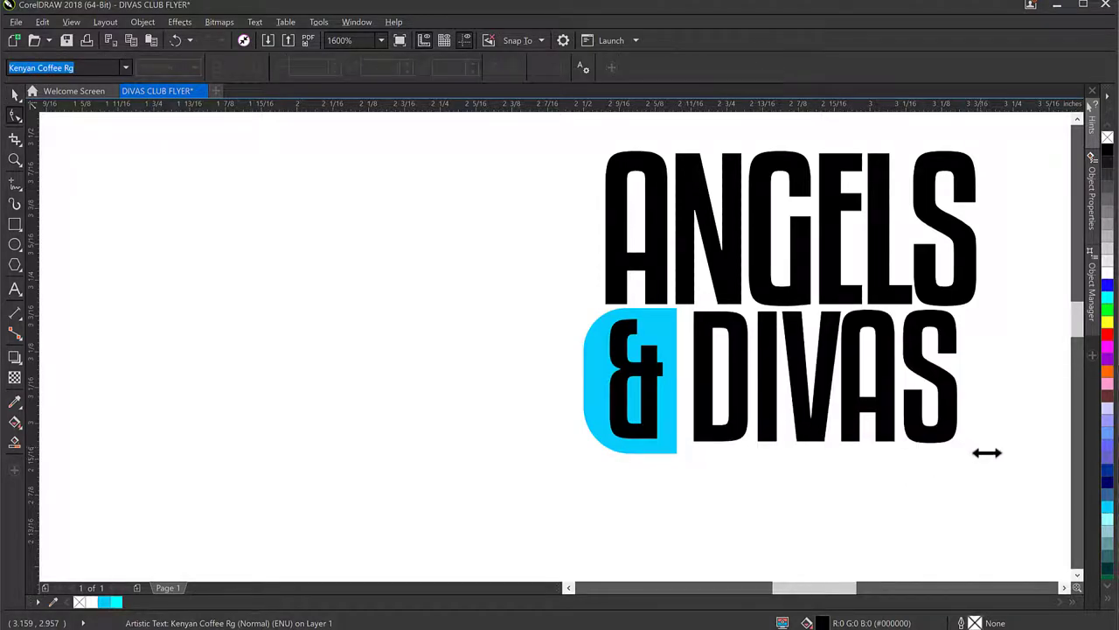
pyautogui.moveTo(988, 453); pyautogui.dragTo(976, 458)
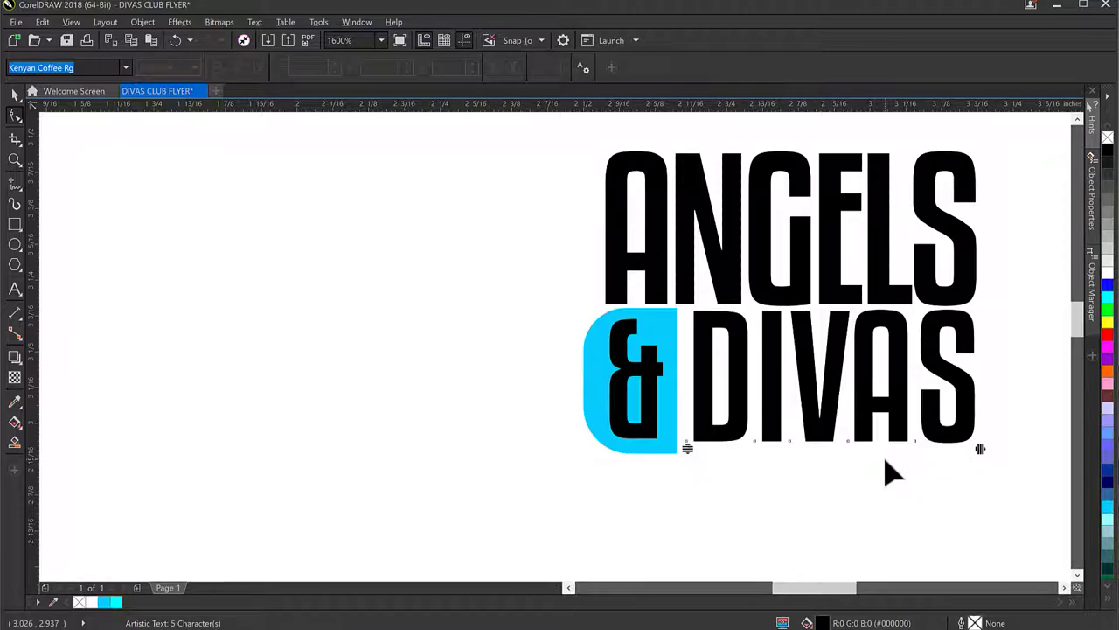
pyautogui.press('space')
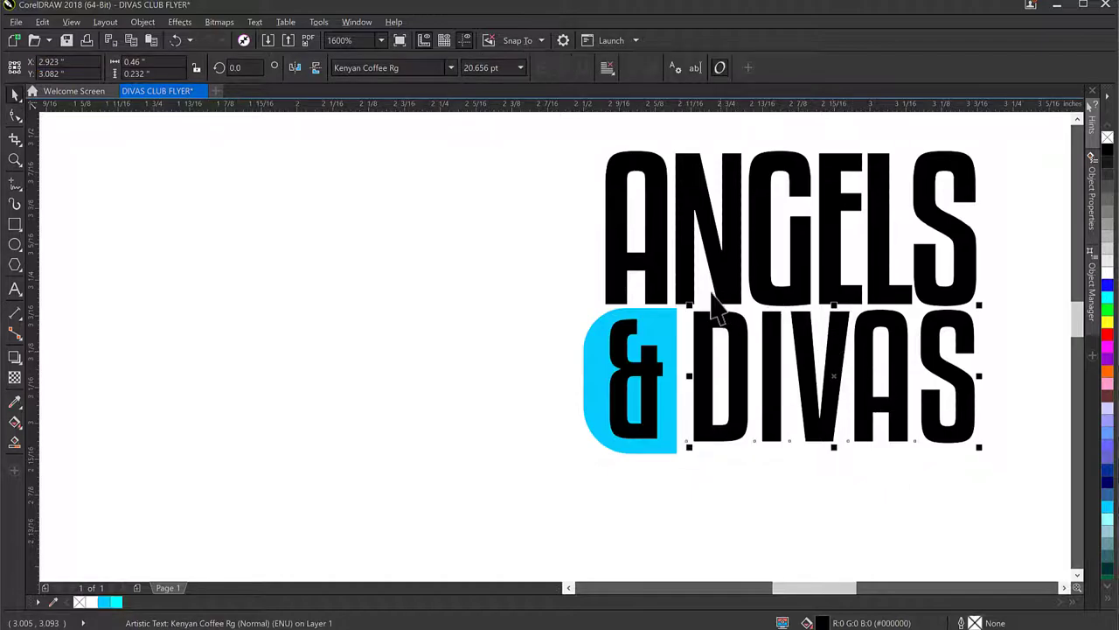
pyautogui.scroll(-2, 717, 306)
pyautogui.scroll(-1, 717, 306)
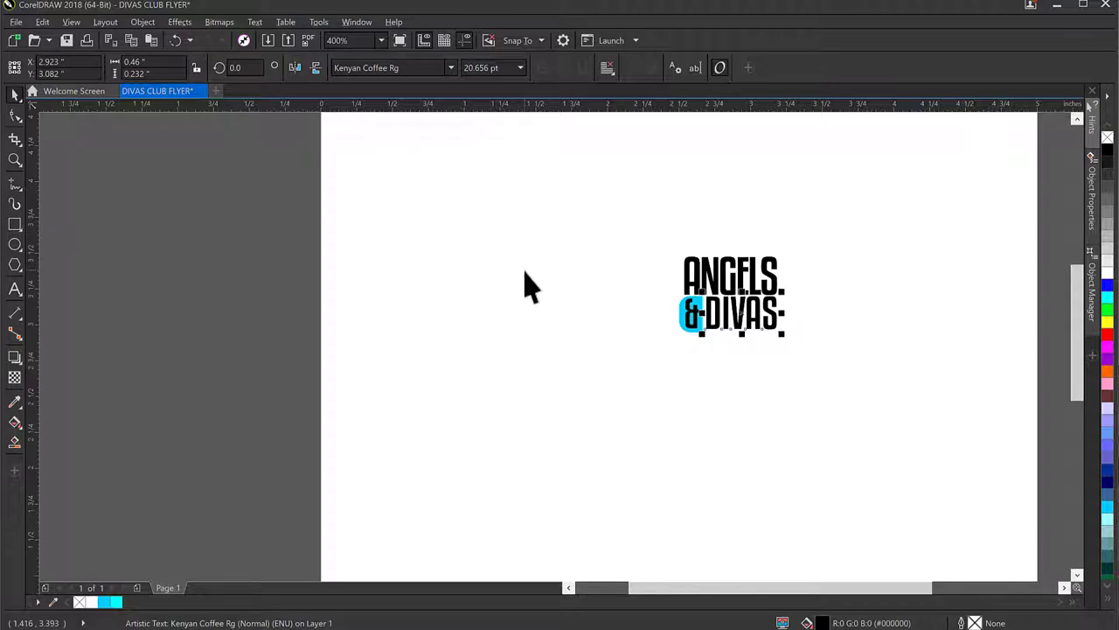
# - Scale up the whole ANGELS & DIVAS block, tab included, and move it toward the page centre
pyautogui.scroll(-1, 527, 287)
pyautogui.moveTo(814, 225); pyautogui.dragTo(504, 380)
pyautogui.moveTo(623, 318); pyautogui.dragTo(712, 488)
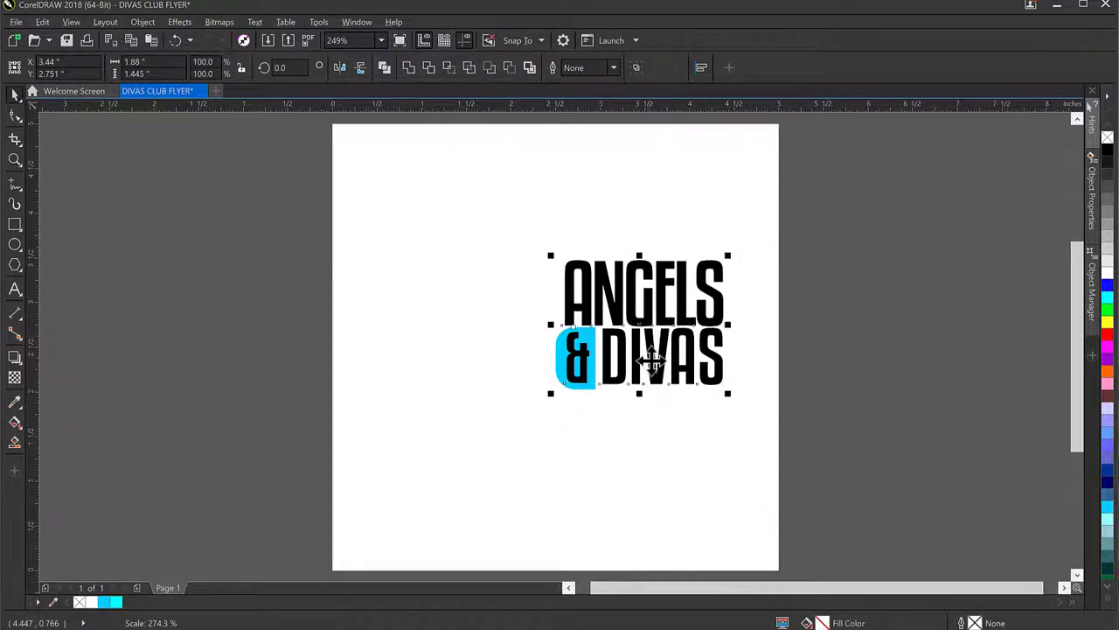
pyautogui.moveTo(632, 362); pyautogui.dragTo(604, 380)
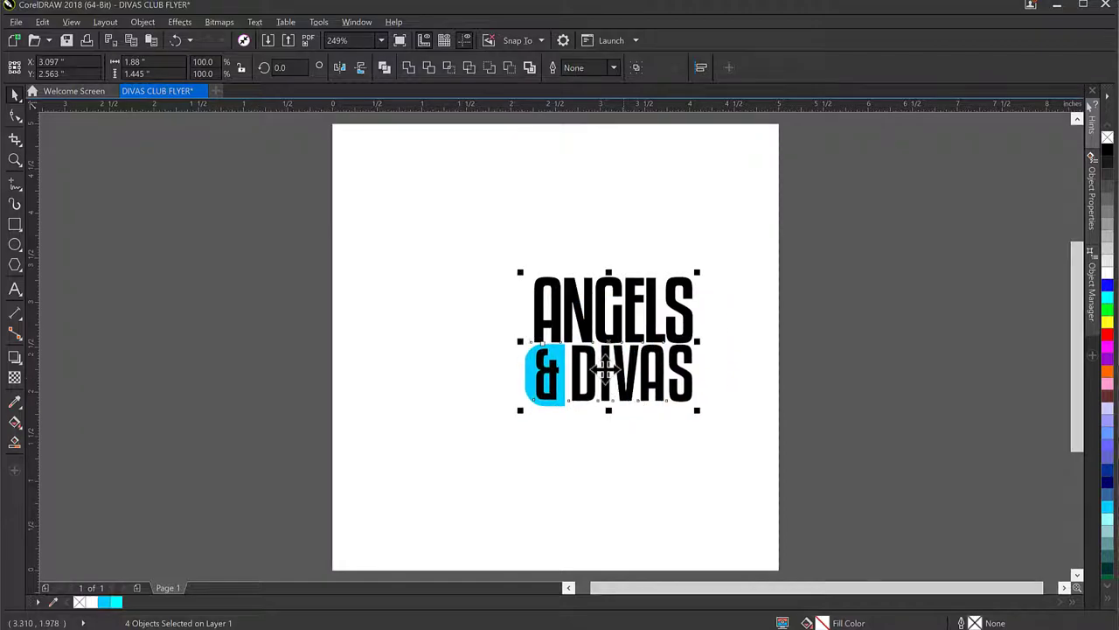
pyautogui.click(554, 212)
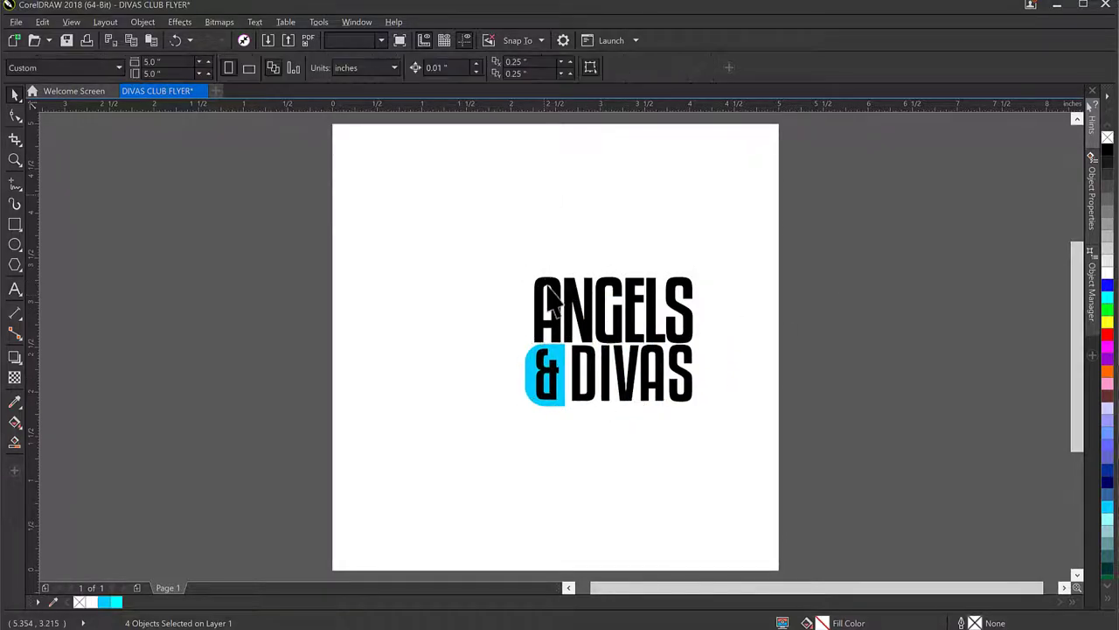
pyautogui.click(411, 180)
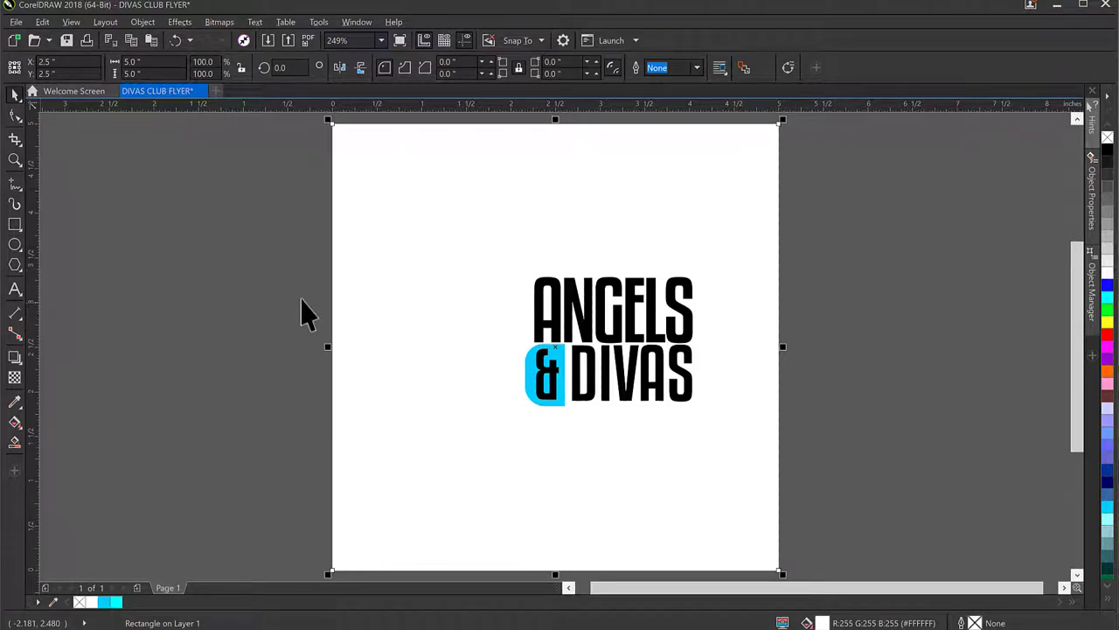
# - Give the page-sized 5x5 inch background square a Deep Navy Blue fill
pyautogui.click(1107, 481)
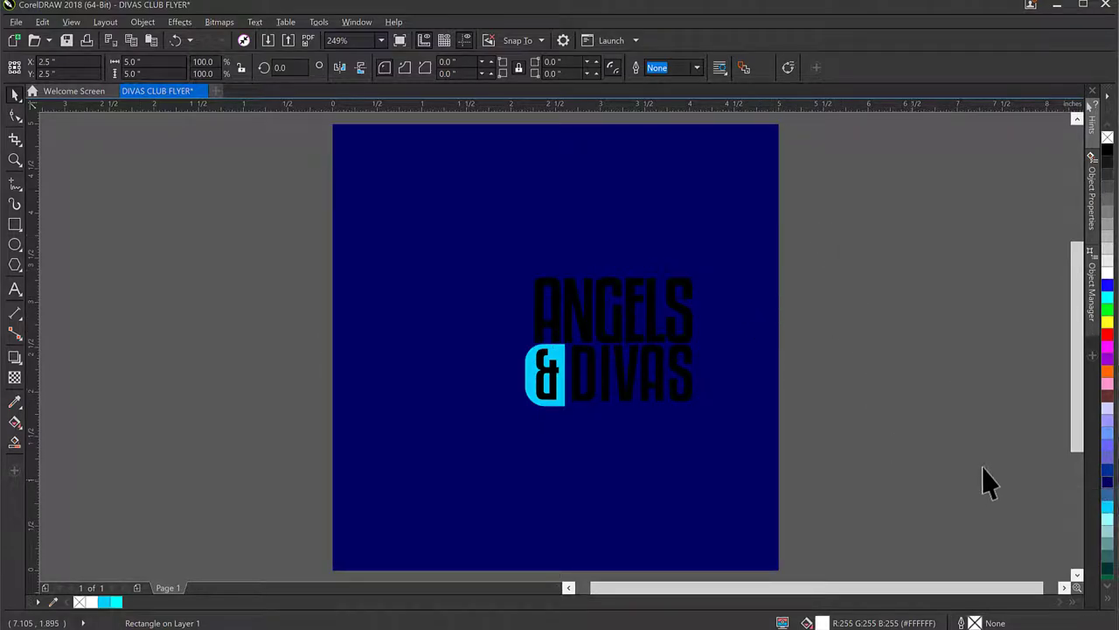
pyautogui.press('Escape')
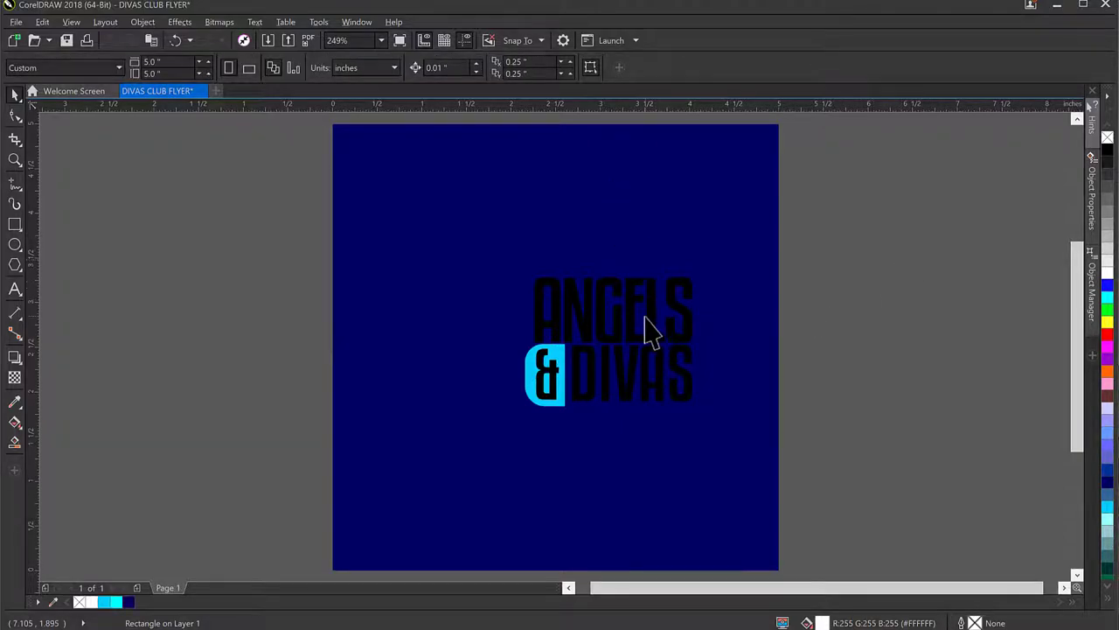
pyautogui.click(654, 324)
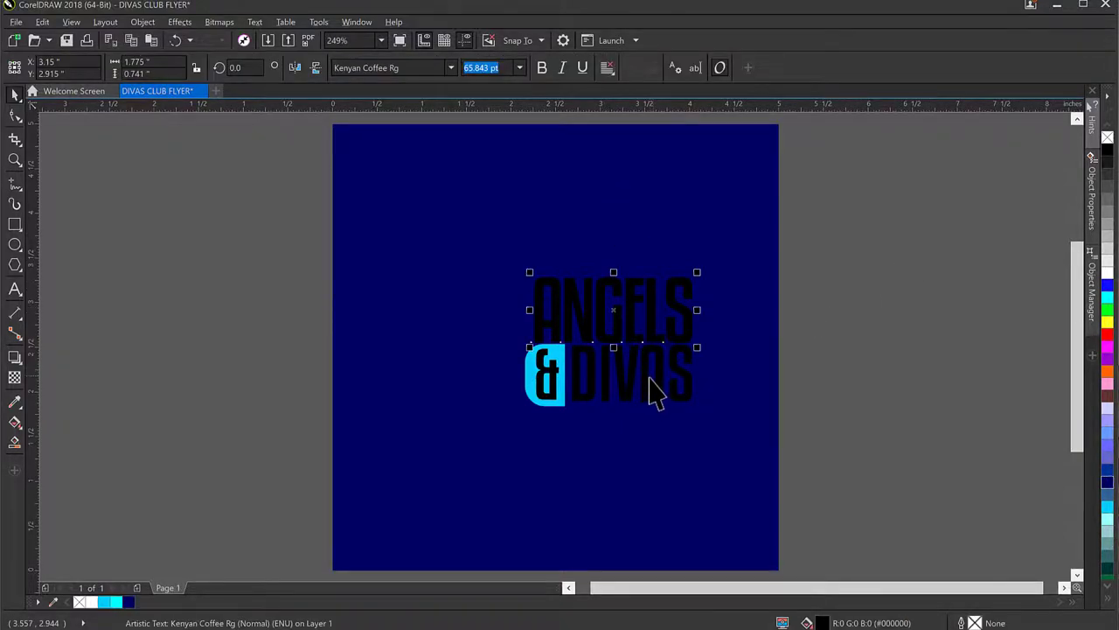
pyautogui.hotkey('ctrl', 'a')
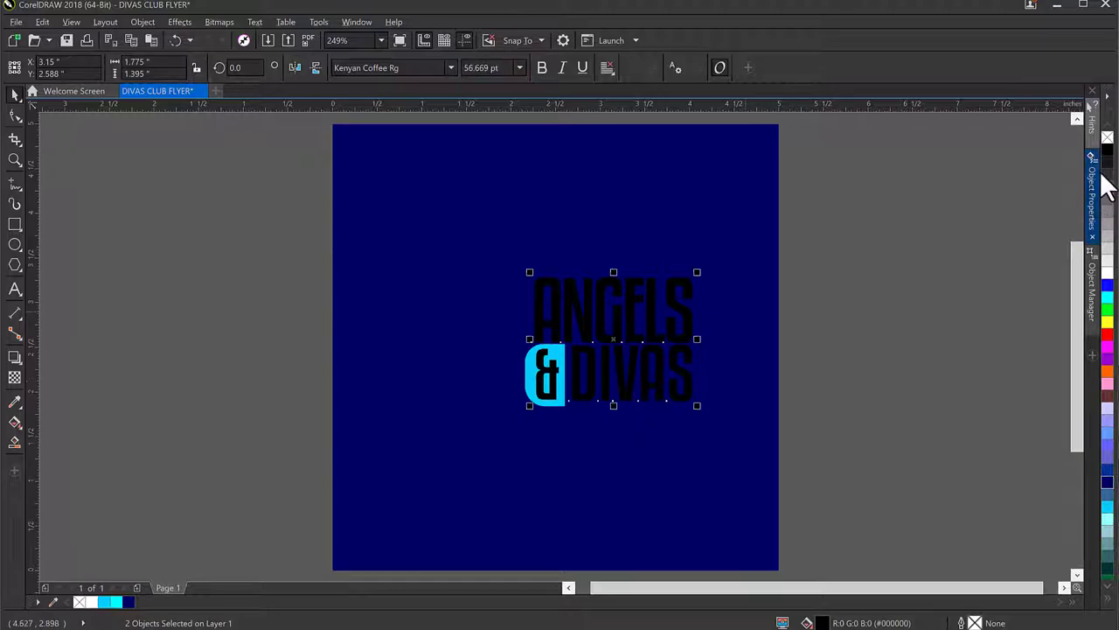
# - Make ANGELS, DIVAS and the ampersand white
pyautogui.click(1107, 275)
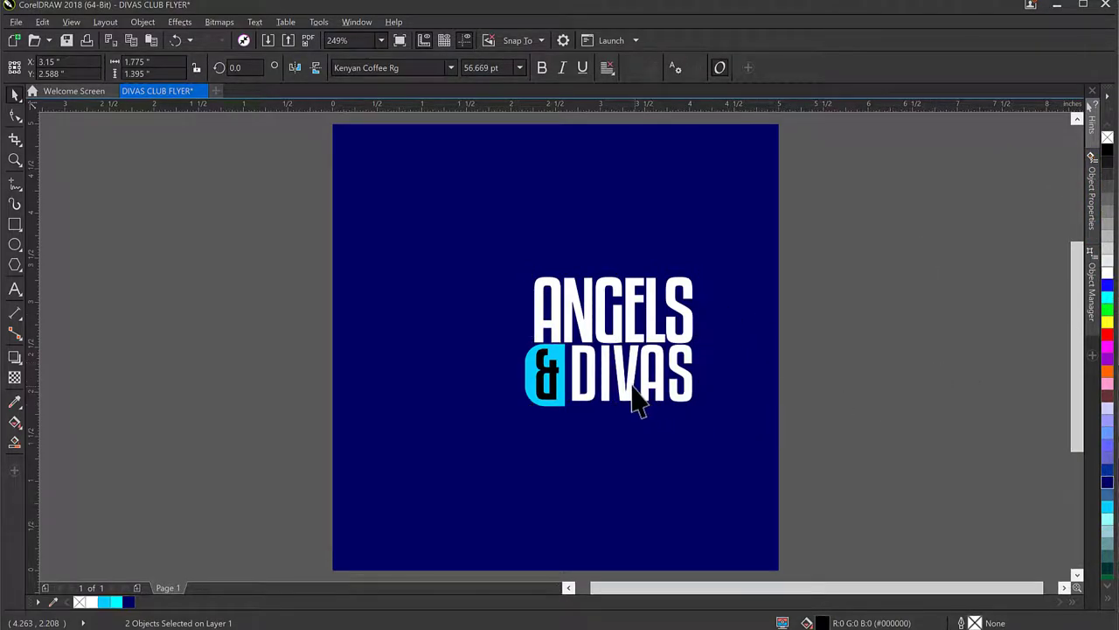
pyautogui.click(546, 374)
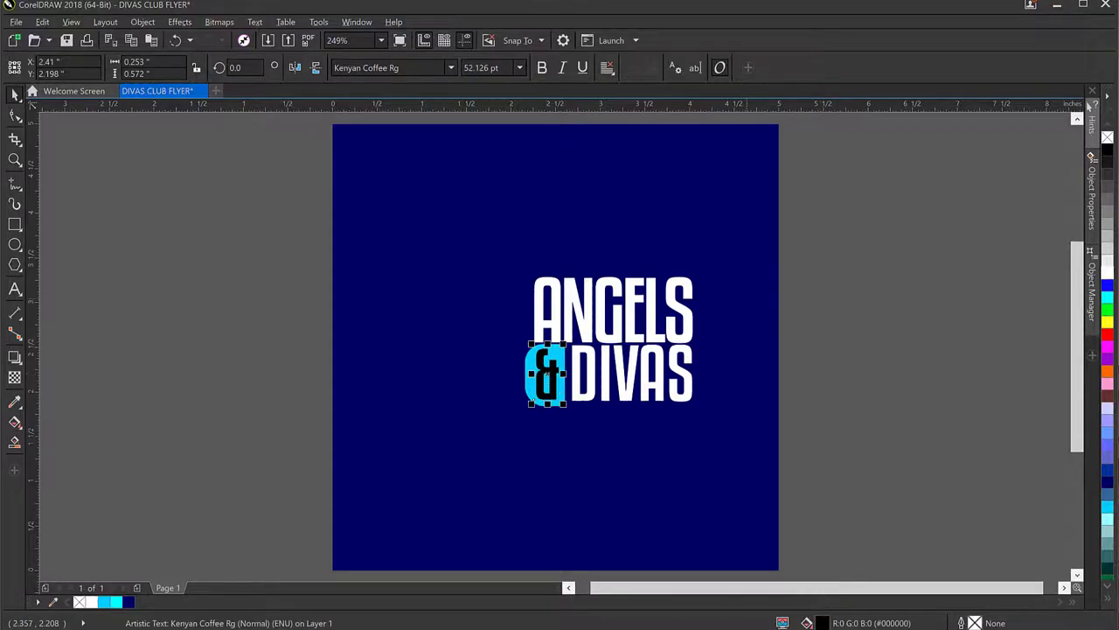
pyautogui.click(1107, 289)
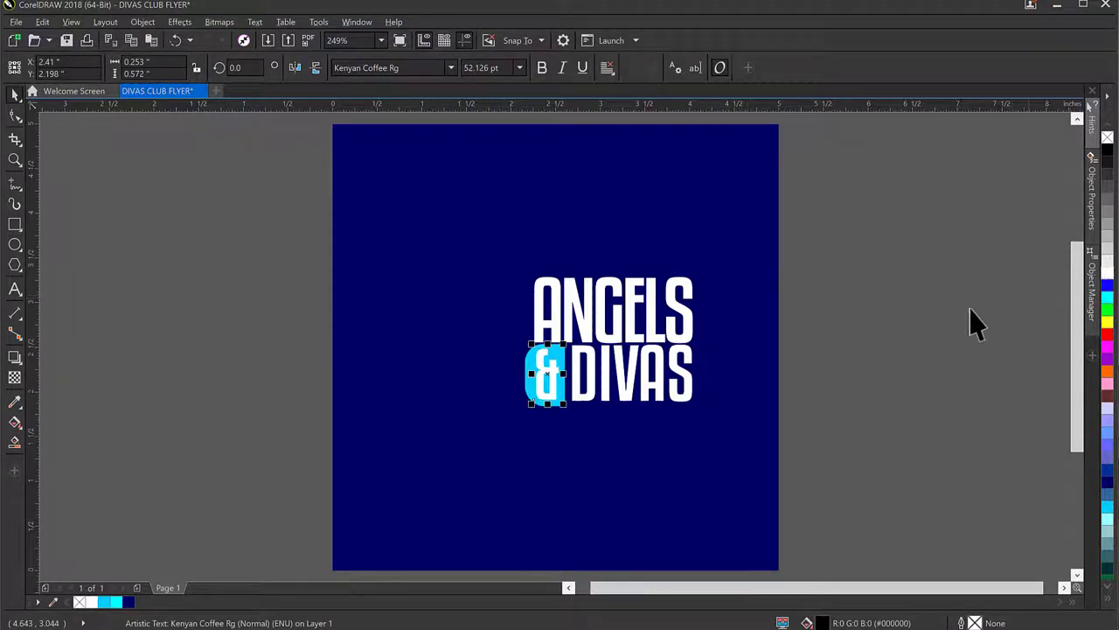
# - Enlarge DIVAS slightly to 58.684 pt so it matches ANGELS
pyautogui.click(591, 408)
pyautogui.click(591, 404)
pyautogui.moveTo(704, 413); pyautogui.dragTo(707, 417)
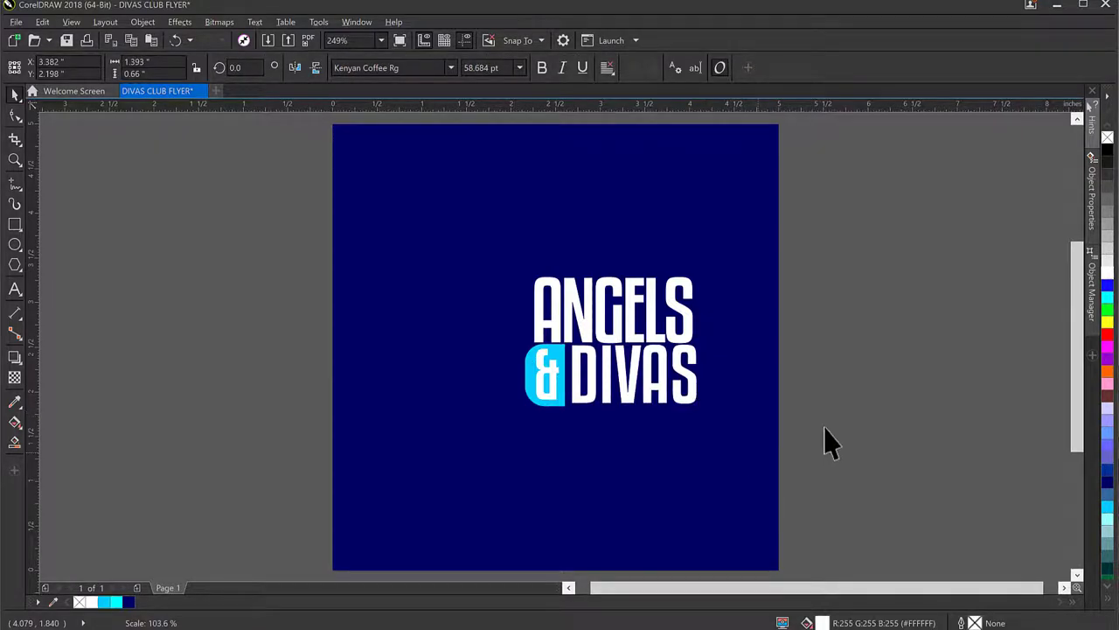
pyautogui.press('Escape')
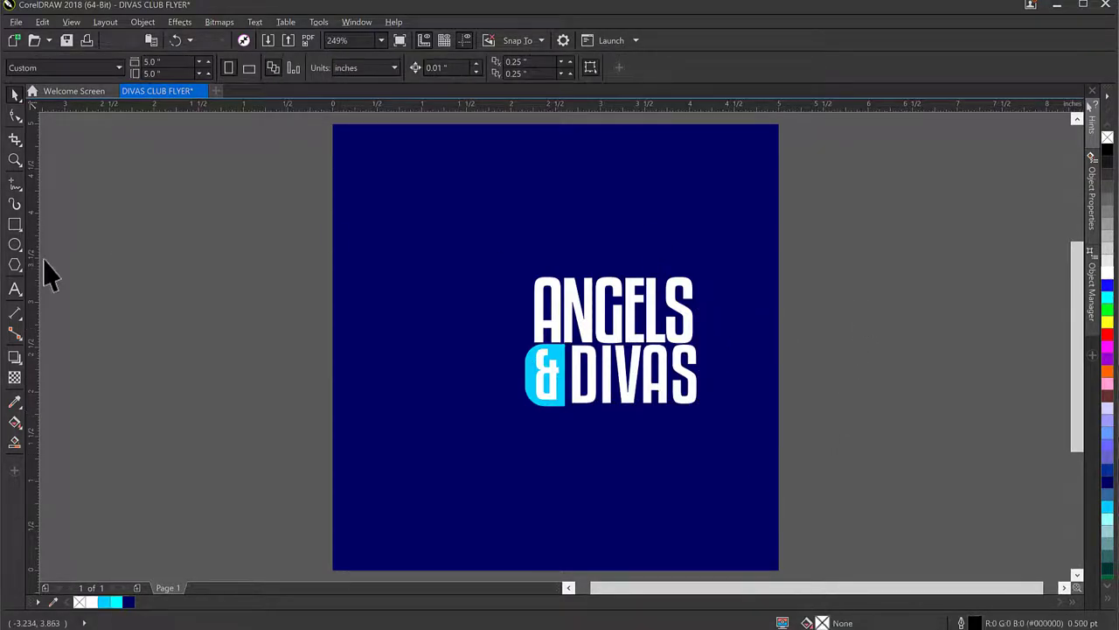
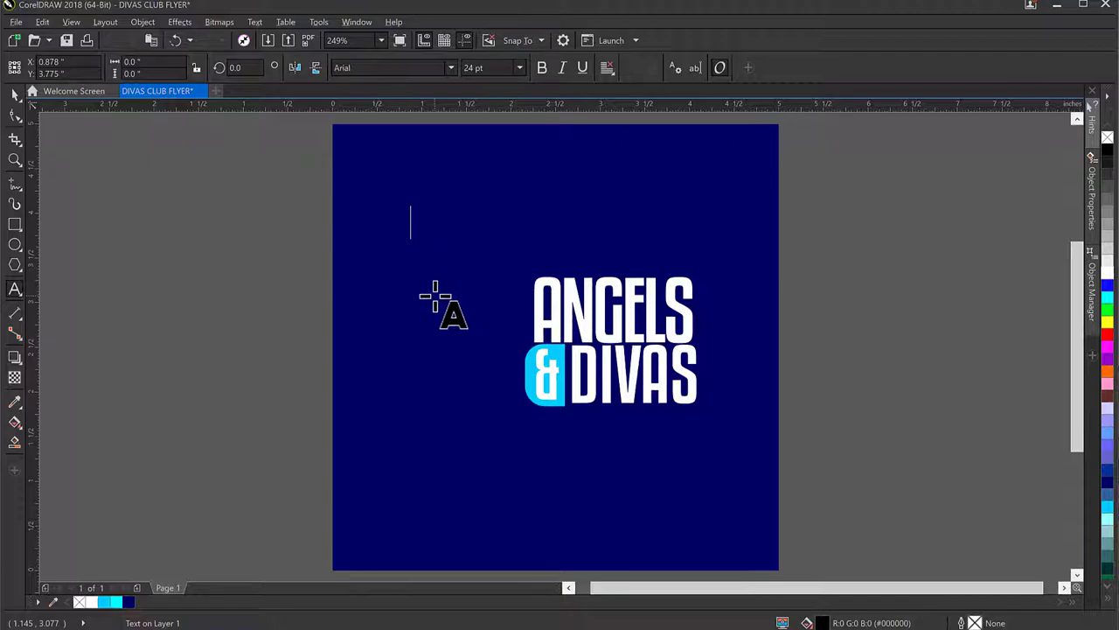
# - Type PRESENTS and set it in Galano Grotesque
pyautogui.write('SENT')
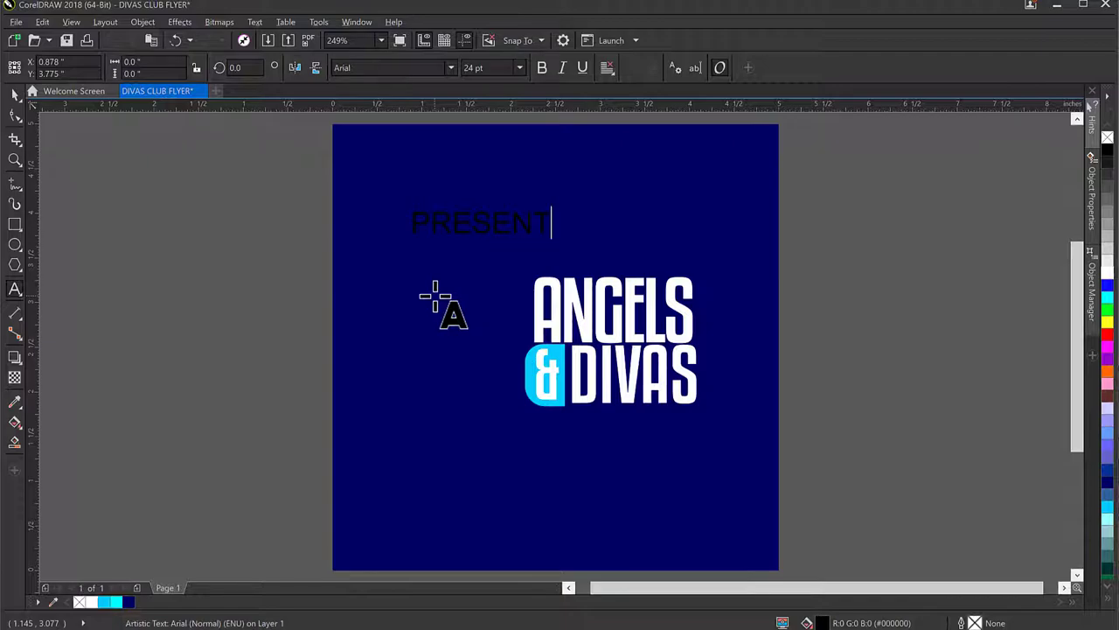
pyautogui.write('S')
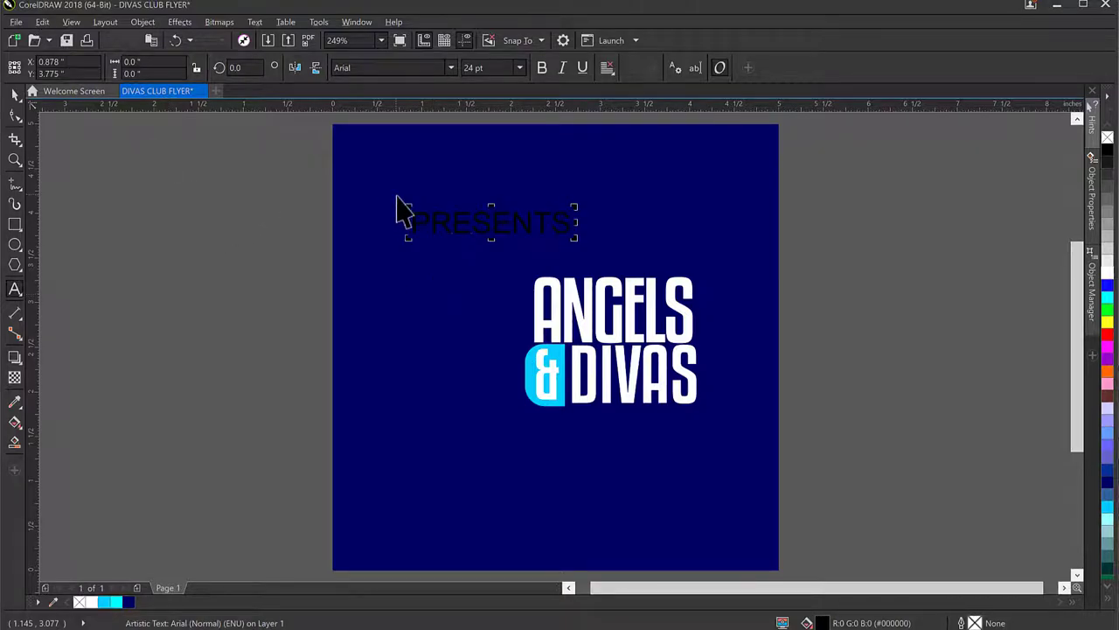
pyautogui.click(389, 67)
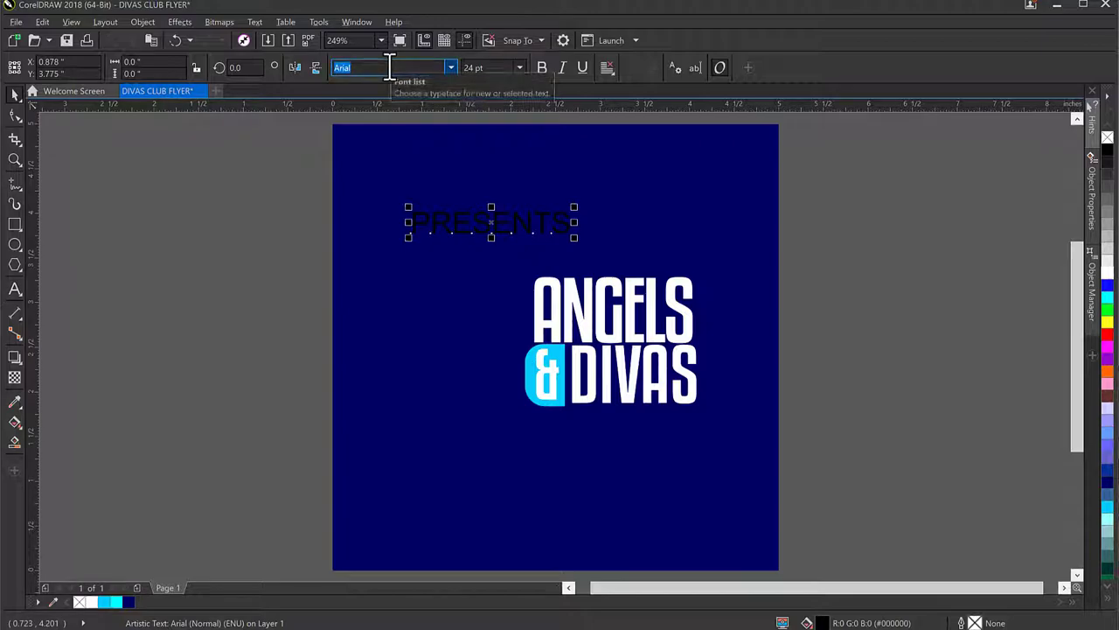
pyautogui.write('Galano Grotesque')
pyautogui.press('Return')
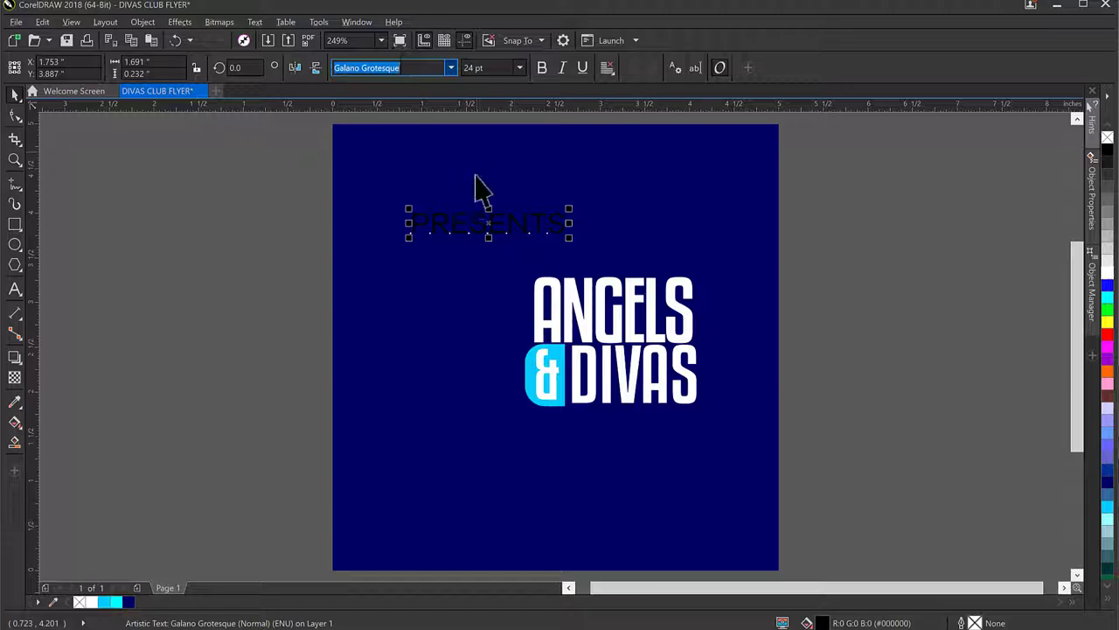
# - Place PRESENTS above the ANGELS title, fill it white and size it to 7 pt
pyautogui.click(16, 93)
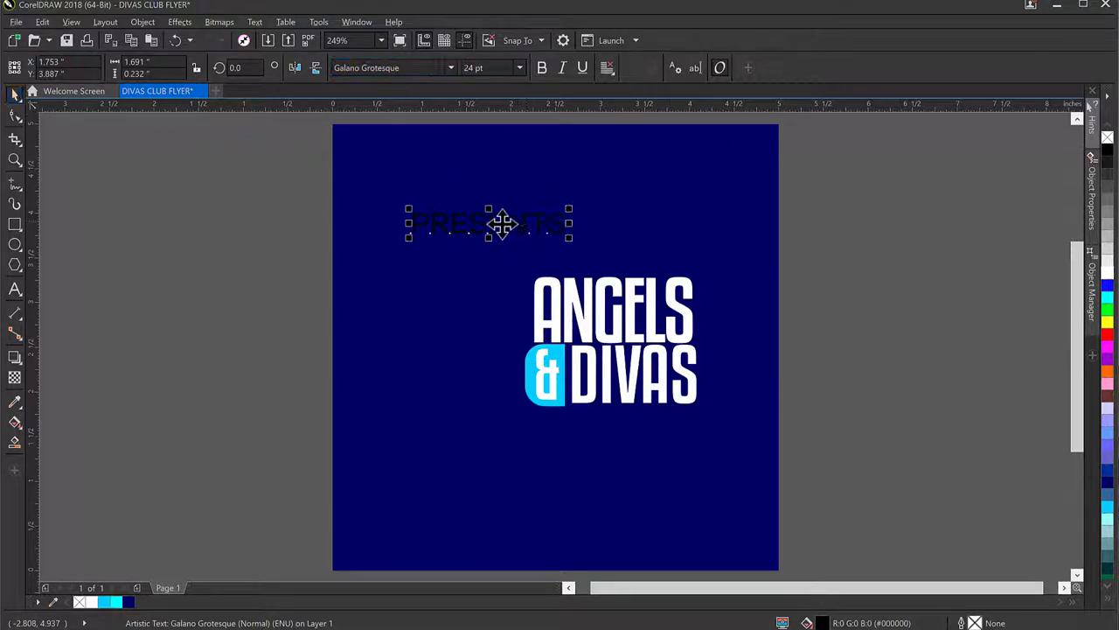
pyautogui.moveTo(500, 222); pyautogui.dragTo(630, 257)
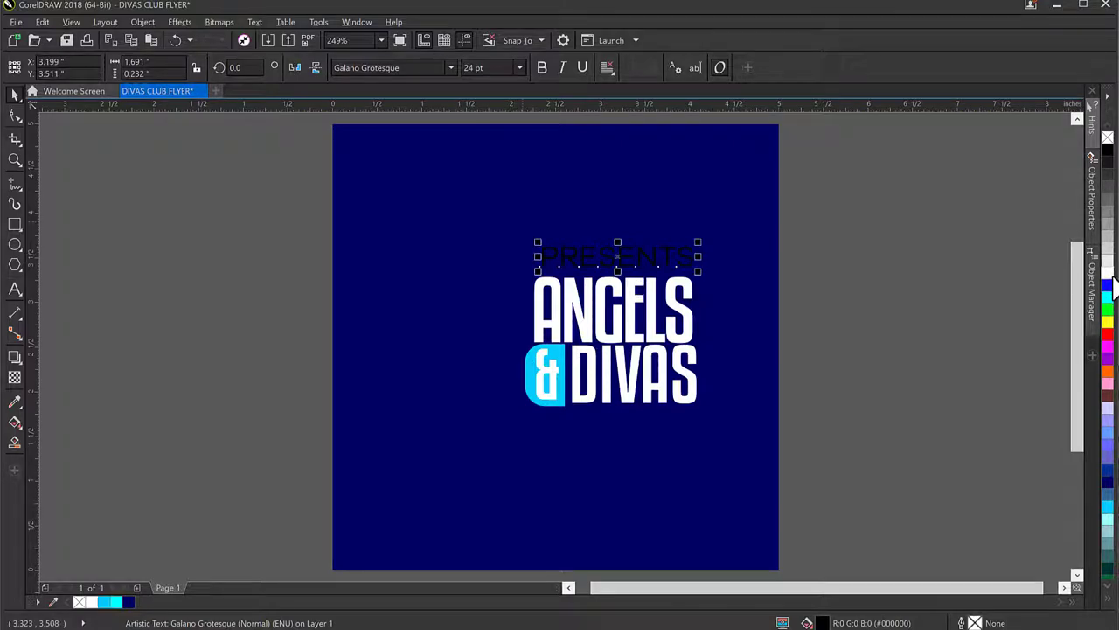
pyautogui.click(1111, 276)
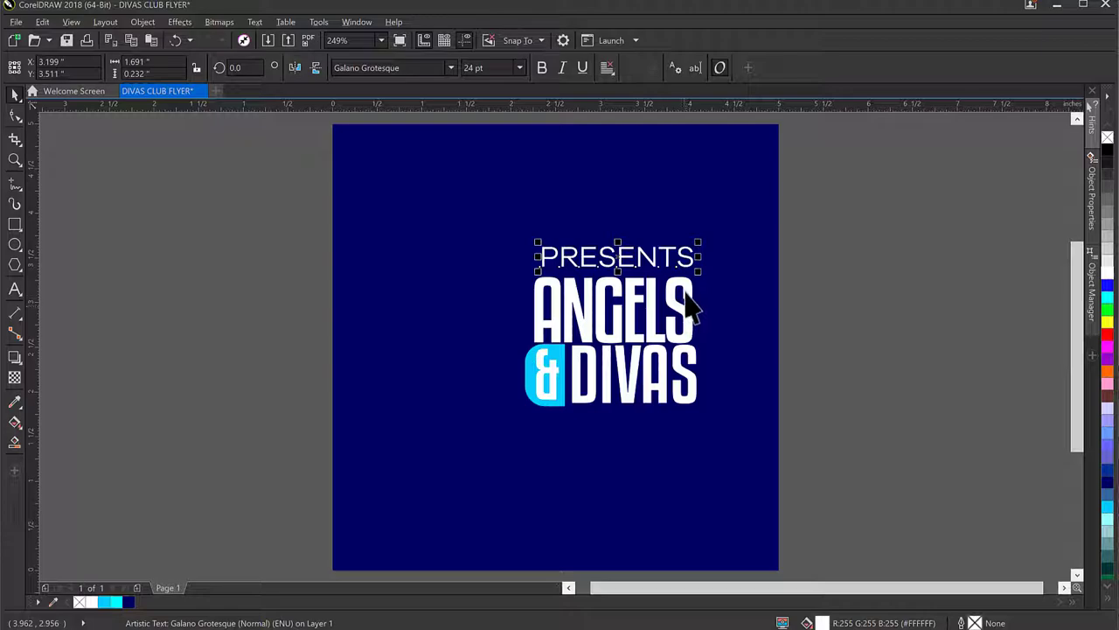
pyautogui.moveTo(700, 240); pyautogui.dragTo(643, 246)
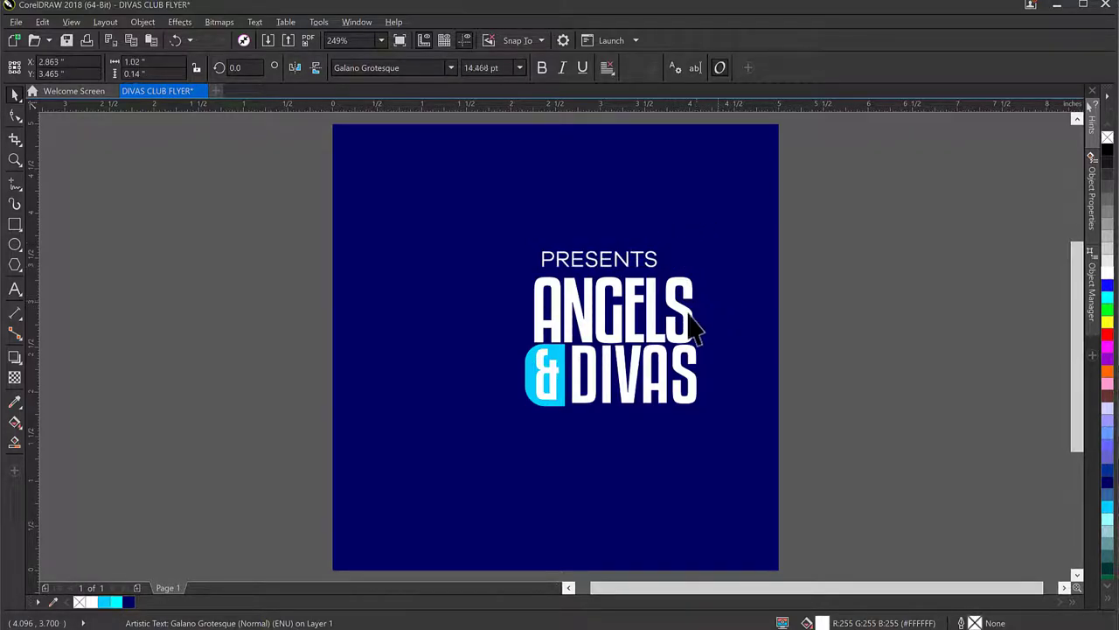
pyautogui.click(503, 68)
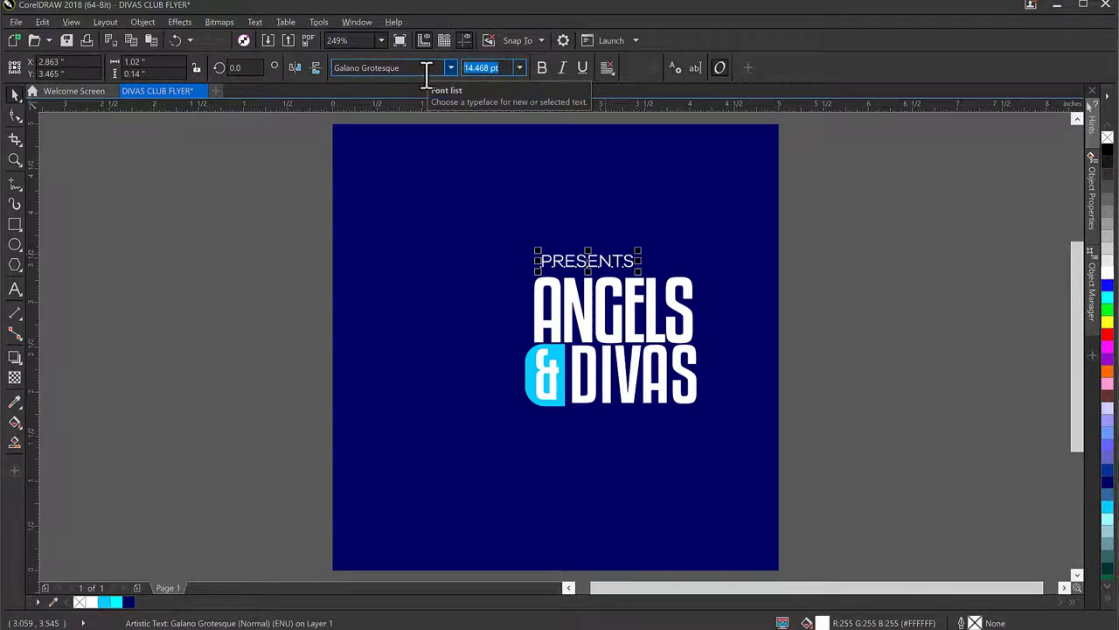
pyautogui.write('7')
pyautogui.press('Return')
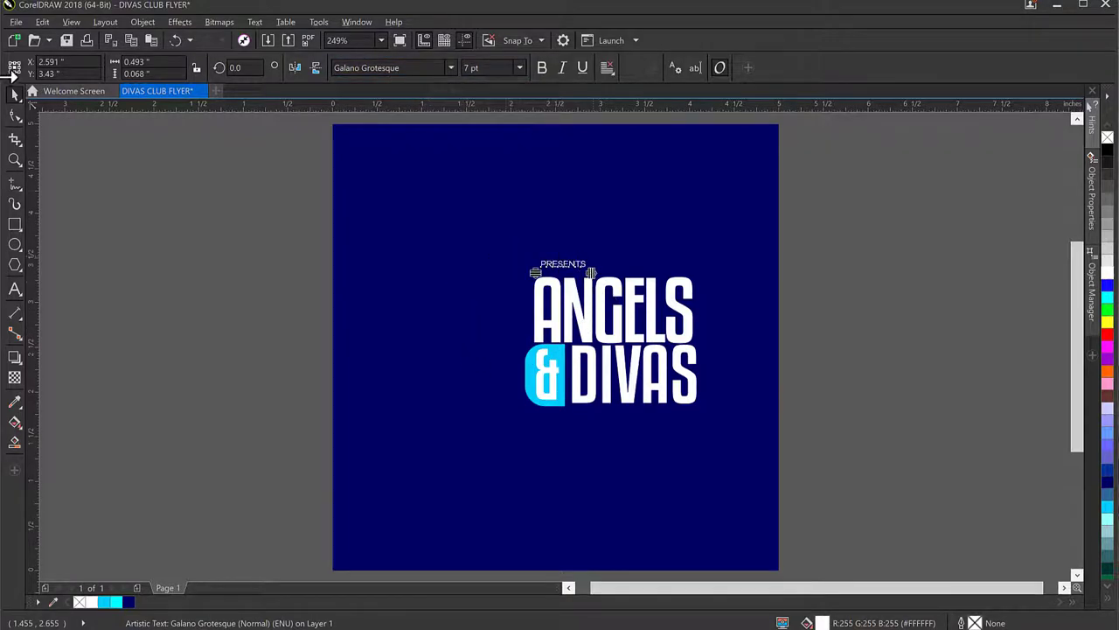
# - Widen the PRESENTS letter spacing across the title width and make it Galano Grotesque Bold
pyautogui.click(15, 115)
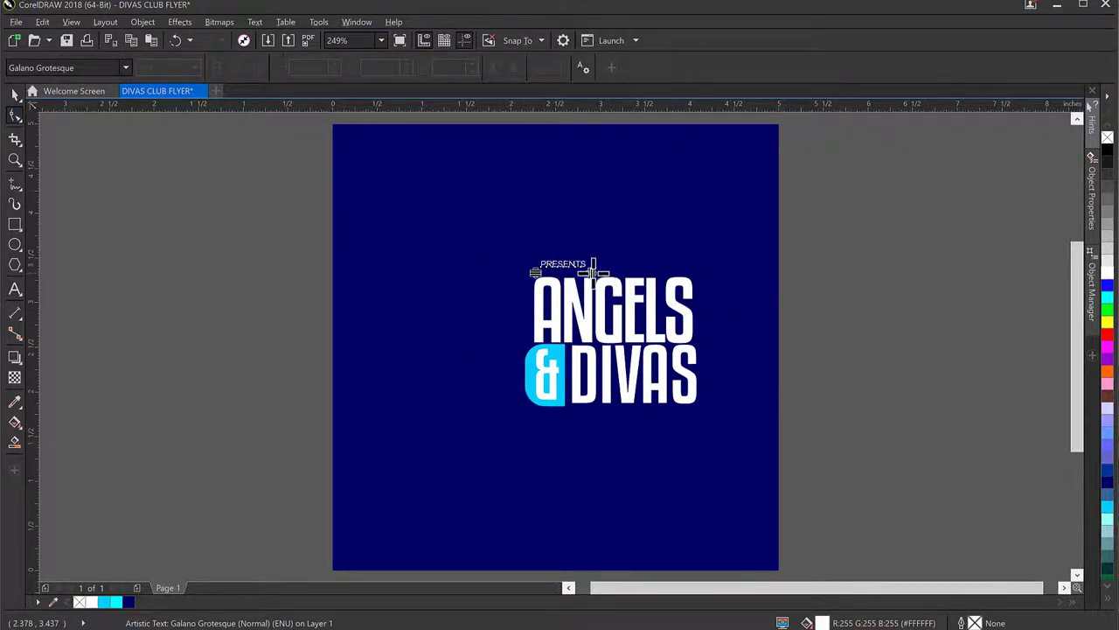
pyautogui.moveTo(592, 273); pyautogui.dragTo(643, 280)
pyautogui.moveTo(704, 251); pyautogui.dragTo(760, 256)
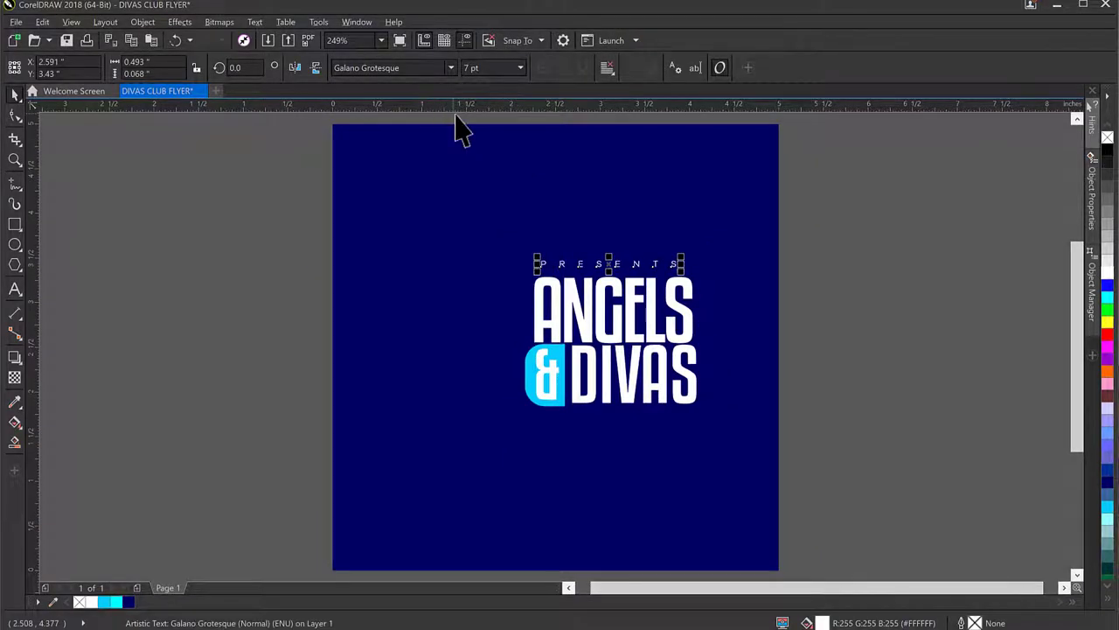
pyautogui.click(448, 65)
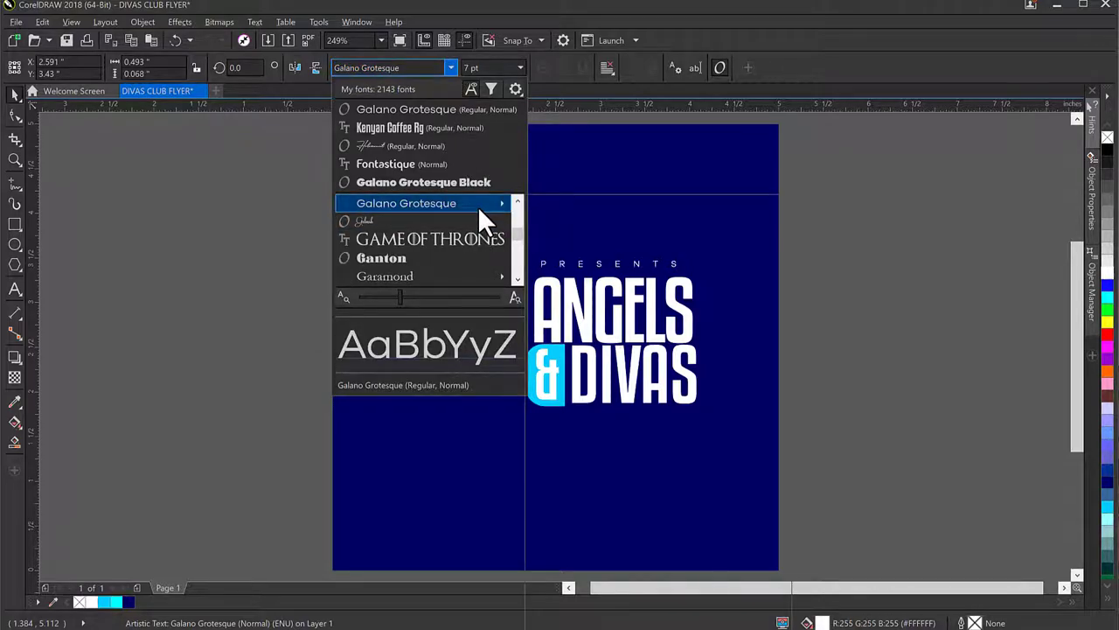
pyautogui.moveTo(482, 209)
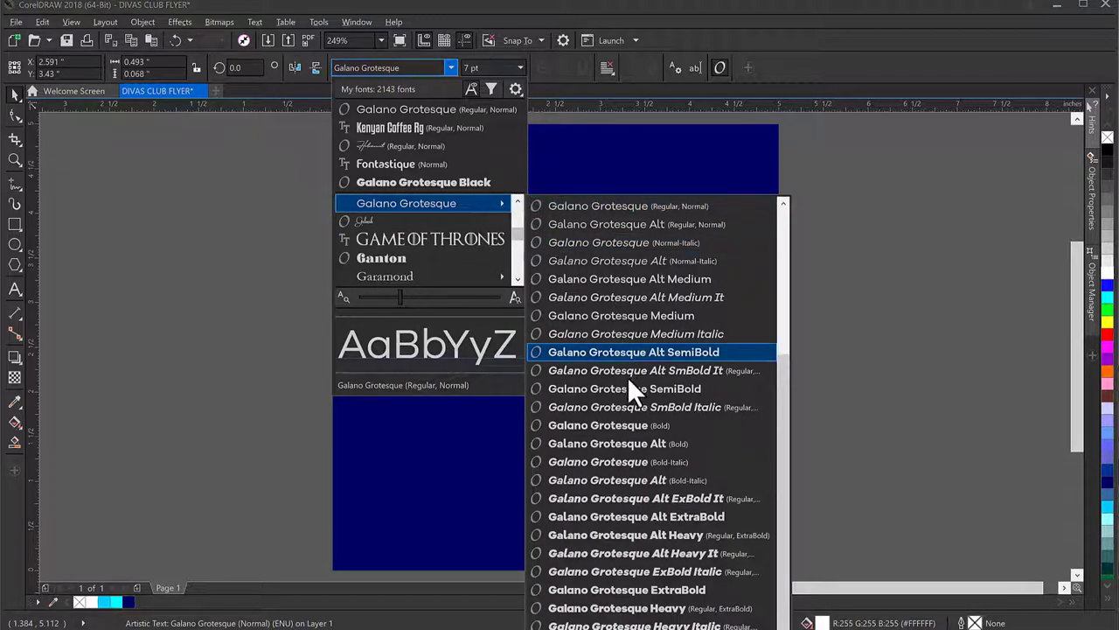
pyautogui.click(643, 427)
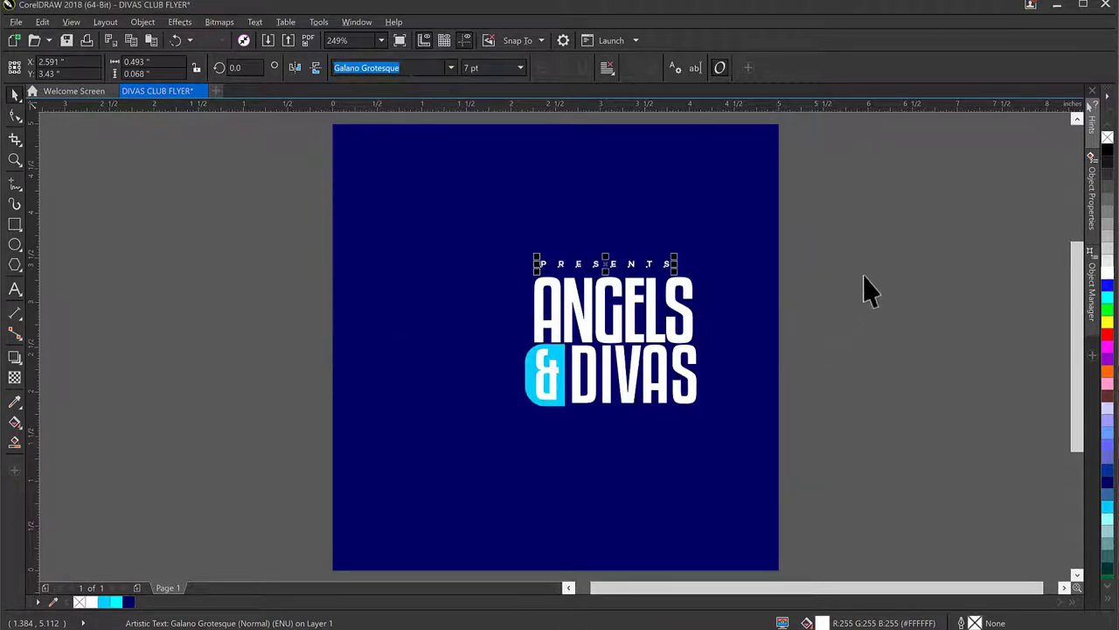
# - Nudge PRESENTS slightly lower toward the ANGELS & DIVAS title
pyautogui.click(614, 273)
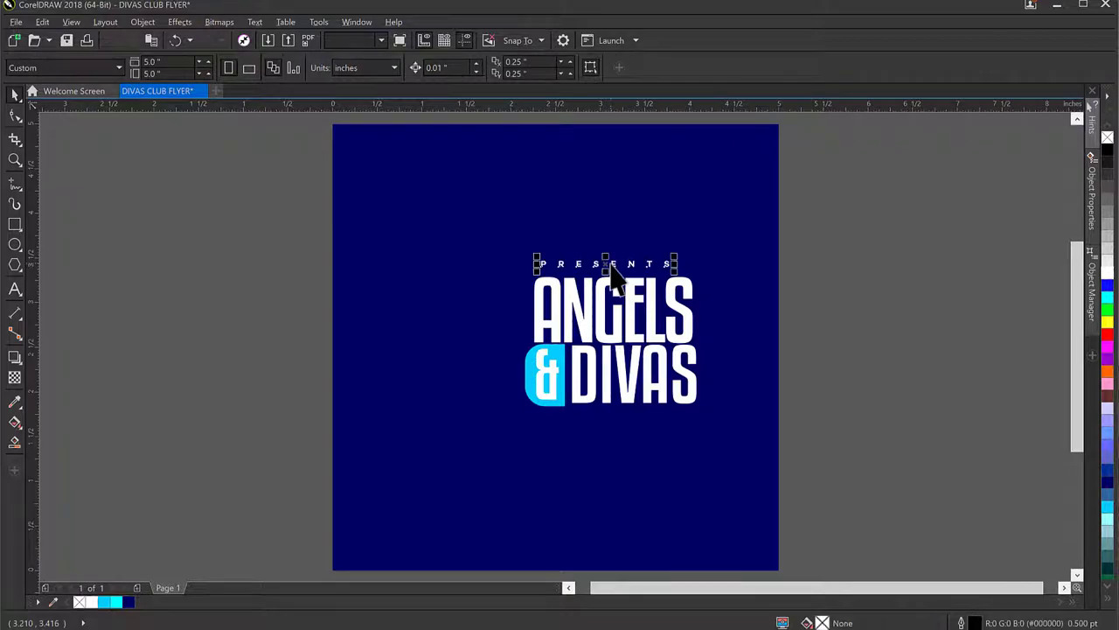
pyautogui.click(614, 271)
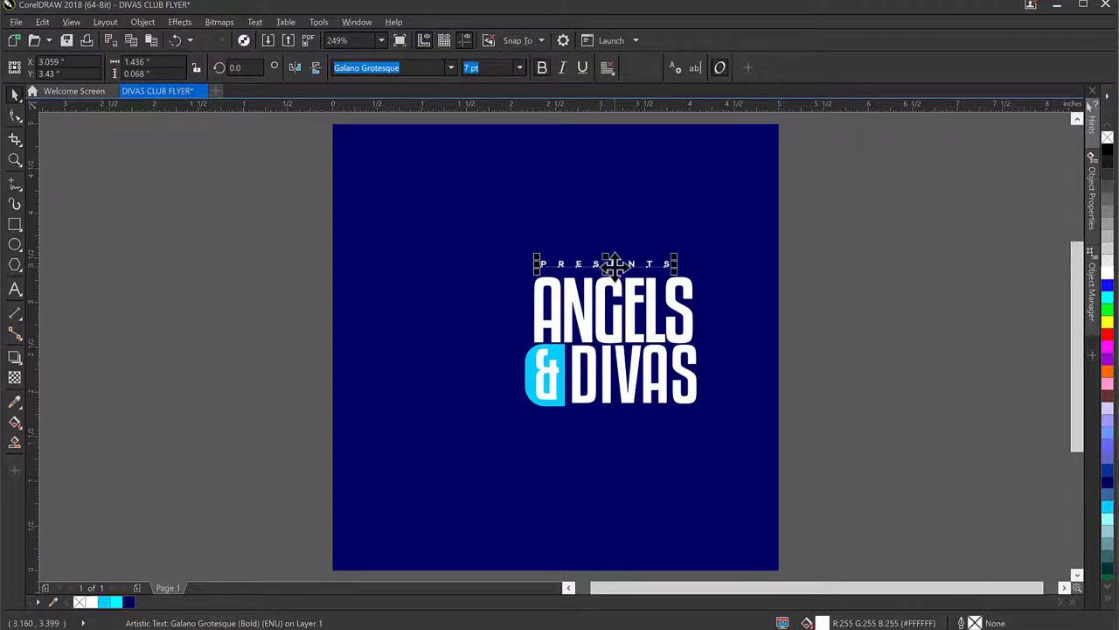
pyautogui.moveTo(615, 266); pyautogui.dragTo(617, 270)
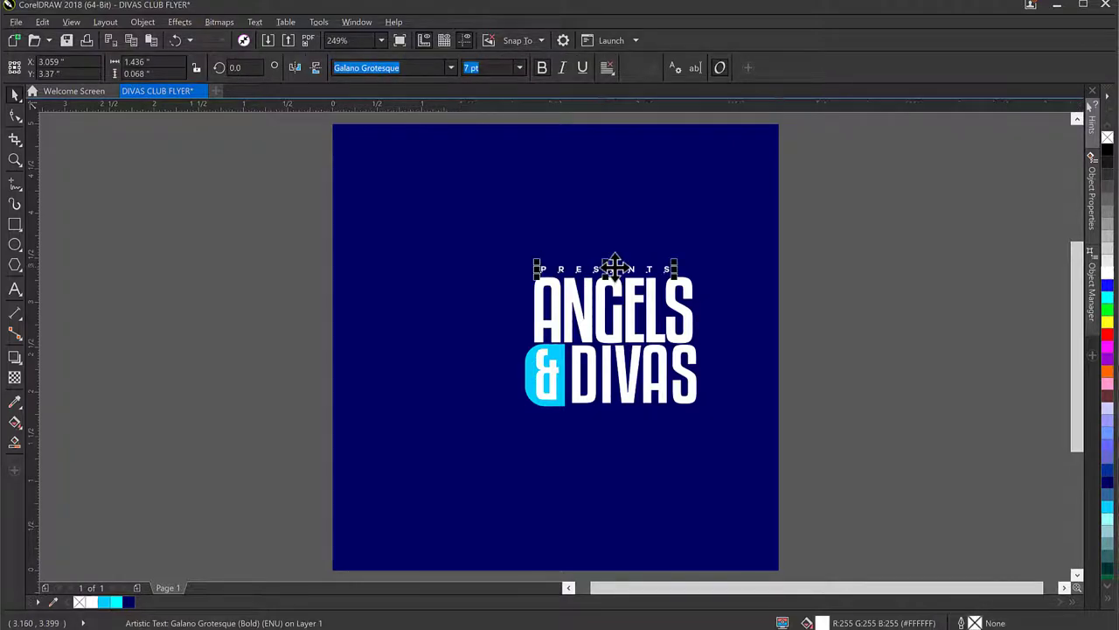
pyautogui.click(847, 294)
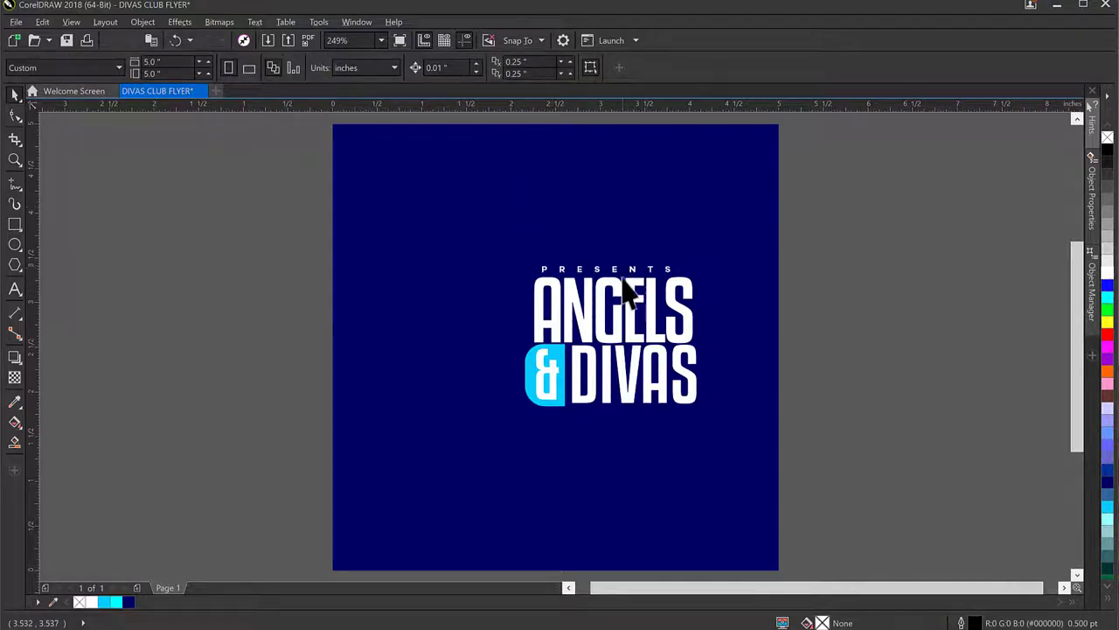
pyautogui.click(617, 306)
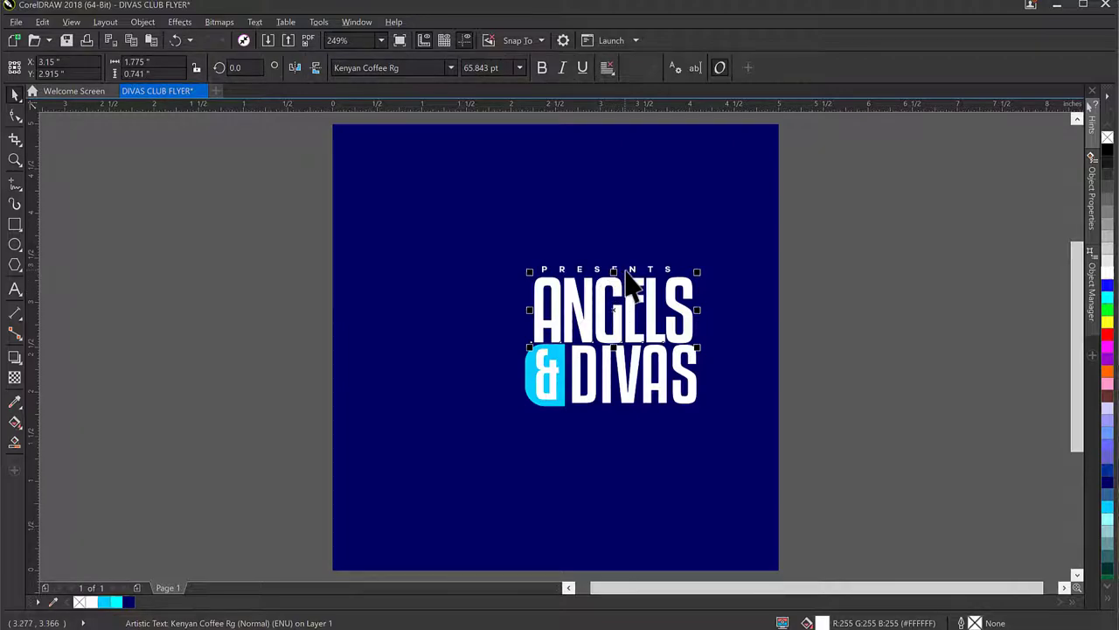
pyautogui.moveTo(632, 288); pyautogui.dragTo(634, 289)
pyautogui.click(630, 272)
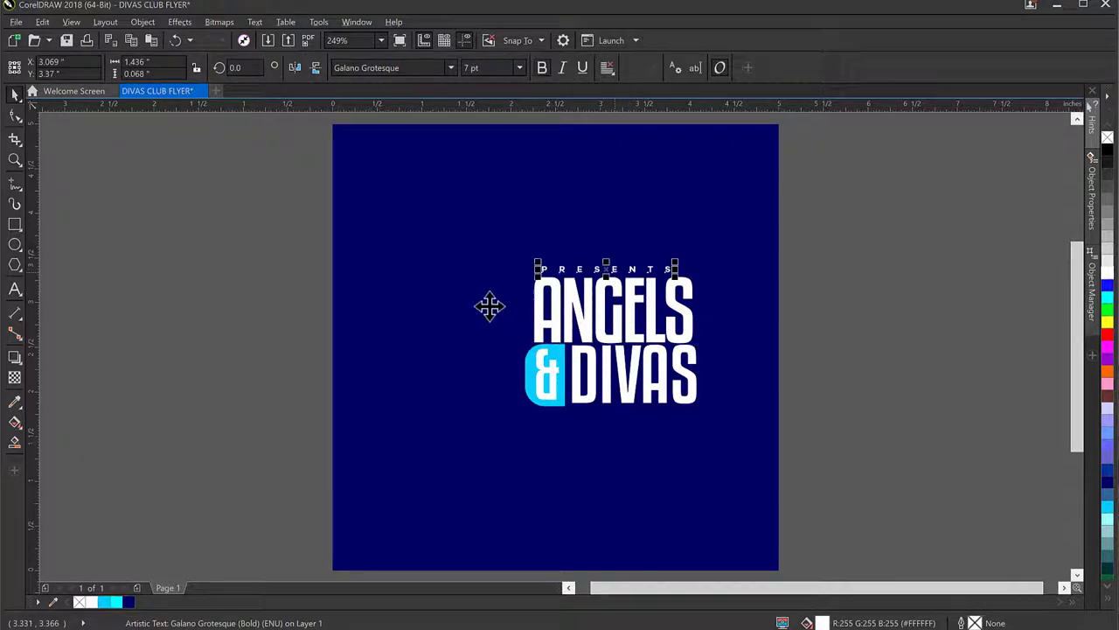
pyautogui.click(15, 288)
pyautogui.click(502, 441)
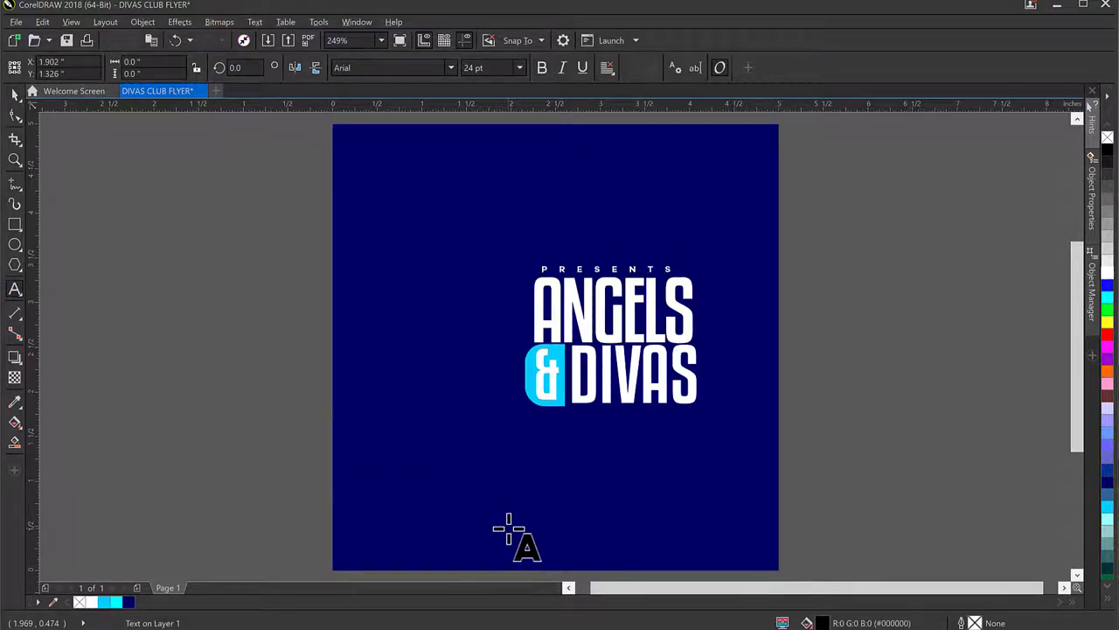
# - Set THURSDAY in white Galano Grotesque Bold and centre it under DIVAS
pyautogui.write('THURSDAY')
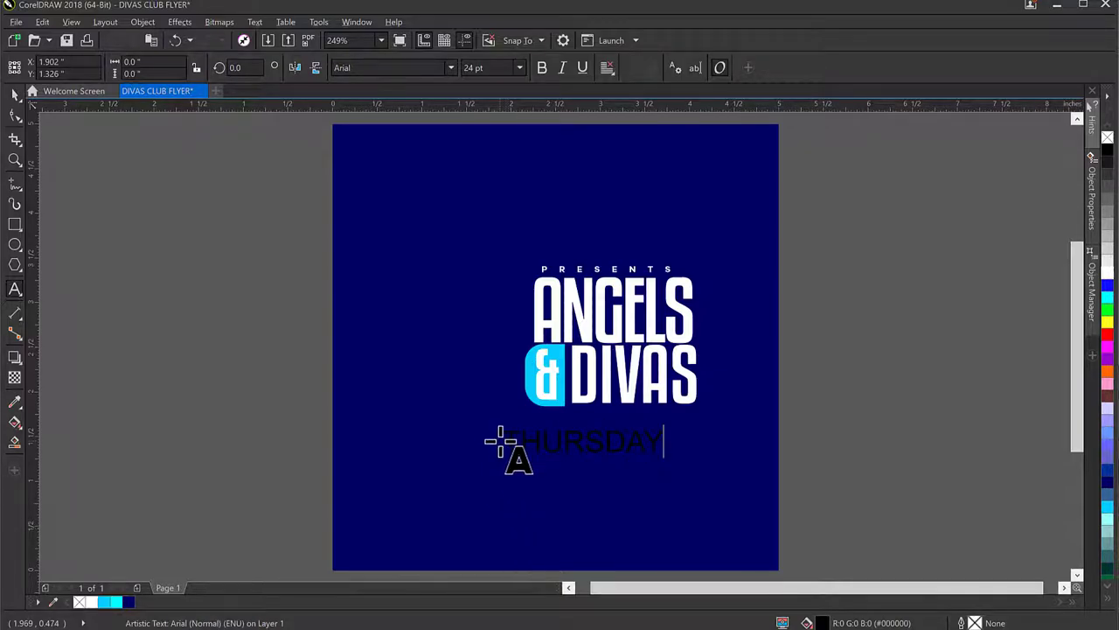
pyautogui.press('Escape')
pyautogui.click(451, 67)
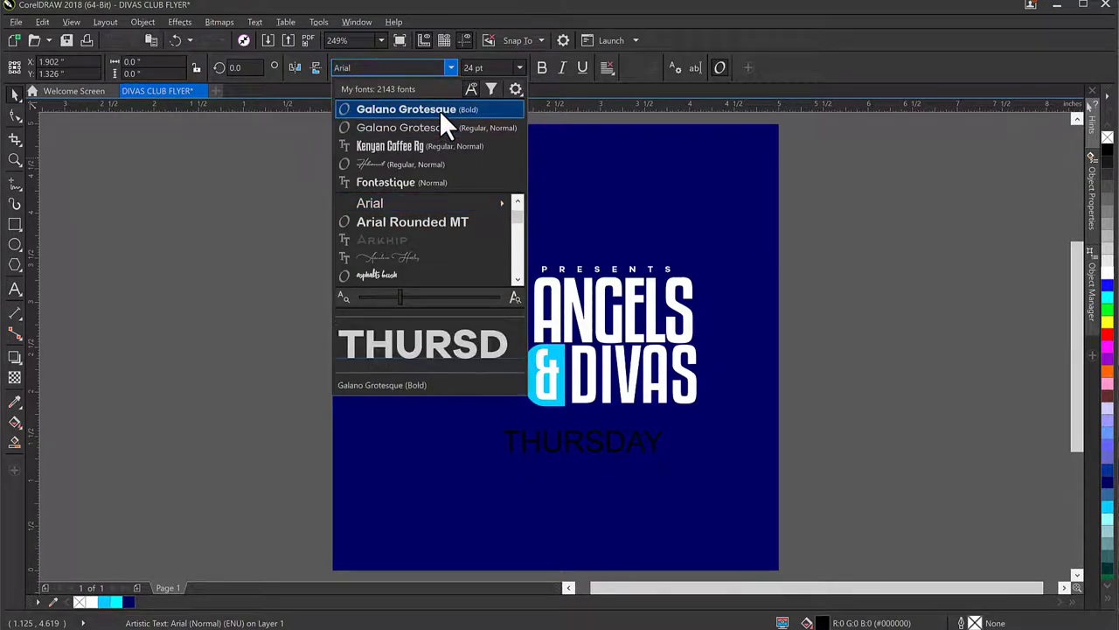
pyautogui.press('Escape')
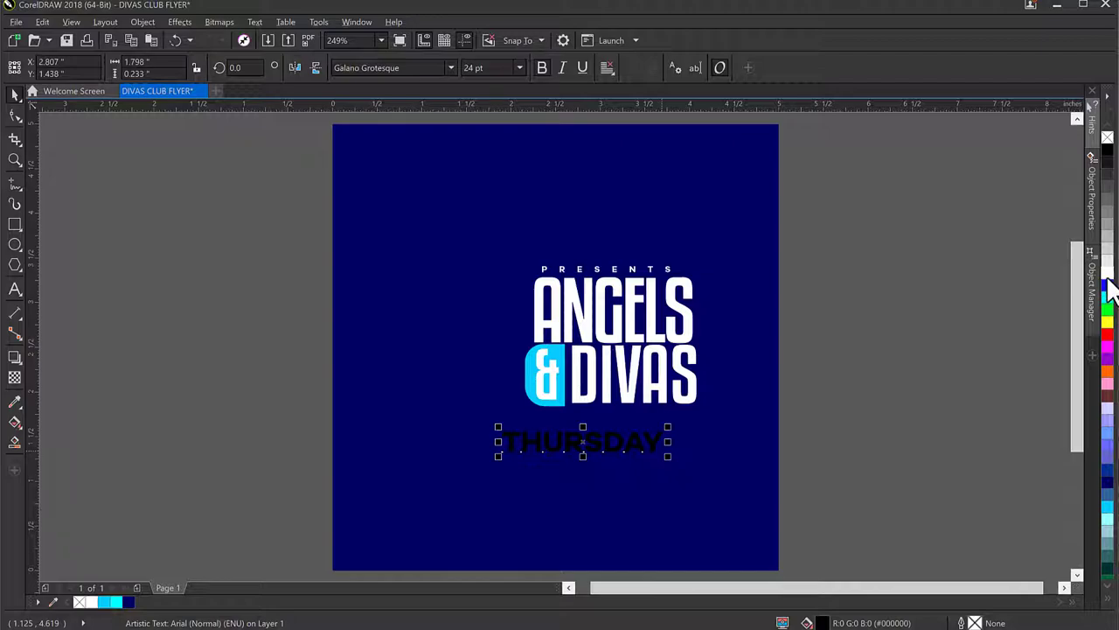
pyautogui.moveTo(643, 438); pyautogui.dragTo(707, 448)
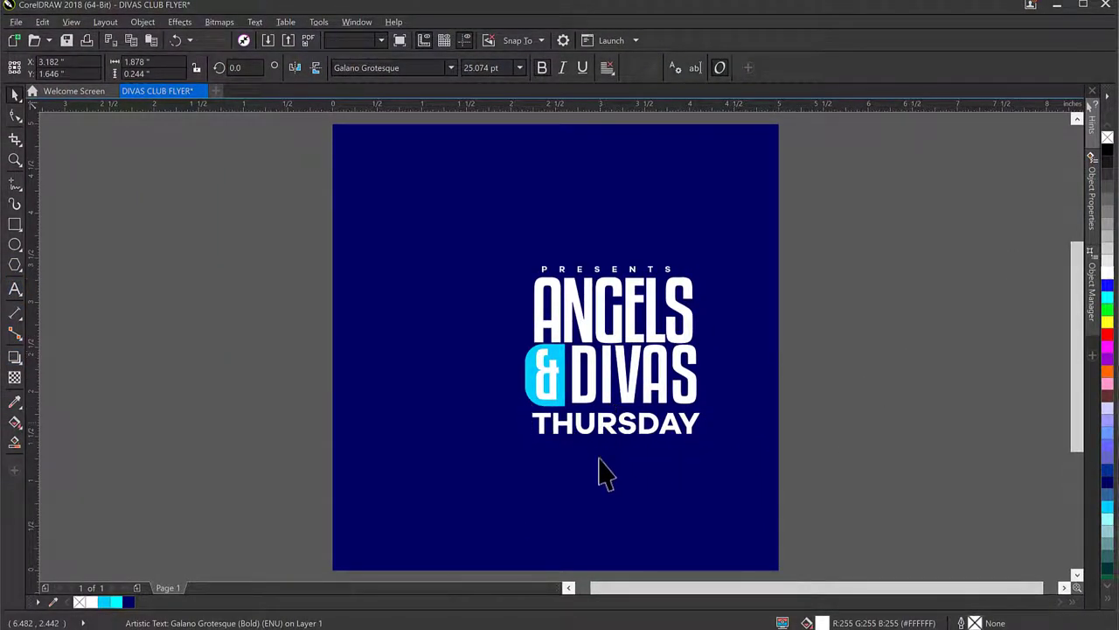
pyautogui.click(603, 470)
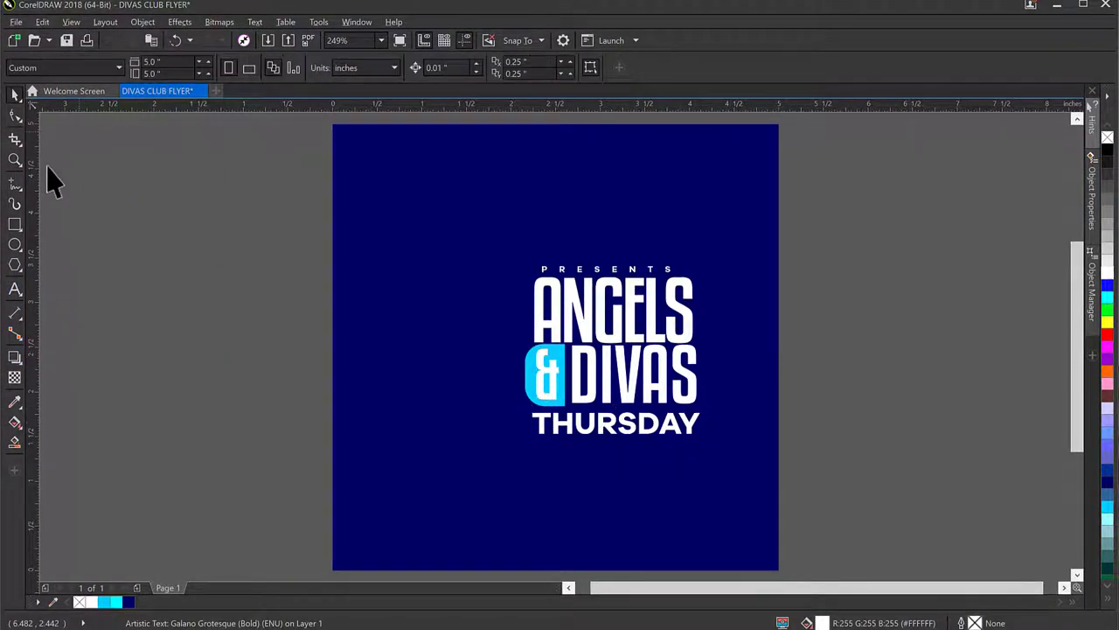
# - Draw a wide thin rectangle under THURSDAY and fill it solid red with no outline
pyautogui.click(14, 224)
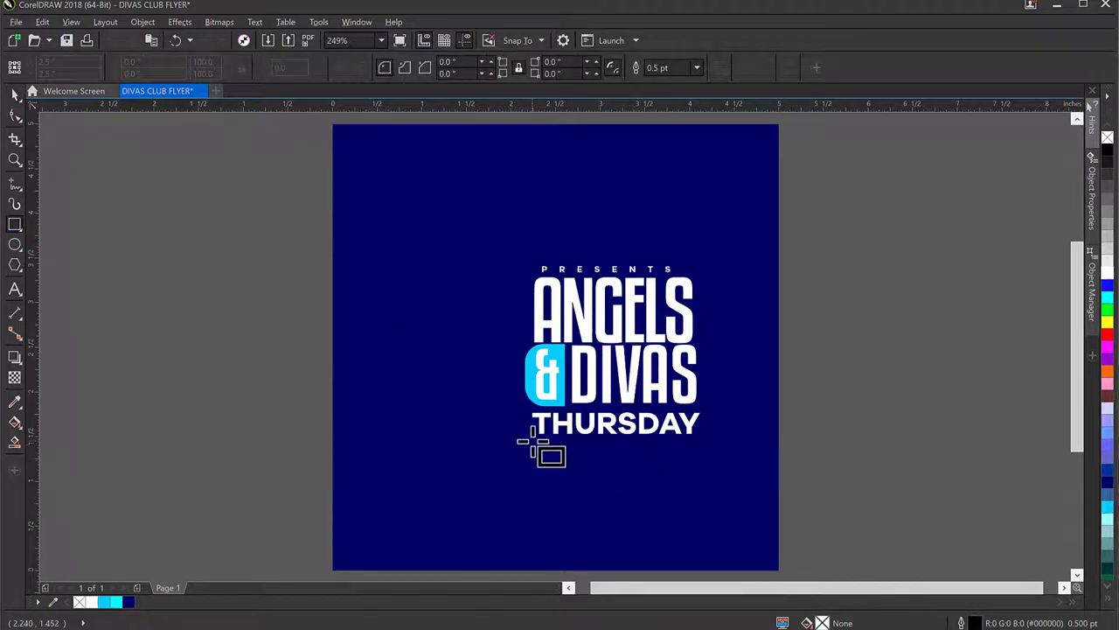
pyautogui.moveTo(533, 442); pyautogui.dragTo(705, 469)
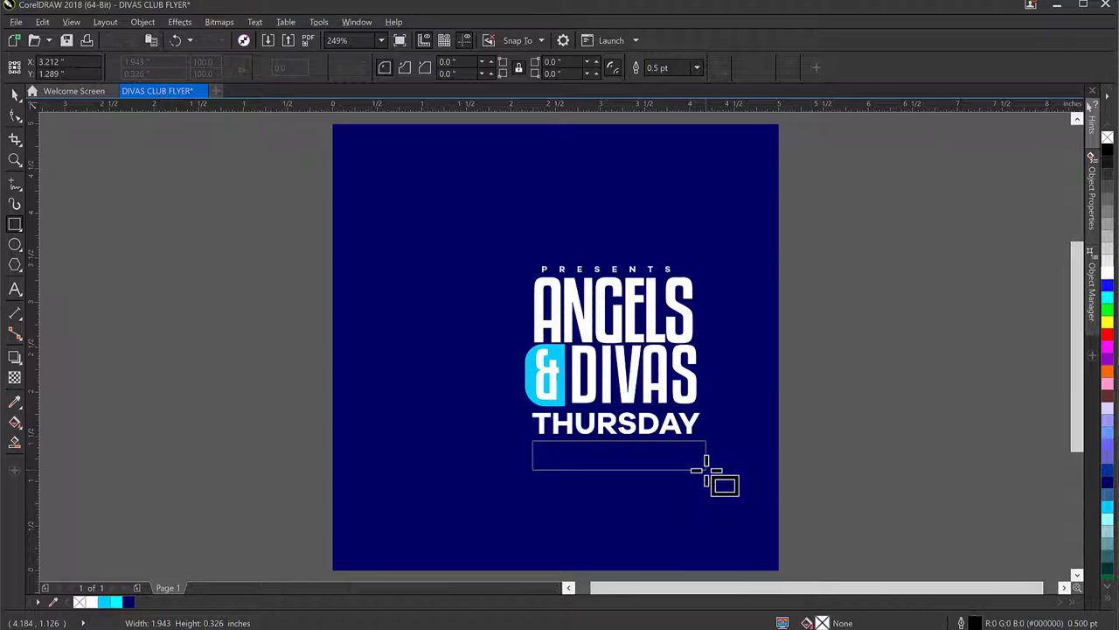
pyautogui.moveTo(706, 468); pyautogui.dragTo(704, 471)
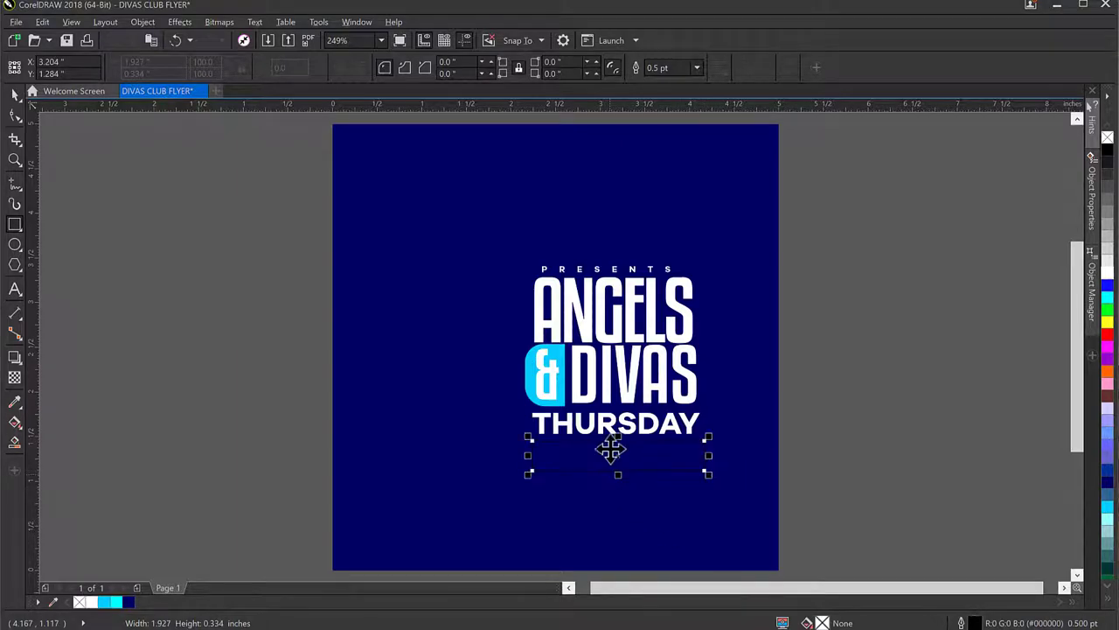
pyautogui.scroll(2, 608, 463)
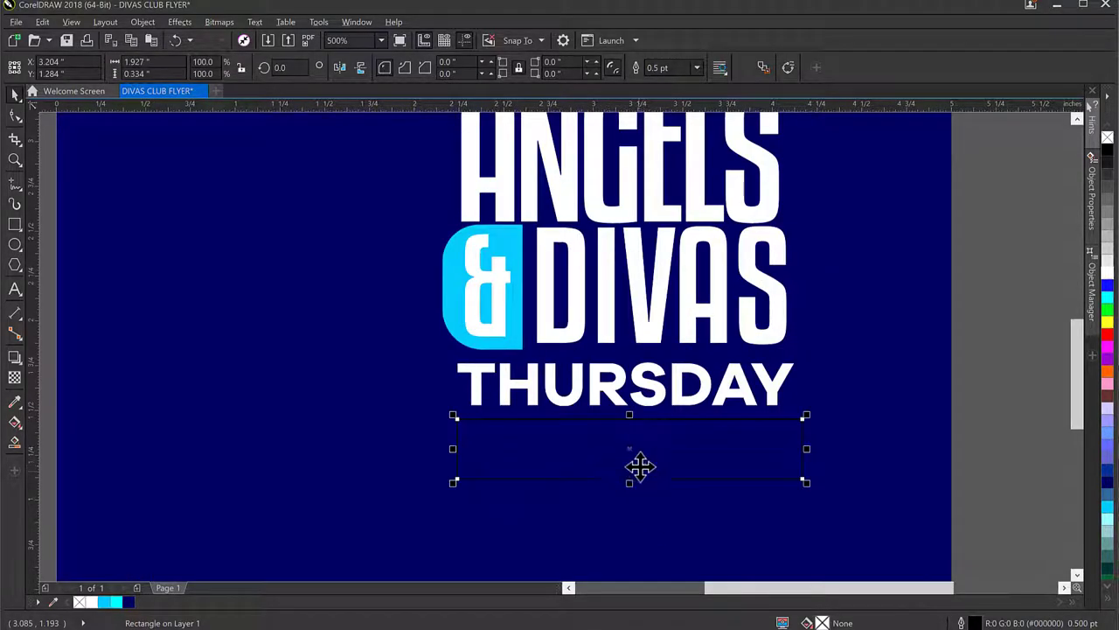
pyautogui.click(624, 450)
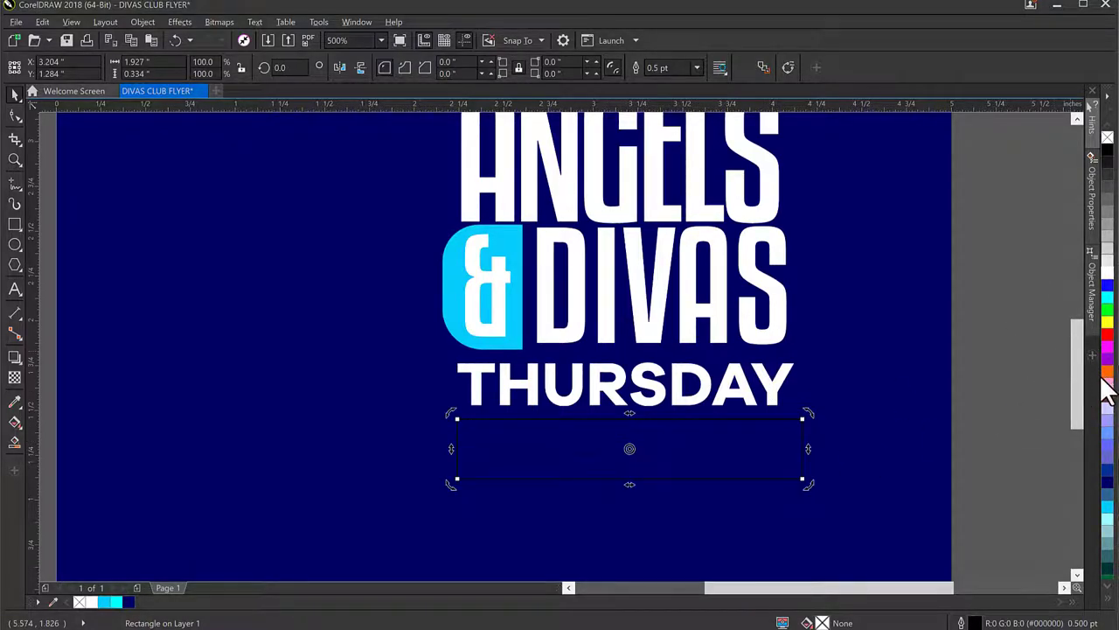
pyautogui.moveTo(702, 452); pyautogui.dragTo(701, 452)
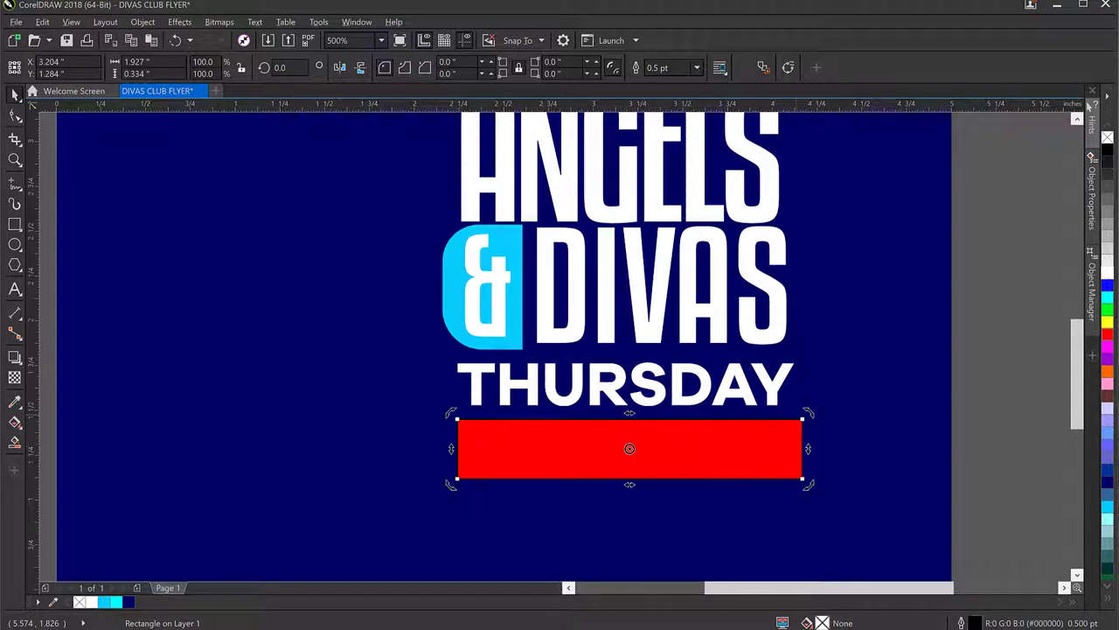
pyautogui.click(545, 396)
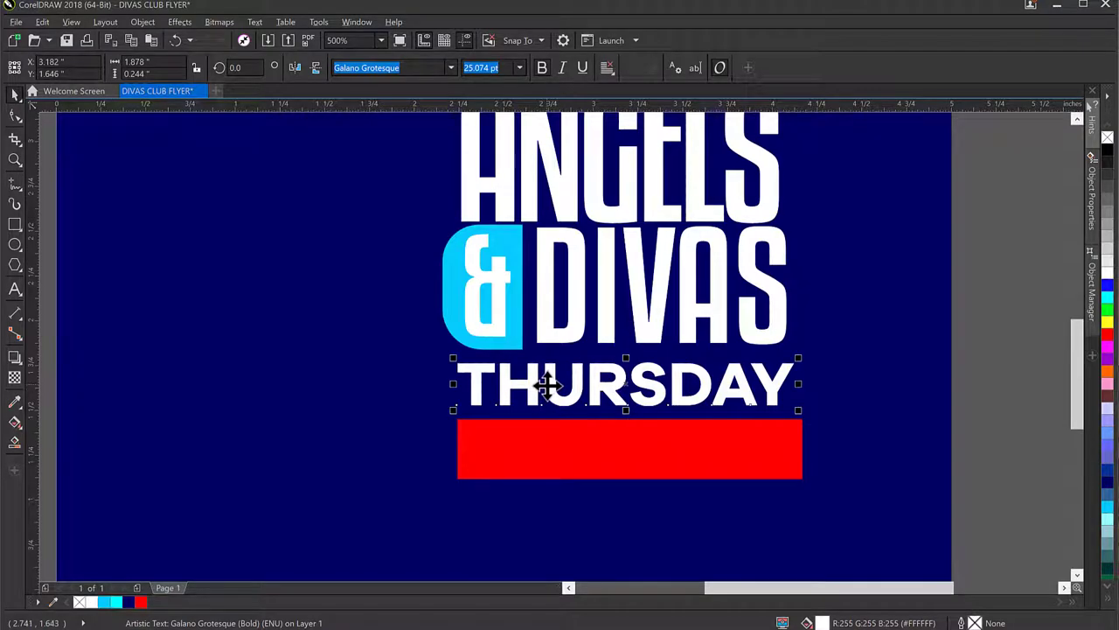
# - Copy THURSDAY down onto the red rectangle and set the copy to 13 pt
pyautogui.moveTo(545, 385); pyautogui.dragTo(545, 445)
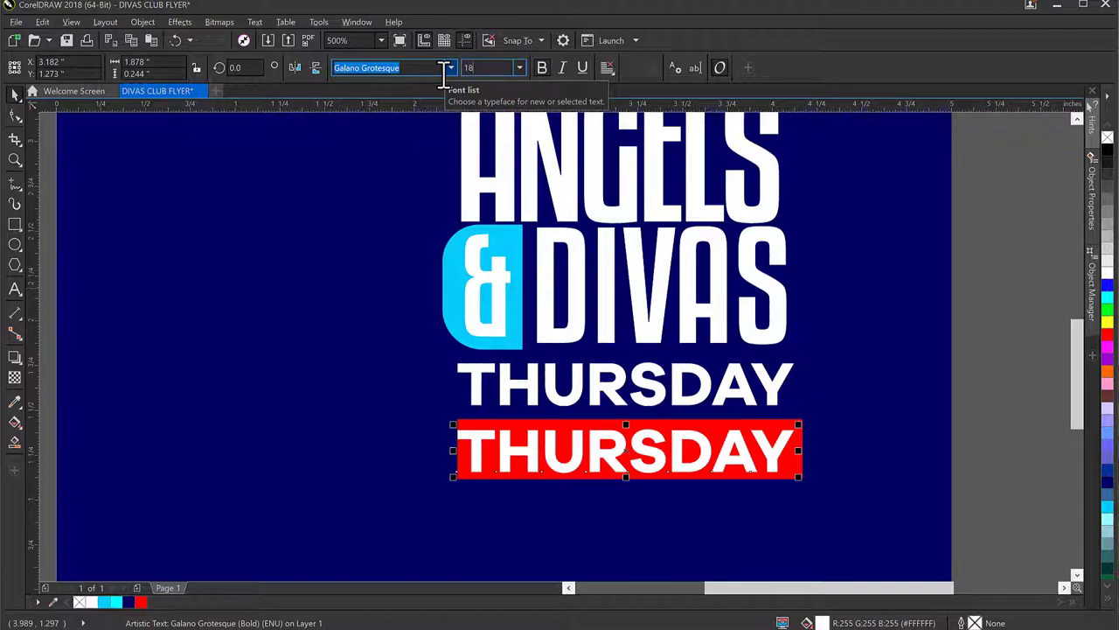
pyautogui.press('Return')
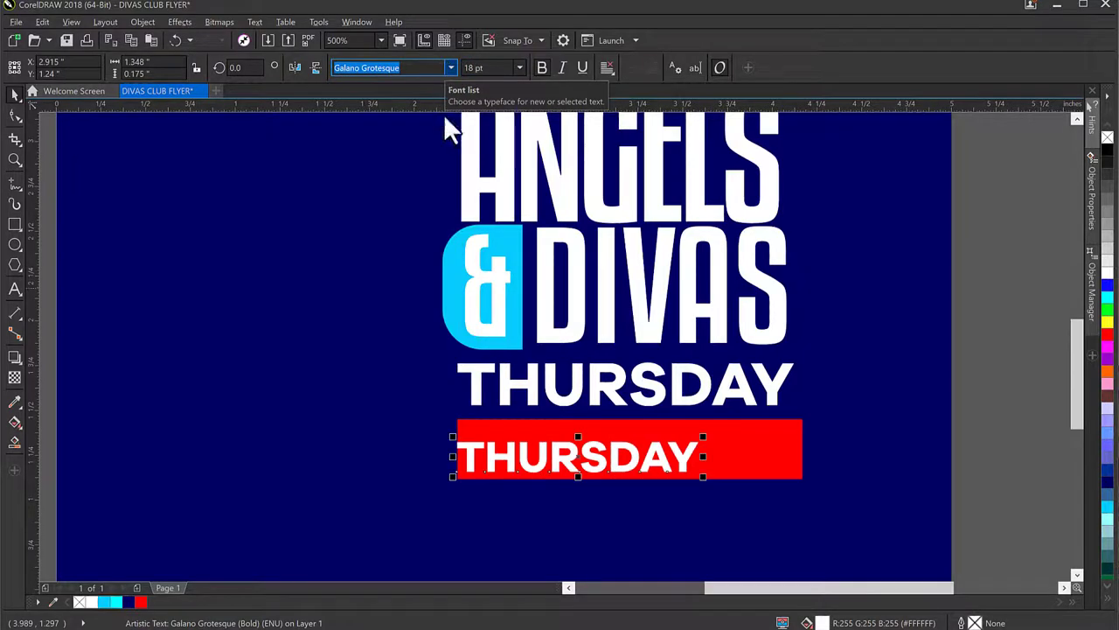
pyautogui.click(473, 67)
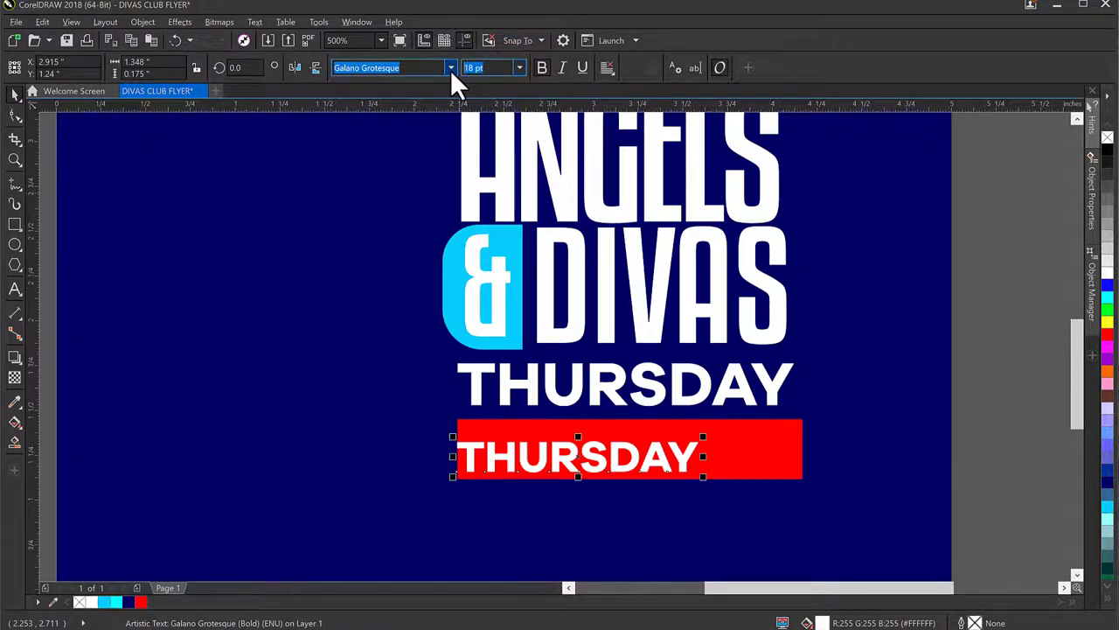
pyautogui.write('1')
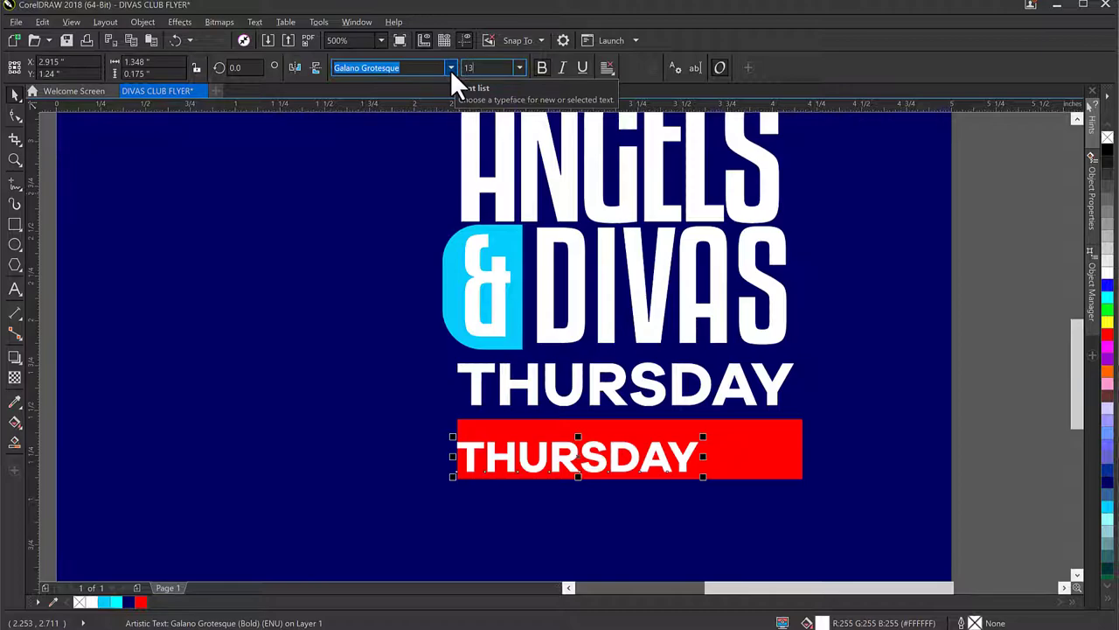
pyautogui.write('3')
pyautogui.press('Return')
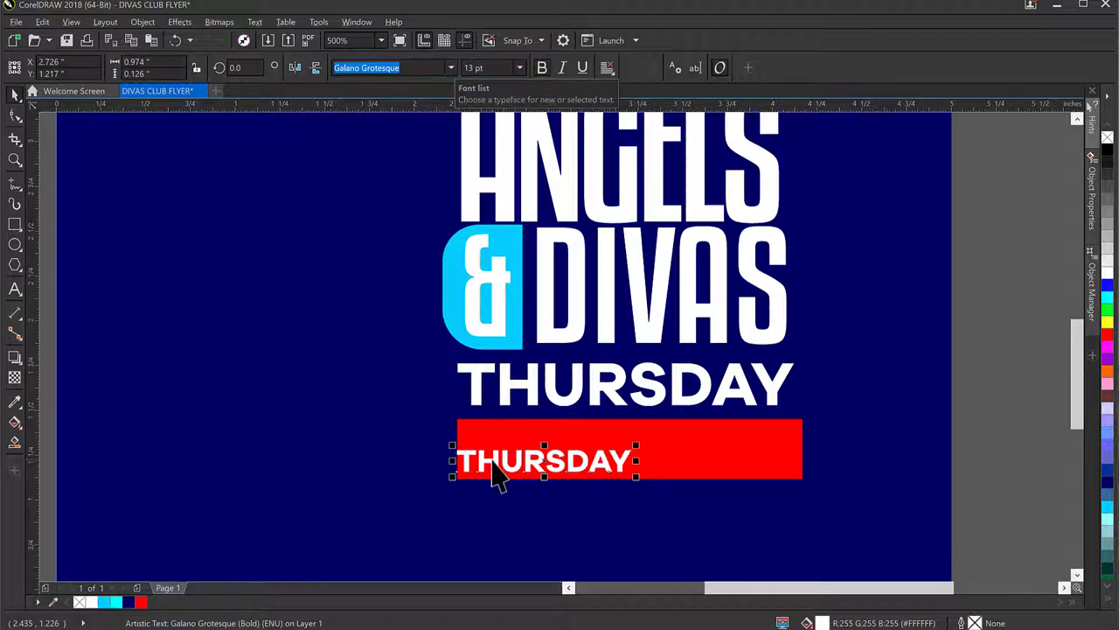
# - Retype the copy as the SPINS: line naming two DJs and scale it to fit the box
pyautogui.doubleClick(497, 461)
pyautogui.press('Escape')
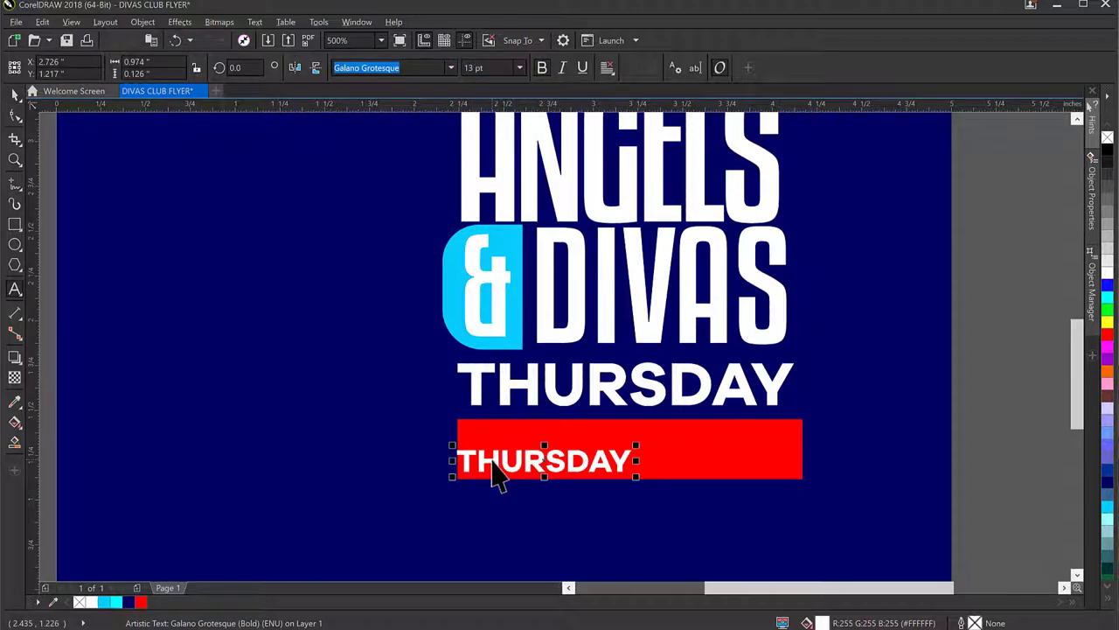
pyautogui.doubleClick(493, 463)
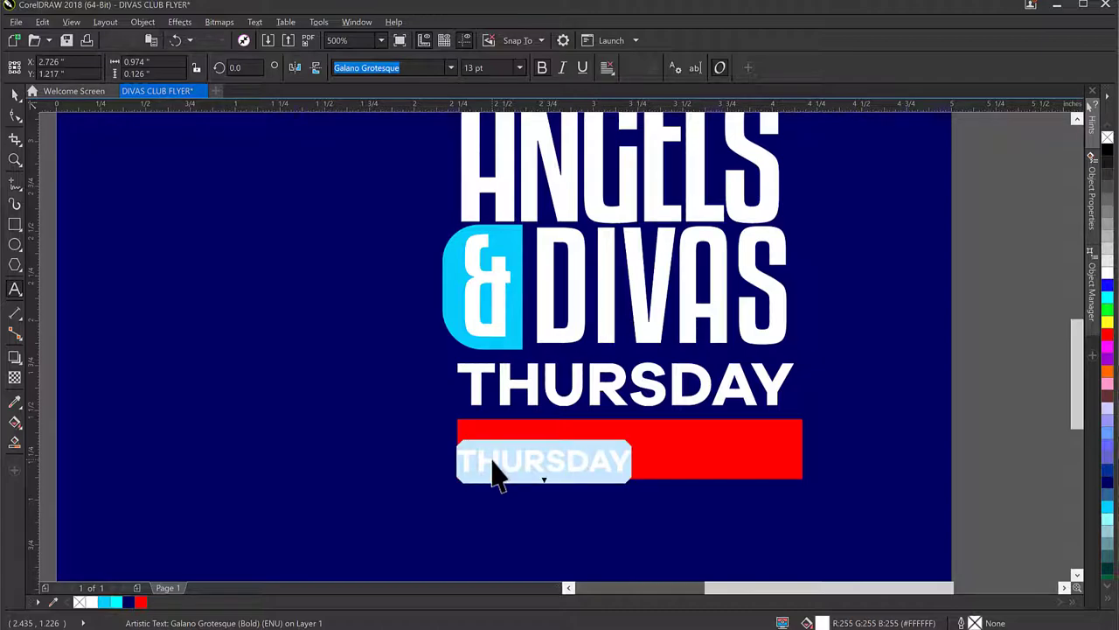
pyautogui.write('SPRIM')
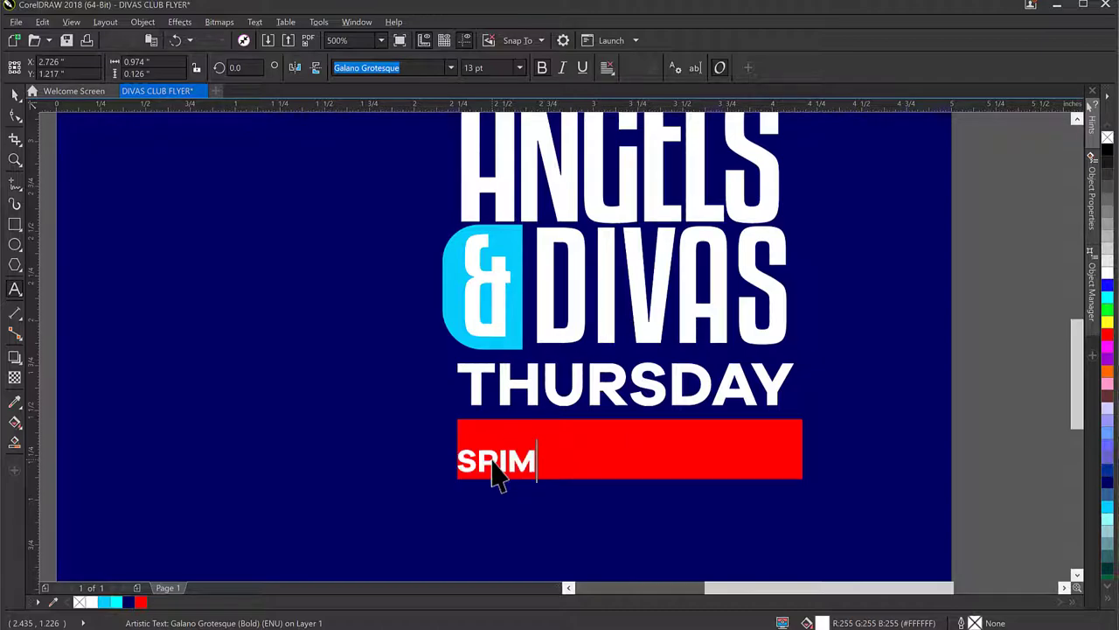
pyautogui.press('BackSpace')
pyautogui.press('BackSpace')
pyautogui.press('BackSpace')
pyautogui.write('INS')
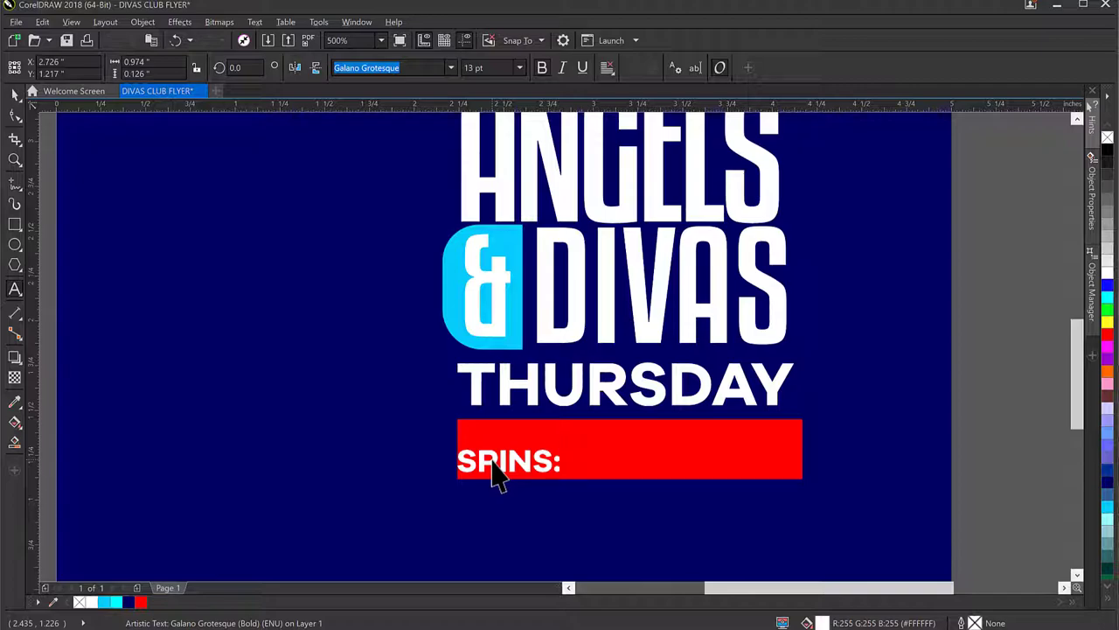
pyautogui.write(': DJ')
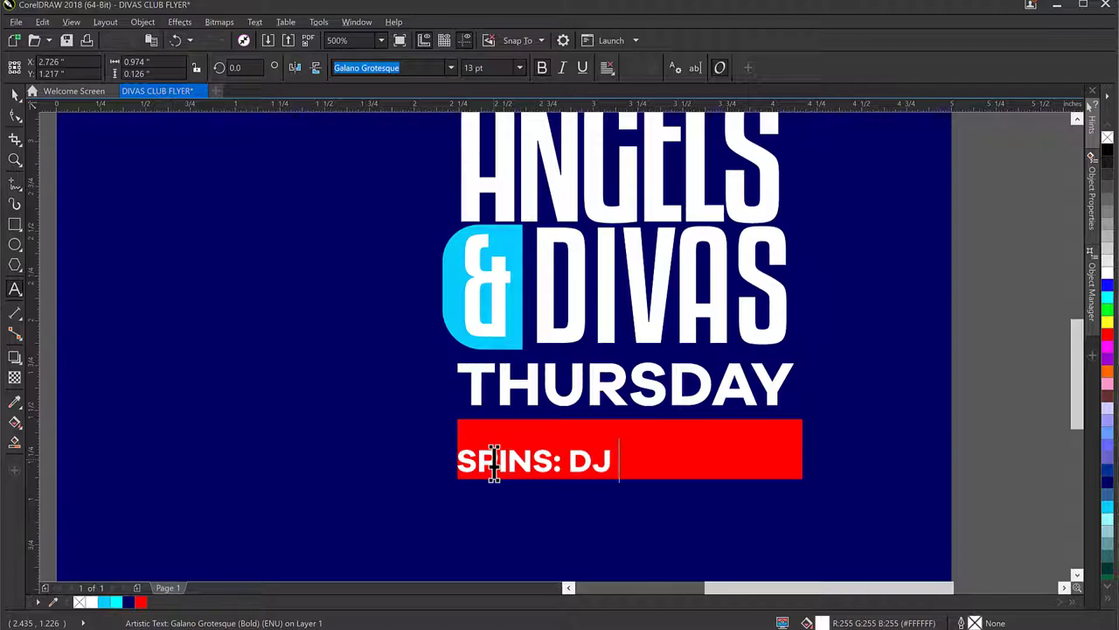
pyautogui.write(' BUNKY,')
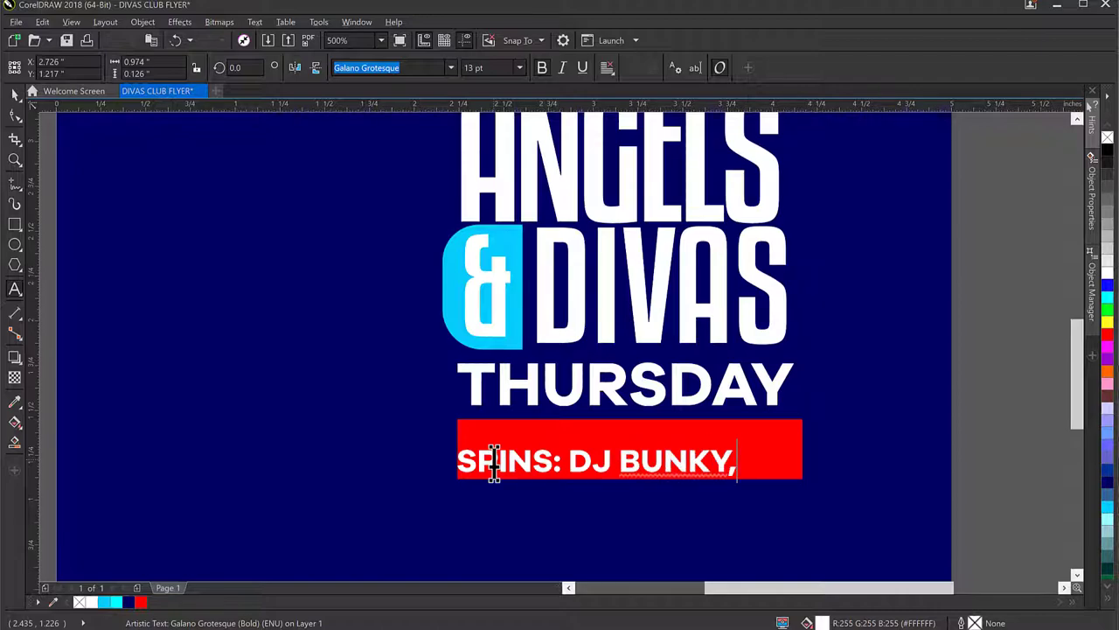
pyautogui.write(' DJ NUBI')
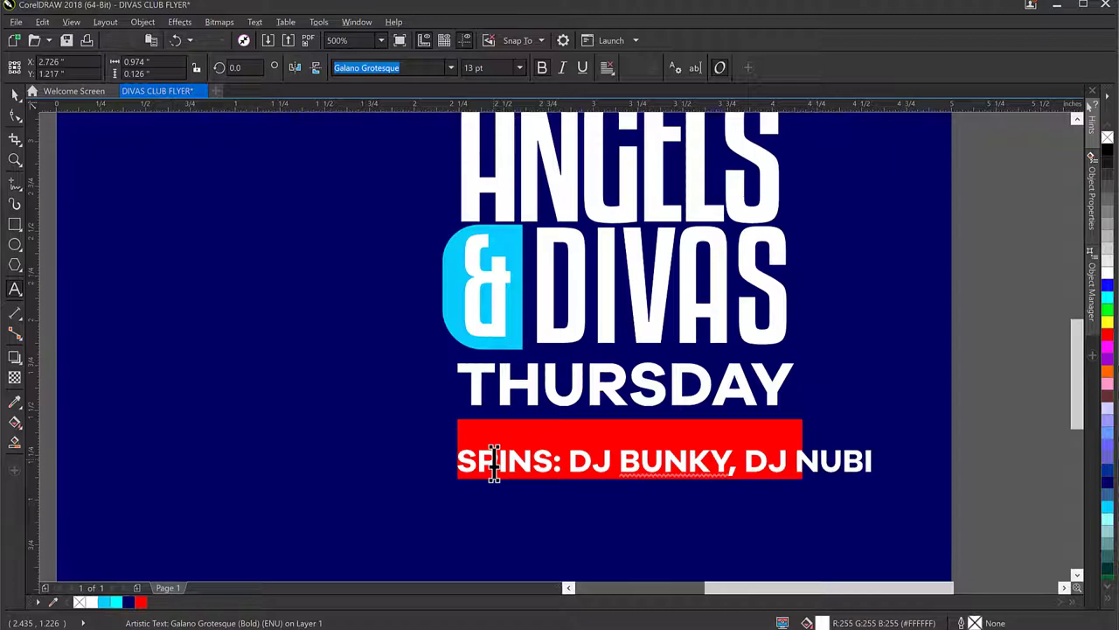
pyautogui.hotkey('ctrl', 'space')
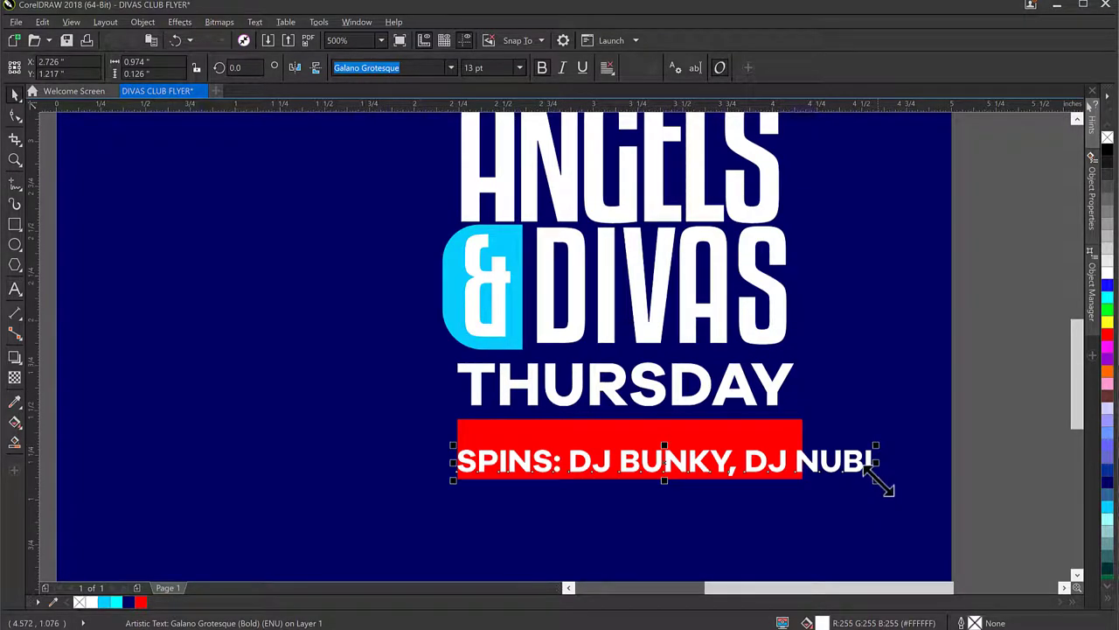
pyautogui.moveTo(880, 485); pyautogui.dragTo(789, 465)
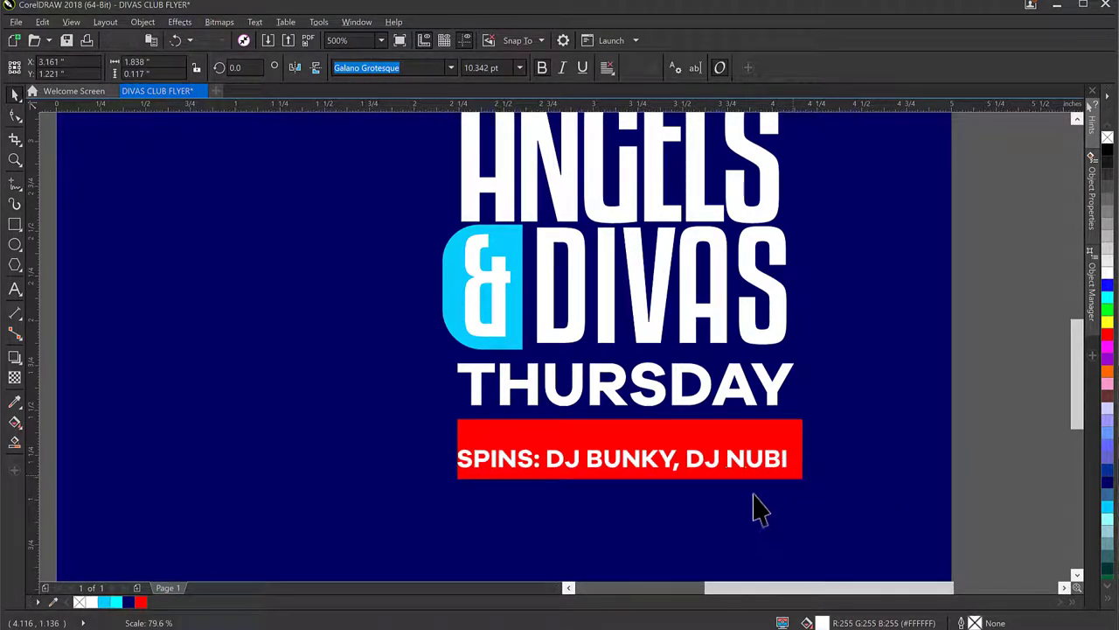
# - Set the SPINS line to 9.5 pt and make the red banner slightly shorter
pyautogui.click(712, 457)
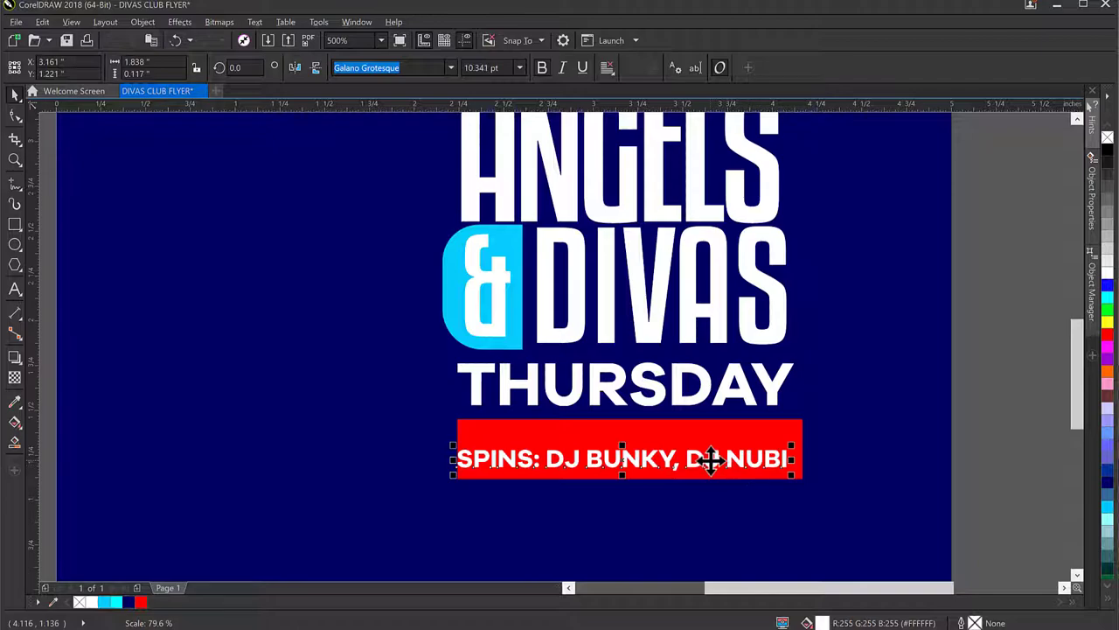
pyautogui.click(505, 70)
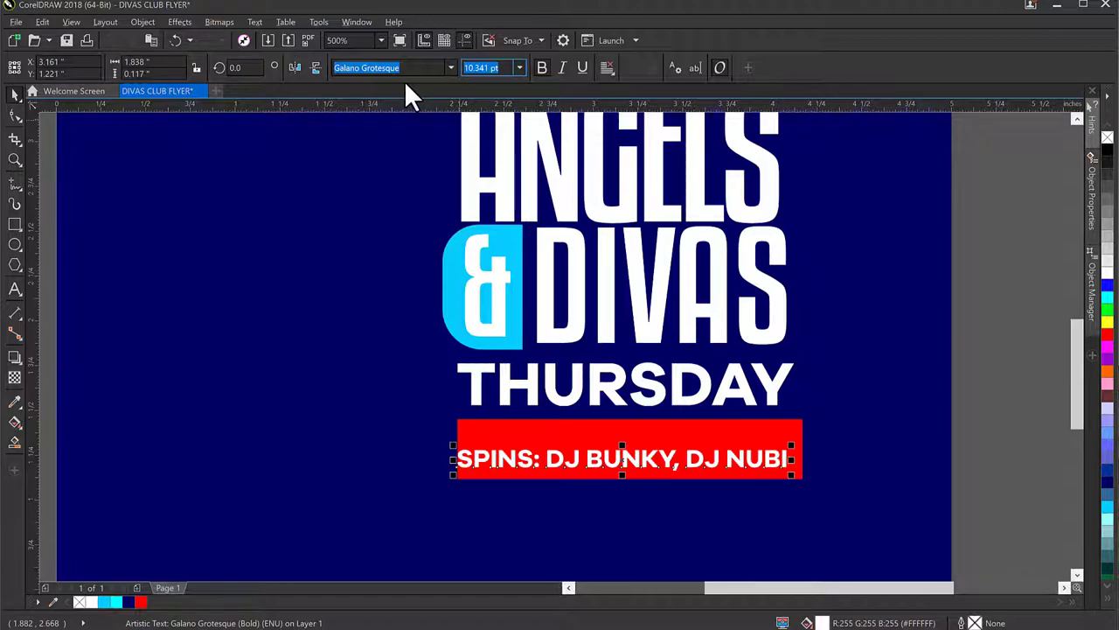
pyautogui.write('9.5')
pyautogui.press('Return')
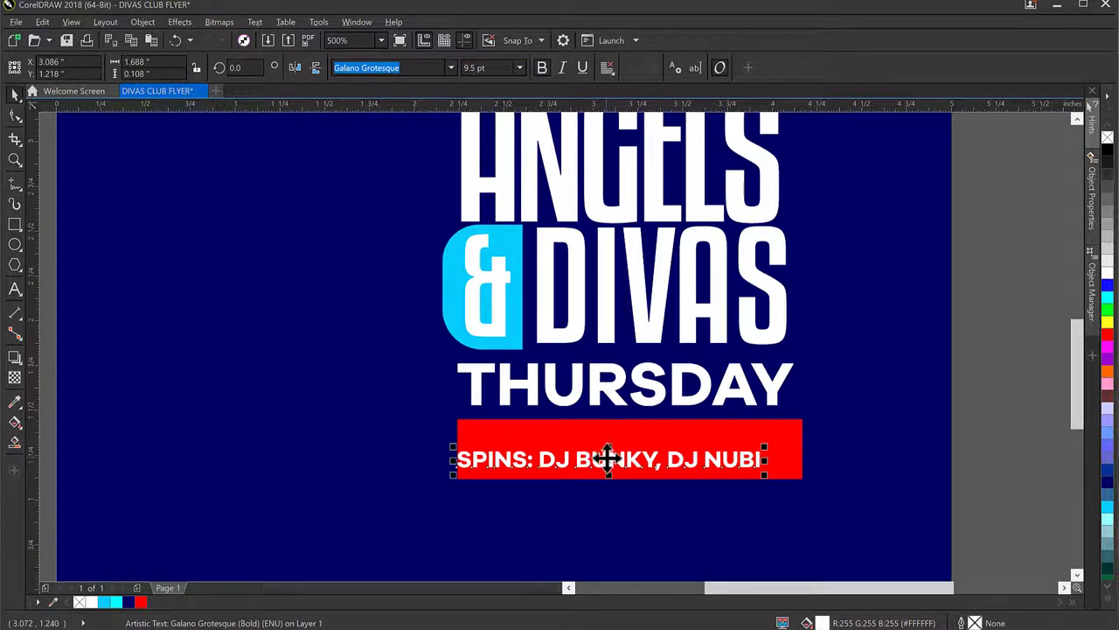
pyautogui.moveTo(608, 458)
pyautogui.mouseDown()
pyautogui.moveTo(622, 449)
pyautogui.moveTo(617, 464)
pyautogui.mouseUp()
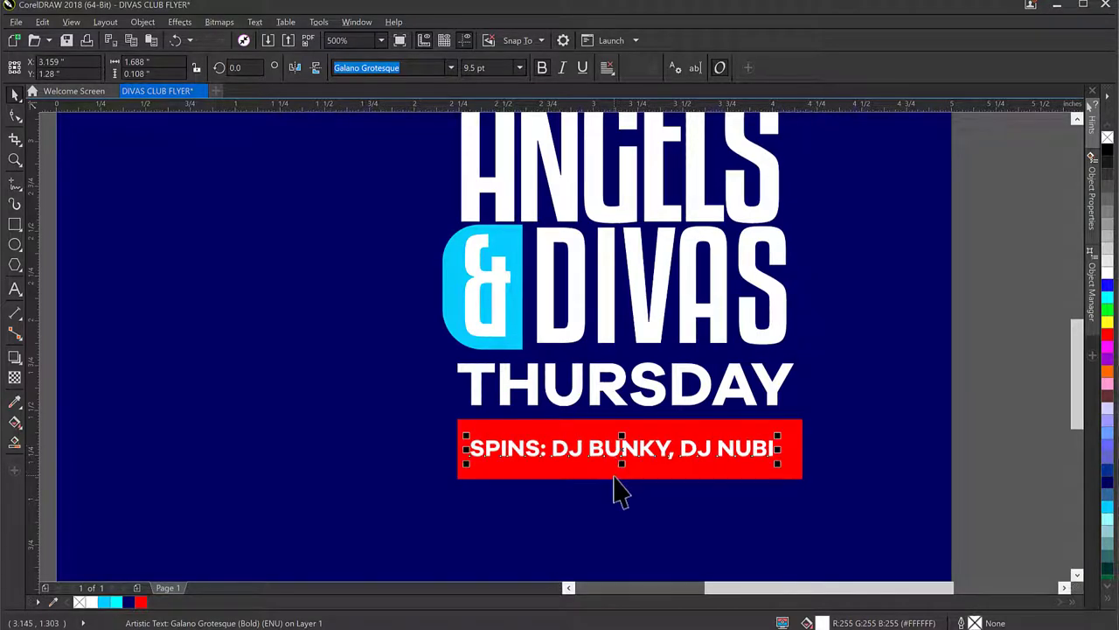
pyautogui.click(616, 477)
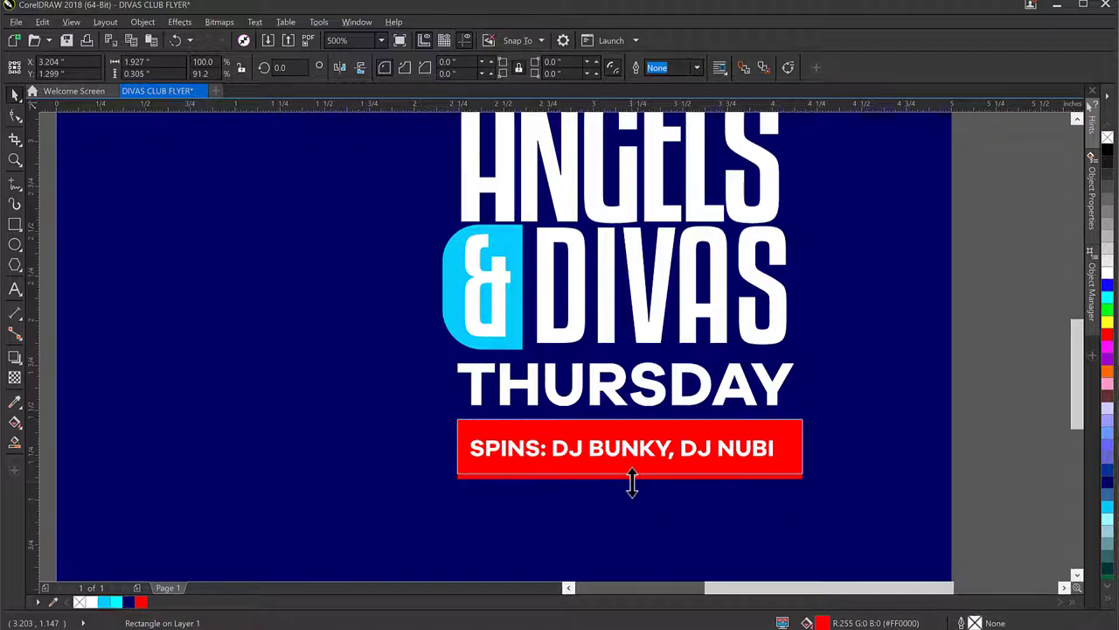
pyautogui.moveTo(632, 482); pyautogui.dragTo(630, 472)
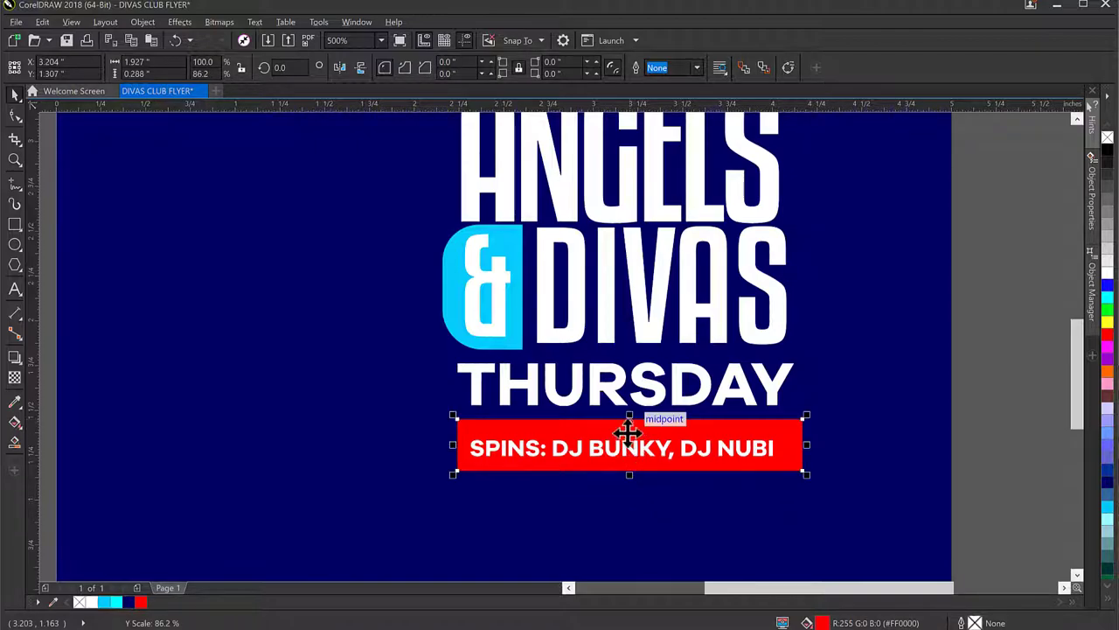
# - Centre the SPINS text horizontally and vertically within the red banner
pyautogui.click(631, 462)
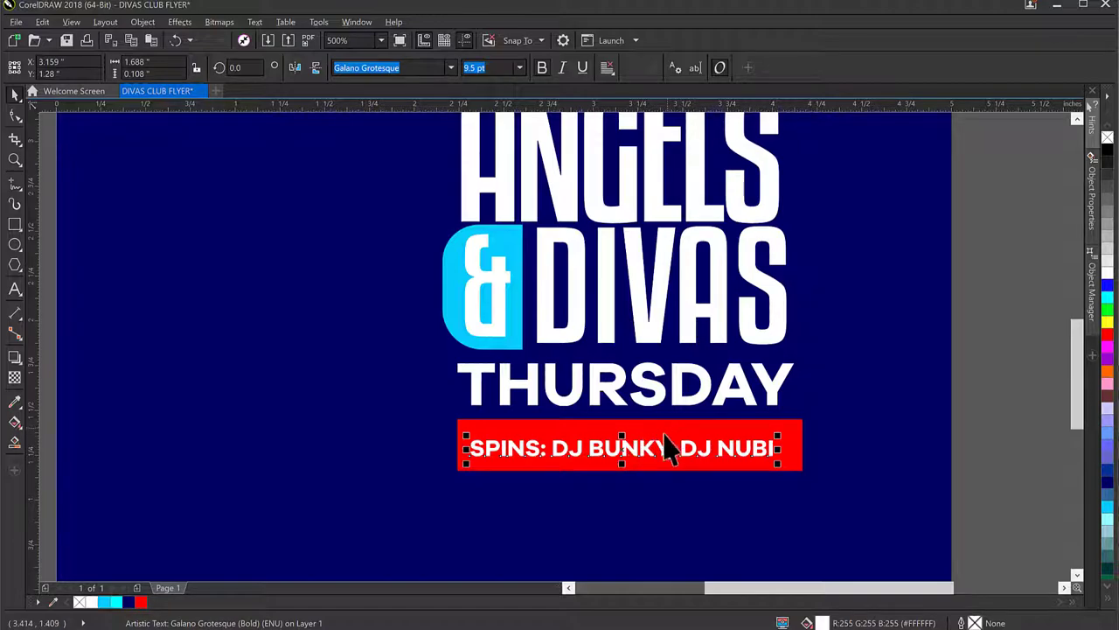
pyautogui.moveTo(642, 452); pyautogui.dragTo(649, 466)
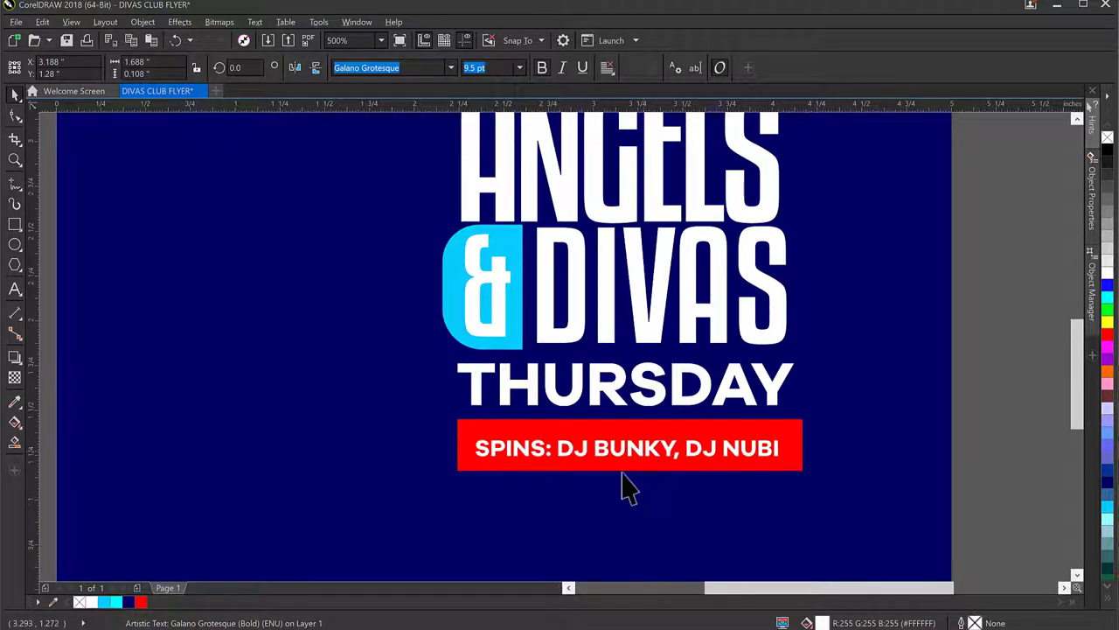
pyautogui.keyDown('shift'); pyautogui.click(586, 431); pyautogui.keyUp('shift')
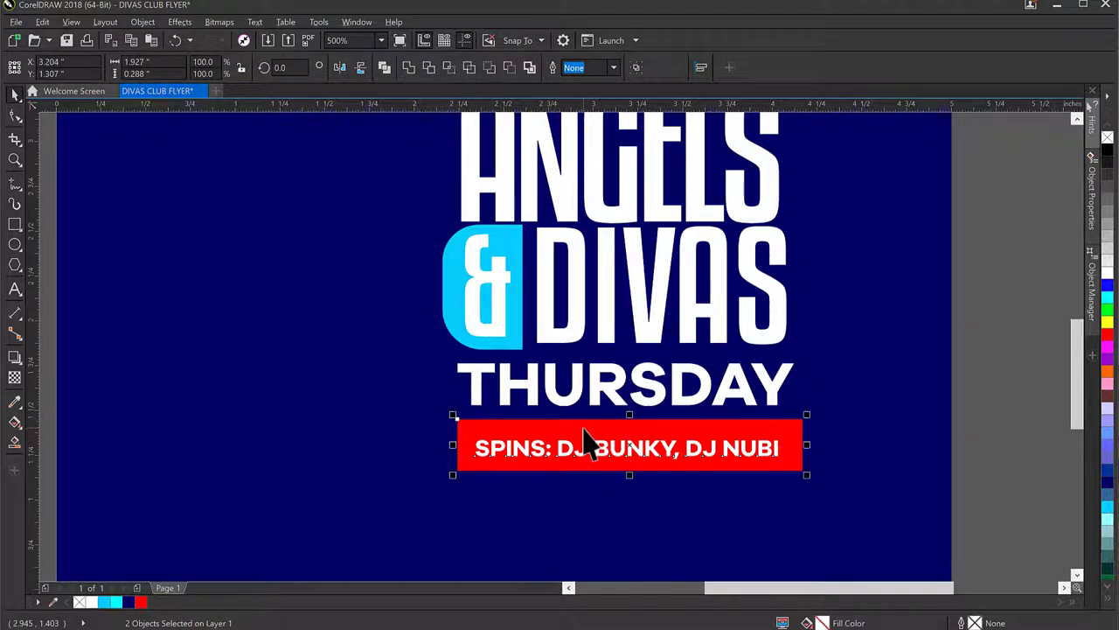
pyautogui.press('c')
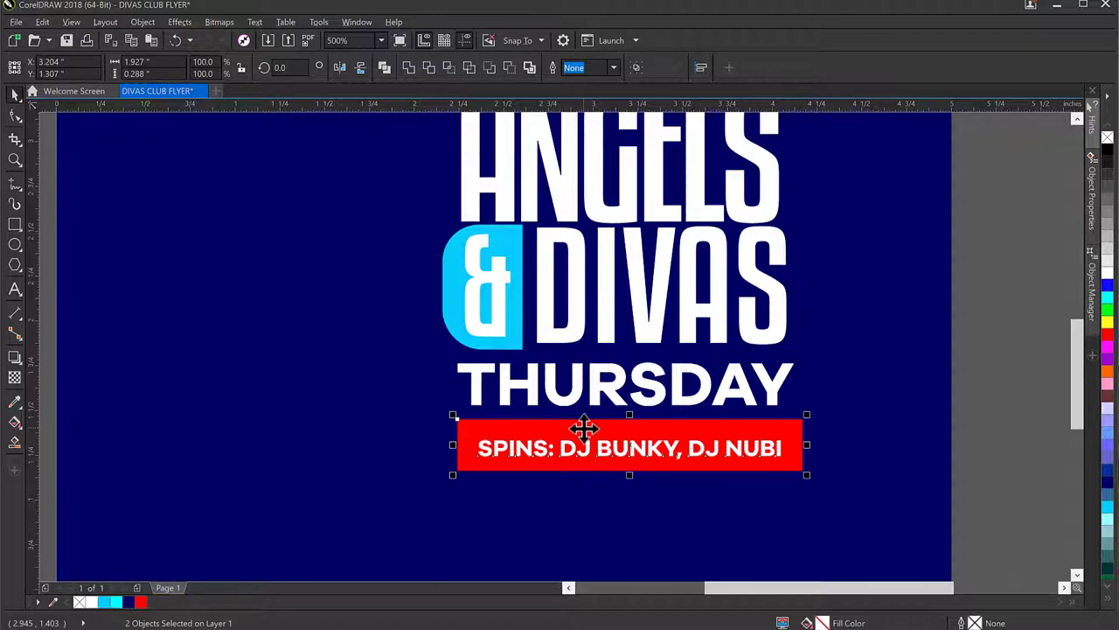
pyautogui.press('e')
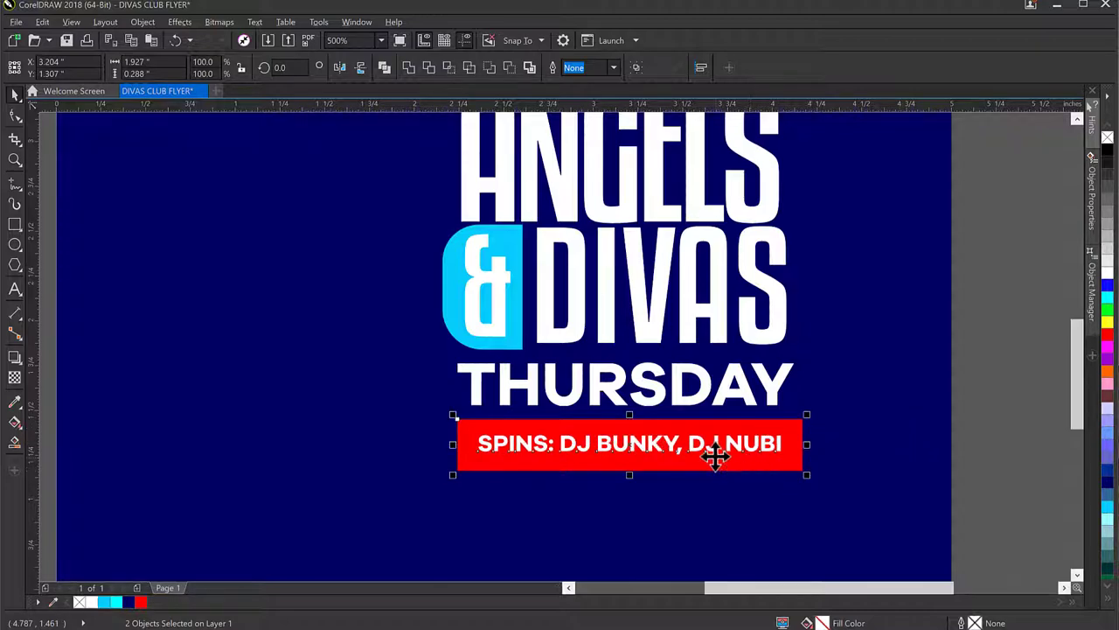
# - Nudge the red banner and its text up slightly
pyautogui.scroll(4, 712, 455)
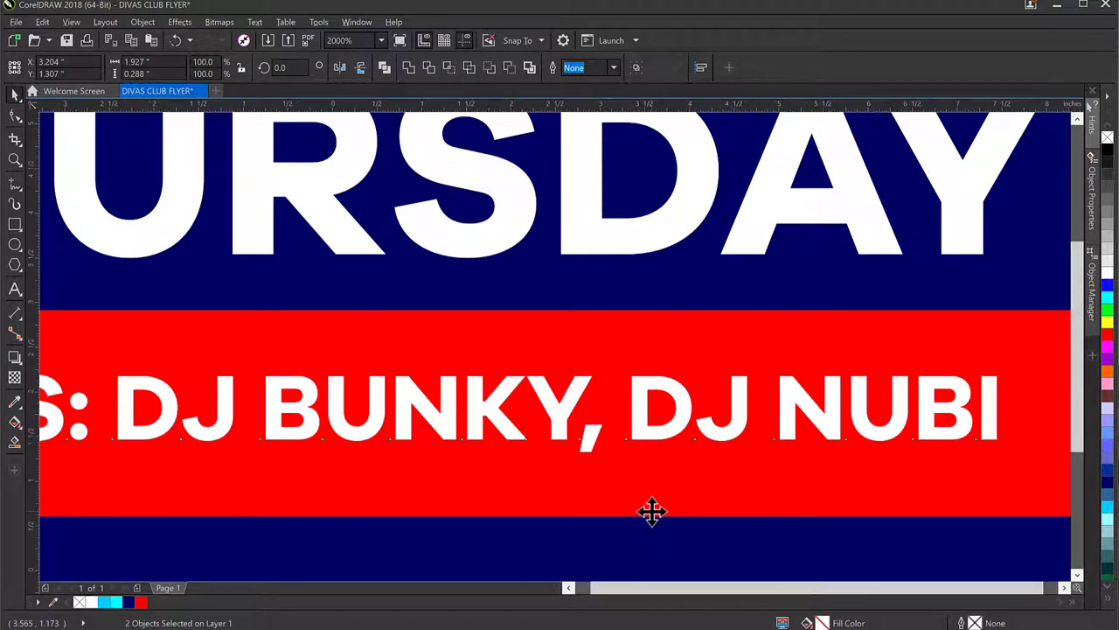
pyautogui.hotkey('shift', 'F4')
pyautogui.press('Escape')
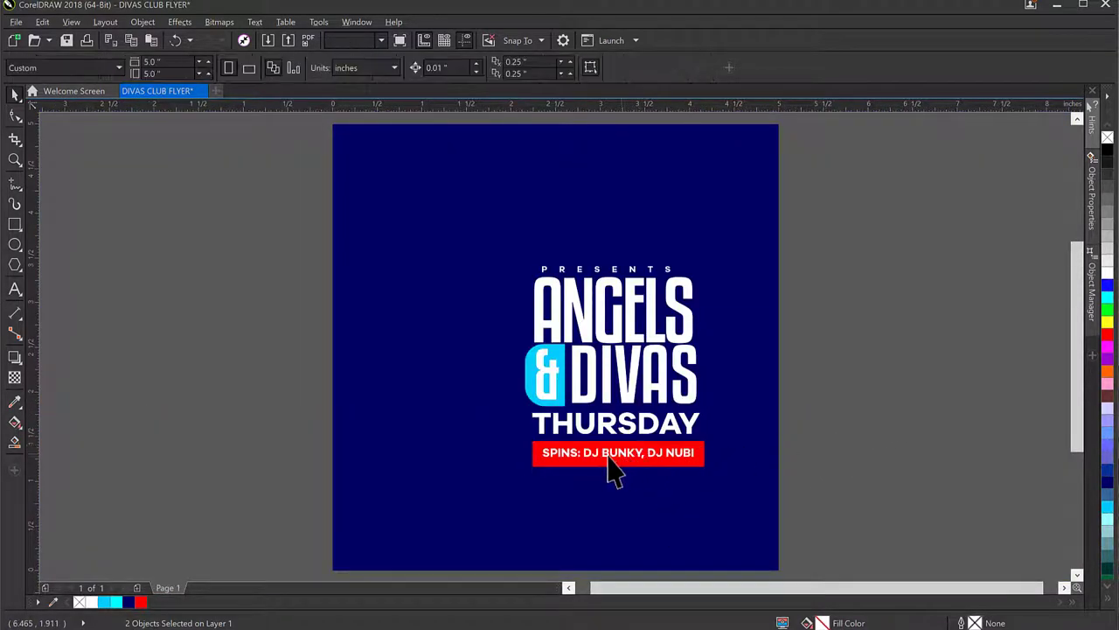
pyautogui.moveTo(820, 441); pyautogui.dragTo(514, 527)
pyautogui.scroll(4, 591, 448)
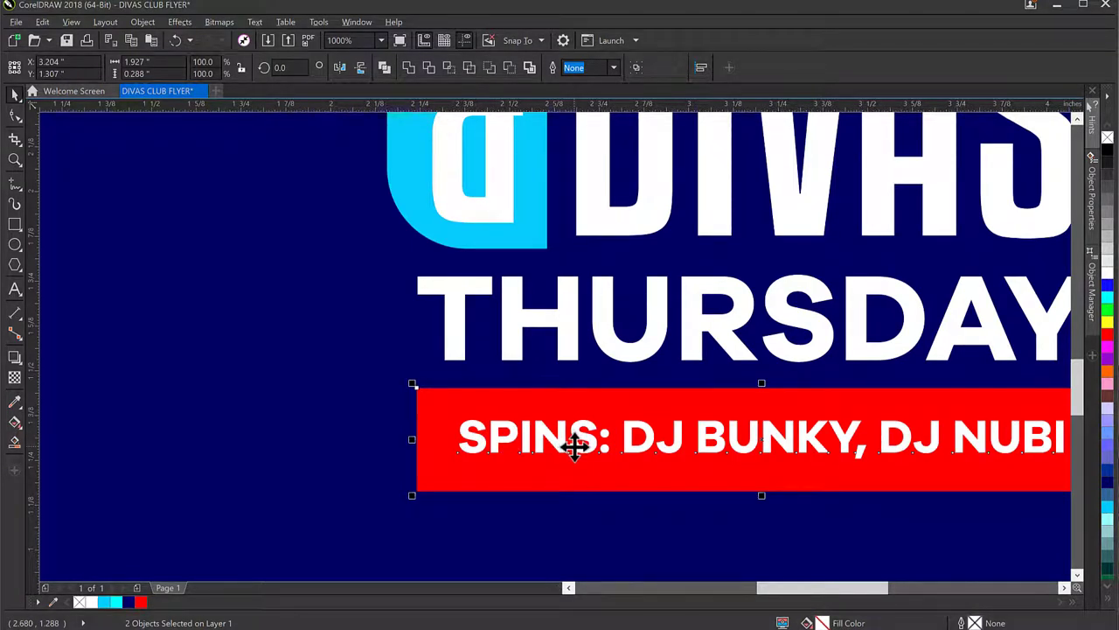
pyautogui.scroll(-2, 574, 446)
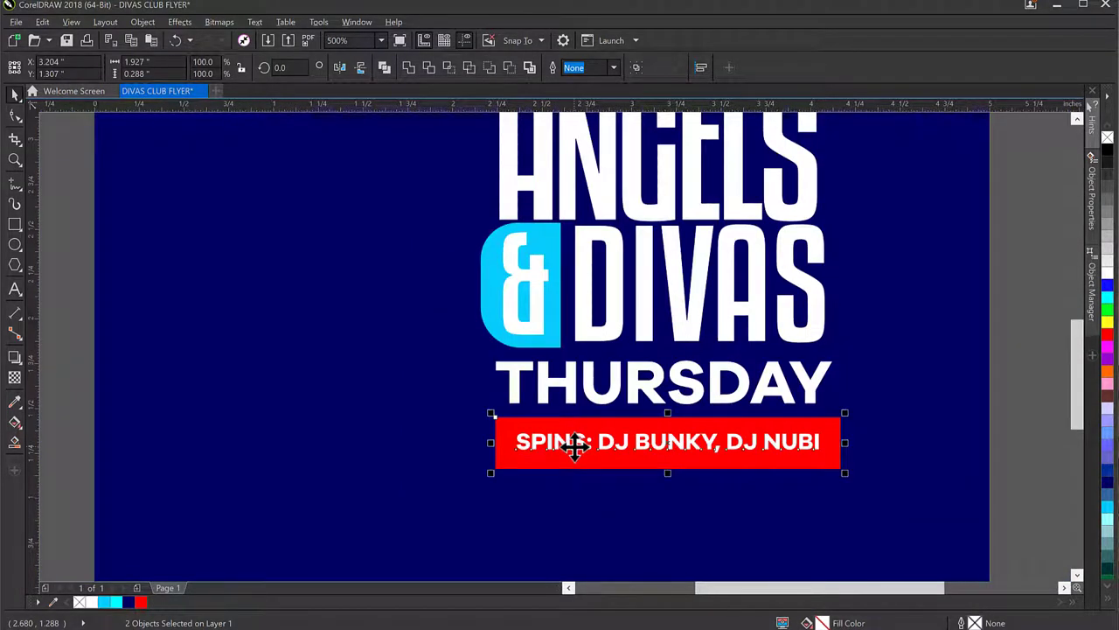
pyautogui.press('Up')
pyautogui.press('Up')
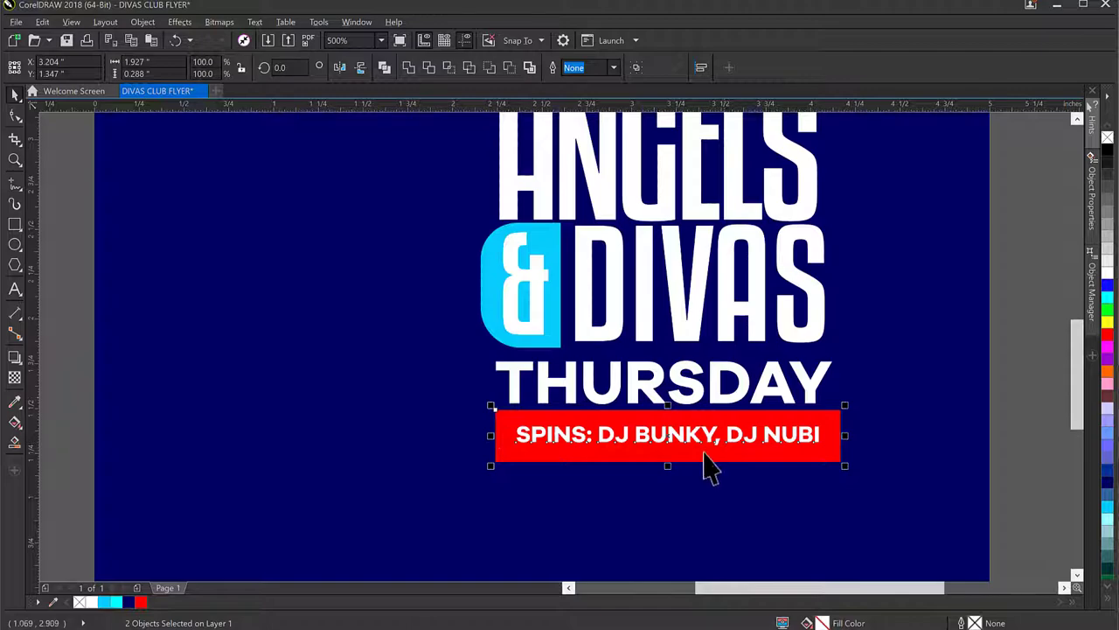
# - Duplicate the SPINS line below the banner and retype it as Free Drinks | Free Entry | Free ice
pyautogui.click(779, 449)
pyautogui.moveTo(779, 450); pyautogui.dragTo(789, 517)
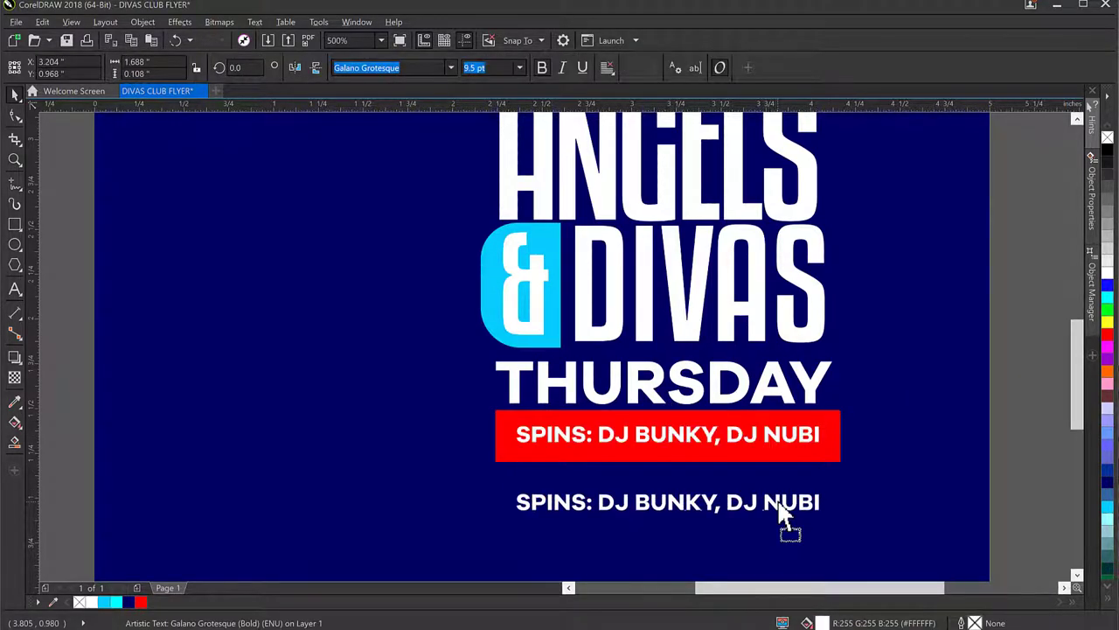
pyautogui.doubleClick(778, 503)
pyautogui.write('Free Drinks | Free Entry | Free')
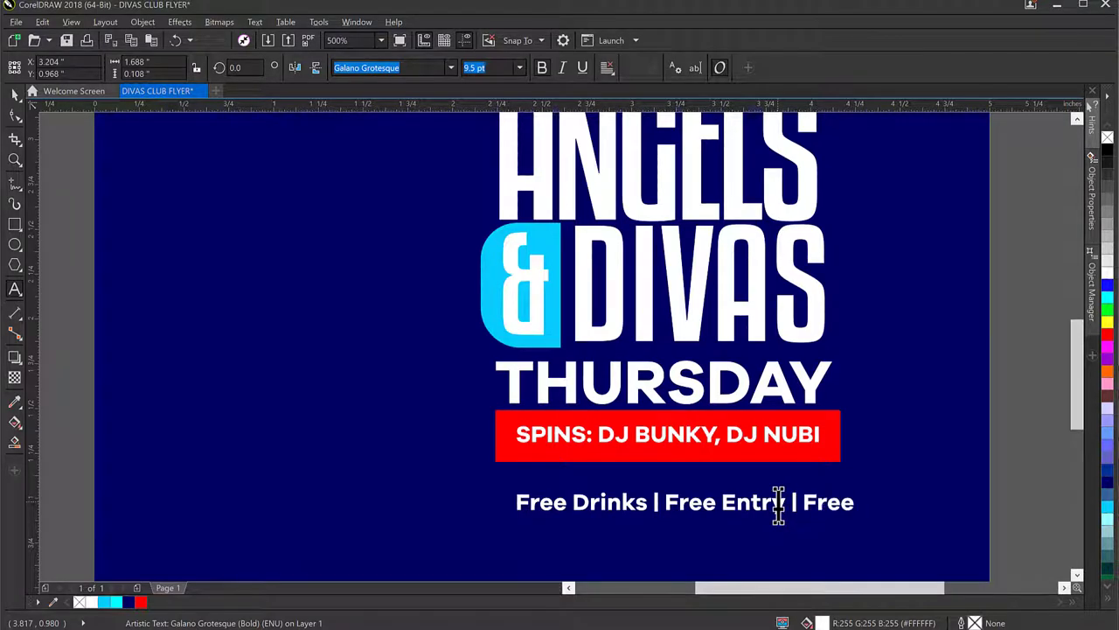
pyautogui.write('ice')
pyautogui.hotkey('ctrl', 'space')
# - Set the Free Drinks line to Galano Grotesque Medium and scale it under the banner
pyautogui.click(445, 69)
pyautogui.moveTo(451, 203)
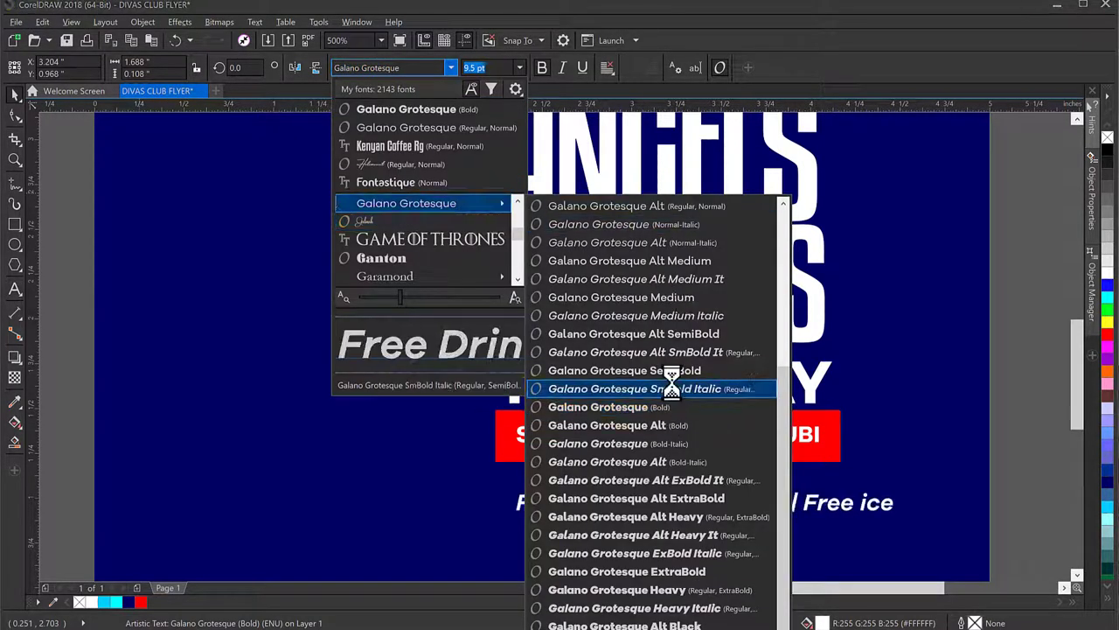
pyautogui.click(647, 298)
pyautogui.moveTo(892, 520); pyautogui.dragTo(807, 525)
pyautogui.moveTo(704, 506); pyautogui.dragTo(717, 499)
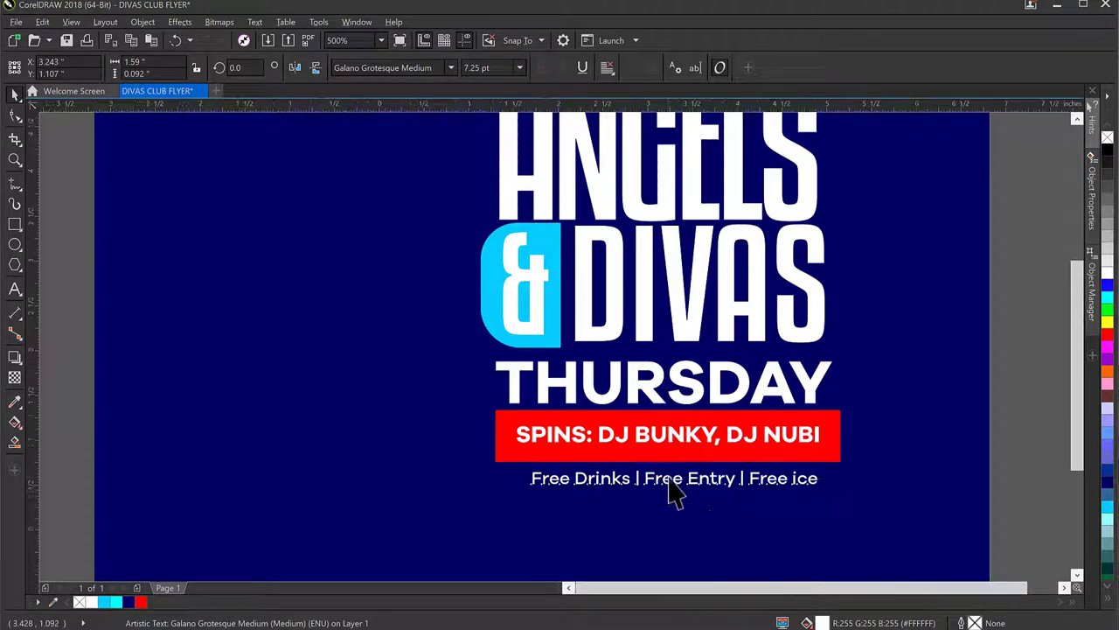
pyautogui.scroll(-1, 675, 494)
# - Copy THURSDAY below, retype it as 07|08 and shrink the date
pyautogui.click(632, 324)
pyautogui.moveTo(633, 324); pyautogui.dragTo(639, 462)
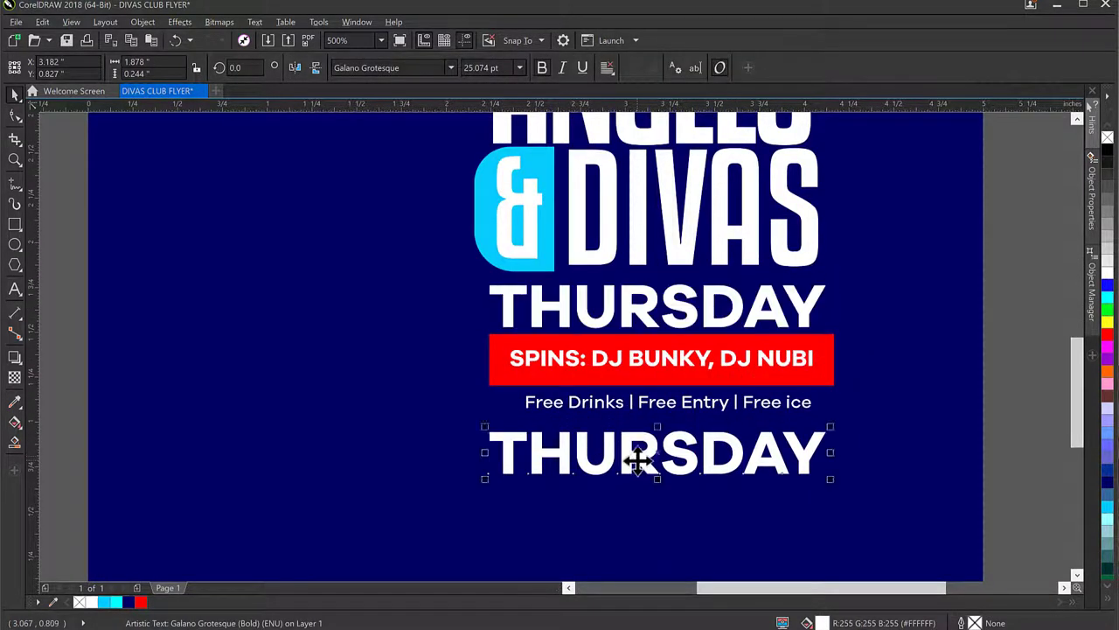
pyautogui.doubleClick(639, 462)
pyautogui.write('07/')
pyautogui.press('BackSpace')
pyautogui.write('|')
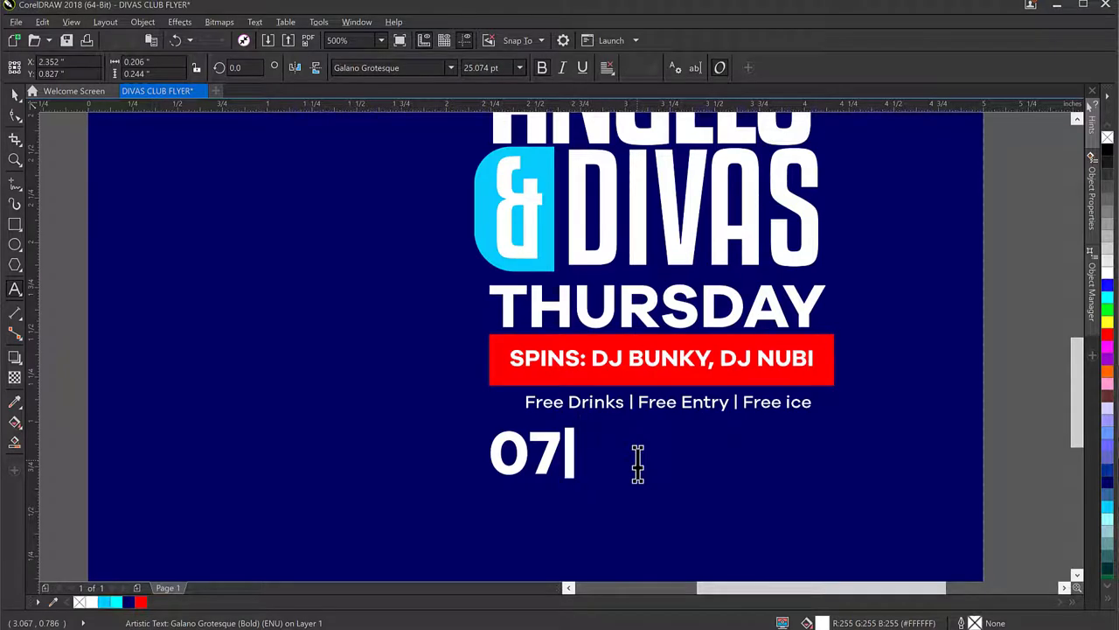
pyautogui.write('08')
pyautogui.moveTo(662, 482); pyautogui.dragTo(593, 465)
# - Copy the Free Drinks line beside the date and retype it as Gate opens by 11:00PM
pyautogui.click(647, 402)
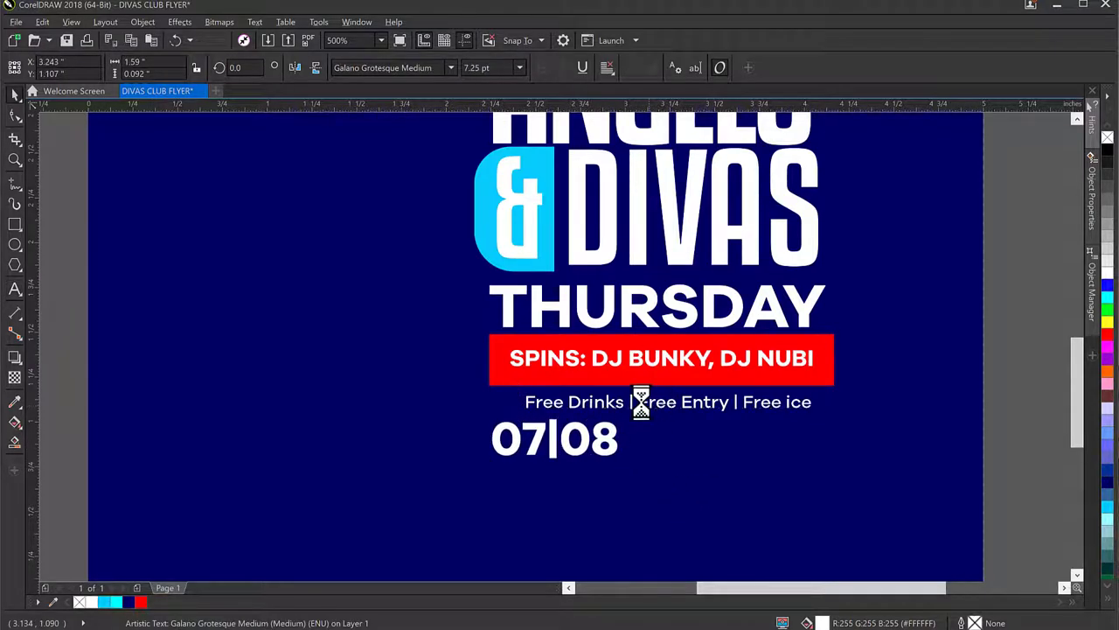
pyautogui.moveTo(641, 402); pyautogui.dragTo(740, 438)
pyautogui.doubleClick(740, 437)
pyautogui.hotkey('ctrl', 'a')
pyautogui.write('Gate')
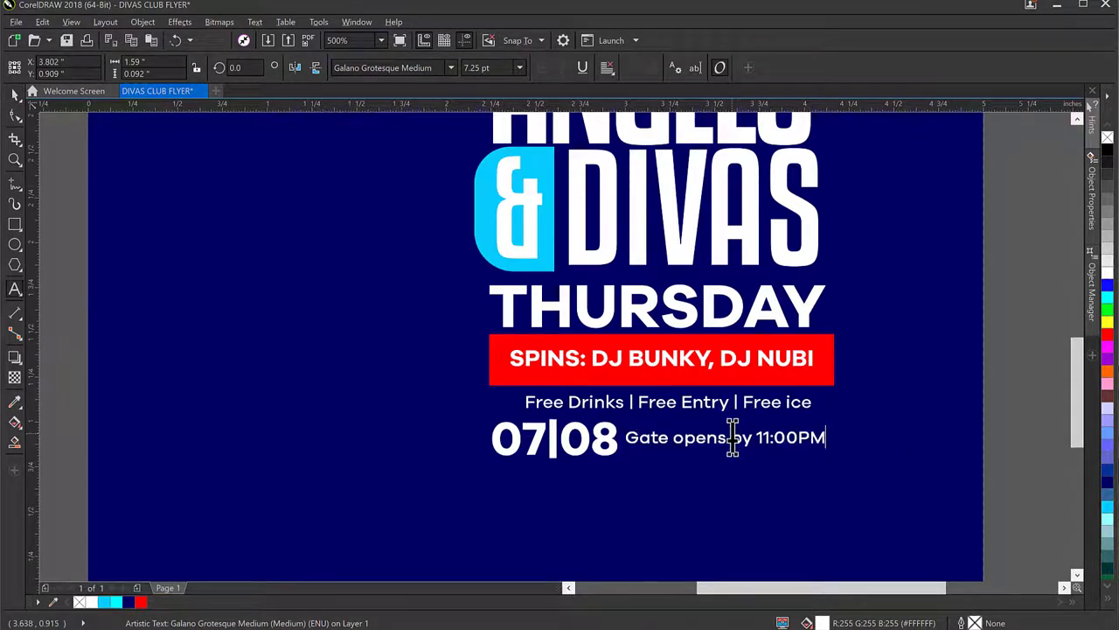
pyautogui.hotkey('ctrl', 'space')
pyautogui.scroll(-2, 520, 388)
pyautogui.scroll(2, 634, 372)
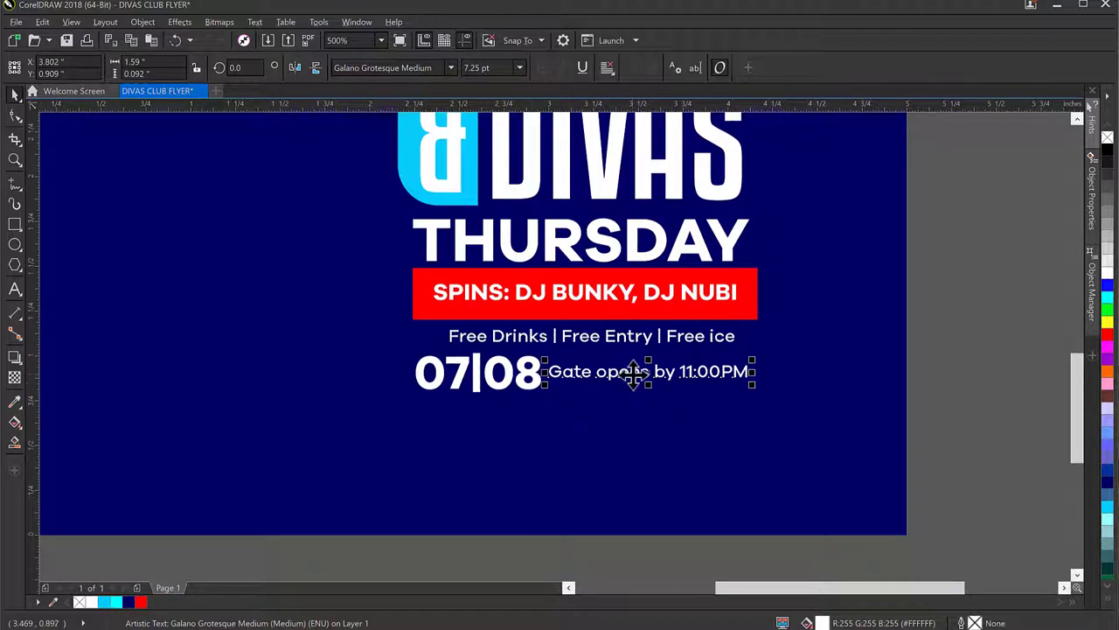
pyautogui.moveTo(633, 372); pyautogui.dragTo(636, 463)
# - Replace the copied text with the venue's two-line address in Galano Grotesque Alt SemiBold
pyautogui.doubleClick(640, 463)
pyautogui.hotkey('ctrl', 'a')
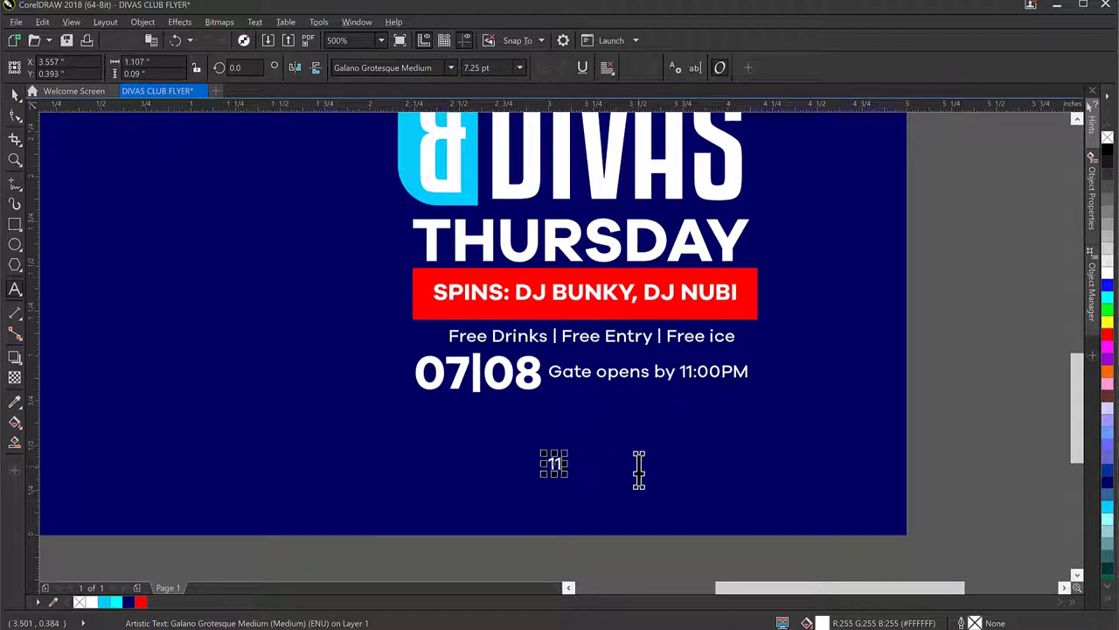
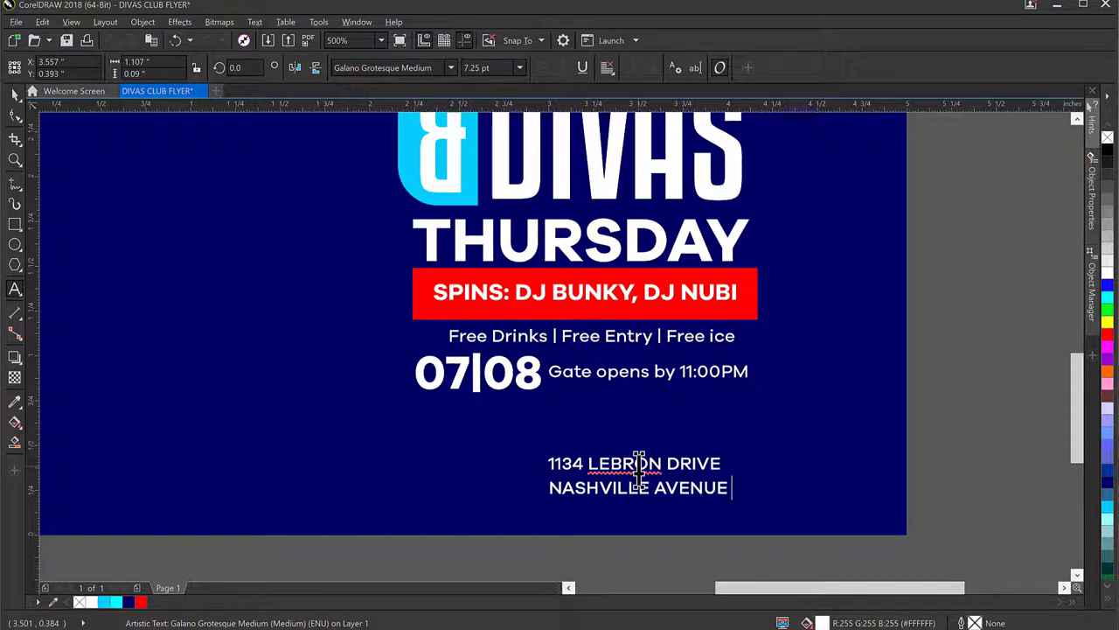
pyautogui.hotkey('ctrl', 'space')
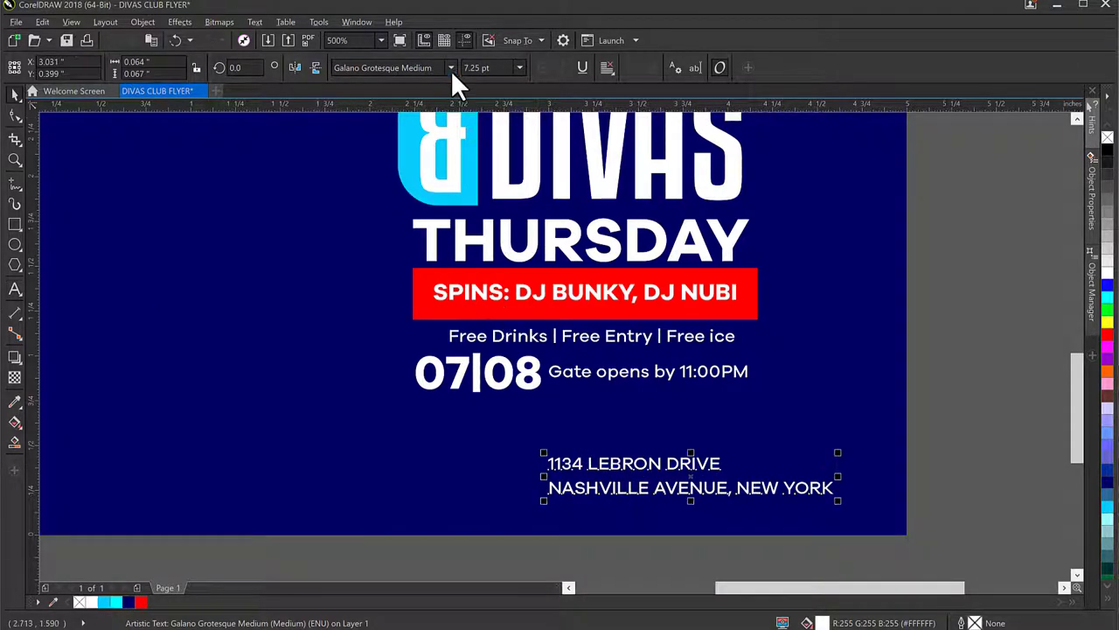
pyautogui.click(451, 67)
pyautogui.moveTo(469, 203)
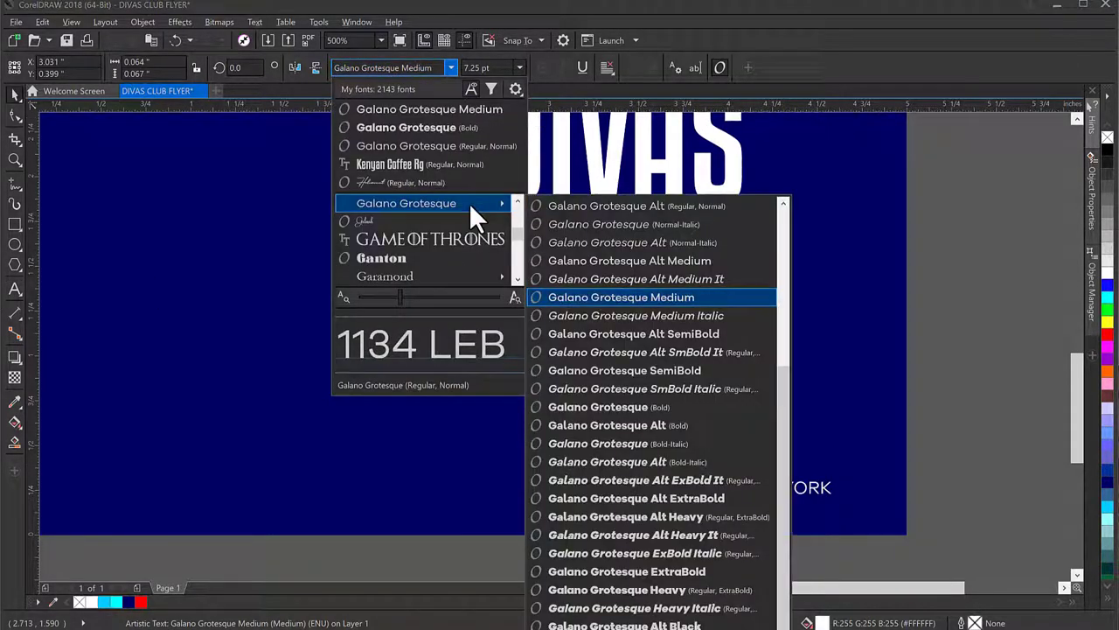
pyautogui.click(661, 336)
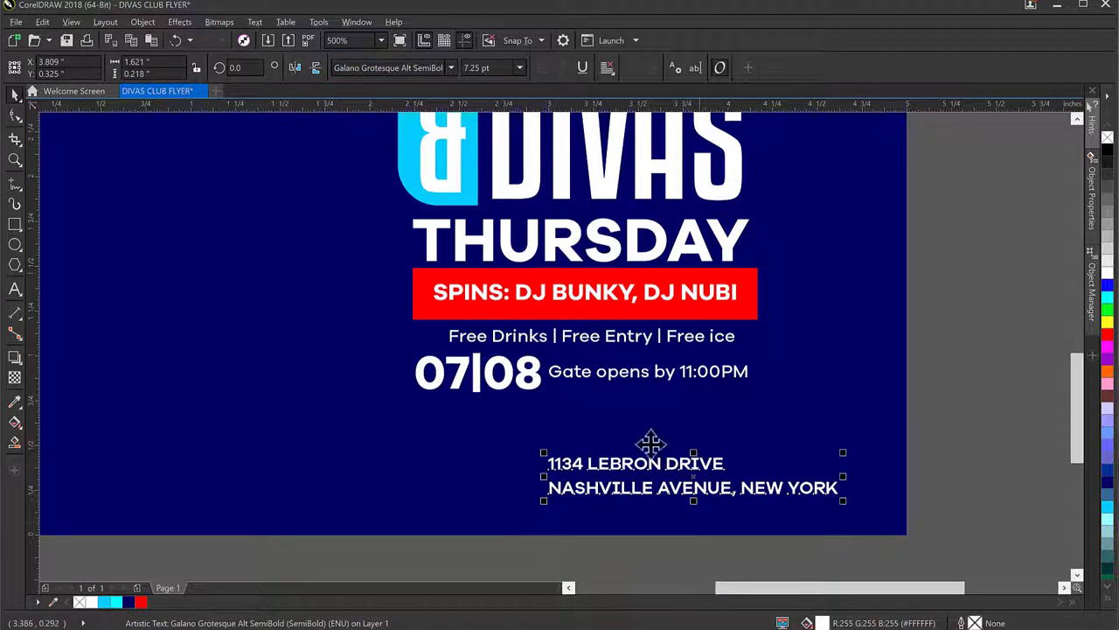
# - Right-align the address lines and scale the block down slightly
pyautogui.click(609, 68)
pyautogui.click(690, 469)
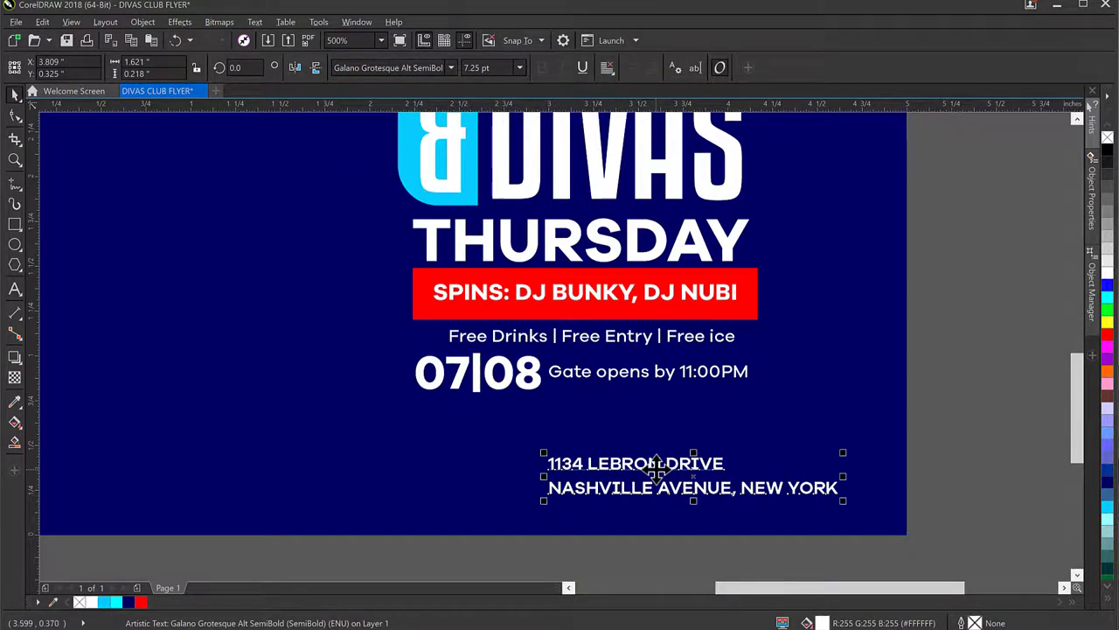
pyautogui.click(609, 68)
pyautogui.click(681, 119)
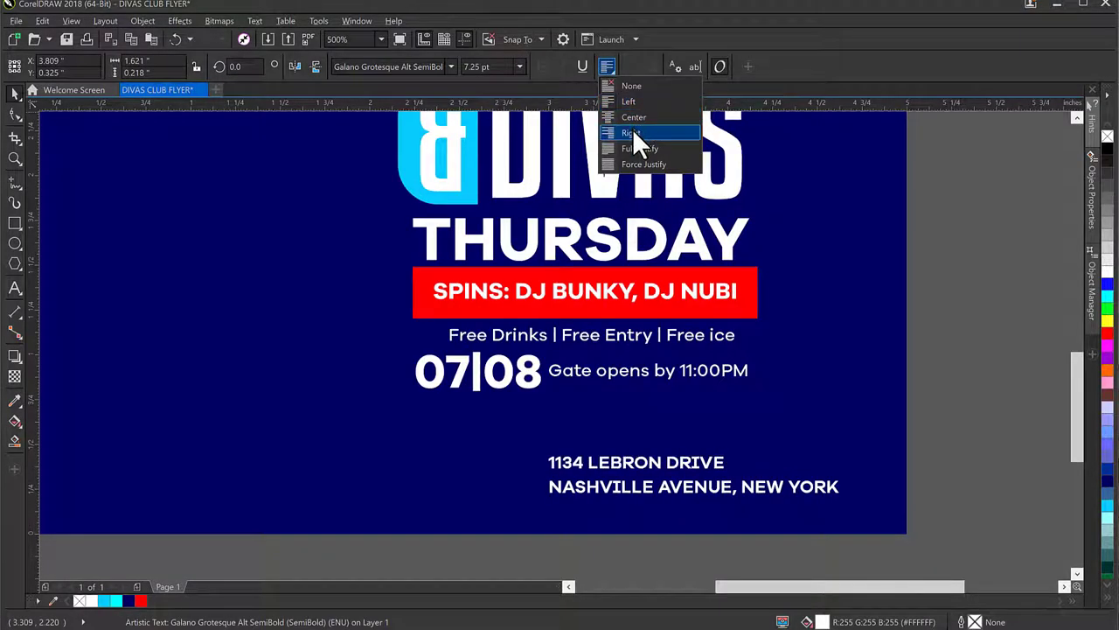
pyautogui.click(632, 130)
pyautogui.click(791, 481)
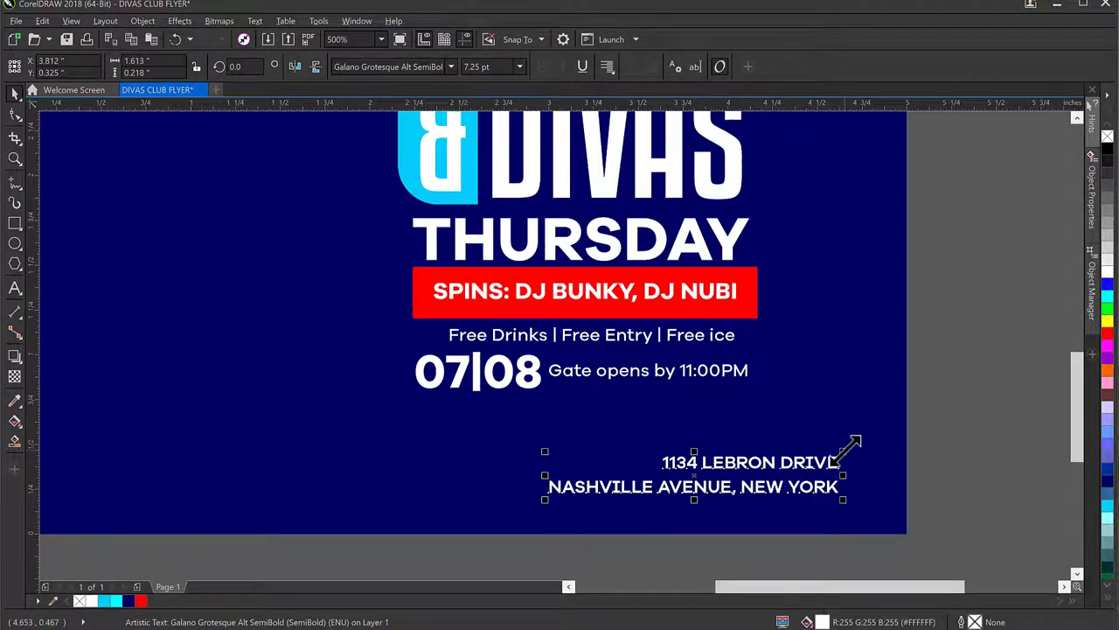
pyautogui.moveTo(843, 451); pyautogui.dragTo(813, 453)
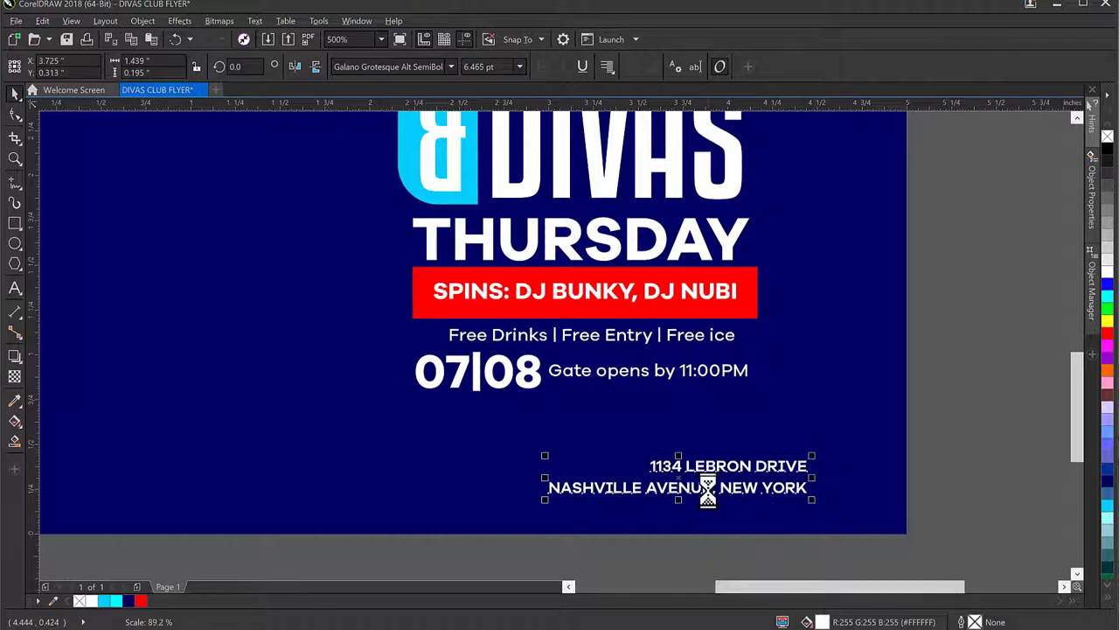
# - Tighten the line spacing between the two address lines
pyautogui.scroll(4, 713, 494)
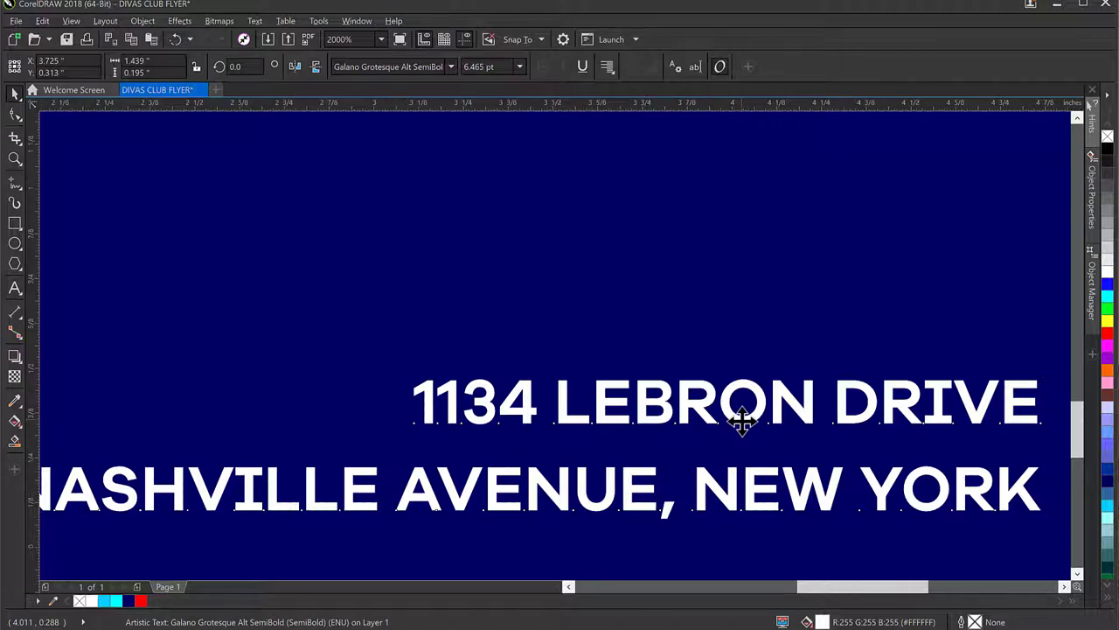
pyautogui.scroll(-2, 739, 420)
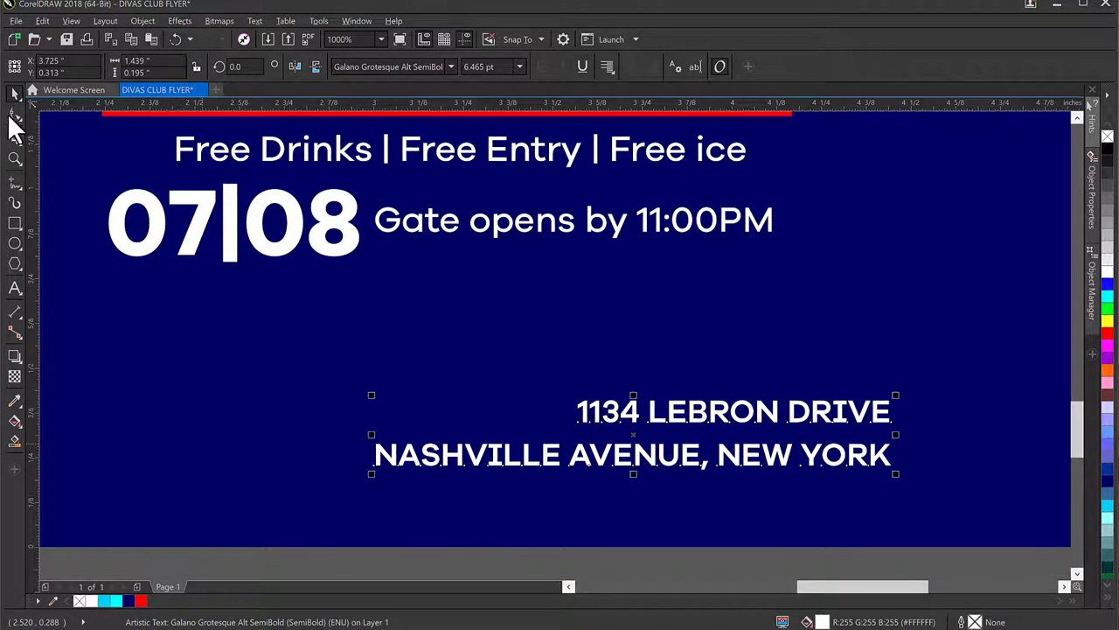
pyautogui.click(13, 116)
pyautogui.click(372, 475)
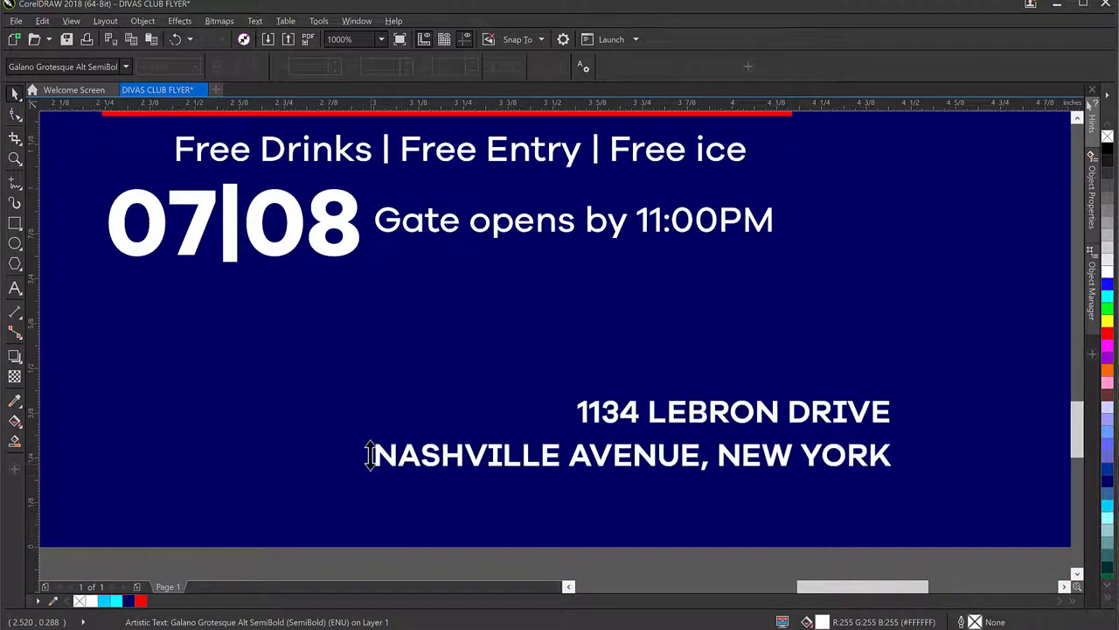
pyautogui.moveTo(369, 451); pyautogui.dragTo(369, 448)
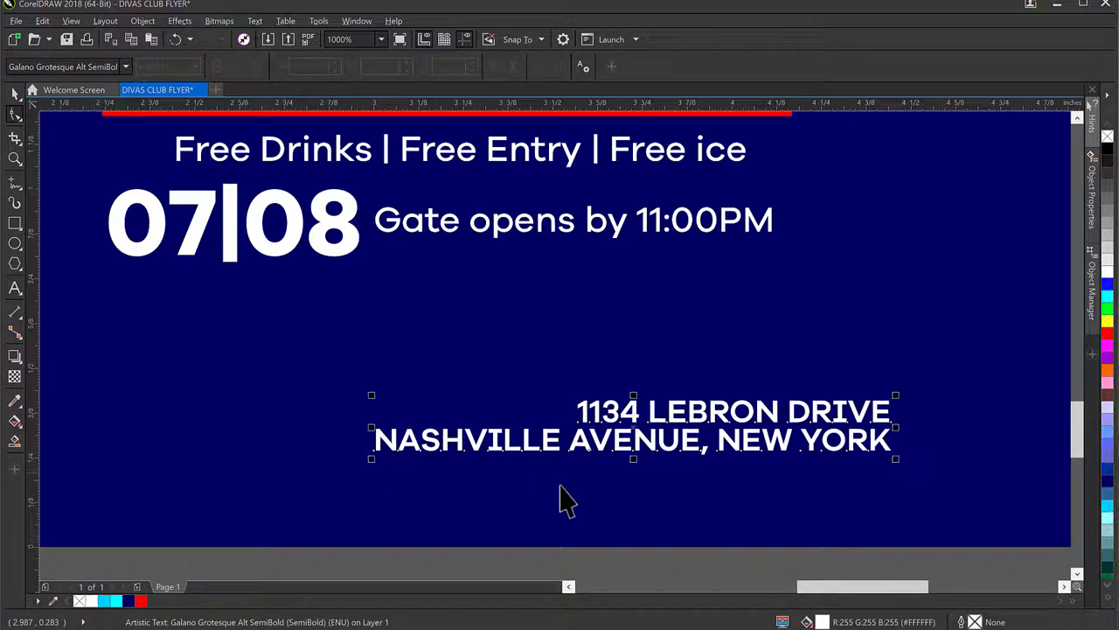
pyautogui.scroll(-2, 707, 456)
pyautogui.press('space')
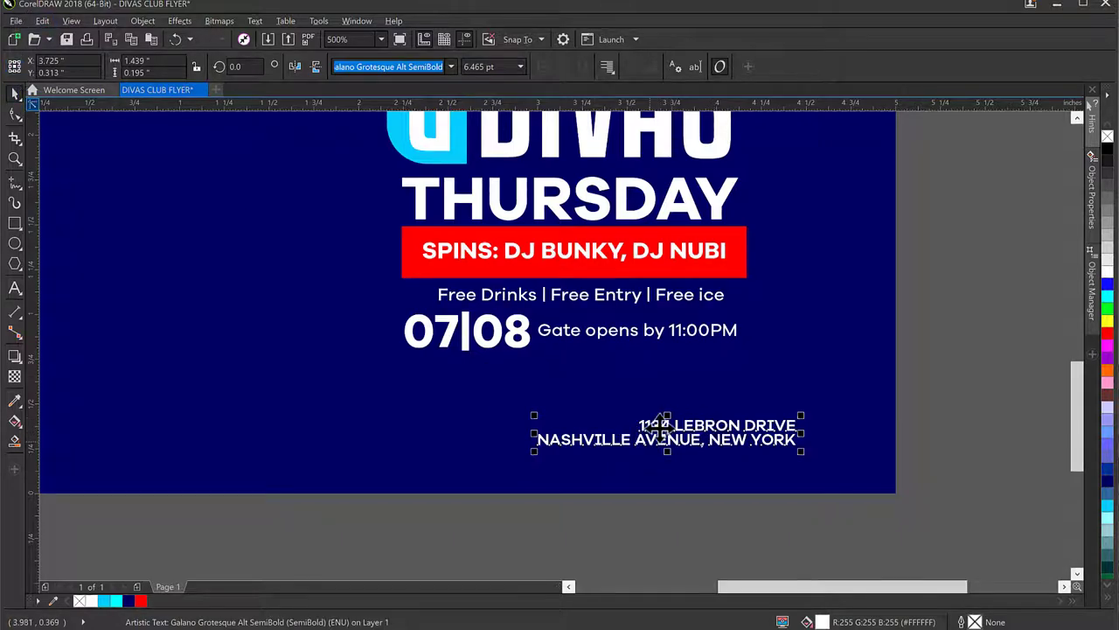
# - Move the address under the date and align its right edge with THURSDAY
pyautogui.moveTo(667, 429); pyautogui.dragTo(621, 430)
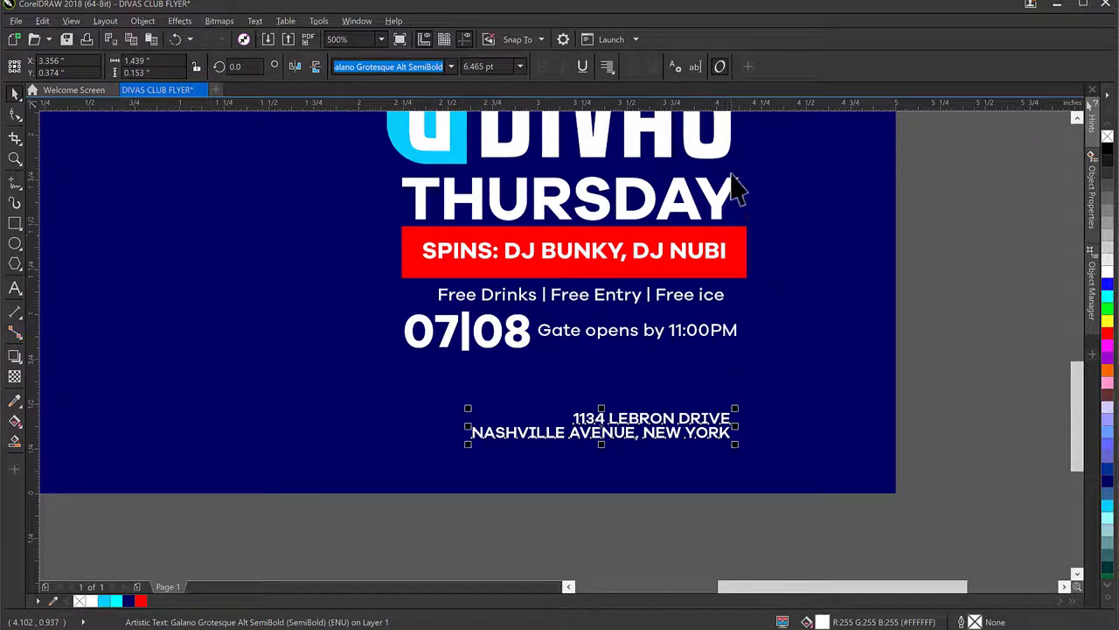
pyautogui.click(737, 199)
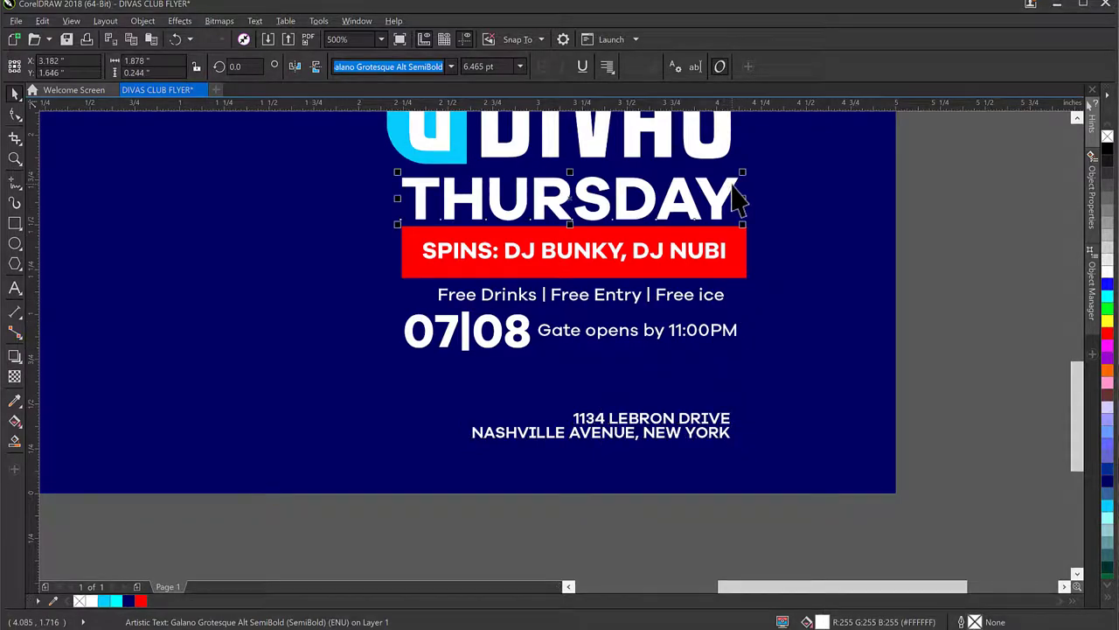
pyautogui.click(719, 440)
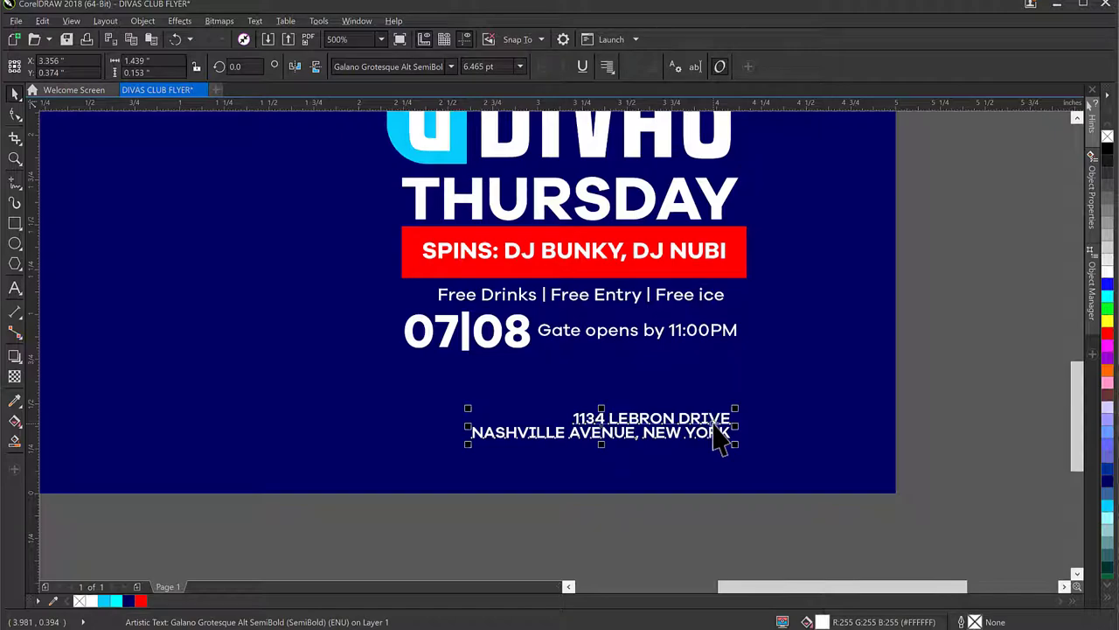
pyautogui.keyDown('shift'); pyautogui.click(733, 210); pyautogui.keyUp('shift')
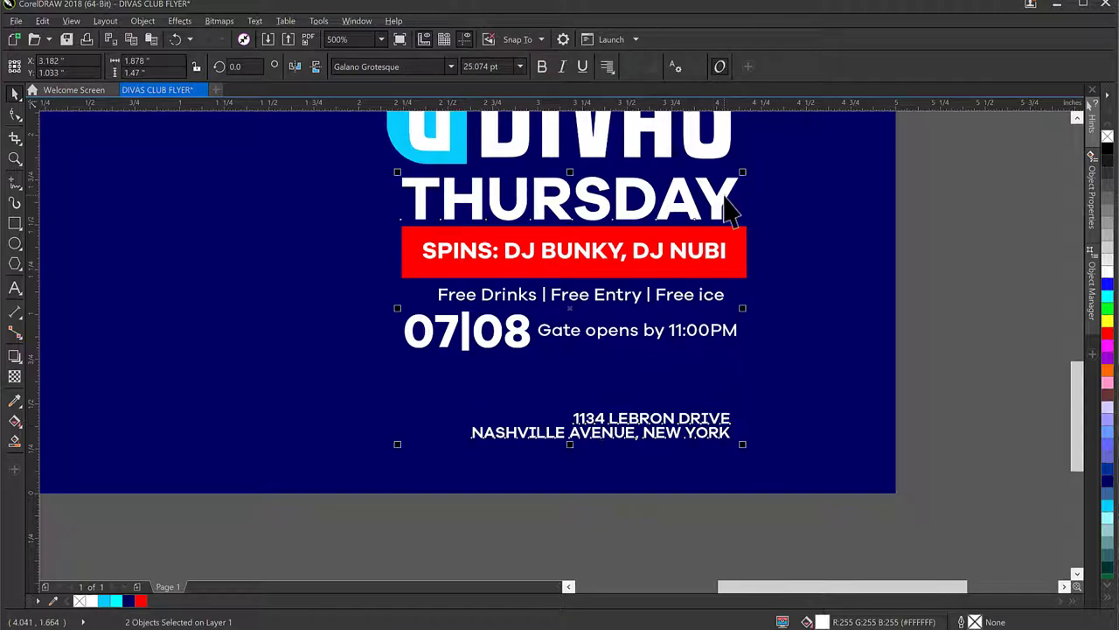
pyautogui.press('r')
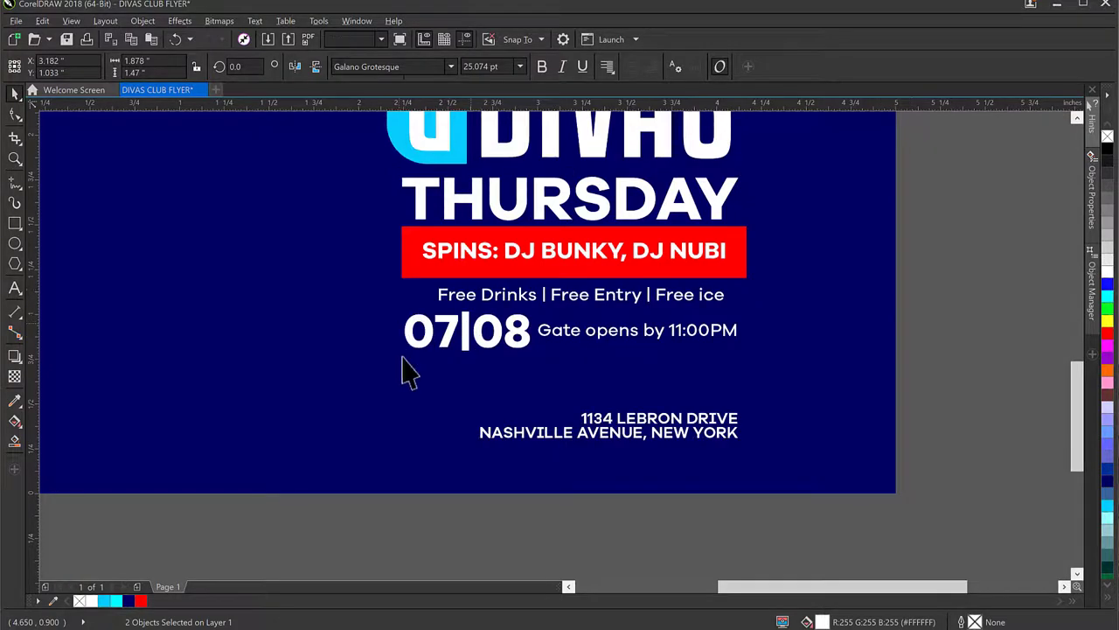
pyautogui.press('Escape')
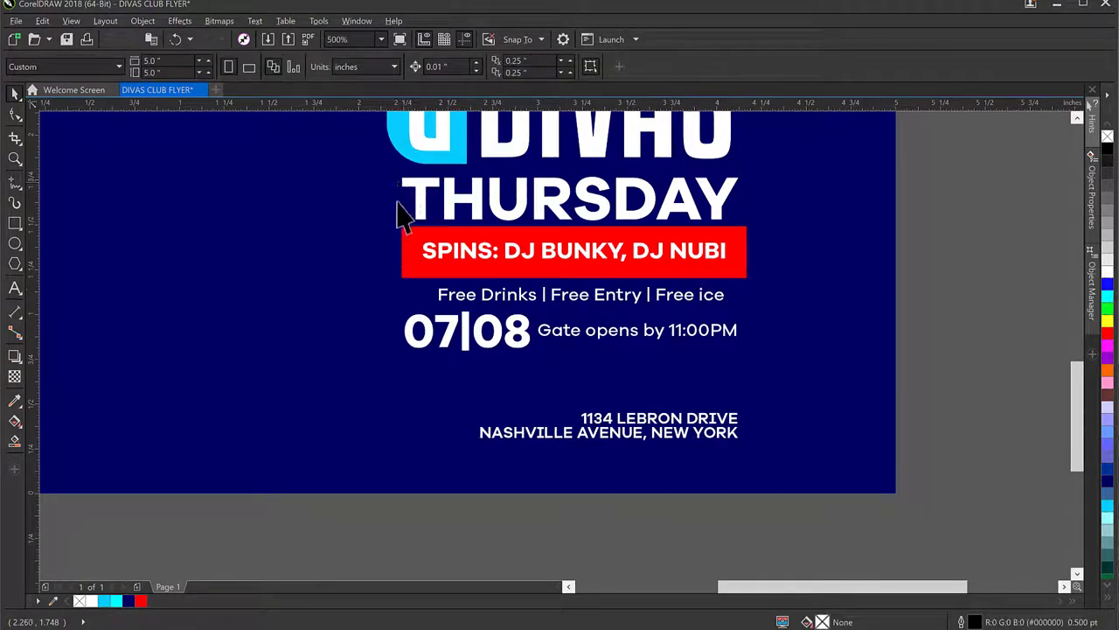
pyautogui.click(654, 432)
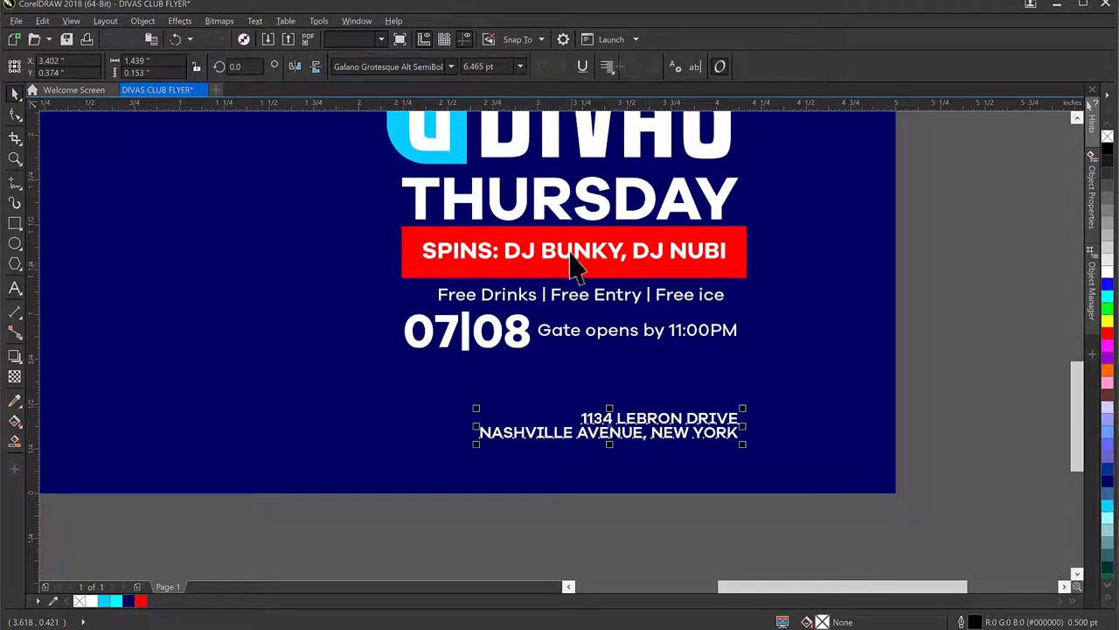
pyautogui.keyDown('shift'); pyautogui.click(564, 223); pyautogui.keyUp('shift')
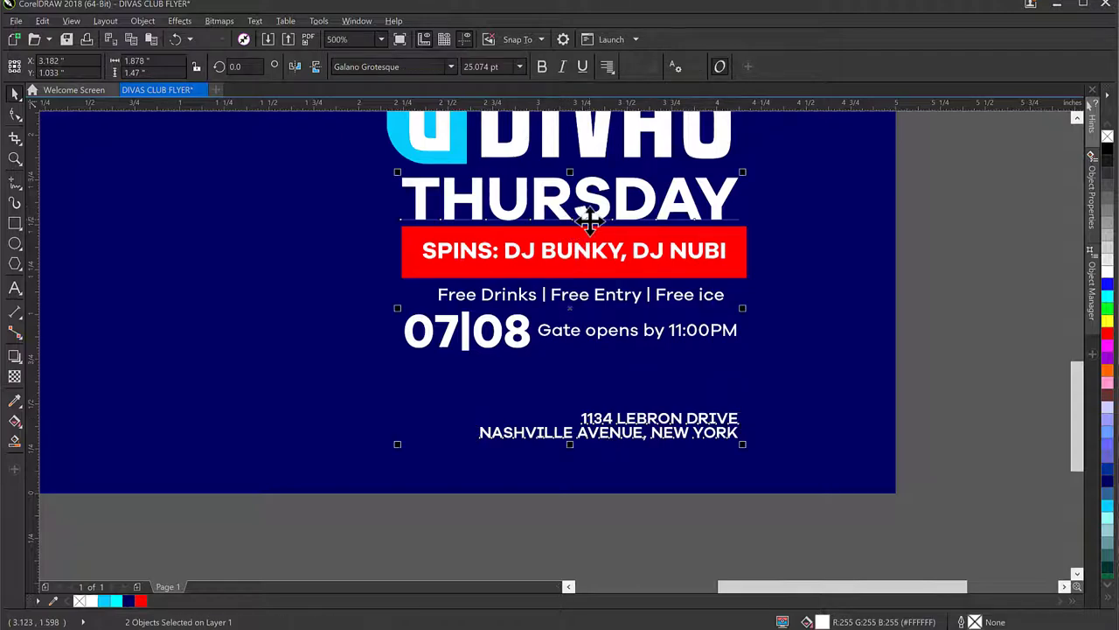
pyautogui.press('l')
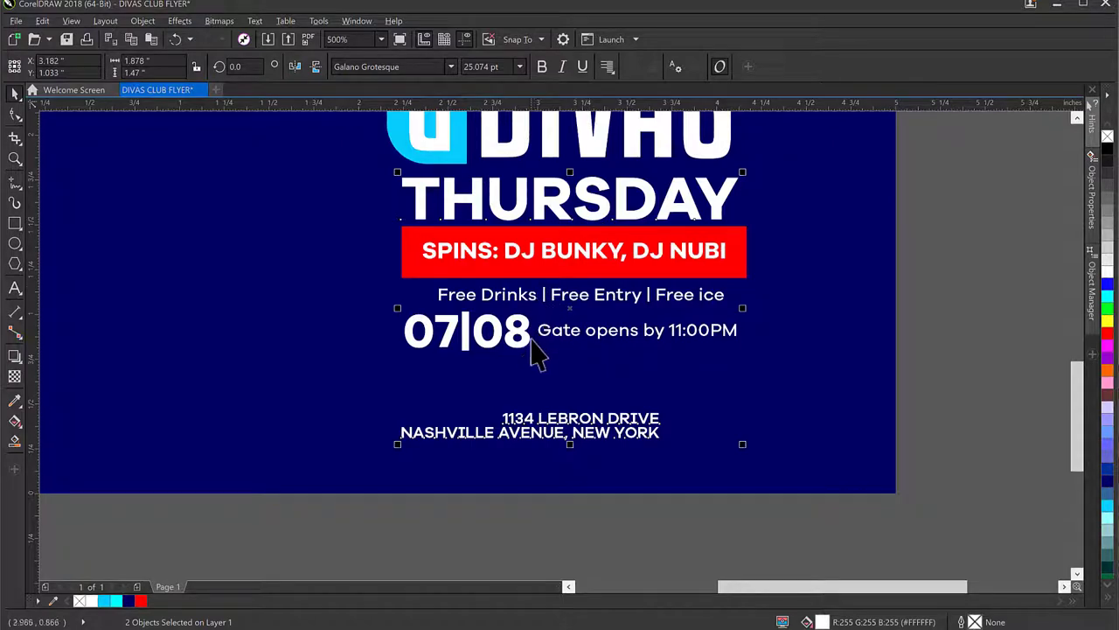
pyautogui.press('r')
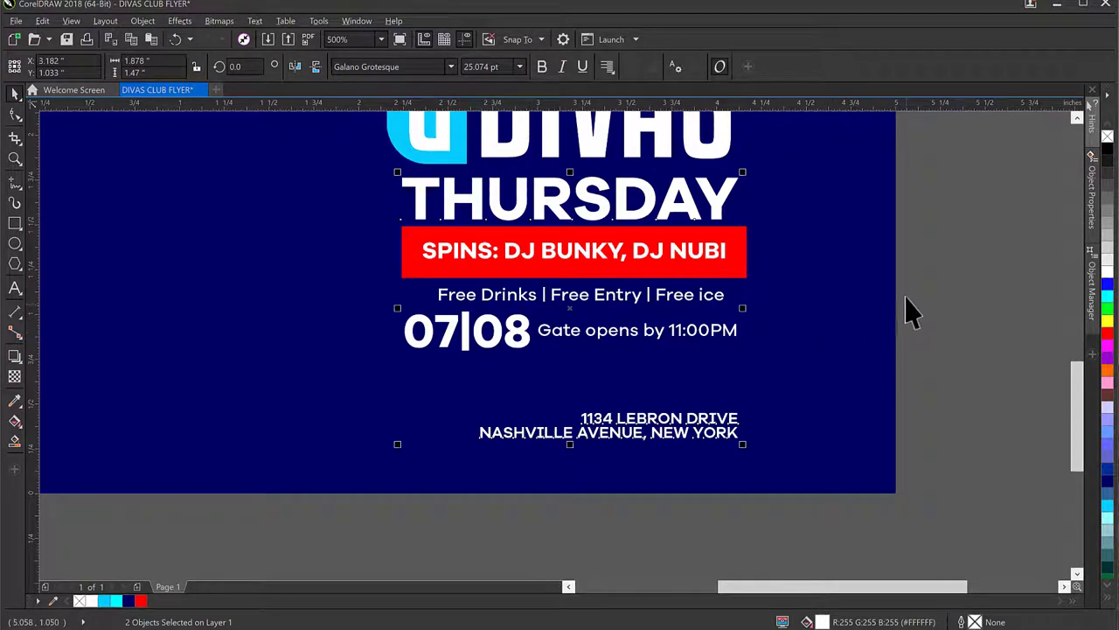
pyautogui.press('Escape')
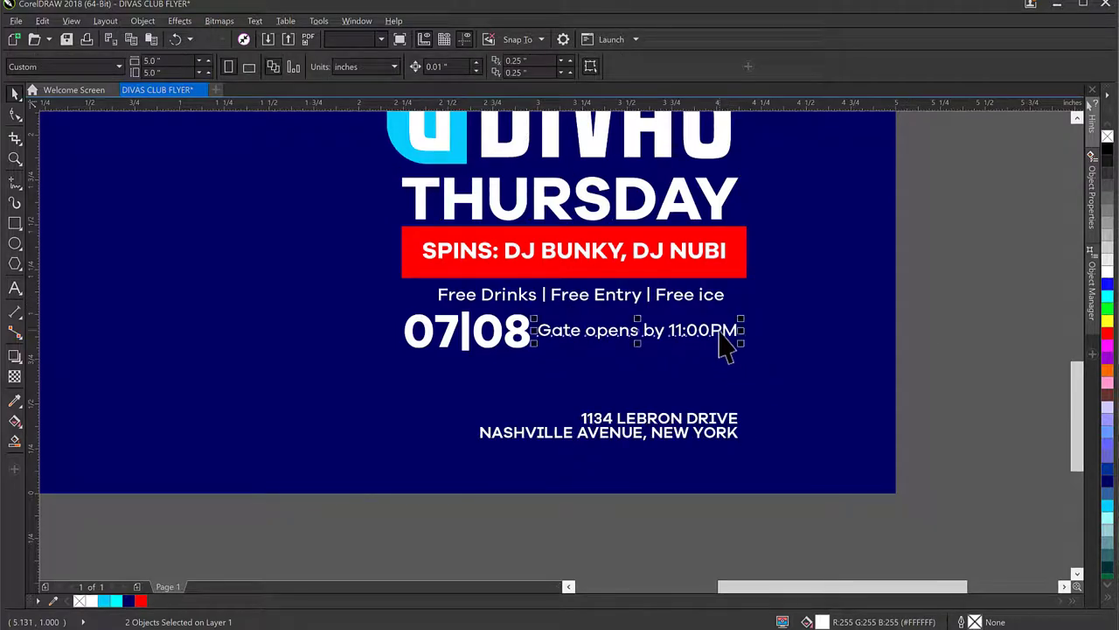
# - Nudge the two-line address up by two arrow-key steps
pyautogui.click(724, 345)
pyautogui.scroll(-2, 705, 430)
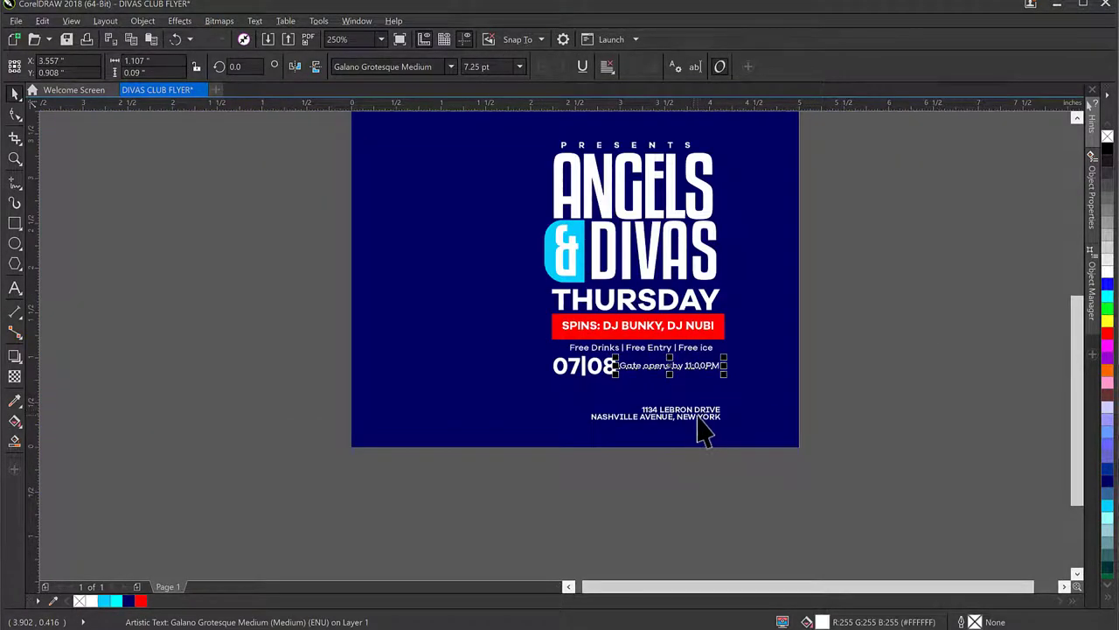
pyautogui.click(705, 429)
pyautogui.press('Up')
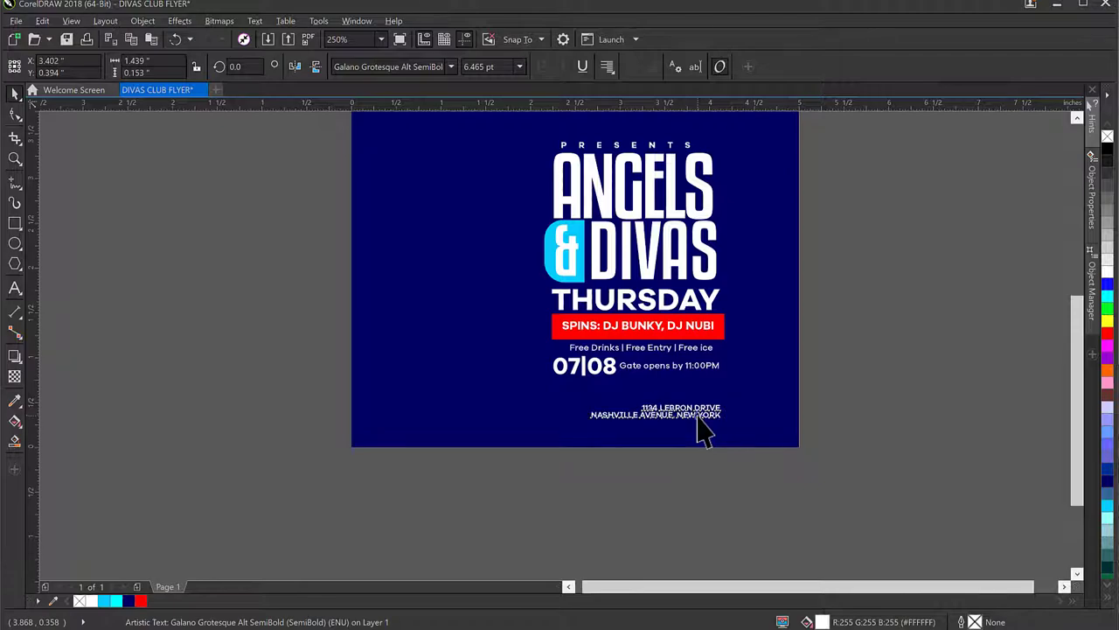
pyautogui.press('Up')
pyautogui.hotkey('shift', 'F4')
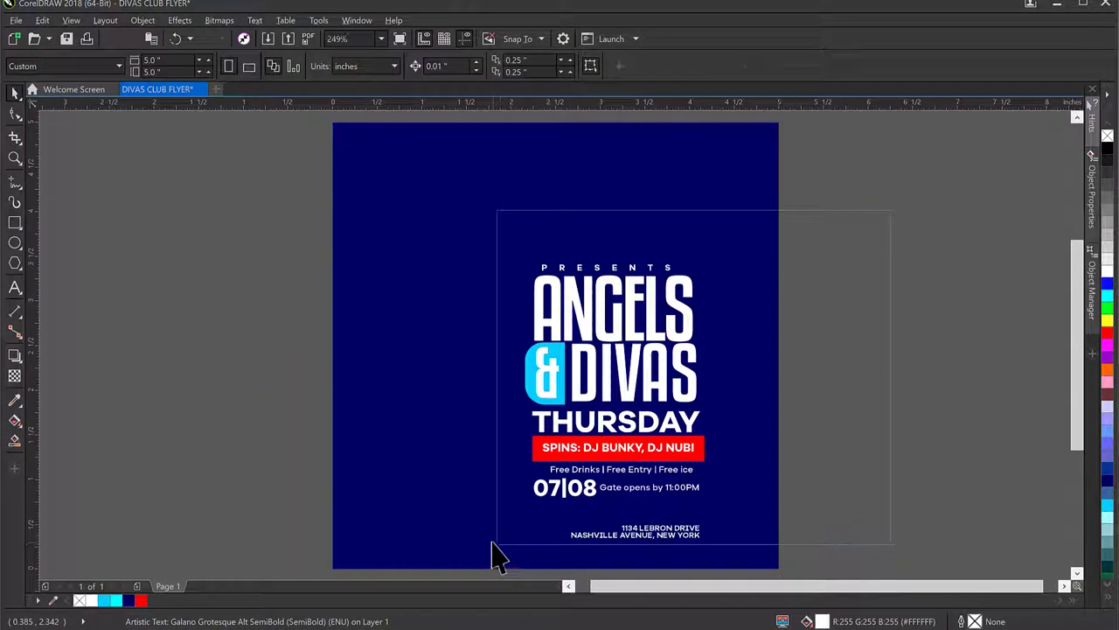
# - Scale the 12-object text block to 110.4% and shift it slightly right on the page
pyautogui.moveTo(493, 553); pyautogui.dragTo(482, 553)
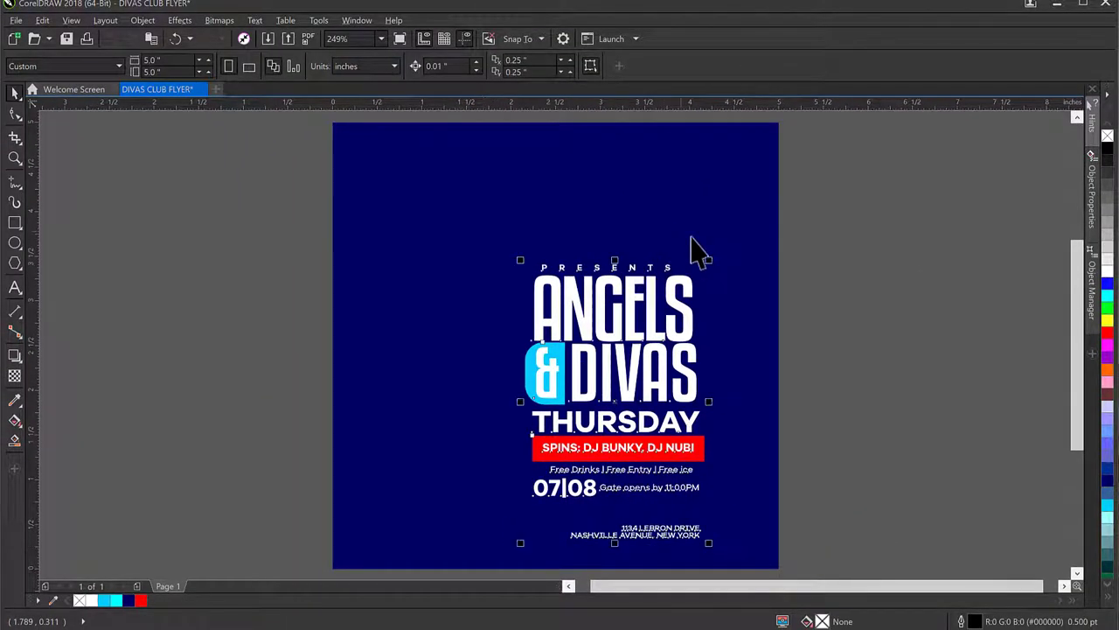
pyautogui.moveTo(709, 261); pyautogui.dragTo(729, 220)
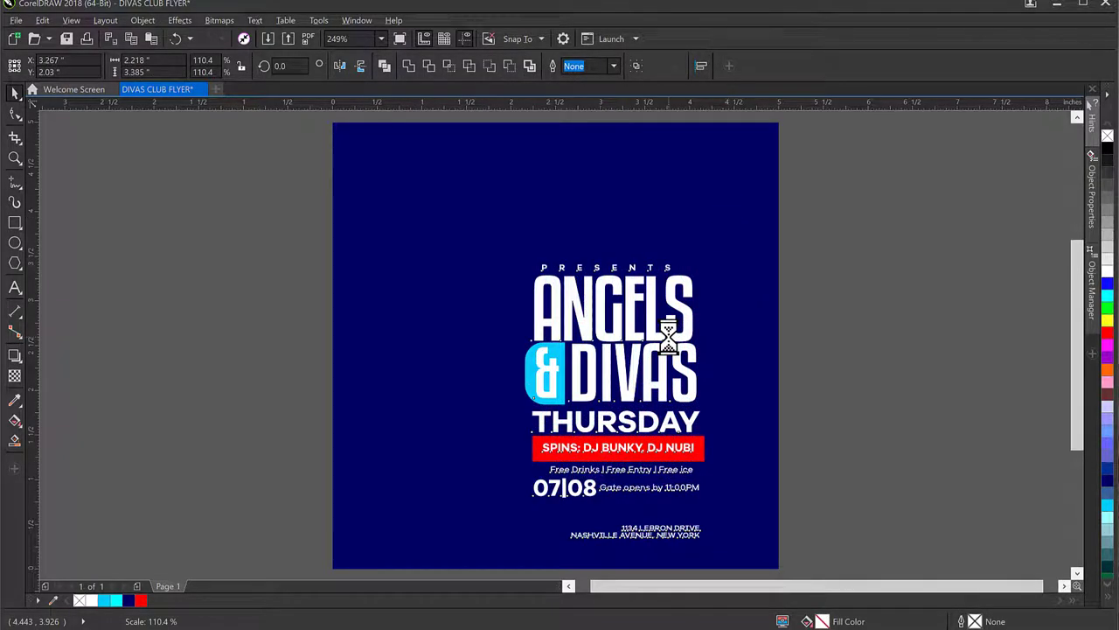
pyautogui.moveTo(666, 317); pyautogui.dragTo(676, 317)
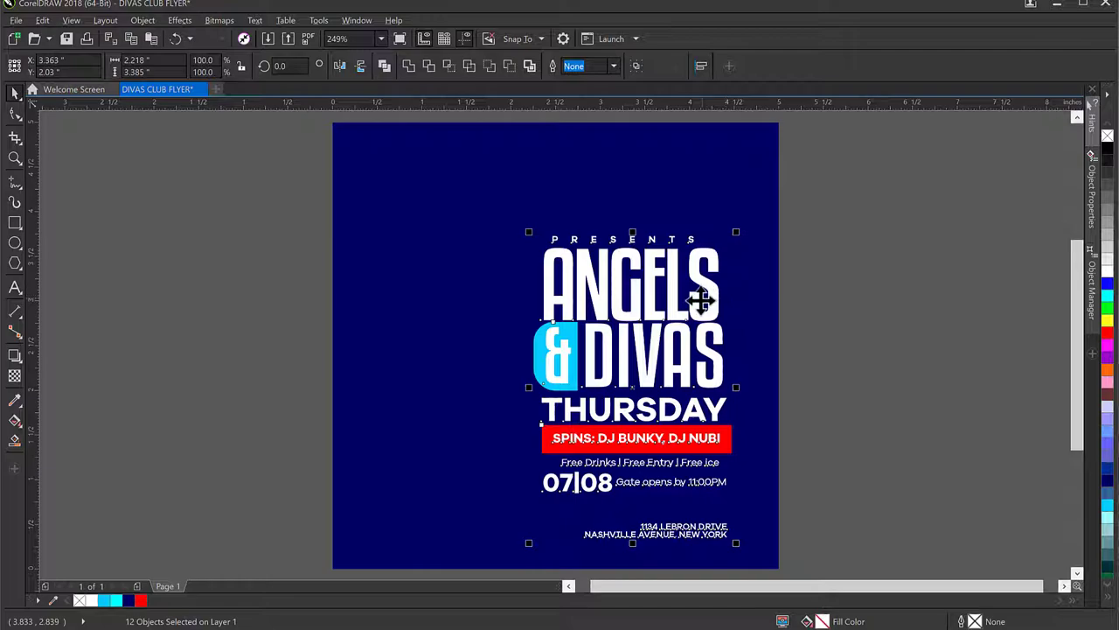
pyautogui.press('Right')
pyautogui.press('Right')
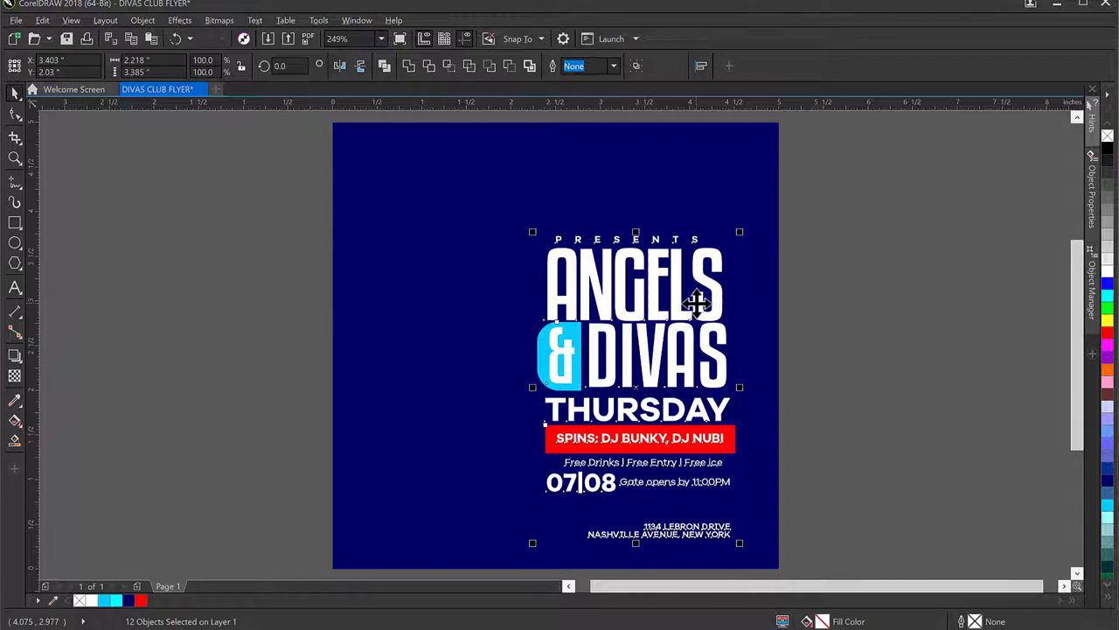
pyautogui.press('Right')
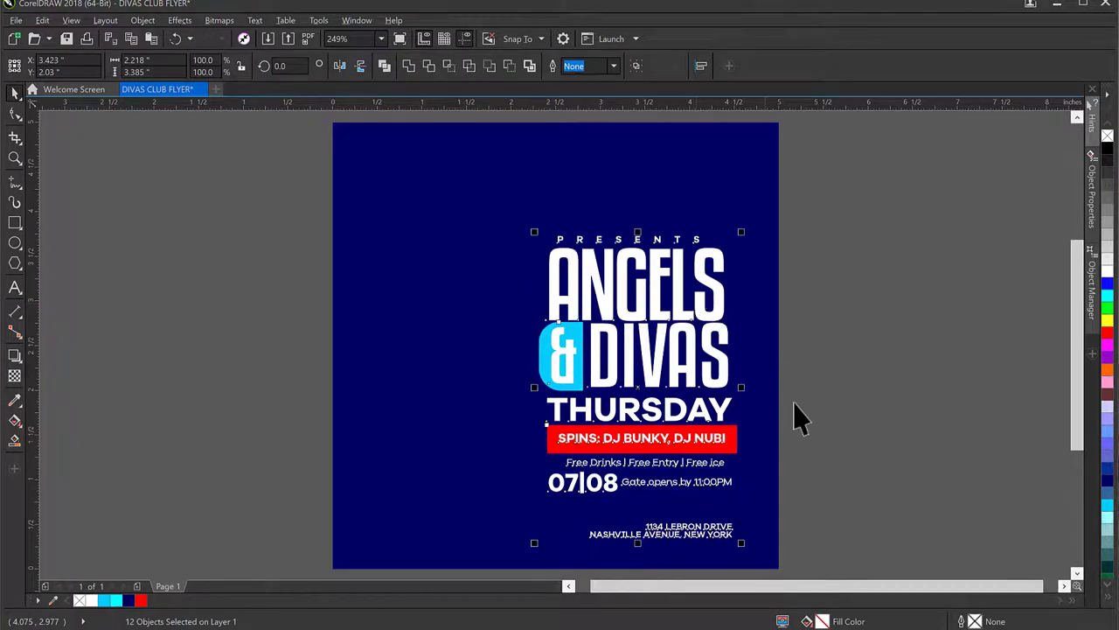
pyautogui.press('Escape')
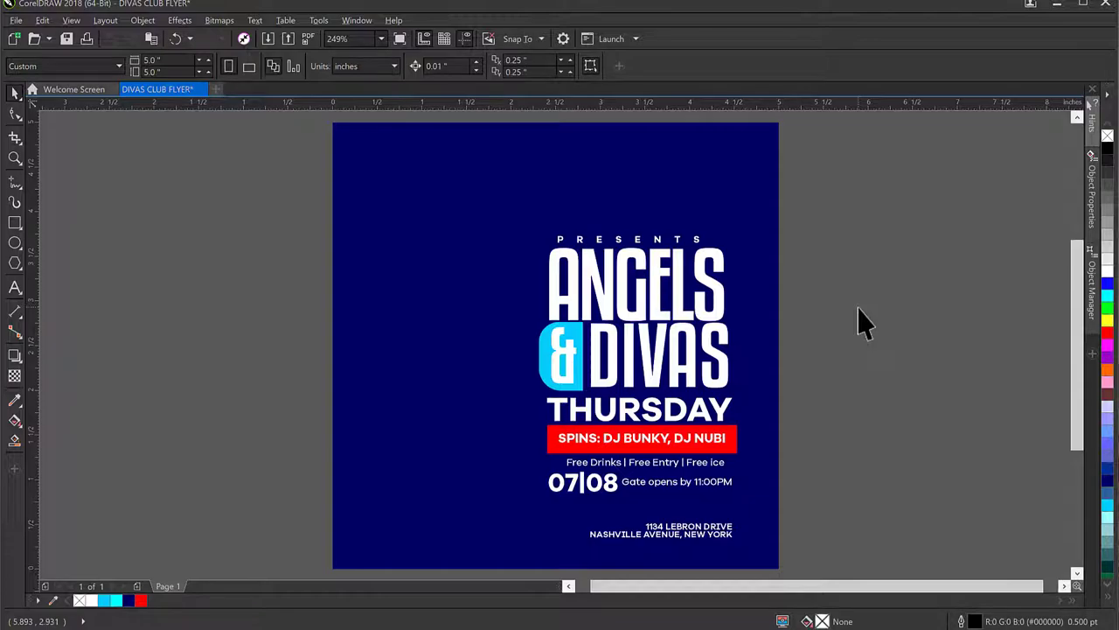
pyautogui.click(425, 307)
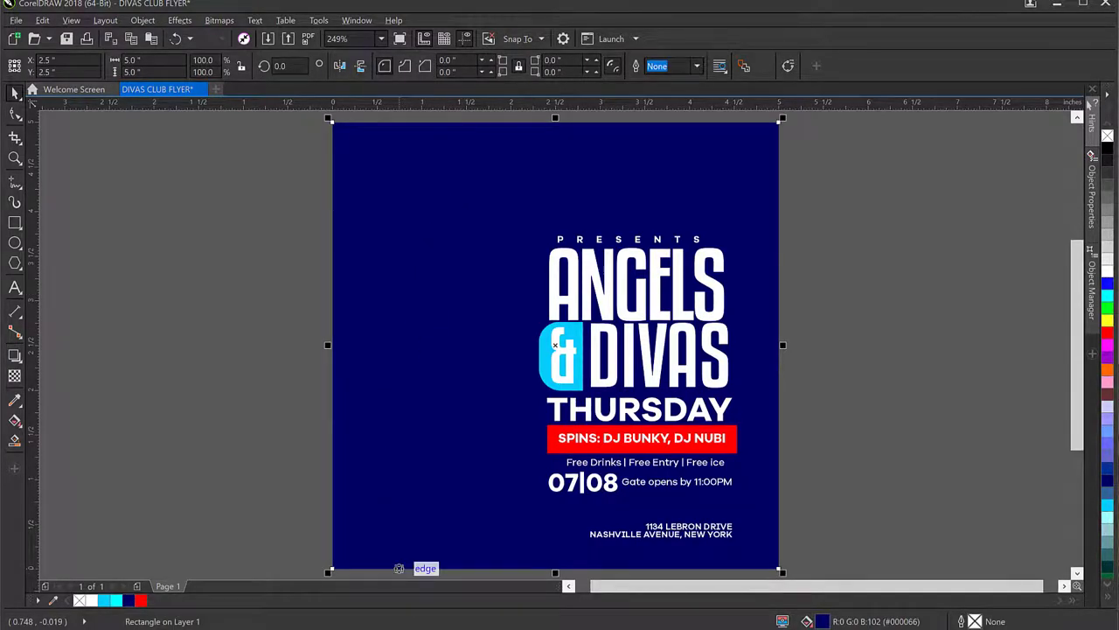
# - Close the Downloads window and switch to the DIVAS REEL folder window
pyautogui.click(372, 612)
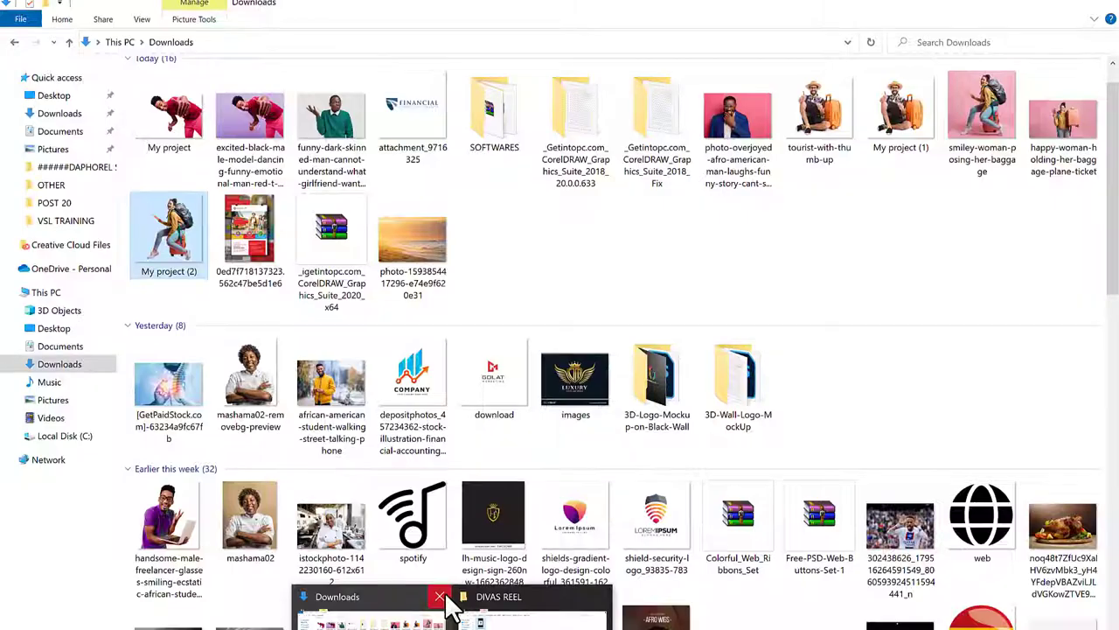
pyautogui.scroll(-5, 495, 589)
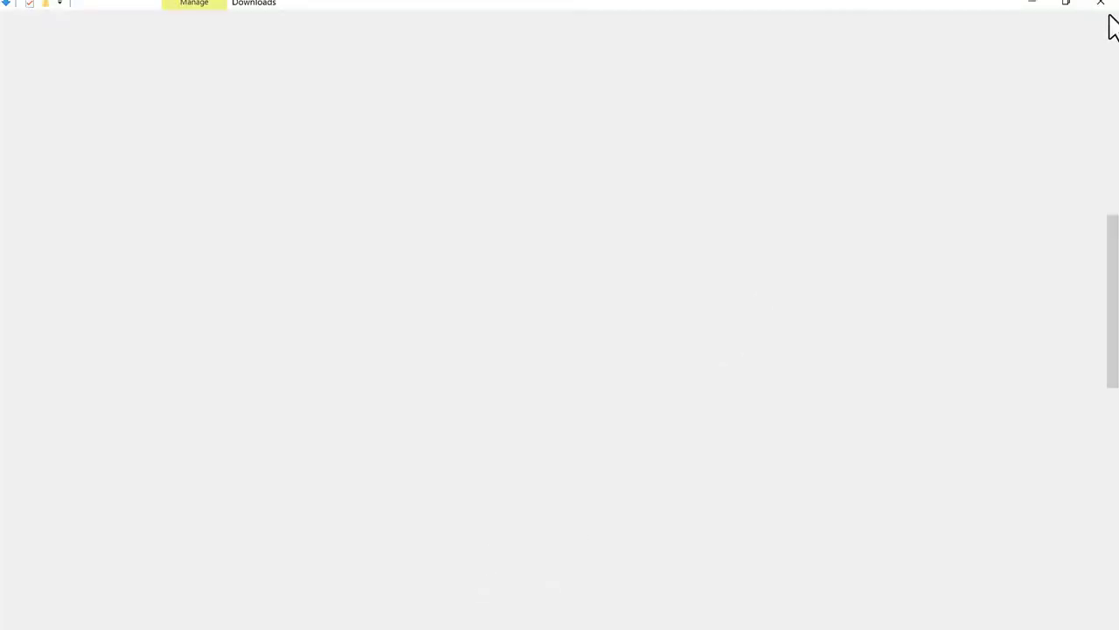
pyautogui.click(1105, 8)
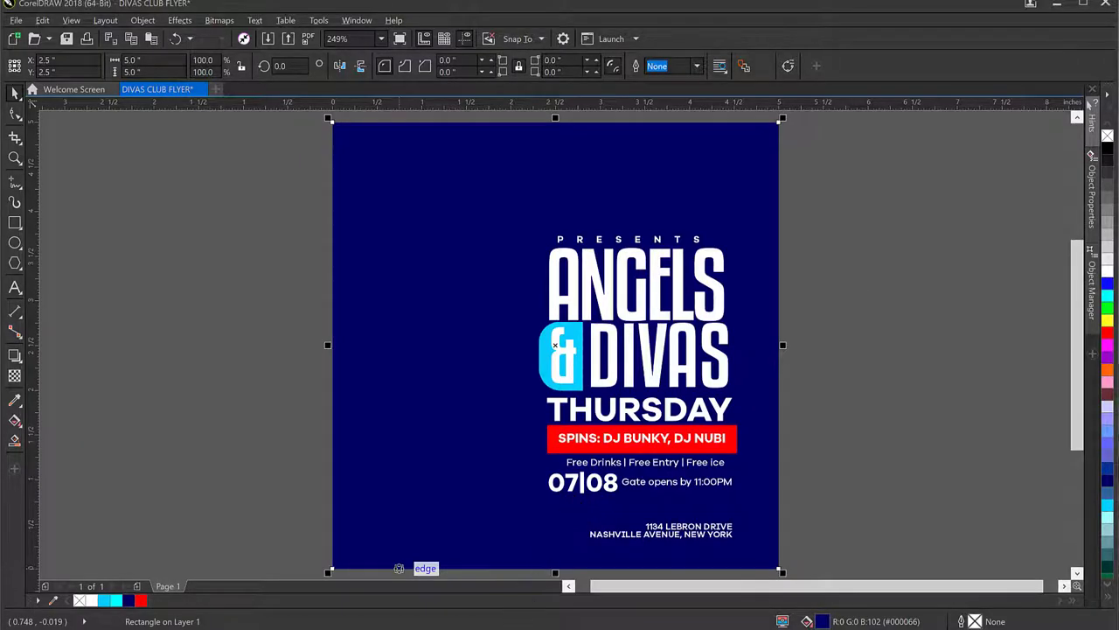
pyautogui.hotkey('alt', 'Tab')
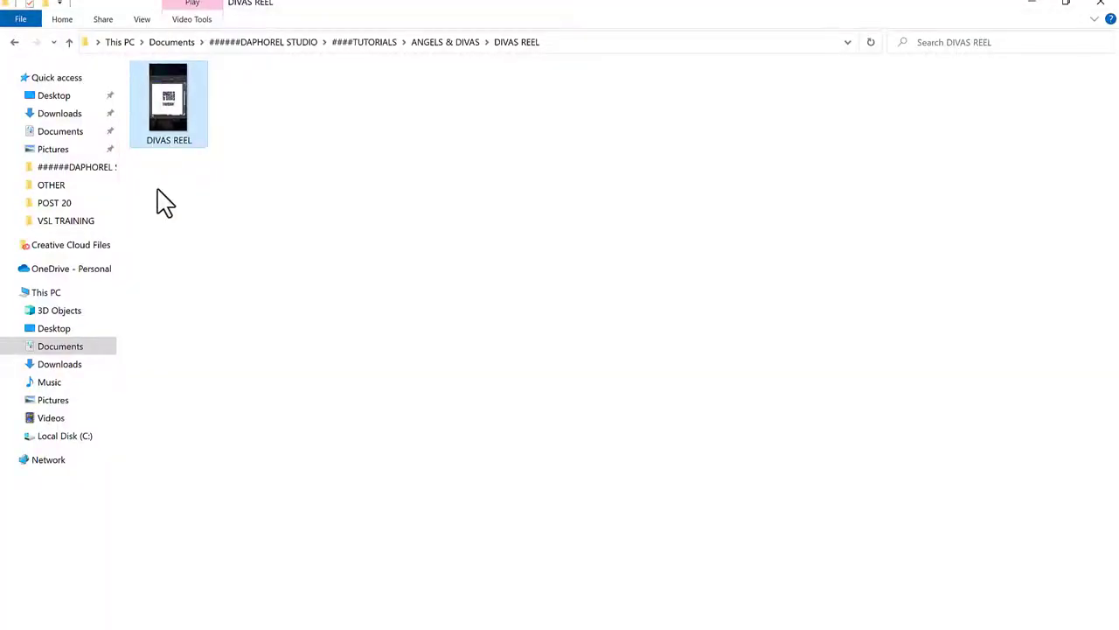
# - Open RESOURCE under ANGELS & DIVAS and drag the Valot image onto the flyer
pyautogui.click(445, 44)
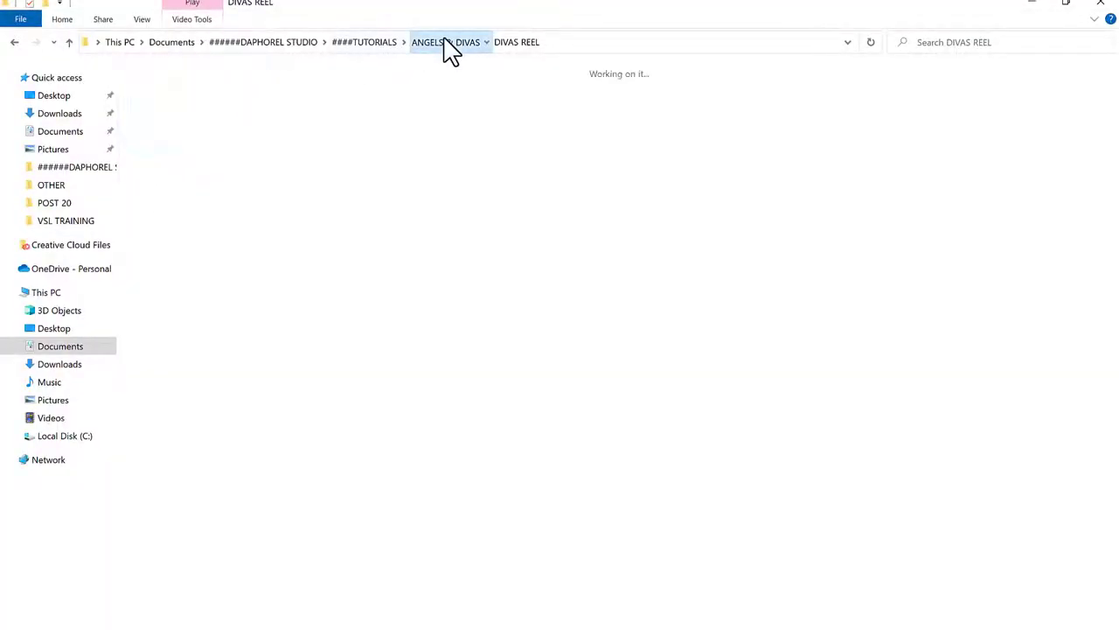
pyautogui.doubleClick(253, 112)
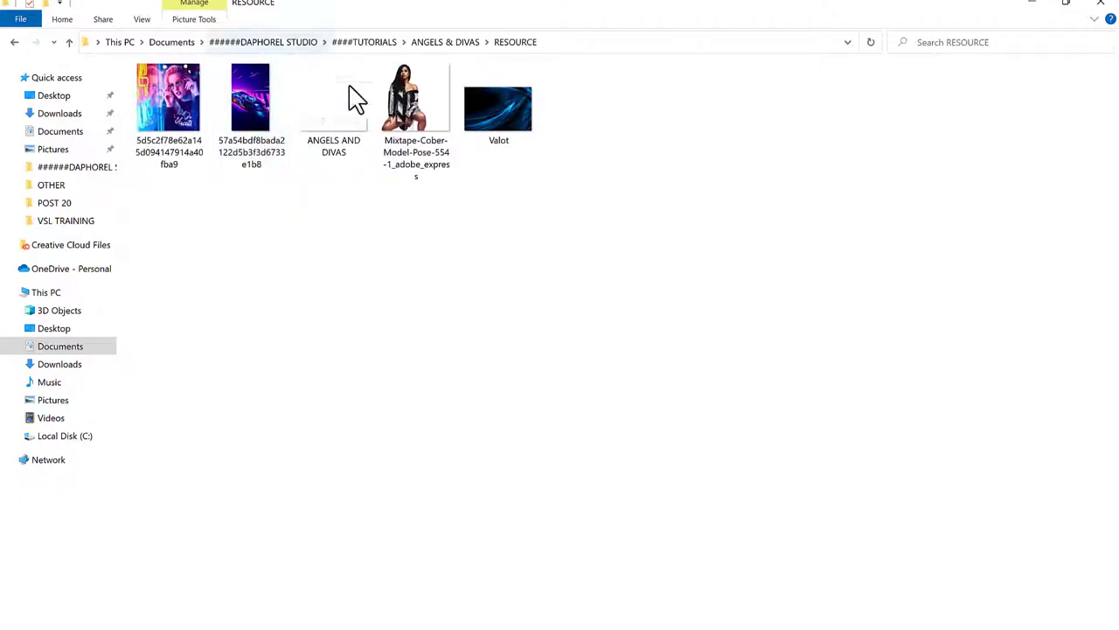
pyautogui.click(509, 106)
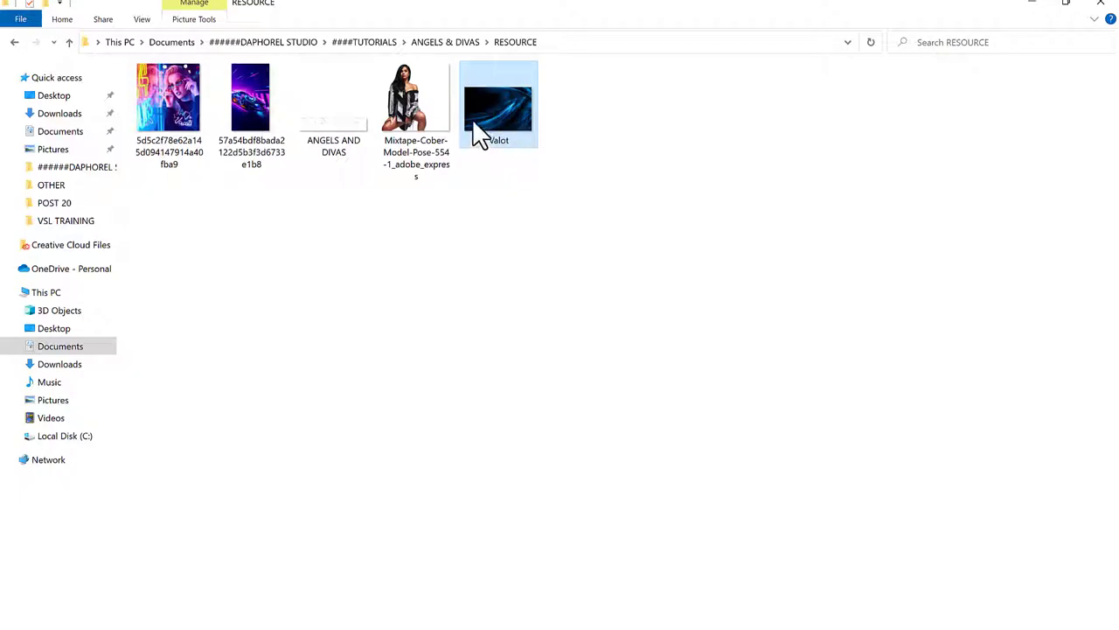
pyautogui.moveTo(485, 110); pyautogui.dragTo(134, 249)
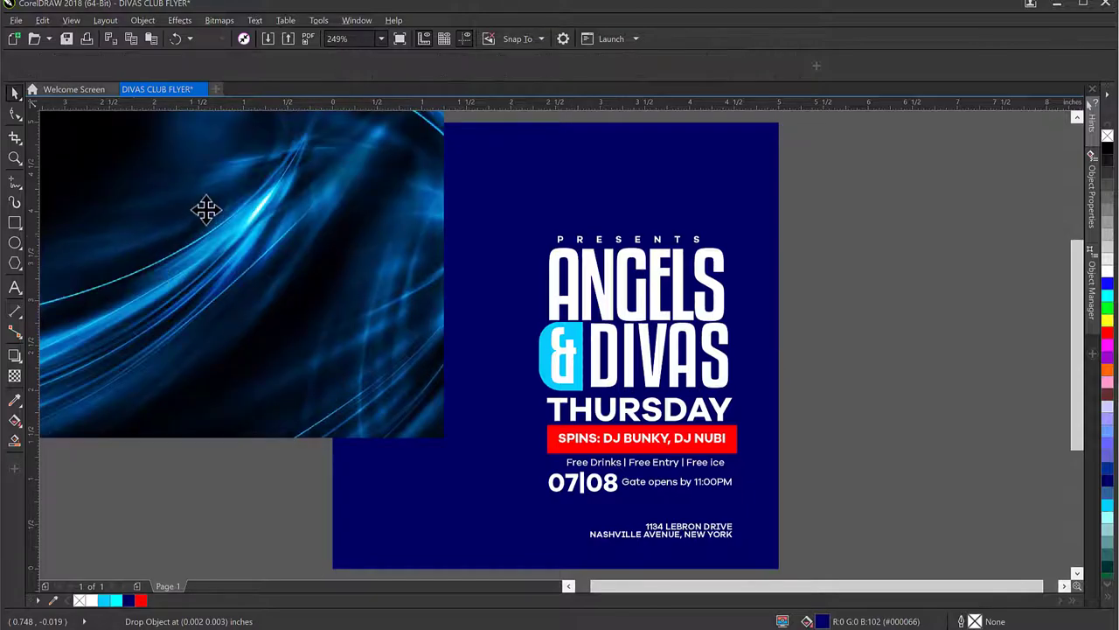
# - Drop and reposition the Valot image, then start and cancel a file import
pyautogui.moveTo(342, 295); pyautogui.dragTo(364, 316)
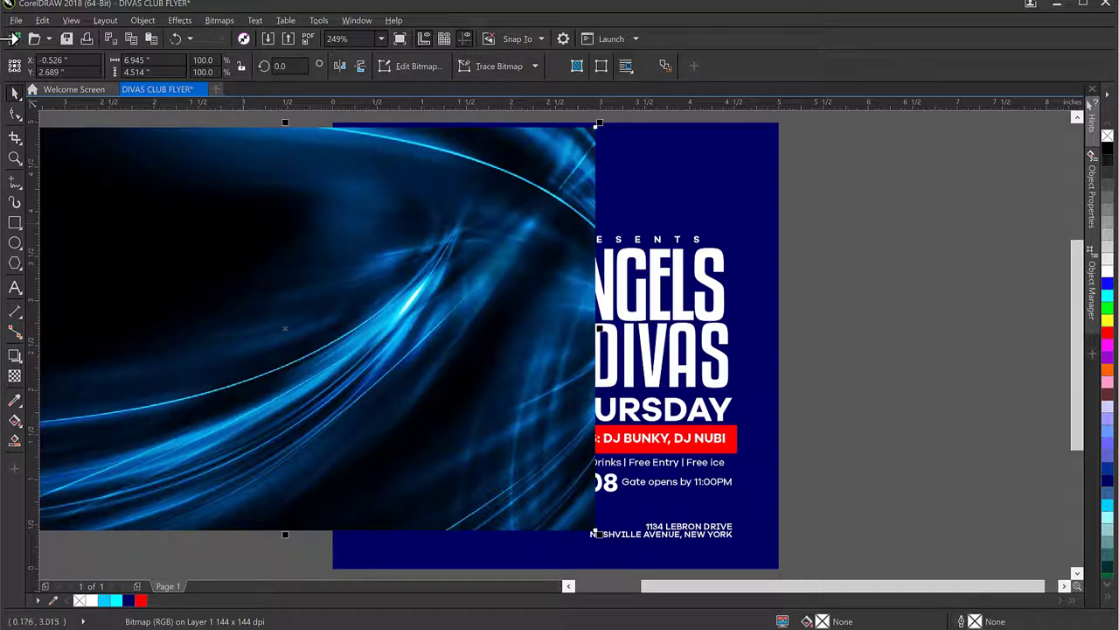
pyautogui.moveTo(287, 315); pyautogui.dragTo(303, 270)
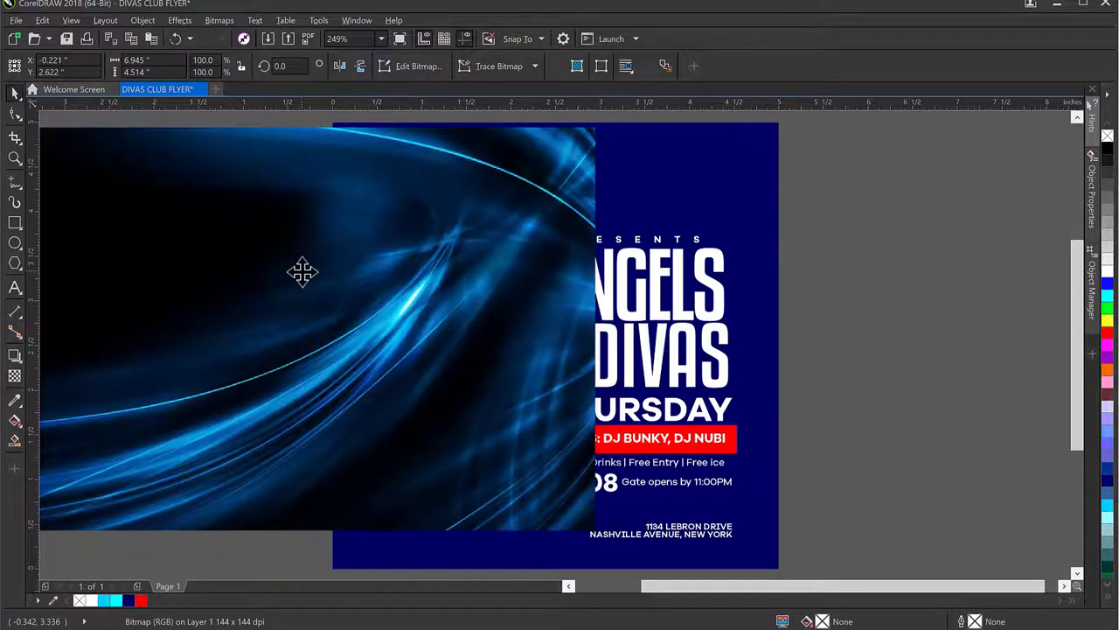
pyautogui.click(15, 20)
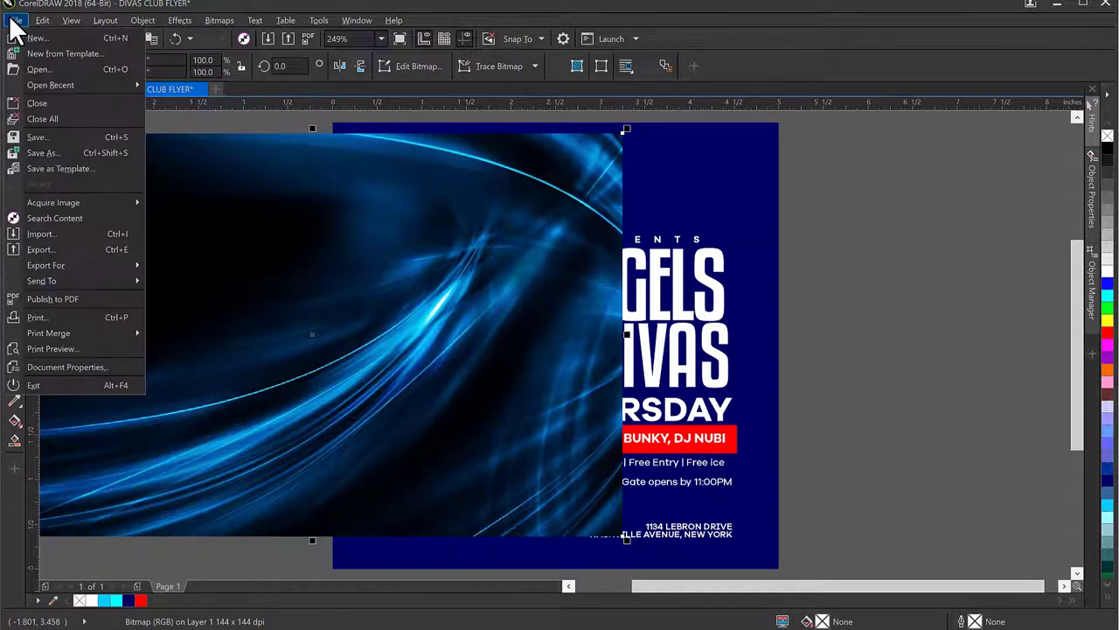
pyautogui.click(55, 234)
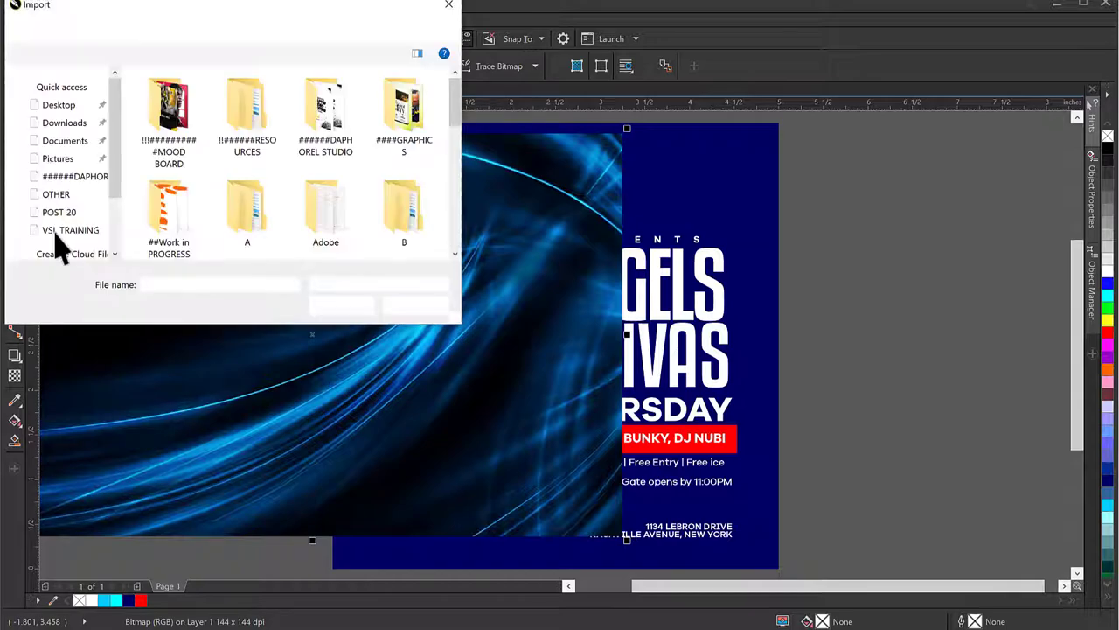
pyautogui.click(449, 5)
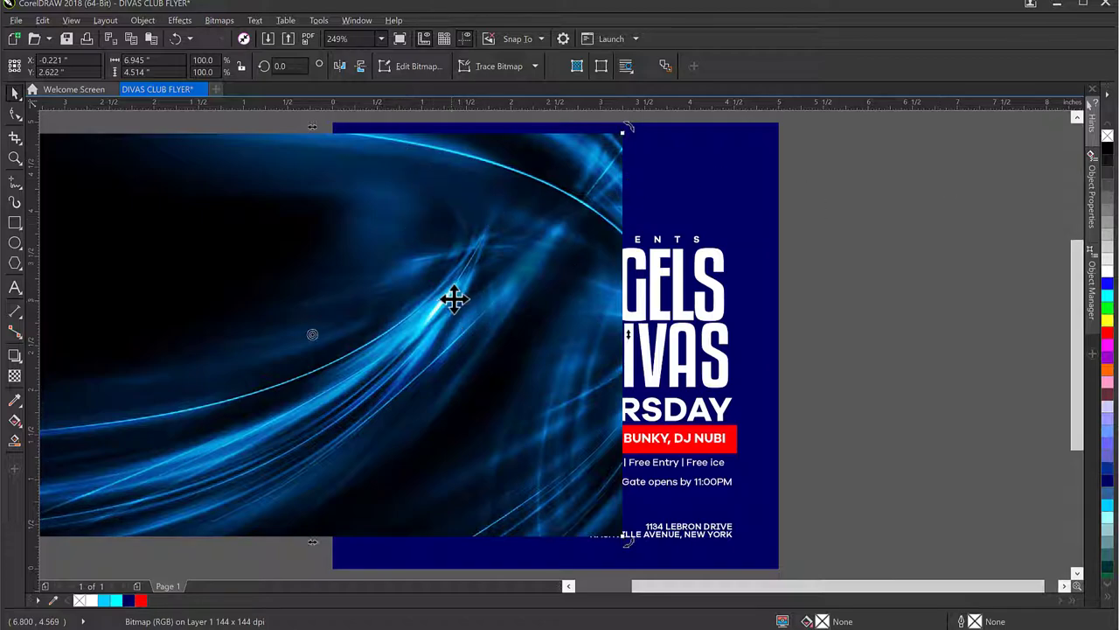
# - Delete that bitmap and drag Valot from RESOURCE onto the canvas again
pyautogui.press('Delete')
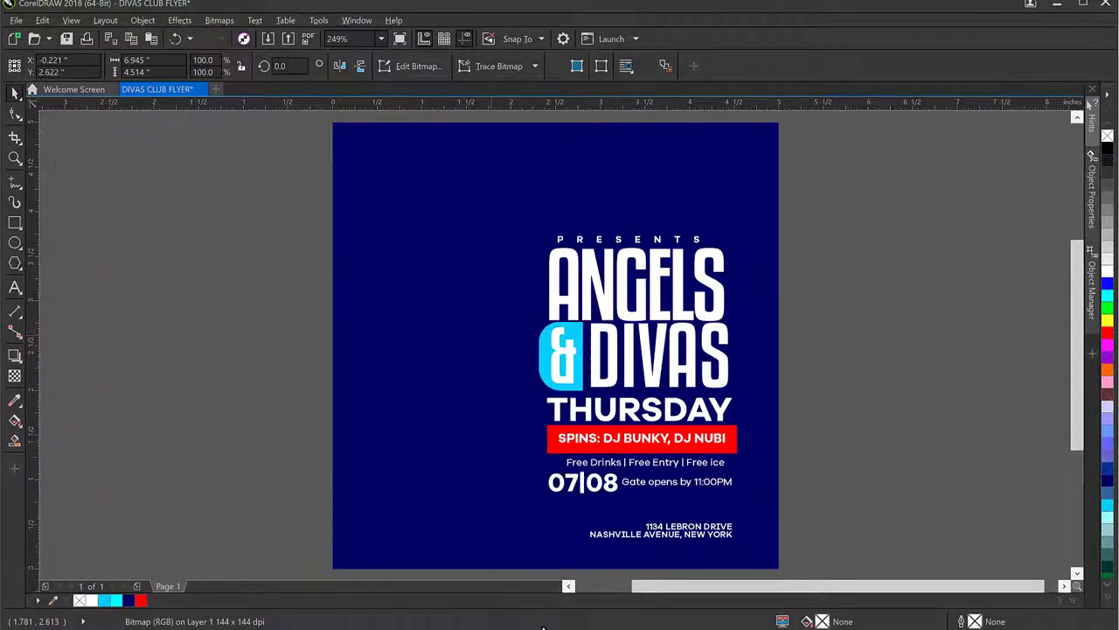
pyautogui.hotkey('alt', 'Tab')
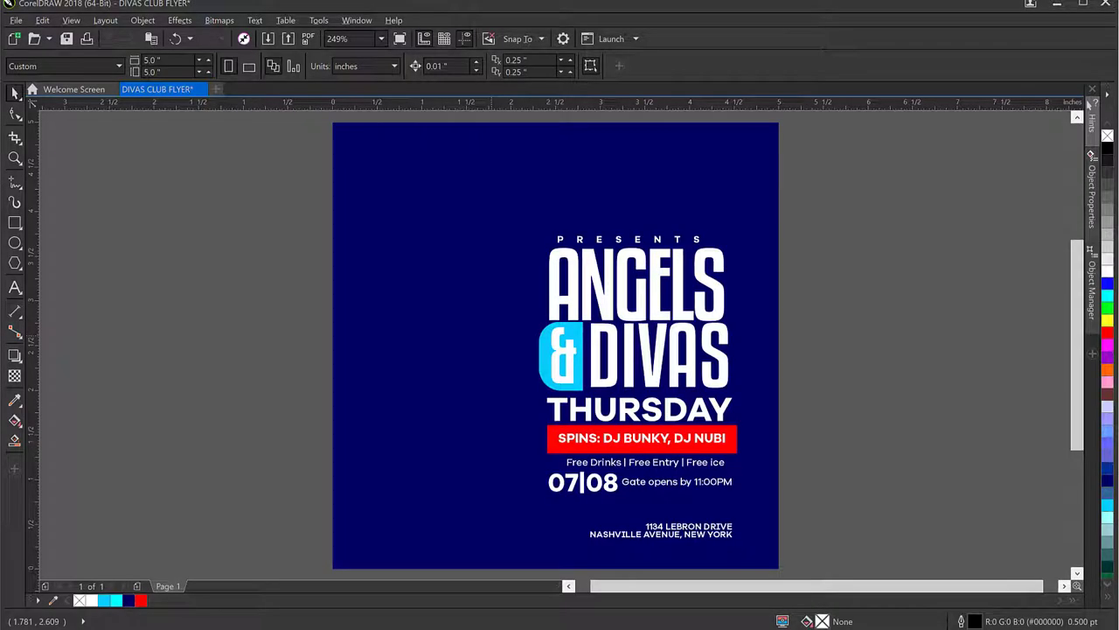
pyautogui.moveTo(498, 110); pyautogui.dragTo(227, 320)
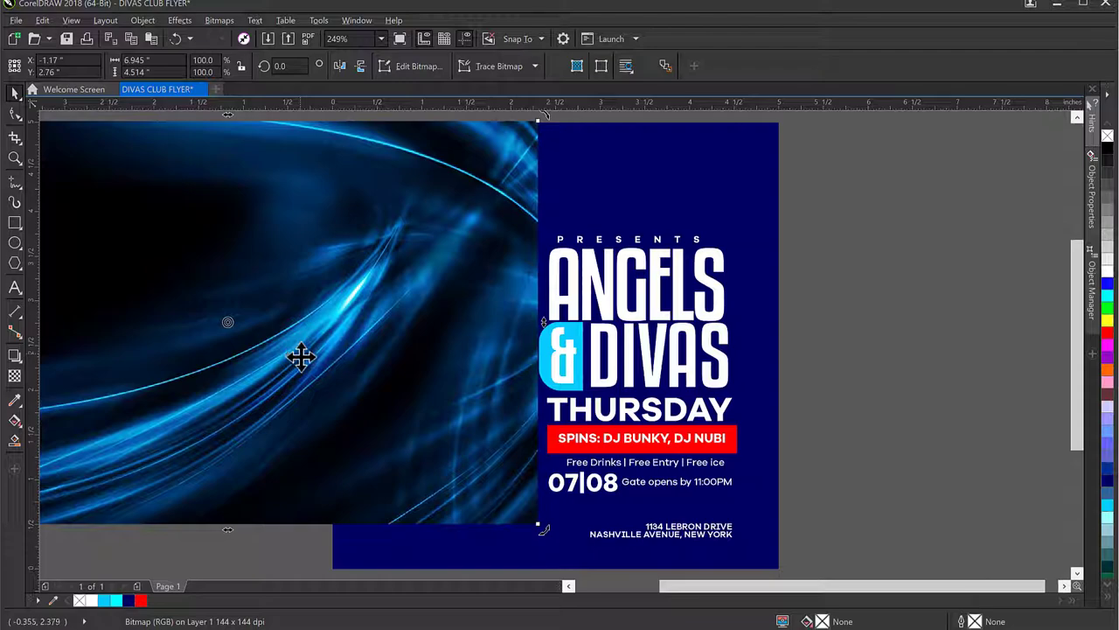
pyautogui.scroll(-2, 451, 330)
# - Mirror the light-streak image vertically, after undoing a trial rotation
pyautogui.click(430, 328)
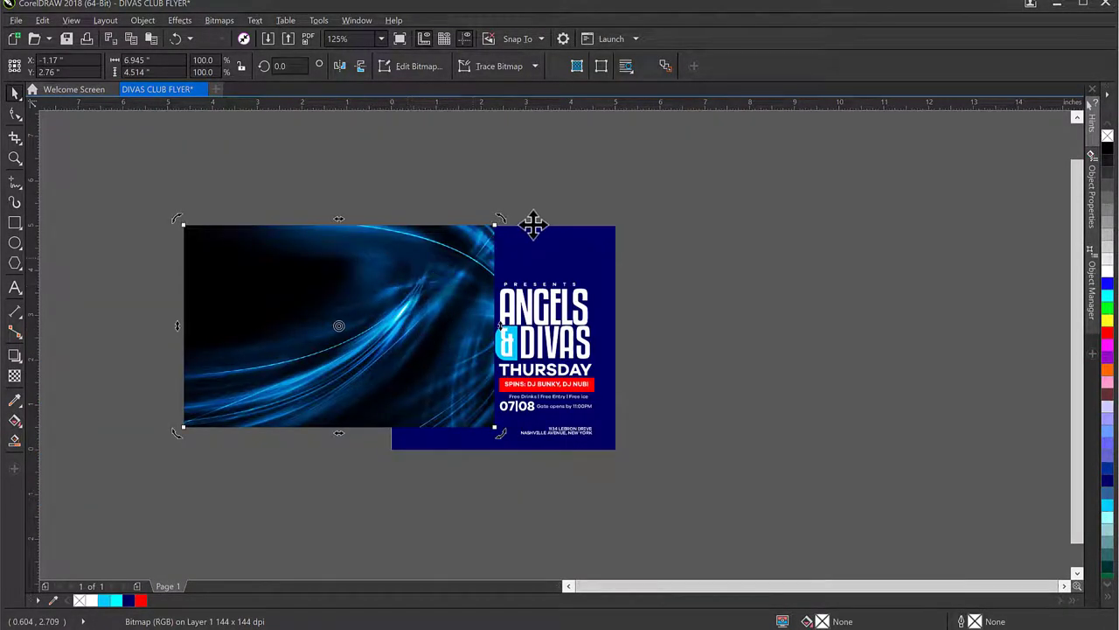
pyautogui.moveTo(506, 221)
pyautogui.mouseDown()
pyautogui.moveTo(490, 377)
pyautogui.moveTo(201, 400)
pyautogui.moveTo(171, 366)
pyautogui.moveTo(203, 414)
pyautogui.mouseUp()
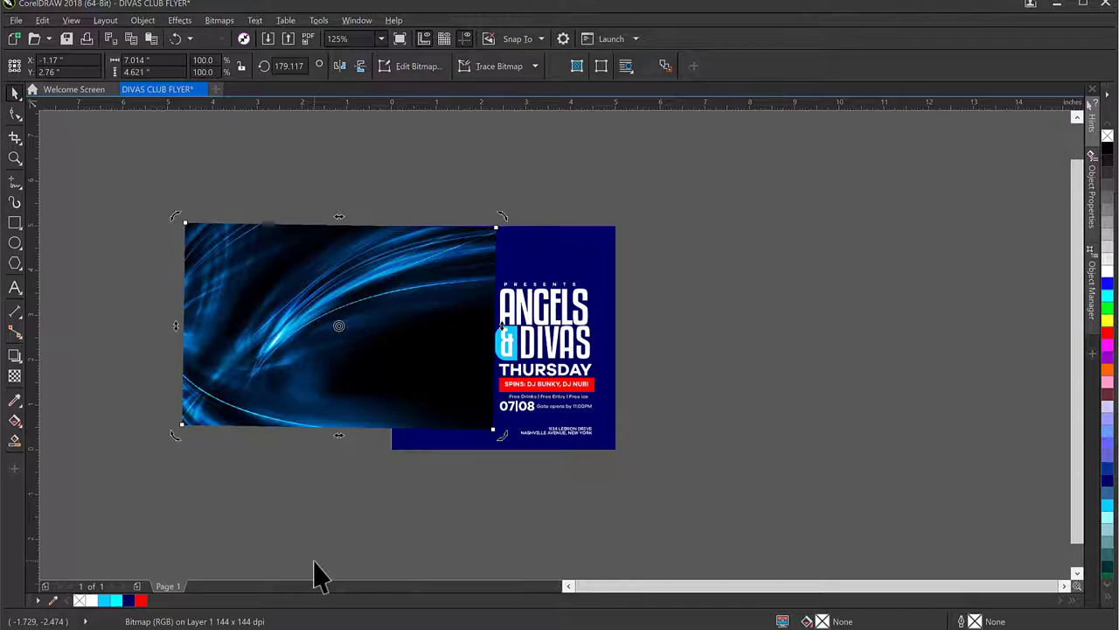
pyautogui.hotkey('ctrl', 'z')
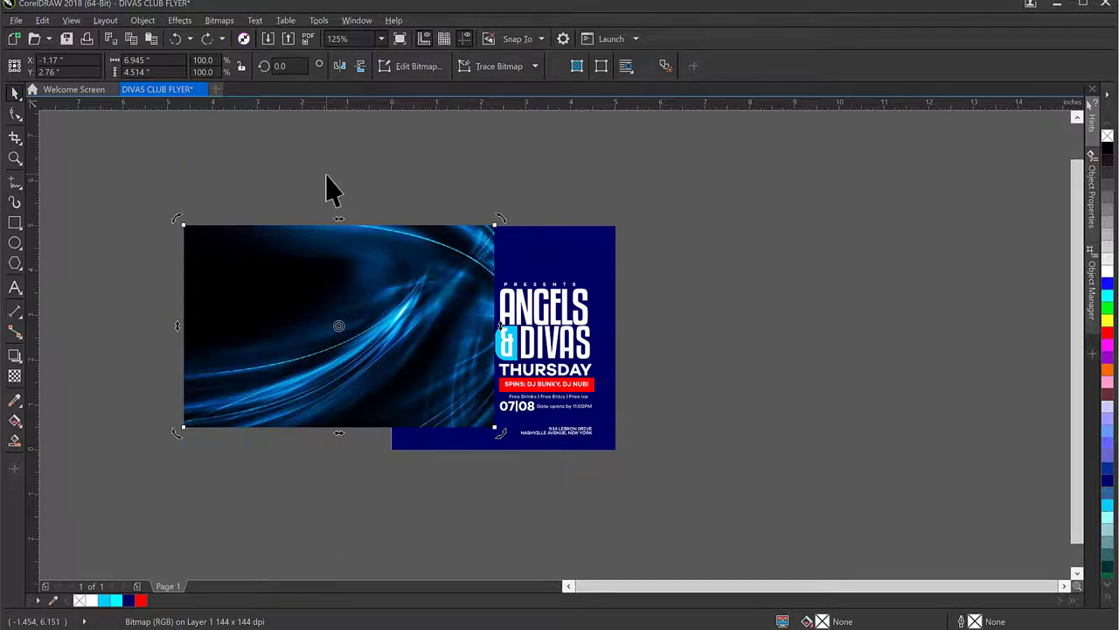
pyautogui.click(354, 68)
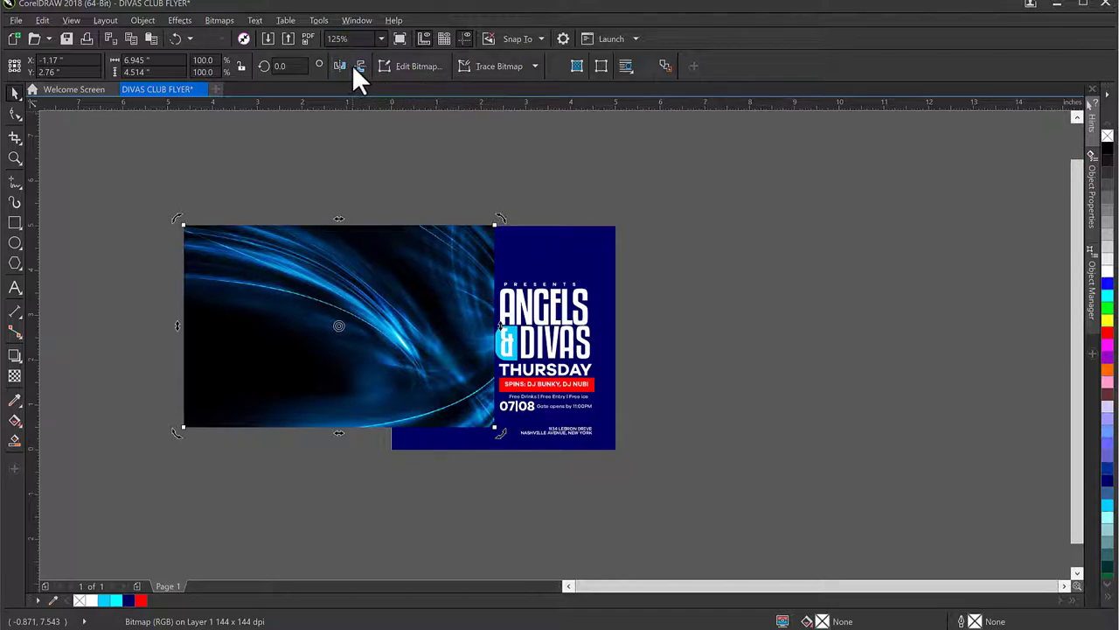
pyautogui.click(358, 67)
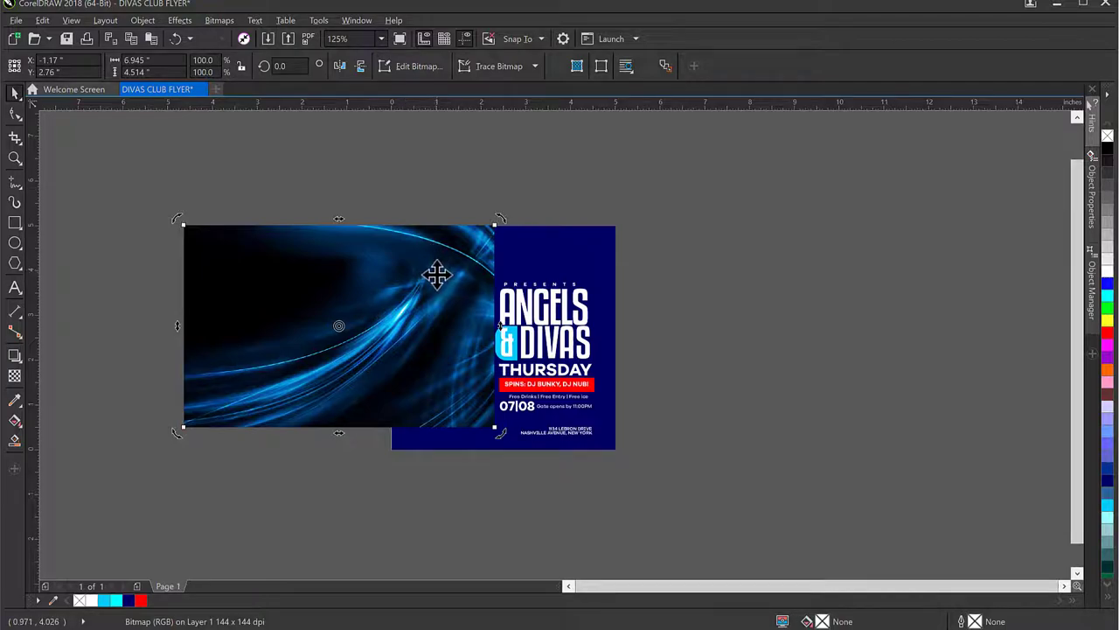
# - Move the flipped image right so it covers nearly the whole flyer
pyautogui.moveTo(438, 278); pyautogui.dragTo(565, 278)
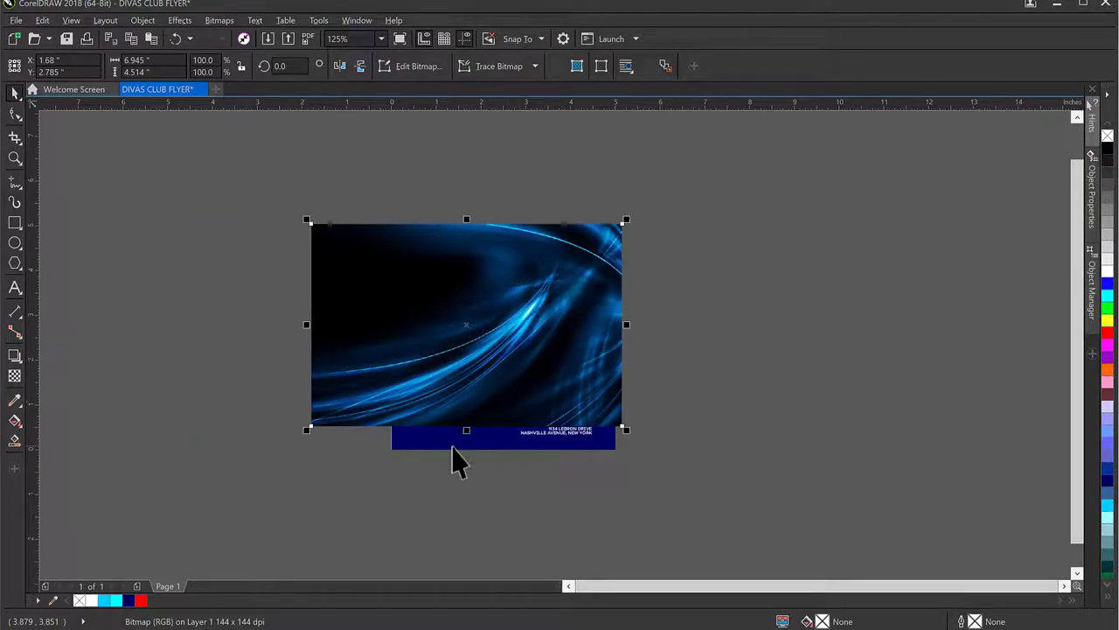
pyautogui.scroll(2, 466, 304)
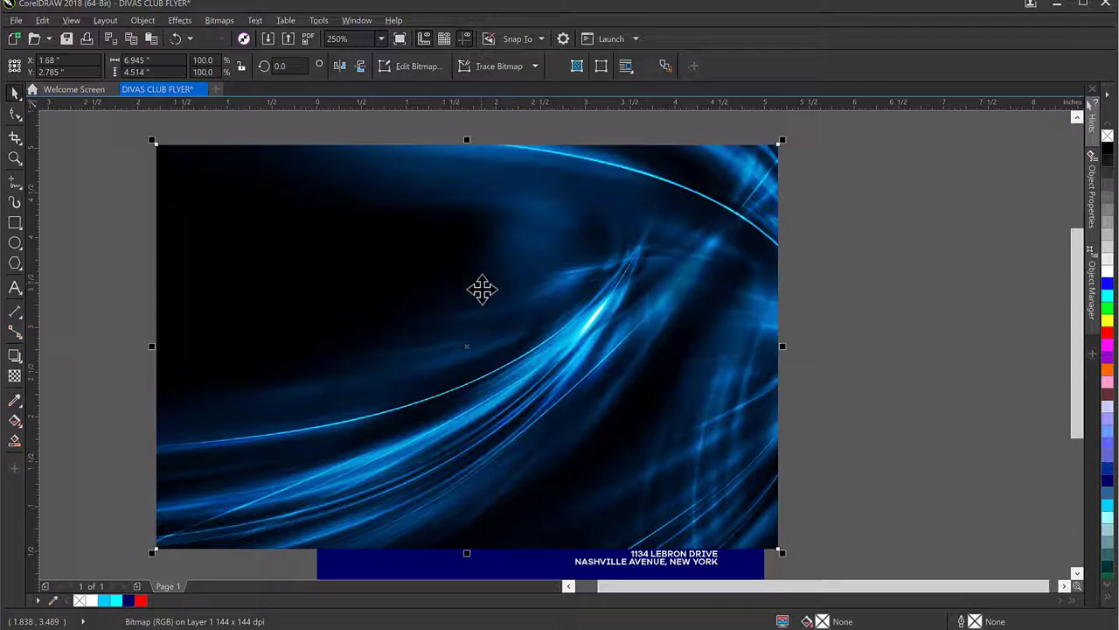
pyautogui.click(482, 313)
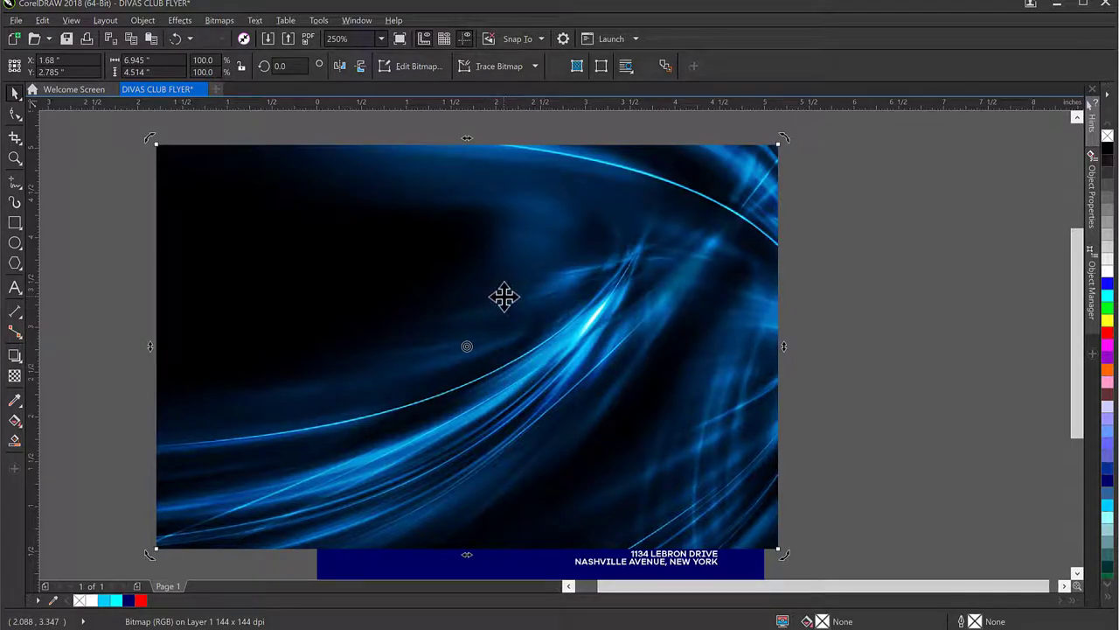
pyautogui.click(517, 317)
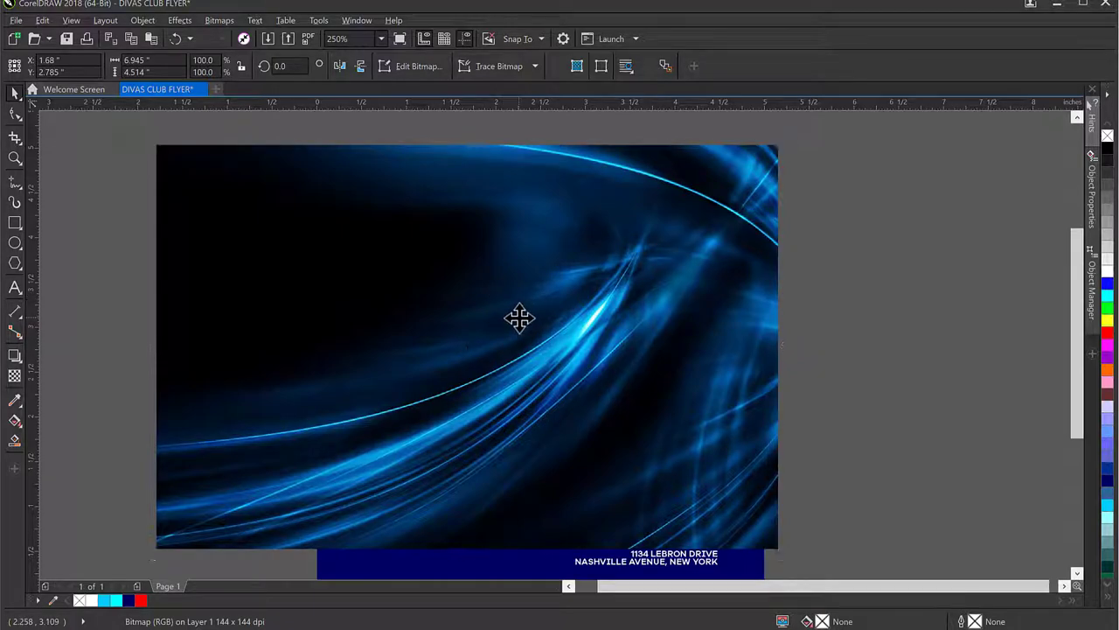
pyautogui.scroll(-2, 521, 327)
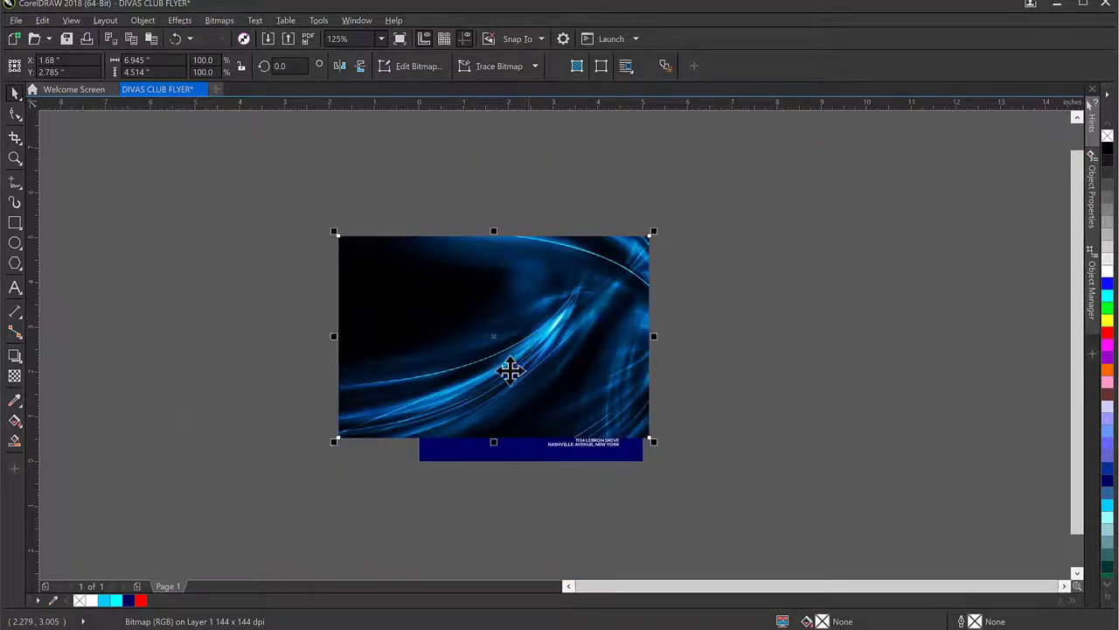
# - Start a linear transparency fade on the streak image, undoing a stray fade and deletion
pyautogui.click(14, 378)
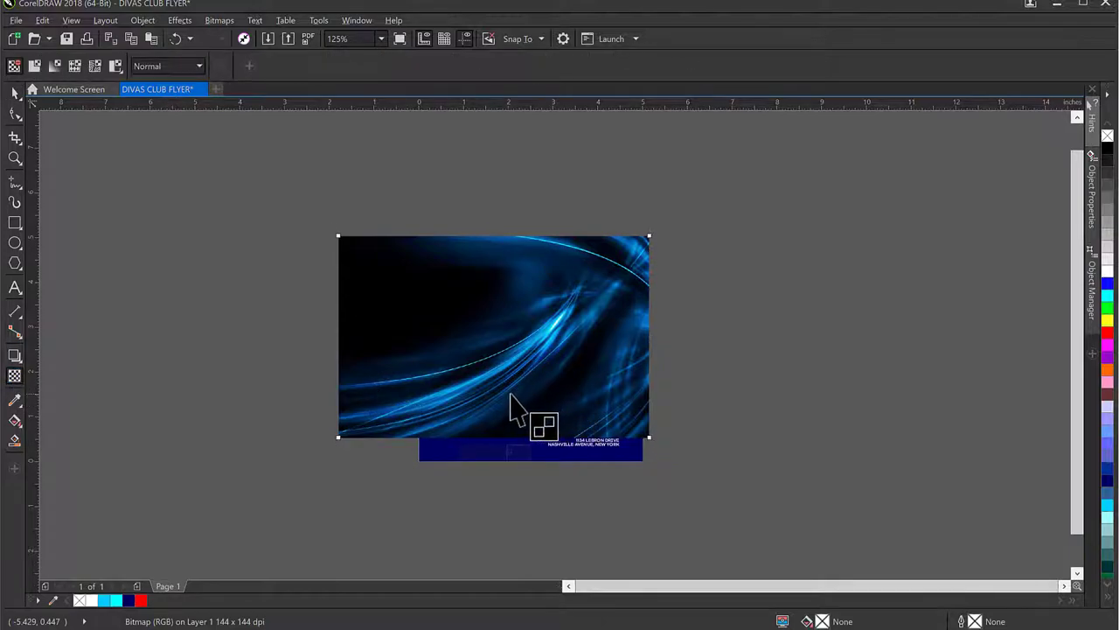
pyautogui.moveTo(504, 370); pyautogui.dragTo(502, 430)
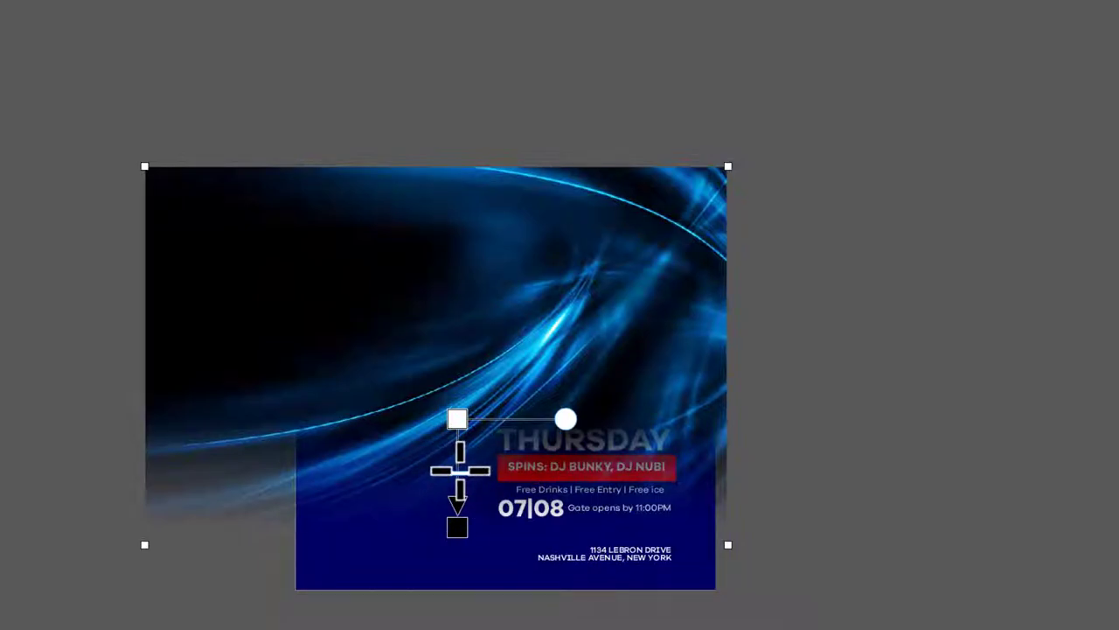
pyautogui.hotkey('ctrl', 'z')
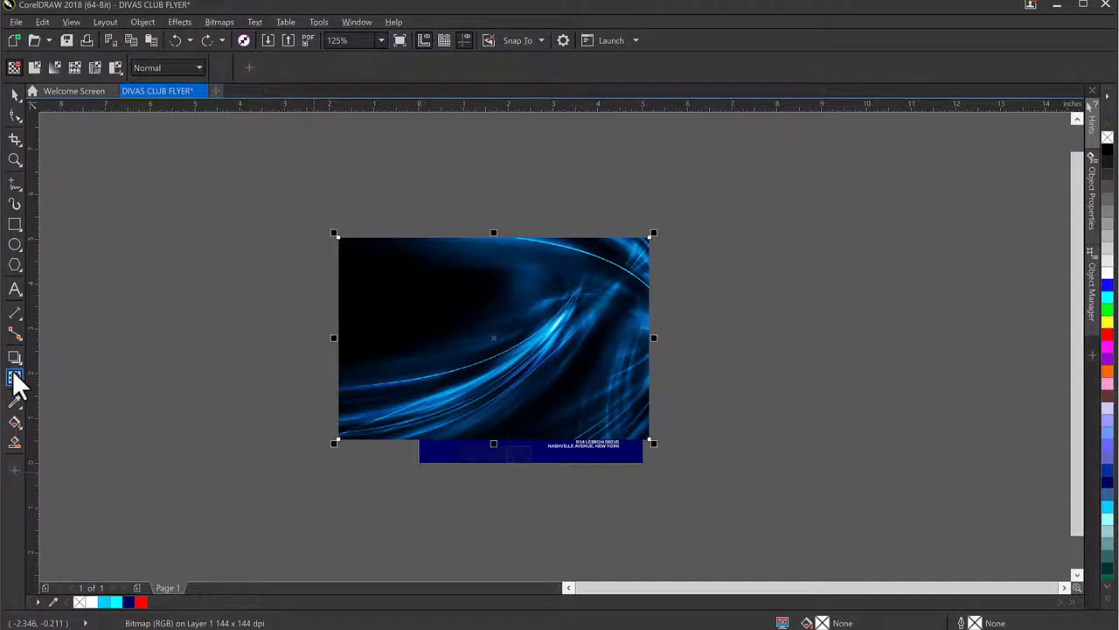
pyautogui.click(14, 379)
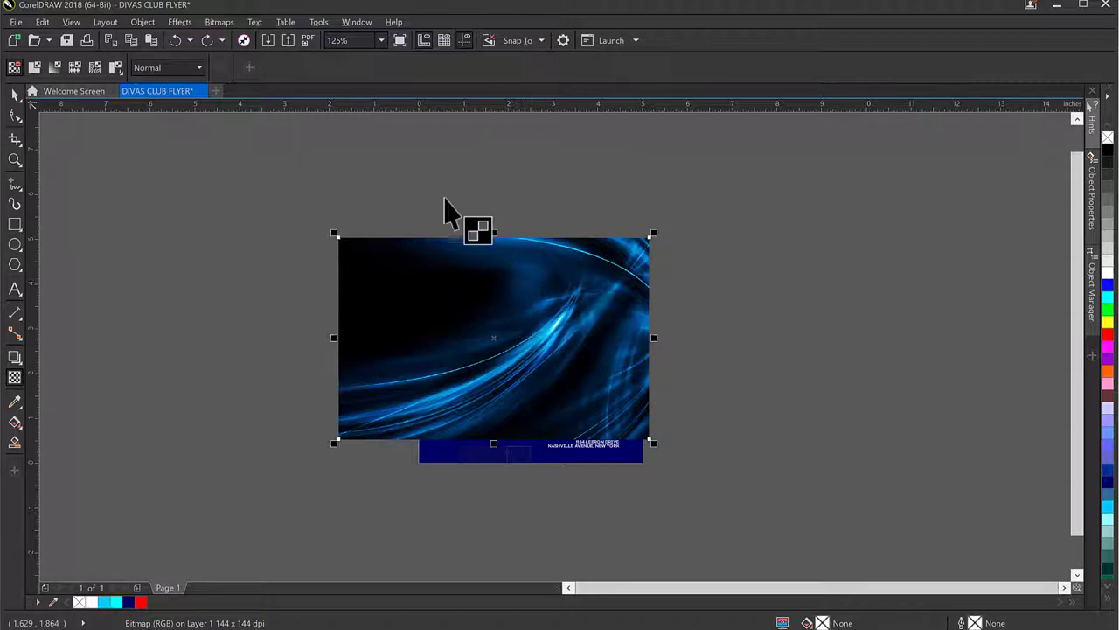
pyautogui.scroll(2, 518, 391)
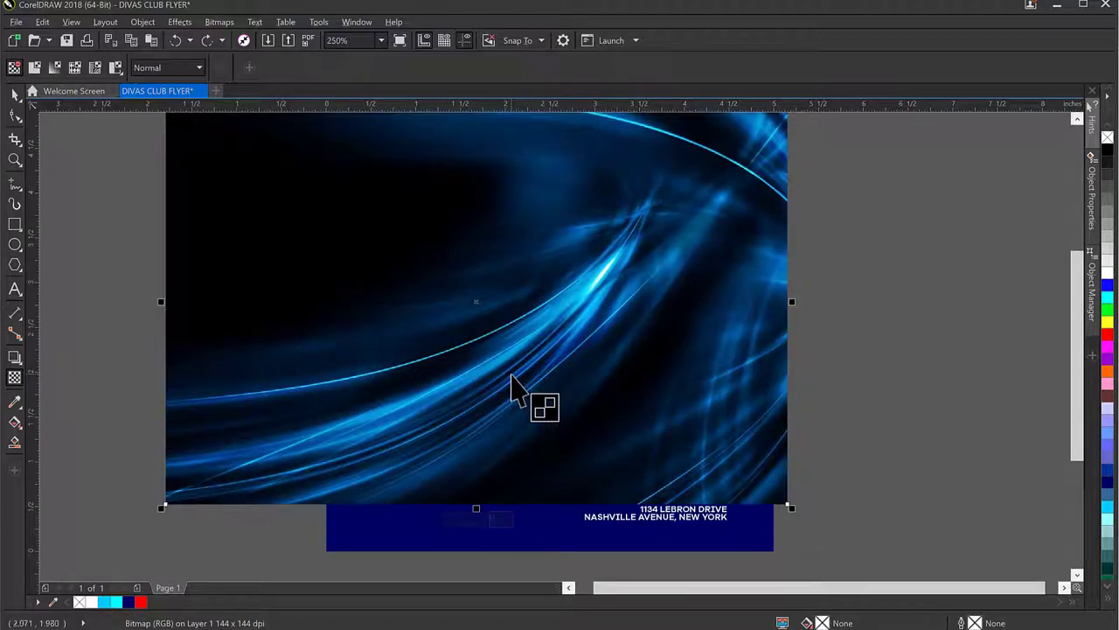
pyautogui.scroll(-2, 513, 389)
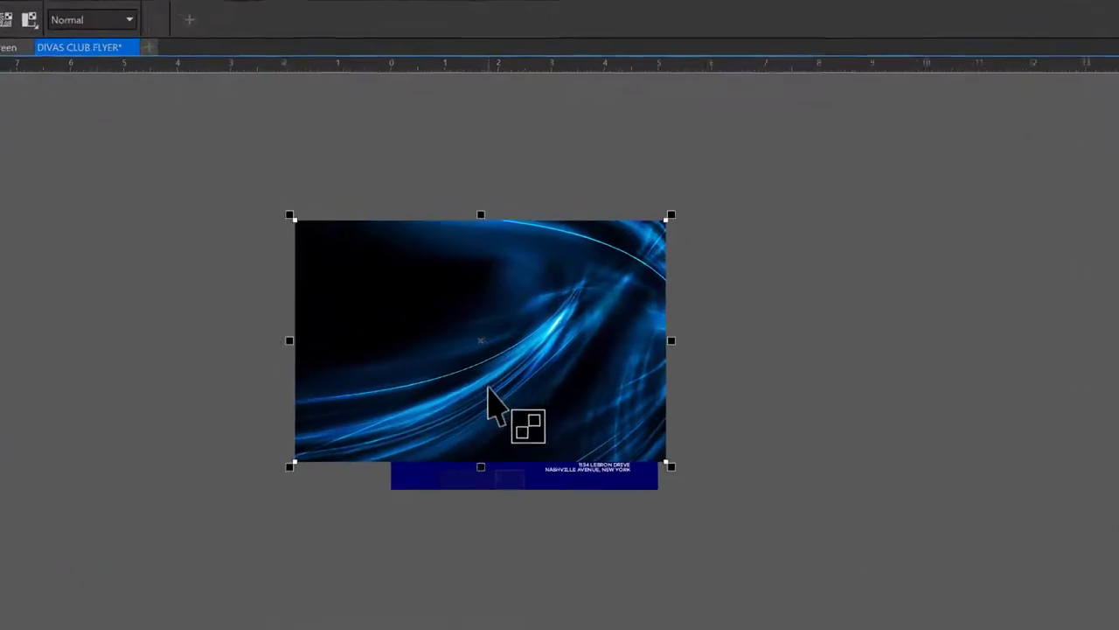
pyautogui.click(486, 472)
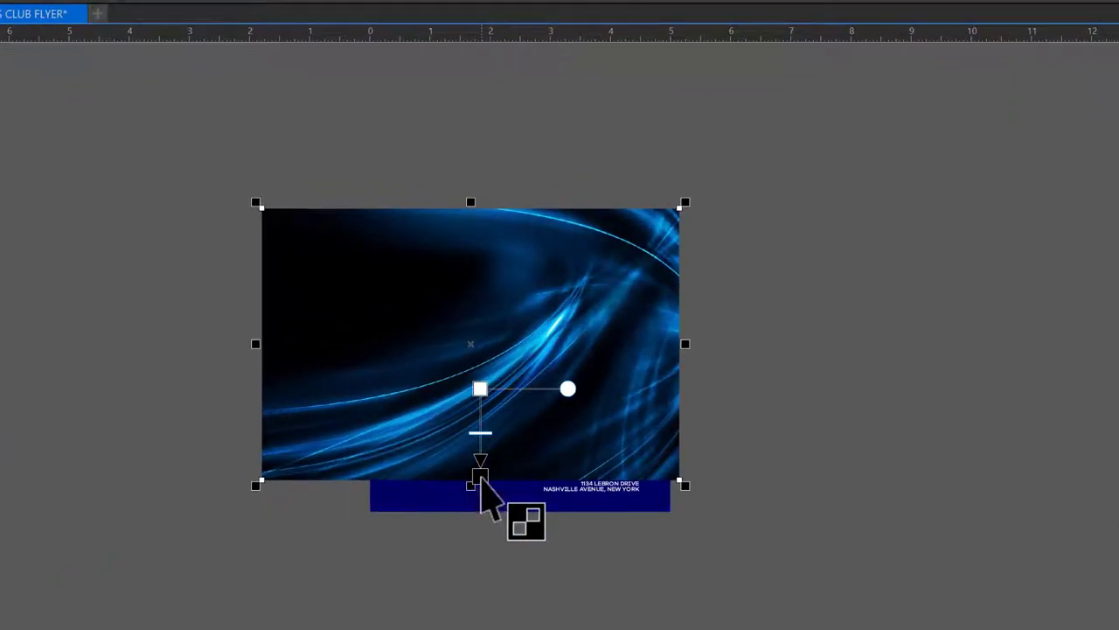
pyautogui.press('Delete')
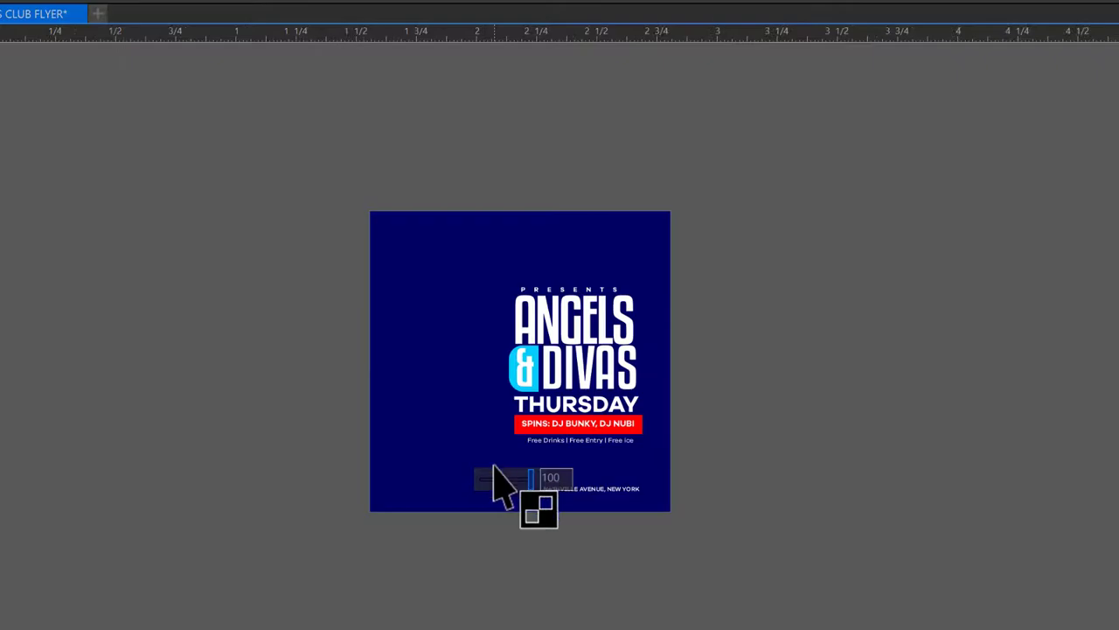
pyautogui.scroll(4, 495, 465)
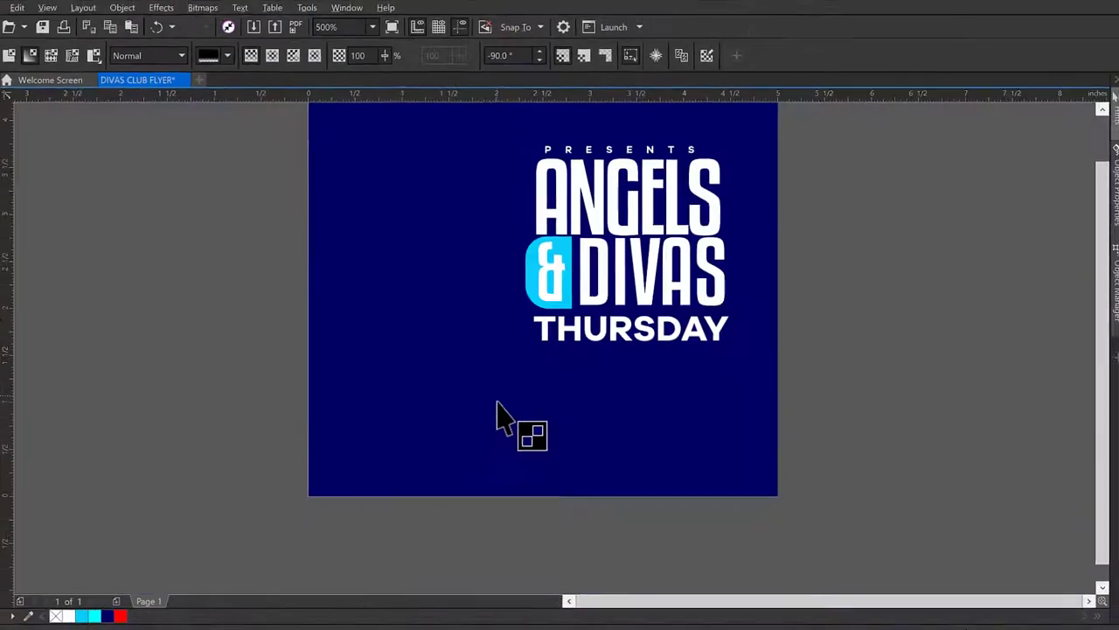
pyautogui.scroll(-3, 500, 415)
pyautogui.hotkey('ctrl', 'z')
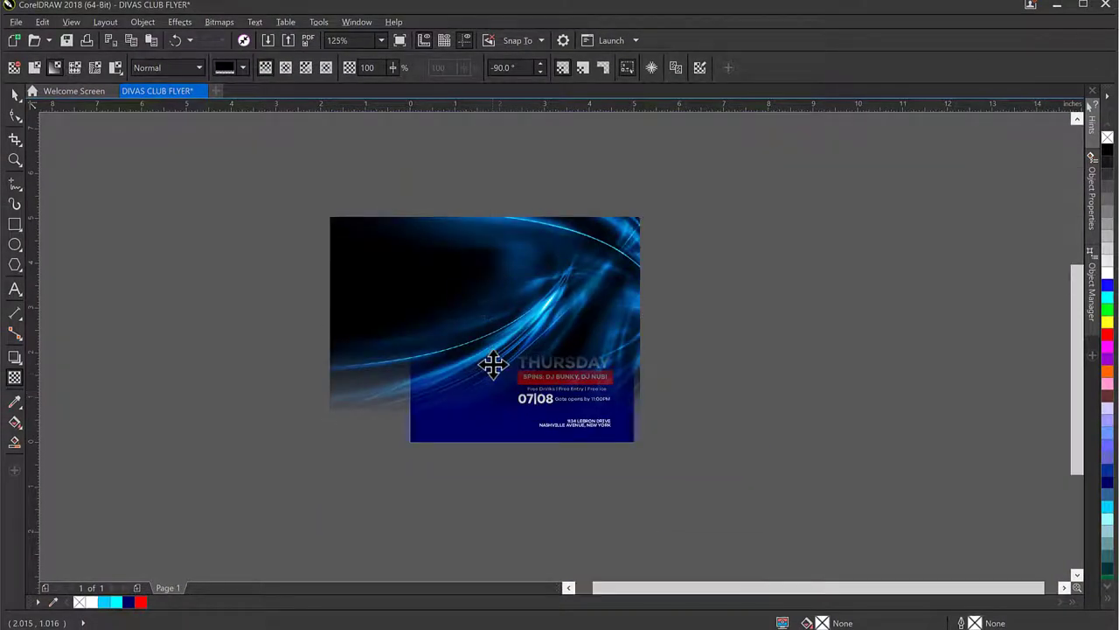
pyautogui.scroll(2, 493, 365)
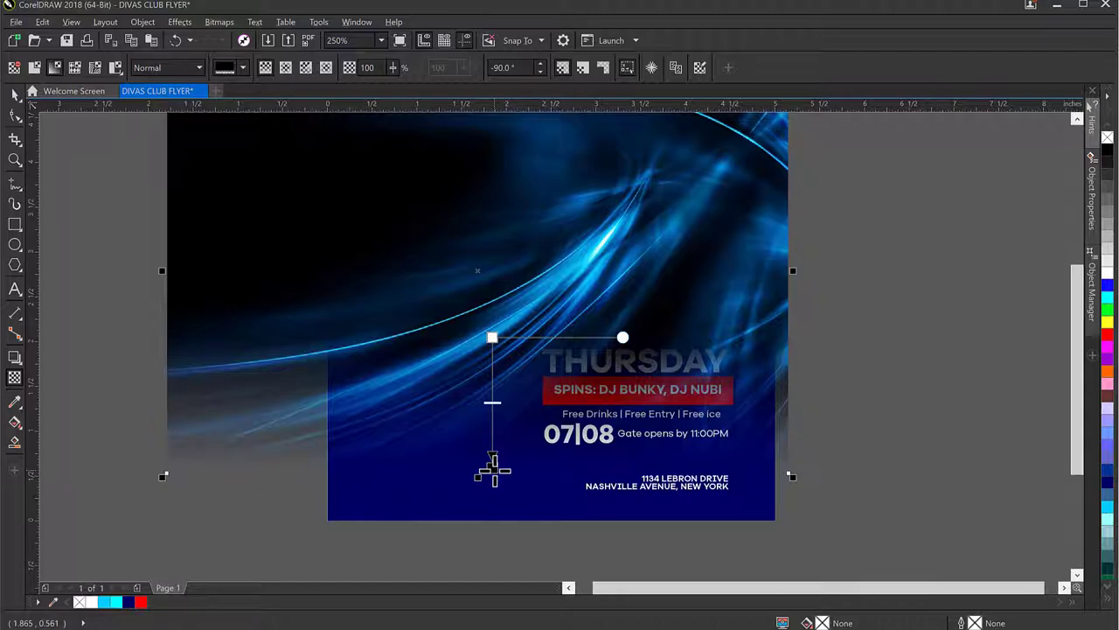
# - Raise the fade's end node and lower its start node so the lower text shows through
pyautogui.moveTo(493, 470); pyautogui.dragTo(493, 450)
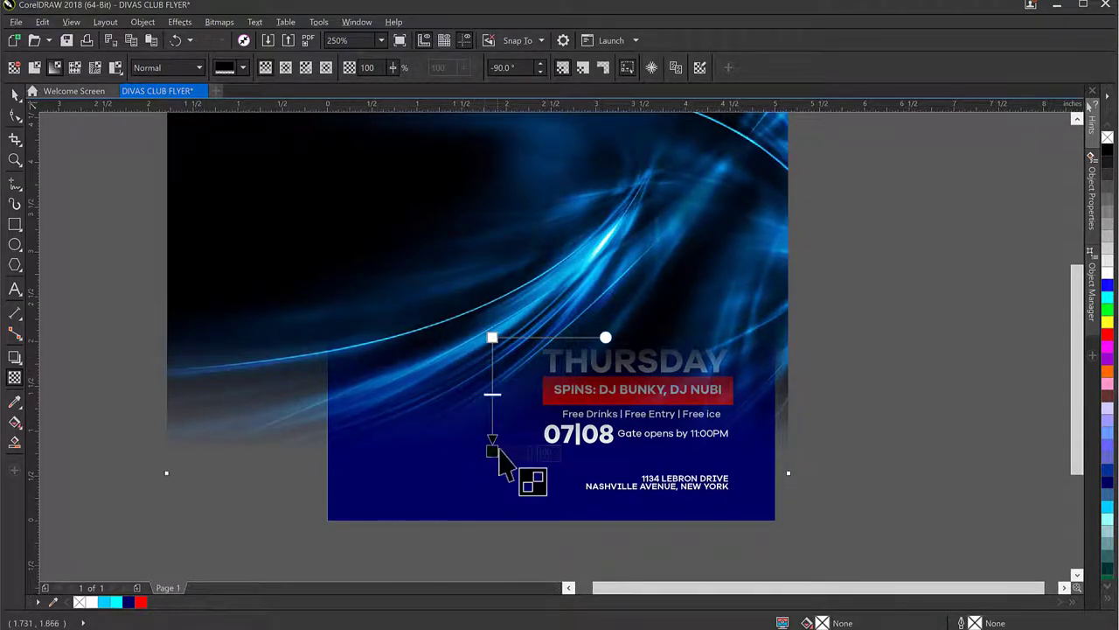
pyautogui.moveTo(492, 453)
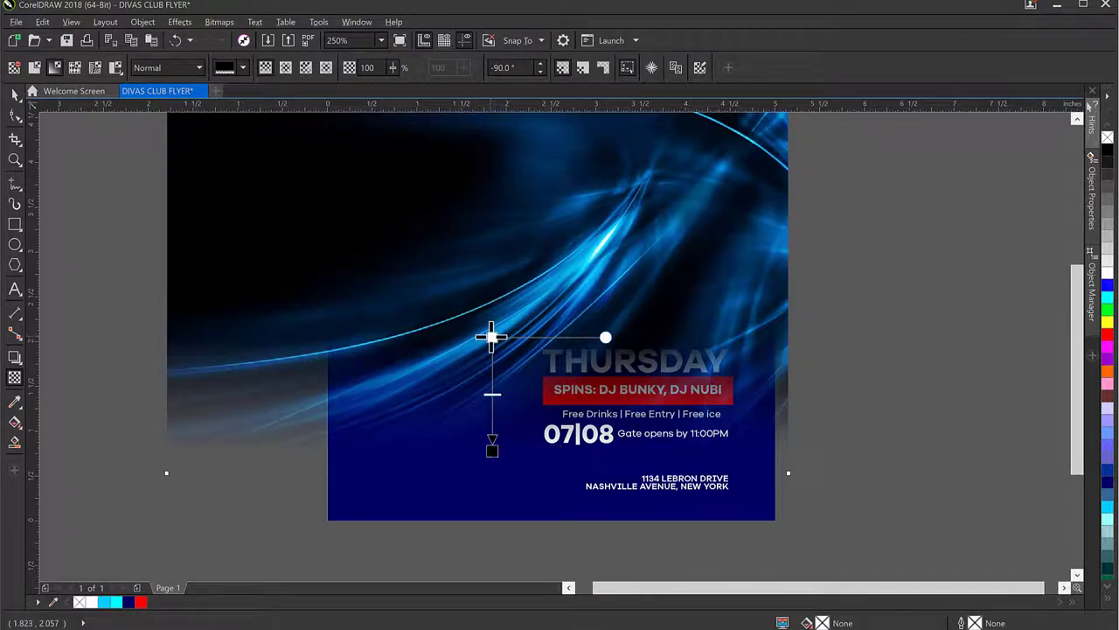
pyautogui.moveTo(491, 336); pyautogui.dragTo(492, 360)
pyautogui.click(495, 448)
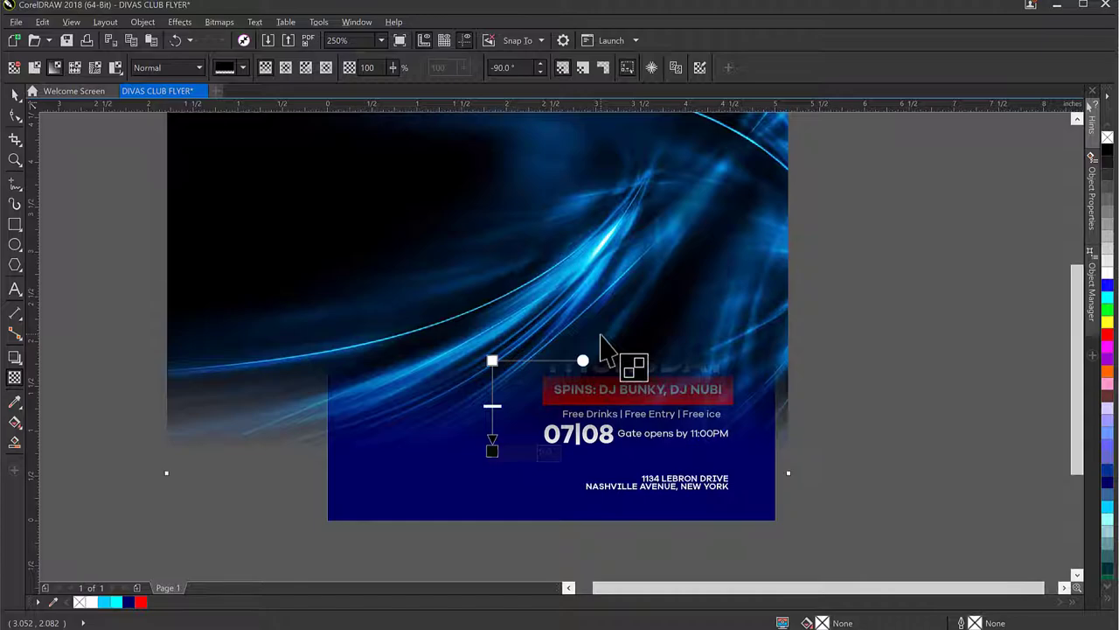
pyautogui.press('space')
pyautogui.scroll(-2, 624, 340)
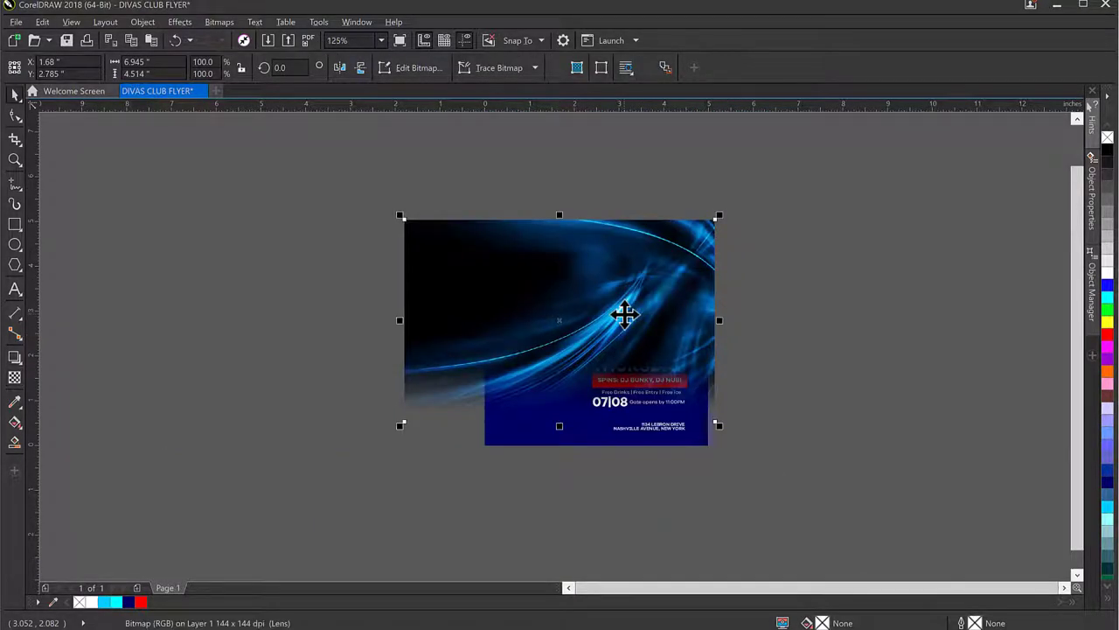
# - Nudge the faded streak image into its final position over the flyer
pyautogui.moveTo(624, 315)
pyautogui.mouseDown()
pyautogui.moveTo(594, 293)
pyautogui.moveTo(621, 299)
pyautogui.mouseUp()
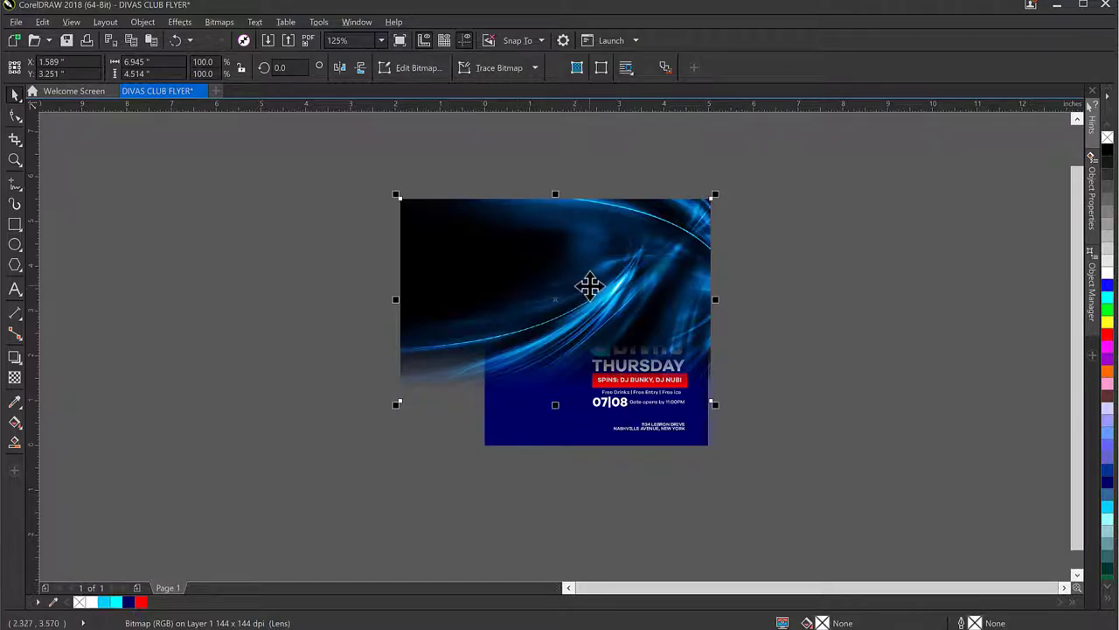
pyautogui.moveTo(588, 284); pyautogui.dragTo(596, 294)
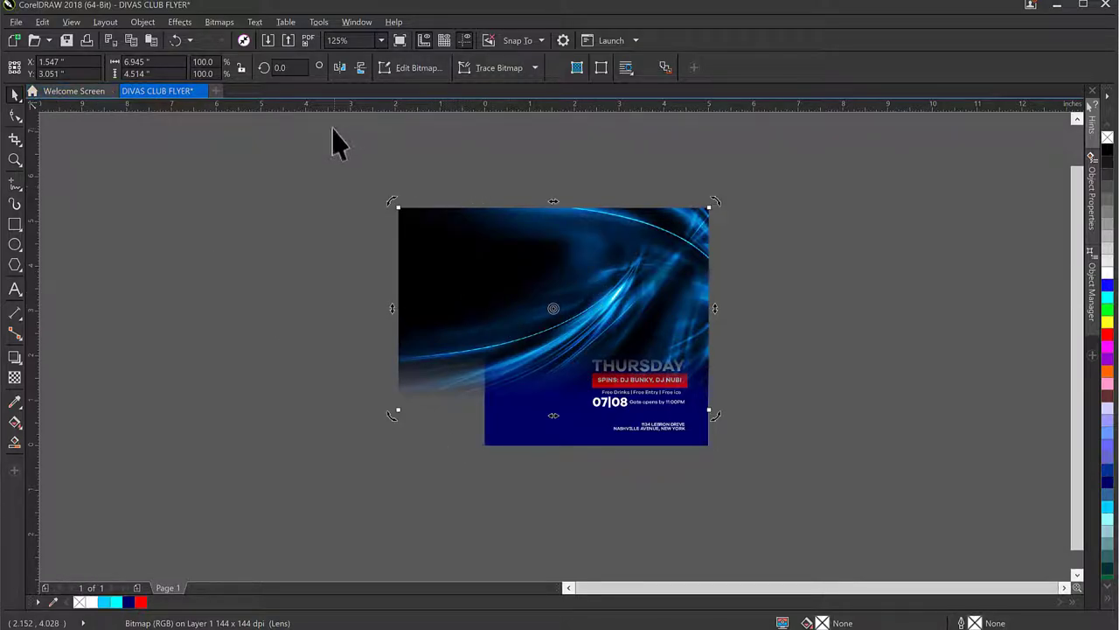
pyautogui.click(219, 23)
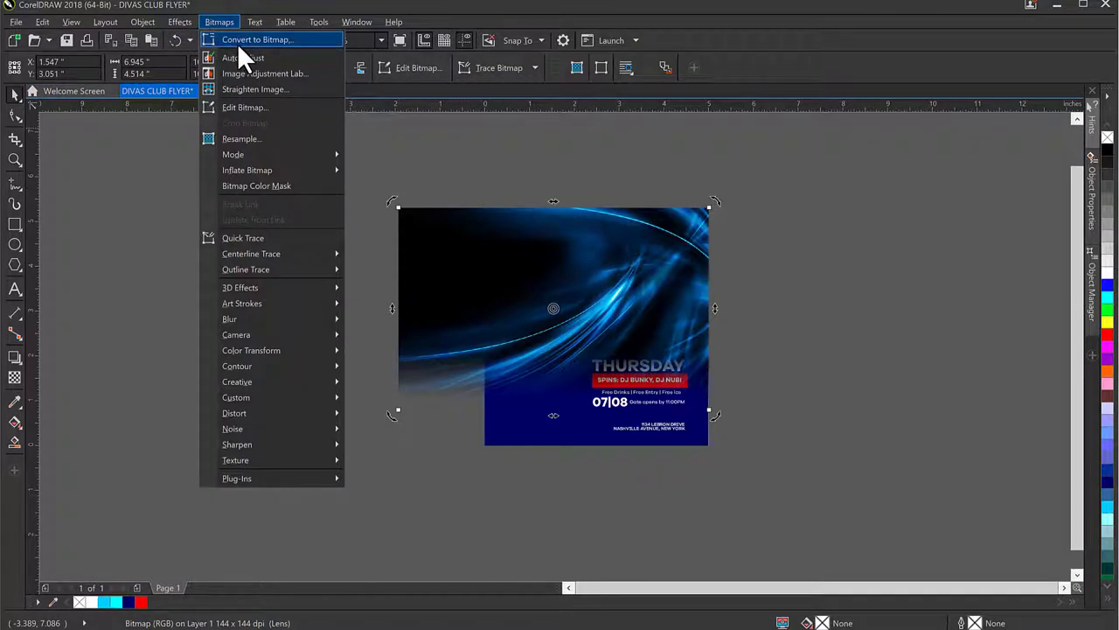
pyautogui.click(492, 185)
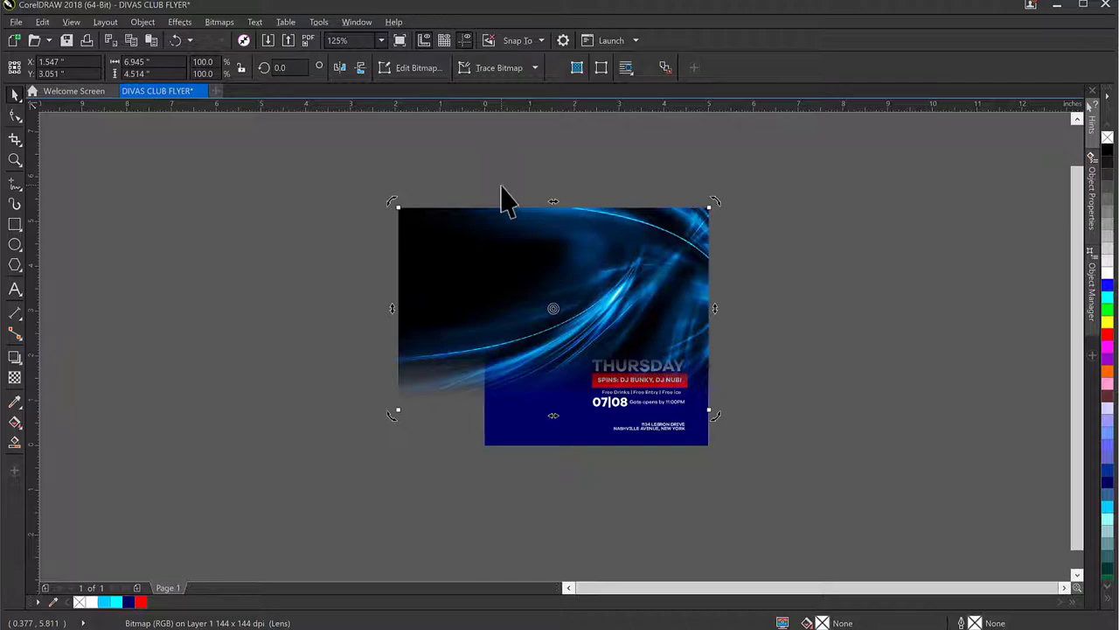
# - Convert the faded image to a 300 dpi transparent-background bitmap and move it beside the flyer
pyautogui.click(207, 24)
pyautogui.press('Return')
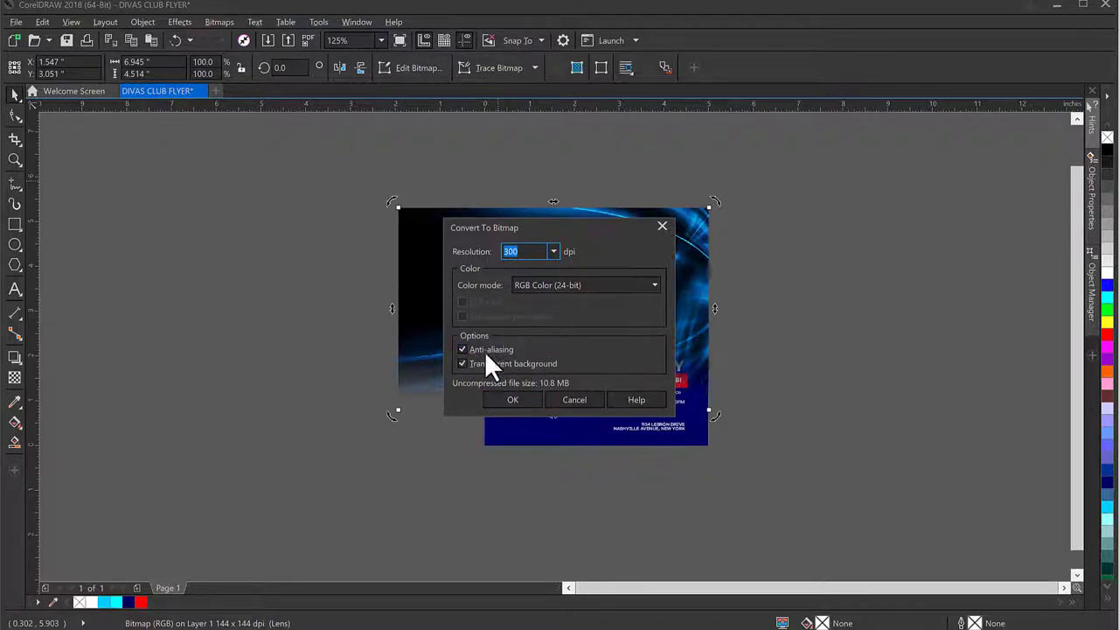
pyautogui.click(524, 398)
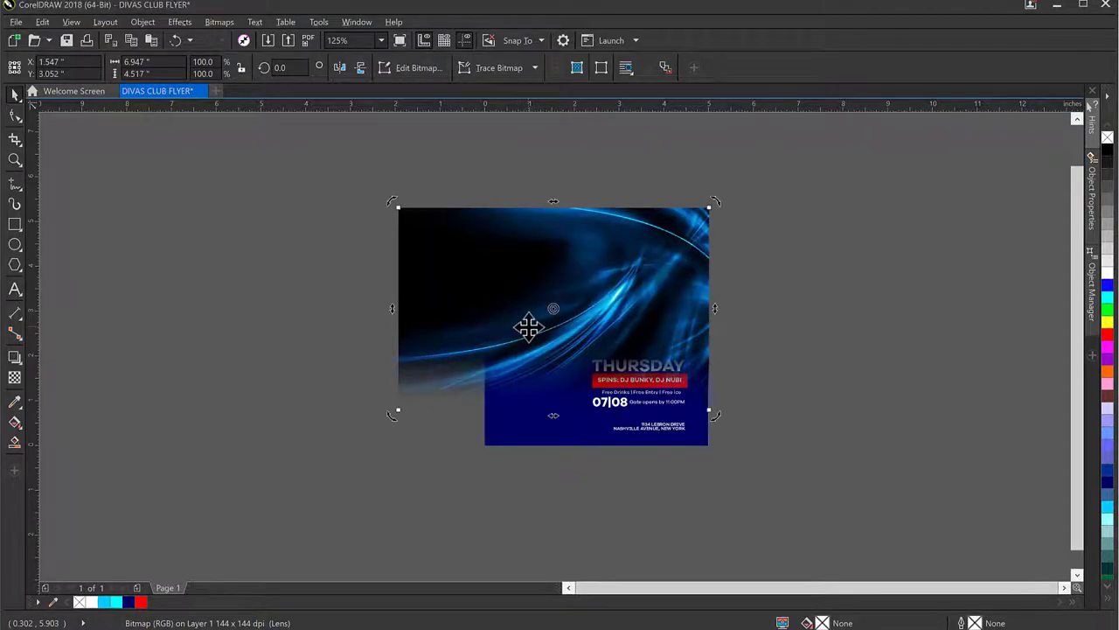
pyautogui.moveTo(545, 306); pyautogui.dragTo(862, 288)
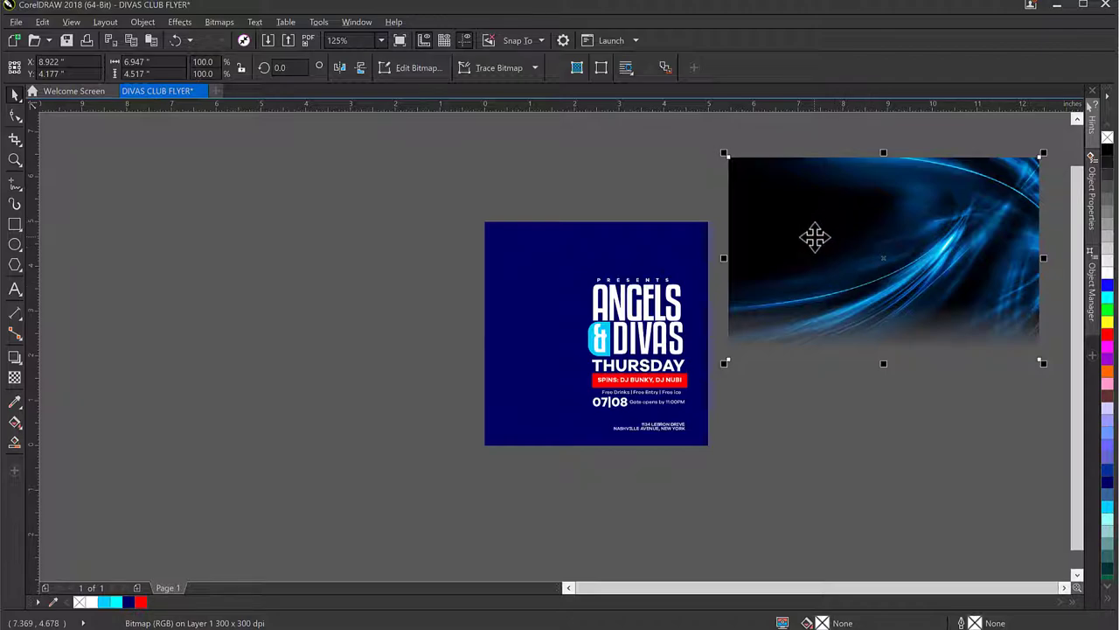
# - PowerClip the faded streak bitmap inside the flyer's blue rectangle and open its contents for editing
pyautogui.scroll(2, 814, 238)
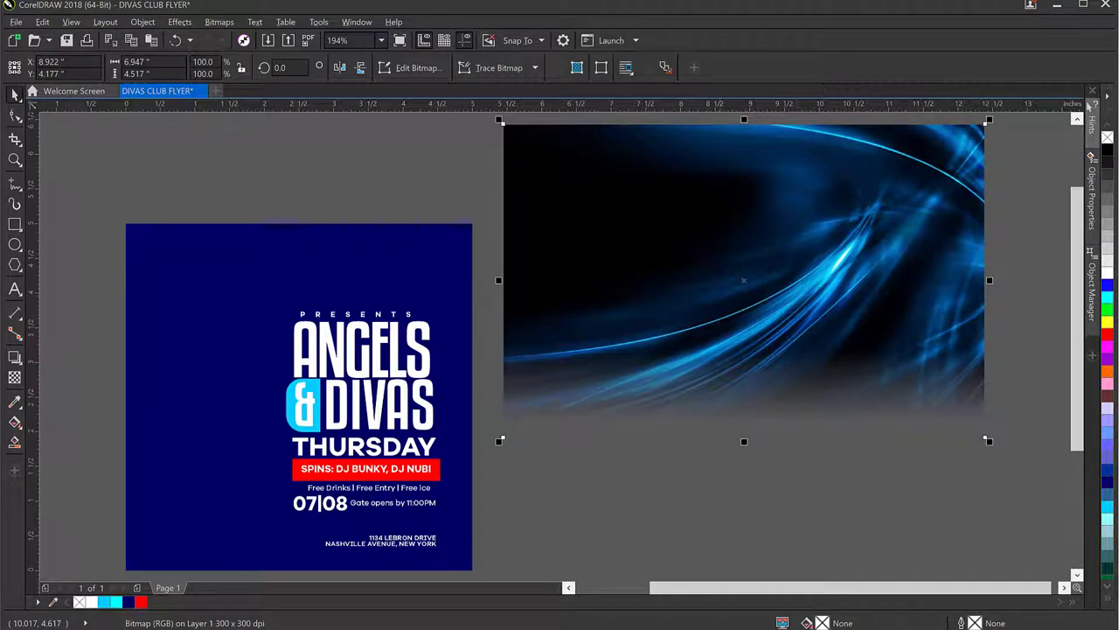
pyautogui.click(278, 262)
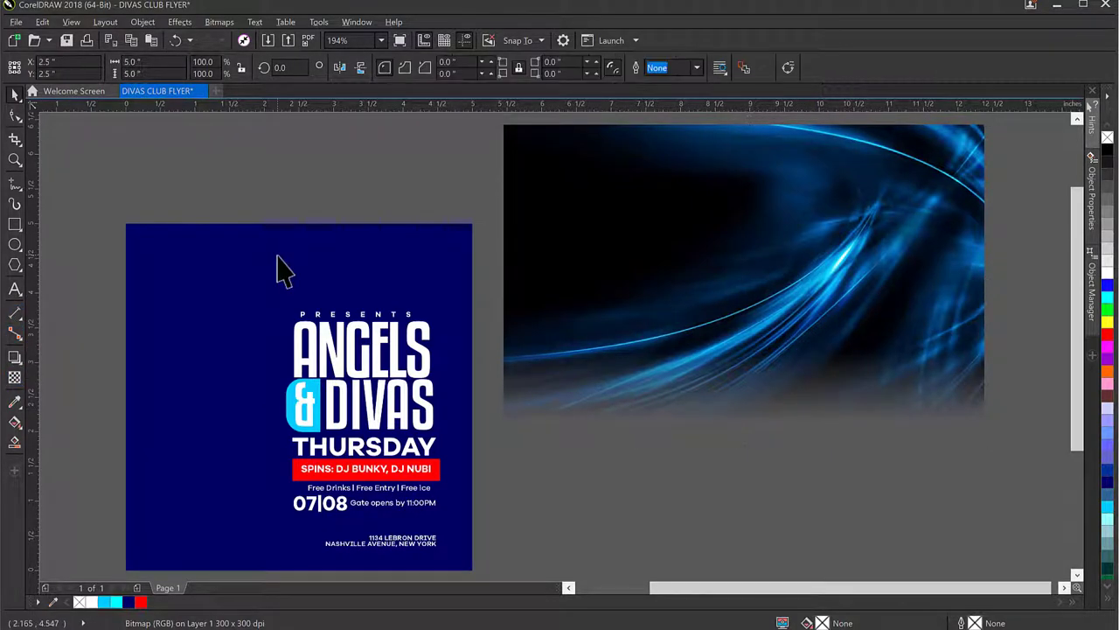
pyautogui.click(710, 246)
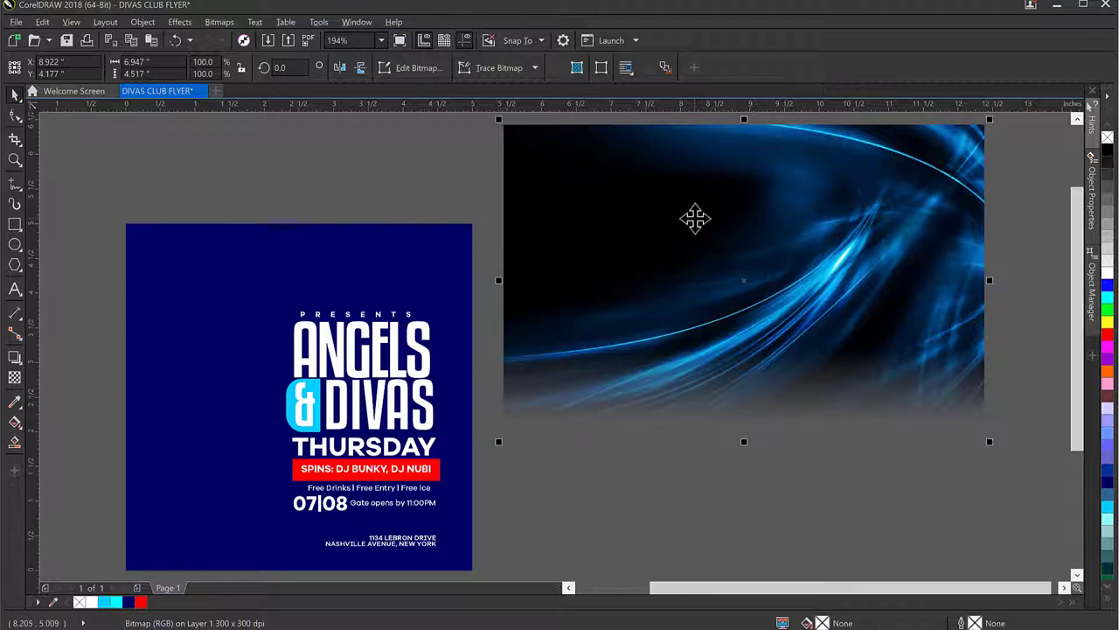
pyautogui.rightClick(694, 219)
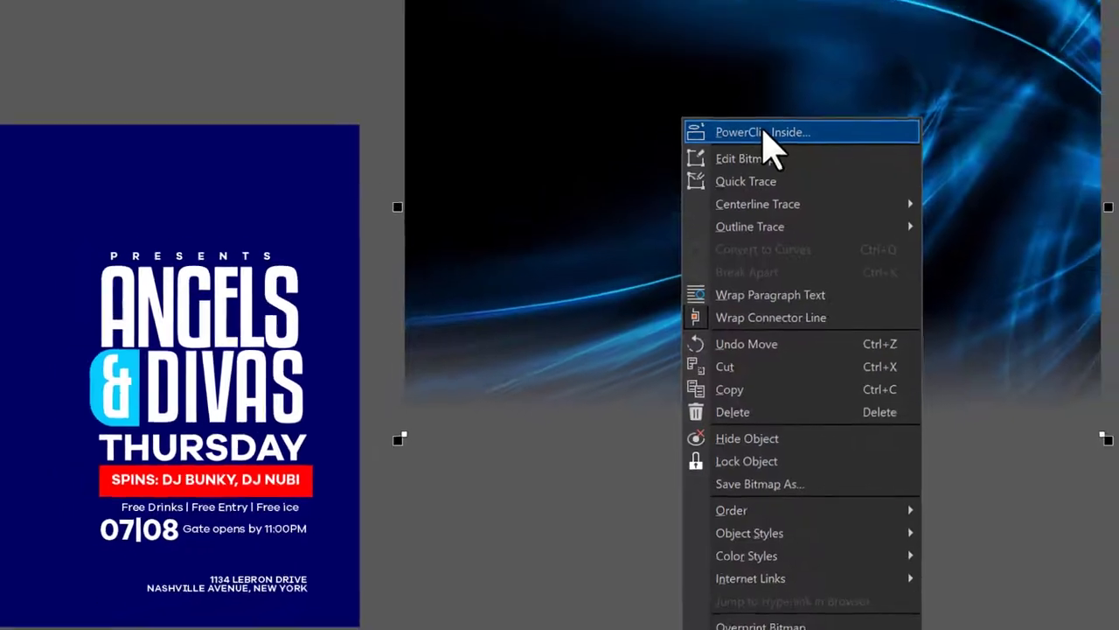
pyautogui.click(767, 104)
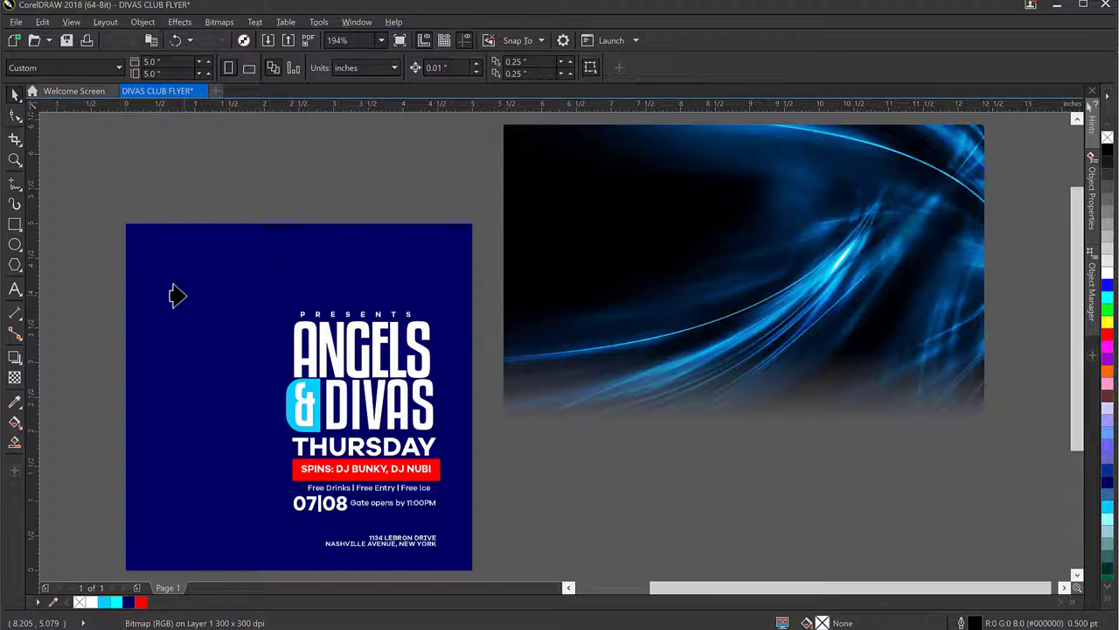
pyautogui.click(172, 296)
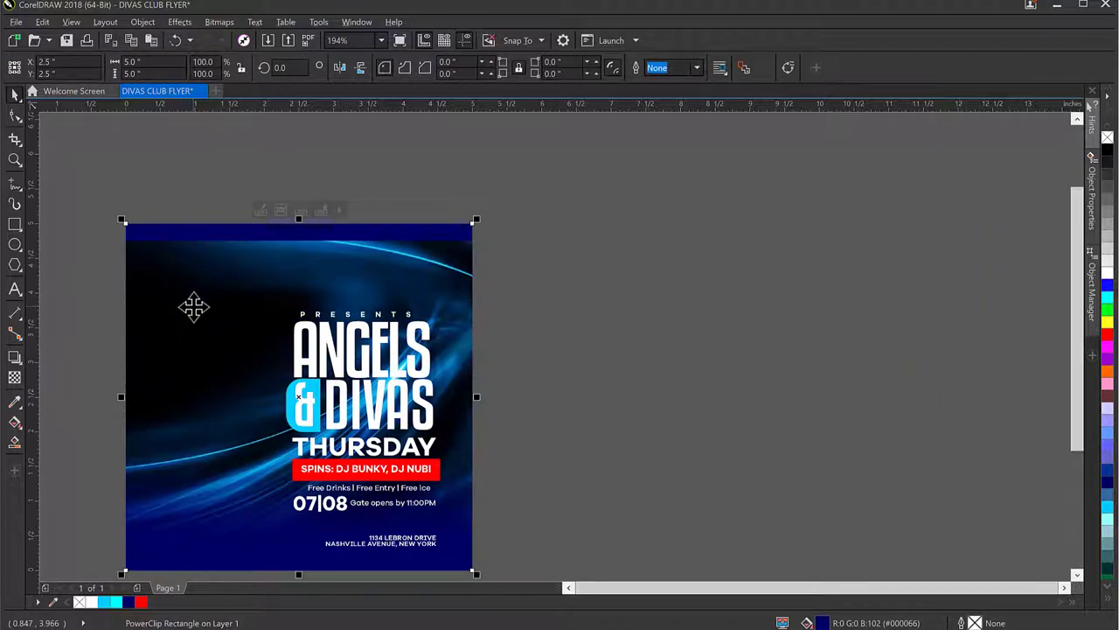
pyautogui.doubleClick(225, 337)
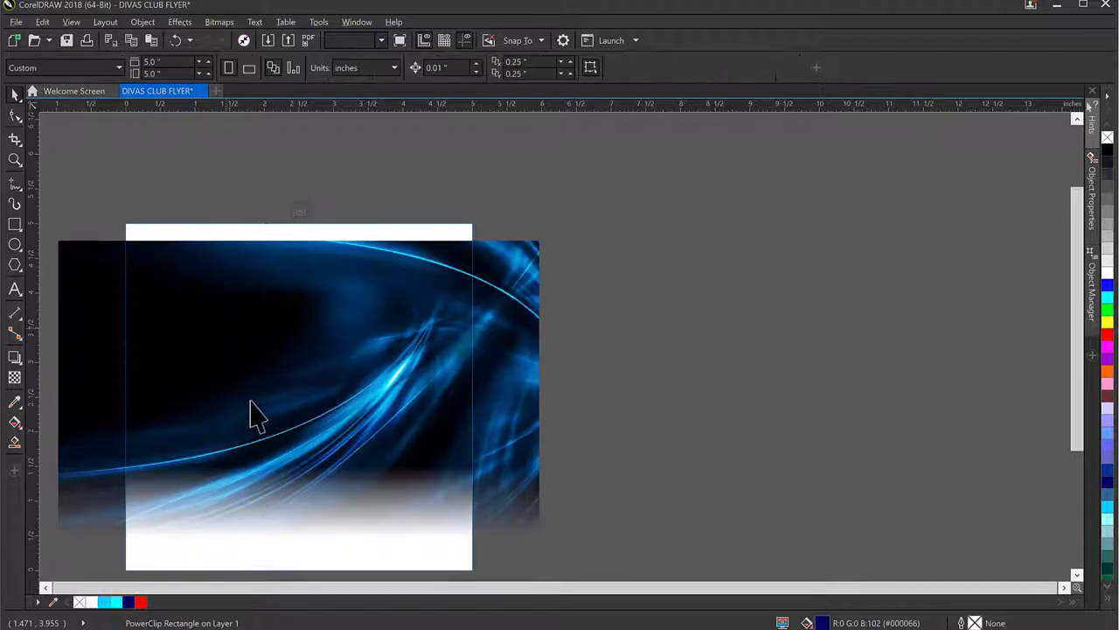
# - Mirror the streak bitmap horizontally, shift it right, then finish PowerClip editing and deselect
pyautogui.moveTo(248, 382); pyautogui.dragTo(247, 366)
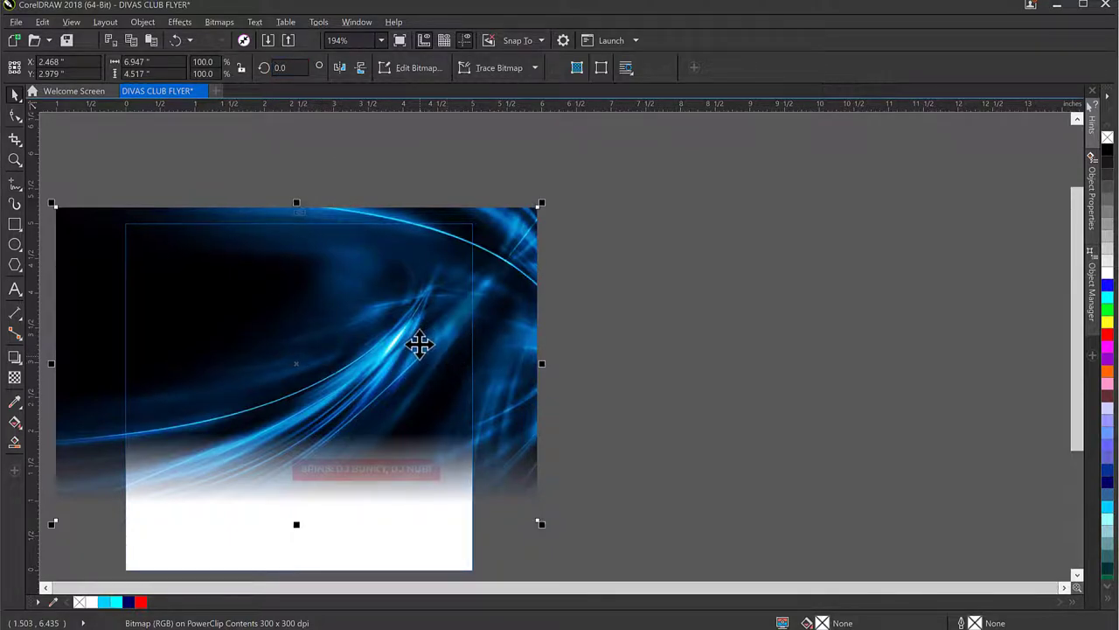
pyautogui.click(344, 67)
pyautogui.moveTo(283, 288); pyautogui.dragTo(301, 311)
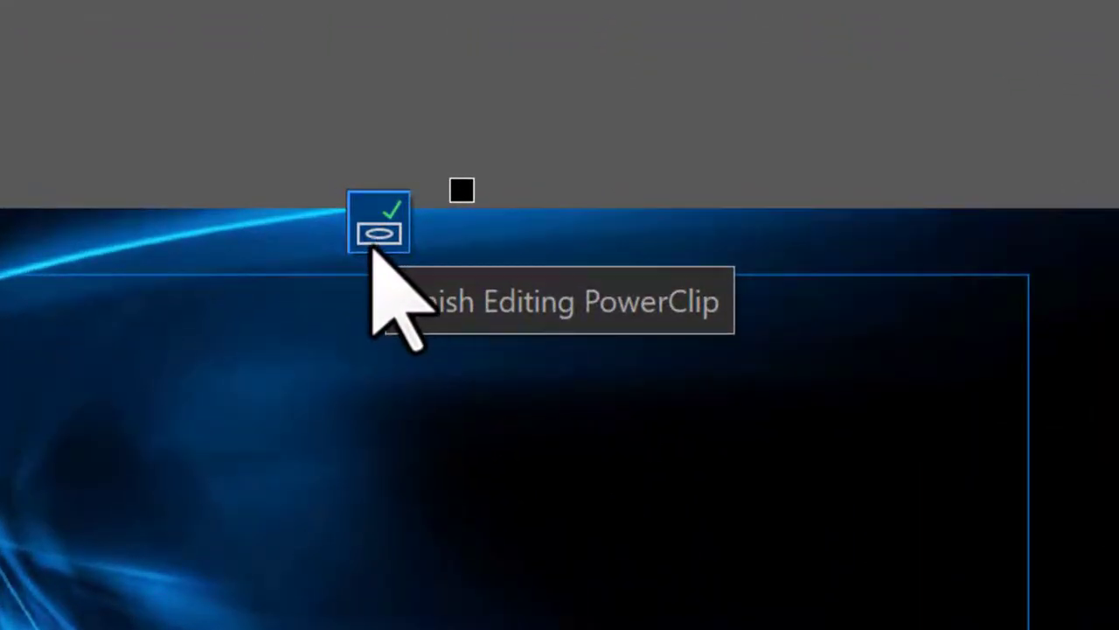
pyautogui.click(380, 235)
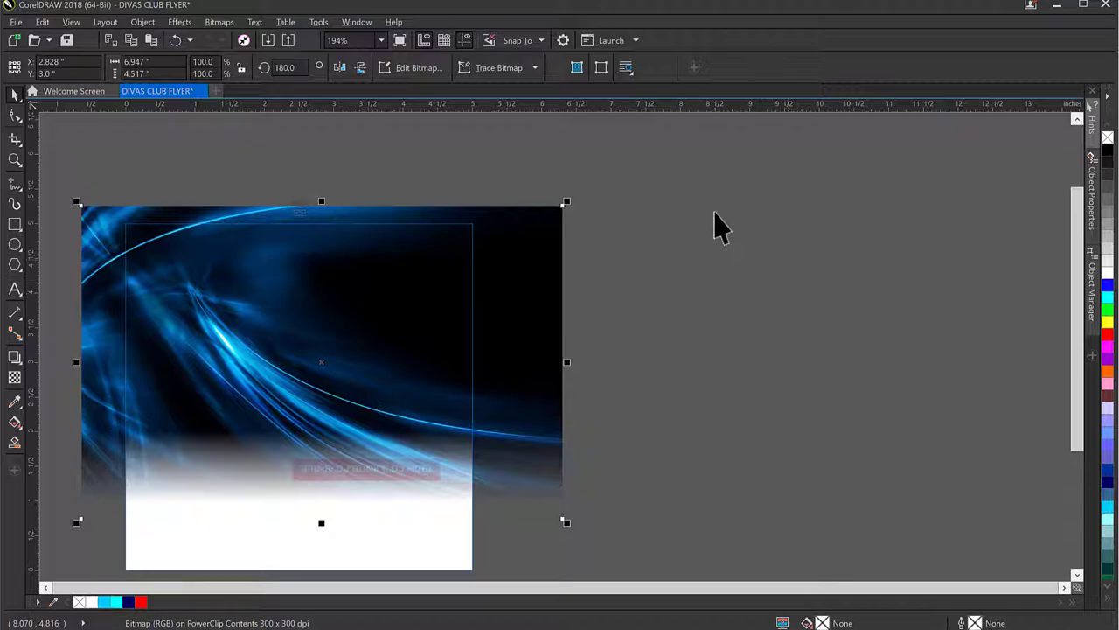
pyautogui.click(716, 212)
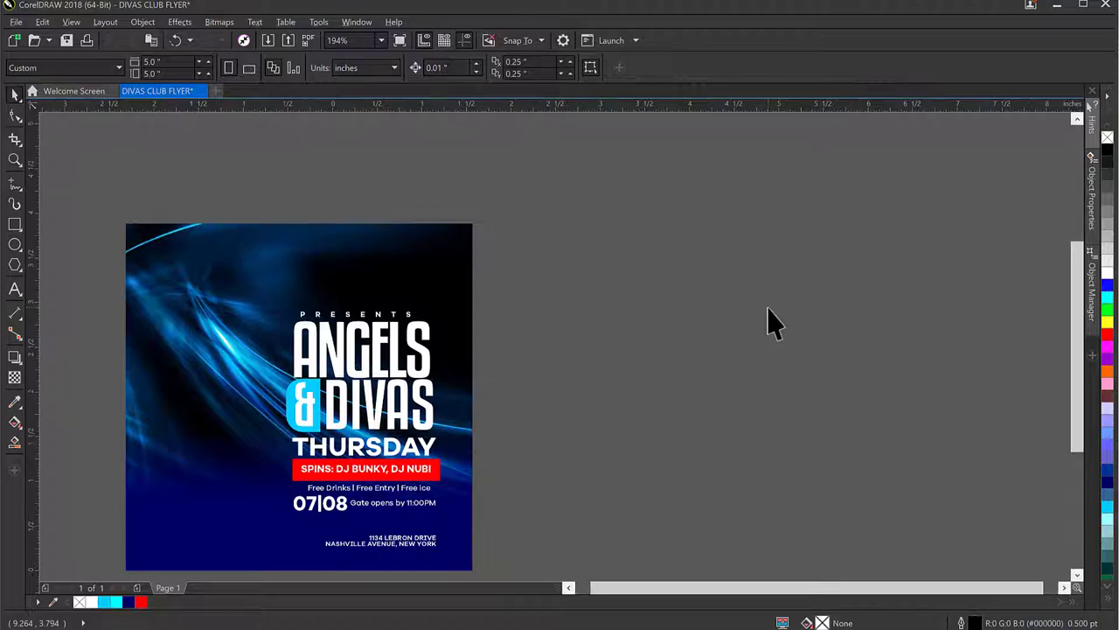
# - Zoom to the full flyer page with Shift+F4, then return to the RESOURCE folder window
pyautogui.hotkey('shift', 'F4')
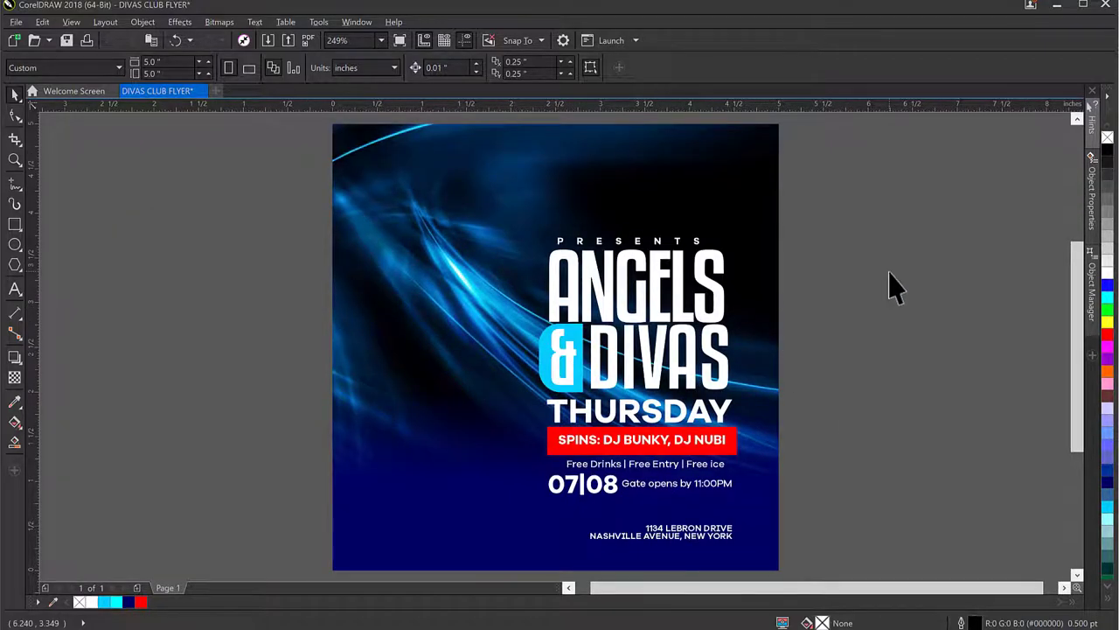
pyautogui.click(354, 254)
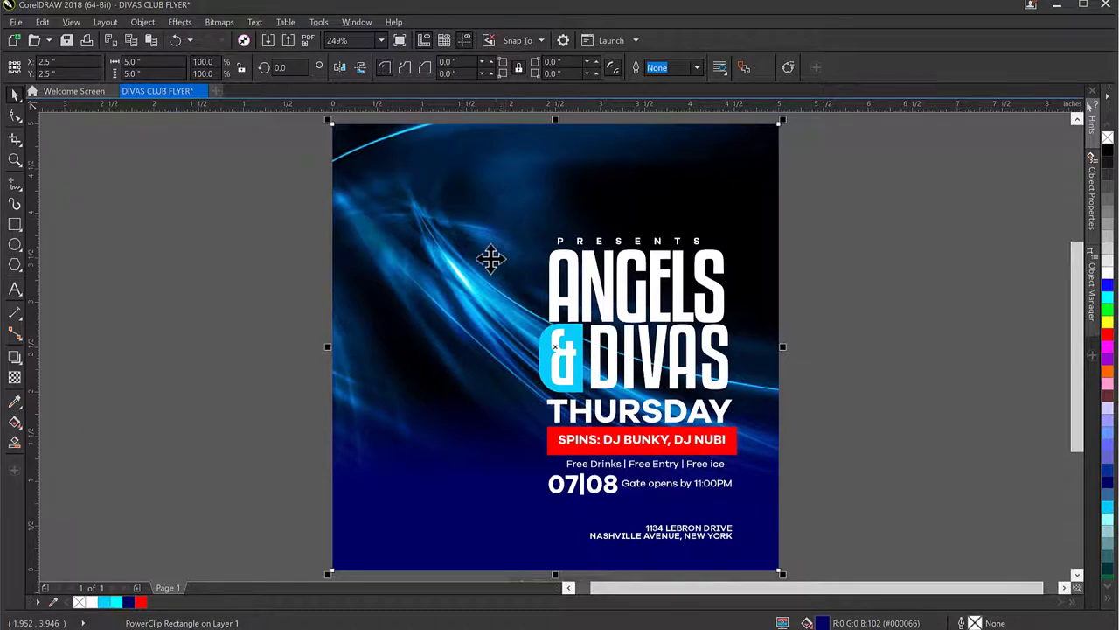
pyautogui.click(843, 285)
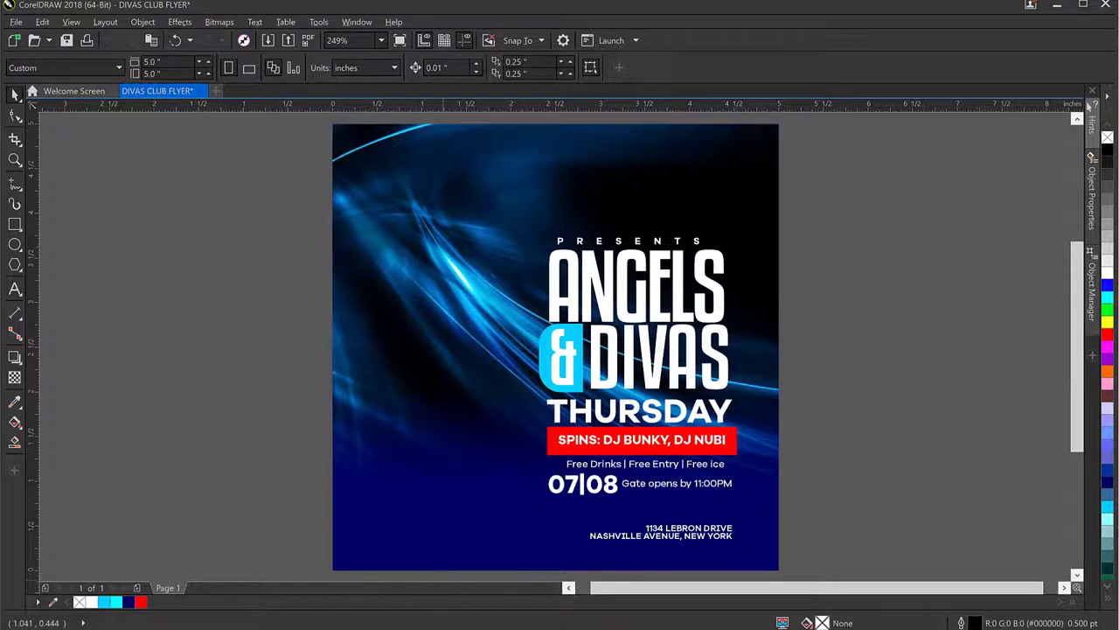
pyautogui.hotkey('alt', 'Tab')
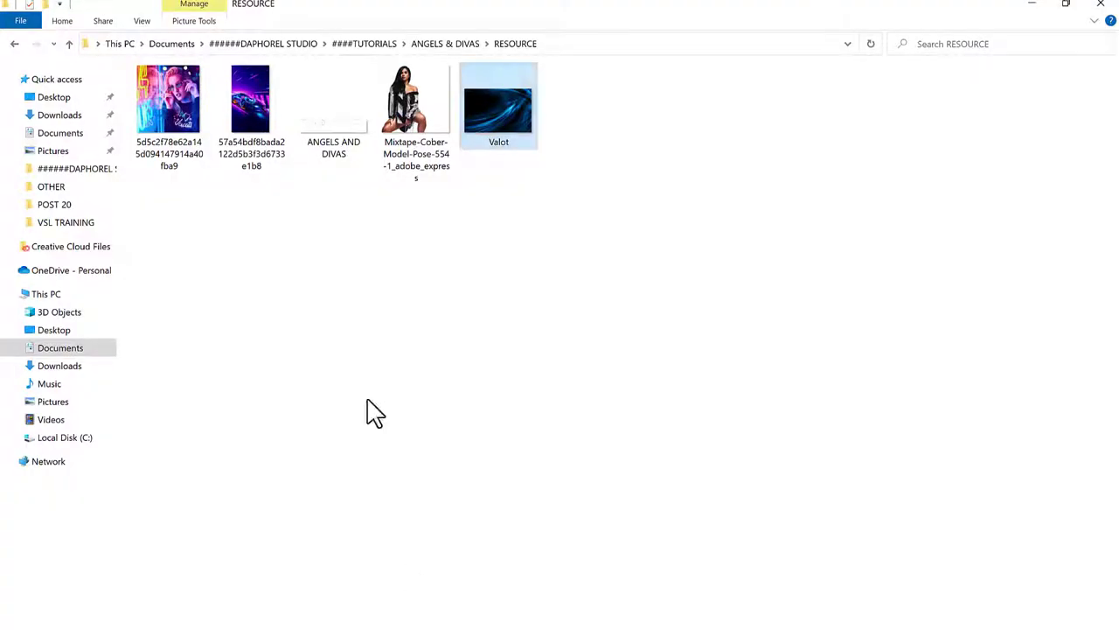
# - Drag the Mixtape model-pose photo from RESOURCE onto the CorelDRAW canvas
pyautogui.click(416, 114)
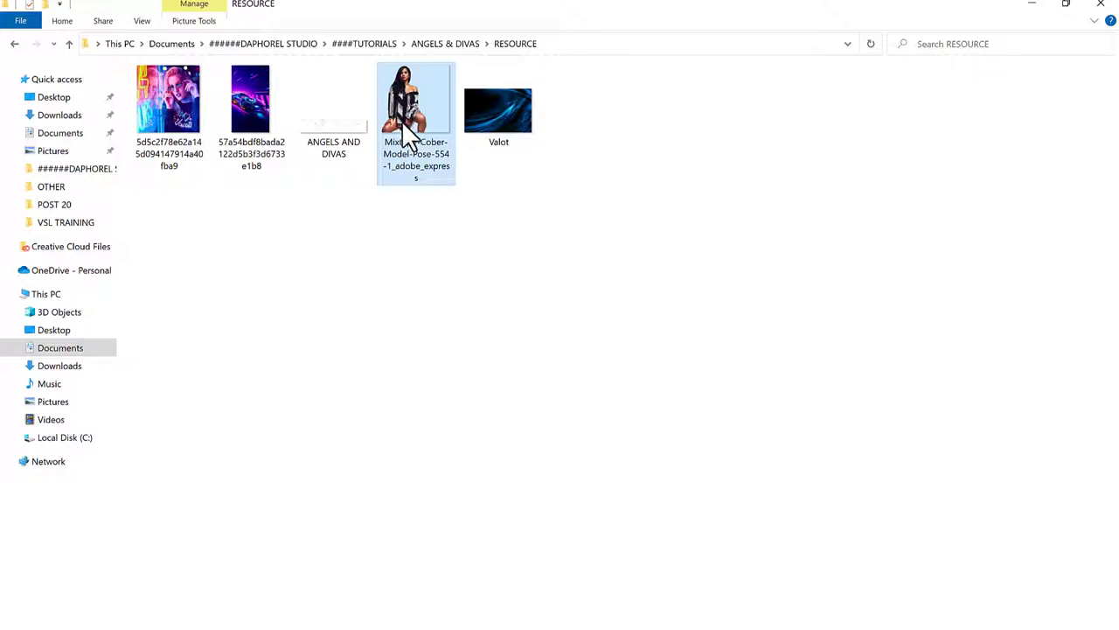
pyautogui.moveTo(405, 131)
pyautogui.mouseDown()
pyautogui.moveTo(595, 497)
pyautogui.moveTo(634, 629)
pyautogui.moveTo(611, 629)
pyautogui.moveTo(673, 629)
pyautogui.moveTo(612, 629)
pyautogui.moveTo(88, 278)
pyautogui.moveTo(211, 266)
pyautogui.mouseUp()
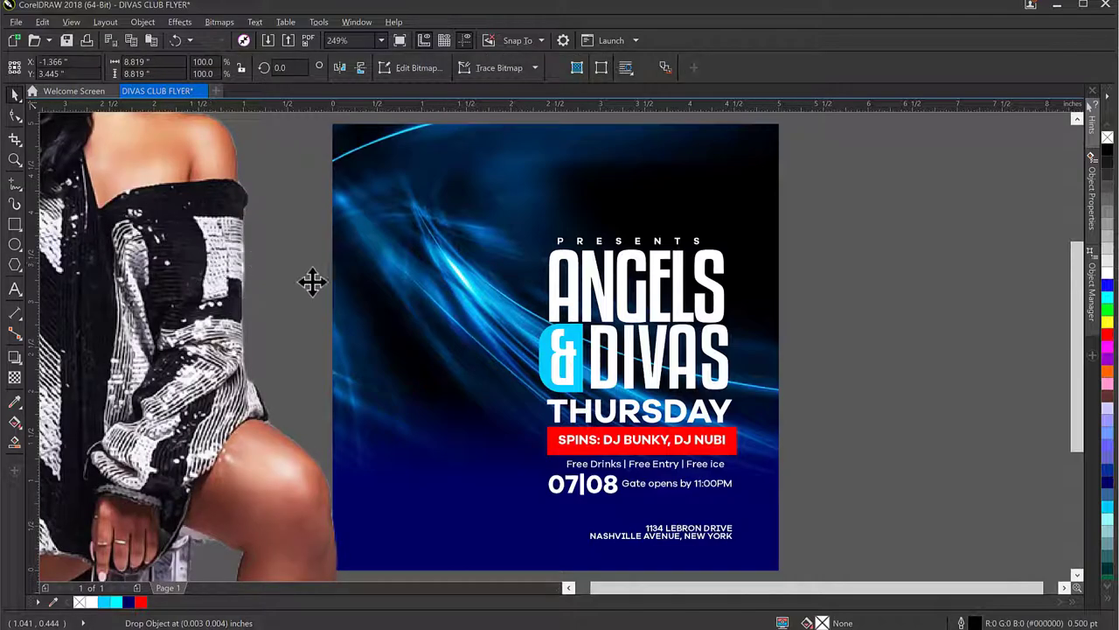
pyautogui.scroll(-2, 315, 292)
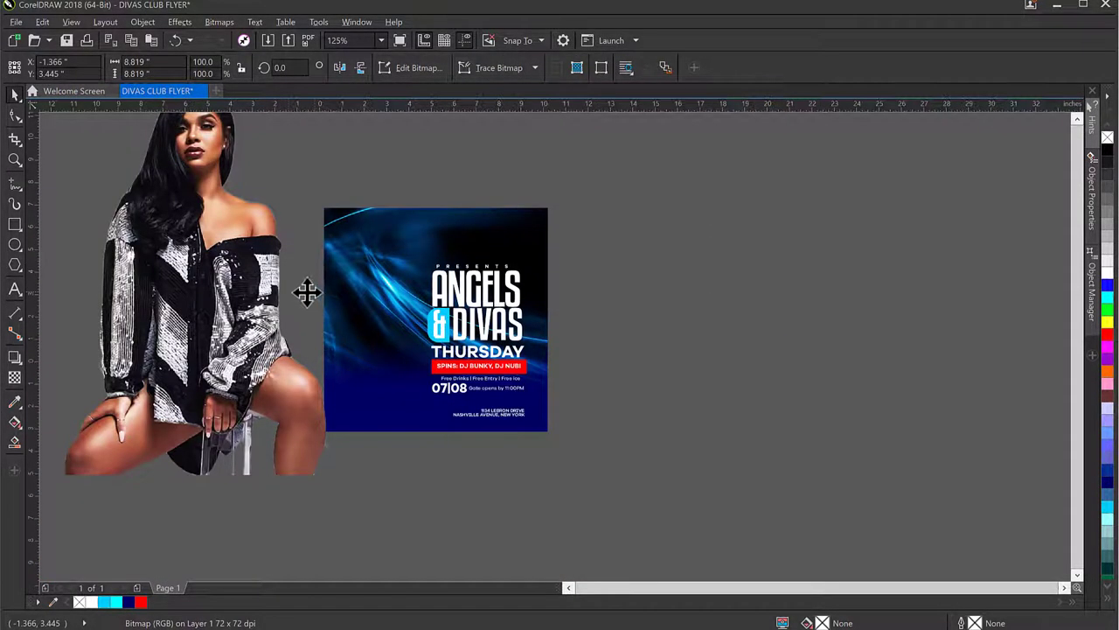
pyautogui.scroll(-2, 253, 251)
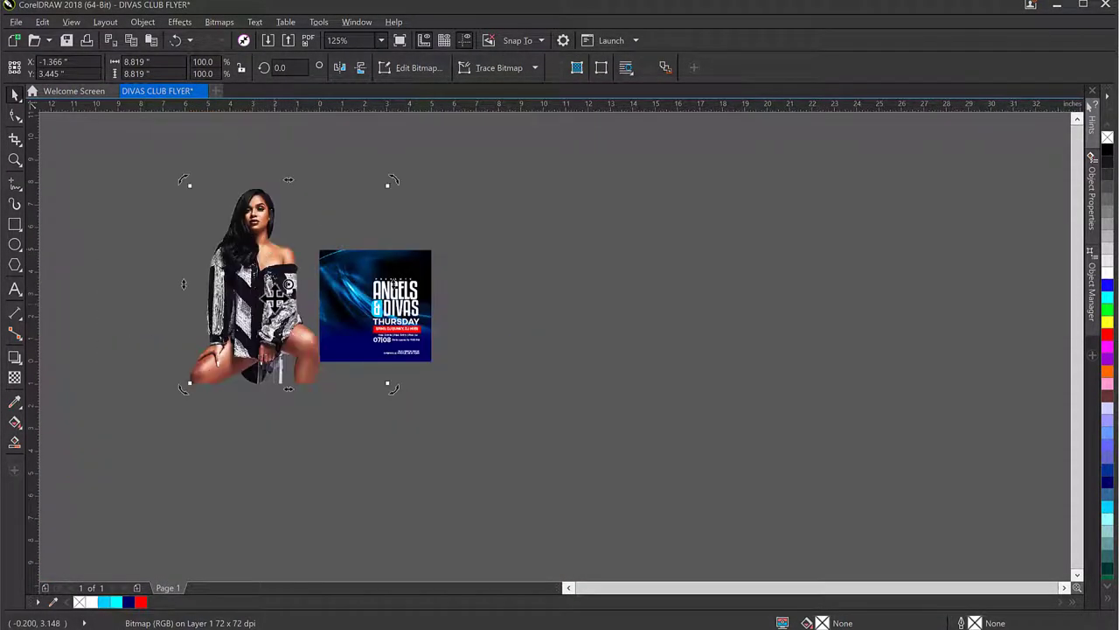
pyautogui.press('F3')
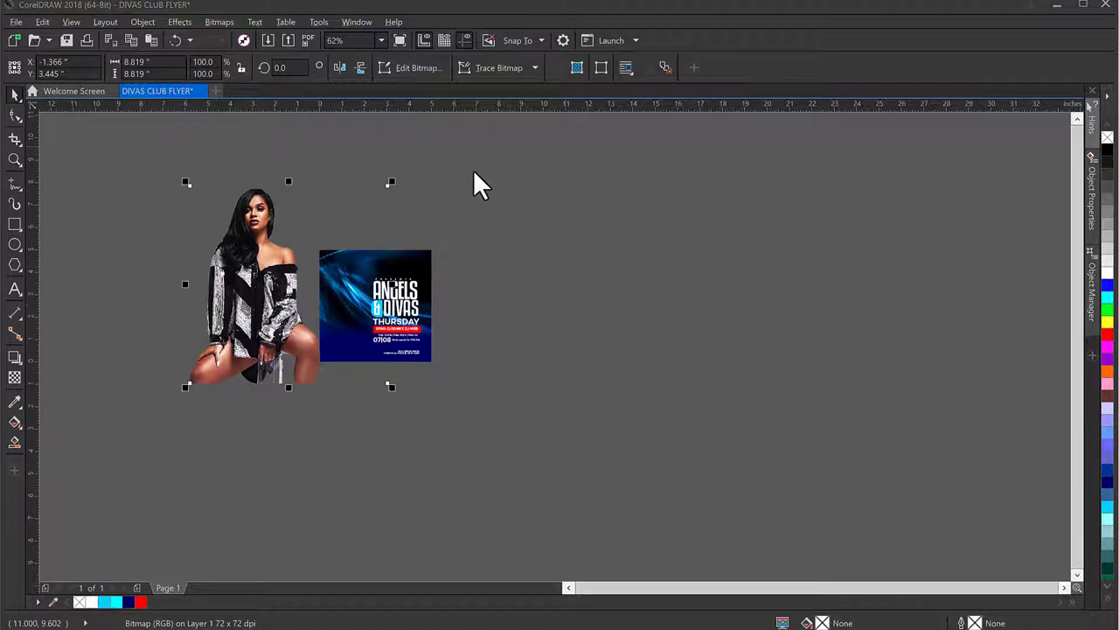
pyautogui.press('Escape')
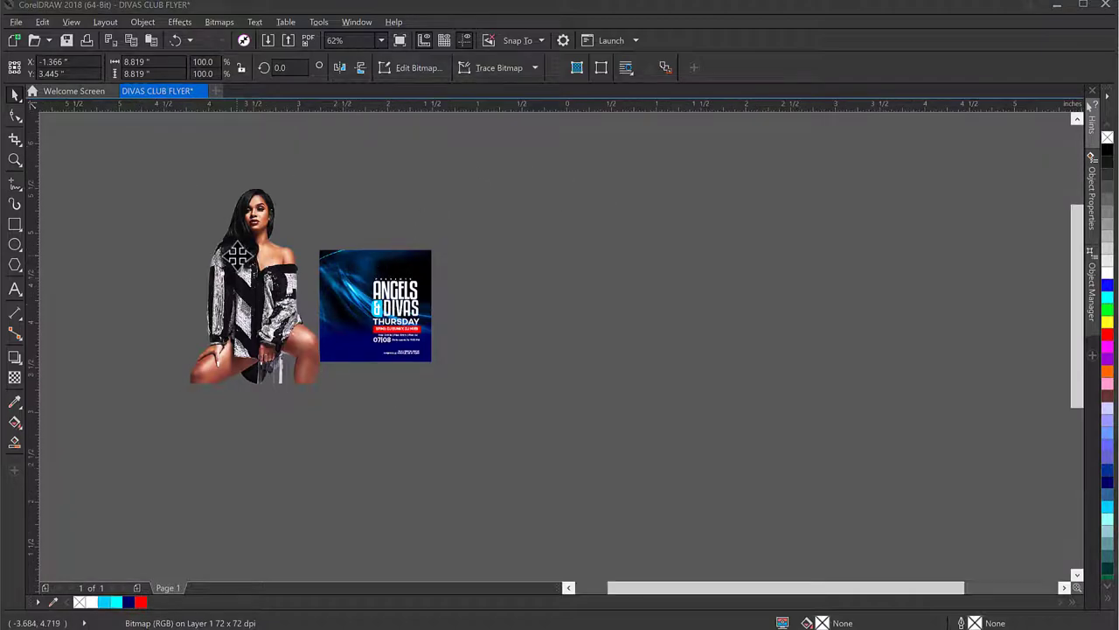
pyautogui.hotkey('ctrl', 'z')
pyautogui.scroll(1, 325, 254)
pyautogui.scroll(-2, 325, 254)
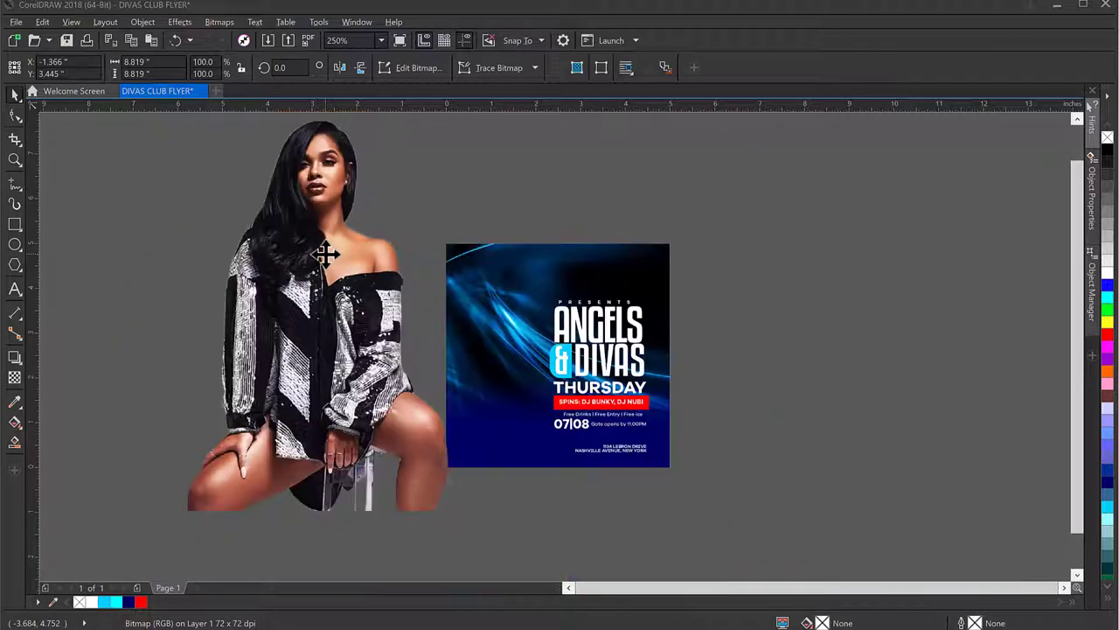
pyautogui.scroll(-1, 338, 255)
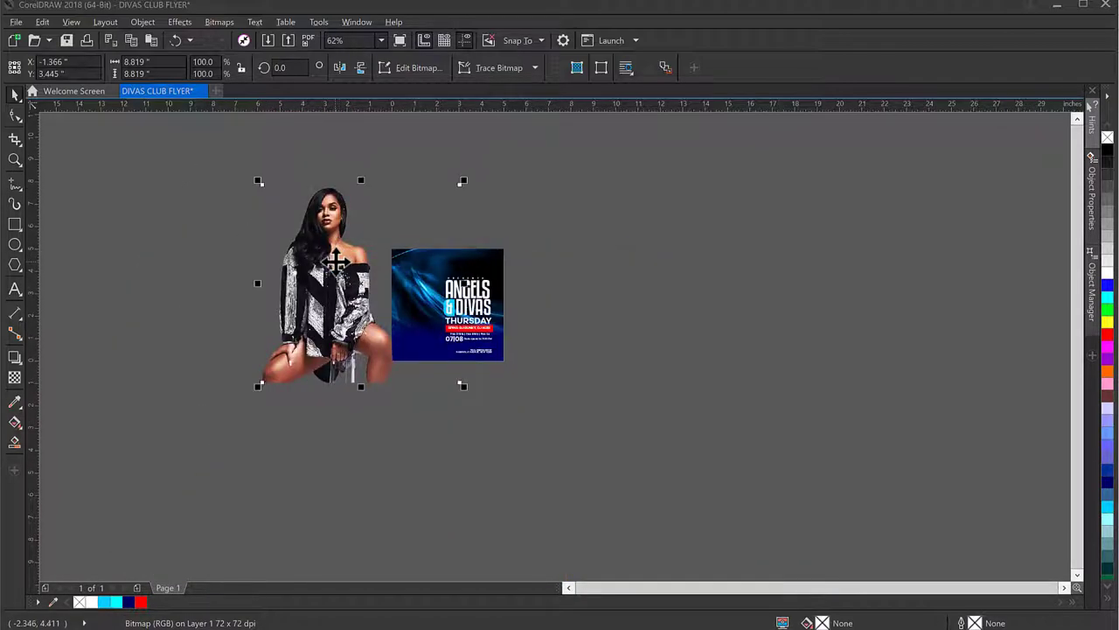
pyautogui.click(335, 278)
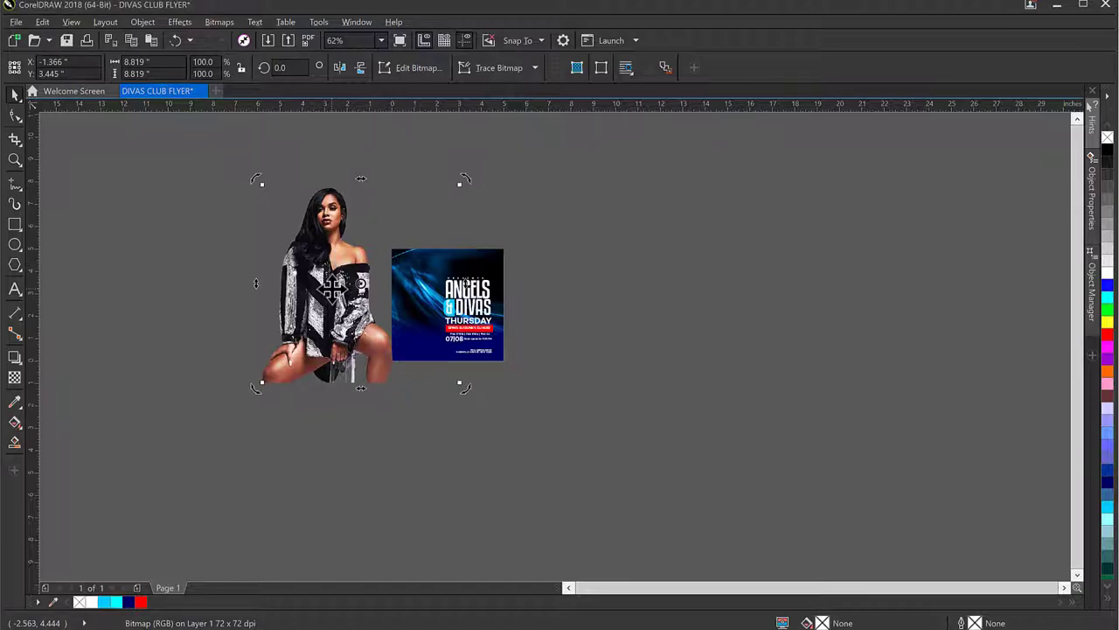
pyautogui.click(328, 253)
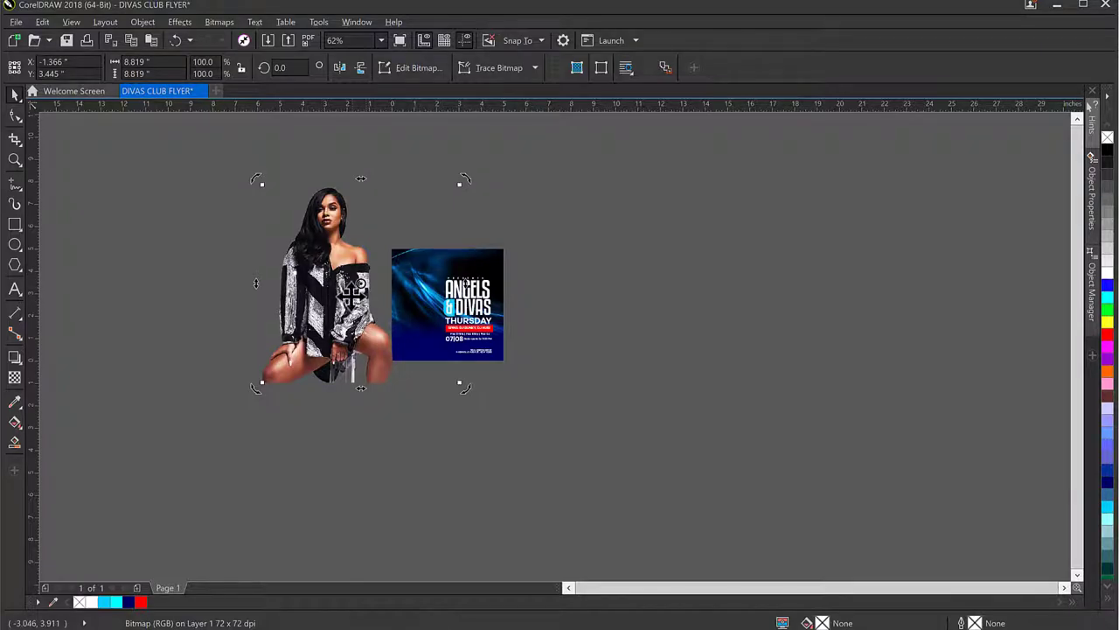
pyautogui.click(335, 250)
pyautogui.click(335, 250)
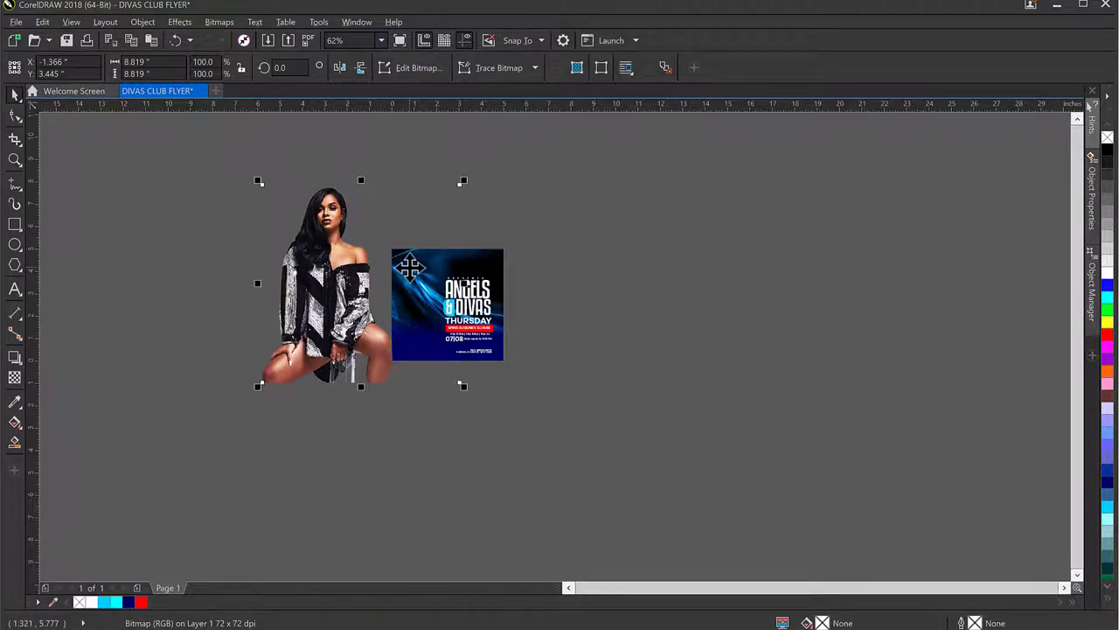
pyautogui.scroll(2, 409, 266)
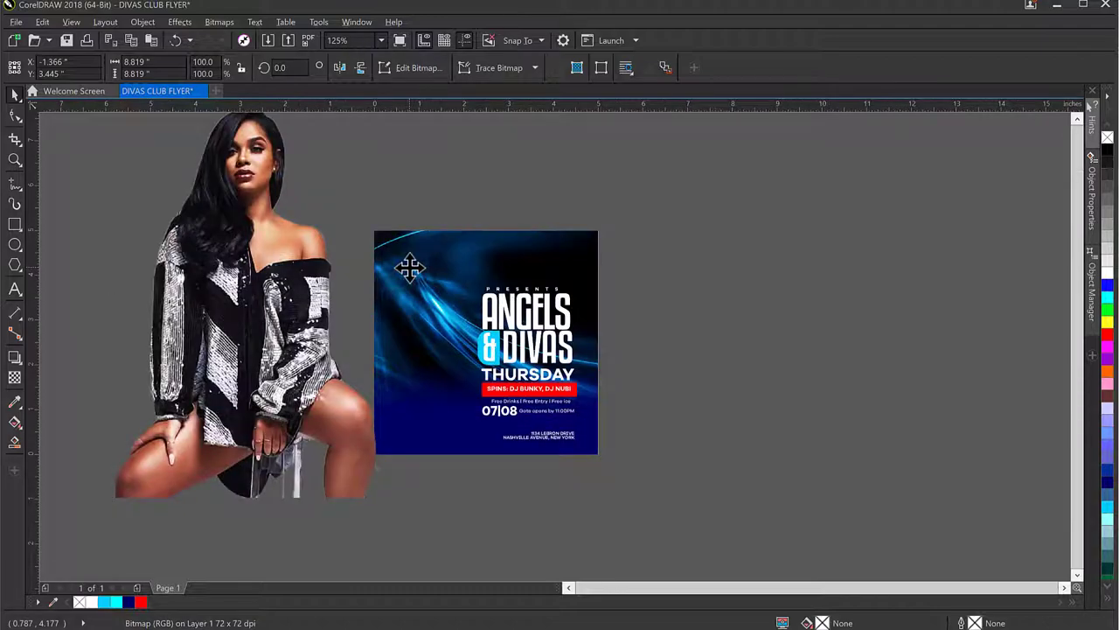
pyautogui.scroll(-2, 409, 266)
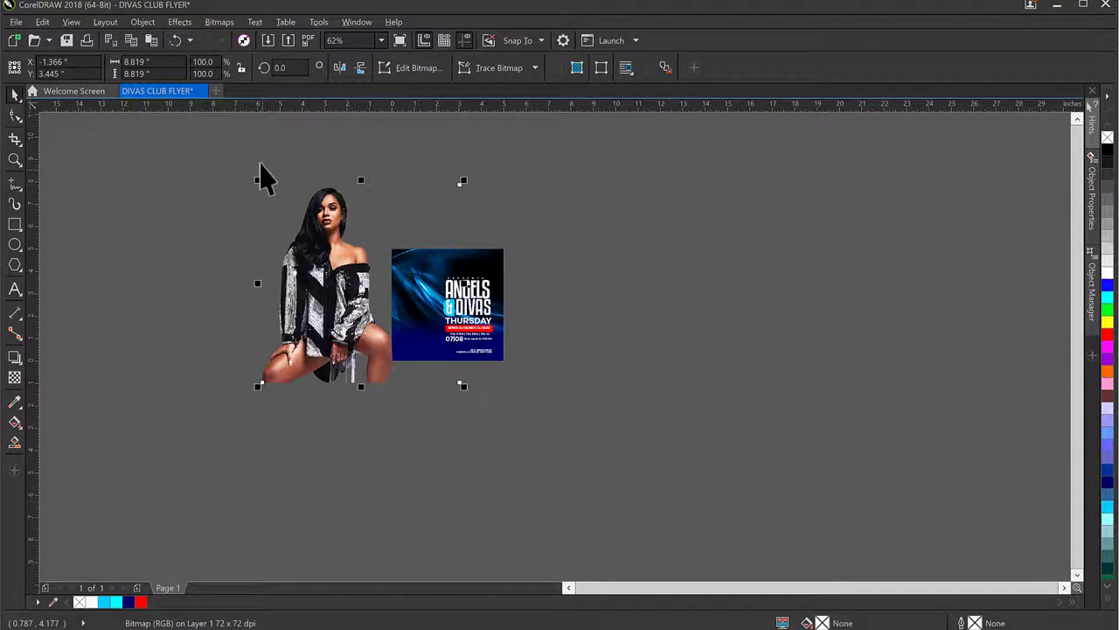
pyautogui.moveTo(266, 151); pyautogui.dragTo(390, 400)
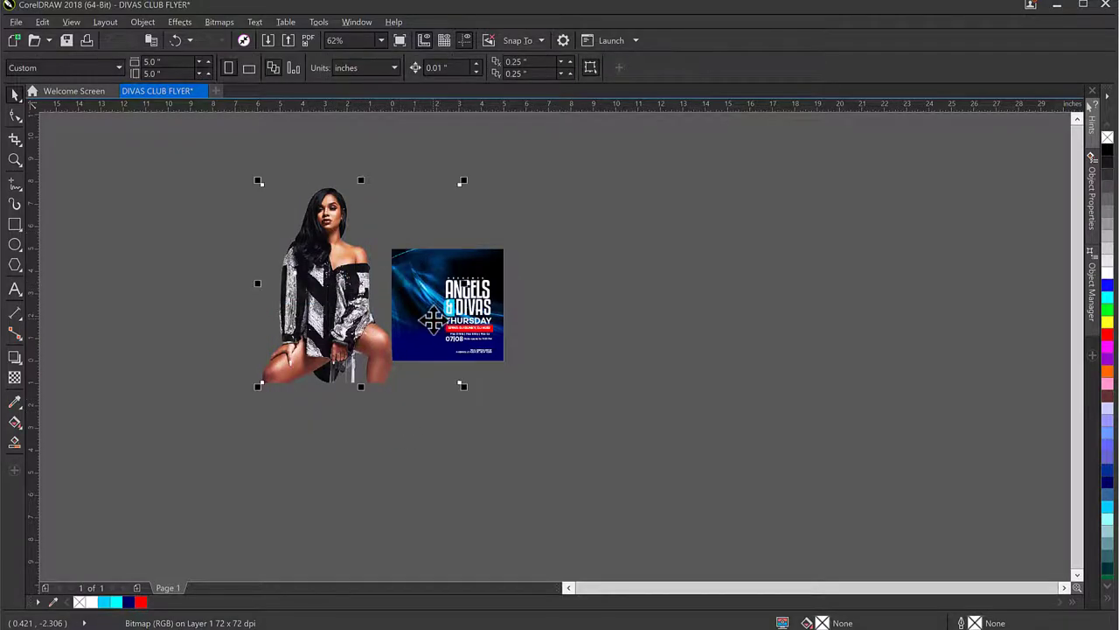
pyautogui.click(367, 302)
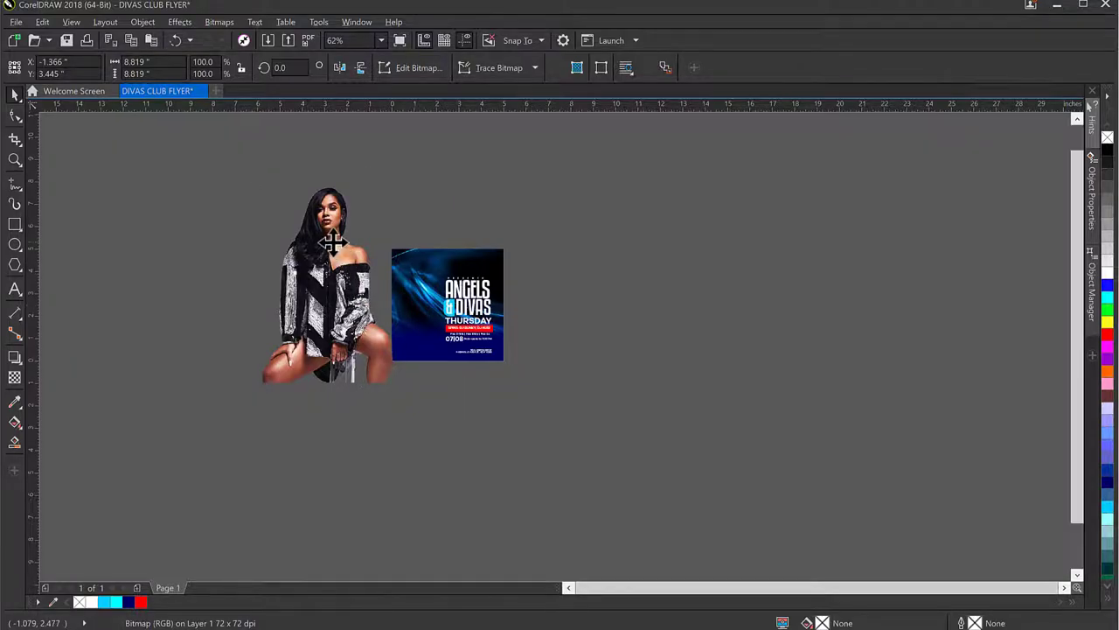
pyautogui.scroll(3, 333, 254)
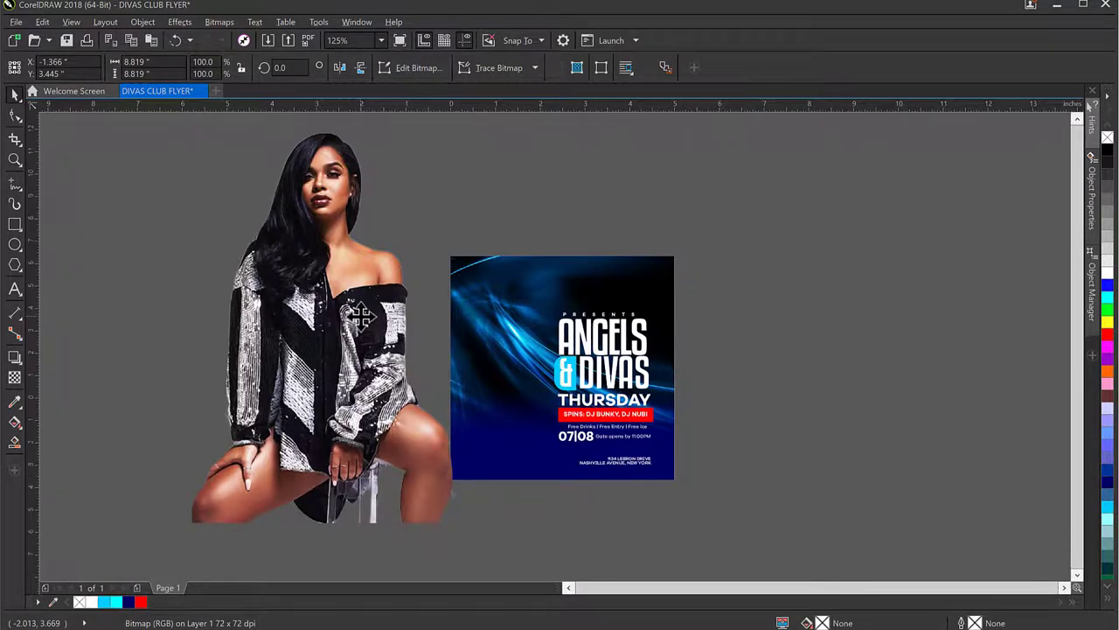
pyautogui.scroll(-2, 360, 316)
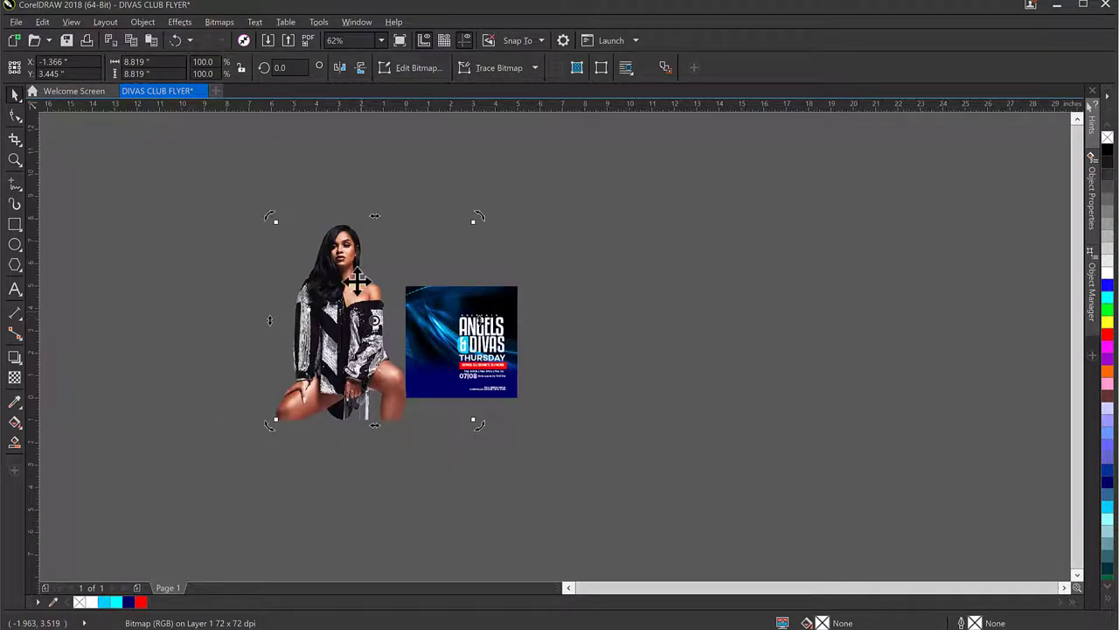
pyautogui.click(357, 280)
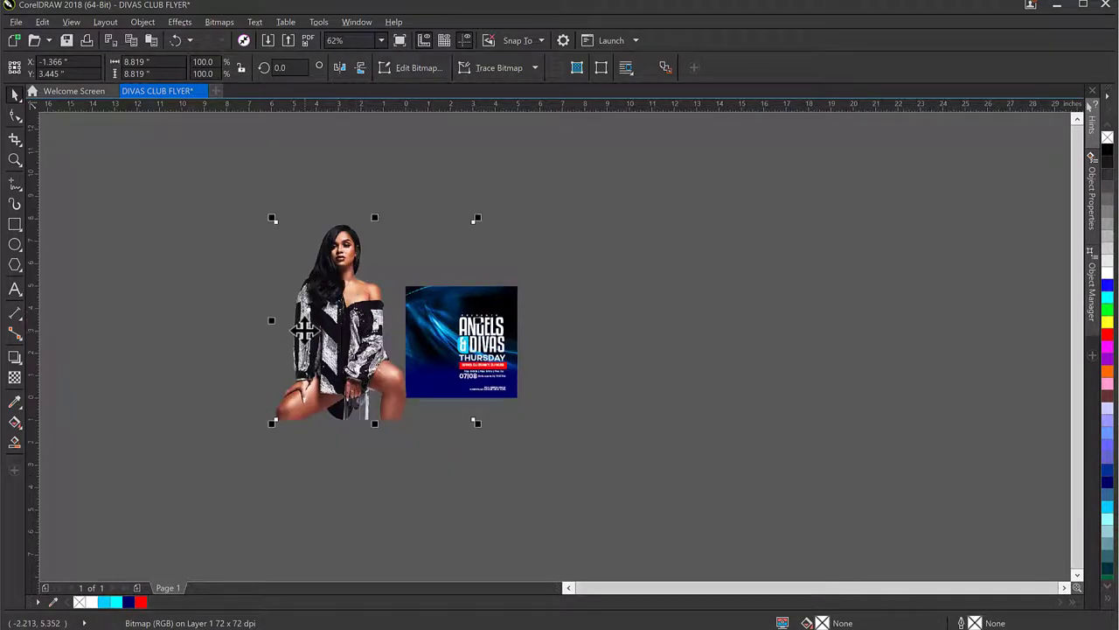
# - Drag the model photo's right-edge nodes left so the picture ends just past her knee
pyautogui.click(14, 115)
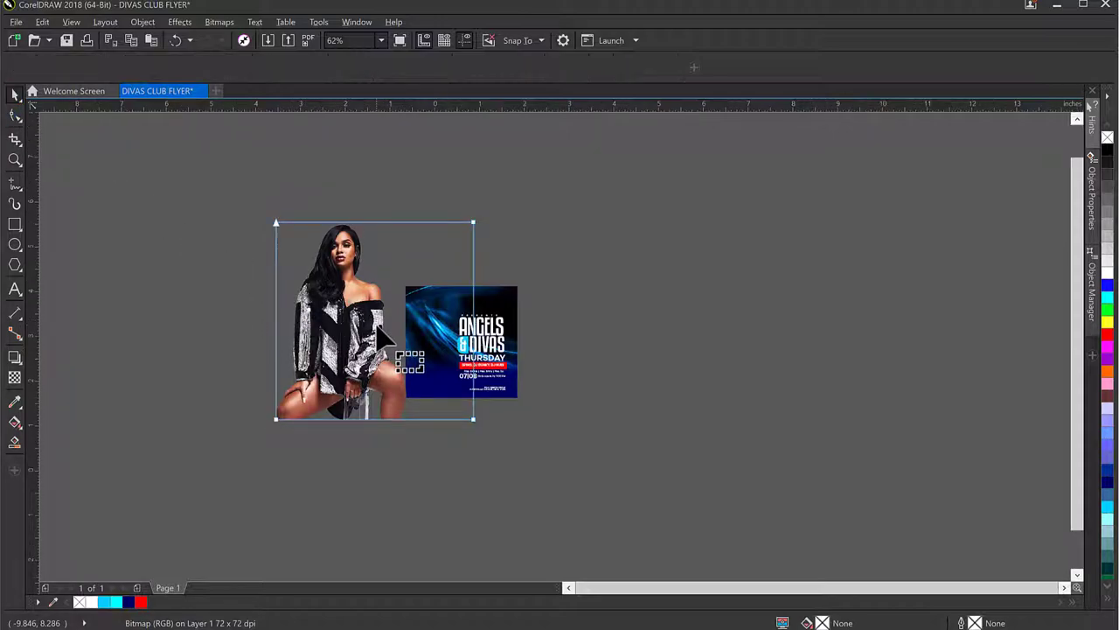
pyautogui.scroll(2, 393, 323)
pyautogui.scroll(-2, 408, 316)
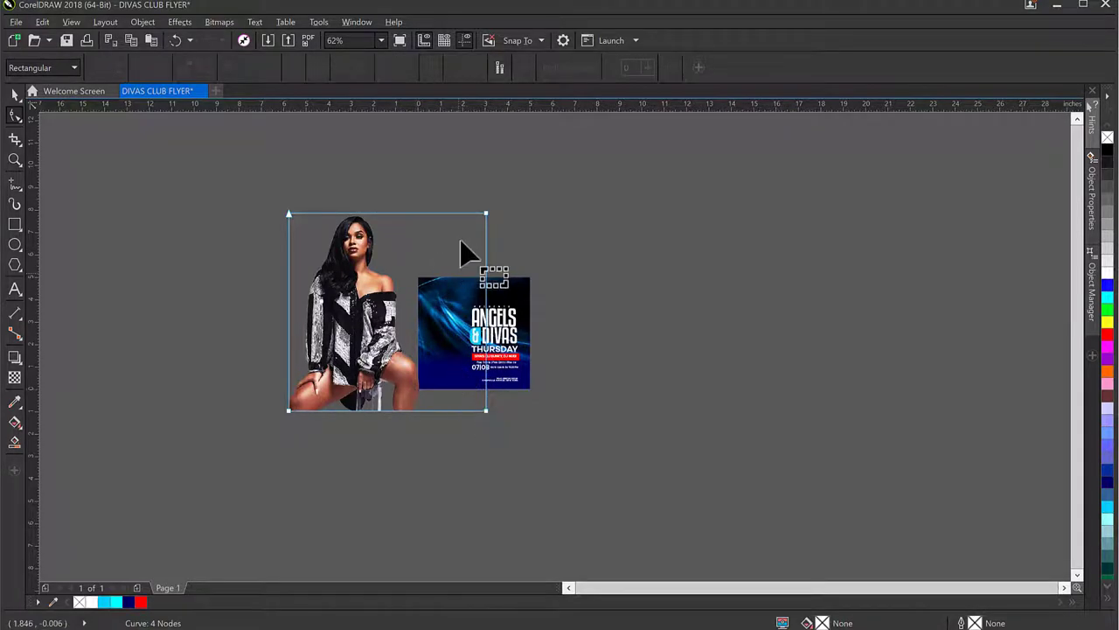
pyautogui.moveTo(461, 175); pyautogui.dragTo(510, 490)
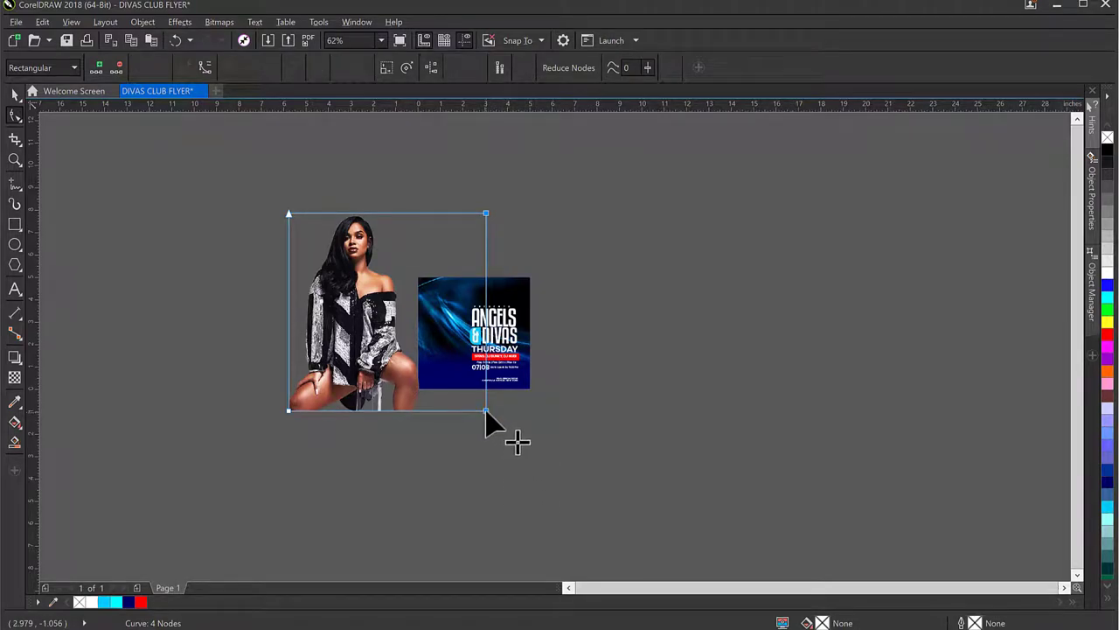
pyautogui.moveTo(486, 412); pyautogui.dragTo(429, 415)
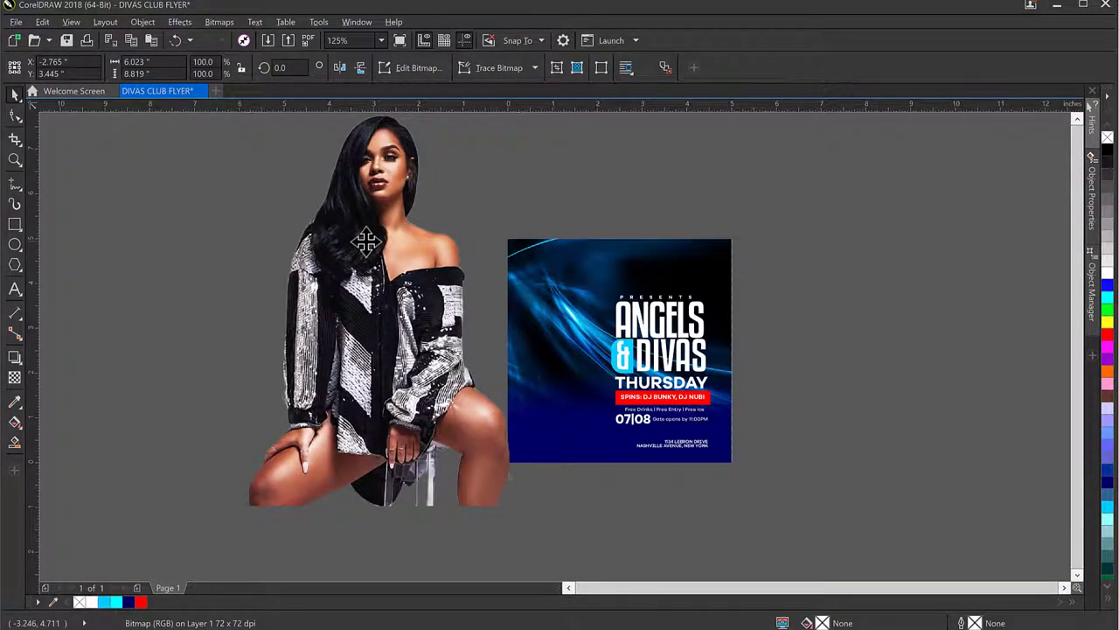
# - Move the model photo onto the flyer and scale it down to 58.1%
pyautogui.scroll(-2, 360, 256)
pyautogui.moveTo(360, 255); pyautogui.dragTo(352, 279)
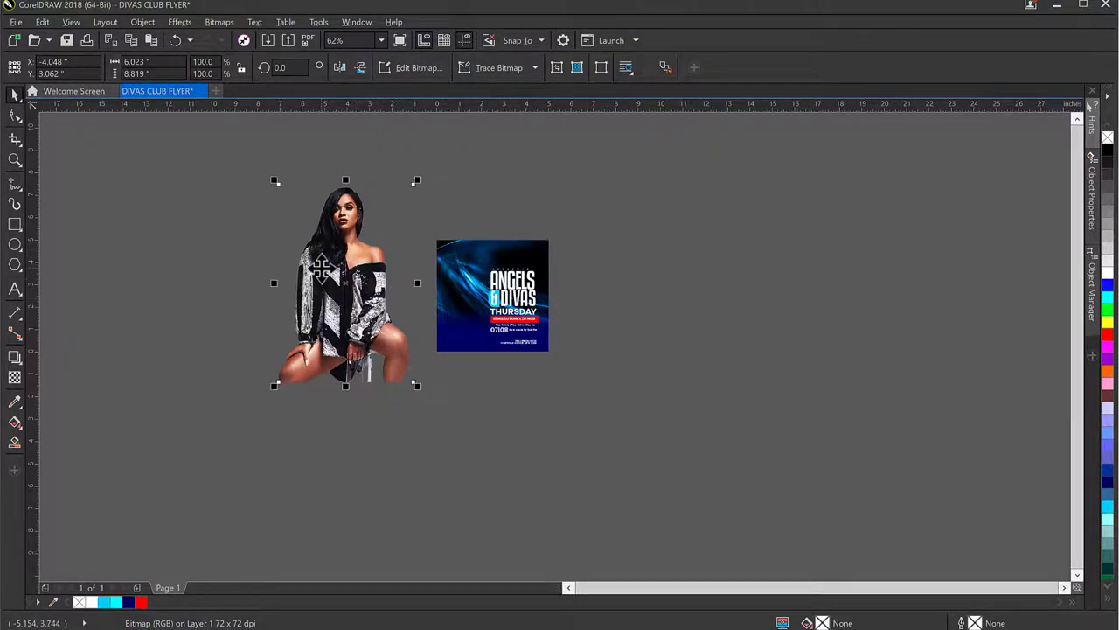
pyautogui.moveTo(323, 267); pyautogui.dragTo(388, 279)
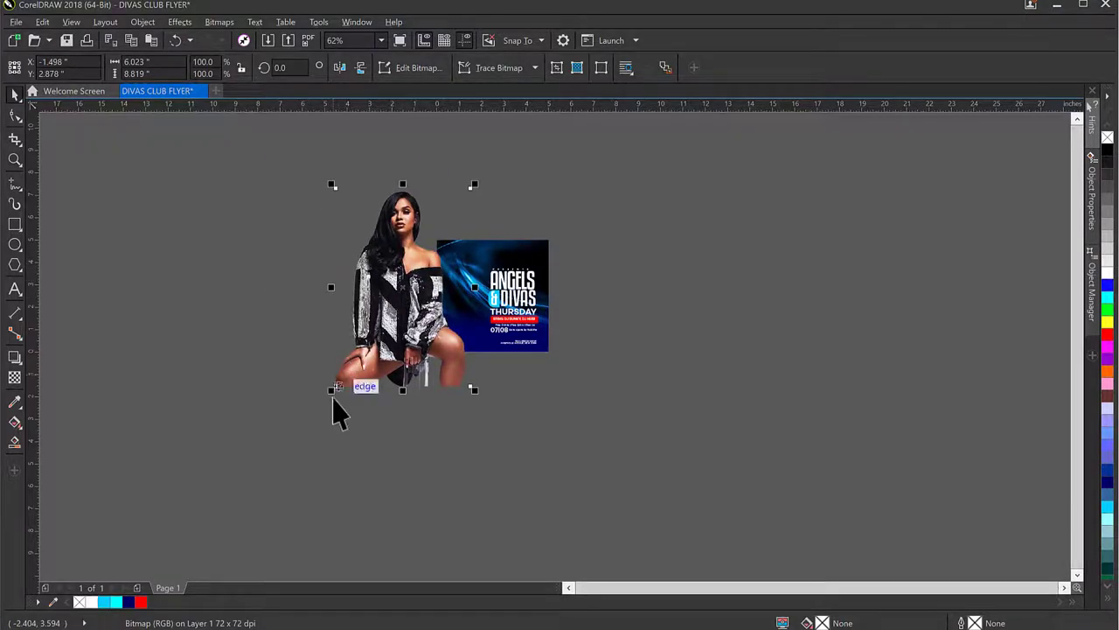
pyautogui.moveTo(332, 390); pyautogui.dragTo(376, 391)
pyautogui.moveTo(420, 310); pyautogui.dragTo(470, 322)
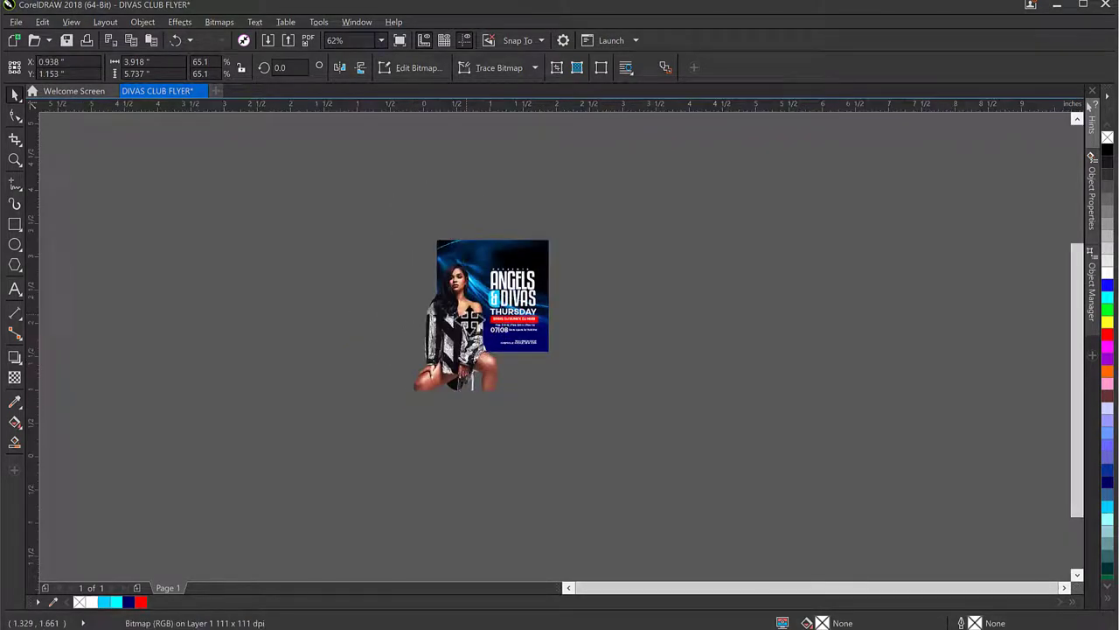
pyautogui.press('F4')
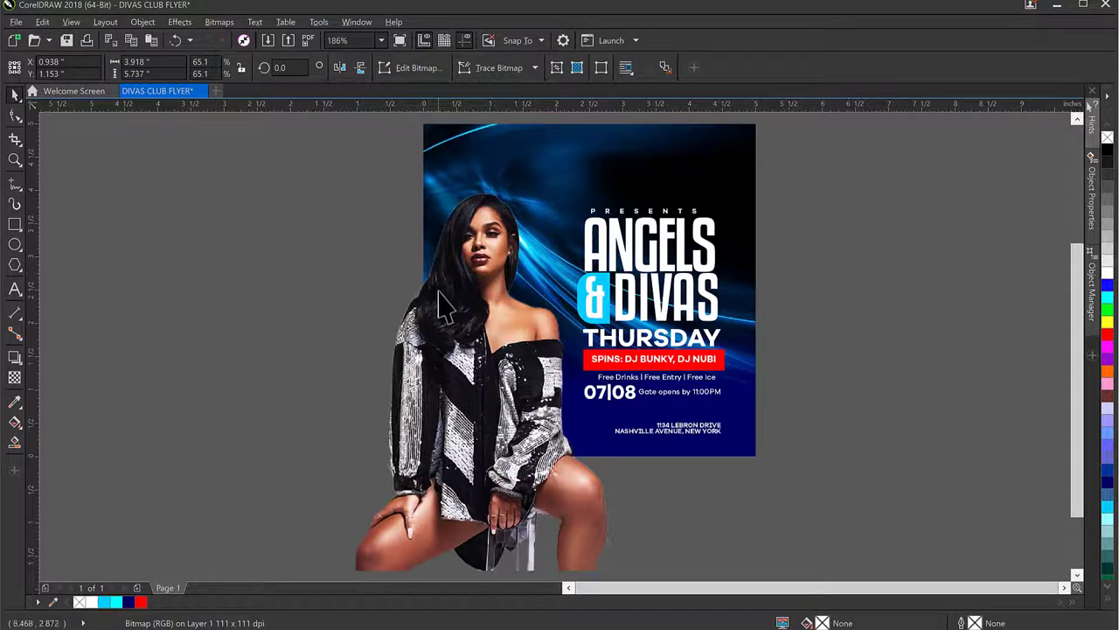
pyautogui.press('Escape')
pyautogui.click(480, 328)
pyautogui.moveTo(480, 328); pyautogui.dragTo(499, 294)
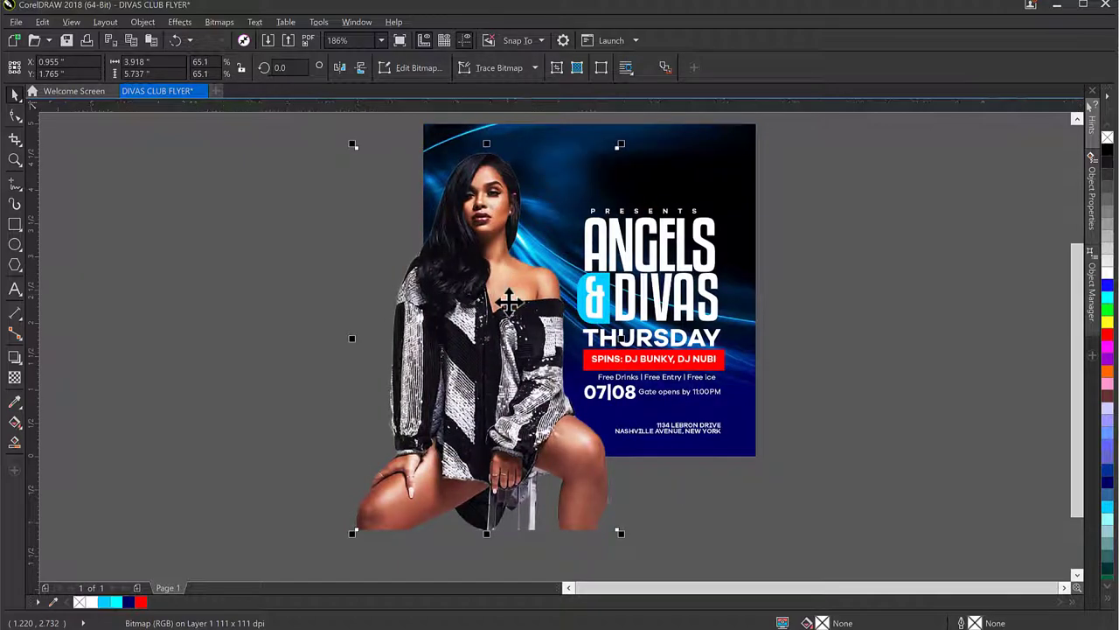
pyautogui.moveTo(350, 537); pyautogui.dragTo(379, 493)
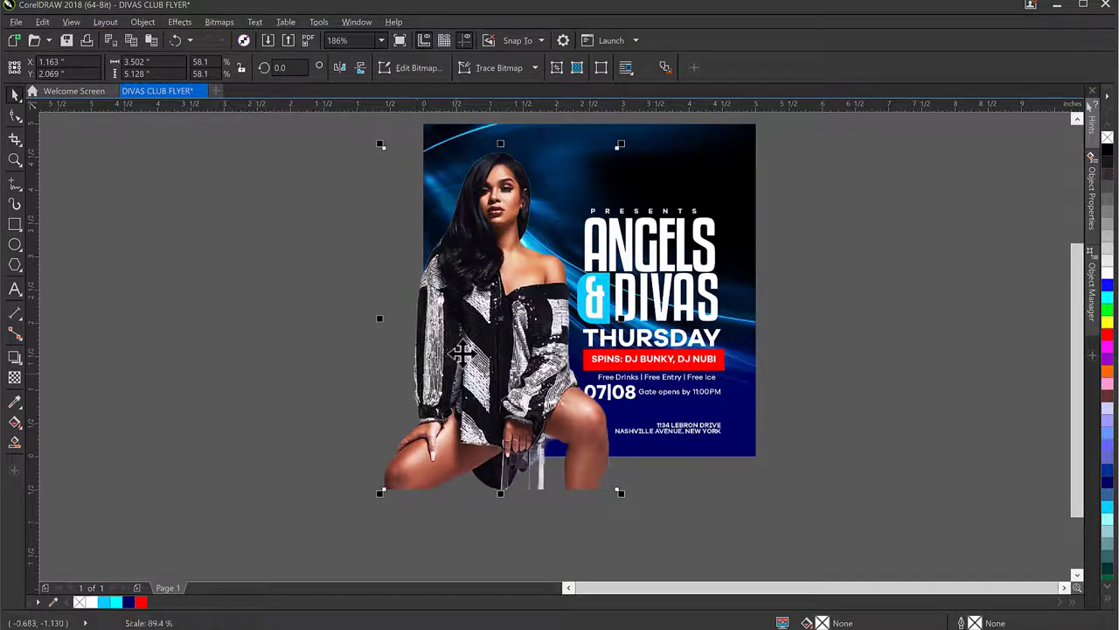
# - Move the 58.1% photo back off the flyer to its left side
pyautogui.click(503, 301)
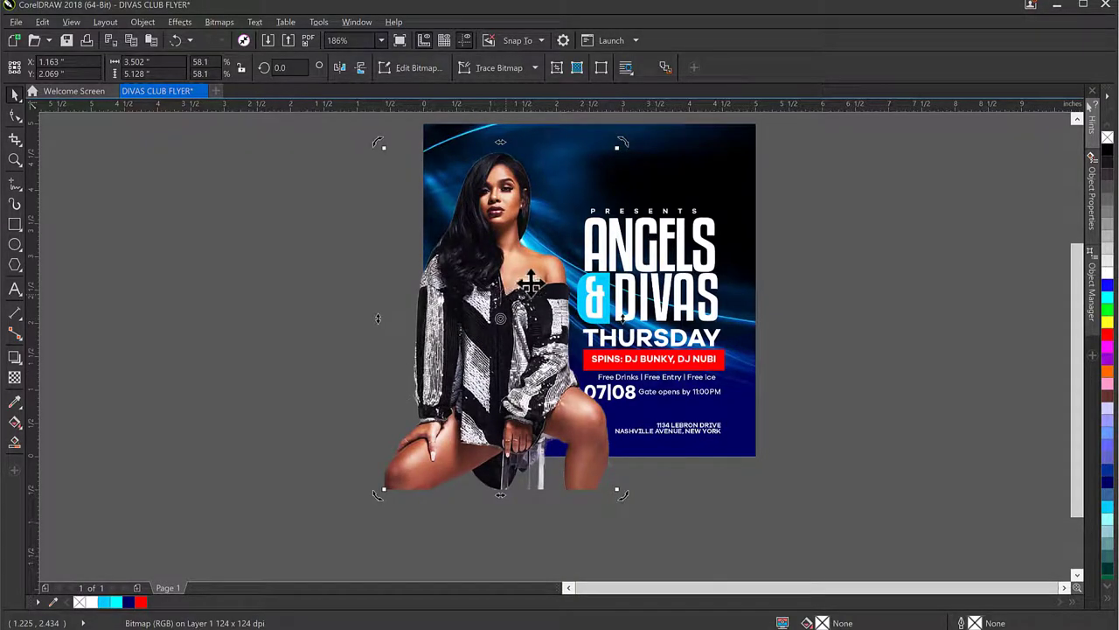
pyautogui.moveTo(384, 307); pyautogui.dragTo(317, 308)
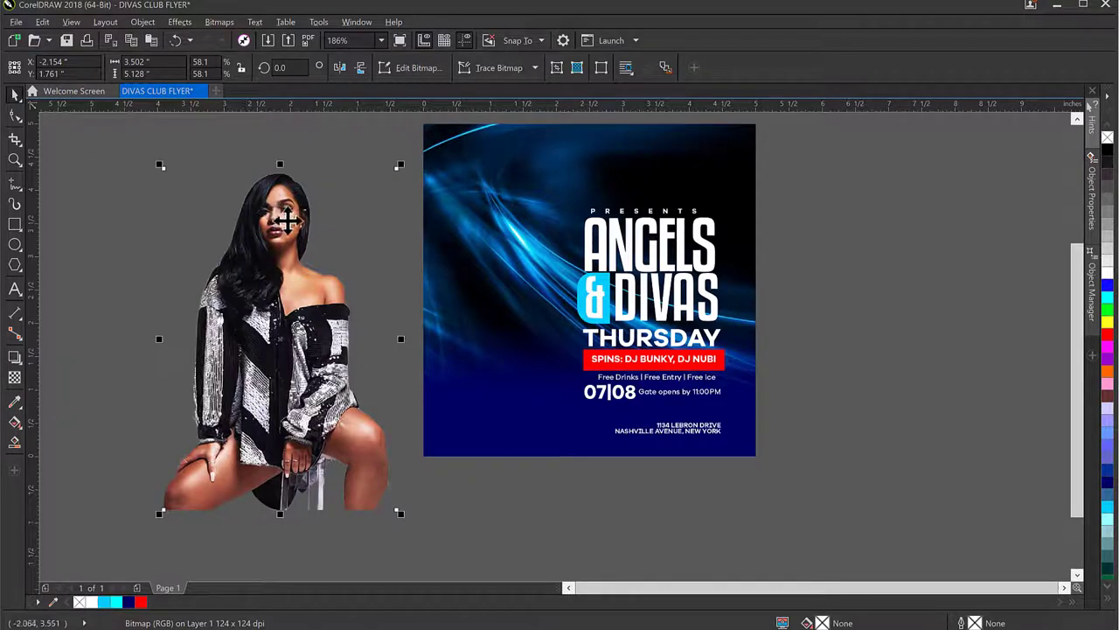
pyautogui.moveTo(265, 192); pyautogui.dragTo(244, 167)
pyautogui.click(812, 242)
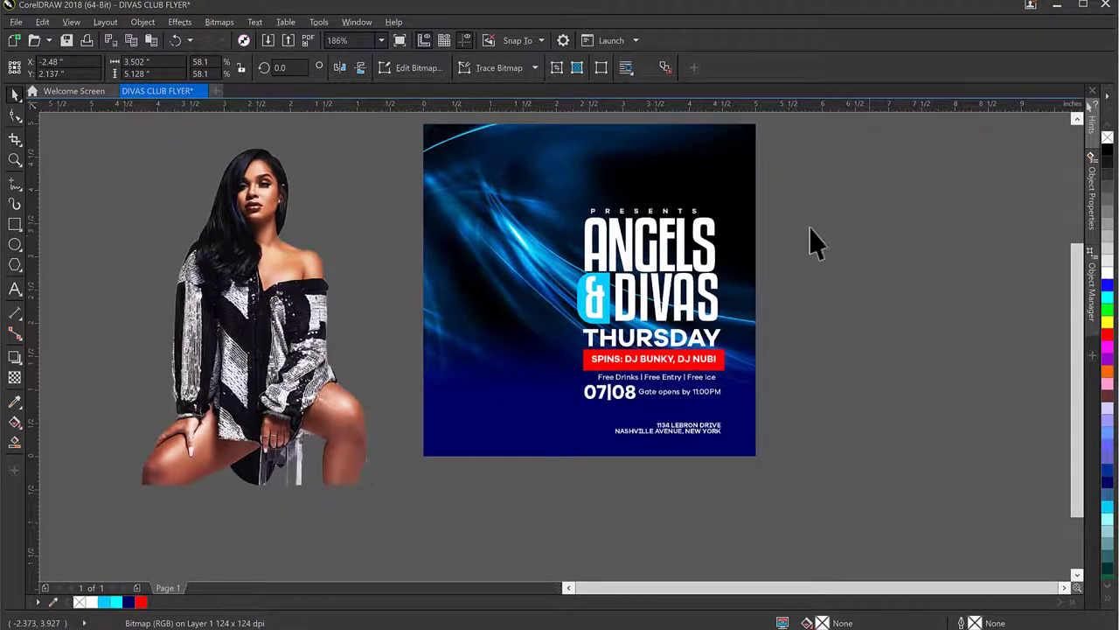
# - Draw a 2.071-inch circle over the flyer's upper-left edge and select it
pyautogui.click(15, 245)
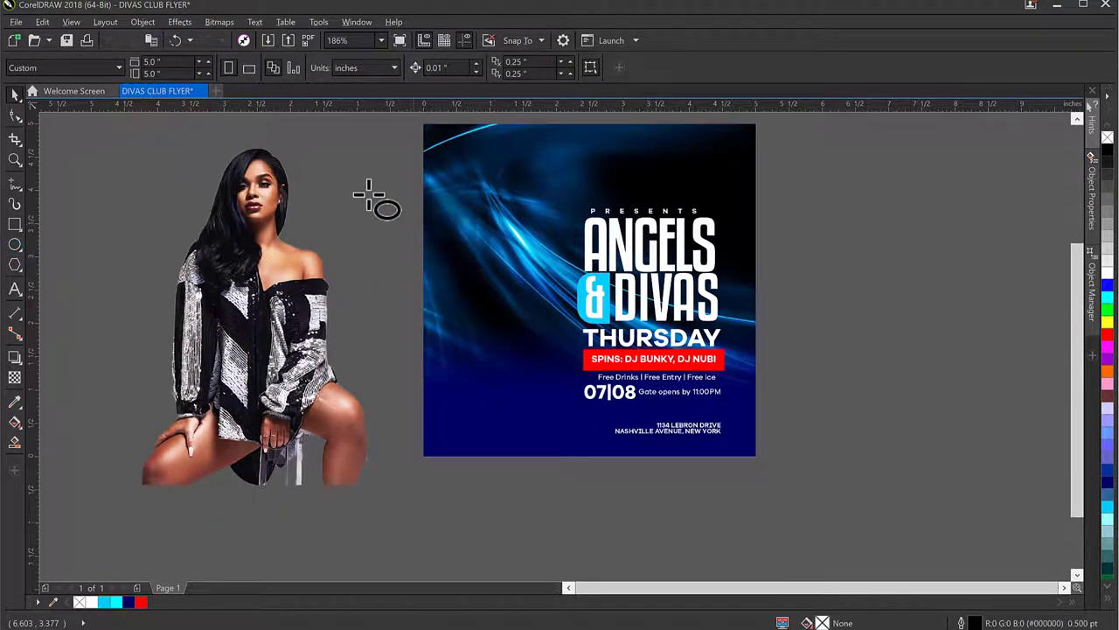
pyautogui.moveTo(376, 183); pyautogui.dragTo(487, 317)
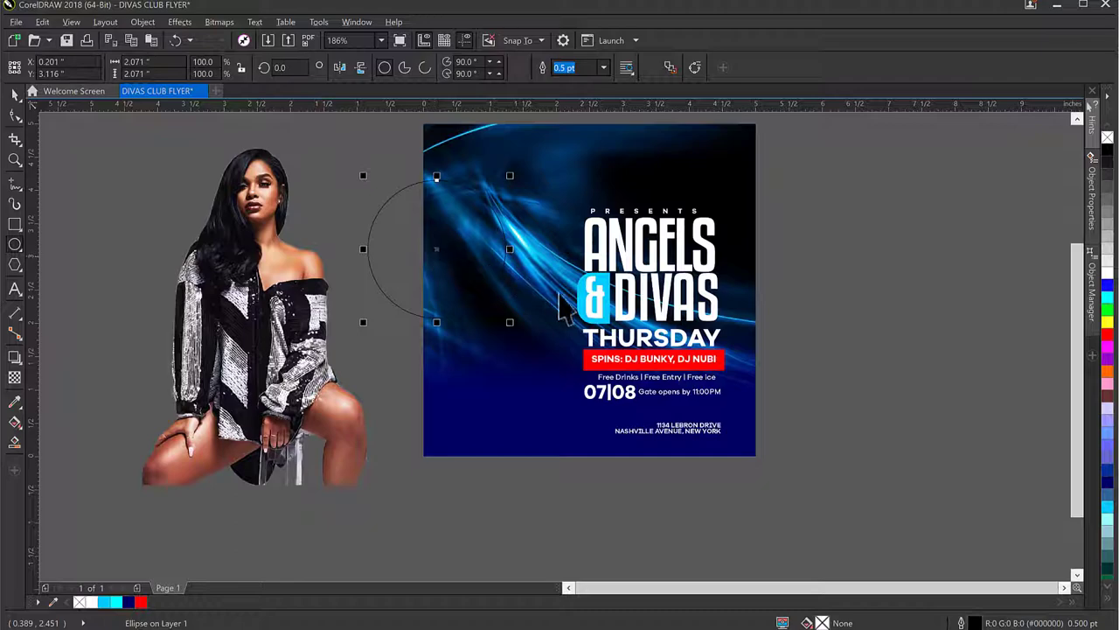
pyautogui.click(407, 245)
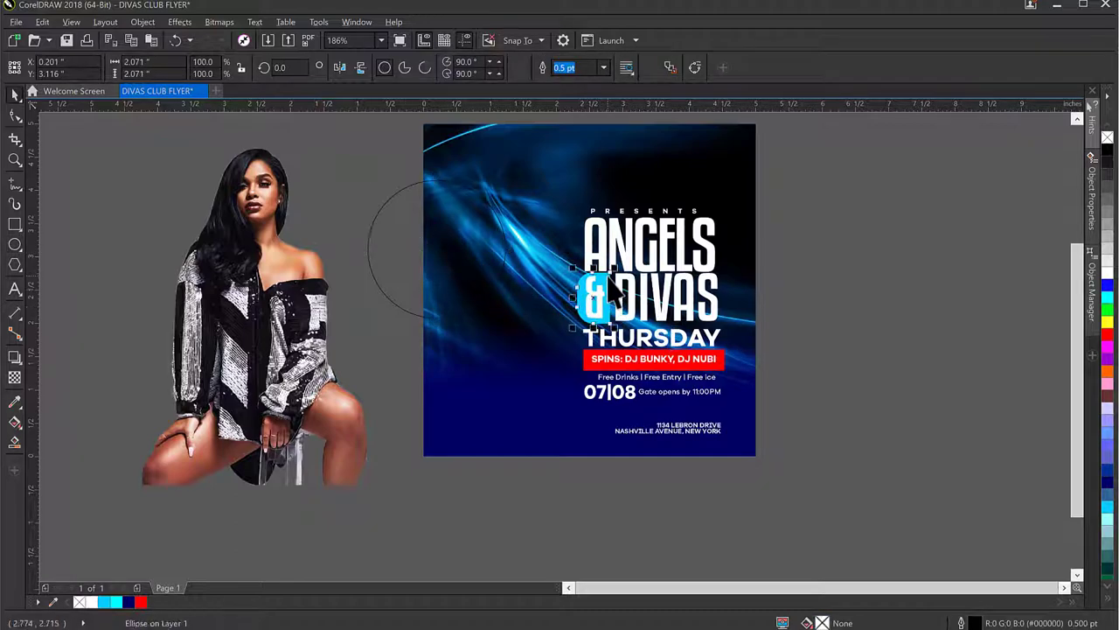
pyautogui.click(596, 291)
pyautogui.scroll(2, 598, 297)
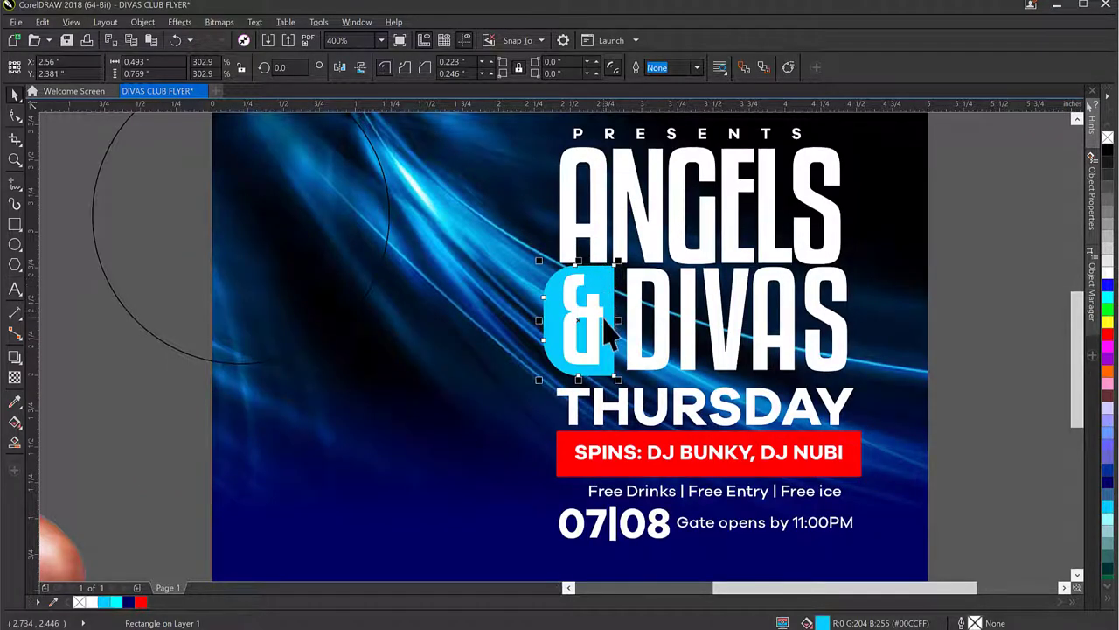
pyautogui.scroll(-2, 580, 312)
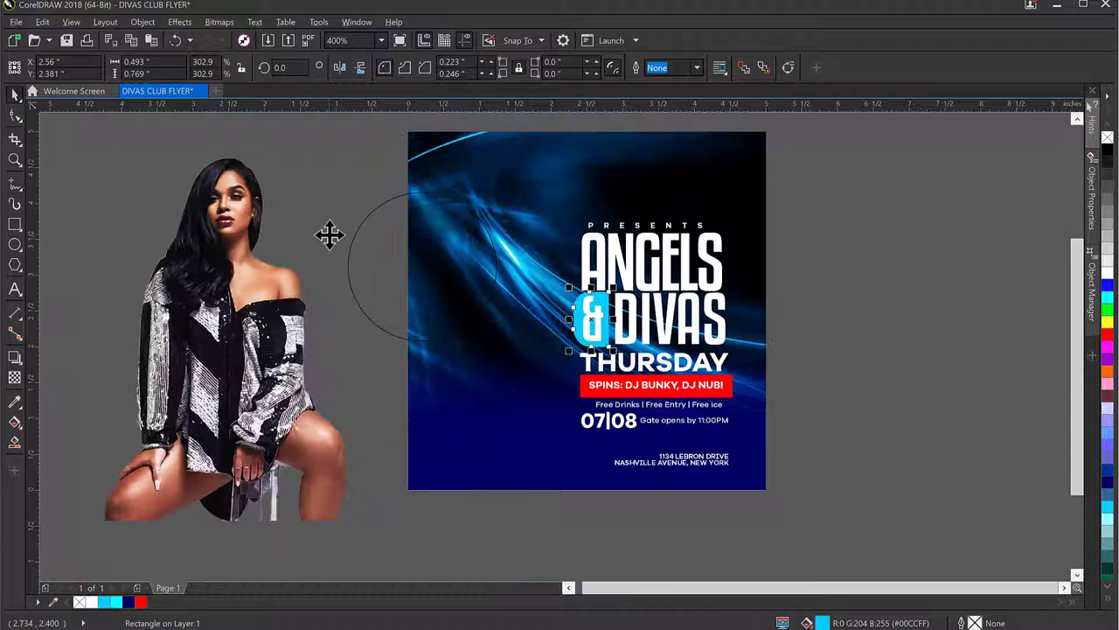
pyautogui.click(437, 252)
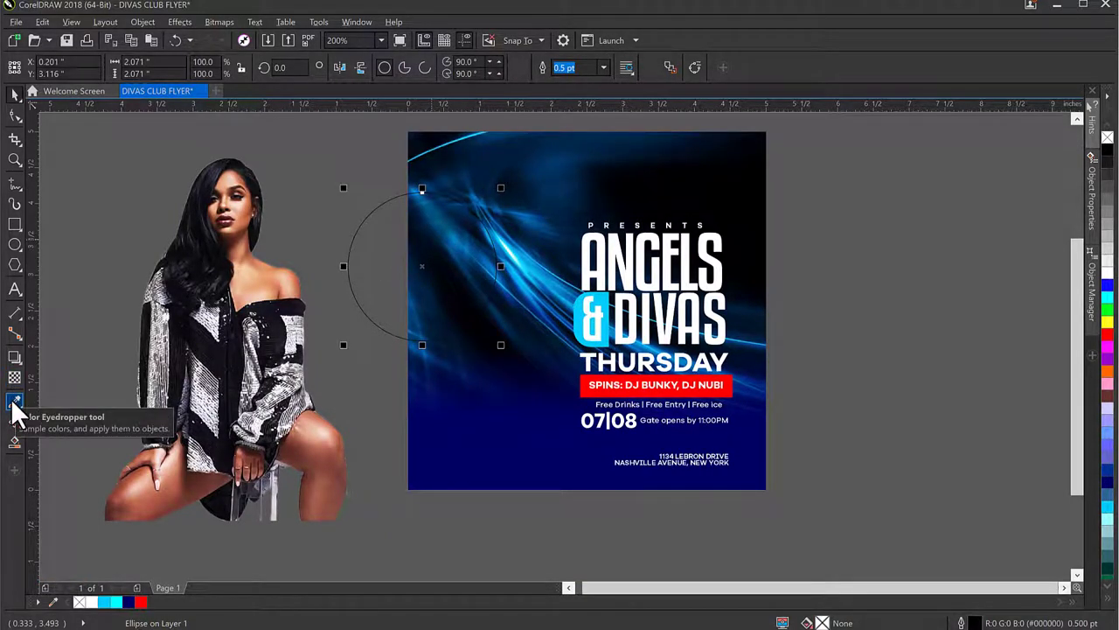
# - Fill the circle with the ampersand's Sky Blue from the palette
pyautogui.click(14, 405)
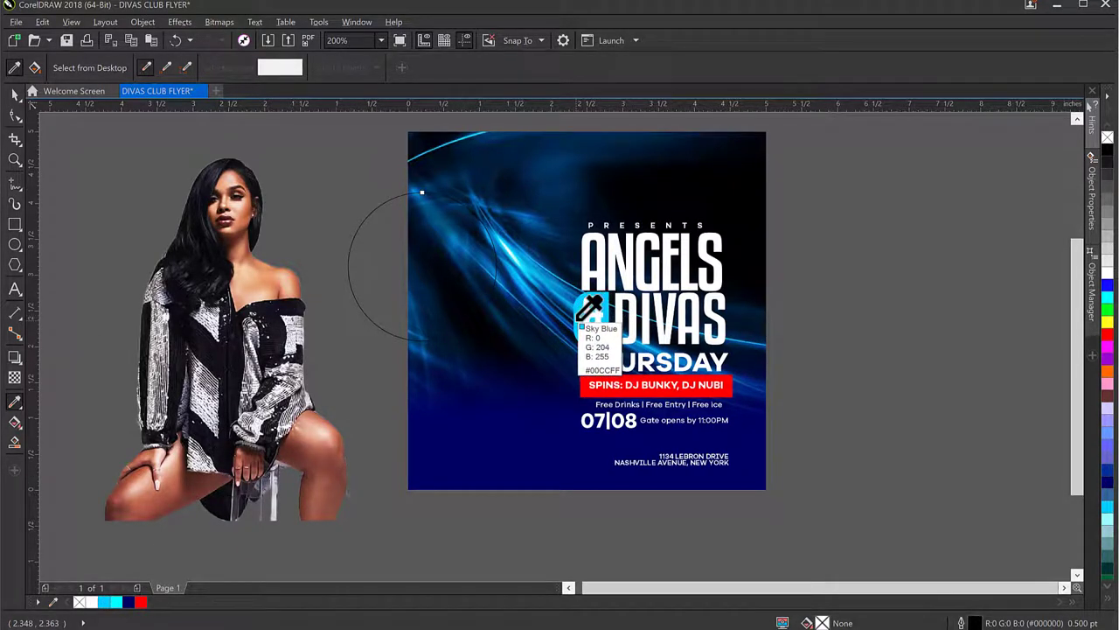
pyautogui.click(580, 321)
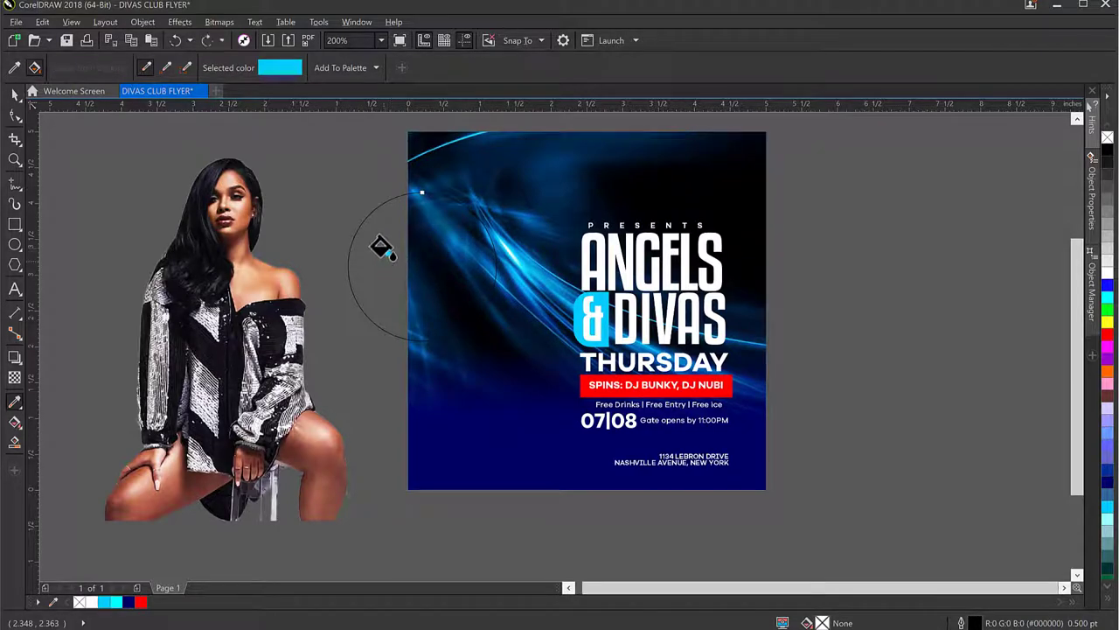
pyautogui.click(389, 260)
pyautogui.press('space')
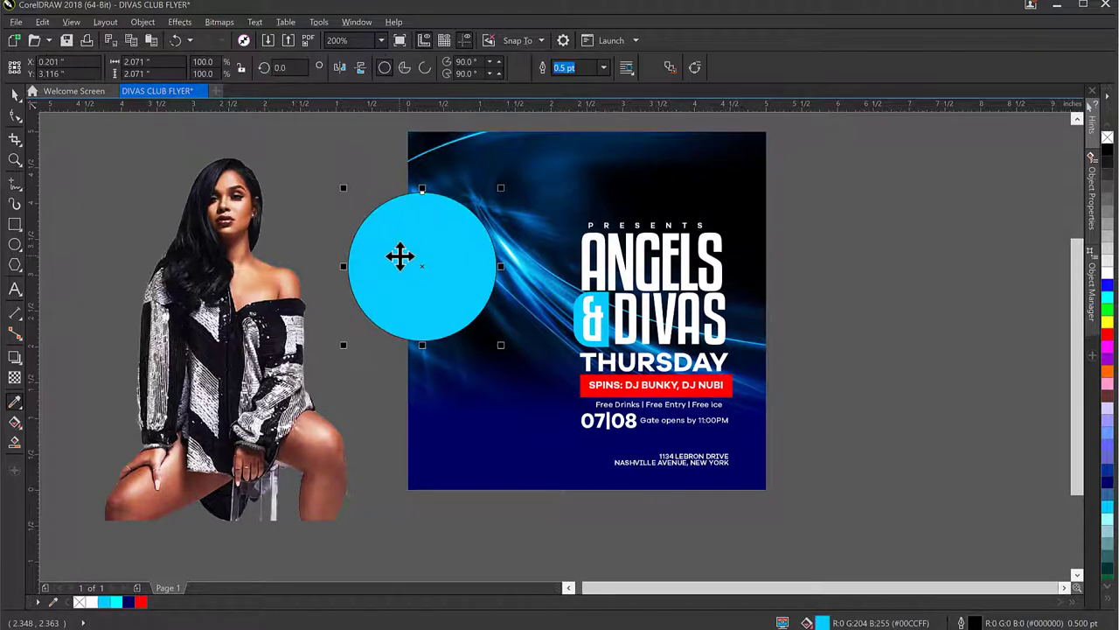
pyautogui.hotkey('ctrl', 'z')
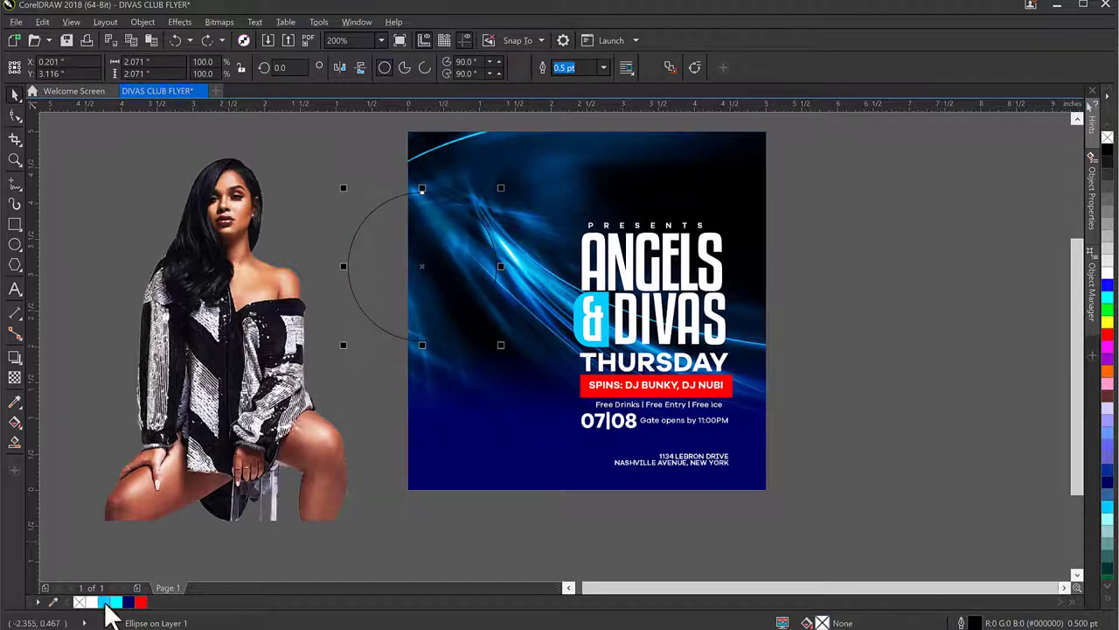
pyautogui.click(106, 602)
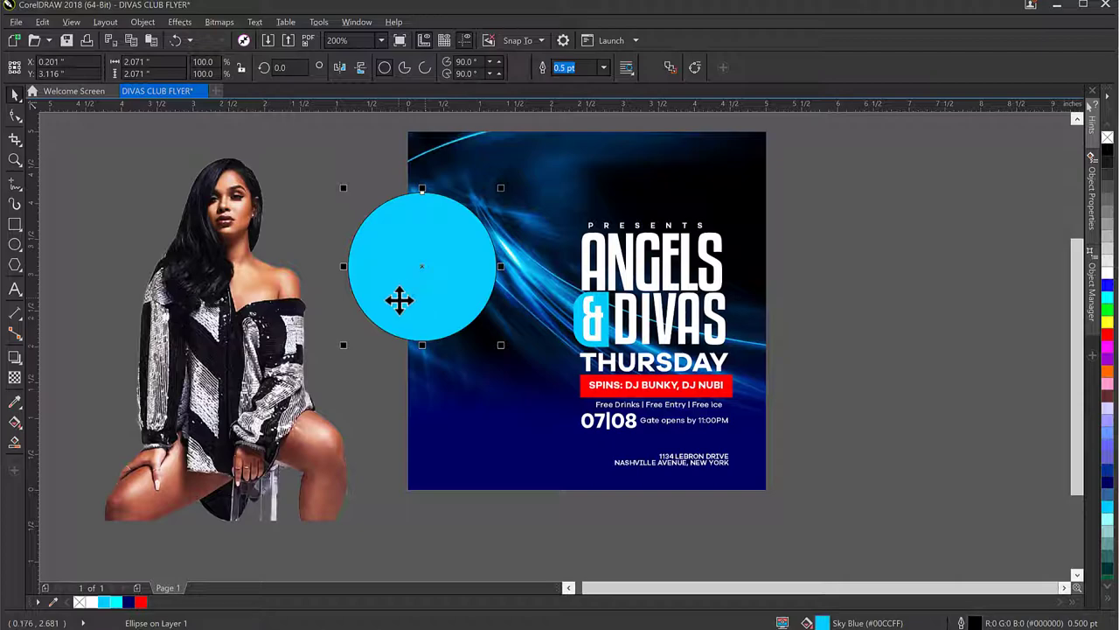
# - Remove the circle's outline and place it in the flyer's upper-left area
pyautogui.click(426, 226)
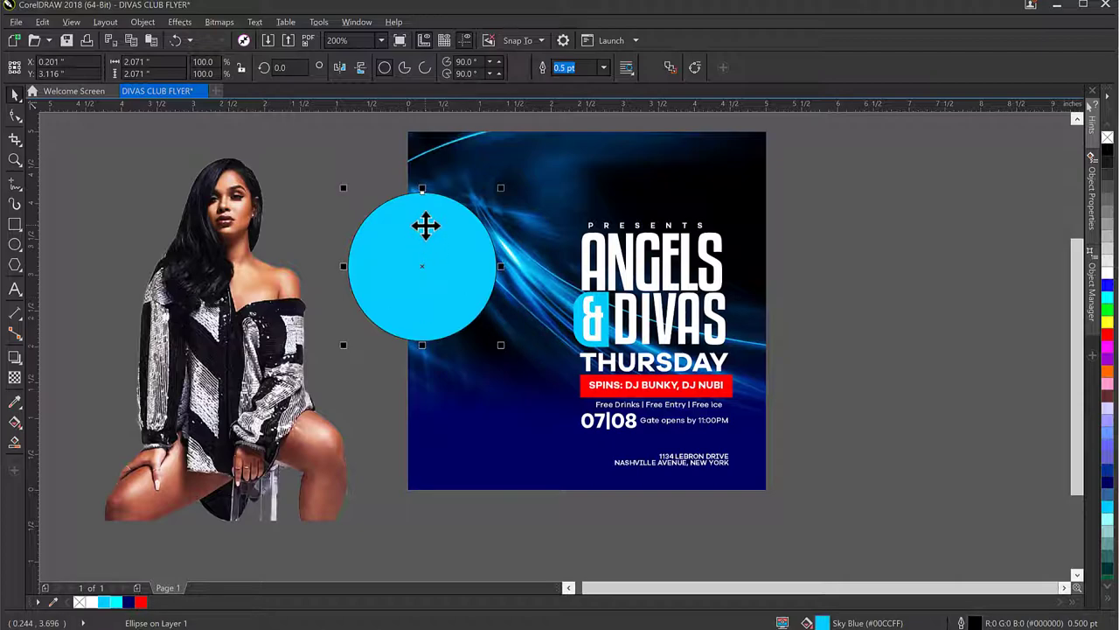
pyautogui.rightClick(1107, 138)
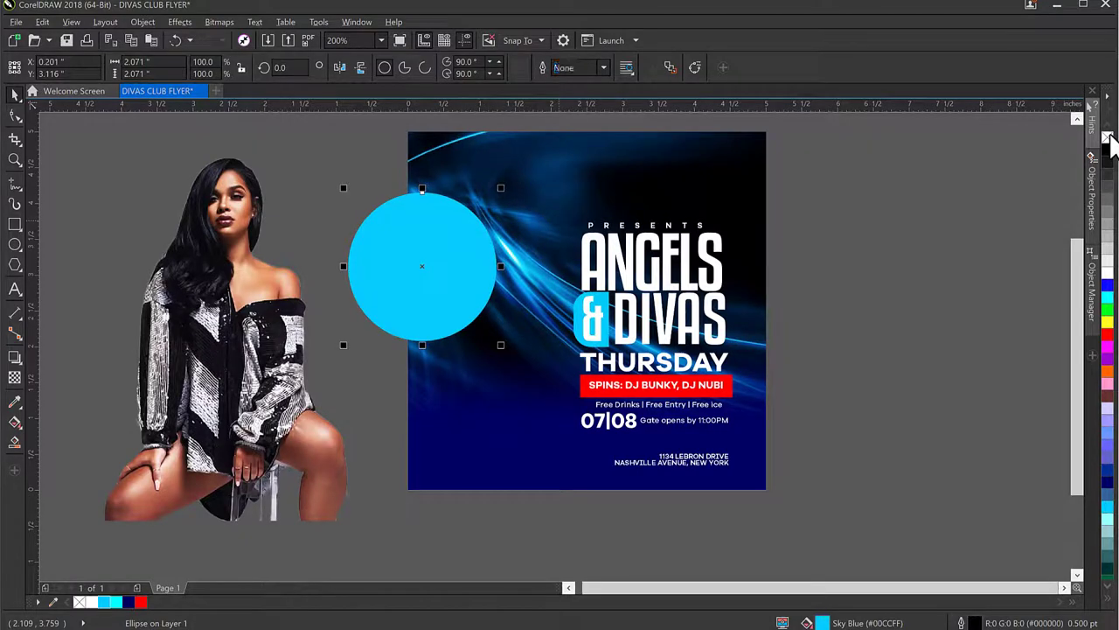
pyautogui.moveTo(449, 257); pyautogui.dragTo(118, 326)
pyautogui.press('Escape')
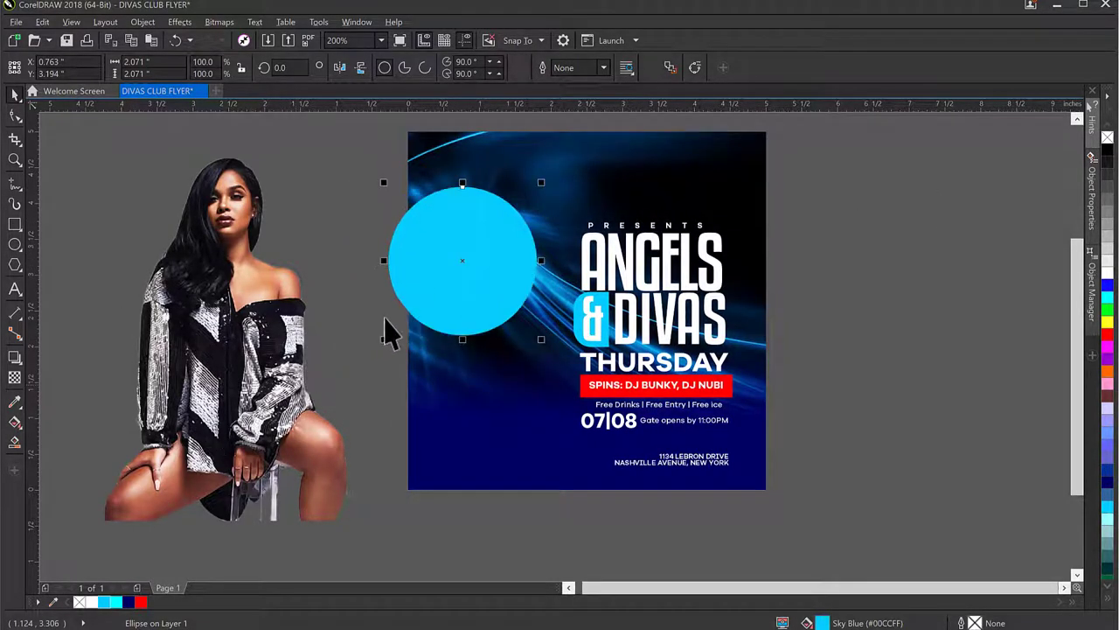
pyautogui.moveTo(450, 263); pyautogui.dragTo(459, 250)
pyautogui.press('Escape')
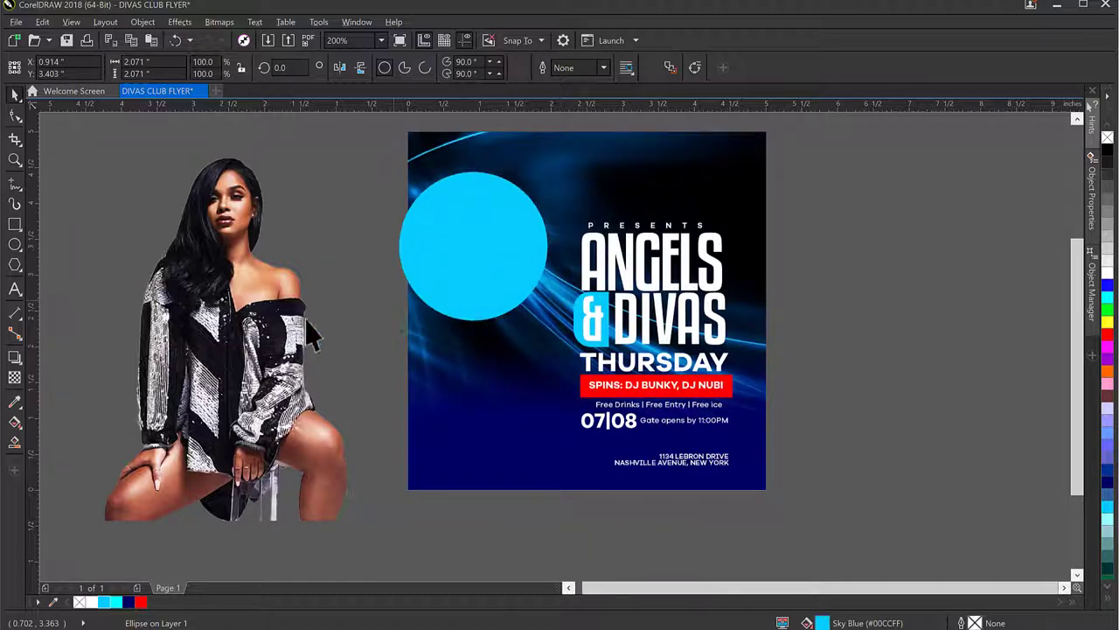
# - Give the sky-blue circle an elliptical gradient transparency so it fades outward like a glow
pyautogui.click(15, 378)
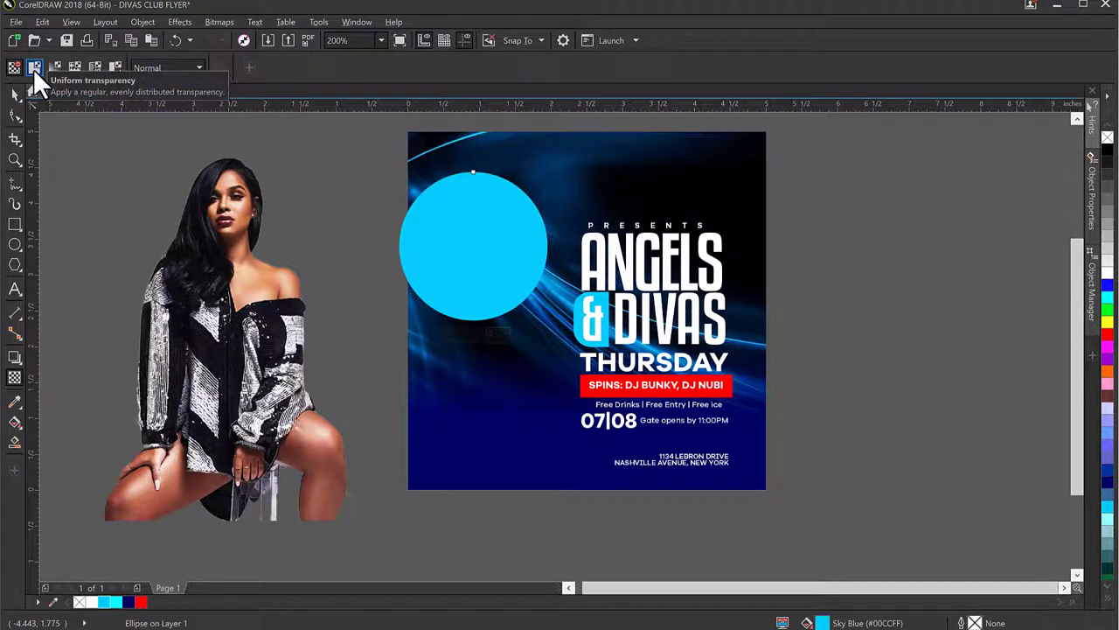
pyautogui.click(33, 68)
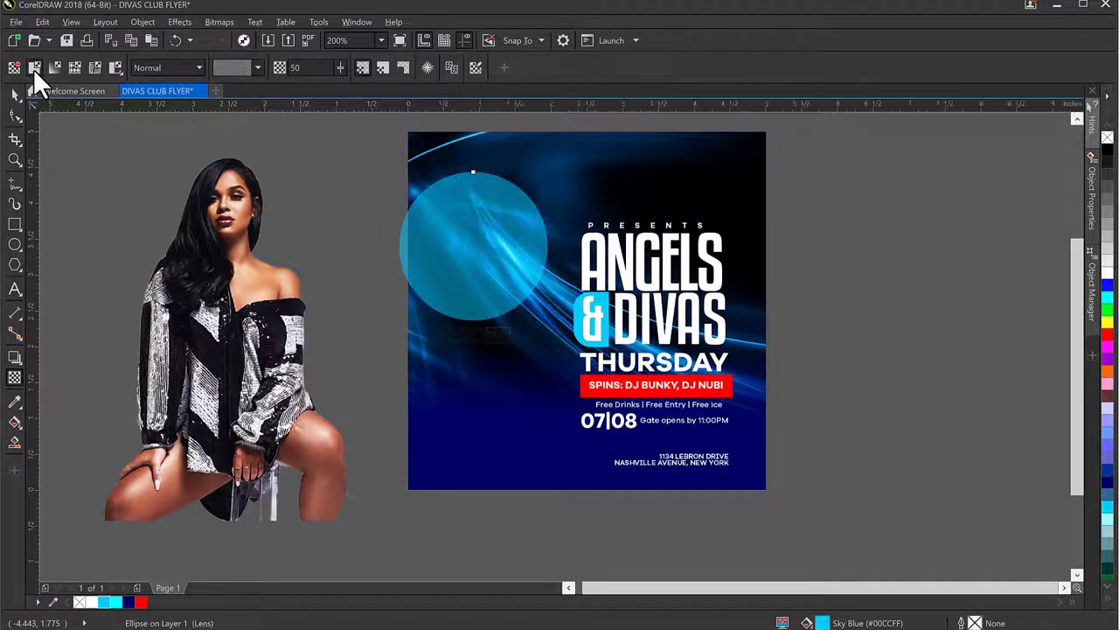
pyautogui.hotkey('ctrl', 'z')
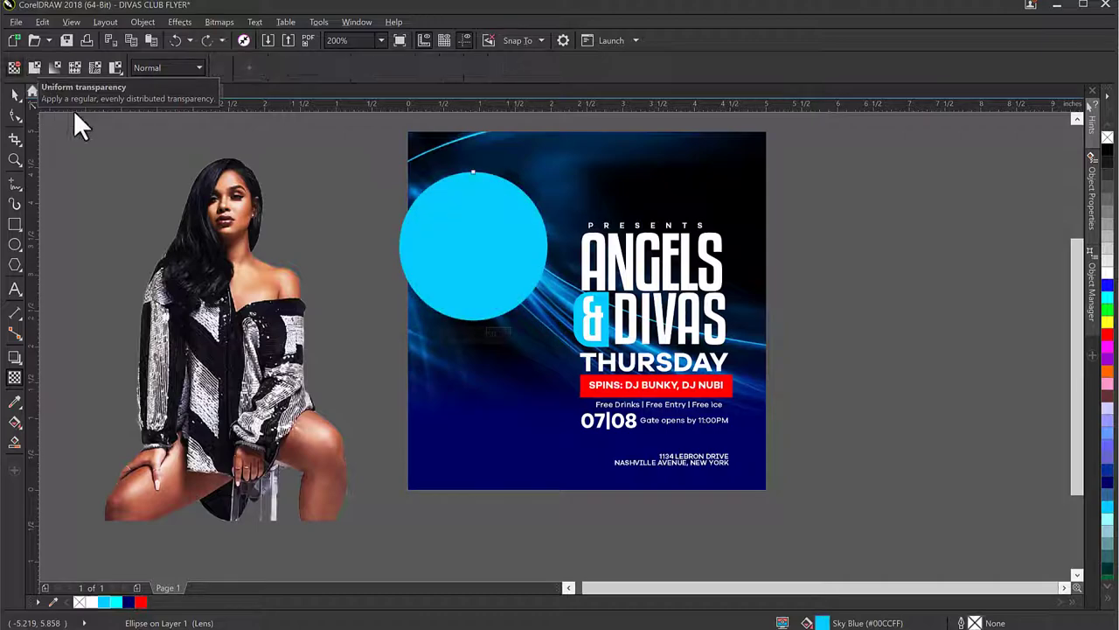
pyautogui.click(55, 68)
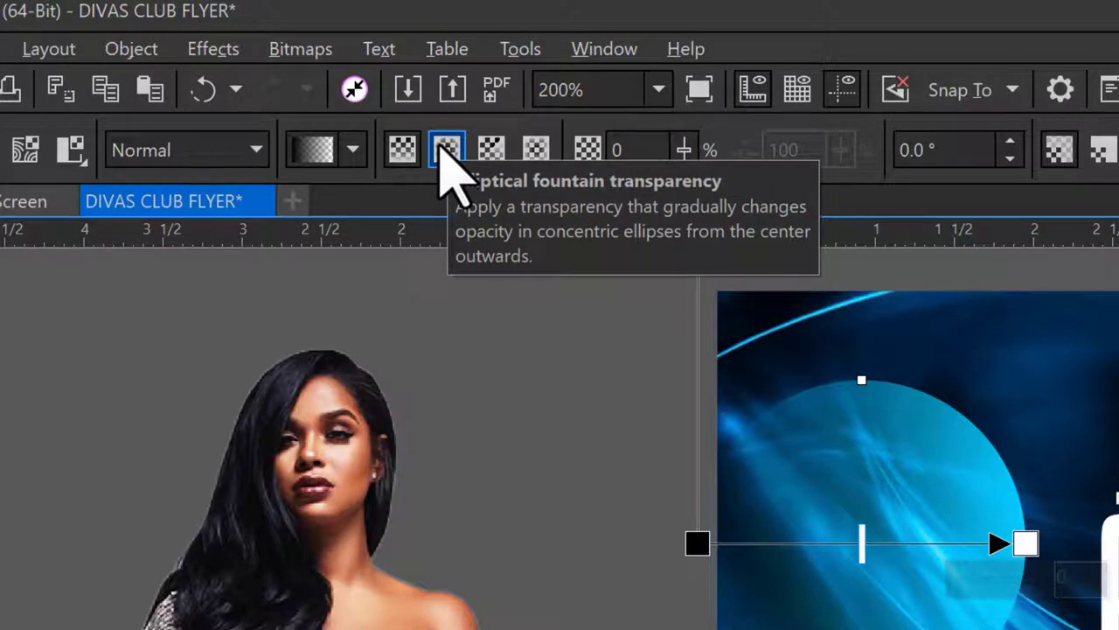
pyautogui.click(446, 148)
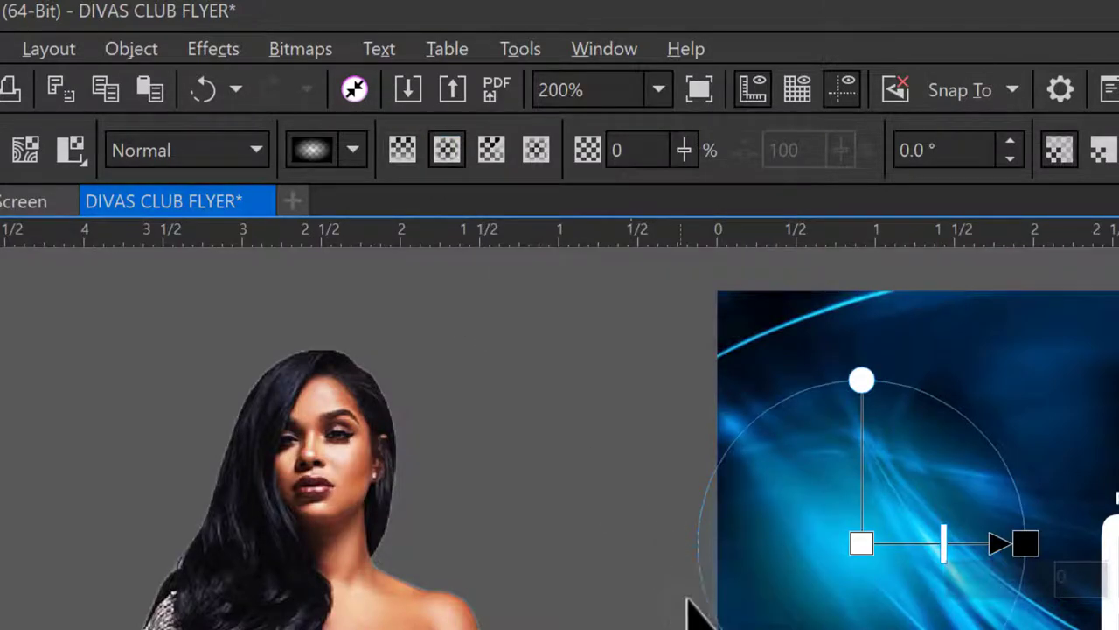
pyautogui.scroll(2, 909, 543)
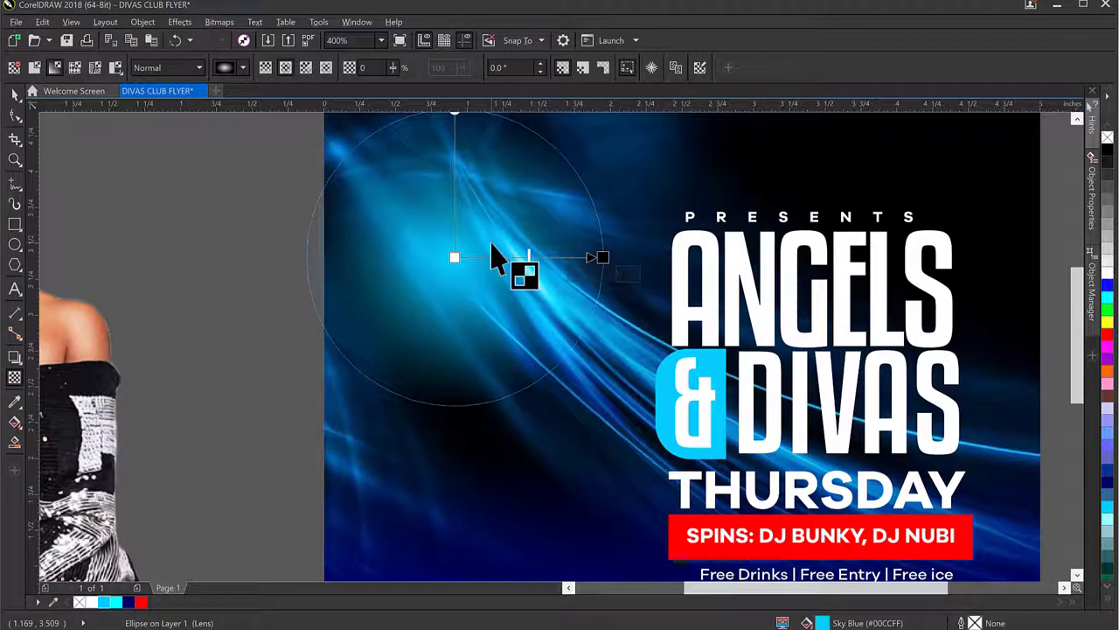
pyautogui.scroll(-2, 495, 257)
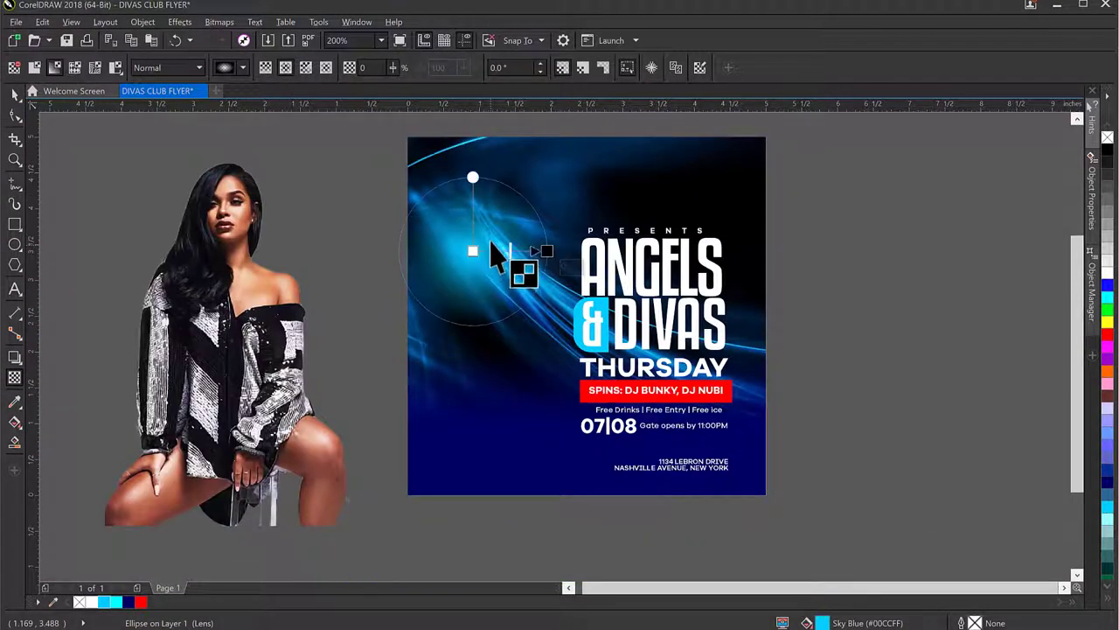
pyautogui.scroll(2, 495, 236)
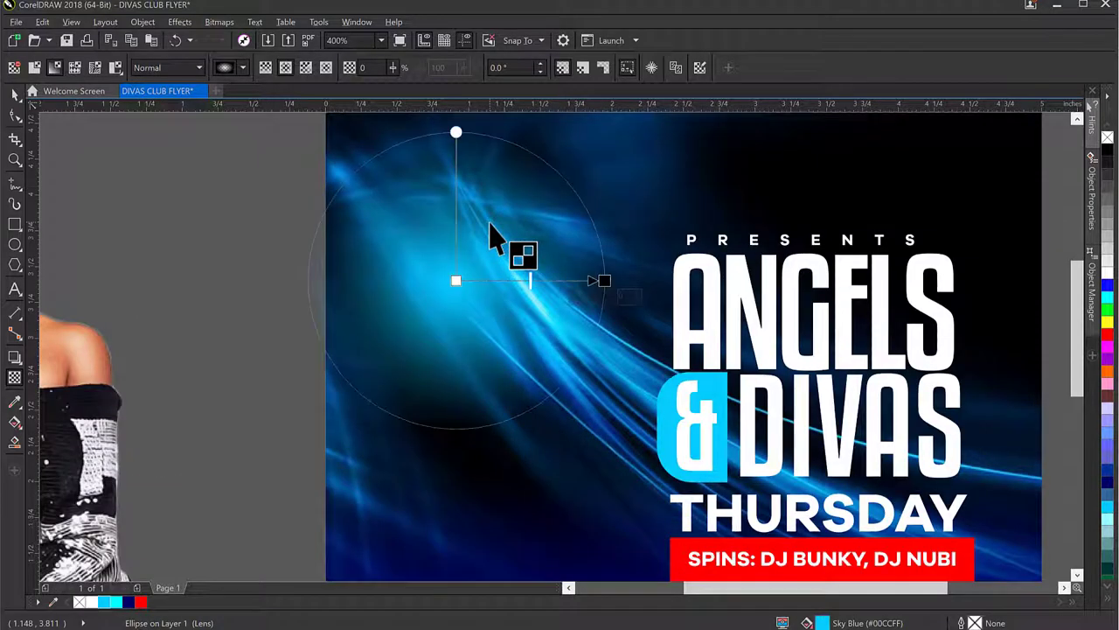
pyautogui.click(15, 94)
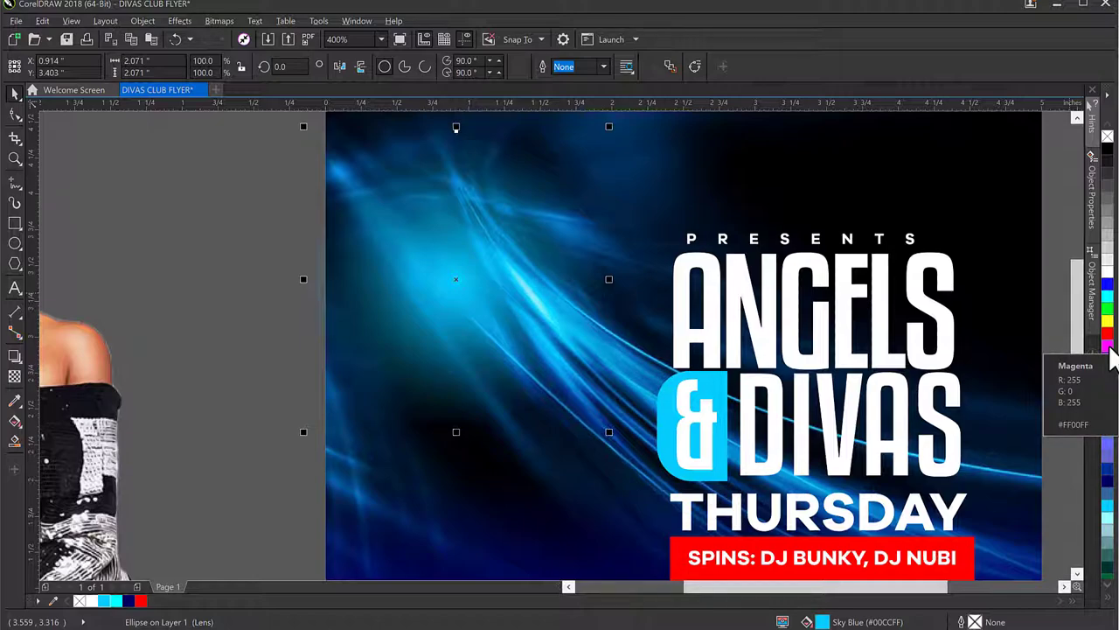
# - Try magenta, yellow, green and red as the glow circle's colour
pyautogui.click(1108, 350)
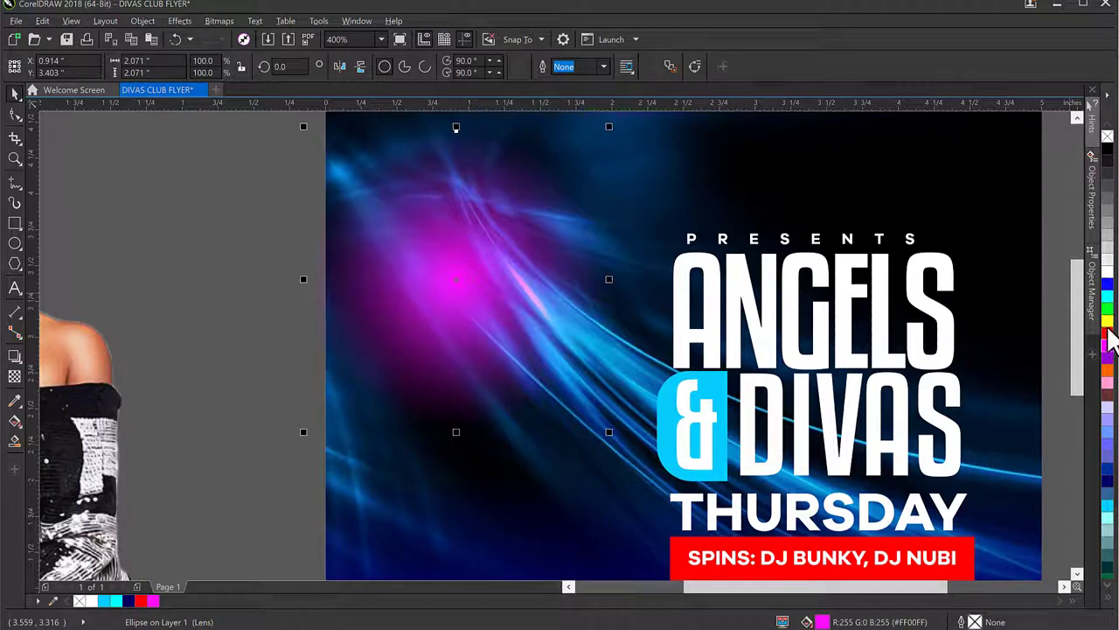
pyautogui.click(1107, 323)
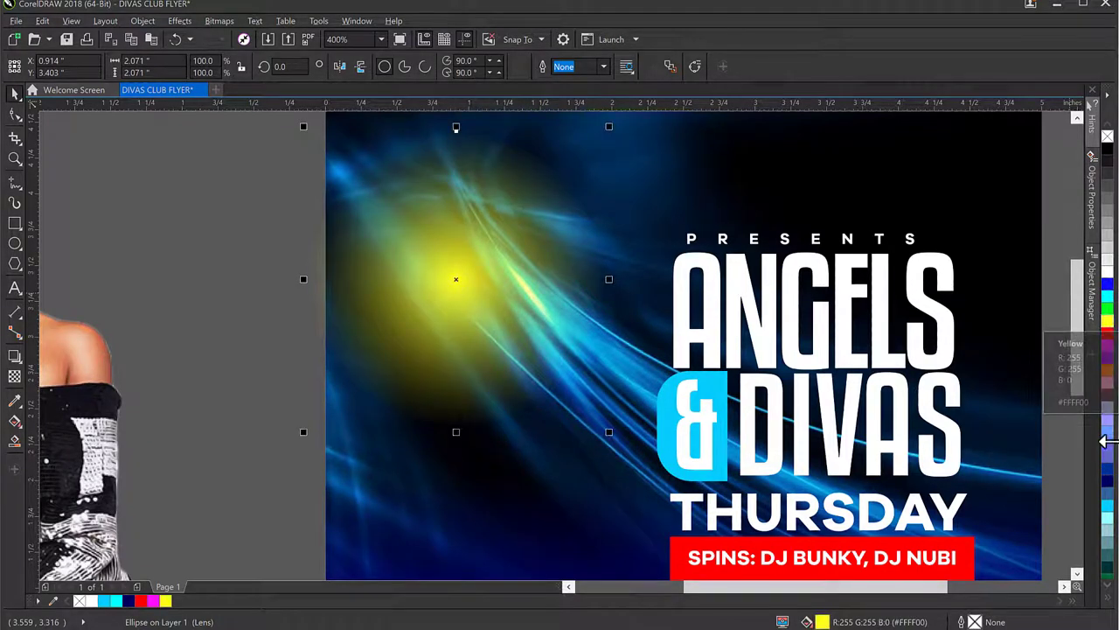
pyautogui.click(1107, 311)
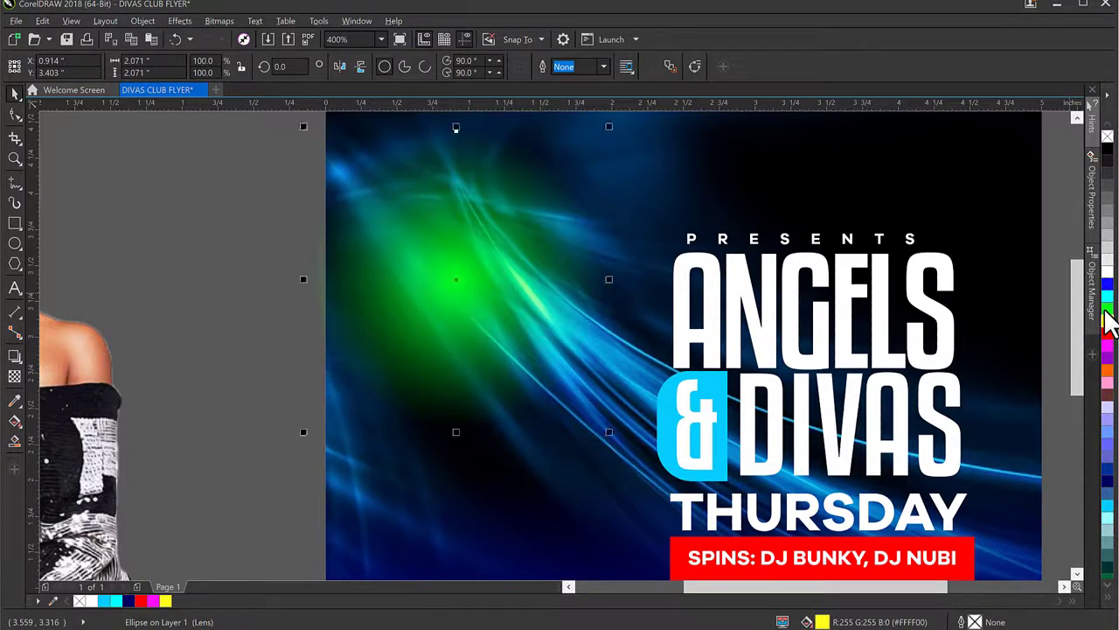
pyautogui.click(1106, 311)
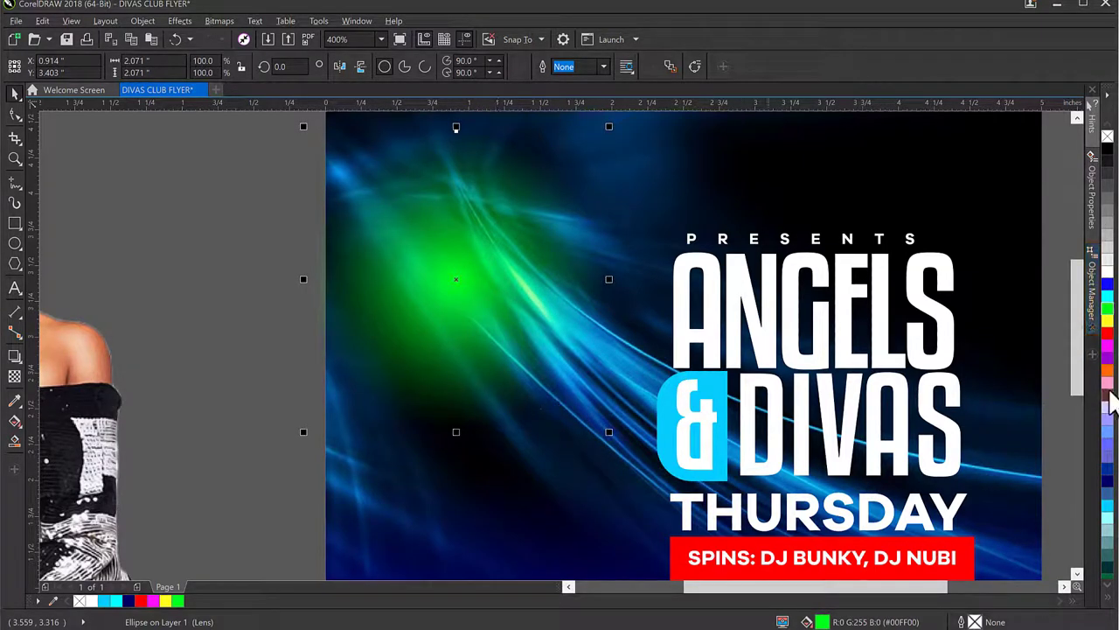
pyautogui.click(1107, 337)
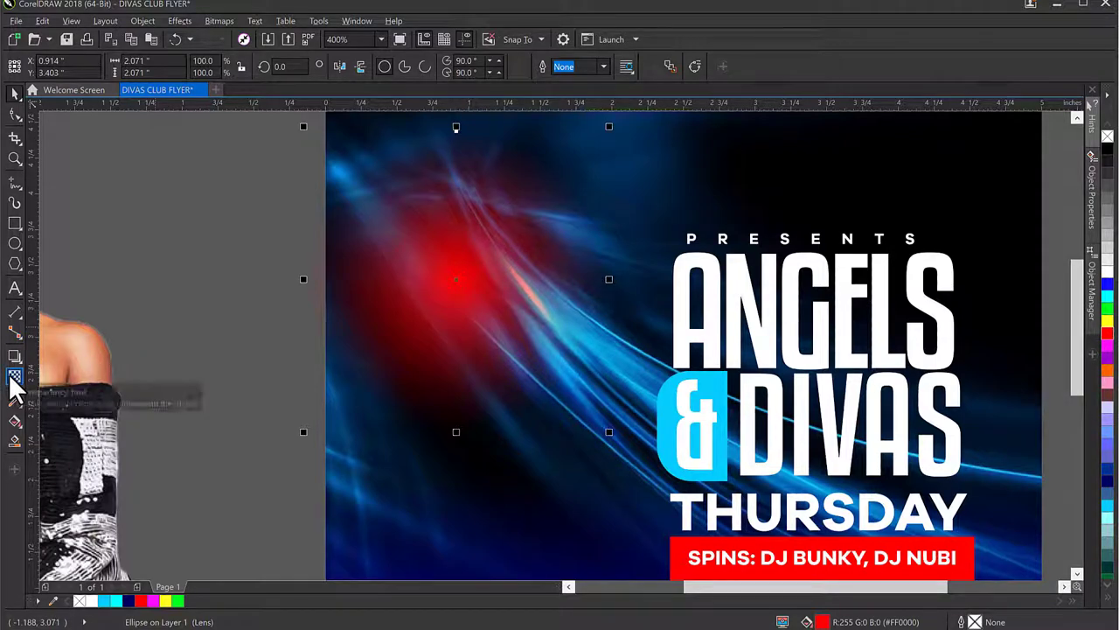
# - Set the glow's transparency merge mode to Screen
pyautogui.click(14, 378)
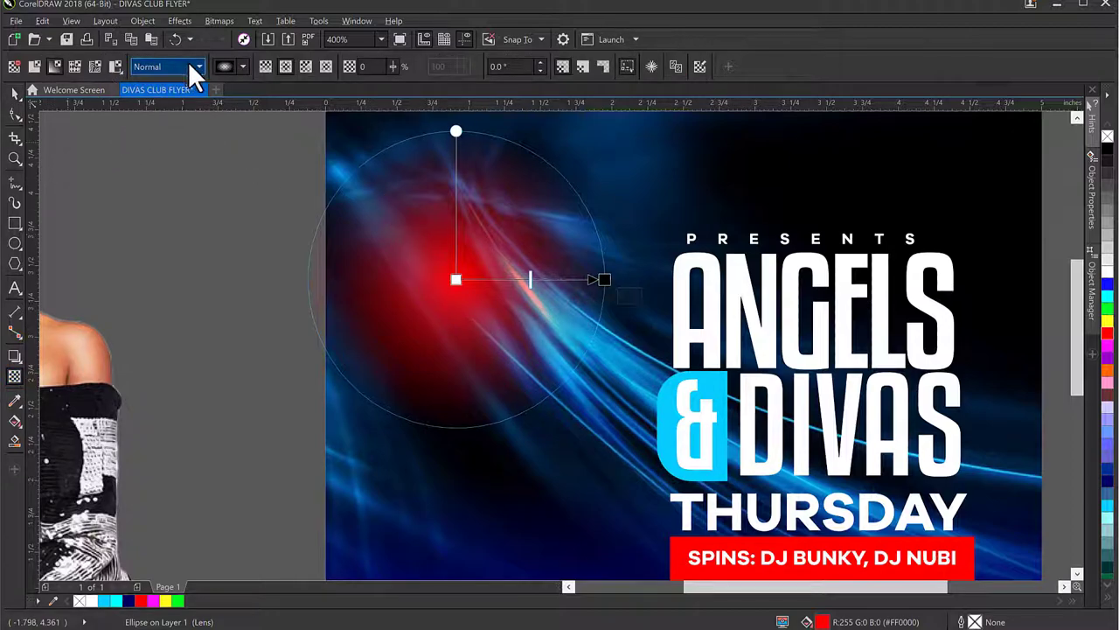
pyautogui.click(195, 69)
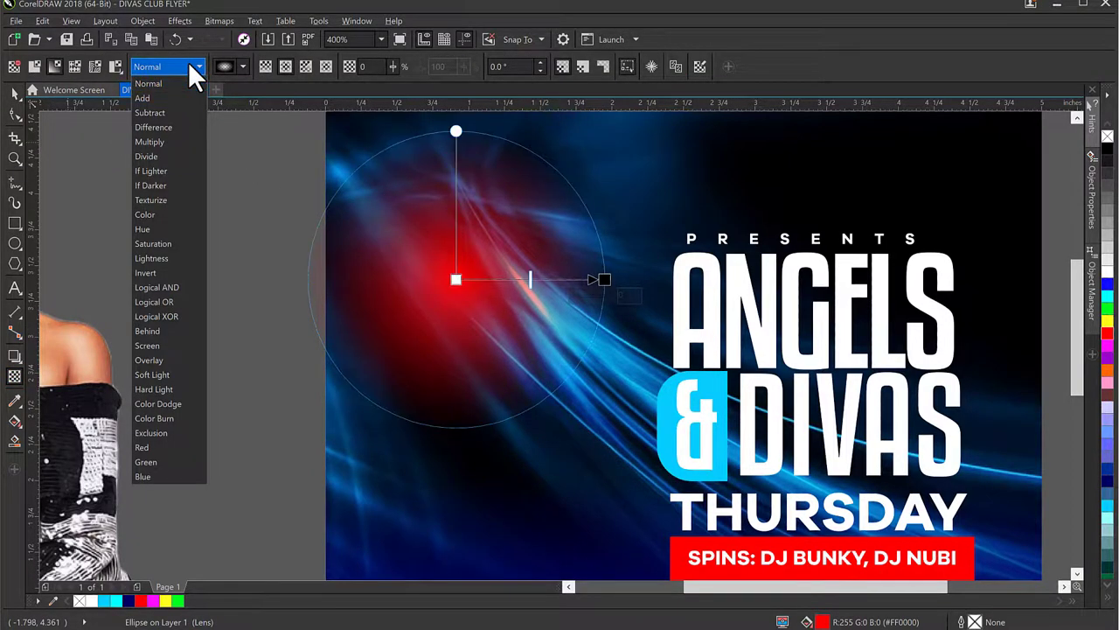
pyautogui.click(169, 349)
pyautogui.click(15, 91)
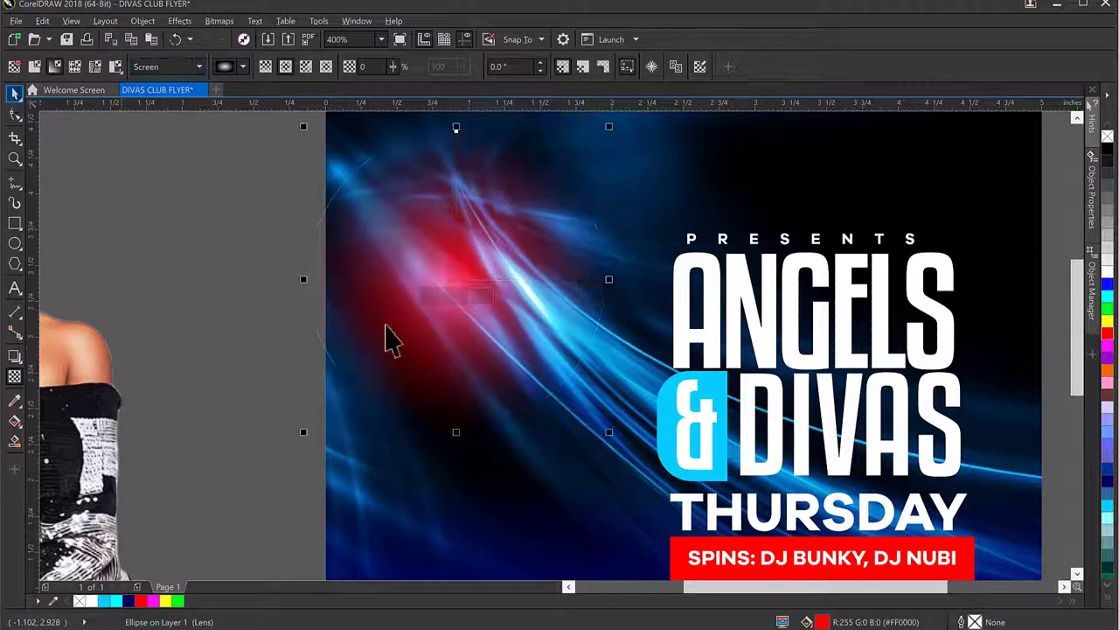
# - Shift the glow right, recolour it Sky Blue, and cut it to the clipboard
pyautogui.moveTo(440, 264); pyautogui.dragTo(486, 317)
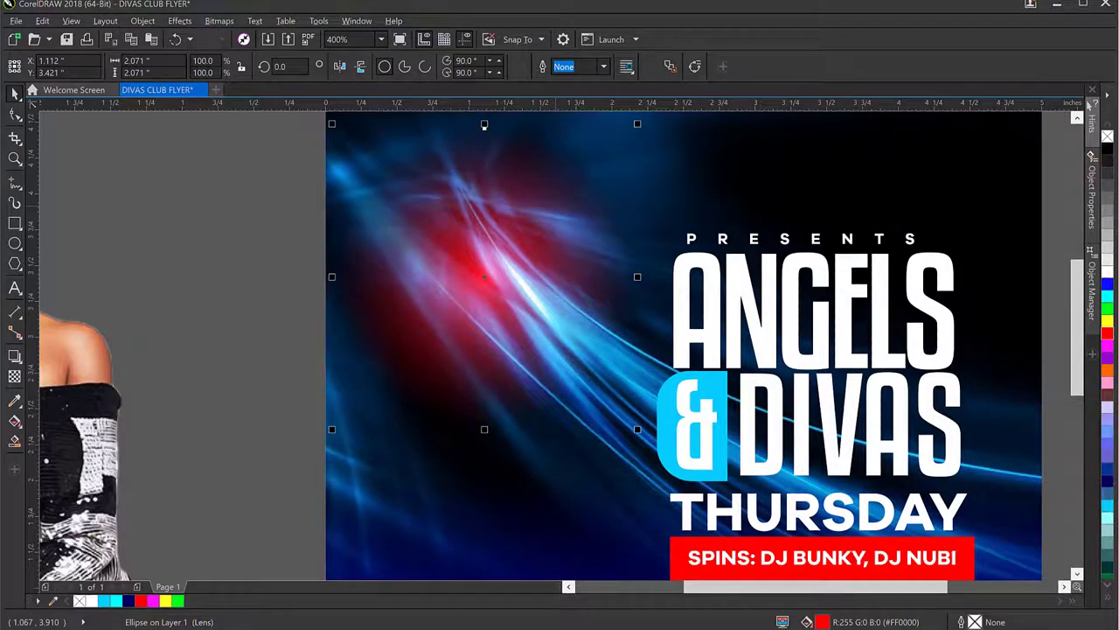
pyautogui.click(105, 603)
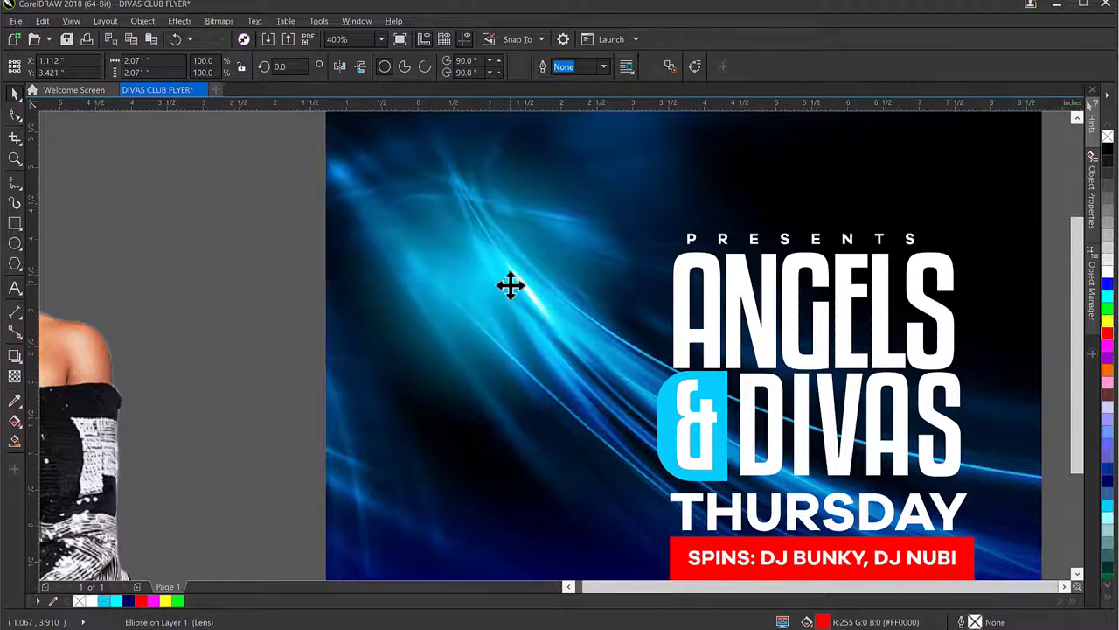
pyautogui.scroll(-3, 509, 285)
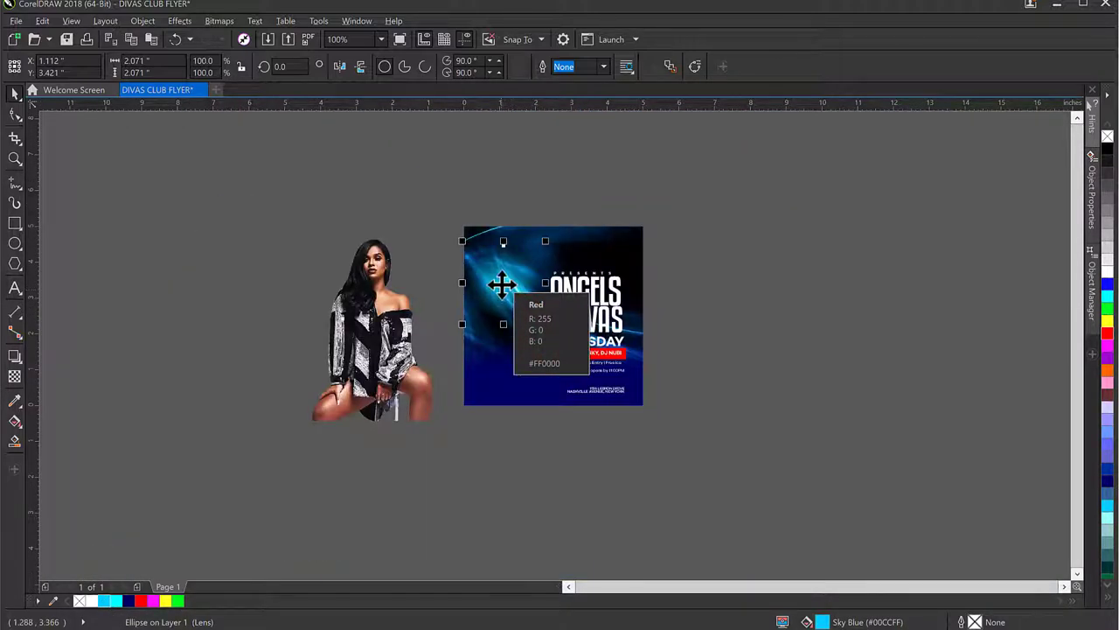
pyautogui.scroll(1, 508, 278)
pyautogui.scroll(1, 503, 265)
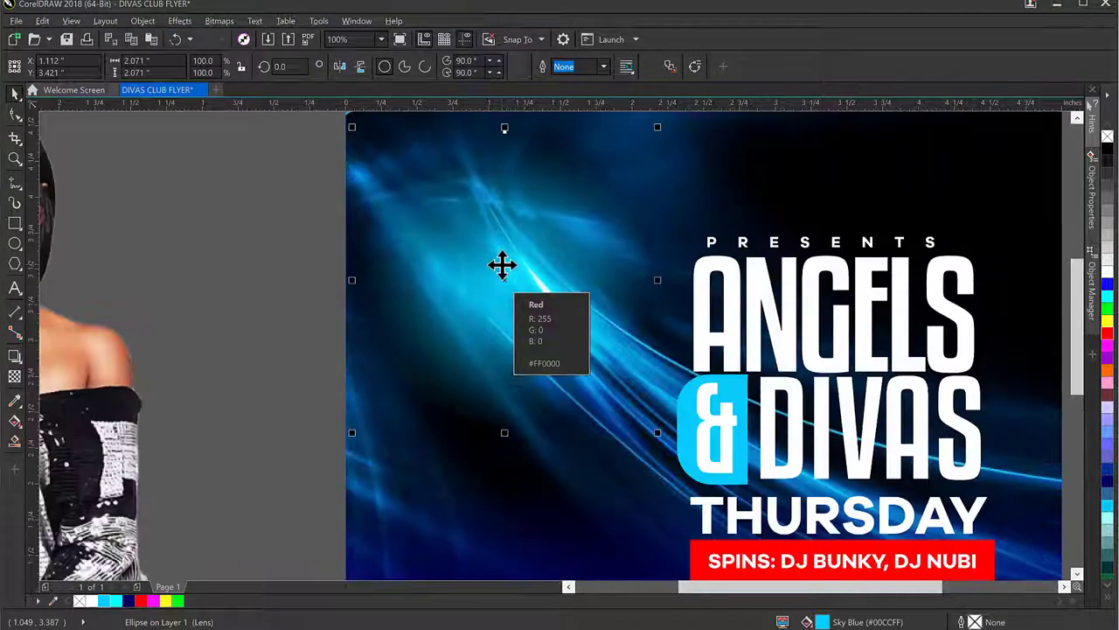
pyautogui.scroll(-1, 505, 267)
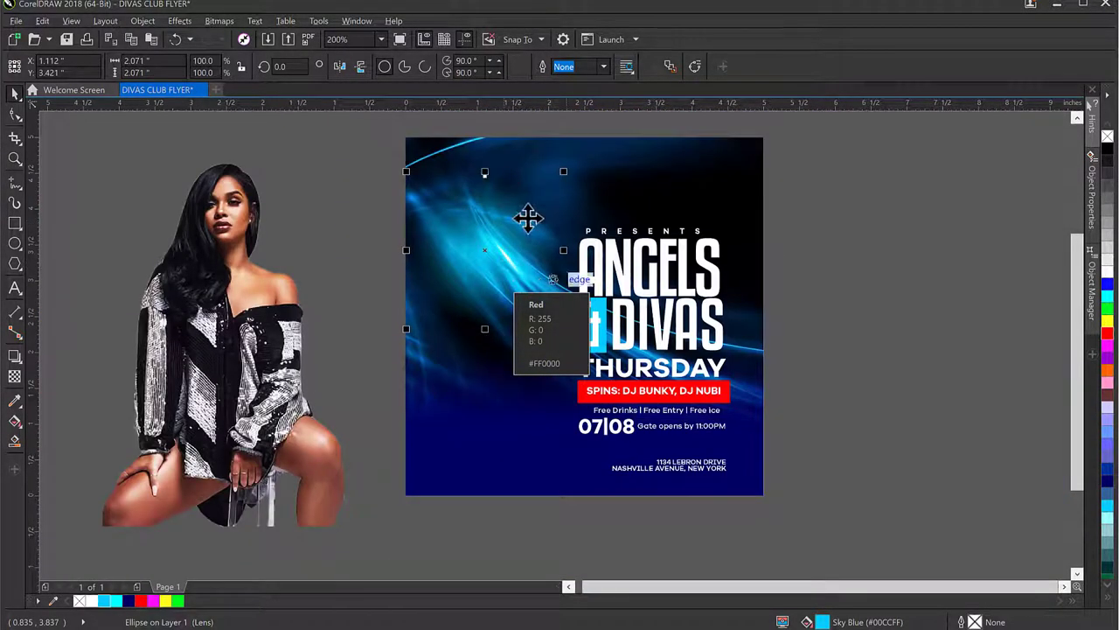
pyautogui.click(645, 178)
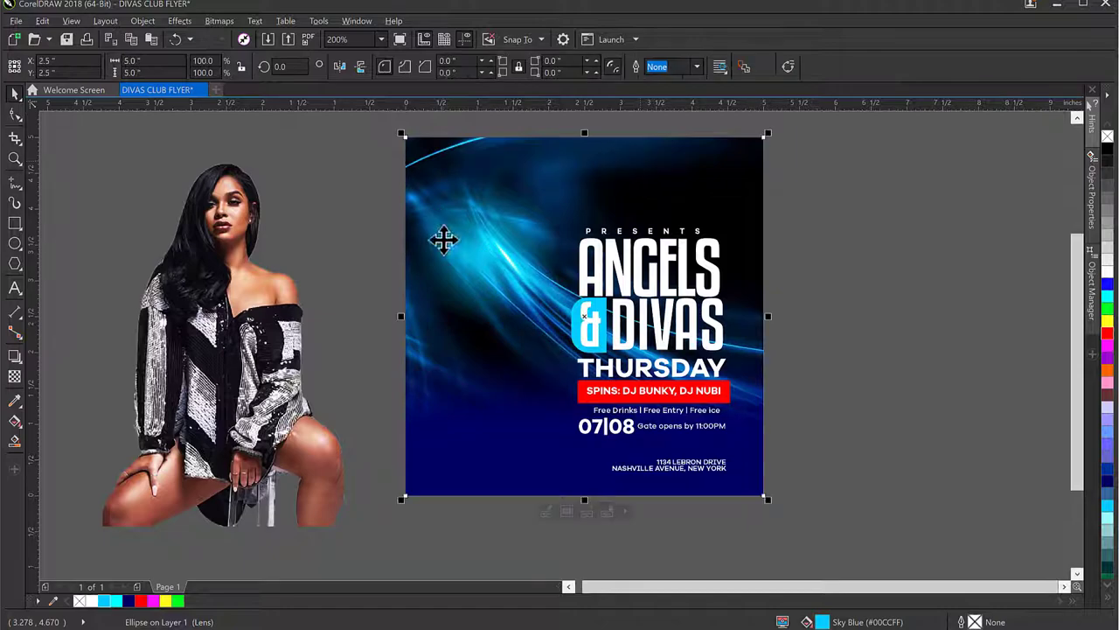
pyautogui.click(502, 258)
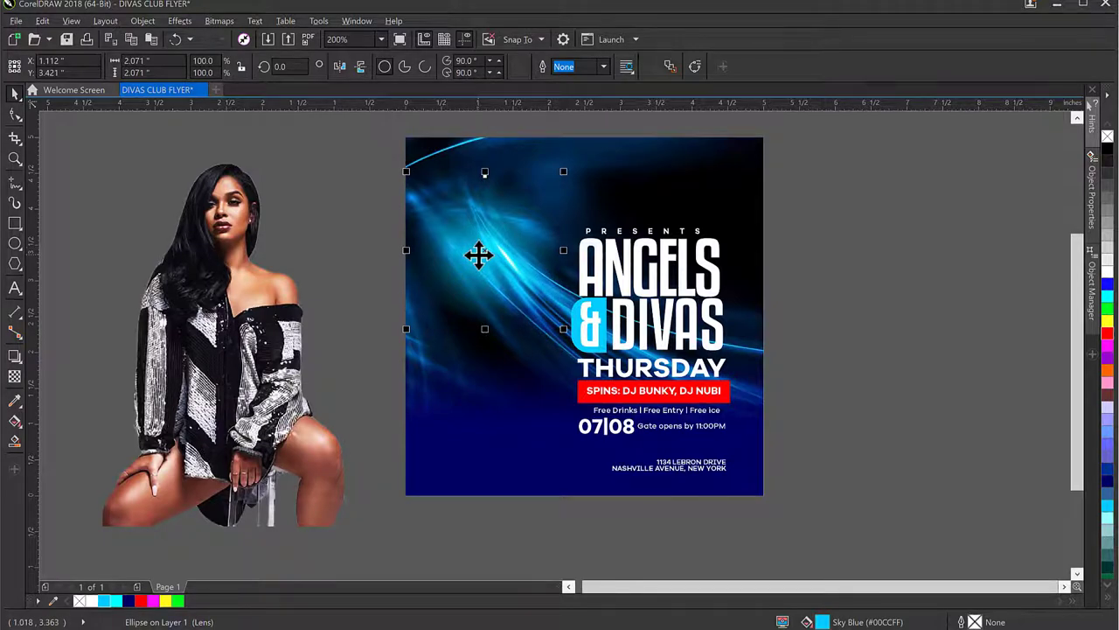
pyautogui.press('Delete')
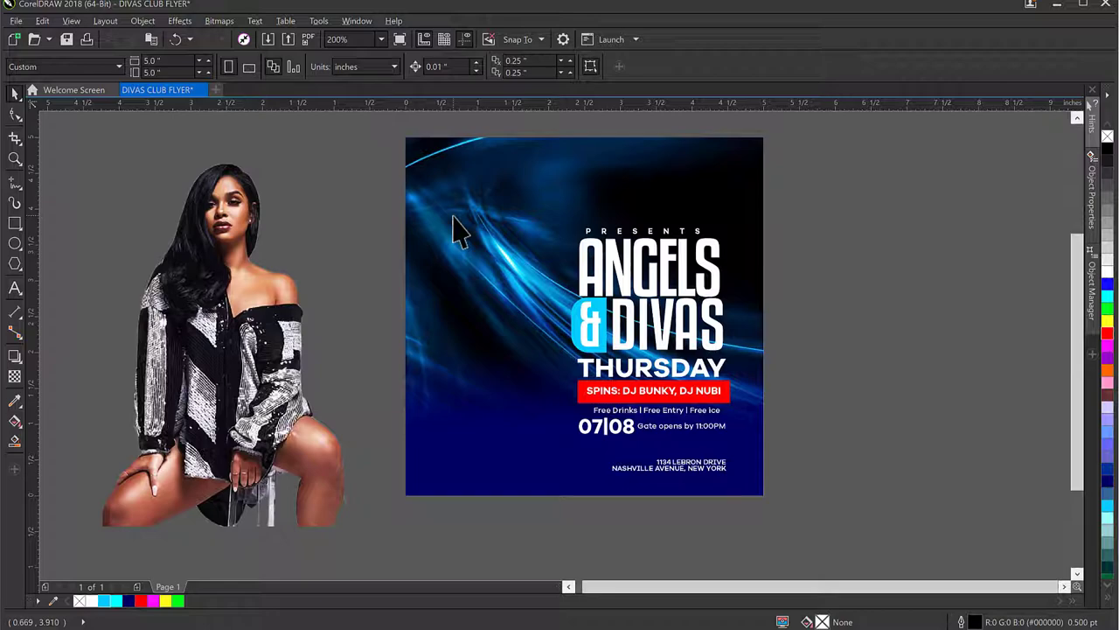
# - Paste the glow circle inside the flyer's PowerClip background over the light streaks
pyautogui.doubleClick(484, 157)
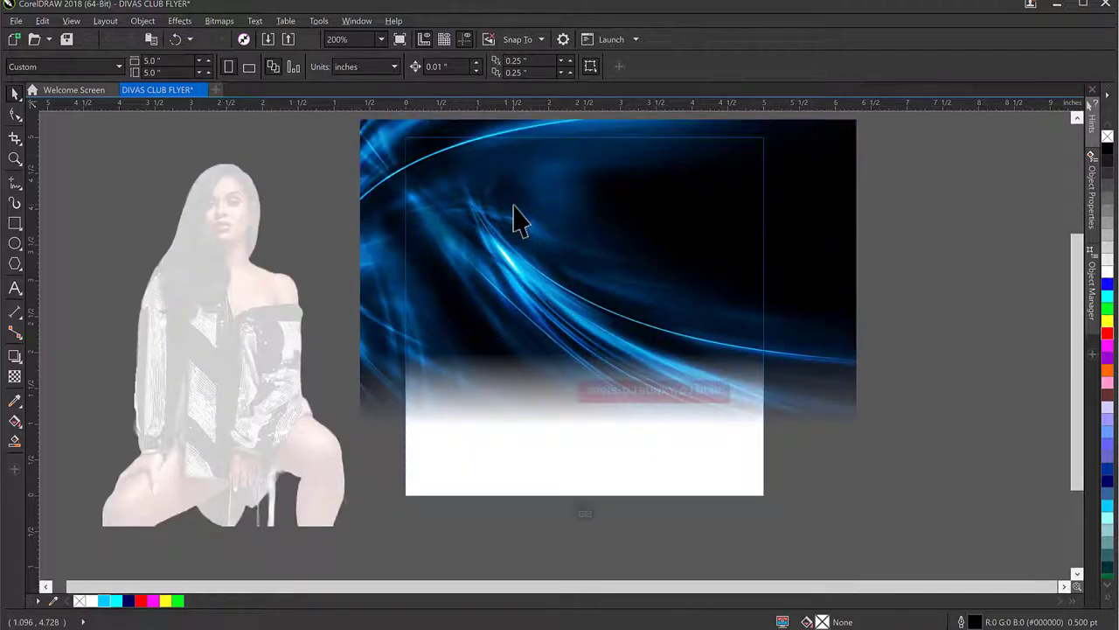
pyautogui.click(511, 254)
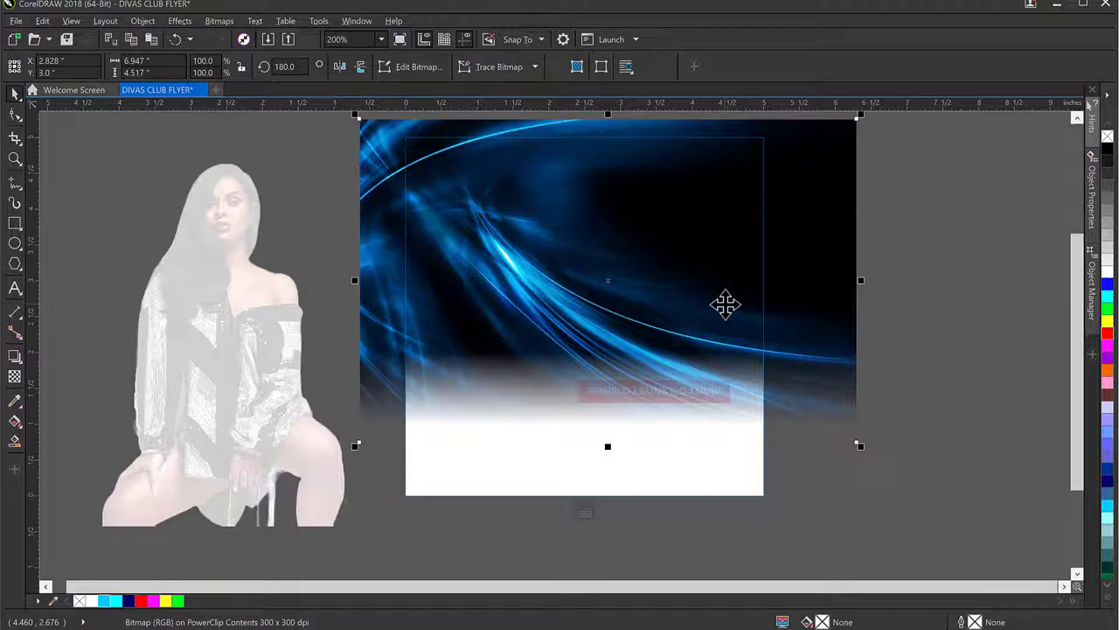
pyautogui.press('Tab')
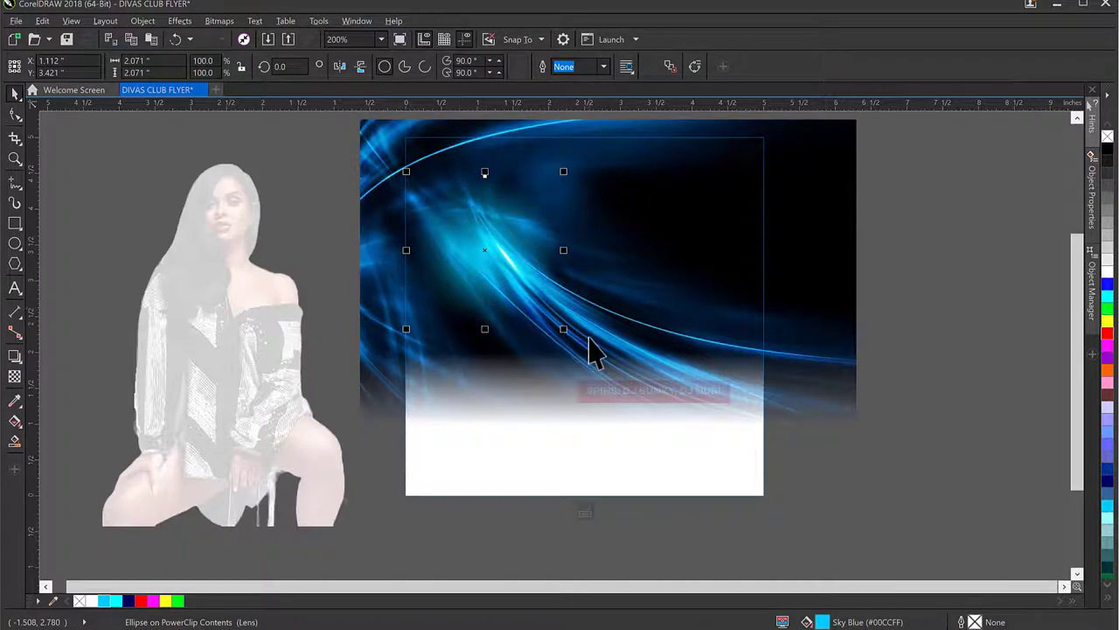
pyautogui.moveTo(566, 332); pyautogui.dragTo(596, 376)
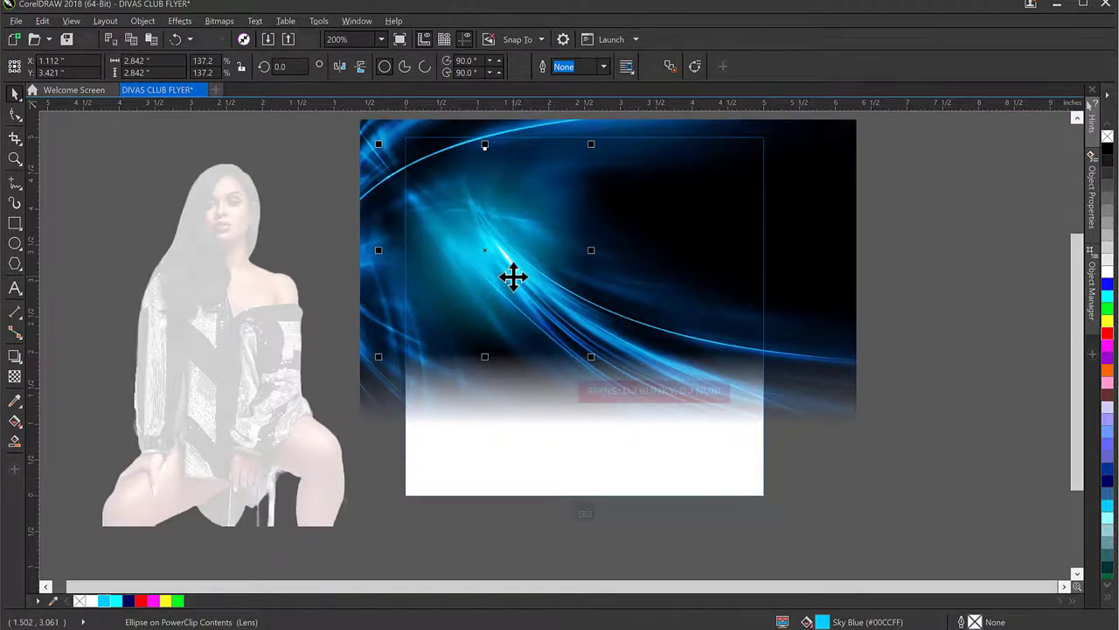
pyautogui.moveTo(513, 278); pyautogui.dragTo(512, 275)
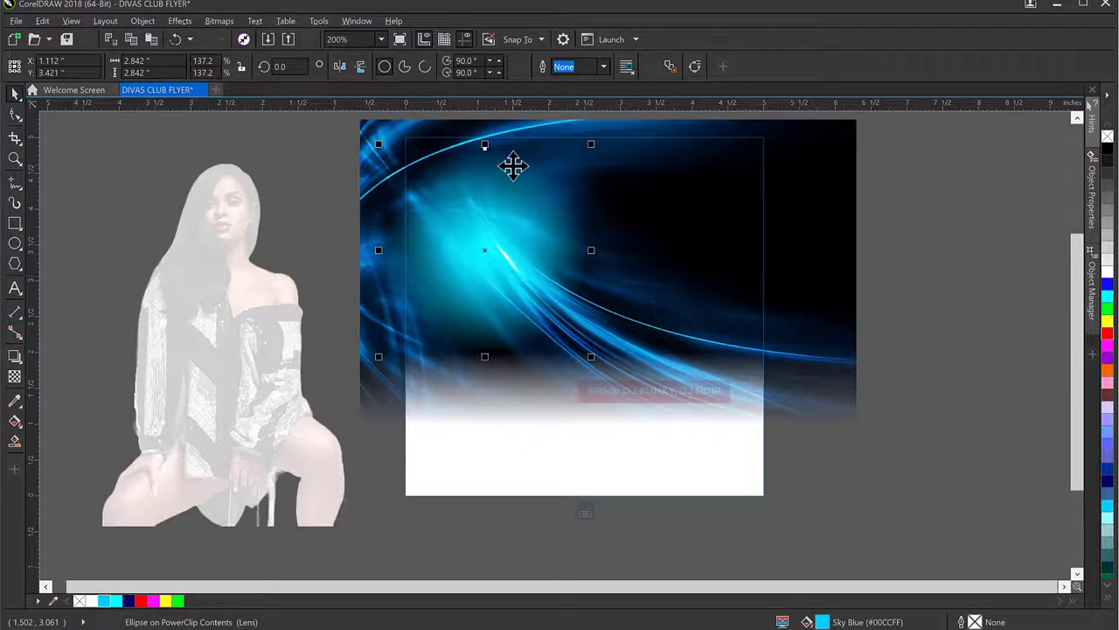
pyautogui.moveTo(591, 147); pyautogui.dragTo(609, 340)
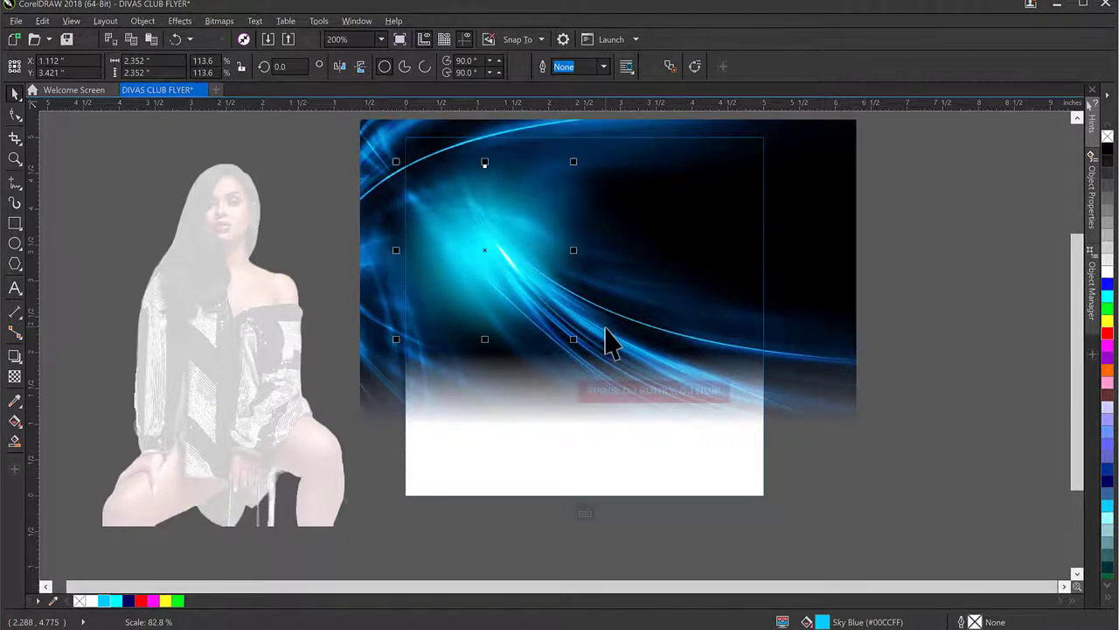
# - Size the glow to 1.5 inches, enlarge it to about 1.73 inches, and finish editing
pyautogui.click(135, 61)
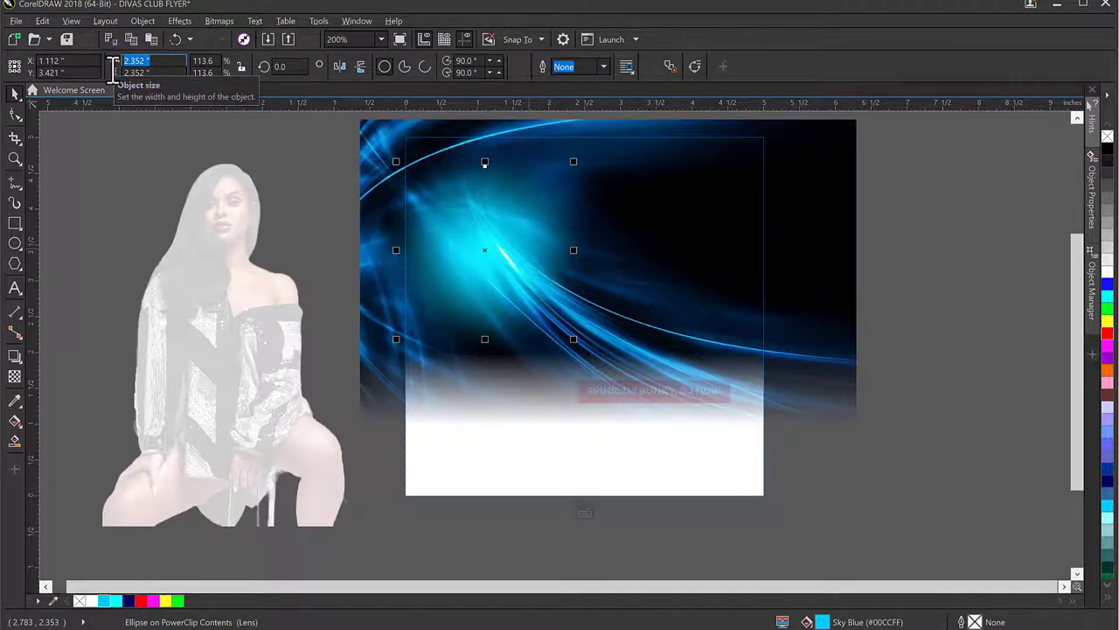
pyautogui.write('1.5')
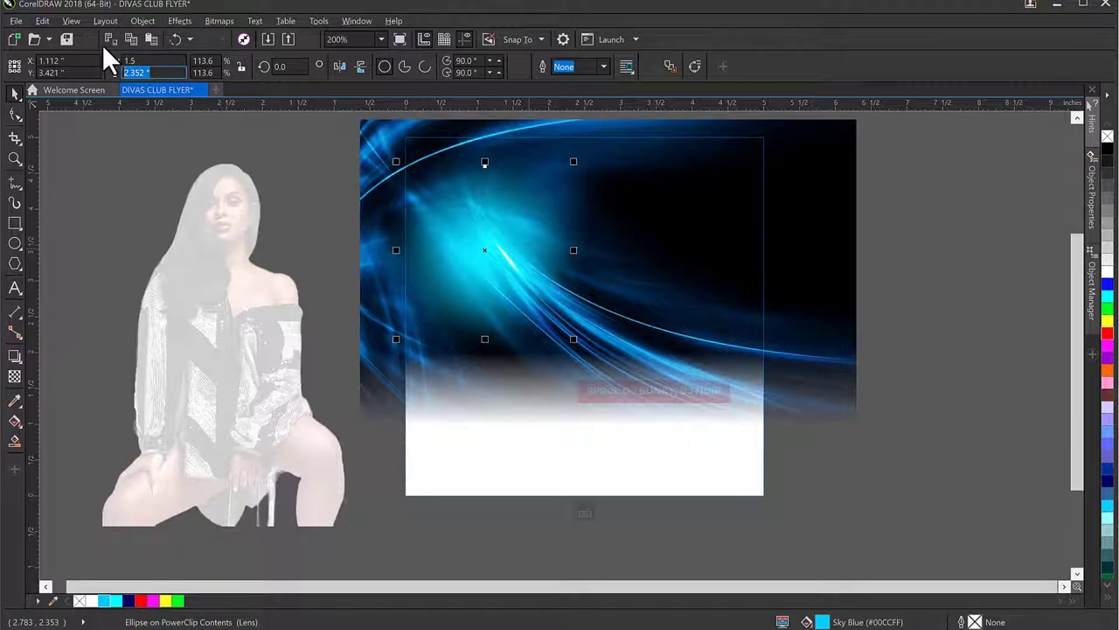
pyautogui.write('1.5')
pyautogui.press('Return')
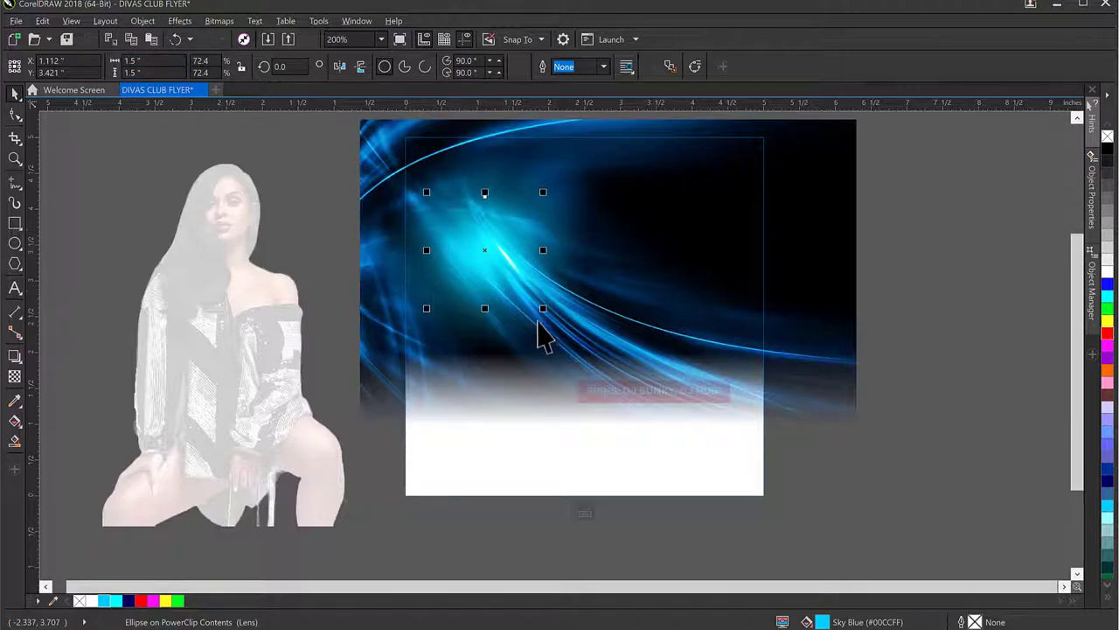
pyautogui.moveTo(543, 308); pyautogui.dragTo(553, 318)
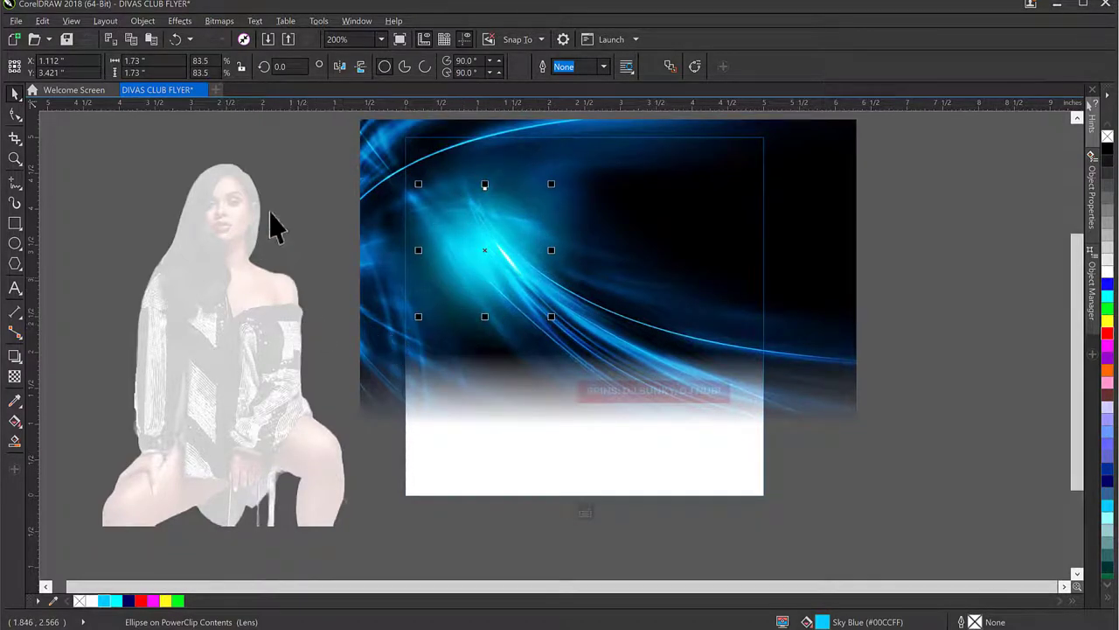
pyautogui.click(236, 142)
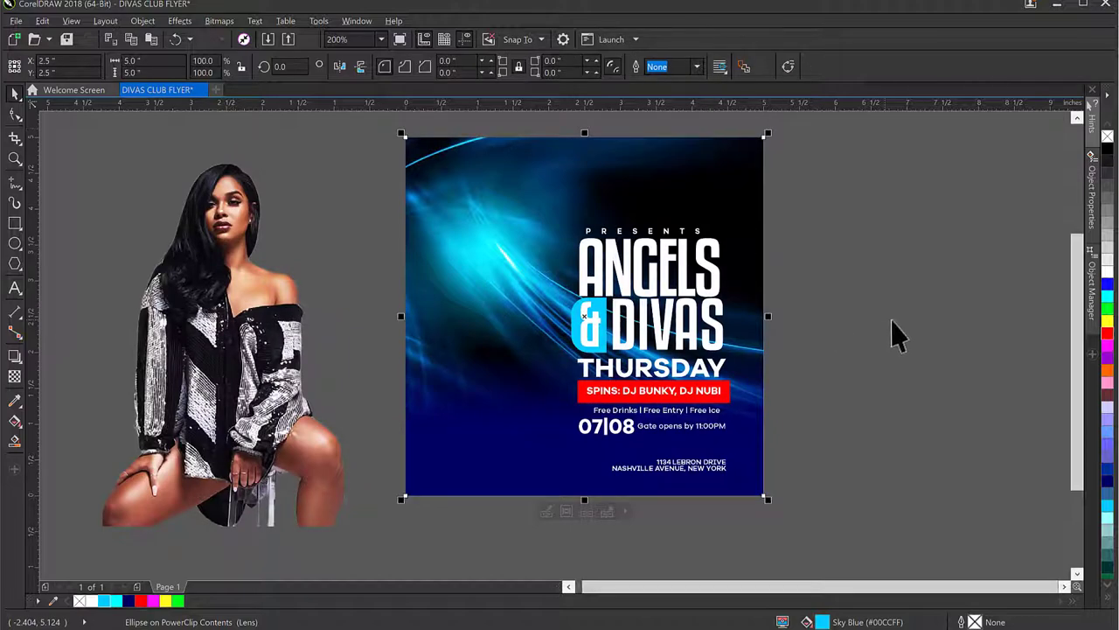
# - Shift the model photo right toward the flyer and cut it to the clipboard
pyautogui.click(802, 283)
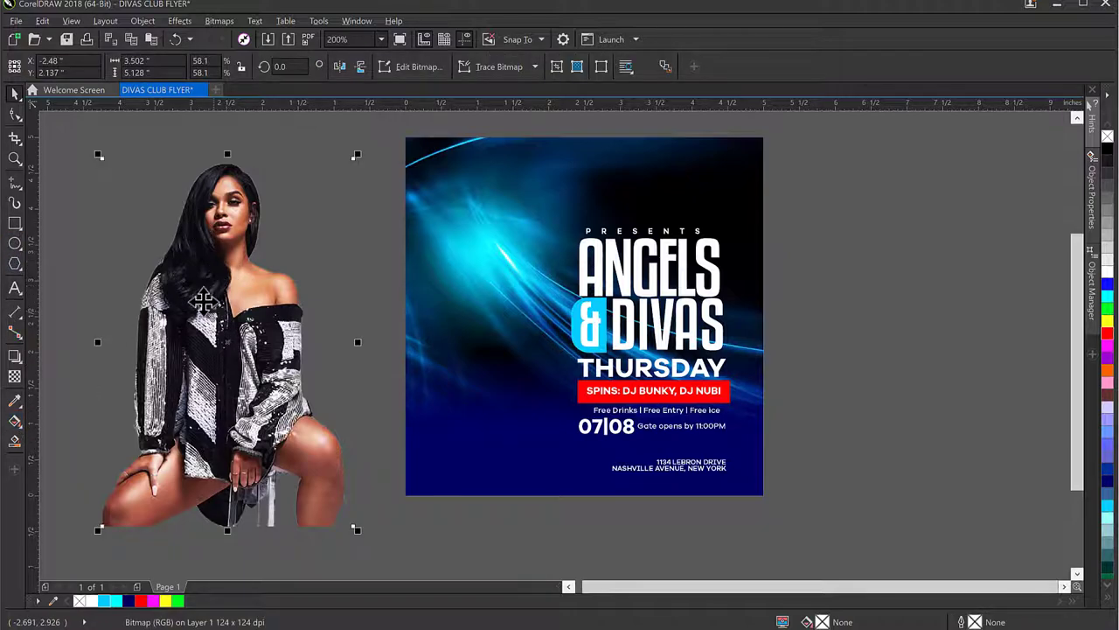
pyautogui.moveTo(203, 301); pyautogui.dragTo(242, 297)
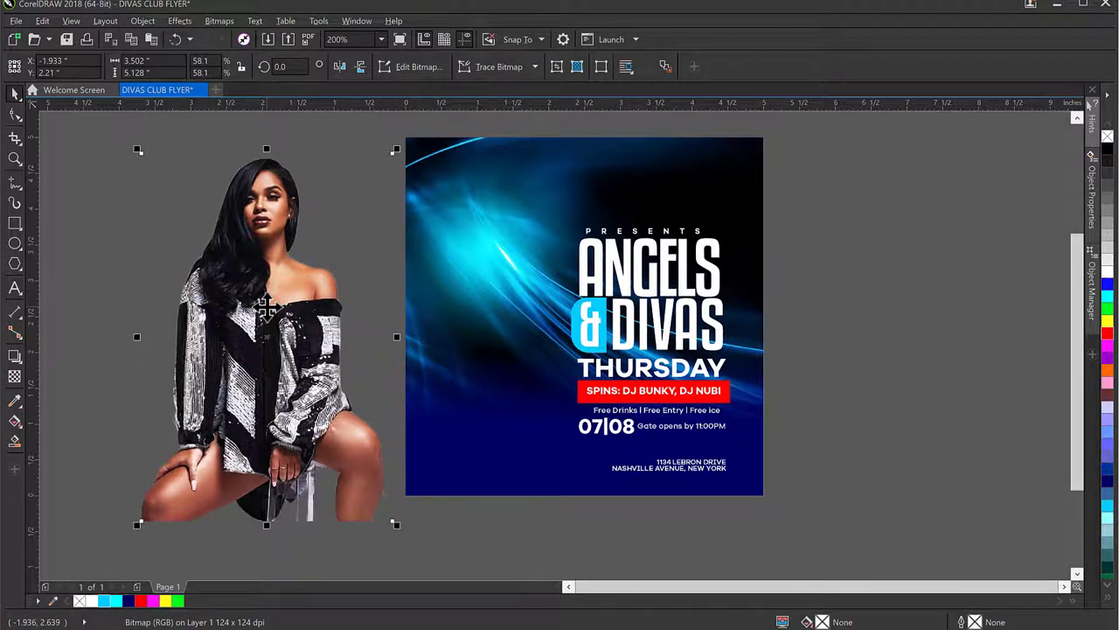
pyautogui.press('Delete')
pyautogui.click(479, 250)
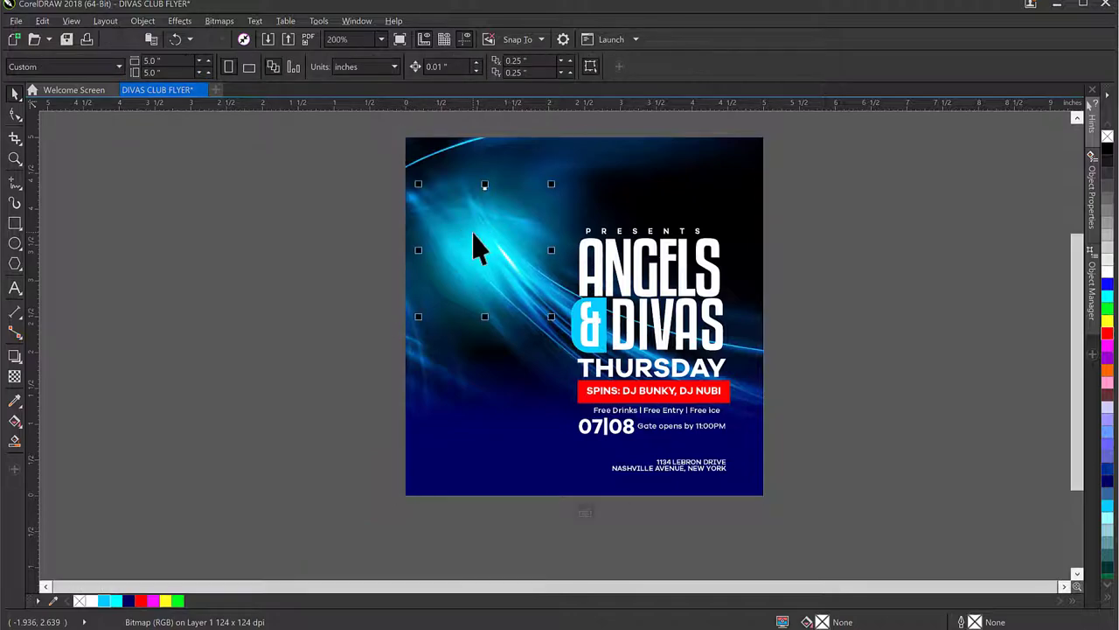
# - Paste the model photo into the flyer's clipped background, scaled to about 56% and placed right
pyautogui.click(662, 231)
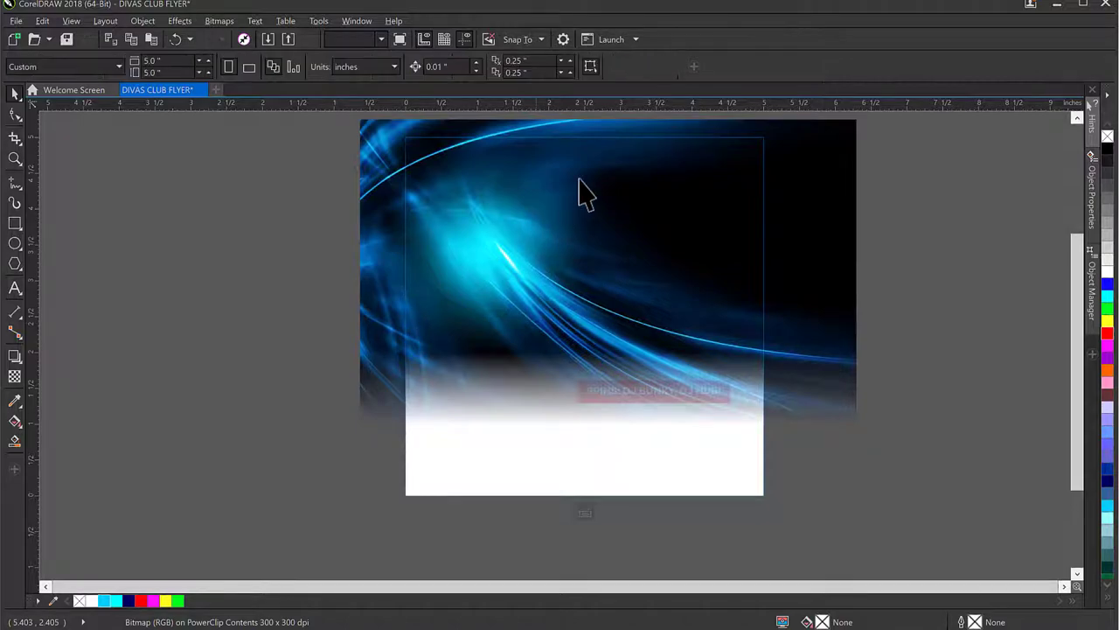
pyautogui.hotkey('ctrl', 'v')
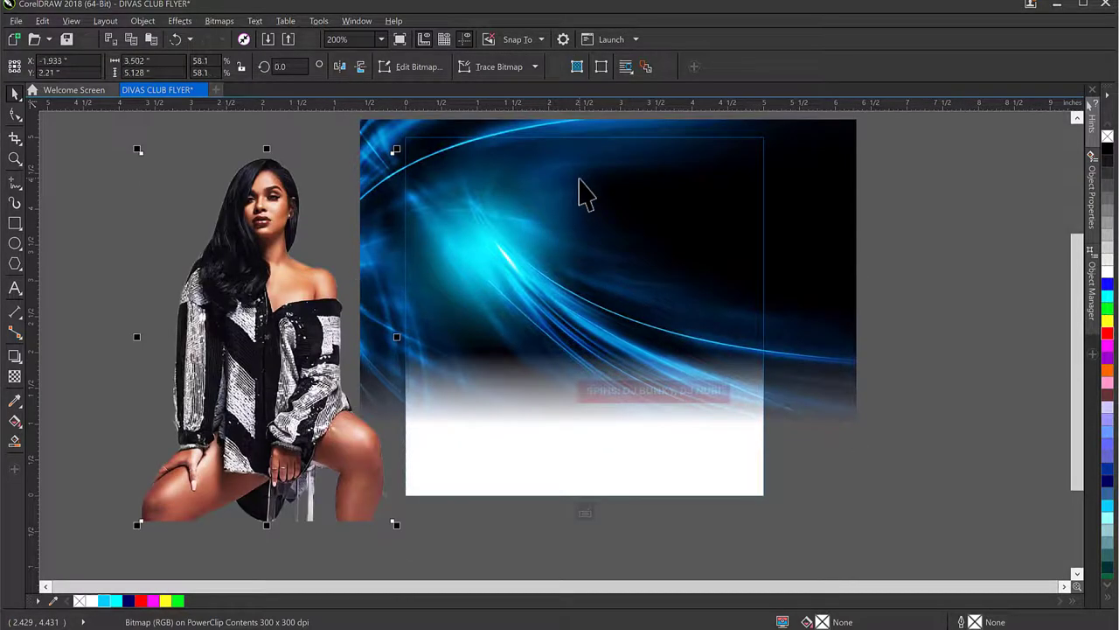
pyautogui.moveTo(391, 271); pyautogui.dragTo(486, 258)
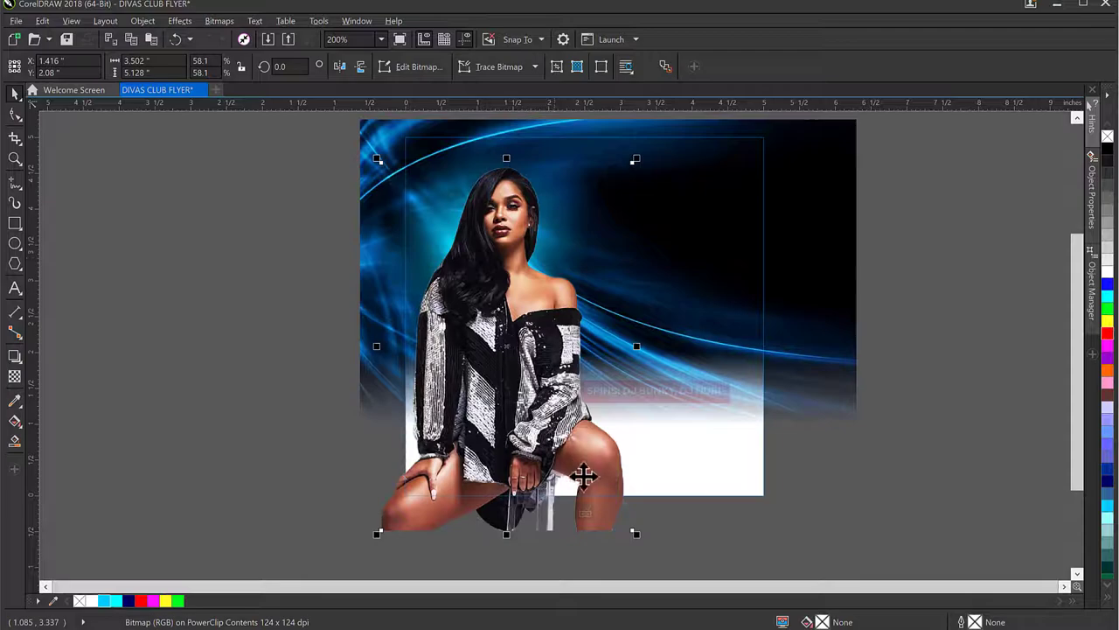
pyautogui.moveTo(636, 537); pyautogui.dragTo(609, 529)
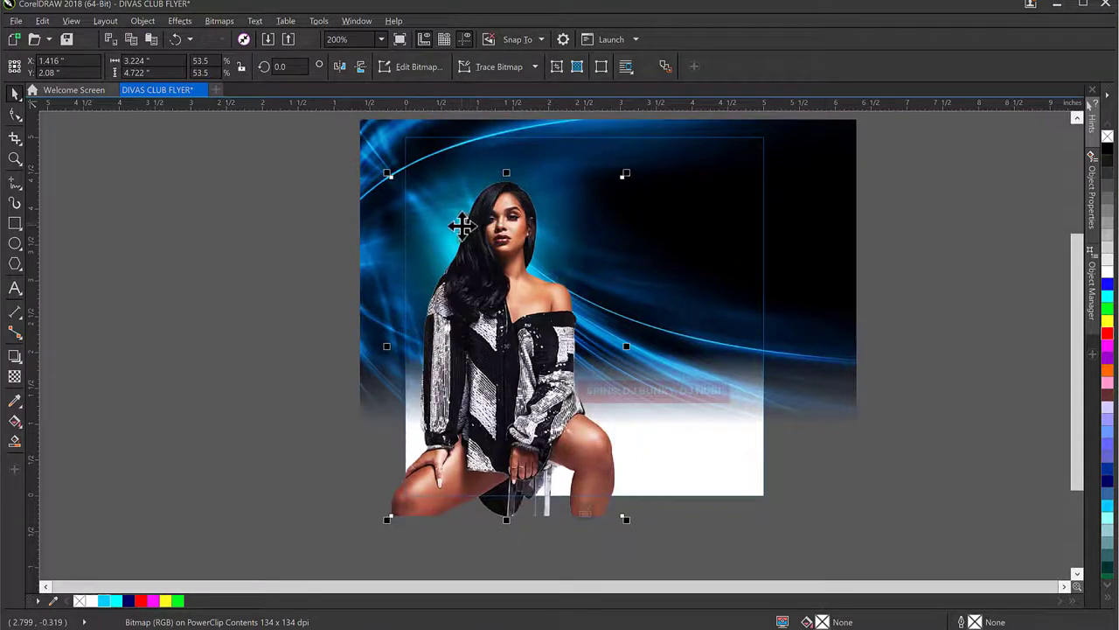
pyautogui.moveTo(388, 173)
pyautogui.mouseDown()
pyautogui.moveTo(372, 147)
pyautogui.moveTo(378, 158)
pyautogui.mouseUp()
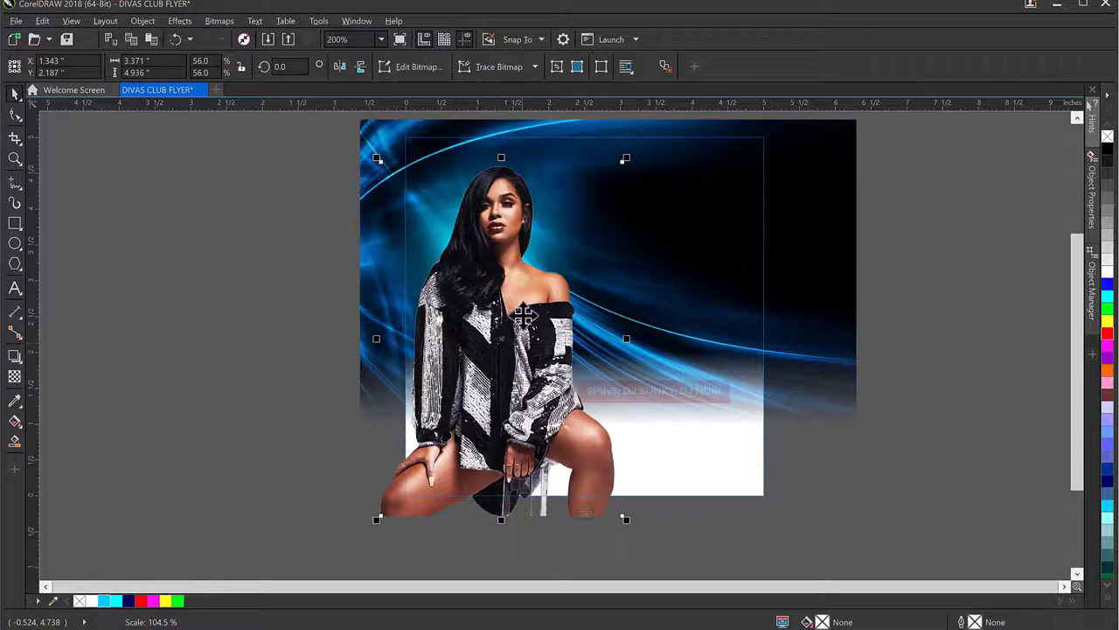
pyautogui.moveTo(496, 238); pyautogui.dragTo(553, 244)
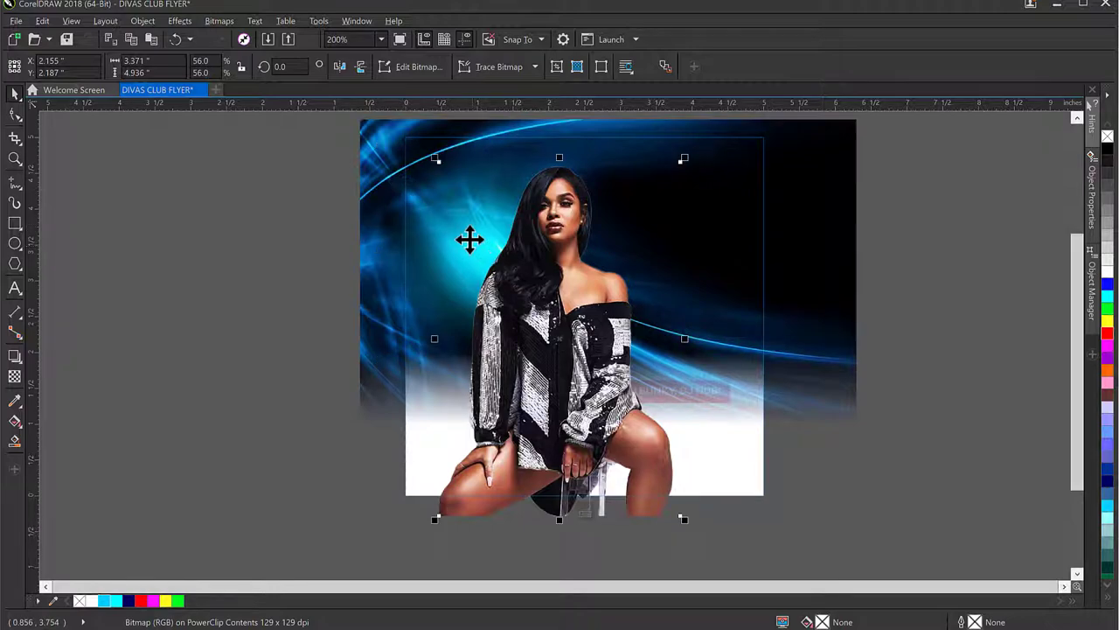
pyautogui.moveTo(554, 254); pyautogui.dragTo(706, 288)
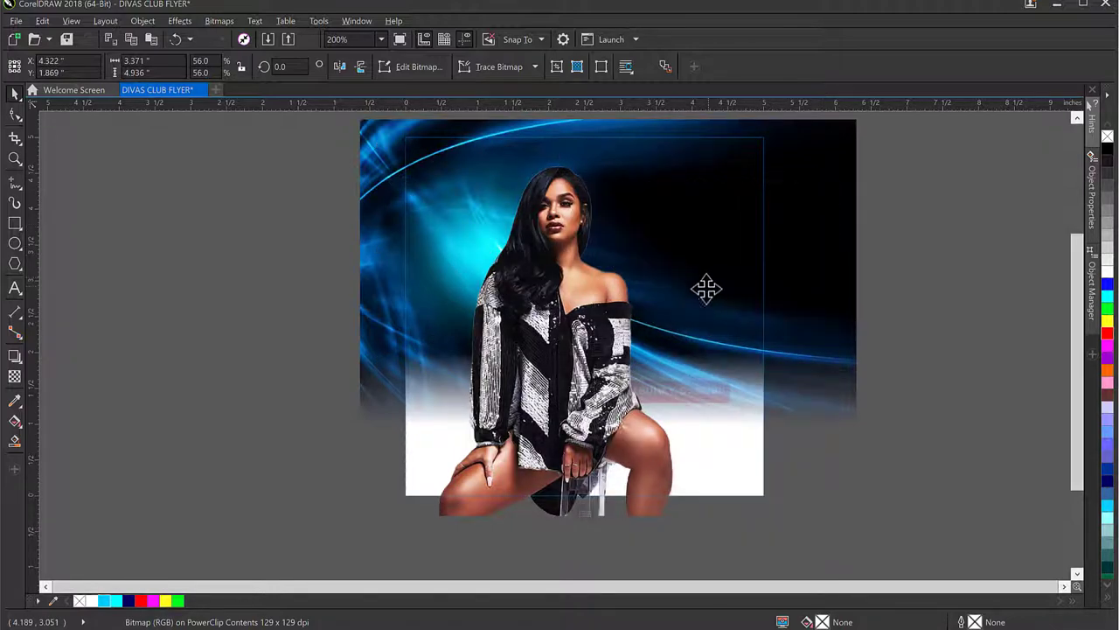
# - Move the glow aside and re-centre the model photo on the flyer
pyautogui.click(481, 250)
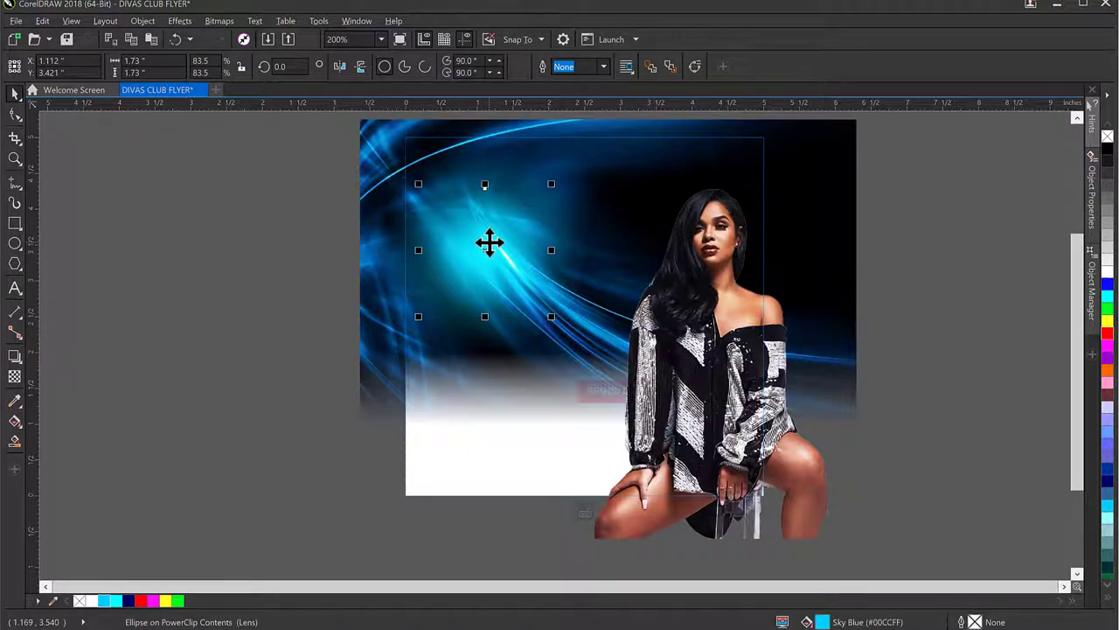
pyautogui.moveTo(490, 244); pyautogui.dragTo(208, 326)
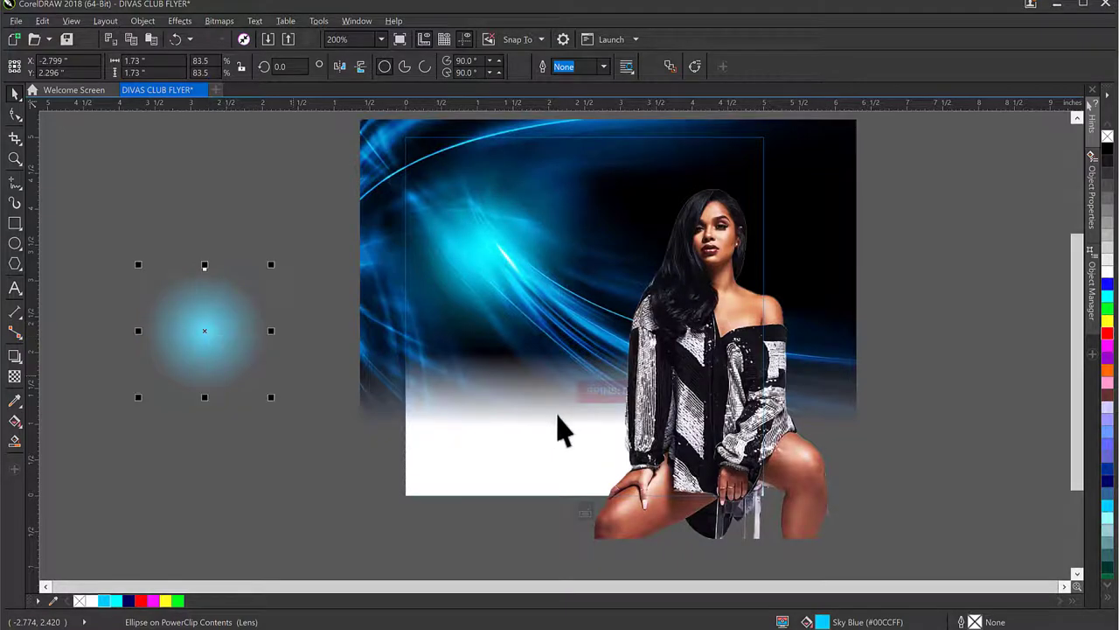
pyautogui.click(684, 347)
pyautogui.moveTo(580, 350); pyautogui.dragTo(542, 295)
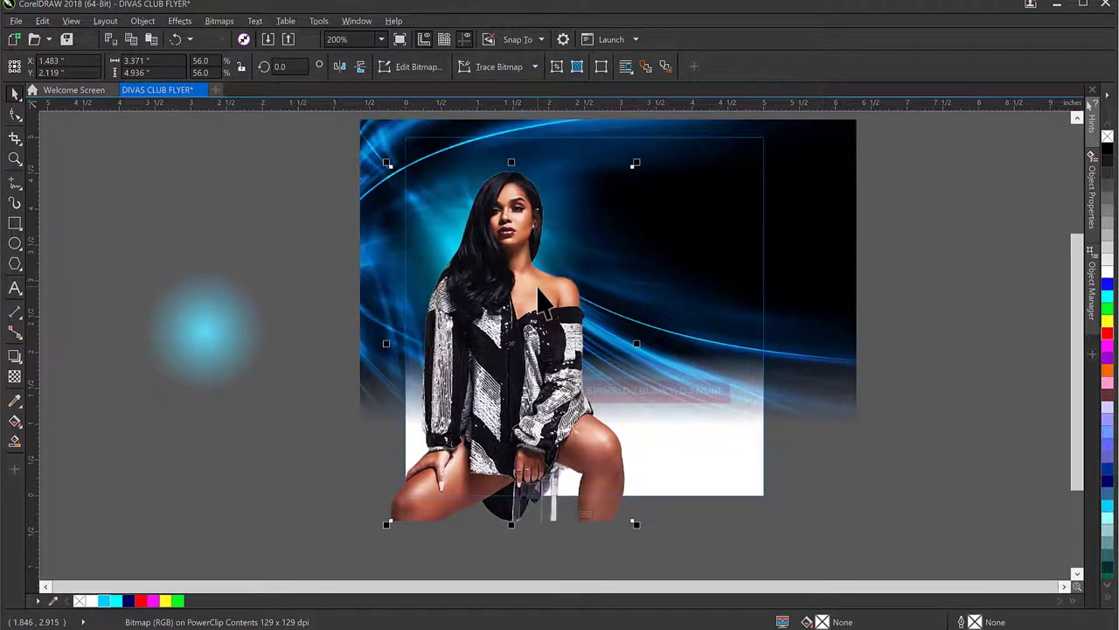
pyautogui.moveTo(547, 320); pyautogui.dragTo(532, 287)
pyautogui.click(534, 288)
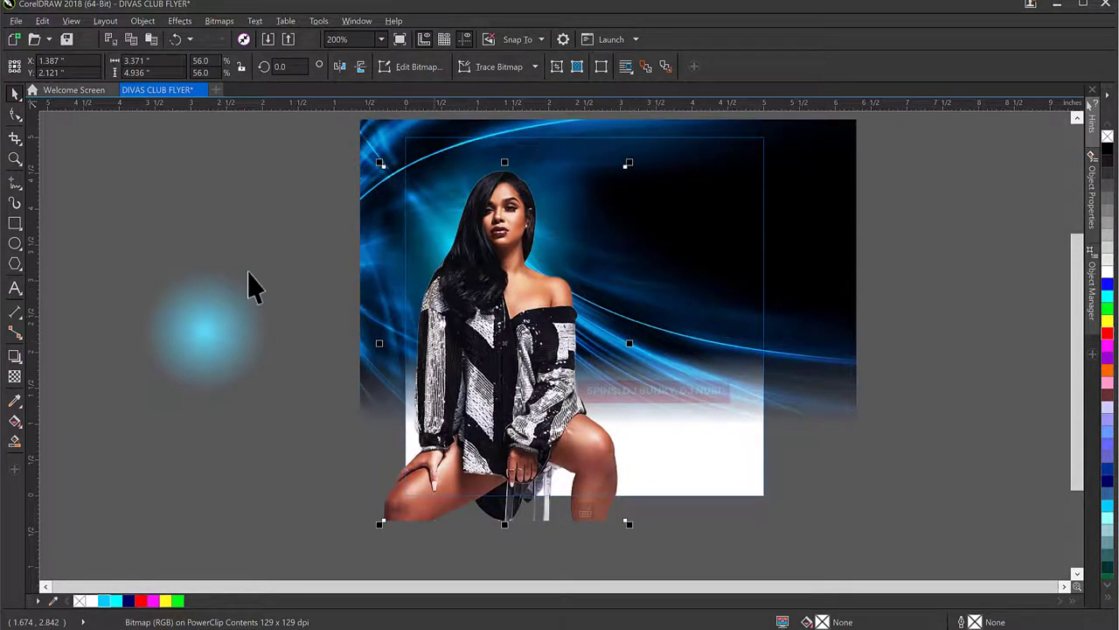
pyautogui.click(226, 307)
# - Place the glow behind her head, stretch it to 1.865 × 2.381 inches, rotated to 336.944°
pyautogui.click(210, 359)
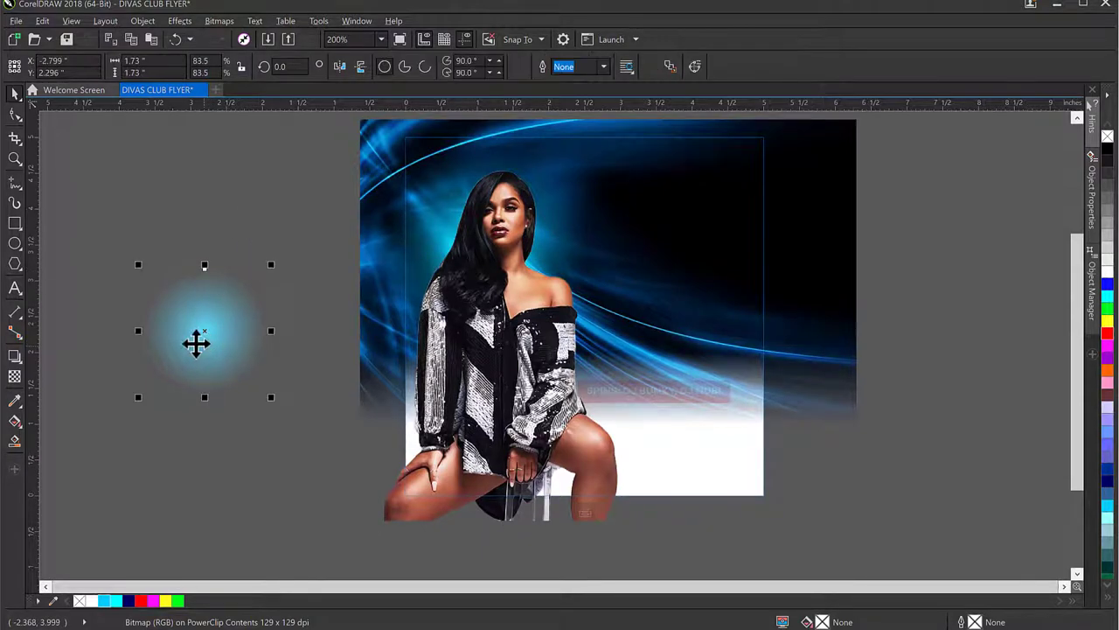
pyautogui.moveTo(207, 322); pyautogui.dragTo(430, 189)
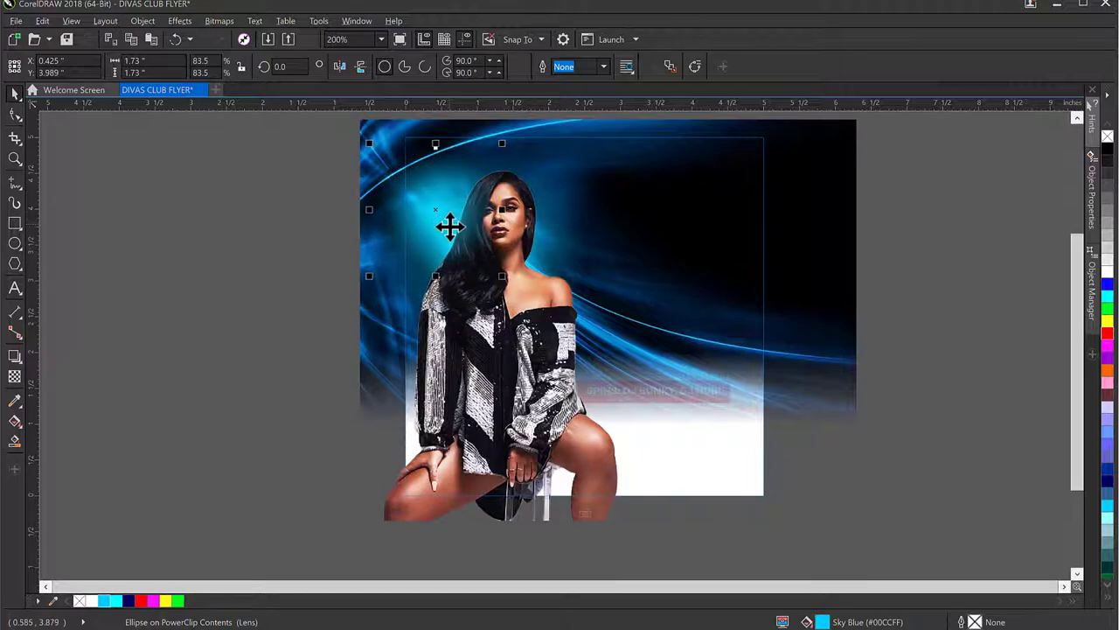
pyautogui.moveTo(435, 276); pyautogui.dragTo(426, 332)
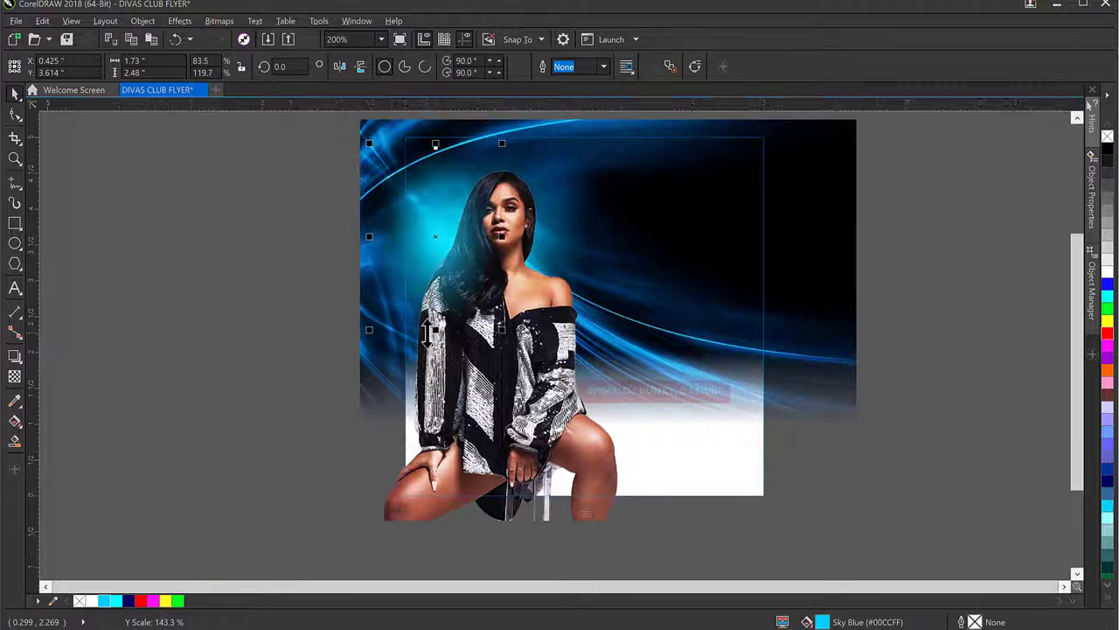
pyautogui.moveTo(440, 204)
pyautogui.mouseDown()
pyautogui.moveTo(464, 180)
pyautogui.moveTo(437, 237)
pyautogui.moveTo(434, 202)
pyautogui.mouseUp()
pyautogui.press('F10')
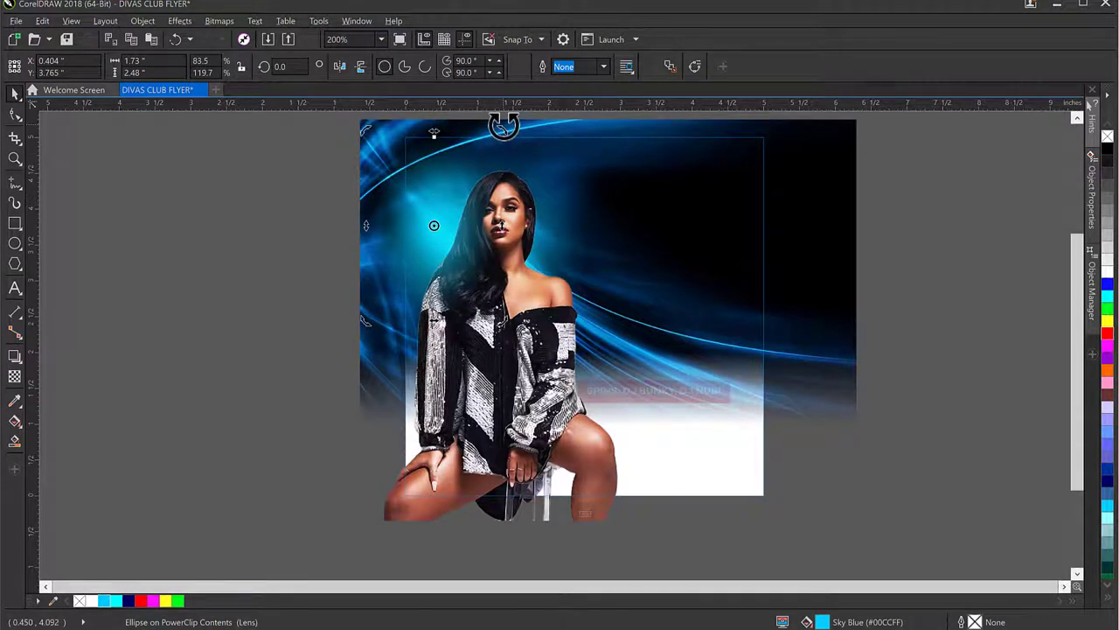
pyautogui.moveTo(503, 121); pyautogui.dragTo(550, 152)
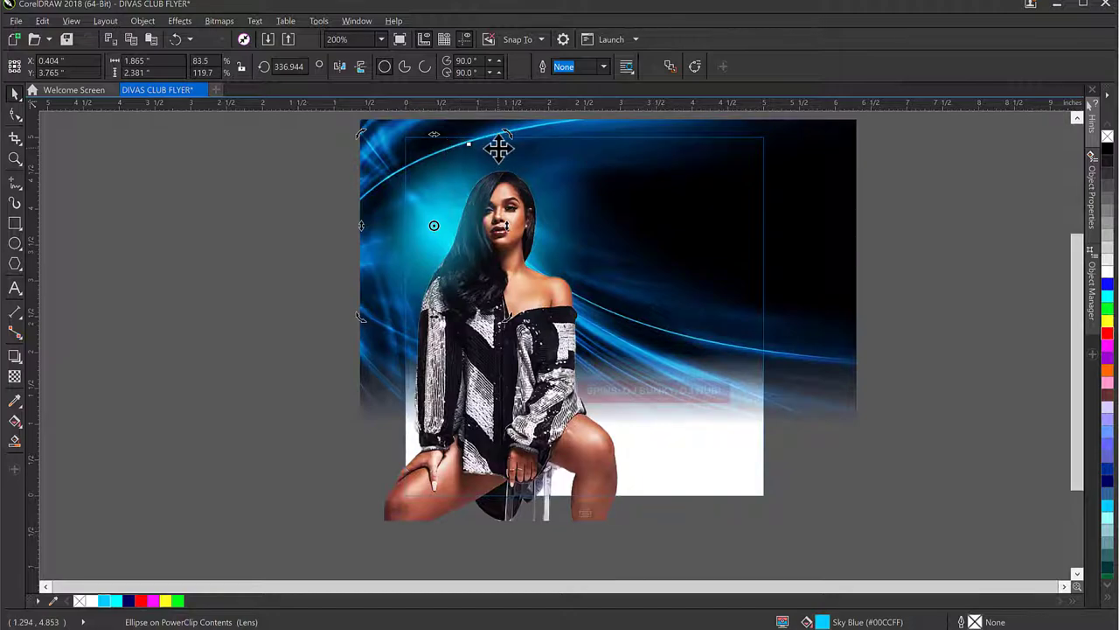
pyautogui.click(296, 216)
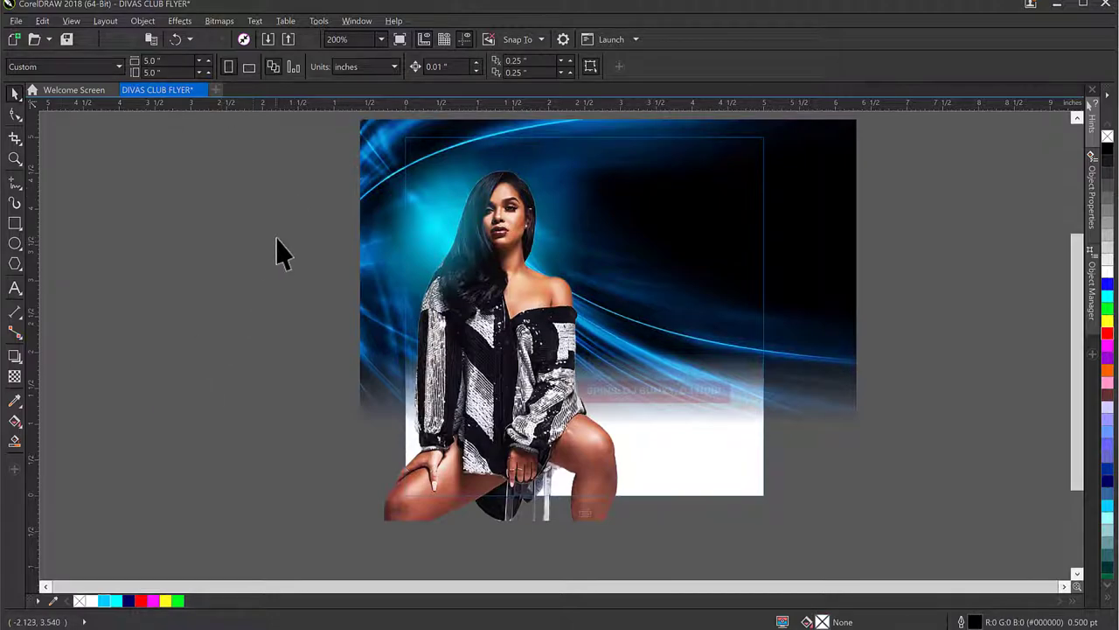
# - Exit PowerClip editing, then select the background image inside the flyer's frame
pyautogui.click(454, 225)
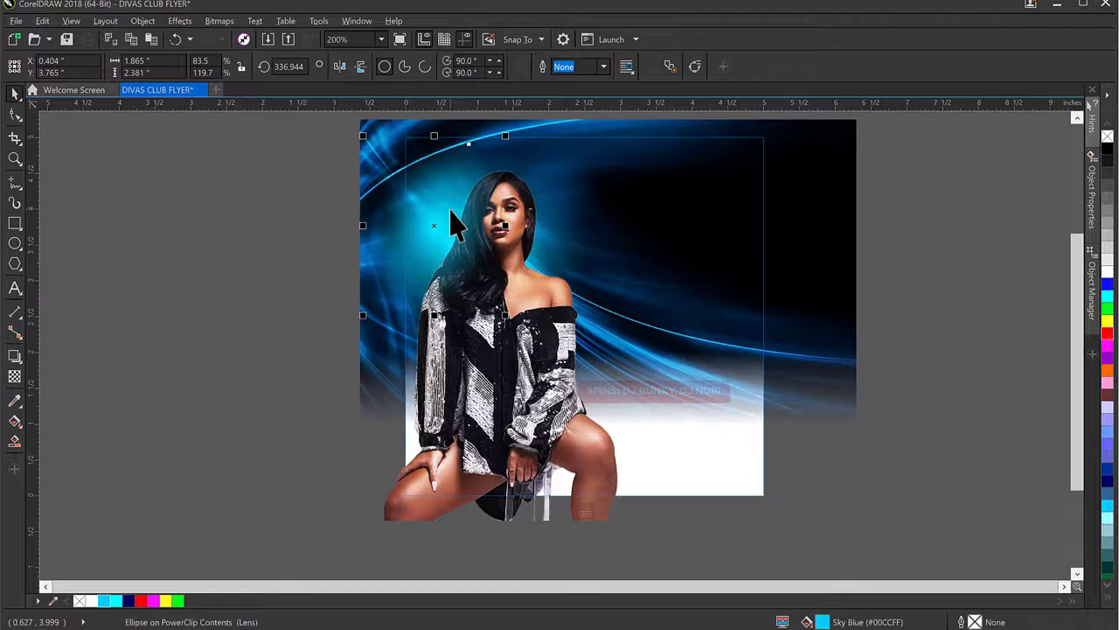
pyautogui.click(215, 195)
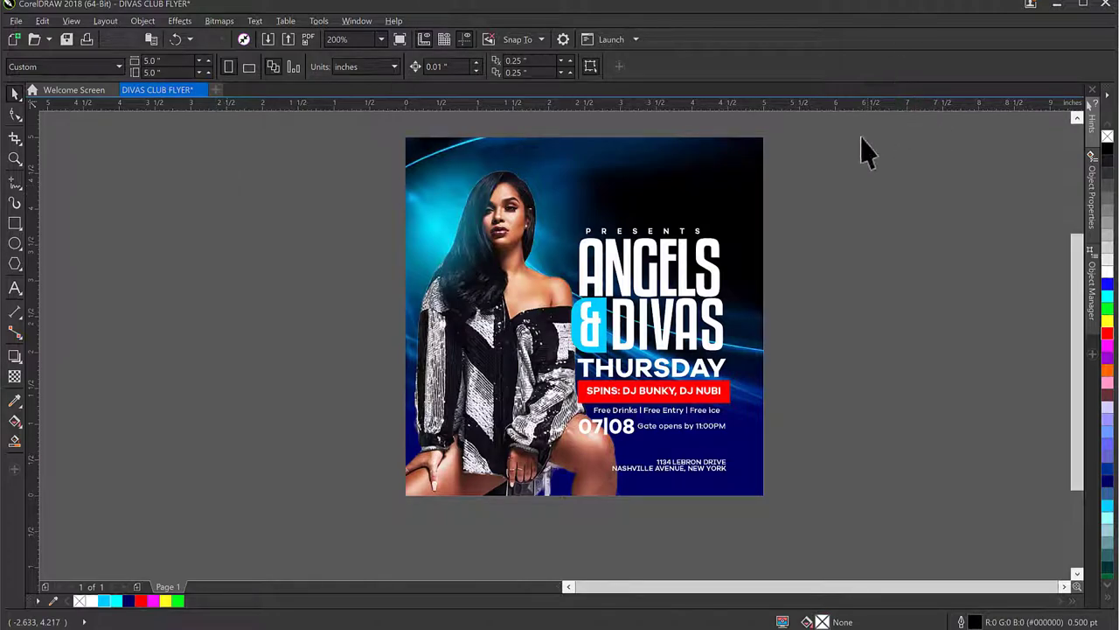
pyautogui.click(716, 183)
pyautogui.keyDown('ctrl'); pyautogui.click(710, 172); pyautogui.keyUp('ctrl')
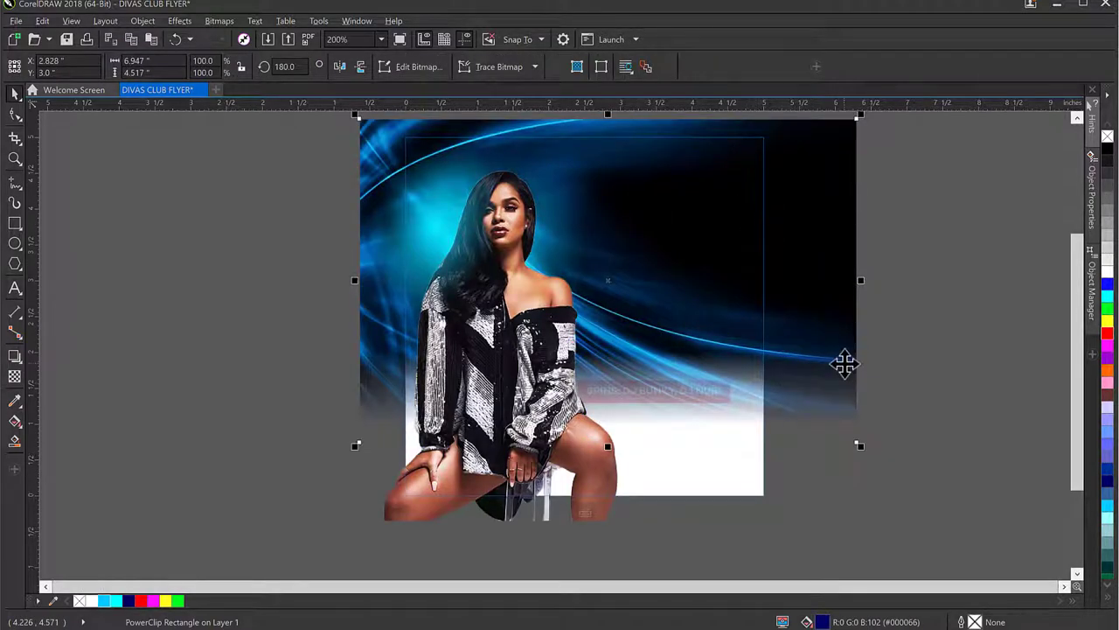
# - Convert the light-streak background image to a bitmap, keeping its original position
pyautogui.moveTo(814, 312); pyautogui.dragTo(962, 342)
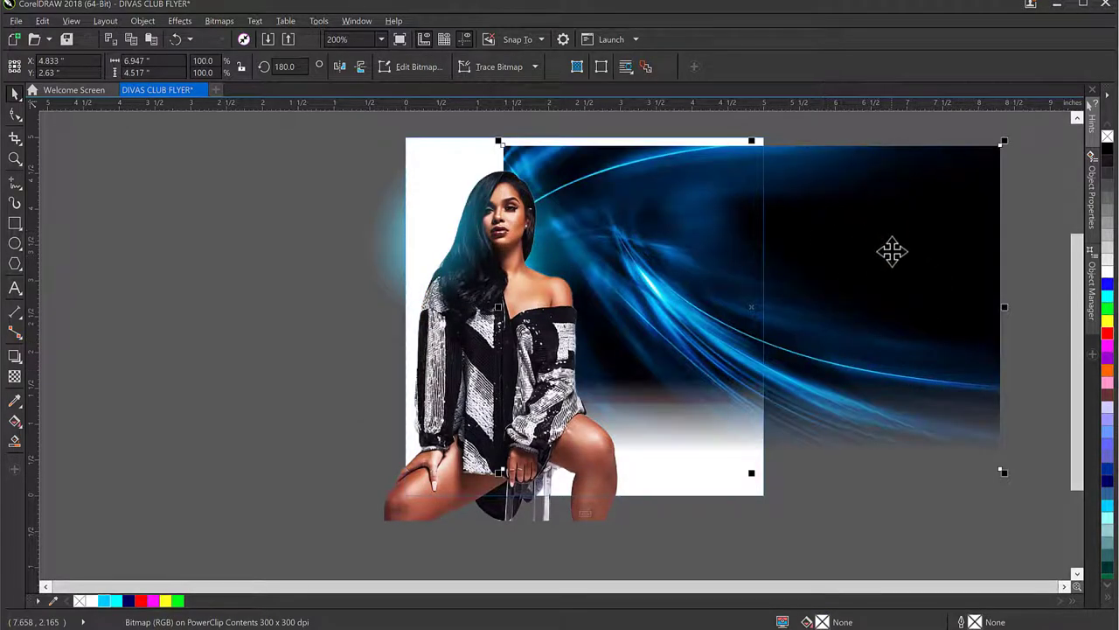
pyautogui.hotkey('ctrl', 'z')
pyautogui.hotkey('ctrl', 'z')
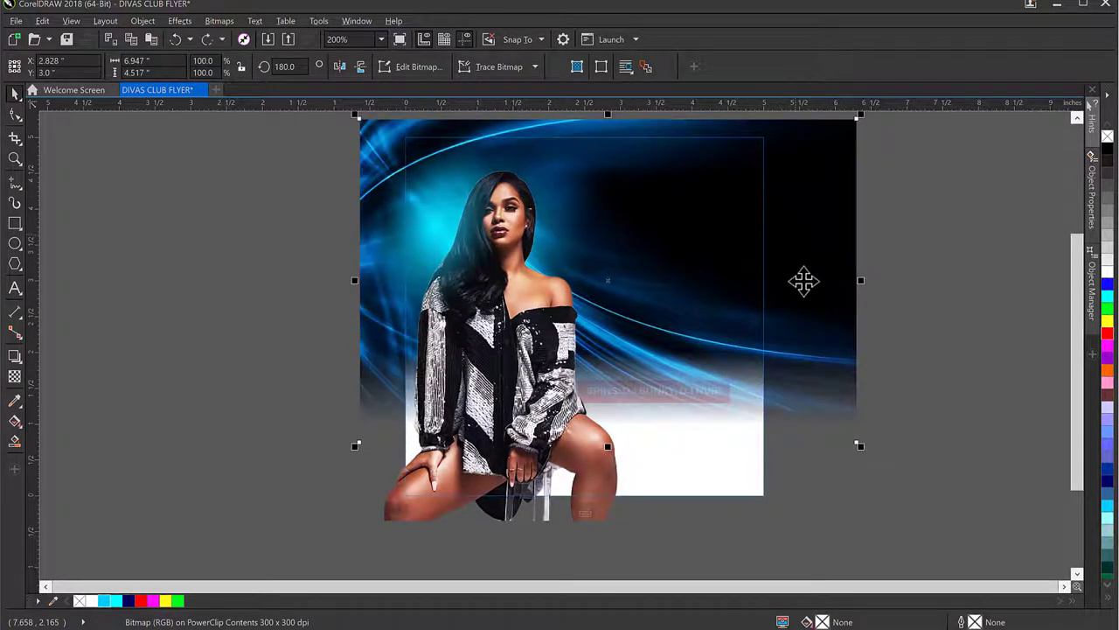
pyautogui.click(216, 27)
pyautogui.click(247, 39)
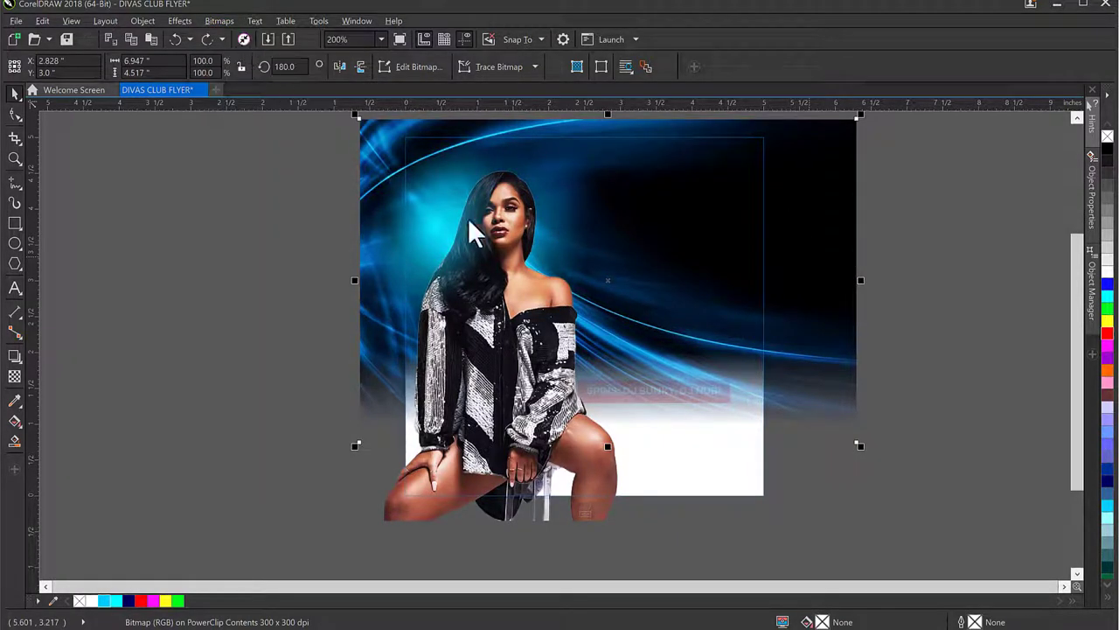
pyautogui.click(525, 400)
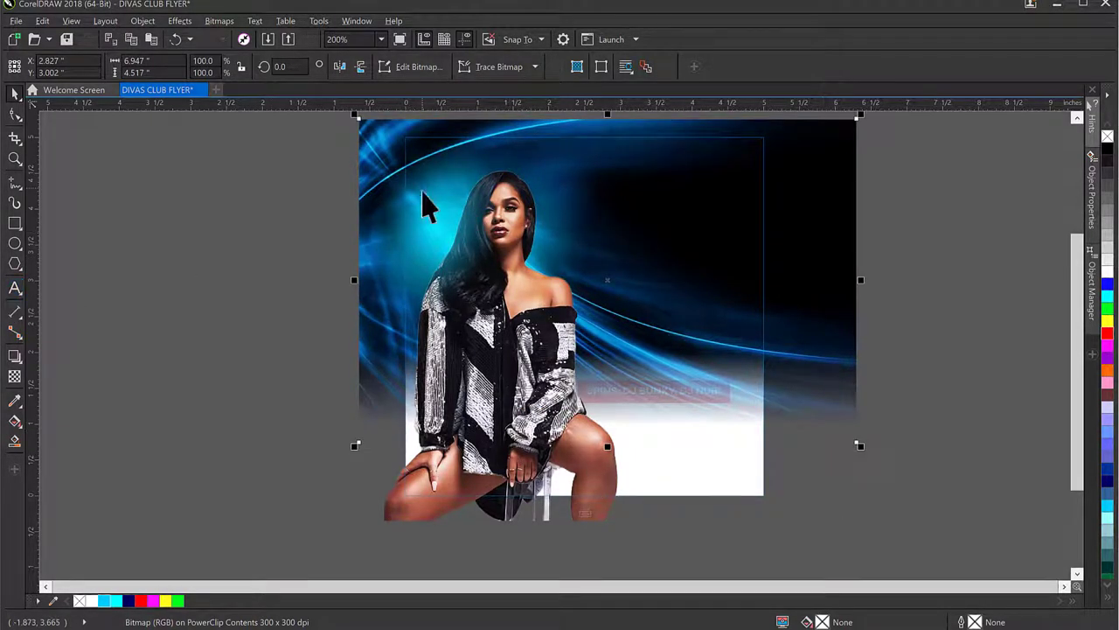
# - Give the background bitmap Uniform transparency at 50
pyautogui.click(814, 182)
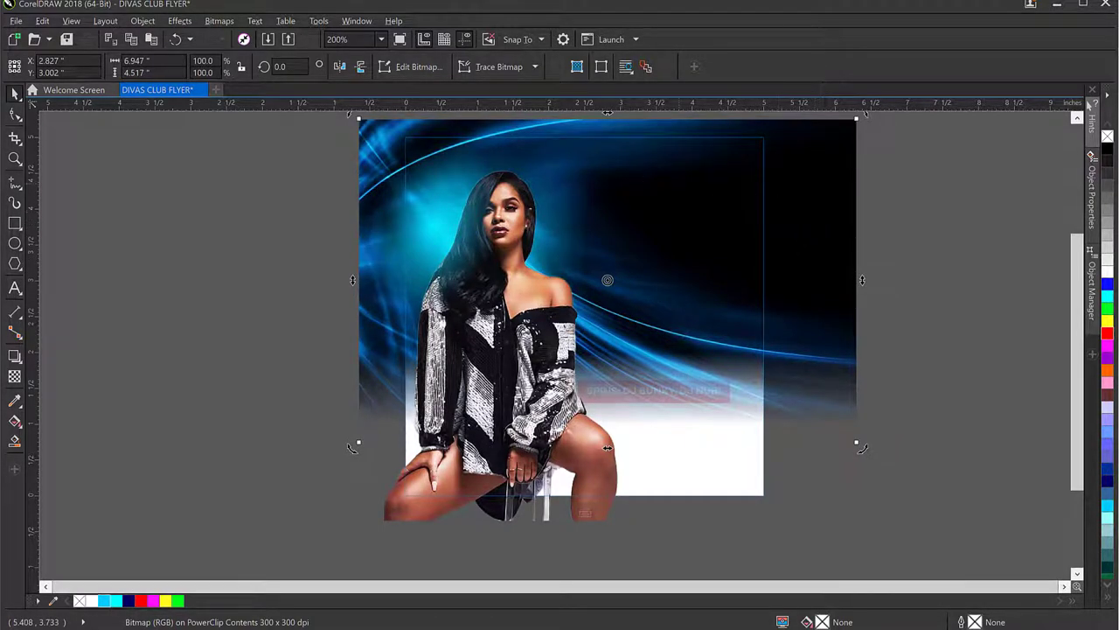
pyautogui.click(15, 377)
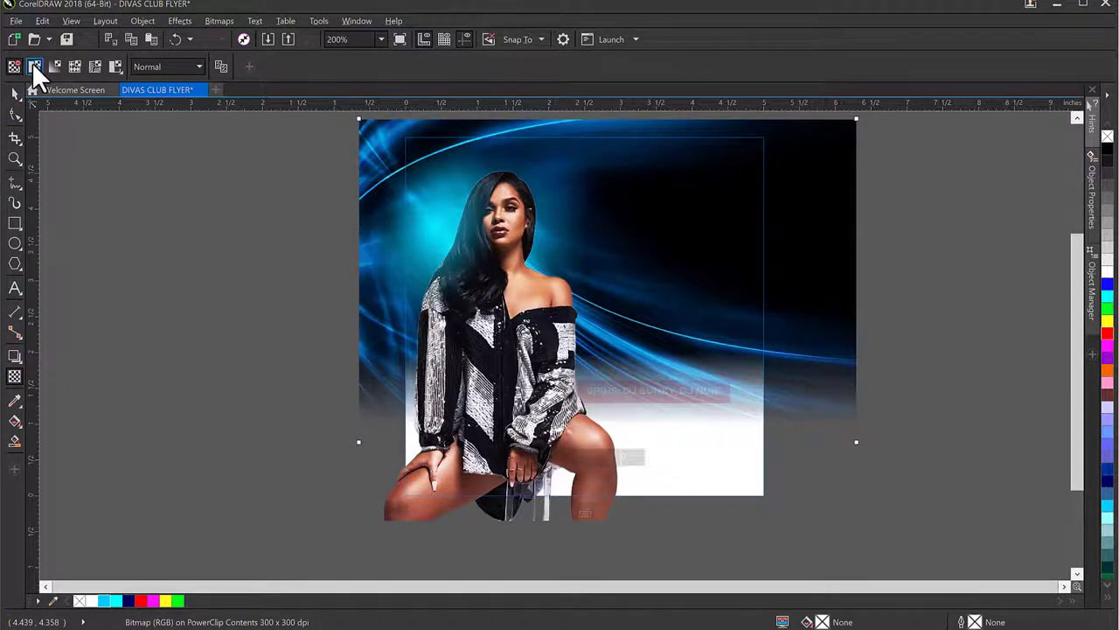
pyautogui.click(33, 65)
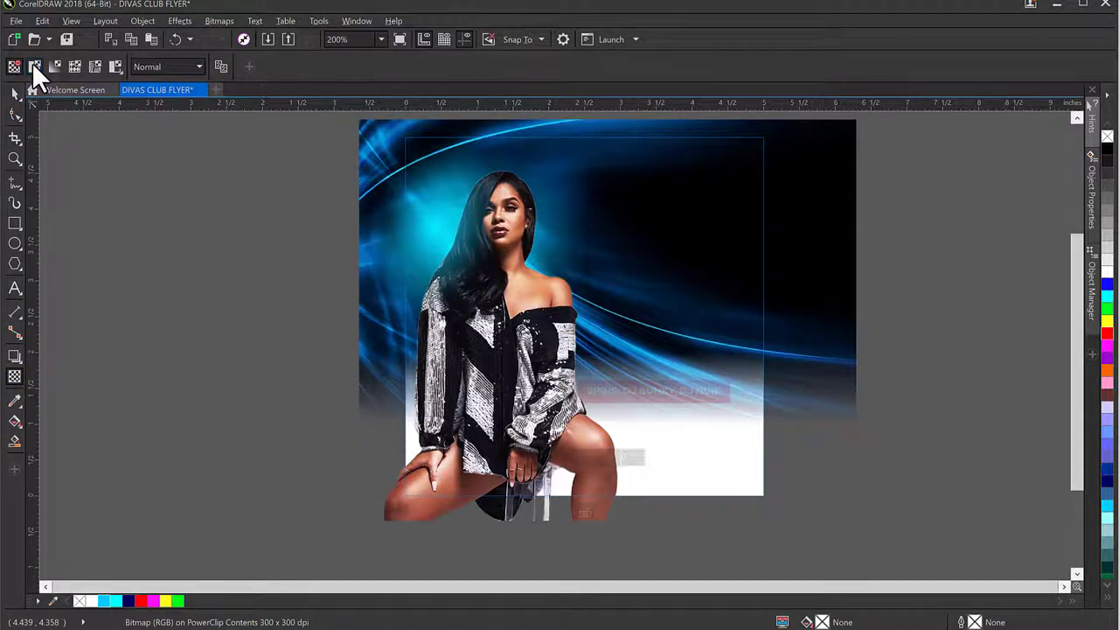
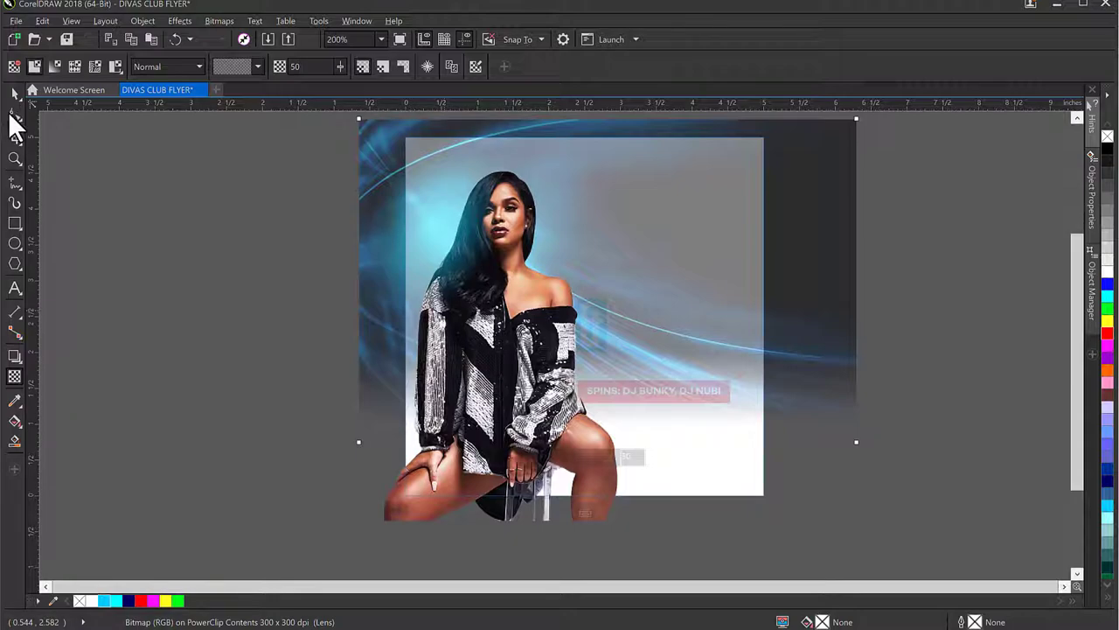
# - Inside the flyer's PowerClip, nudge the model photo slightly left and down
pyautogui.click(15, 94)
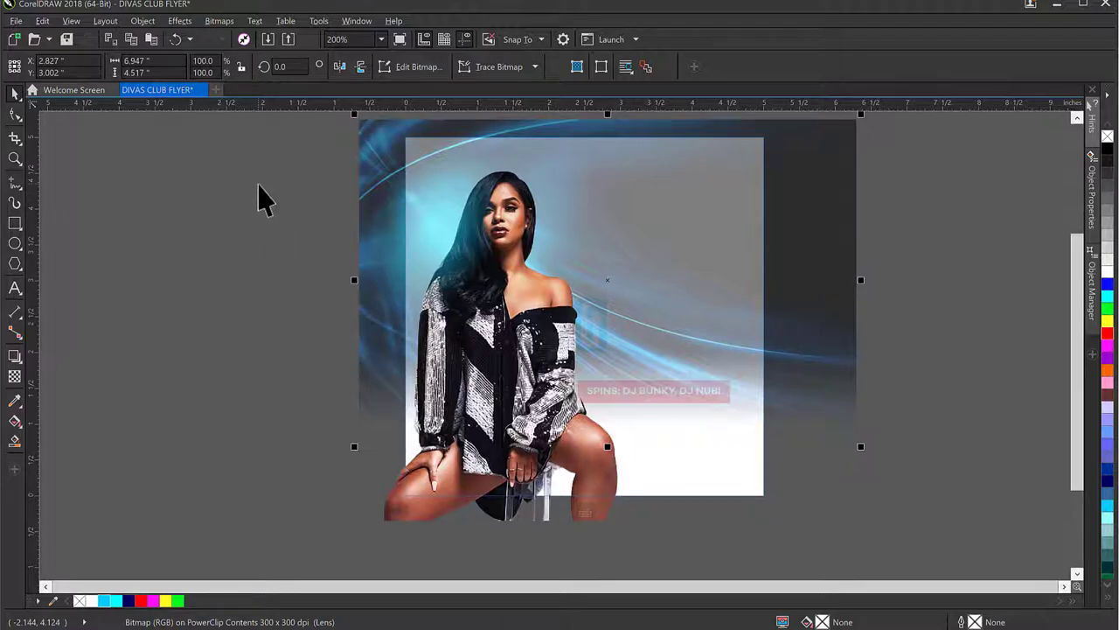
pyautogui.click(259, 185)
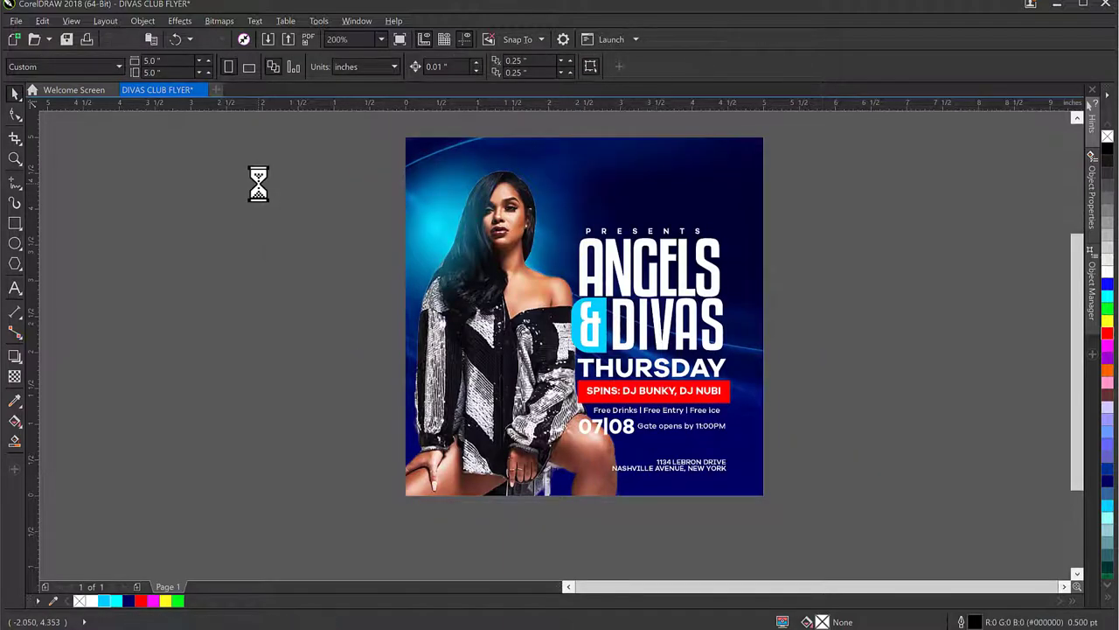
pyautogui.click(632, 173)
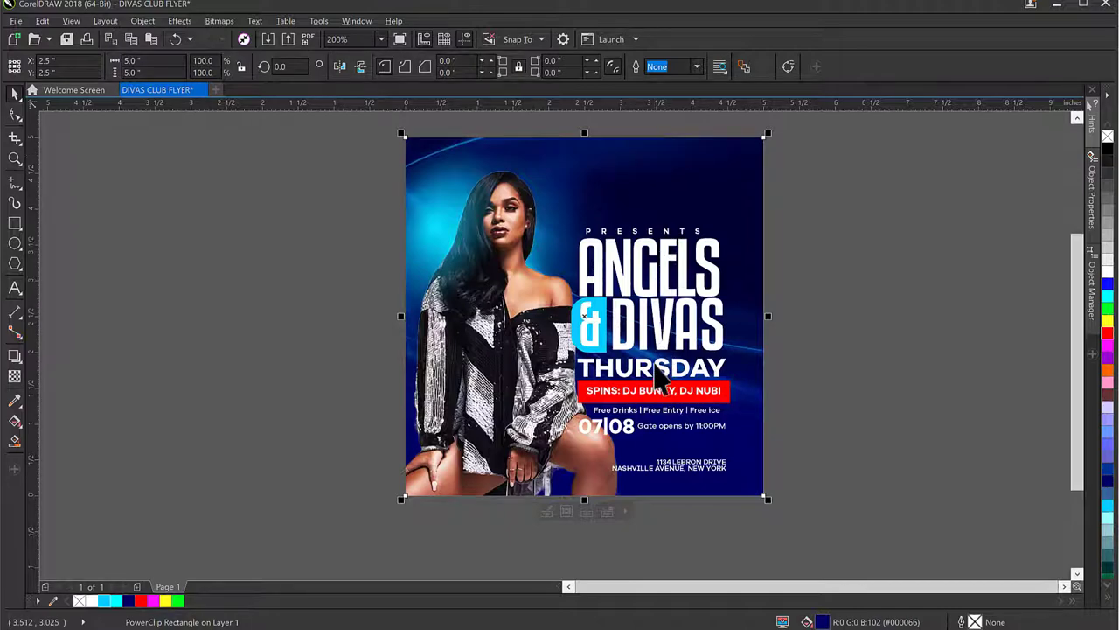
pyautogui.click(834, 220)
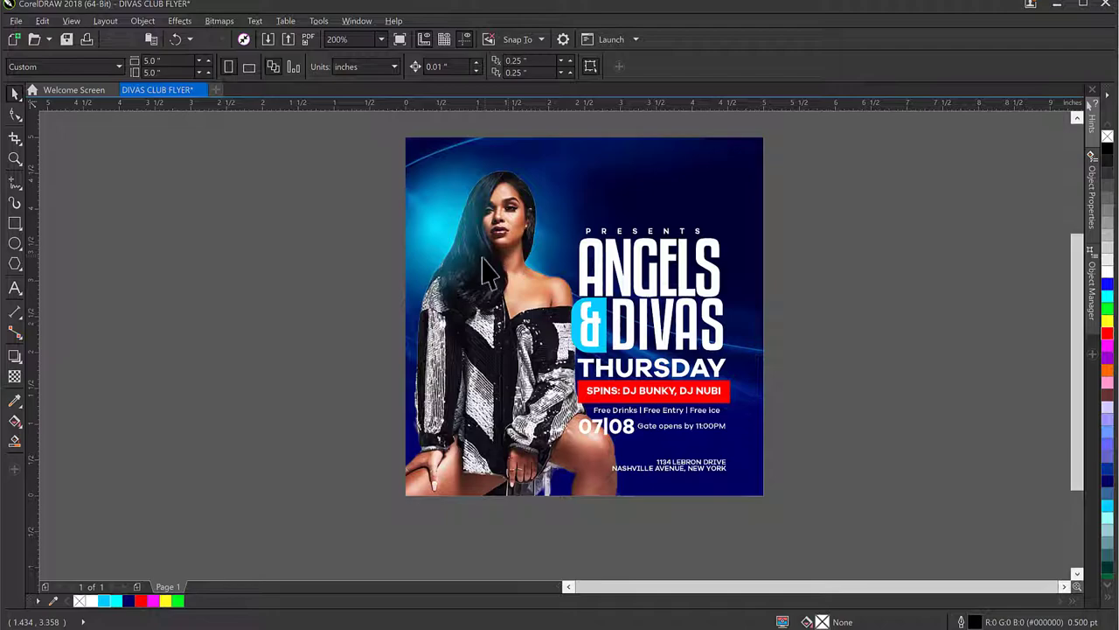
pyautogui.doubleClick(488, 297)
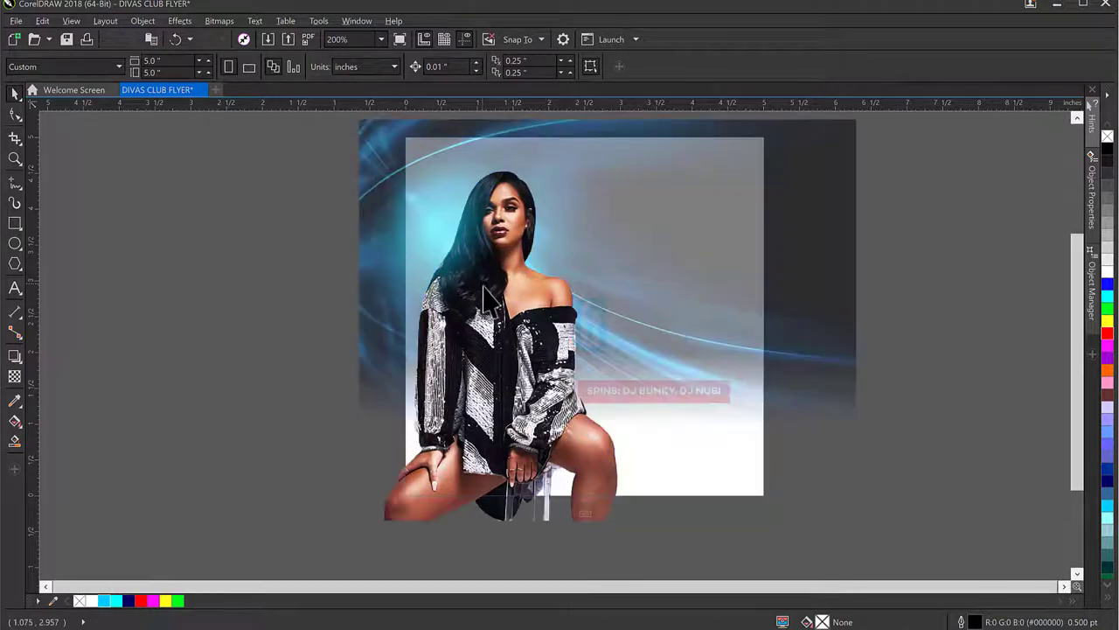
pyautogui.click(500, 348)
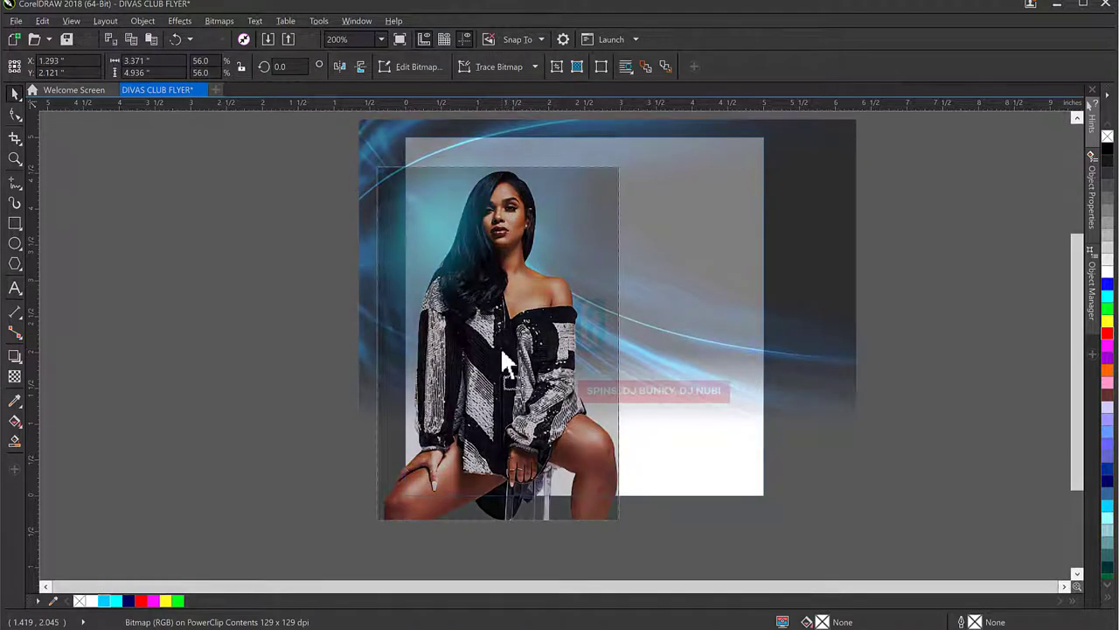
pyautogui.moveTo(504, 355); pyautogui.dragTo(494, 375)
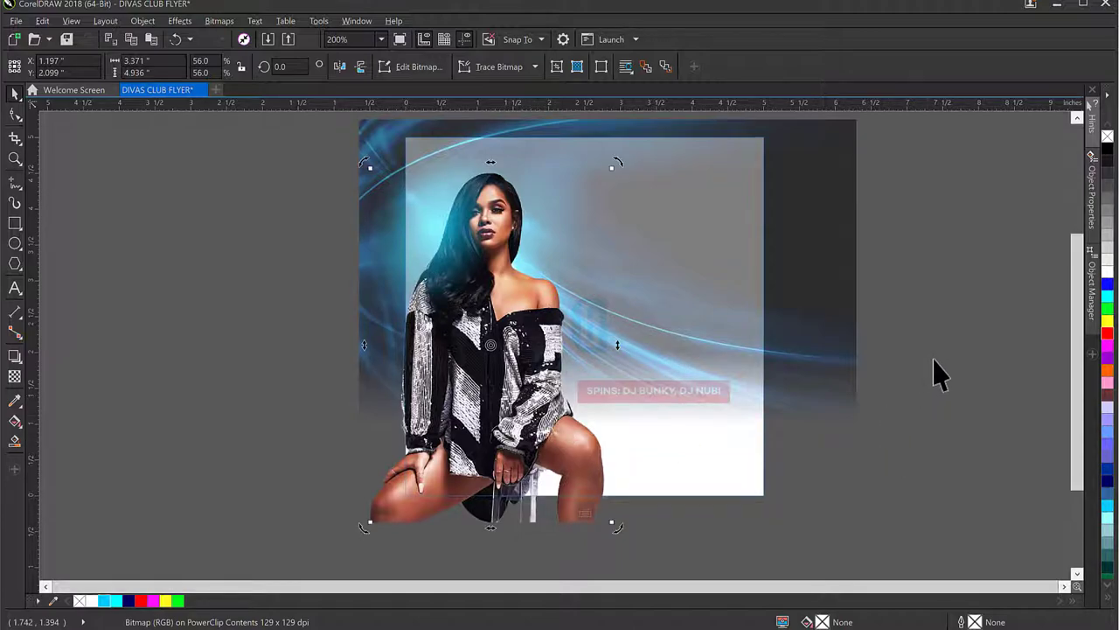
pyautogui.keyDown('ctrl'); pyautogui.click(948, 330); pyautogui.keyUp('ctrl')
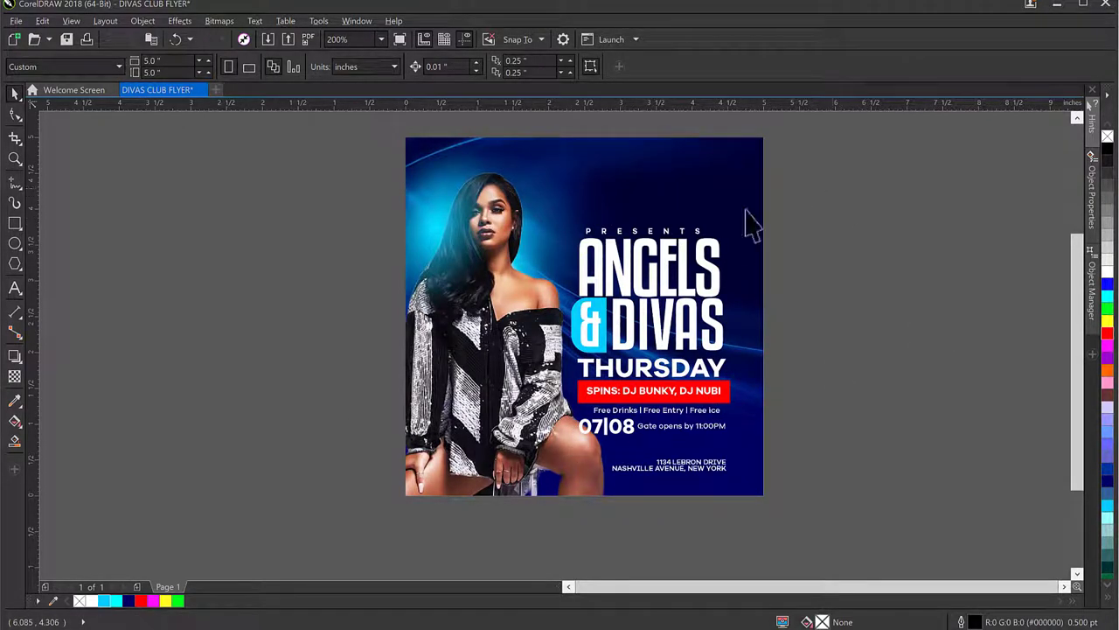
# - Inside the PowerClip, shift the cyan glow ellipse slightly left, closer to her head
pyautogui.doubleClick(463, 210)
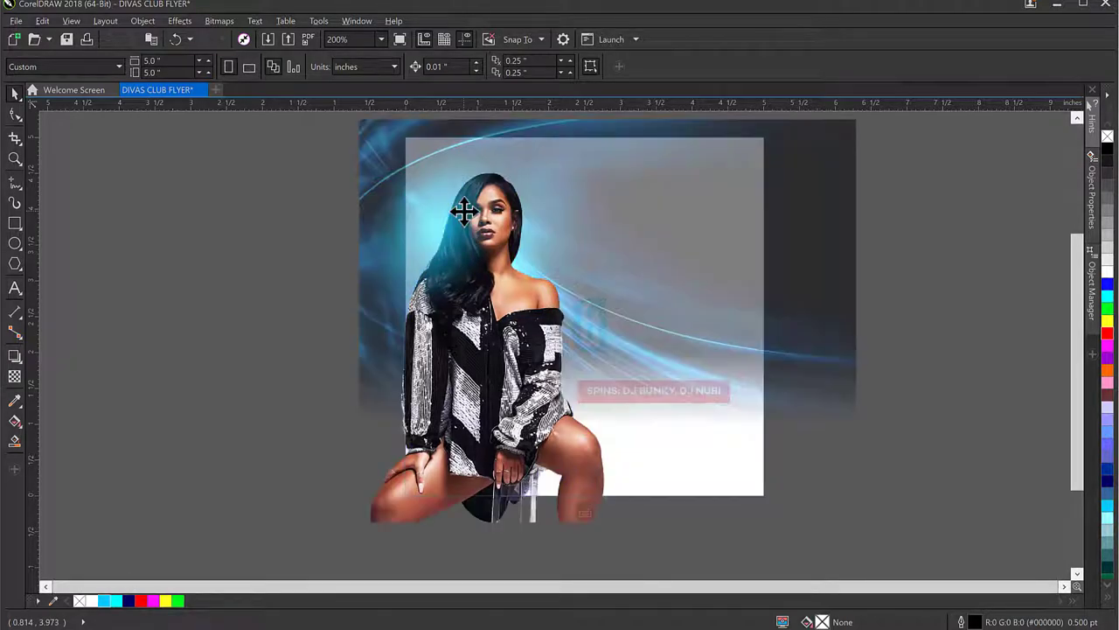
pyautogui.click(445, 225)
pyautogui.moveTo(446, 225)
pyautogui.mouseDown()
pyautogui.moveTo(438, 242)
pyautogui.moveTo(434, 229)
pyautogui.moveTo(436, 247)
pyautogui.moveTo(434, 229)
pyautogui.mouseUp()
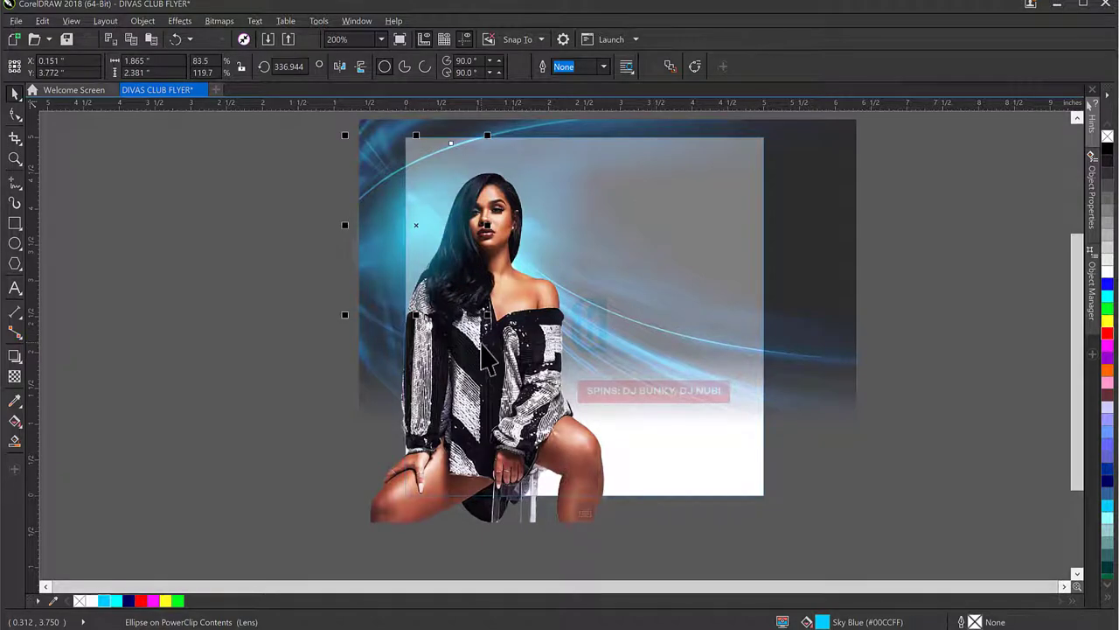
pyautogui.keyDown('ctrl'); pyautogui.click(997, 292); pyautogui.keyUp('ctrl')
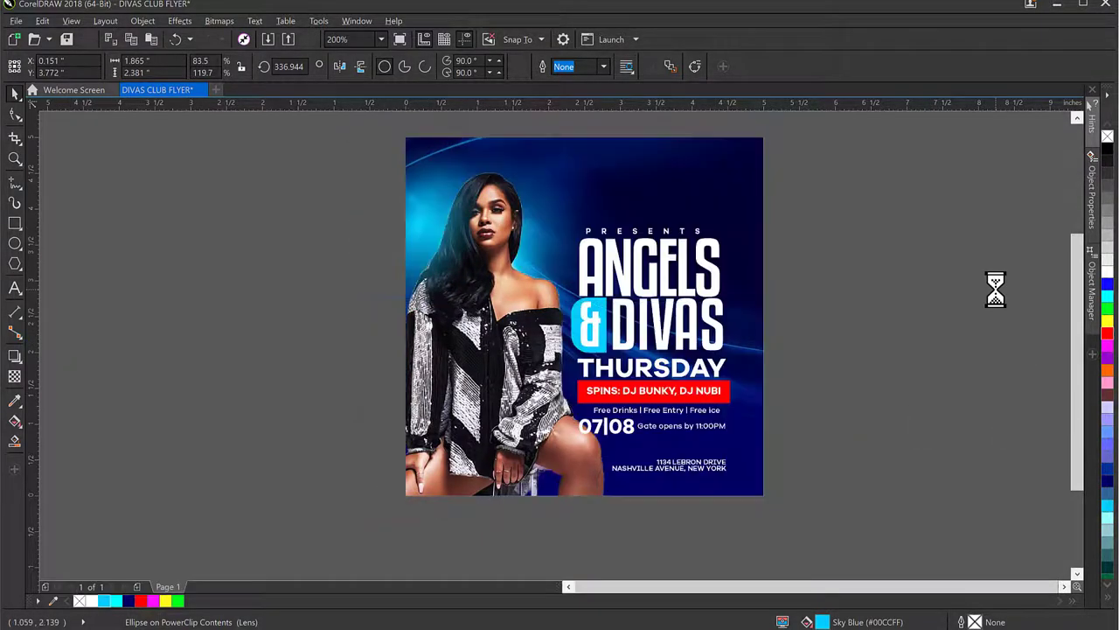
pyautogui.click(282, 260)
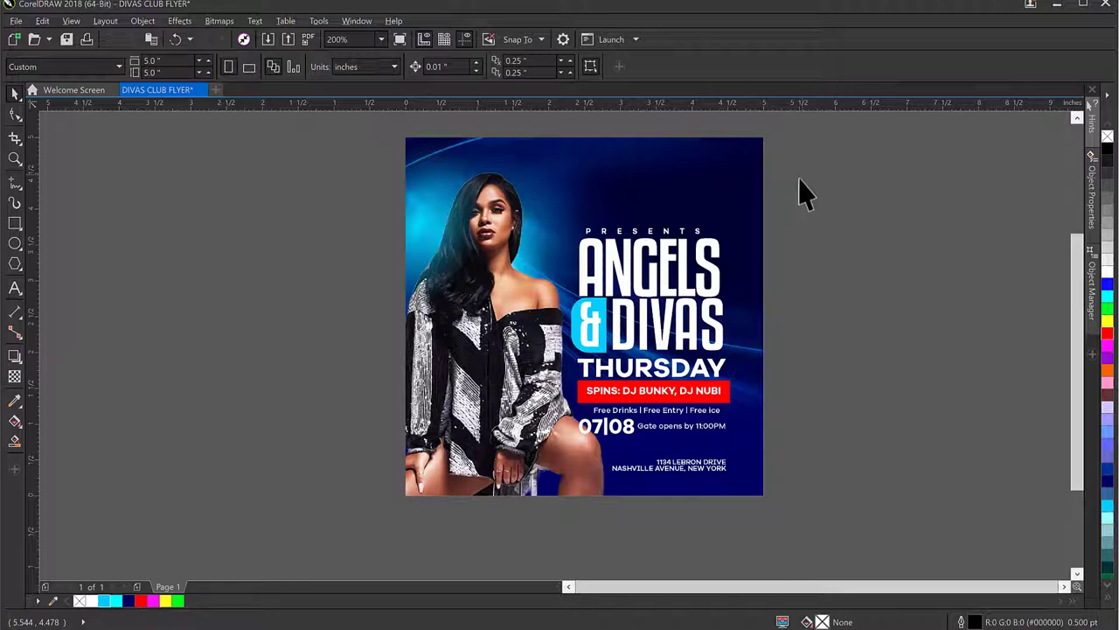
pyautogui.hotkey('alt', 'Tab')
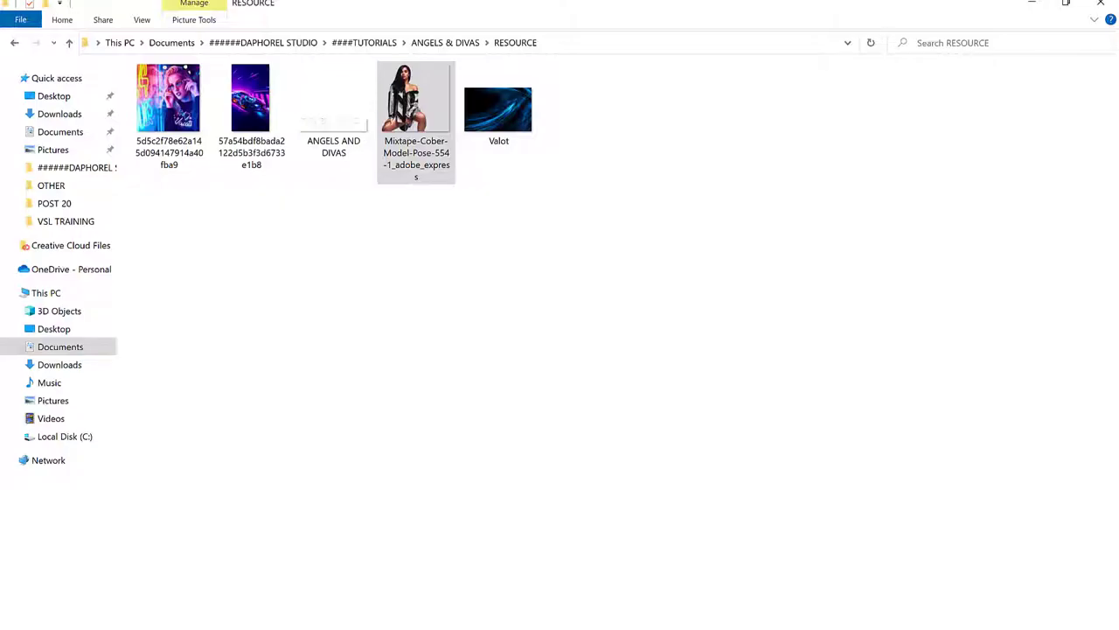
# - Drag the 57a5… neon car thumbnail from the RESOURCE folder onto the CorelDRAW canvas
pyautogui.click(251, 101)
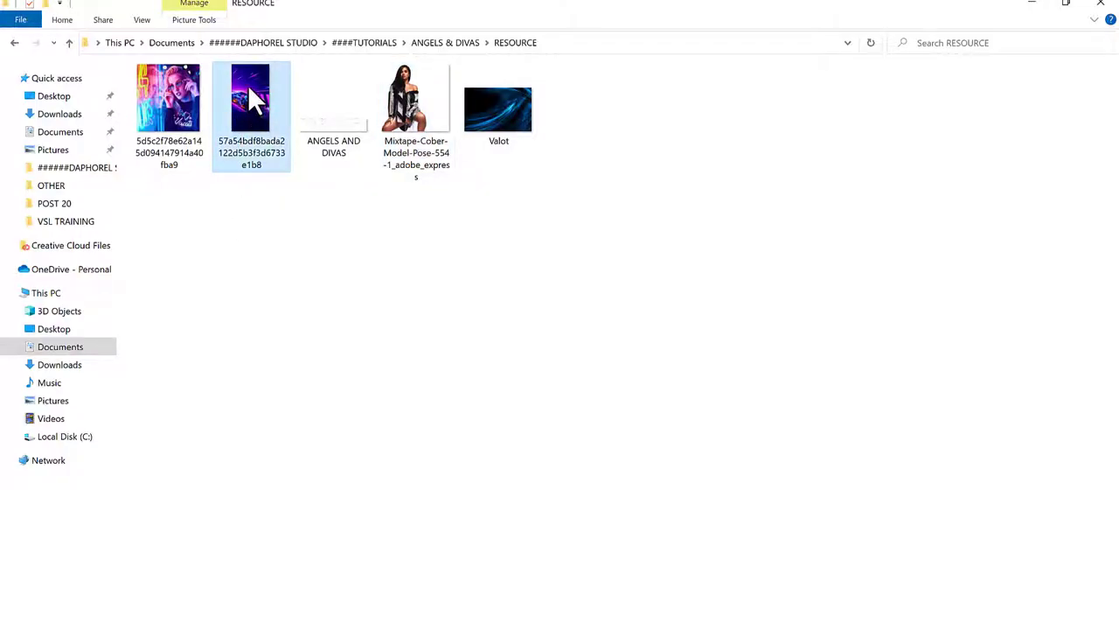
pyautogui.moveTo(250, 100); pyautogui.dragTo(900, 279)
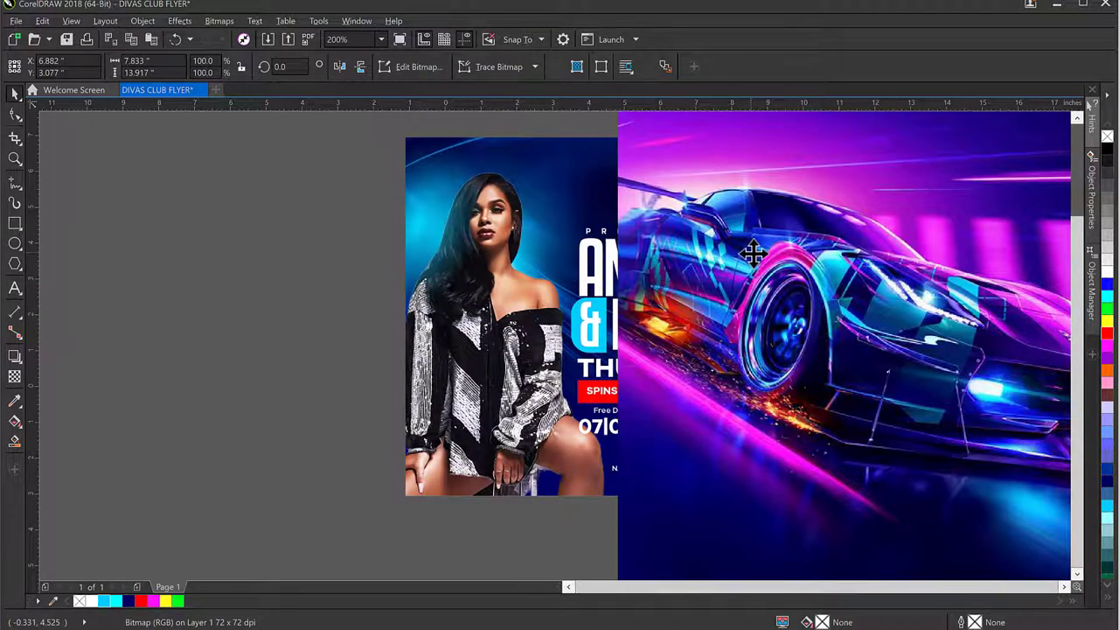
# - Crop the car image down to its top strip of purple light streaks using its bottom nodes
pyautogui.scroll(-2, 485, 282)
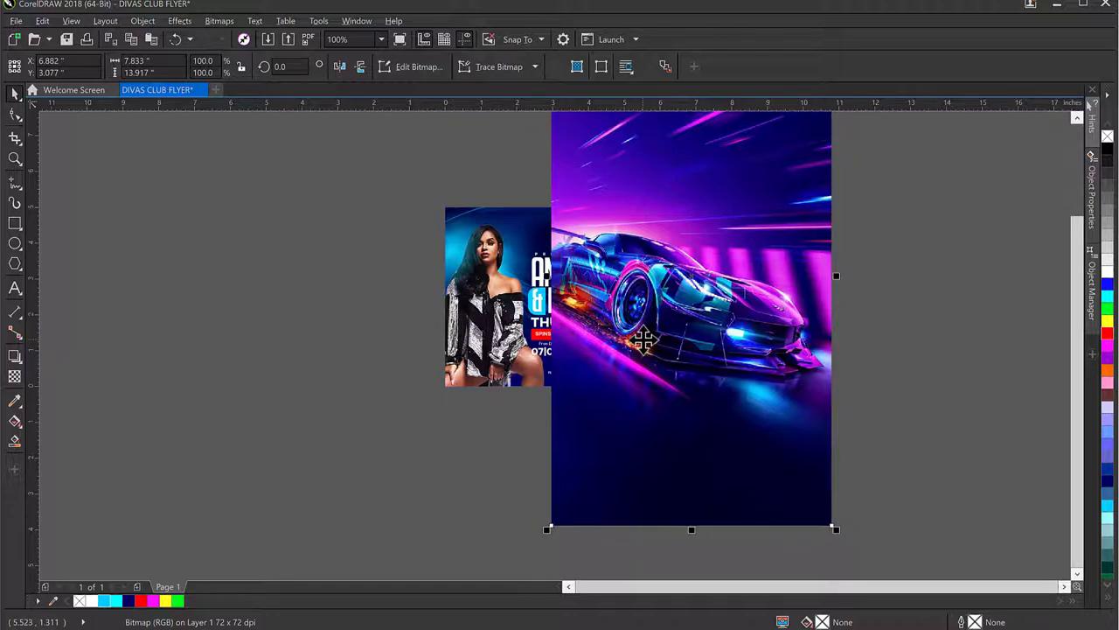
pyautogui.click(658, 278)
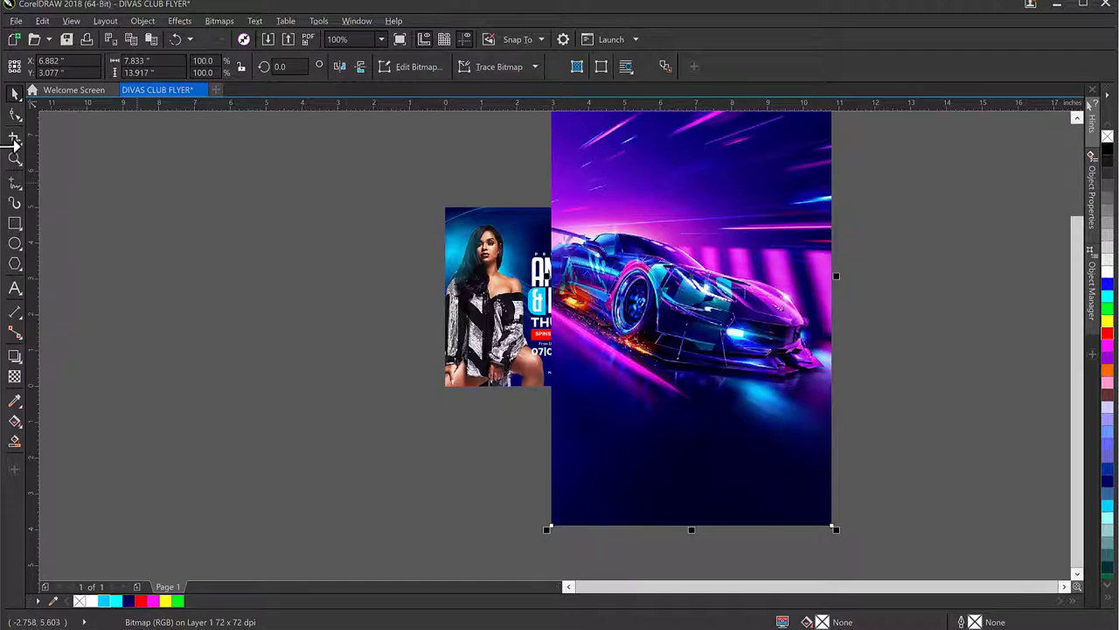
pyautogui.click(14, 114)
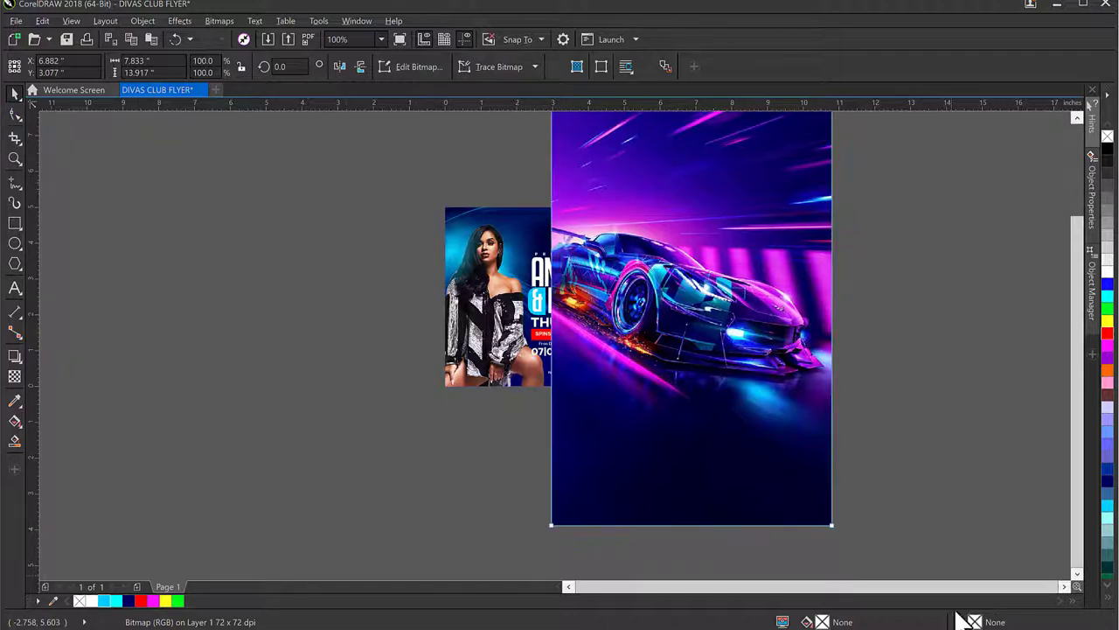
pyautogui.moveTo(516, 505); pyautogui.dragTo(848, 542)
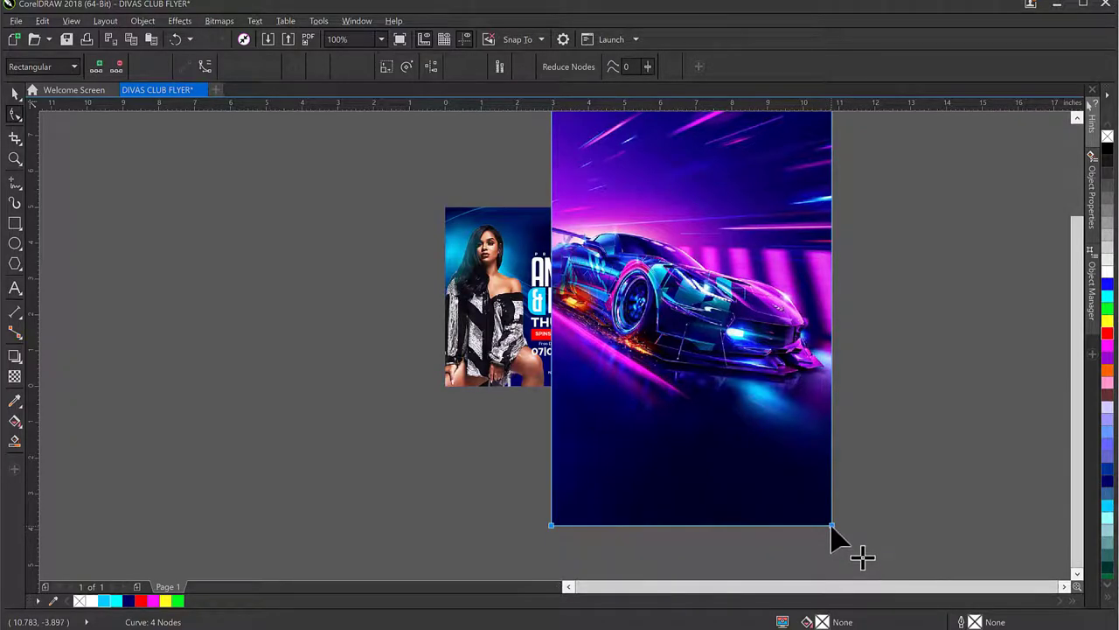
pyautogui.moveTo(832, 526); pyautogui.dragTo(812, 204)
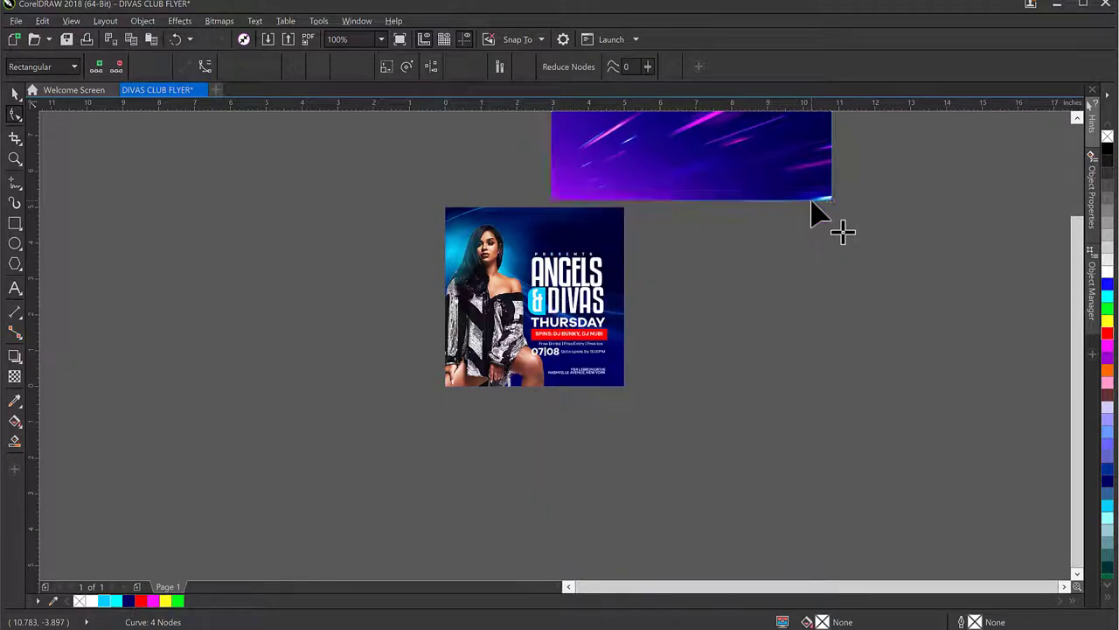
# - Move the streak strip down and right toward the flyer
pyautogui.press('space')
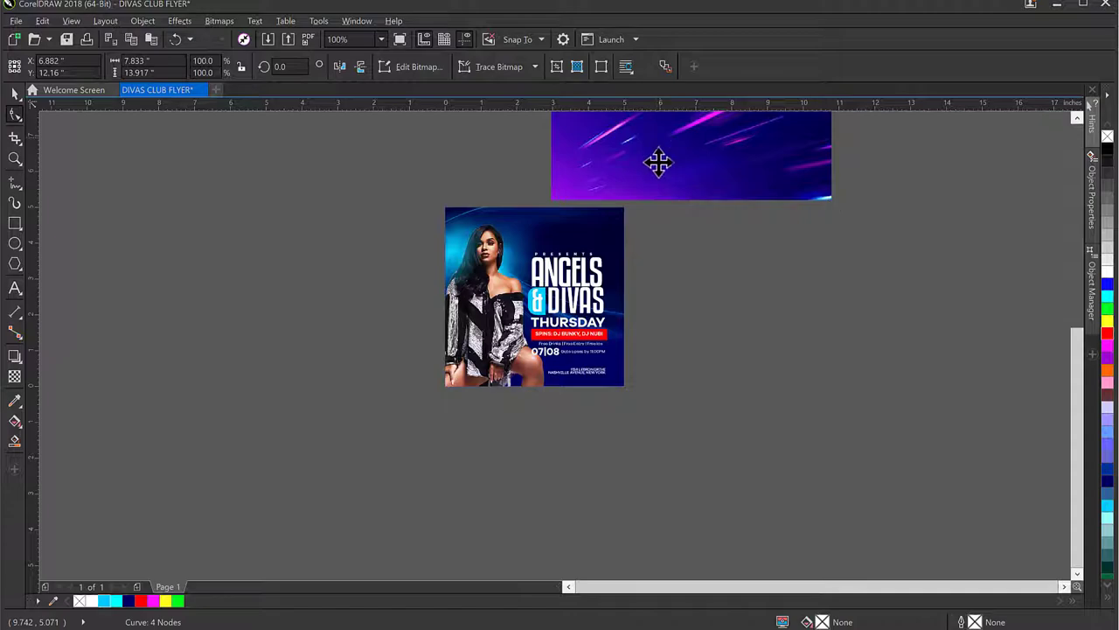
pyautogui.moveTo(656, 162); pyautogui.dragTo(619, 245)
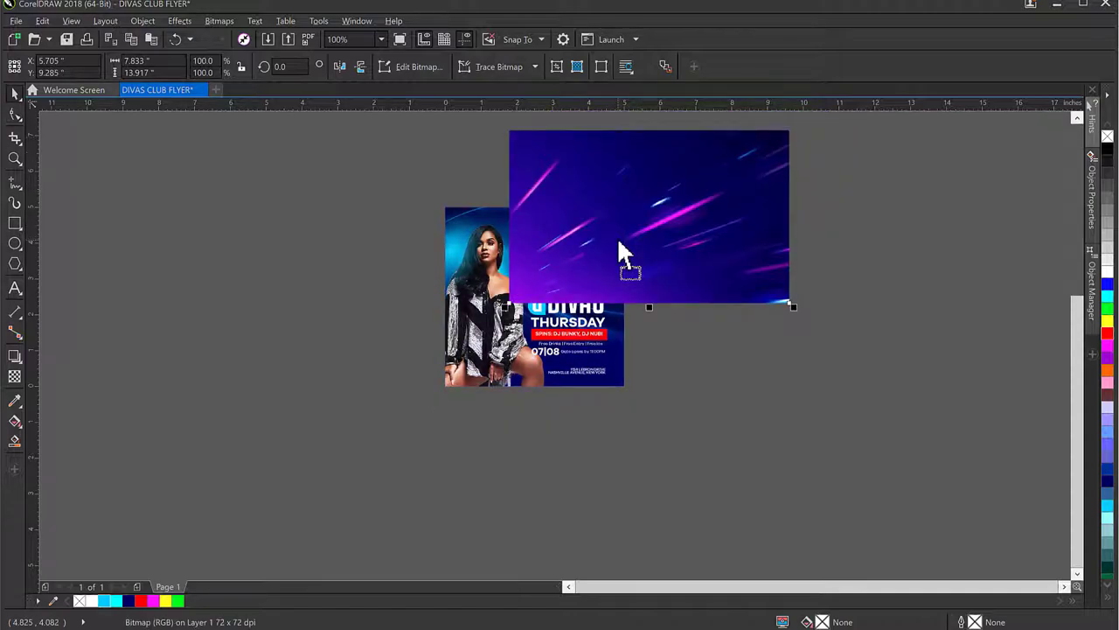
pyautogui.hotkey('shift', 'F2')
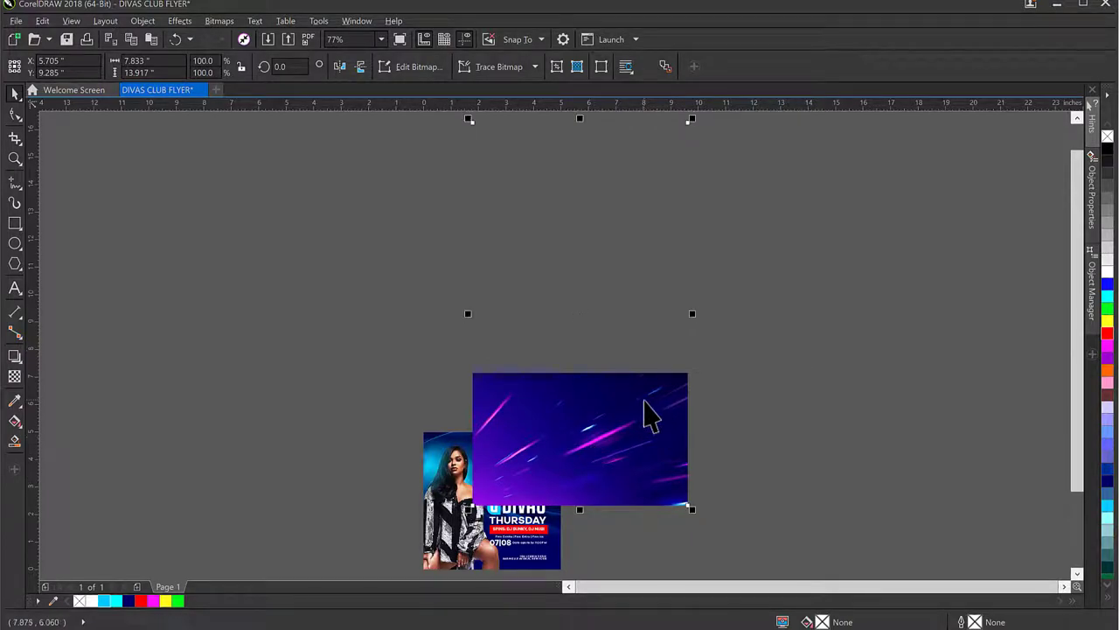
pyautogui.moveTo(644, 400); pyautogui.dragTo(669, 418)
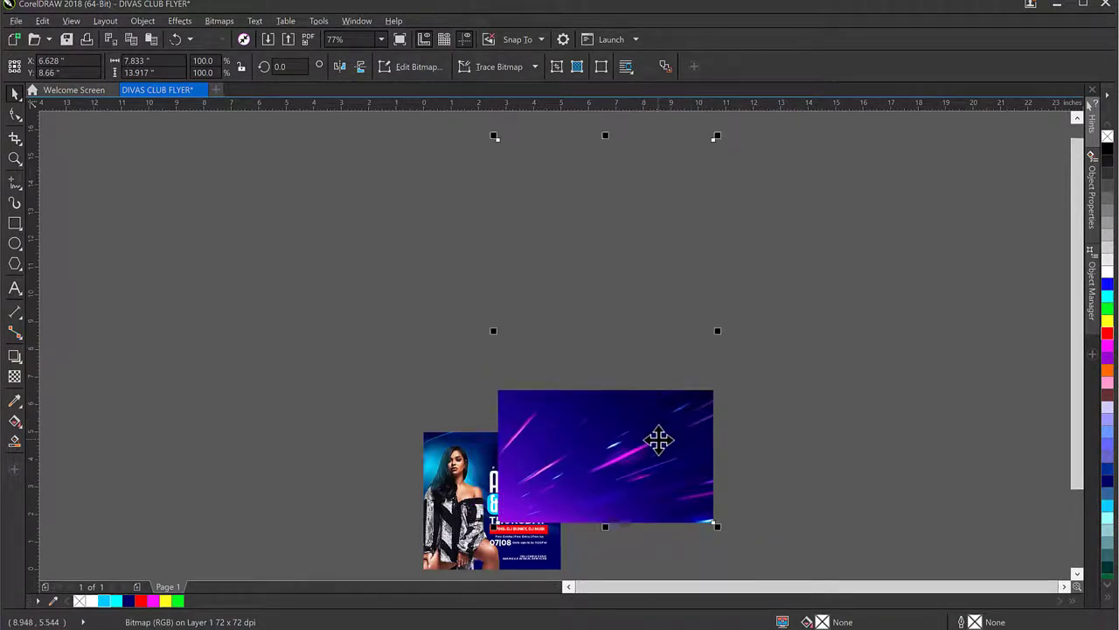
# - Convert the cropped strip to a 300 dpi bitmap and trim the empty space above the streaks
pyautogui.click(218, 21)
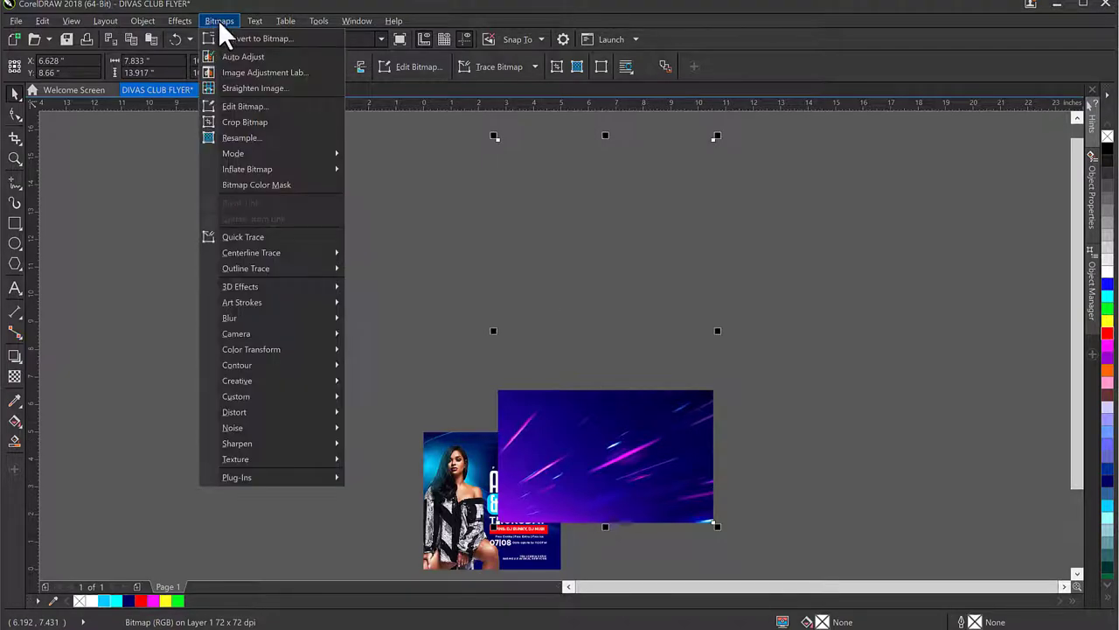
pyautogui.click(271, 46)
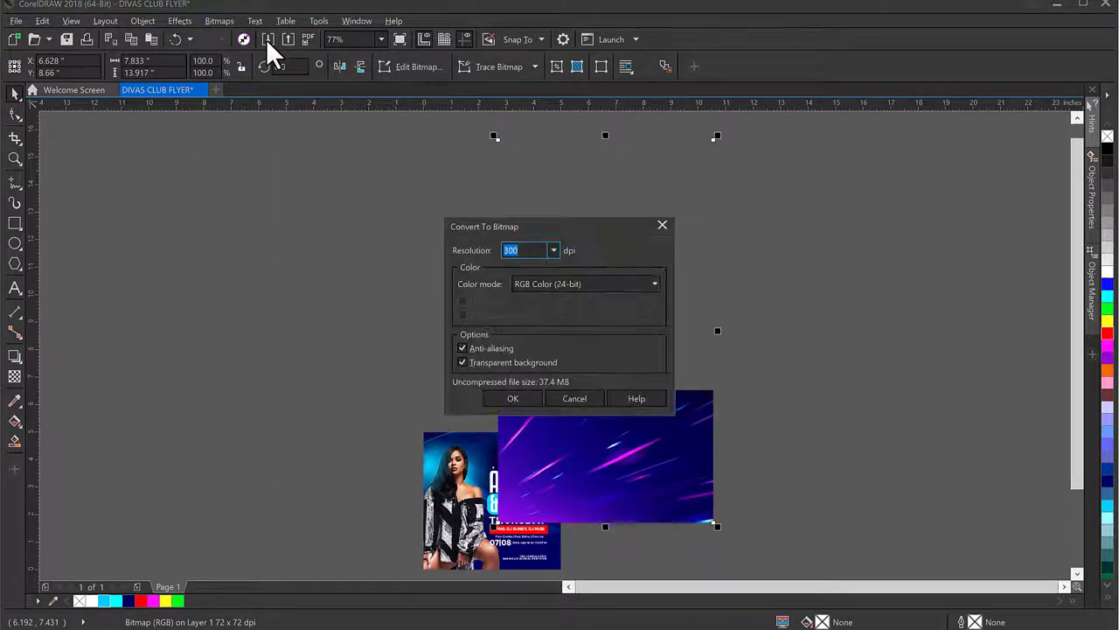
pyautogui.click(530, 400)
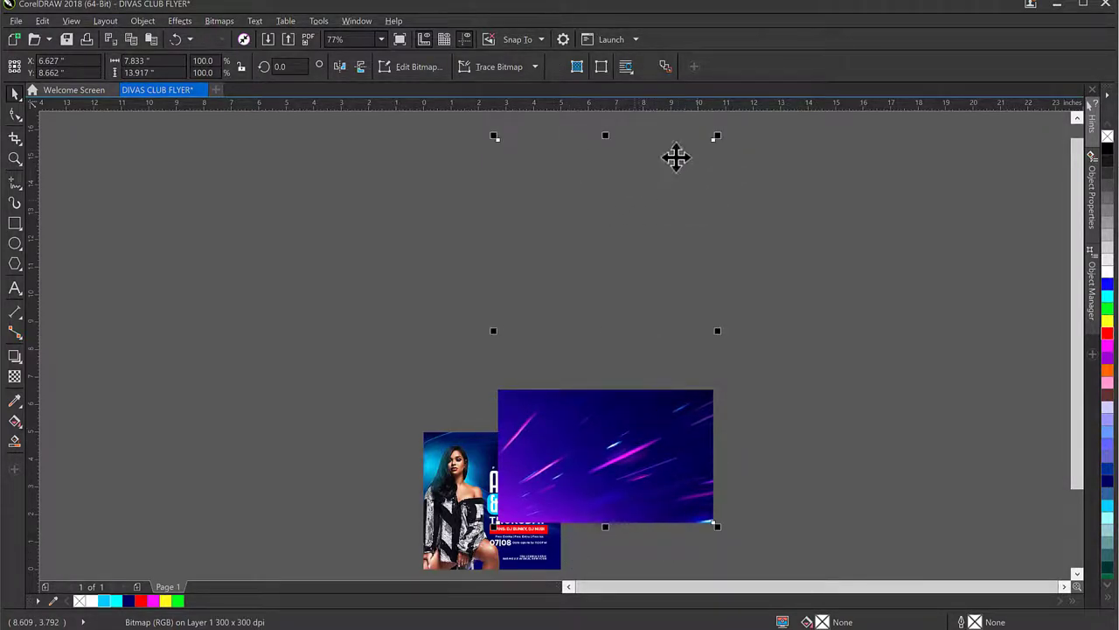
pyautogui.press('F10')
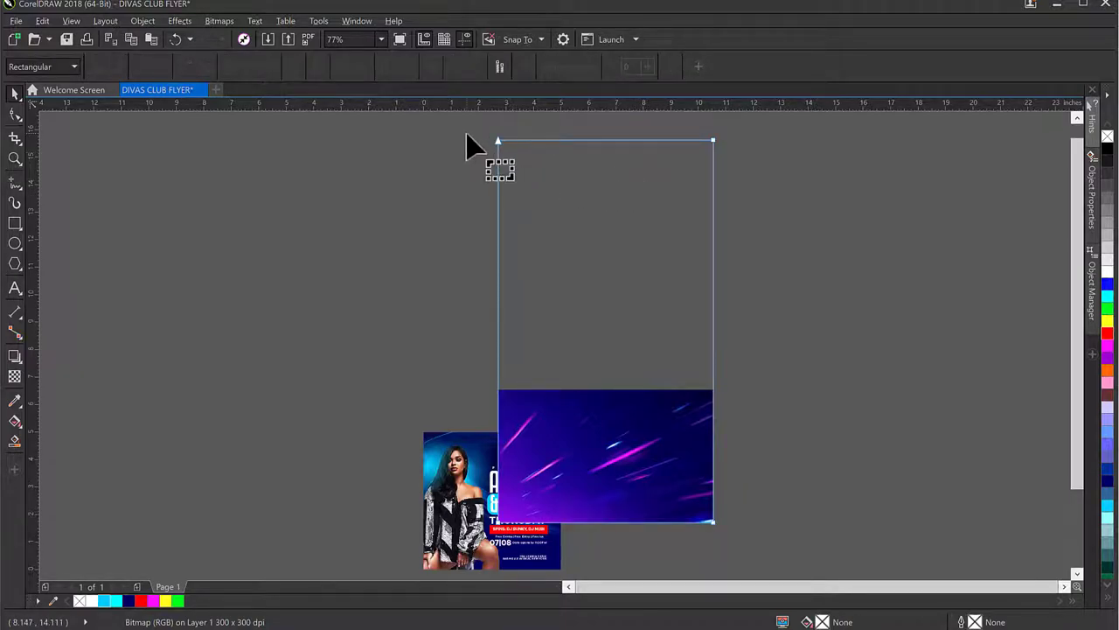
pyautogui.click(713, 142)
pyautogui.moveTo(713, 143); pyautogui.dragTo(720, 390)
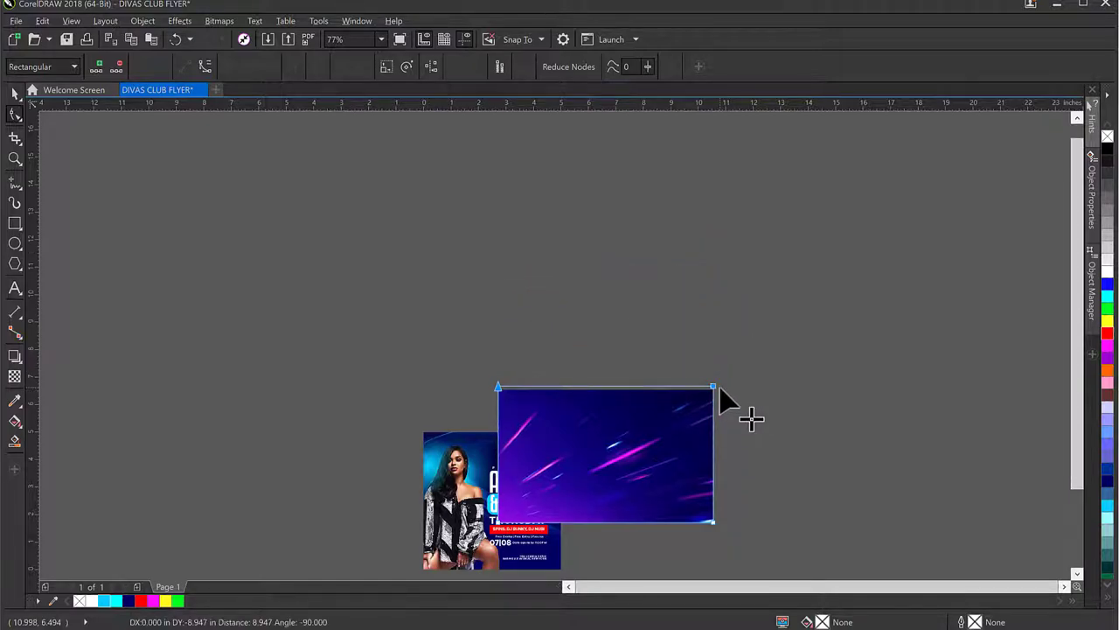
pyautogui.press('space')
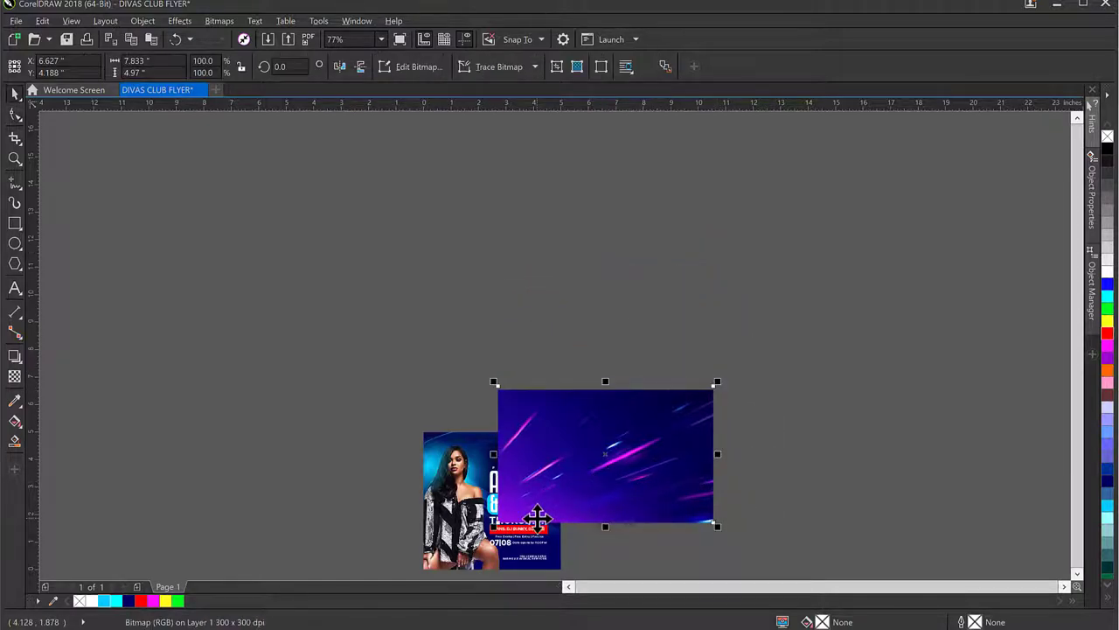
# - Scale the streaks image down to 61.8% and move it over the flyer's upper right
pyautogui.scroll(3, 560, 516)
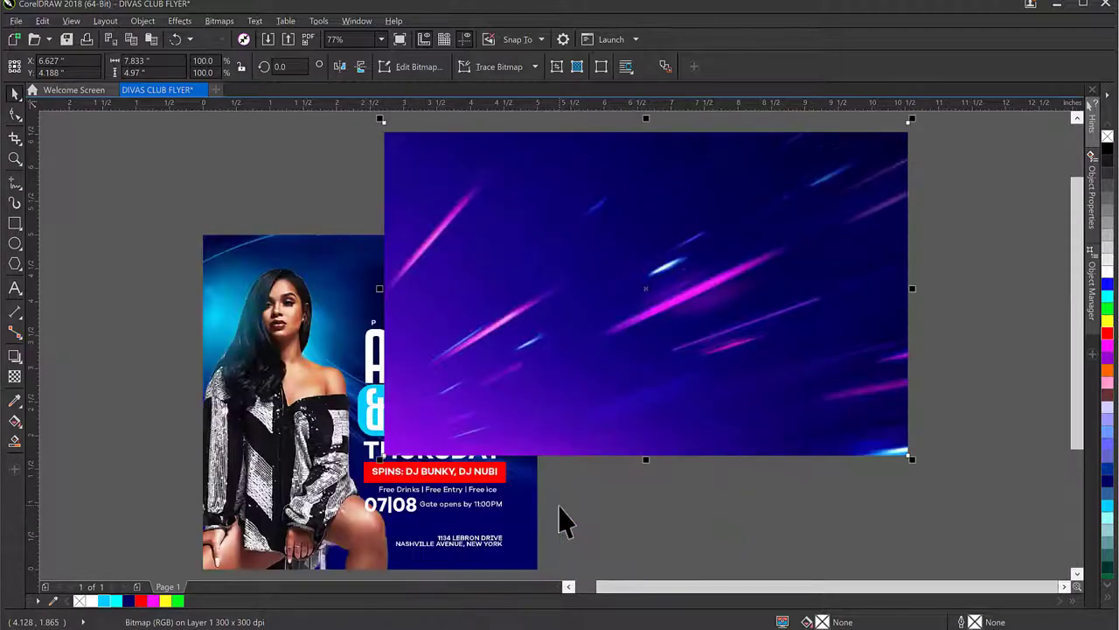
pyautogui.click(565, 327)
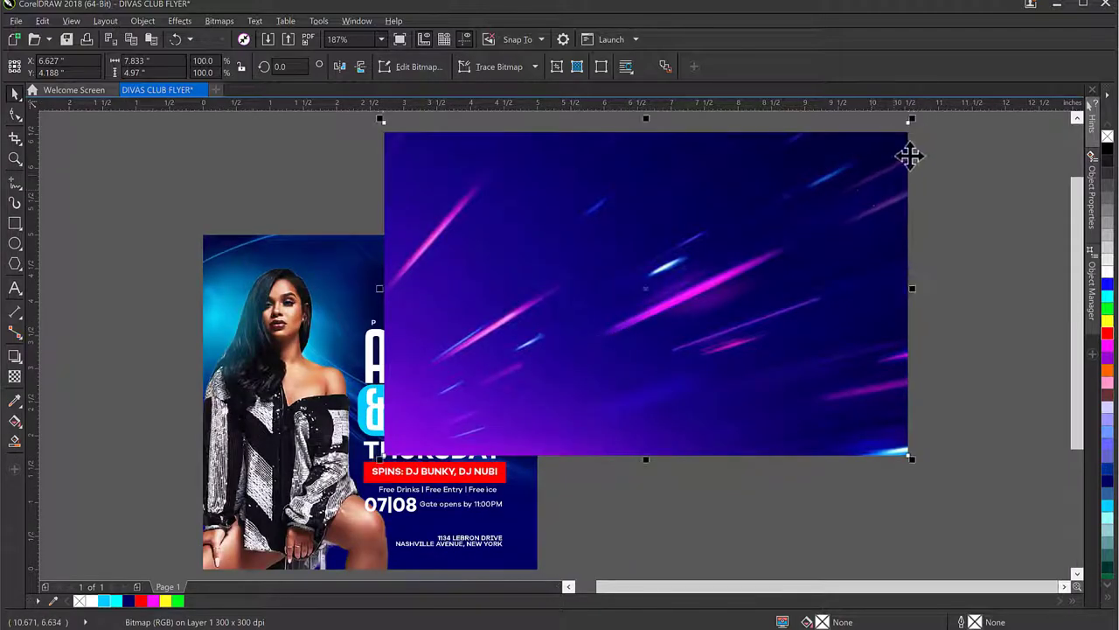
pyautogui.moveTo(909, 122); pyautogui.dragTo(758, 245)
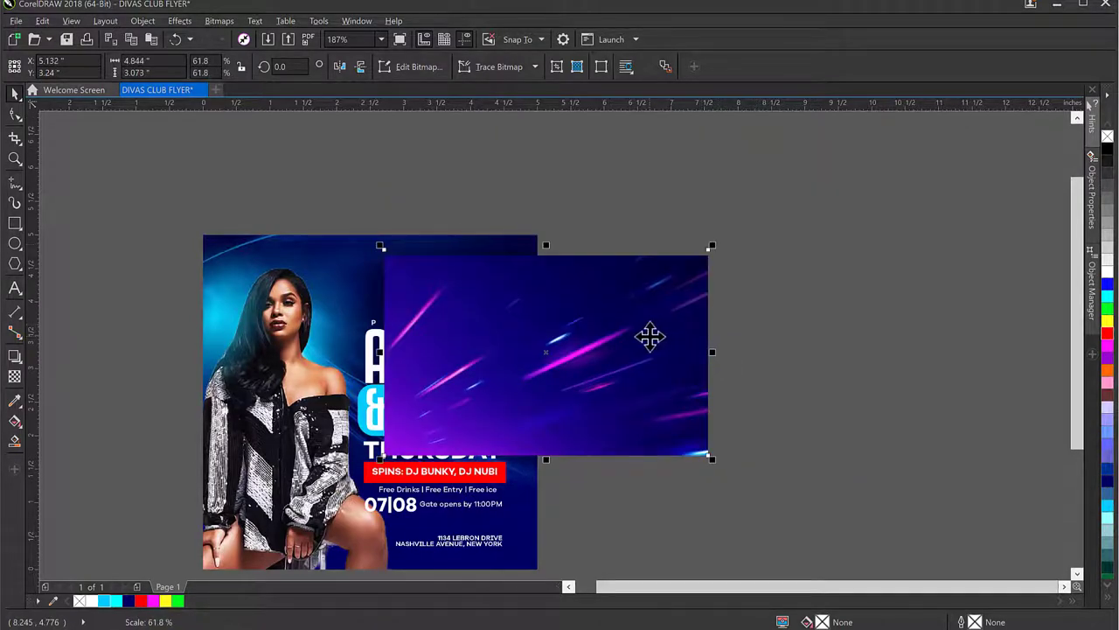
pyautogui.moveTo(649, 333); pyautogui.dragTo(574, 321)
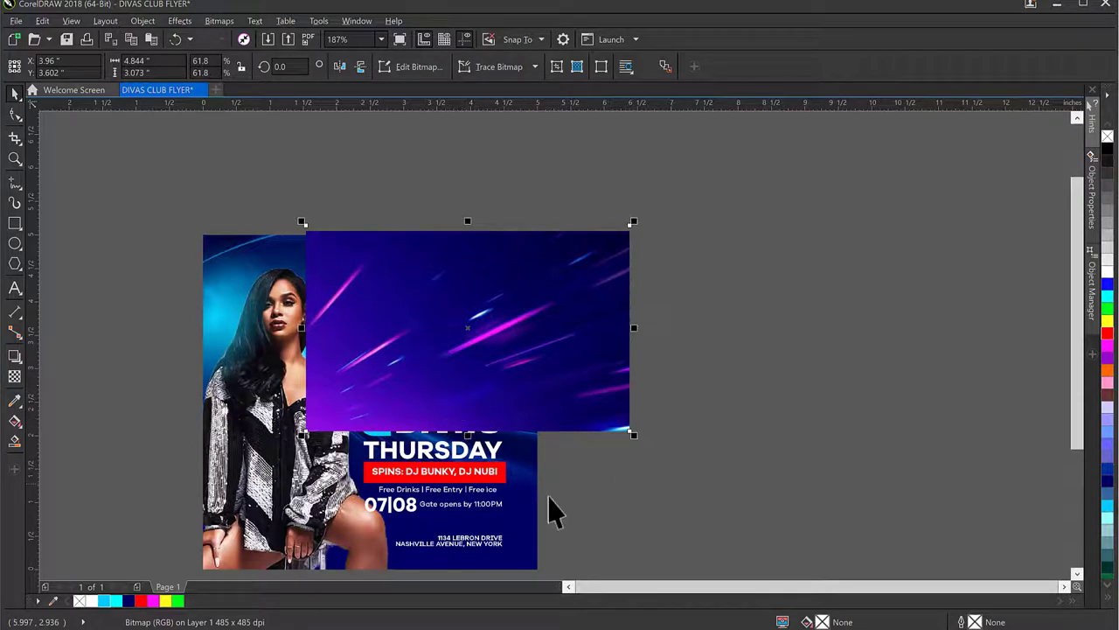
pyautogui.click(14, 377)
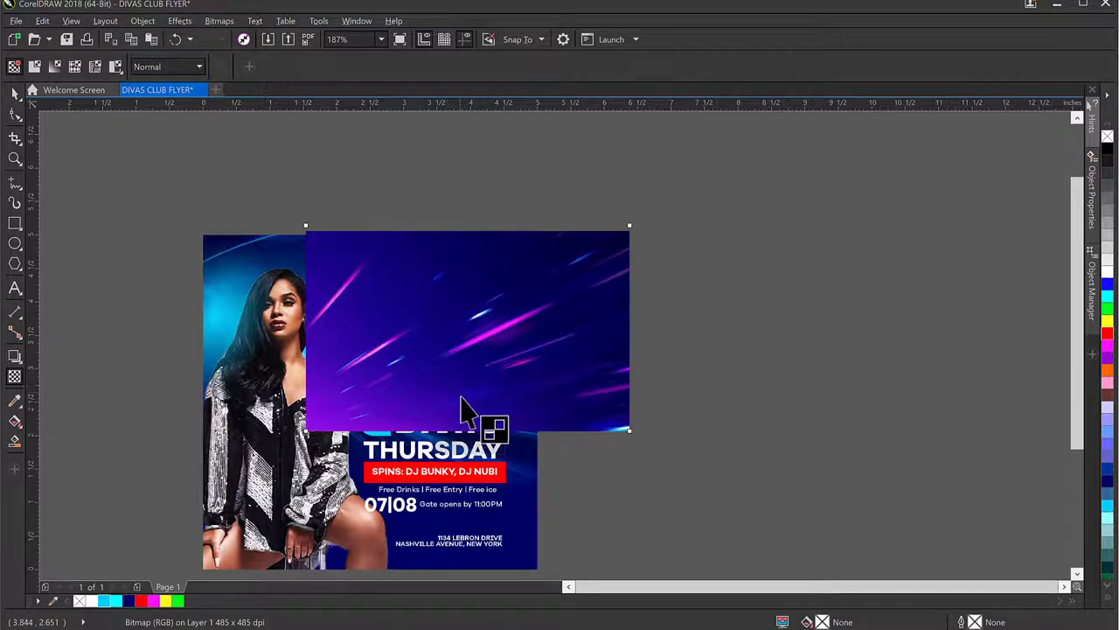
# - Fade the bottom of the streaks image with a linear transparency and flatten it at 300 dpi
pyautogui.moveTo(460, 369); pyautogui.dragTo(464, 416)
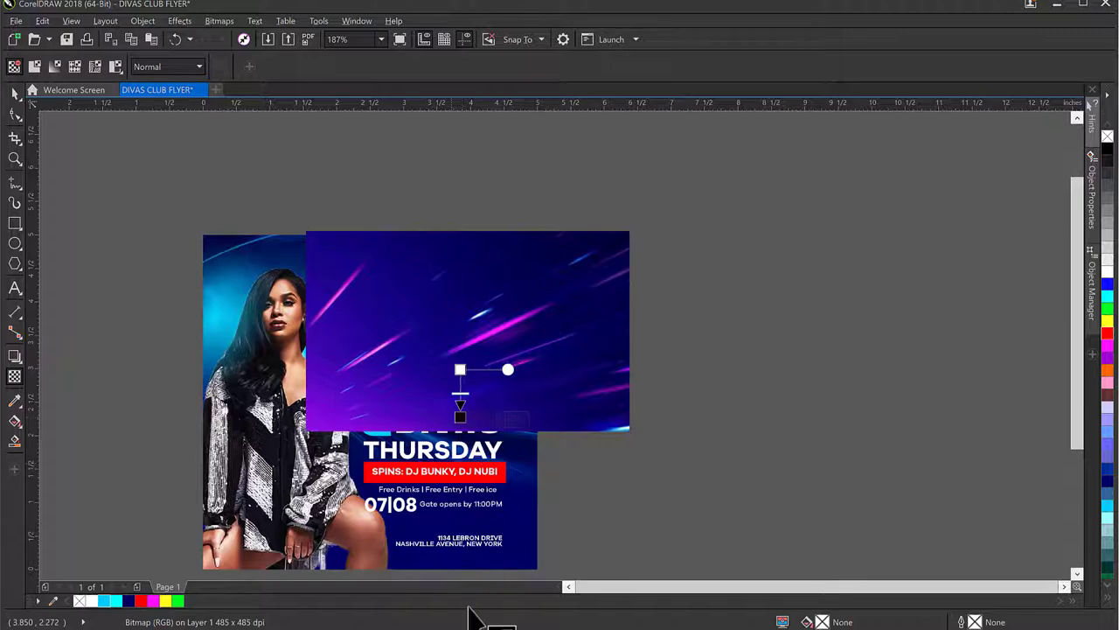
pyautogui.press('space')
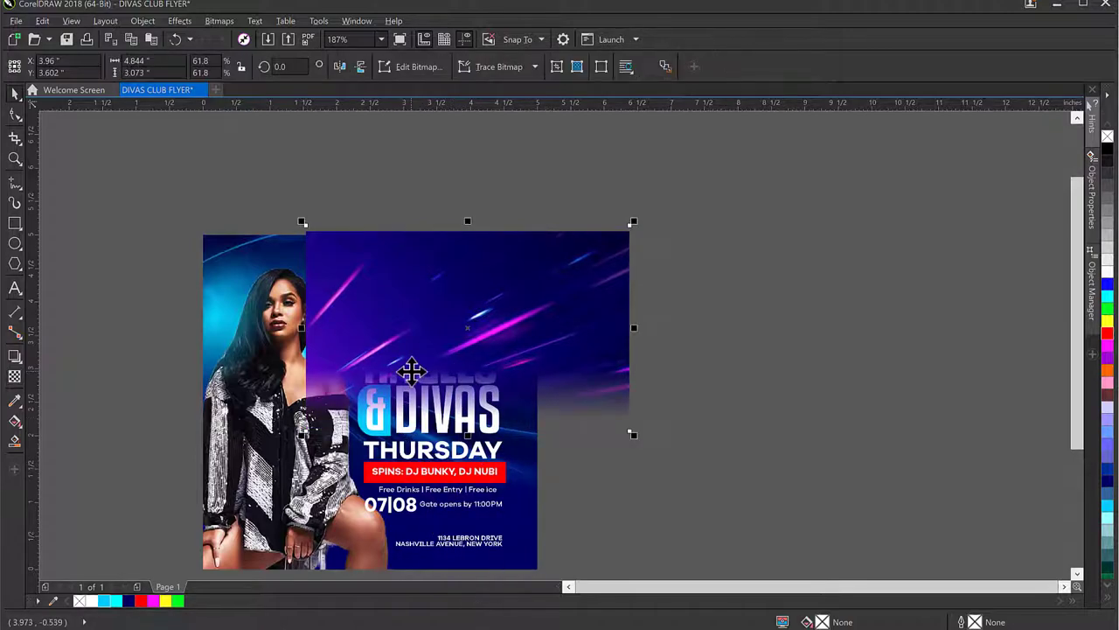
pyautogui.click(400, 254)
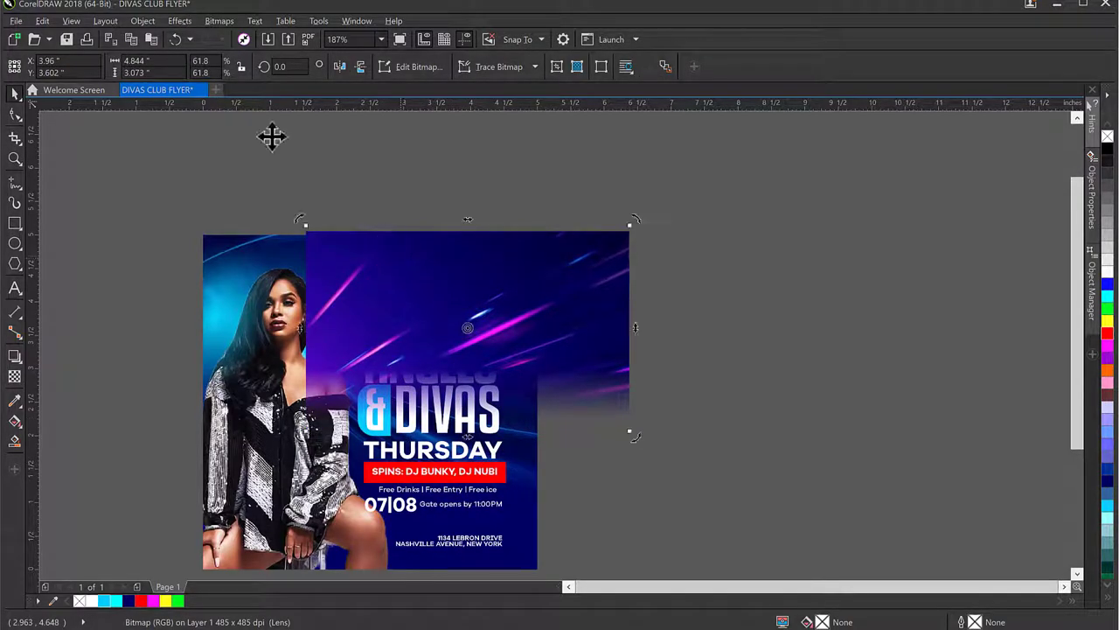
pyautogui.click(218, 22)
pyautogui.click(240, 35)
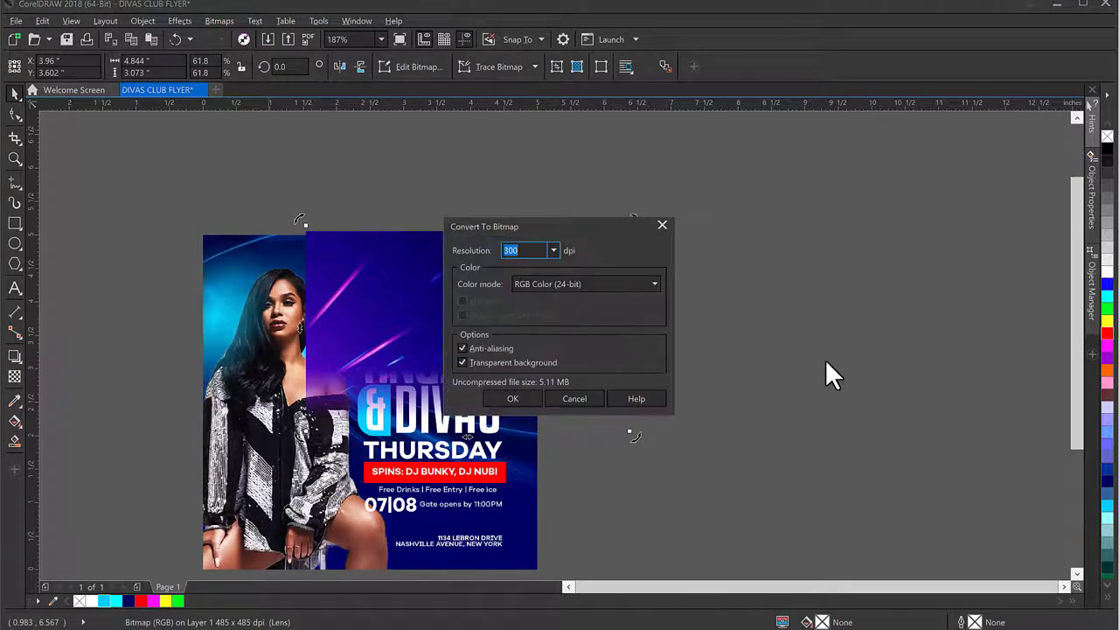
pyautogui.click(528, 395)
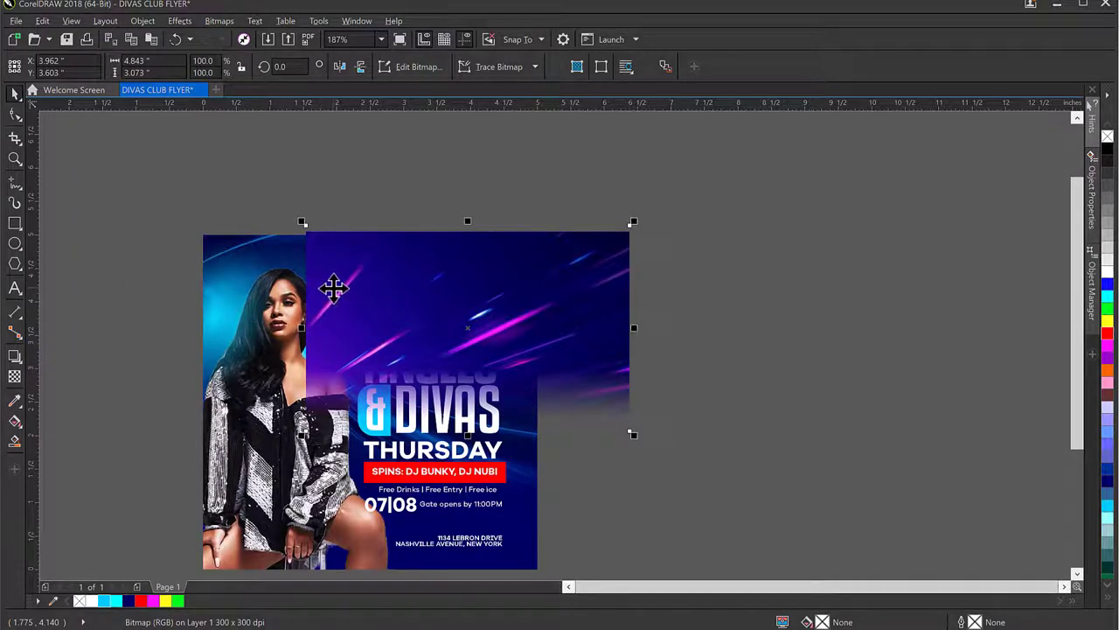
# - Restore the faded streaks image and cut it off the flyer
pyautogui.click(15, 376)
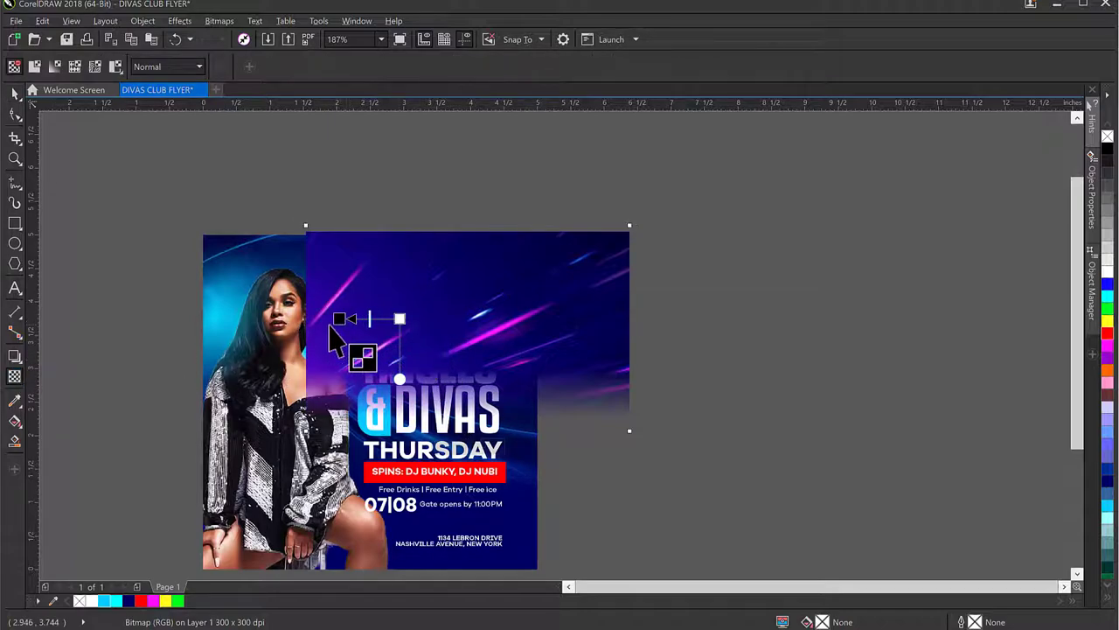
pyautogui.press('Escape')
pyautogui.hotkey('ctrl', 'z')
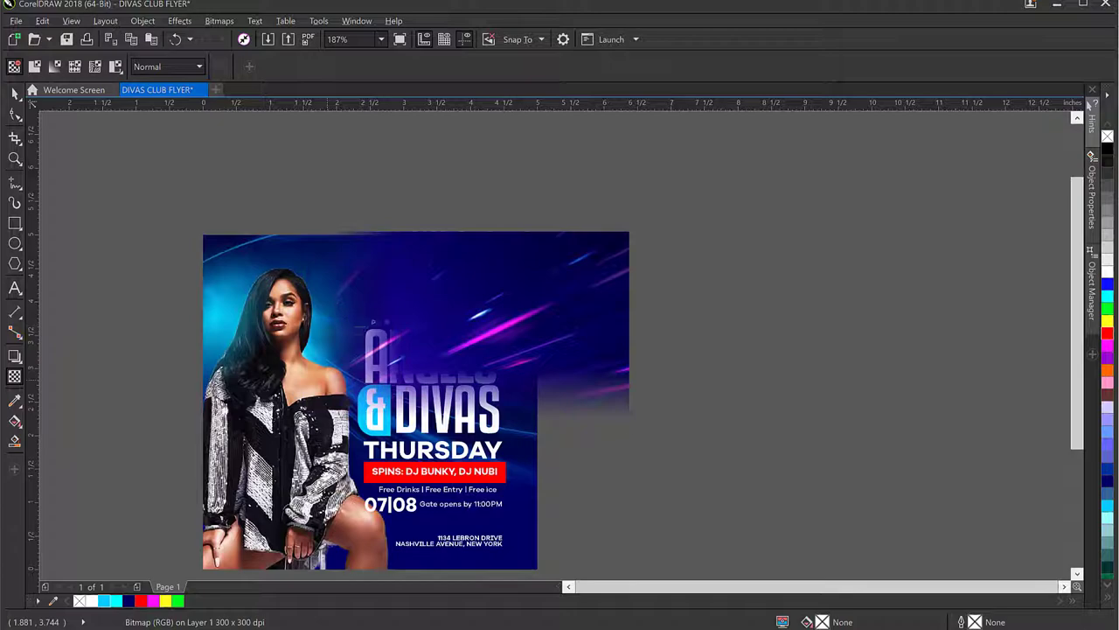
pyautogui.press('space')
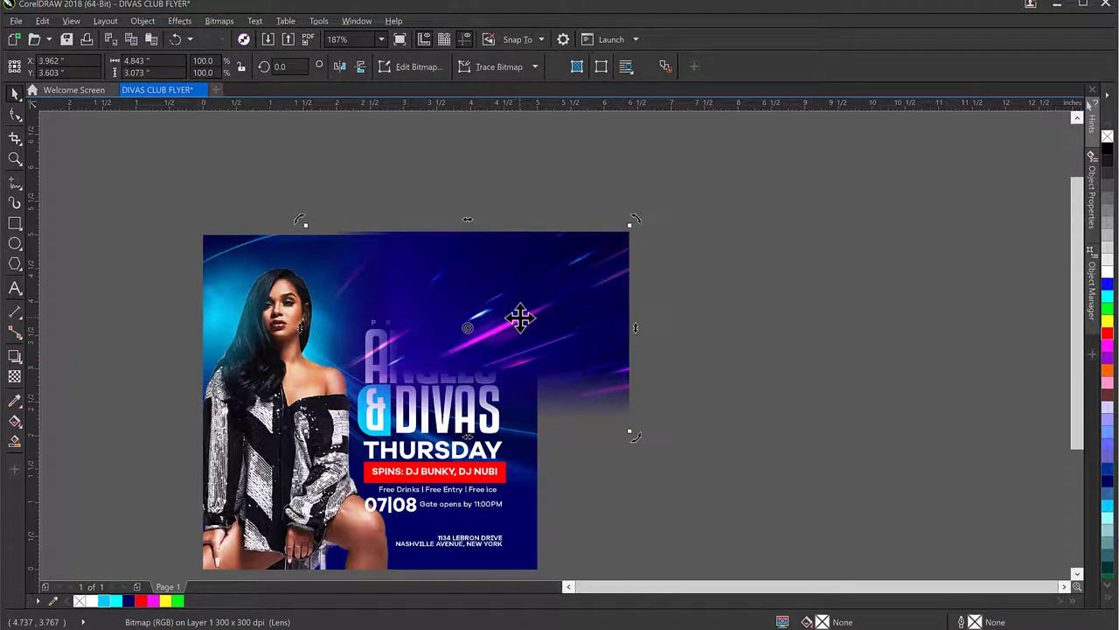
pyautogui.click(610, 284)
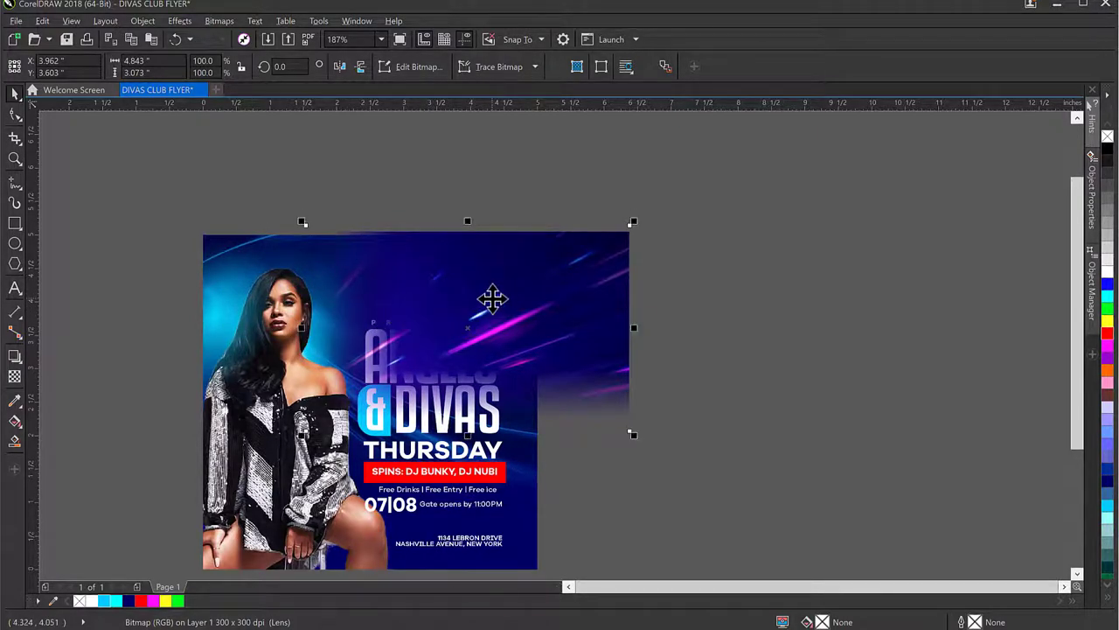
pyautogui.press('Delete')
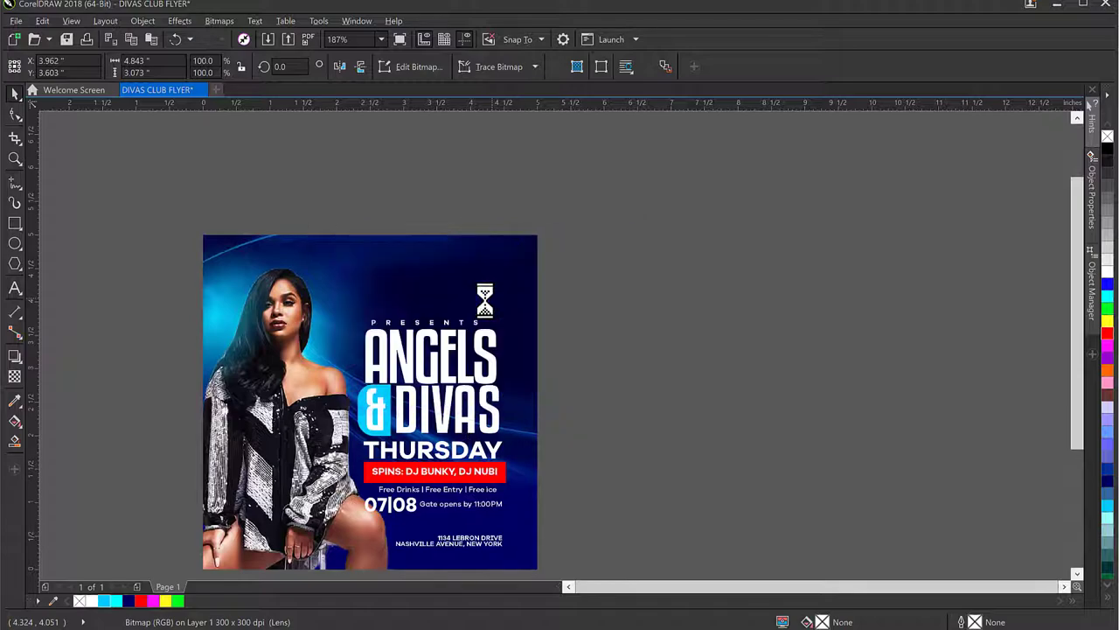
# - Paste the streaks into the background PowerClip, moved up-left and tilted about 11.7° behind the title
pyautogui.hotkey('ctrl', 'z')
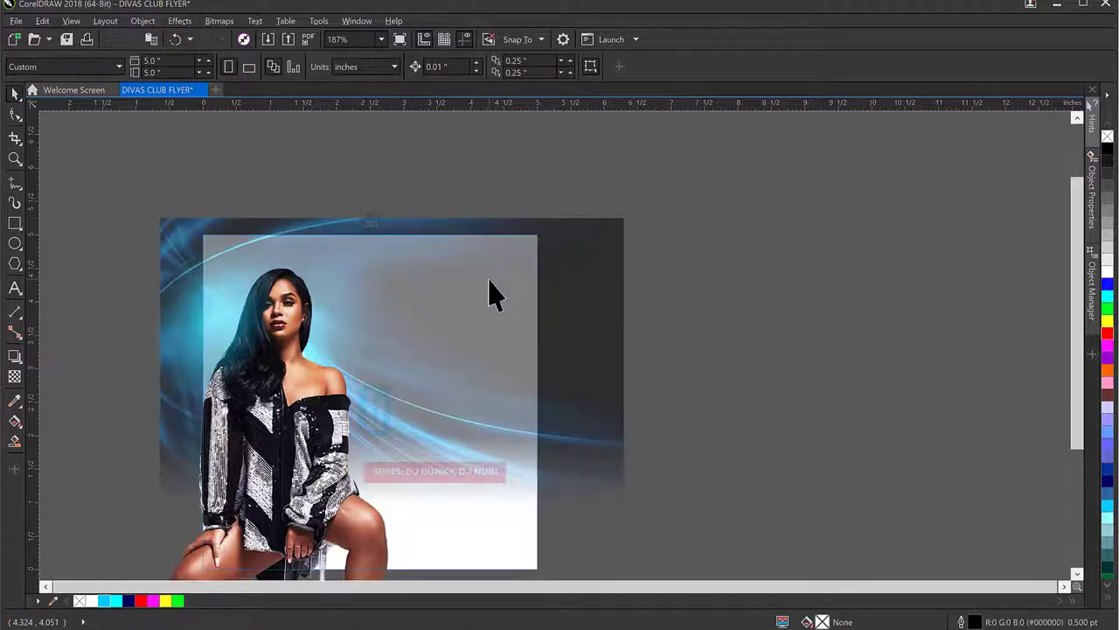
pyautogui.click(479, 330)
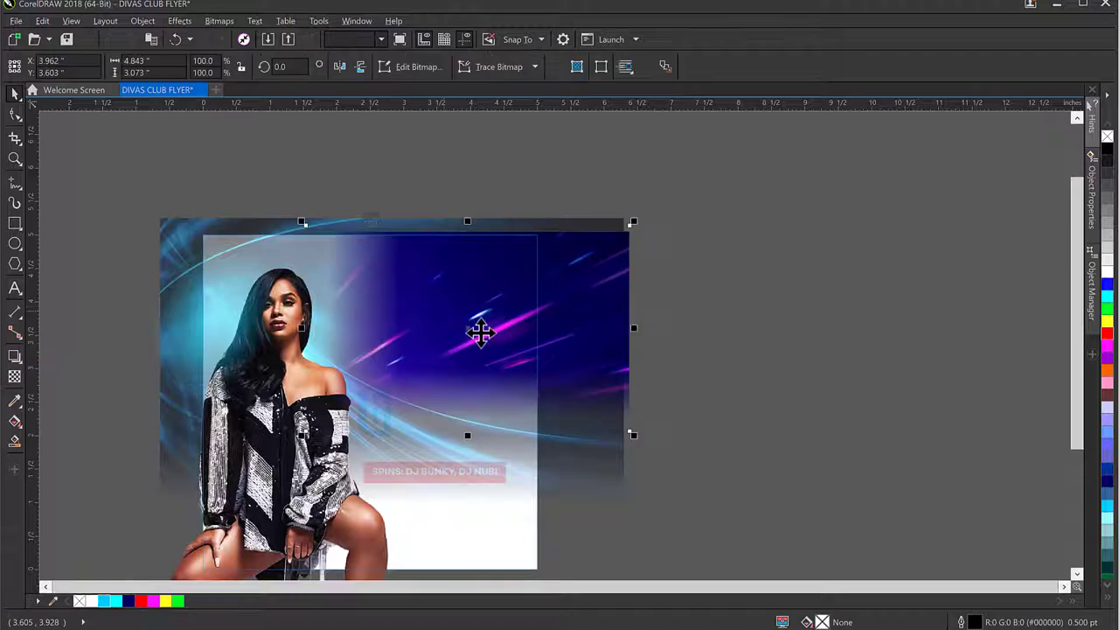
pyautogui.moveTo(495, 327); pyautogui.dragTo(481, 322)
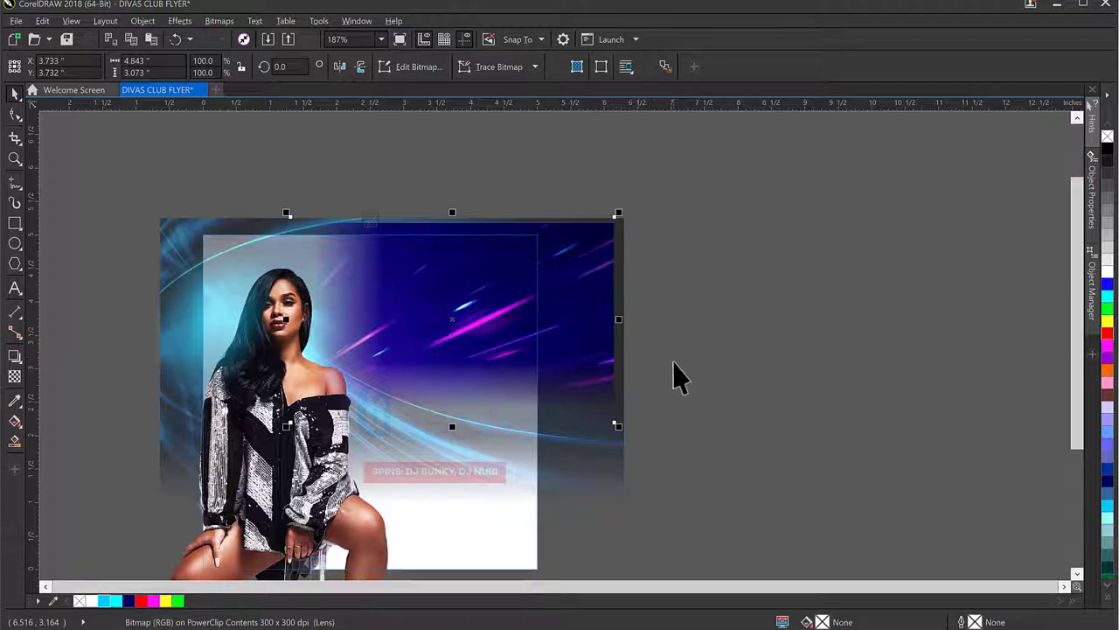
pyautogui.click(514, 290)
pyautogui.moveTo(623, 213); pyautogui.dragTo(642, 248)
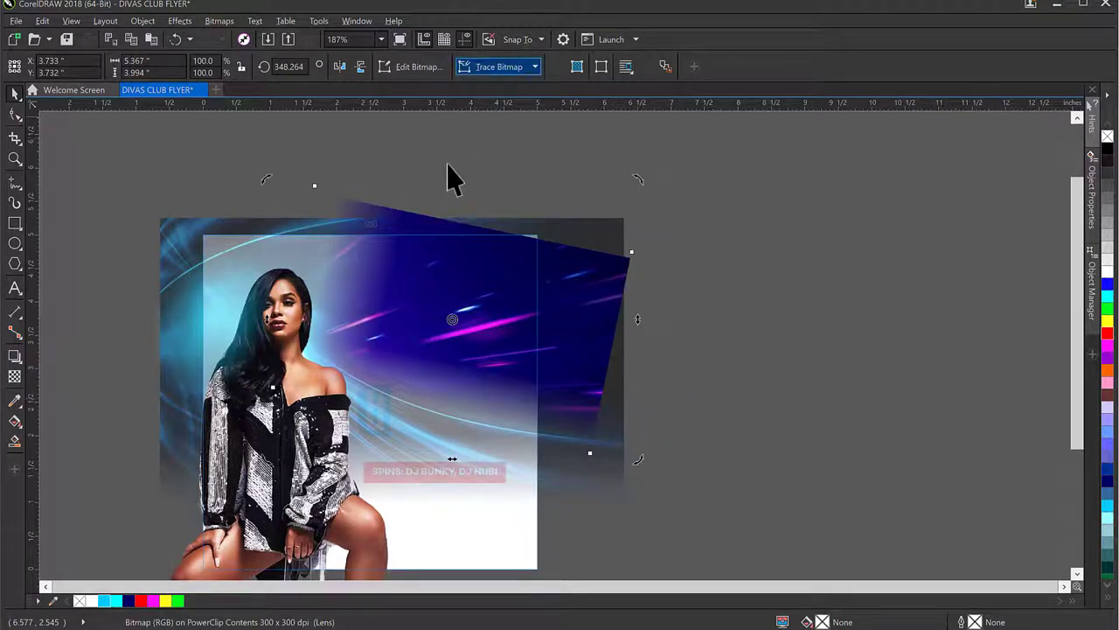
pyautogui.moveTo(561, 263); pyautogui.dragTo(563, 250)
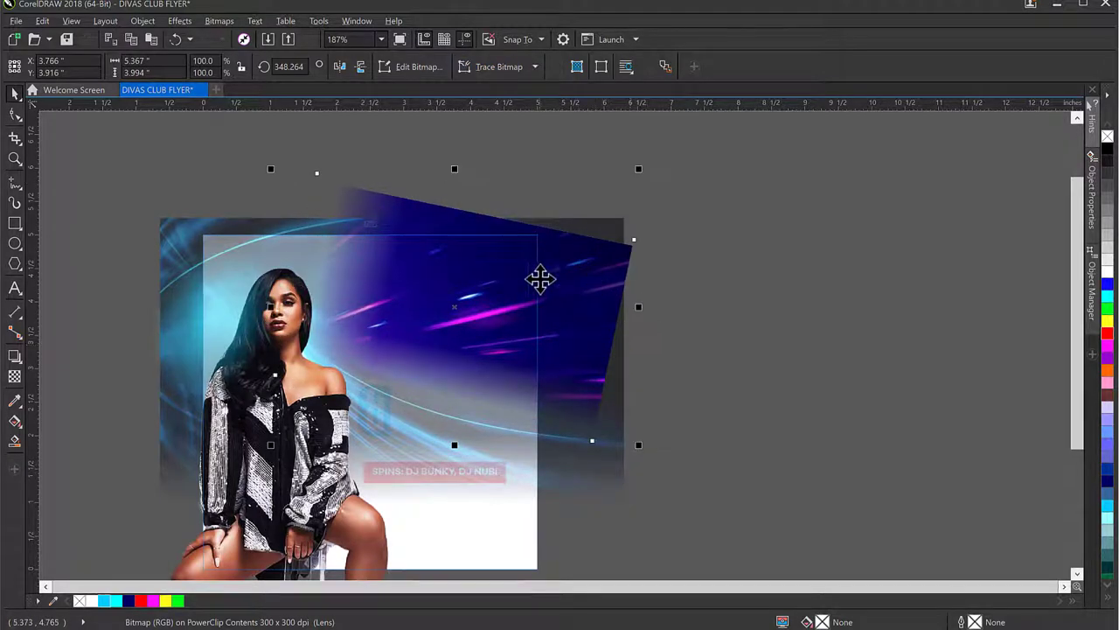
pyautogui.click(793, 231)
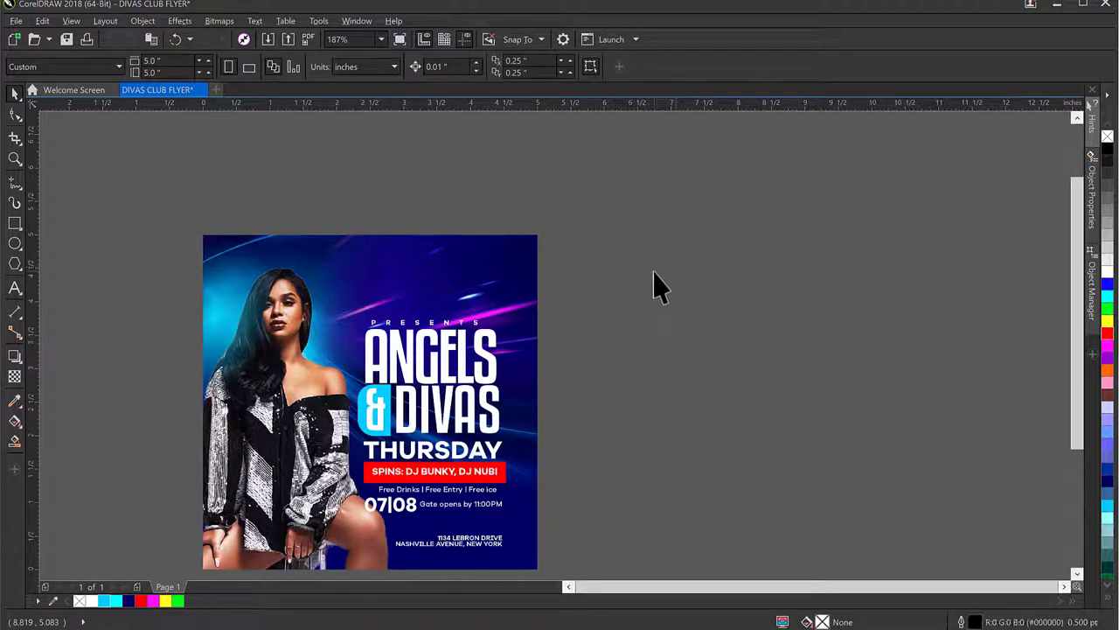
pyautogui.hotkey('shift', 'F4')
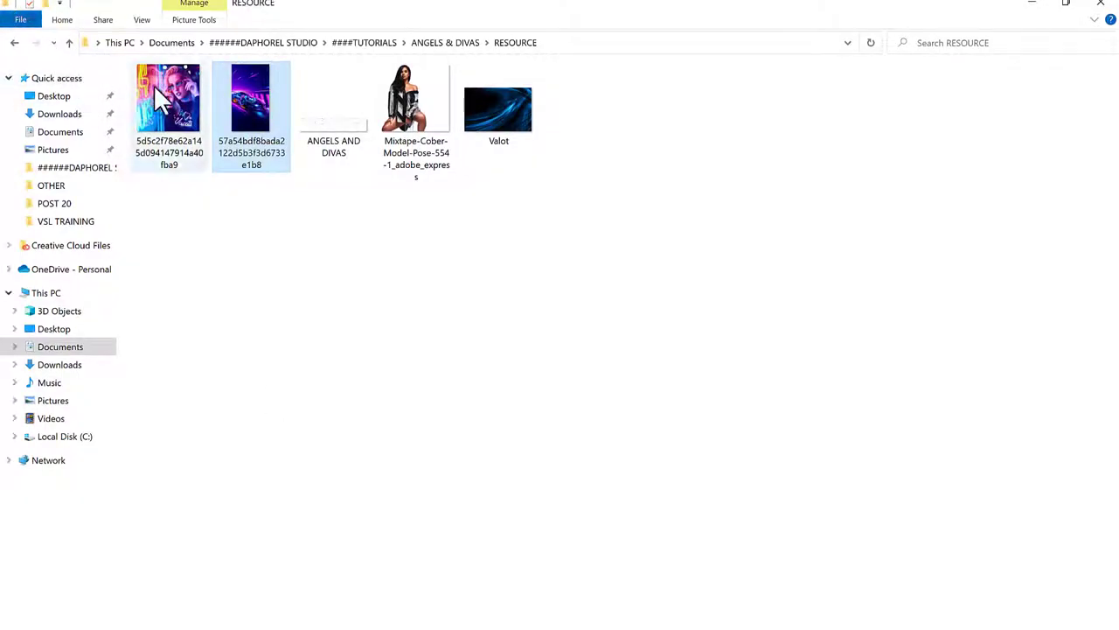
# - Drag the first neon portrait thumbnail from the RESOURCE folder into the CorelDRAW window
pyautogui.click(170, 109)
pyautogui.moveTo(162, 94); pyautogui.dragTo(674, 625)
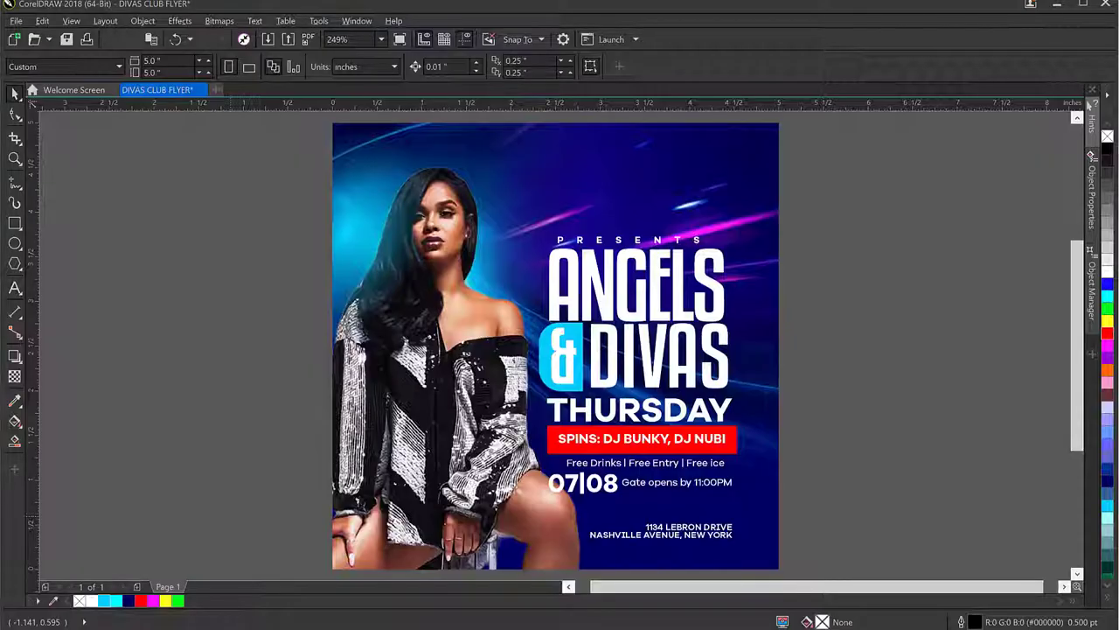
# - Drop the neon portrait onto the drawing and scale it to about 50% over the flyer's upper left
pyautogui.moveTo(987, 216); pyautogui.dragTo(957, 262)
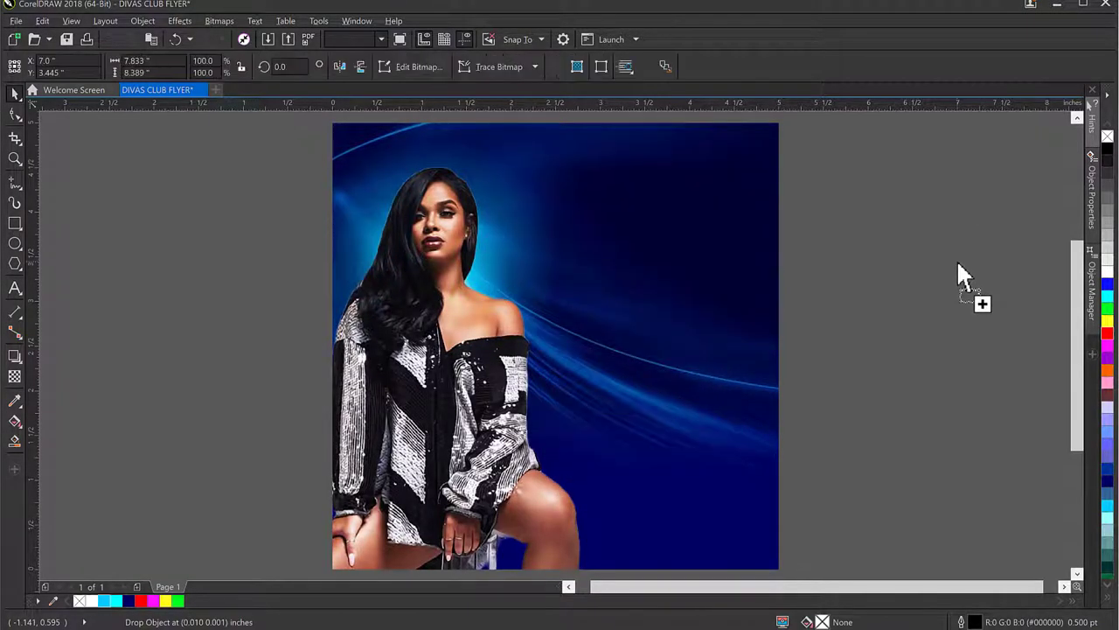
pyautogui.scroll(-2, 583, 301)
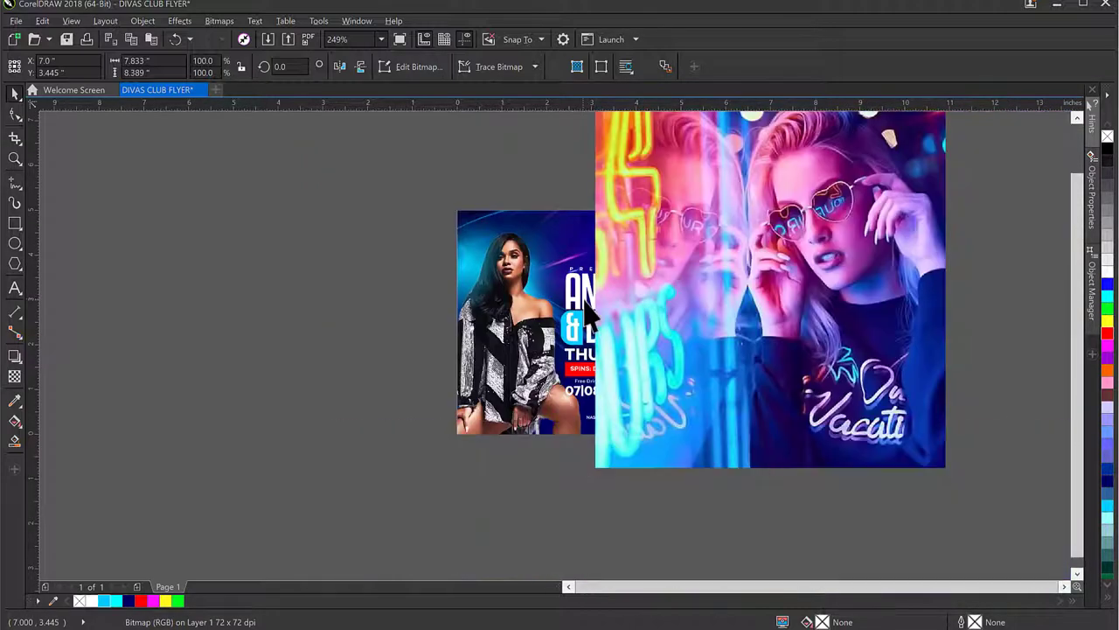
pyautogui.moveTo(950, 473); pyautogui.dragTo(600, 276)
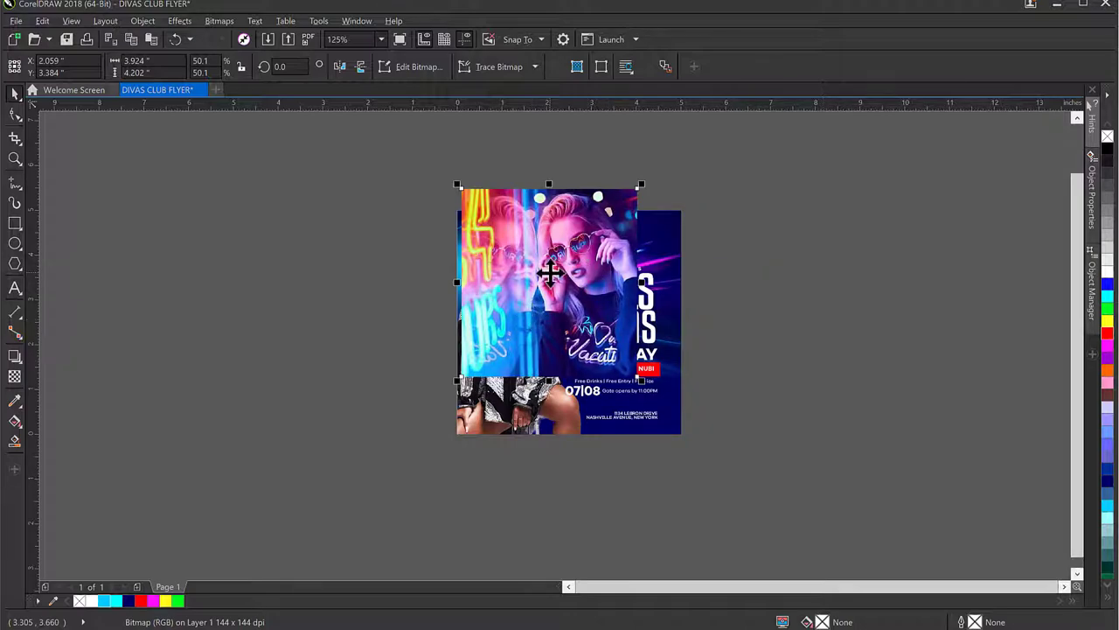
pyautogui.scroll(2, 547, 270)
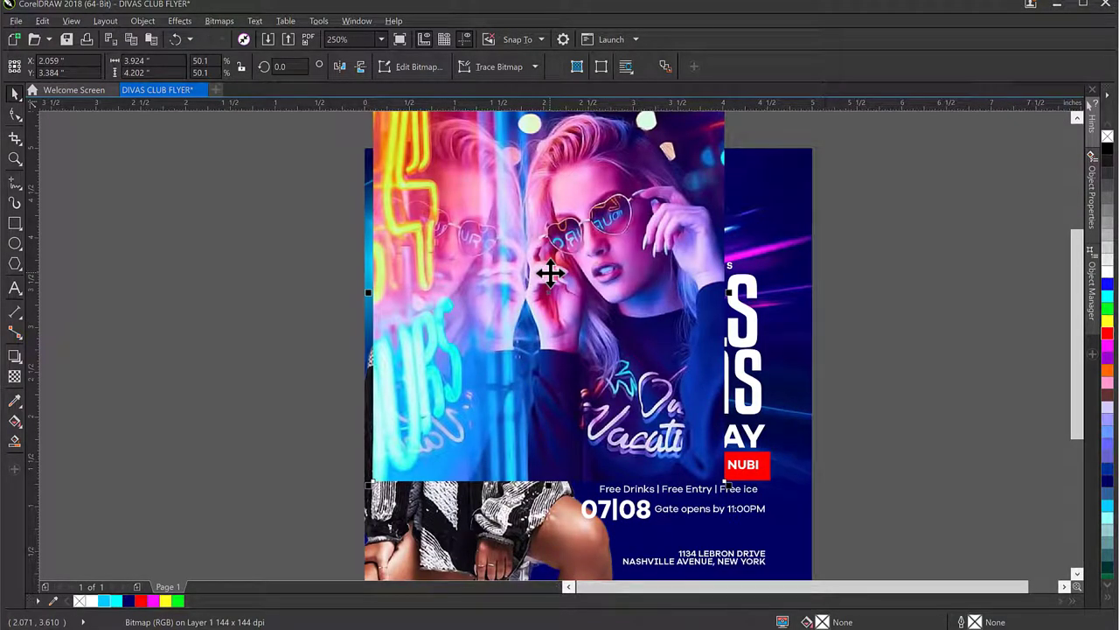
# - Fade the lower part of the neon portrait and convert it to a bitmap
pyautogui.click(14, 380)
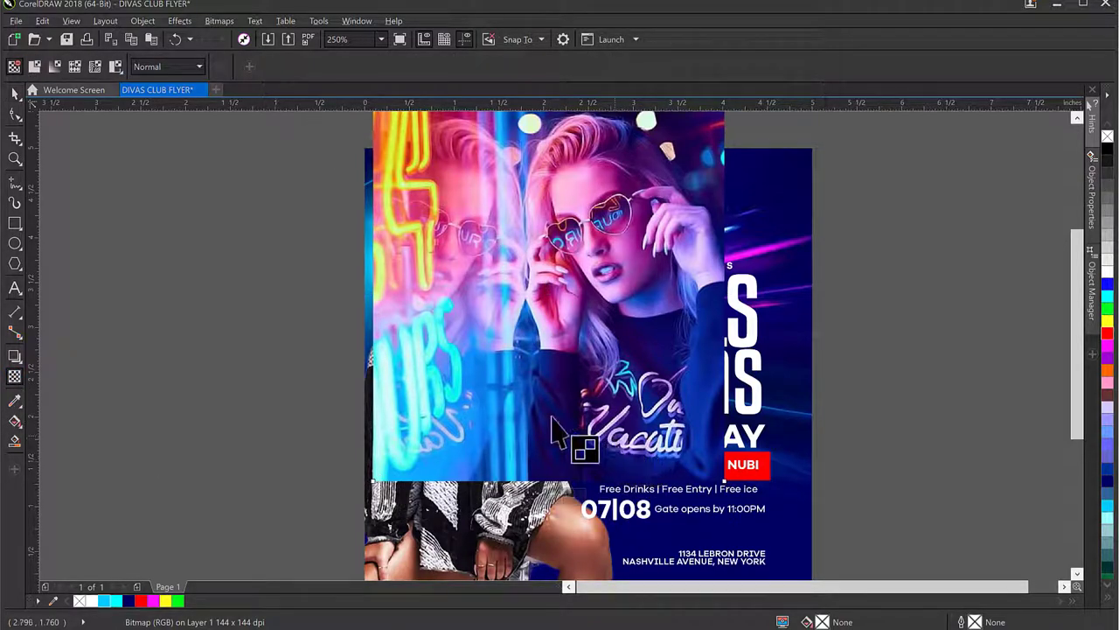
pyautogui.moveTo(559, 349); pyautogui.dragTo(562, 451)
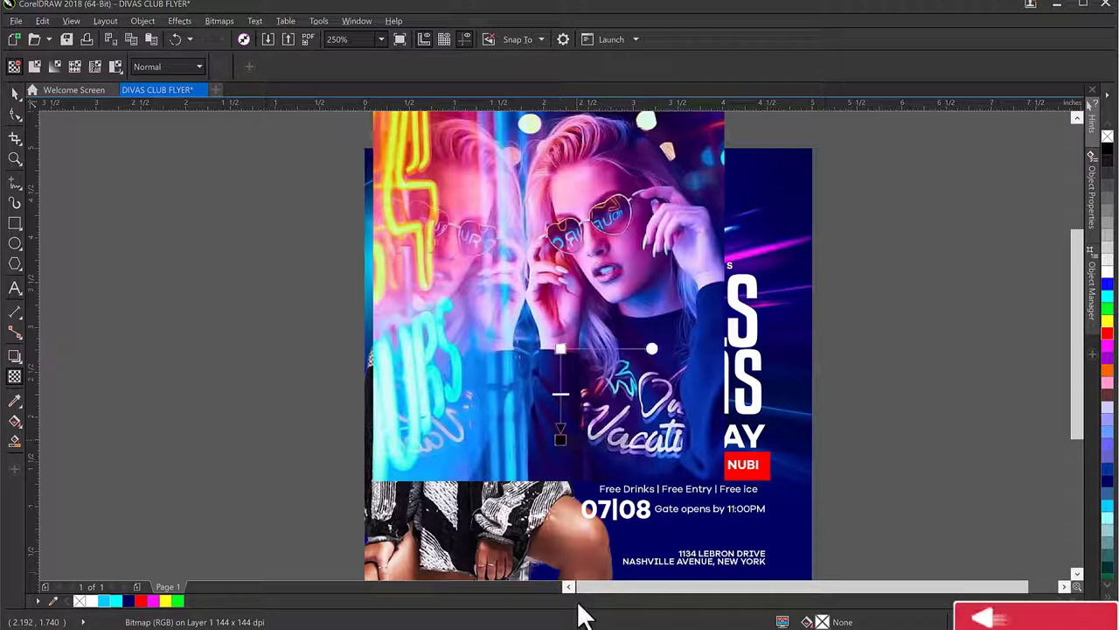
pyautogui.press('space')
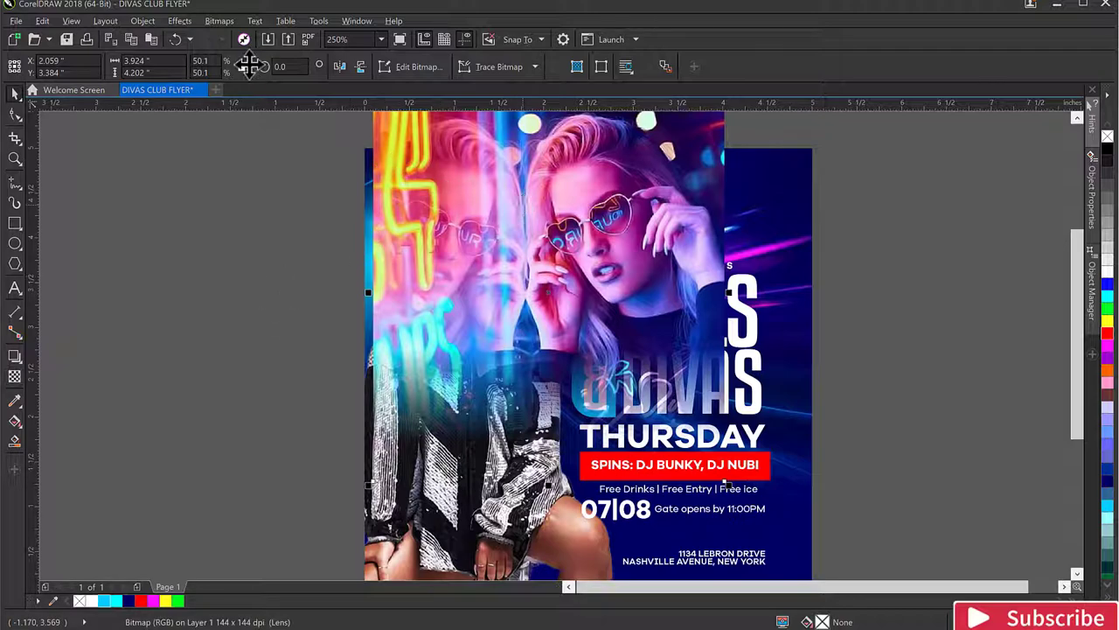
pyautogui.click(227, 25)
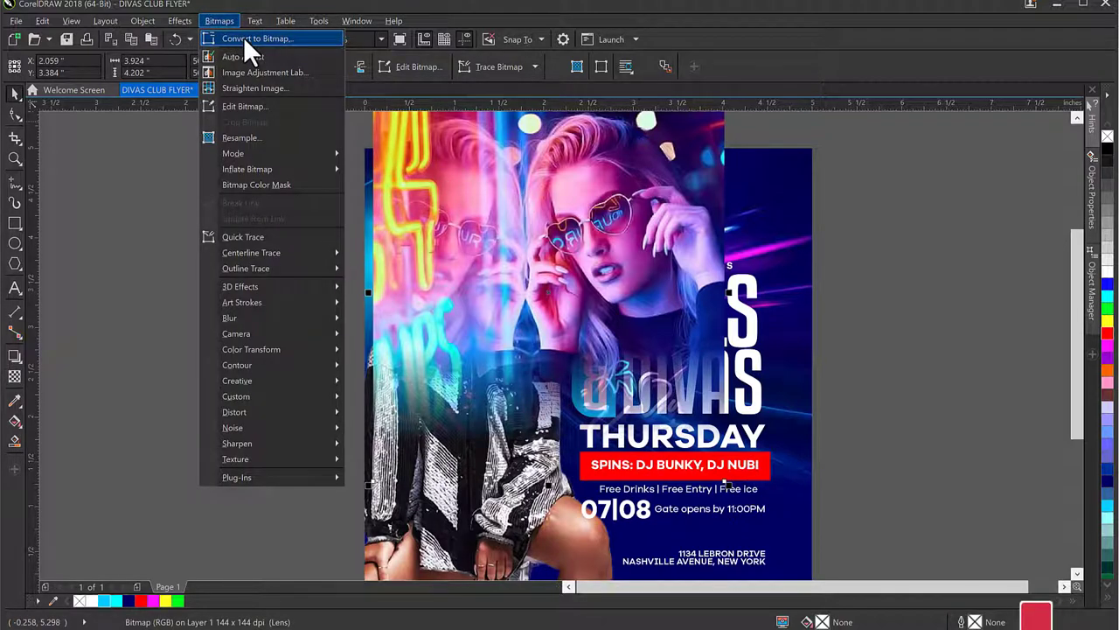
pyautogui.click(244, 37)
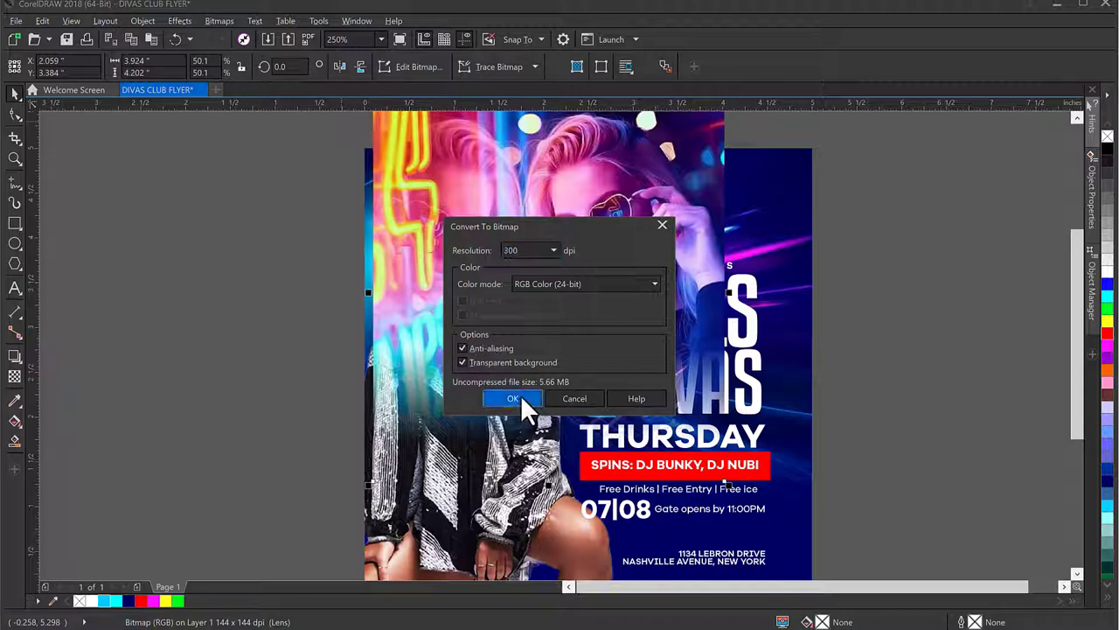
pyautogui.click(520, 394)
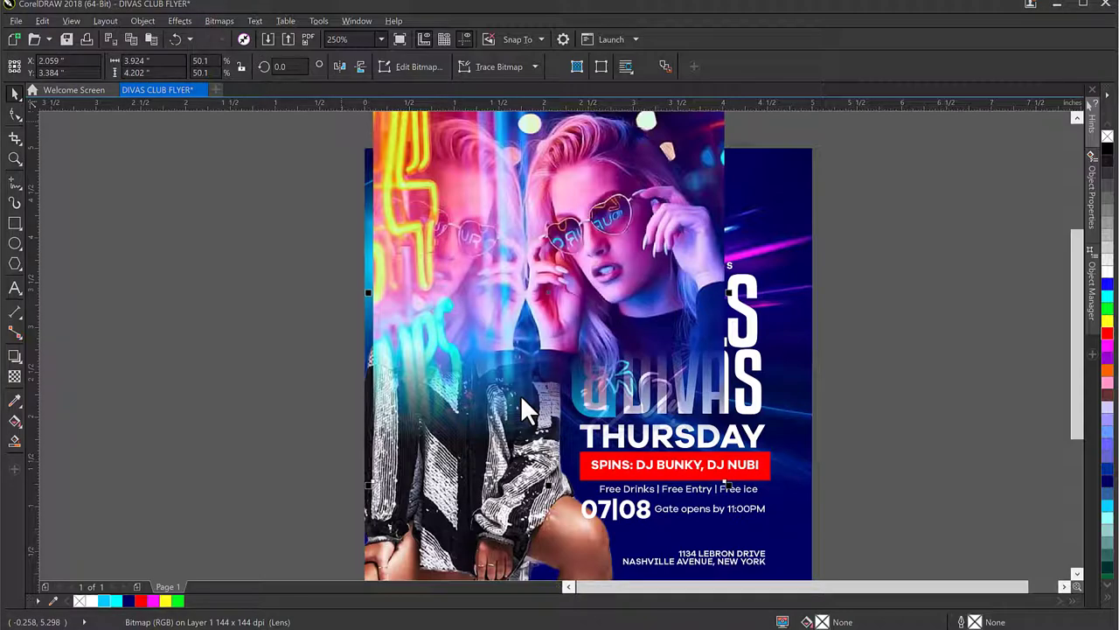
# - Fade the blonde image toward its left so the dark-haired woman shows, then flatten it to a bitmap
pyautogui.click(14, 376)
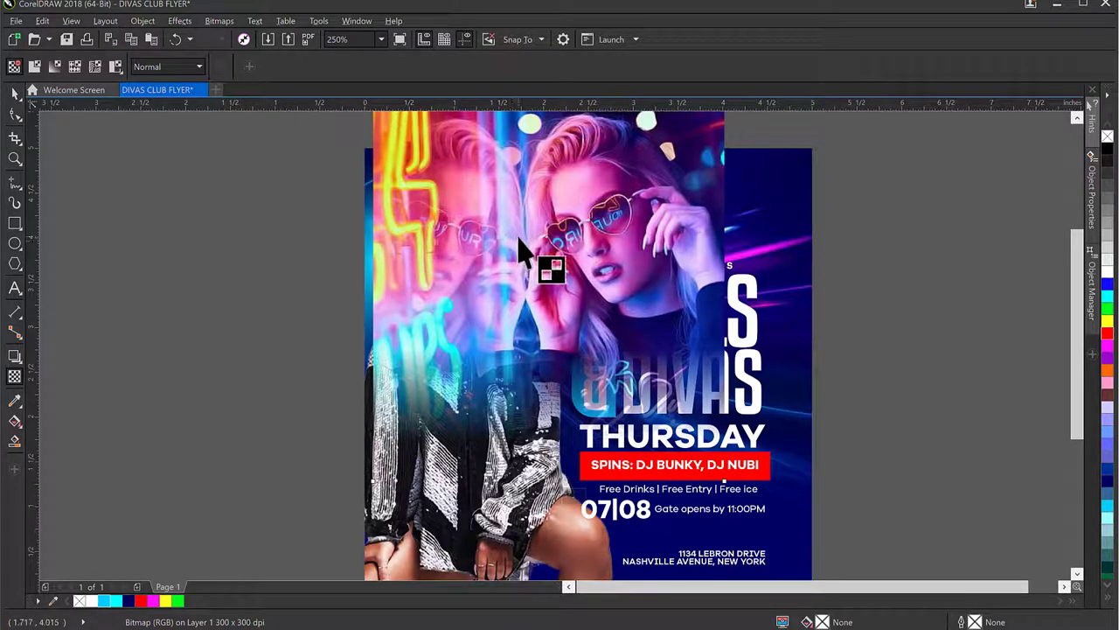
pyautogui.moveTo(519, 236); pyautogui.dragTo(432, 245)
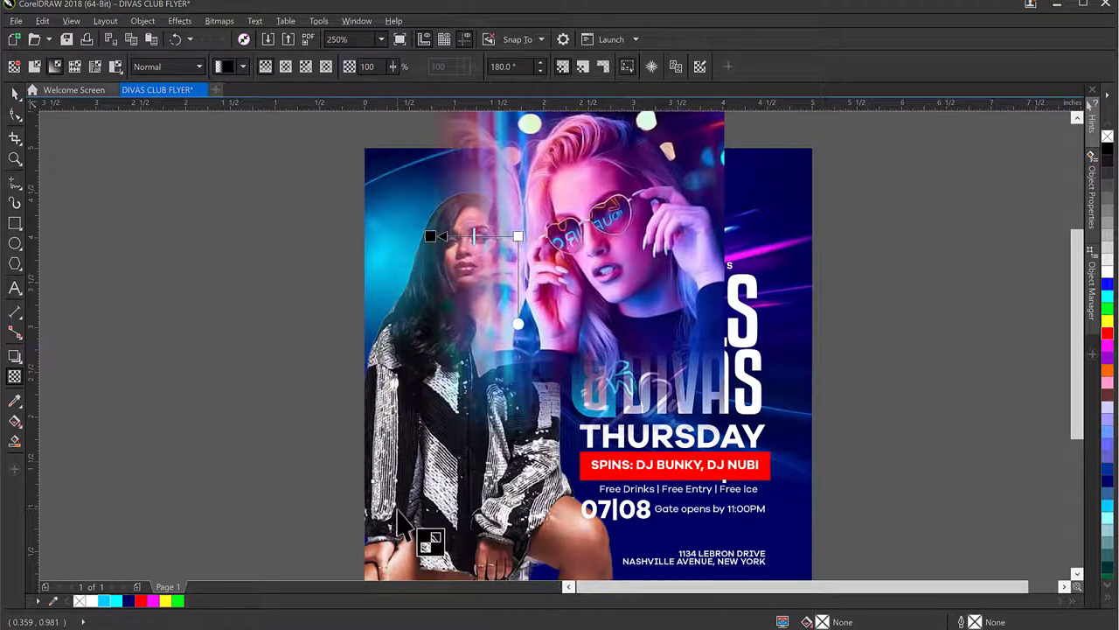
pyautogui.moveTo(536, 234); pyautogui.dragTo(579, 236)
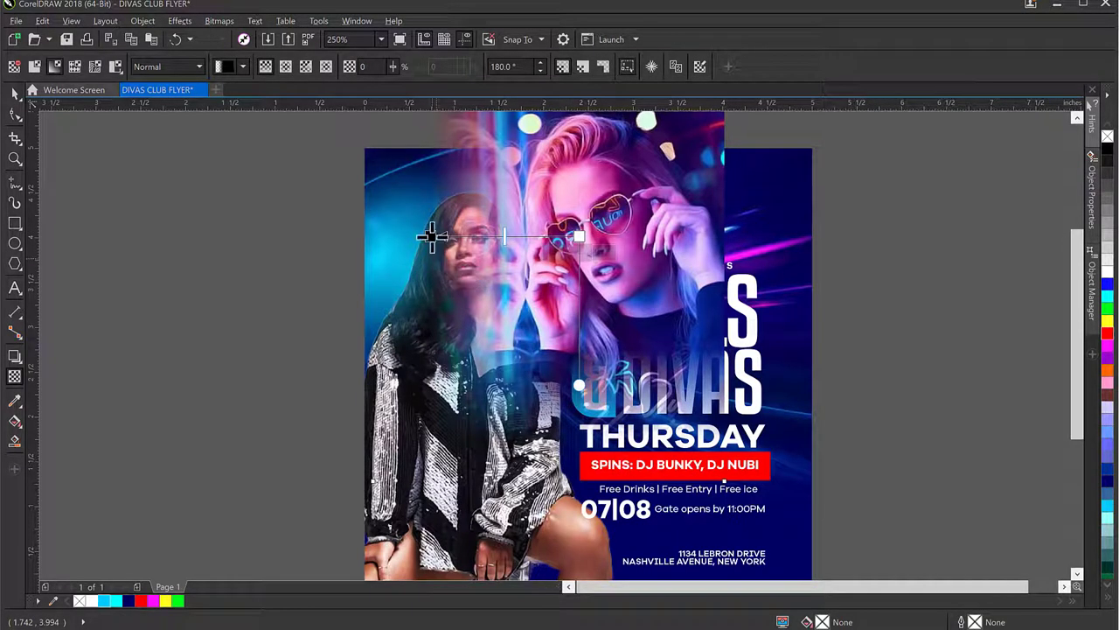
pyautogui.moveTo(430, 236); pyautogui.dragTo(516, 251)
pyautogui.click(518, 236)
pyautogui.click(581, 236)
pyautogui.moveTo(580, 236); pyautogui.dragTo(618, 235)
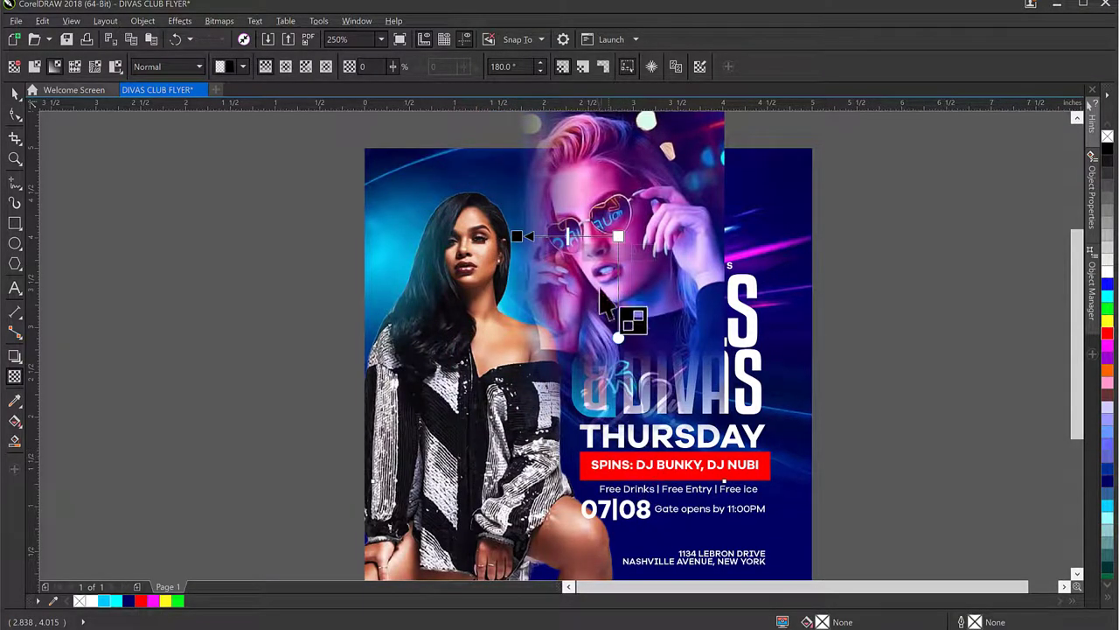
pyautogui.press('space')
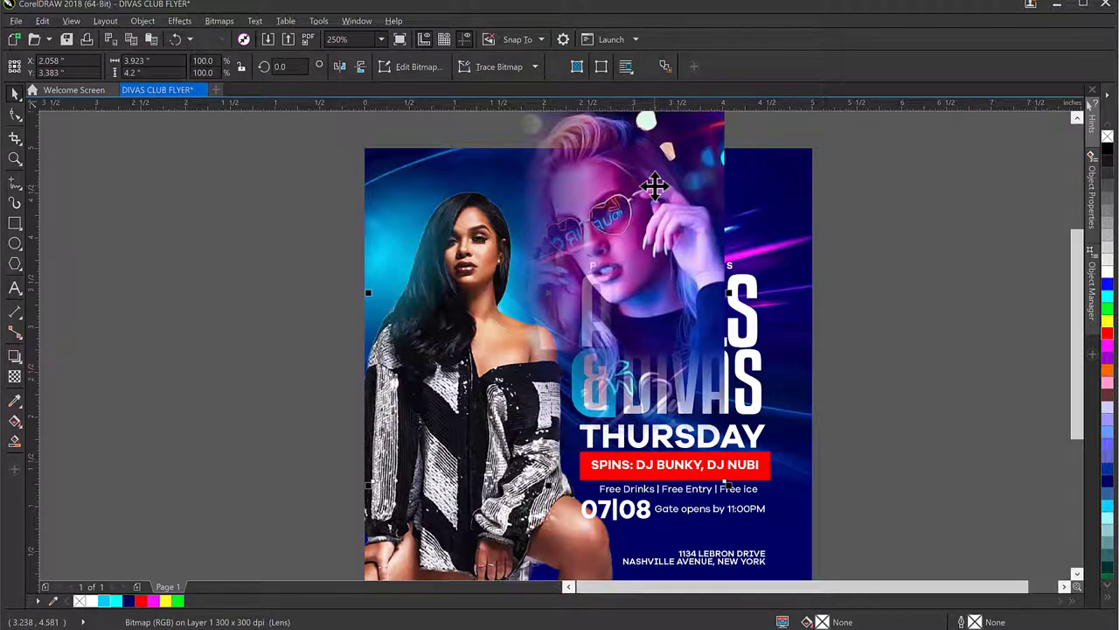
pyautogui.click(219, 21)
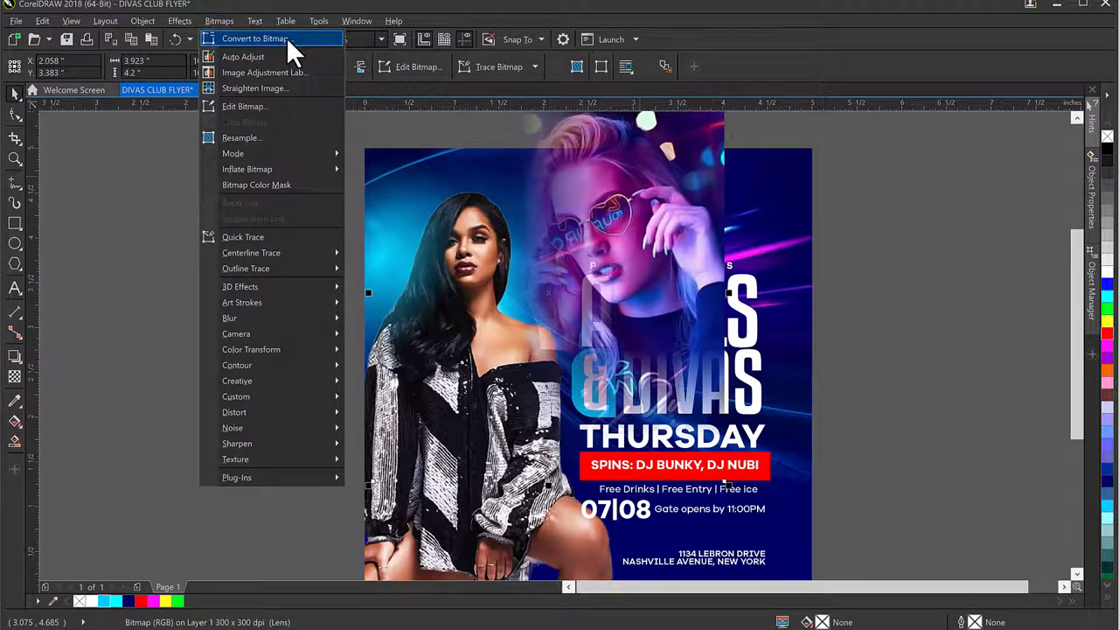
pyautogui.click(288, 40)
pyautogui.click(514, 399)
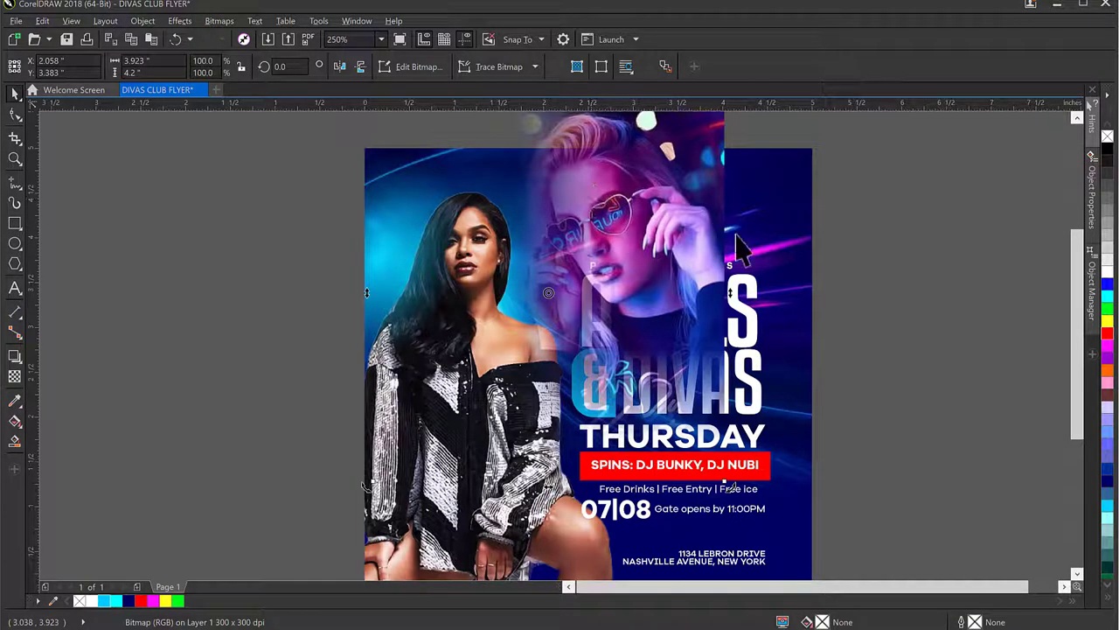
# - Fade the right edge of the blonde woman's image with a linear transparency
pyautogui.click(17, 377)
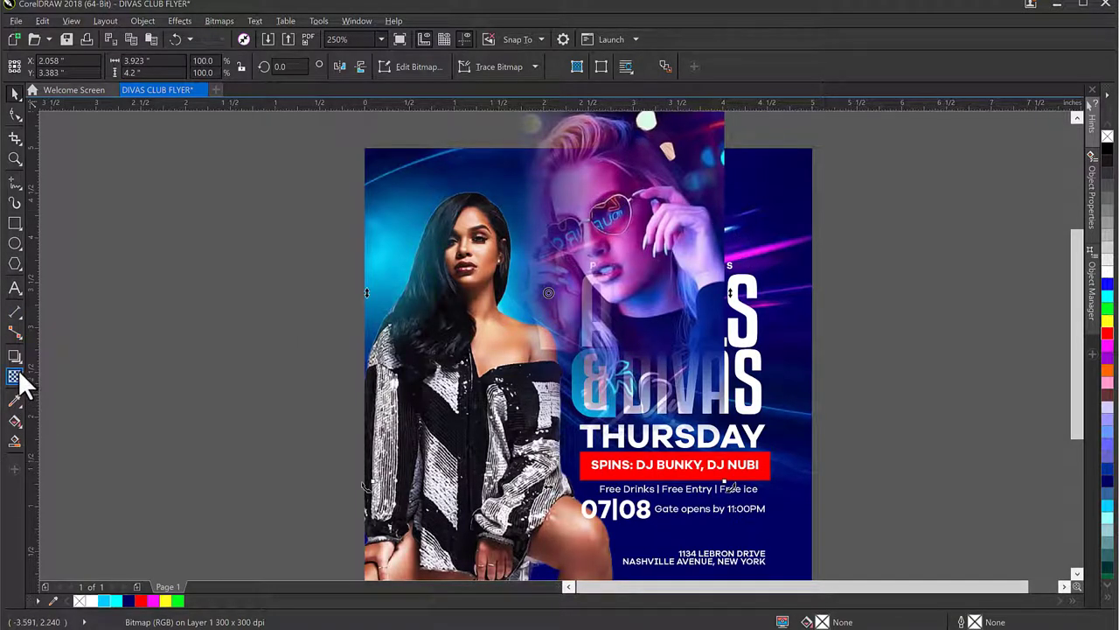
pyautogui.moveTo(648, 242); pyautogui.dragTo(713, 238)
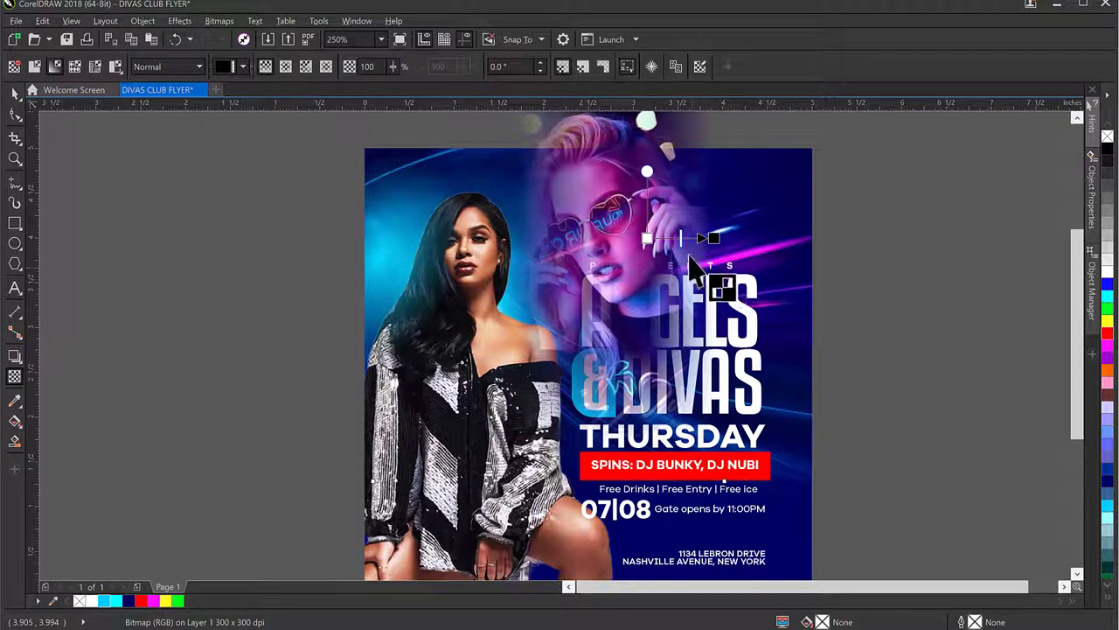
pyautogui.press('space')
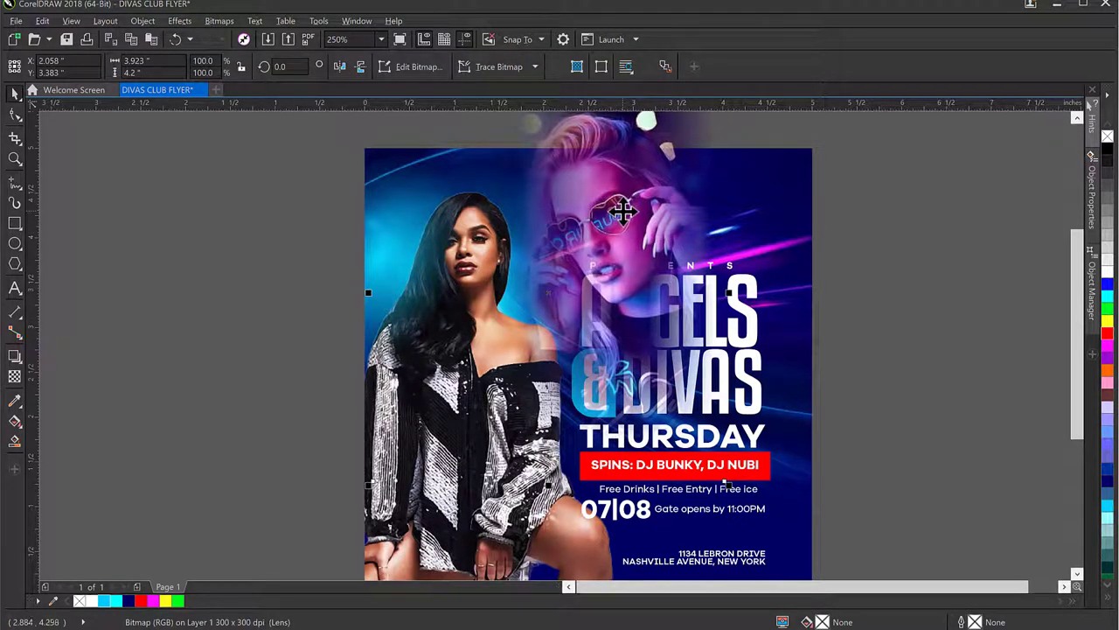
pyautogui.click(282, 287)
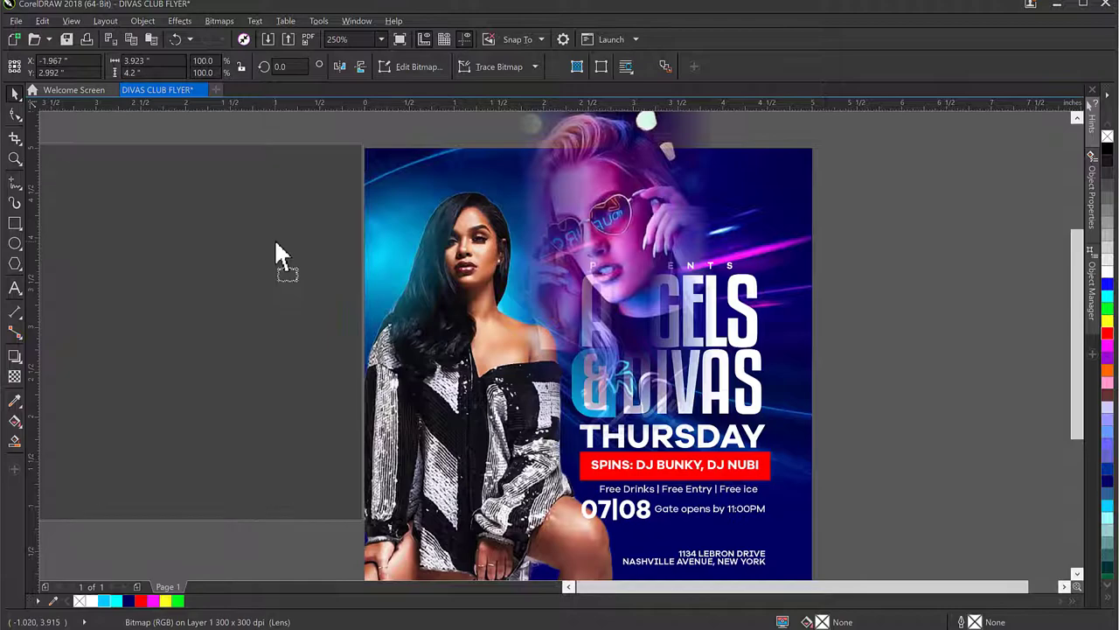
# - Move the blonde image off the flyer to the left and flatten it to a bitmap
pyautogui.moveTo(280, 243); pyautogui.dragTo(276, 278)
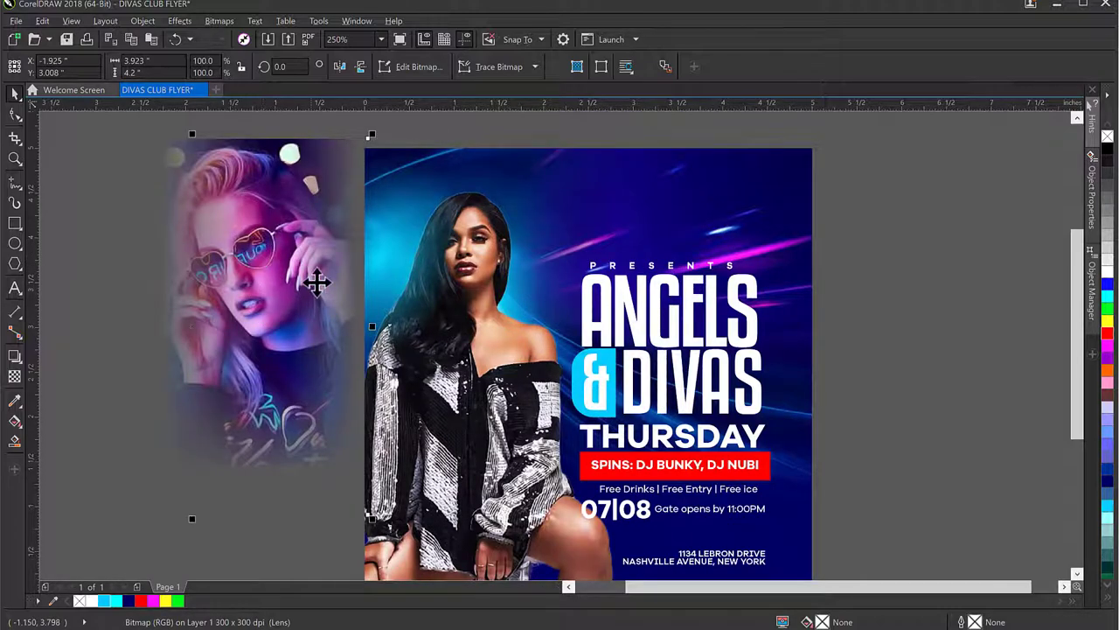
pyautogui.press('t')
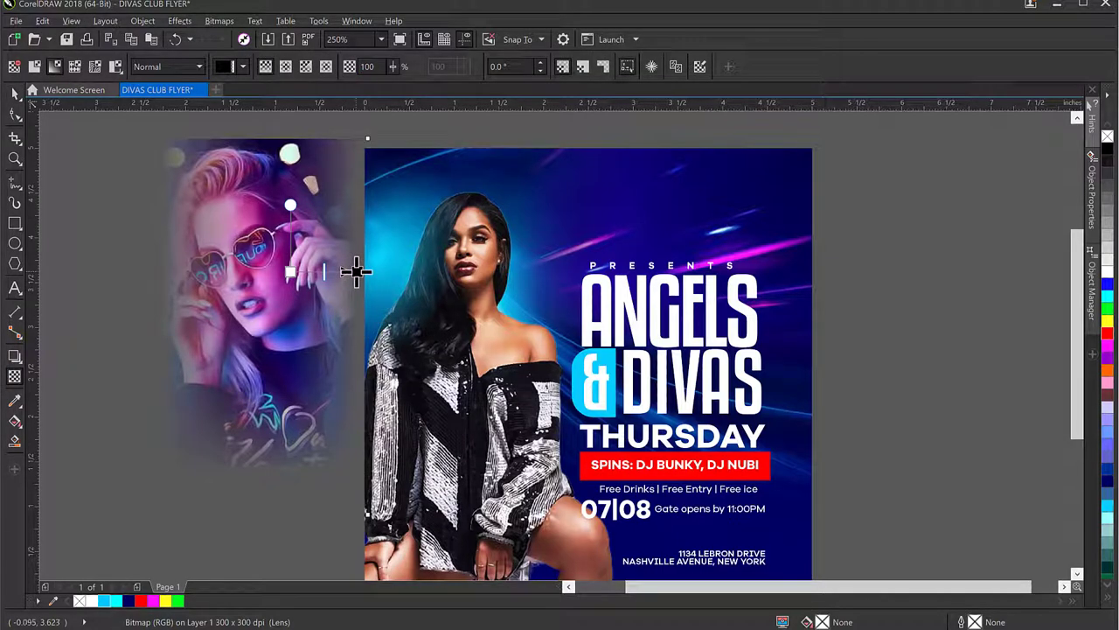
pyautogui.click(320, 487)
pyautogui.press('space')
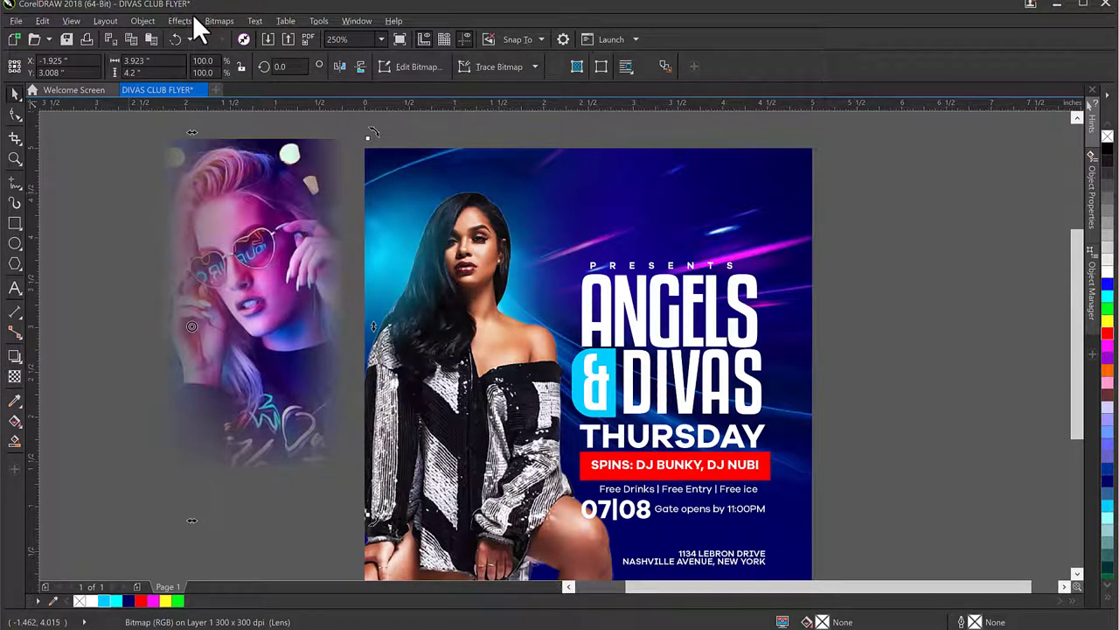
pyautogui.click(220, 22)
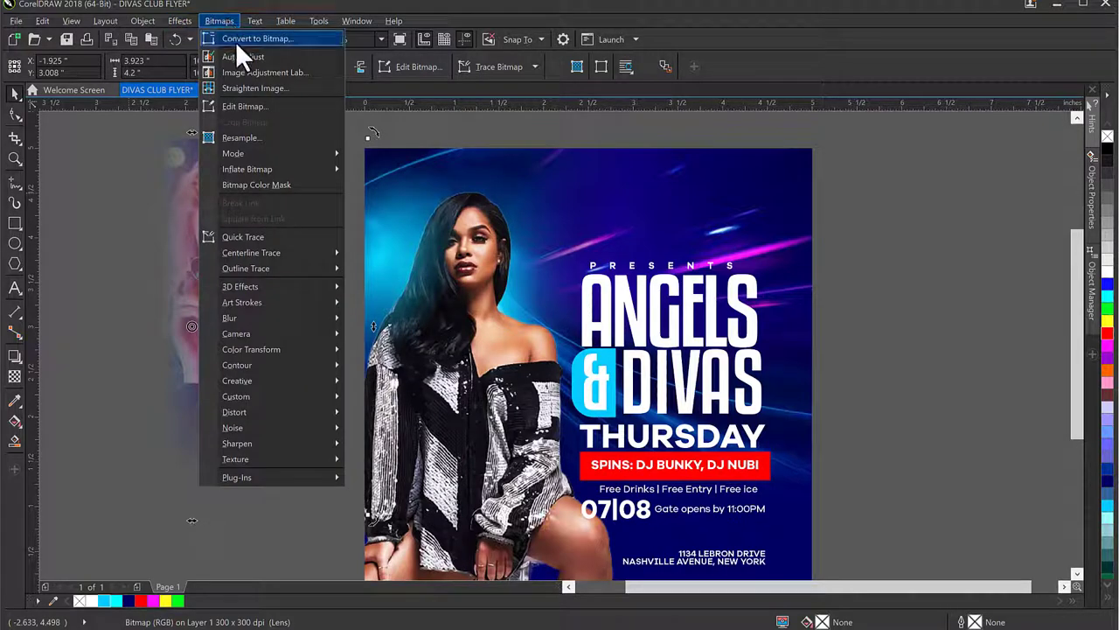
pyautogui.click(235, 39)
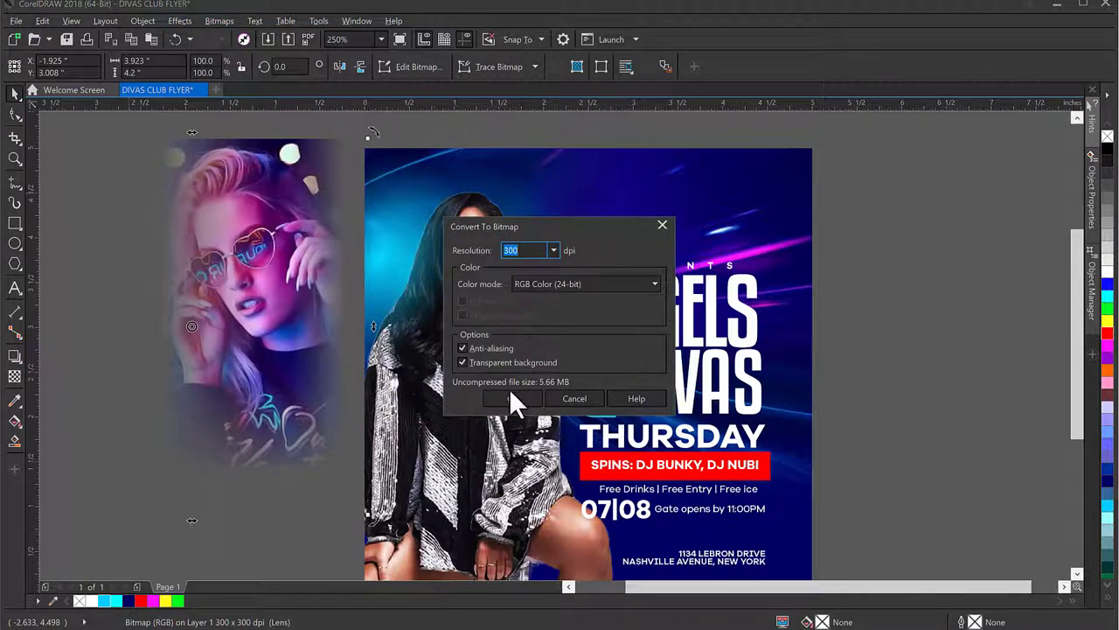
pyautogui.click(511, 398)
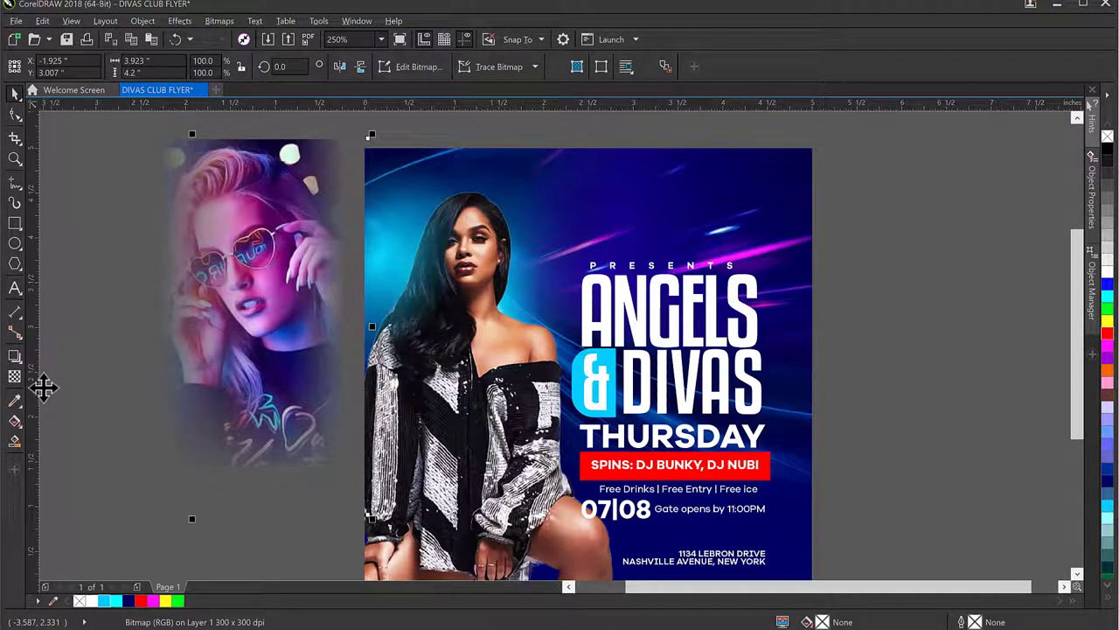
# - Fade the top of the blonde image, flatten it, and place it at the flyer's top right
pyautogui.click(16, 378)
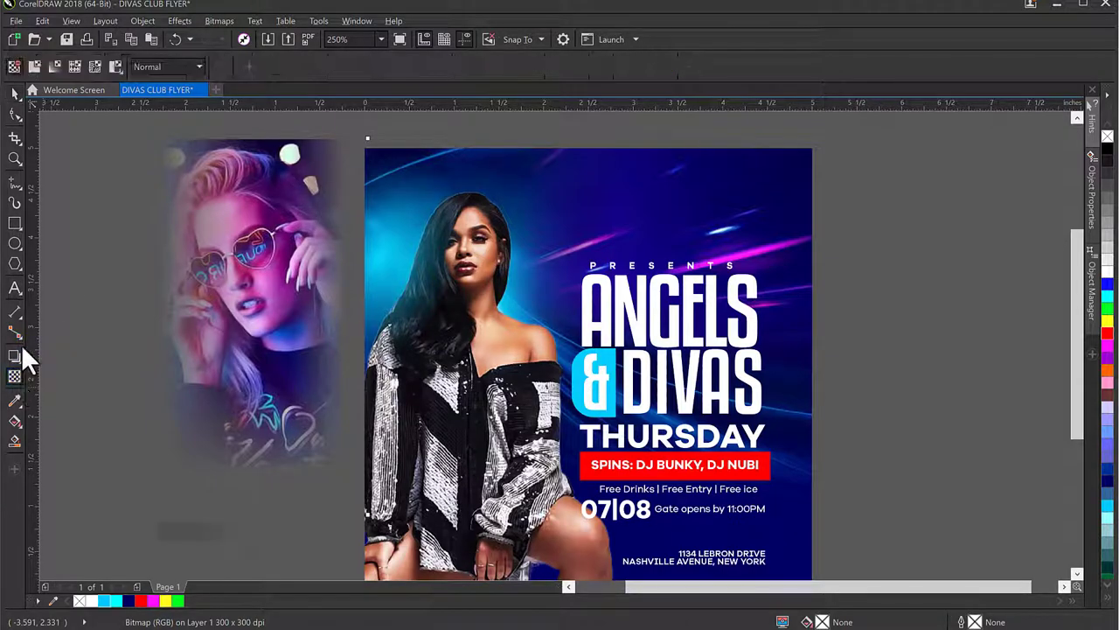
pyautogui.click(247, 262)
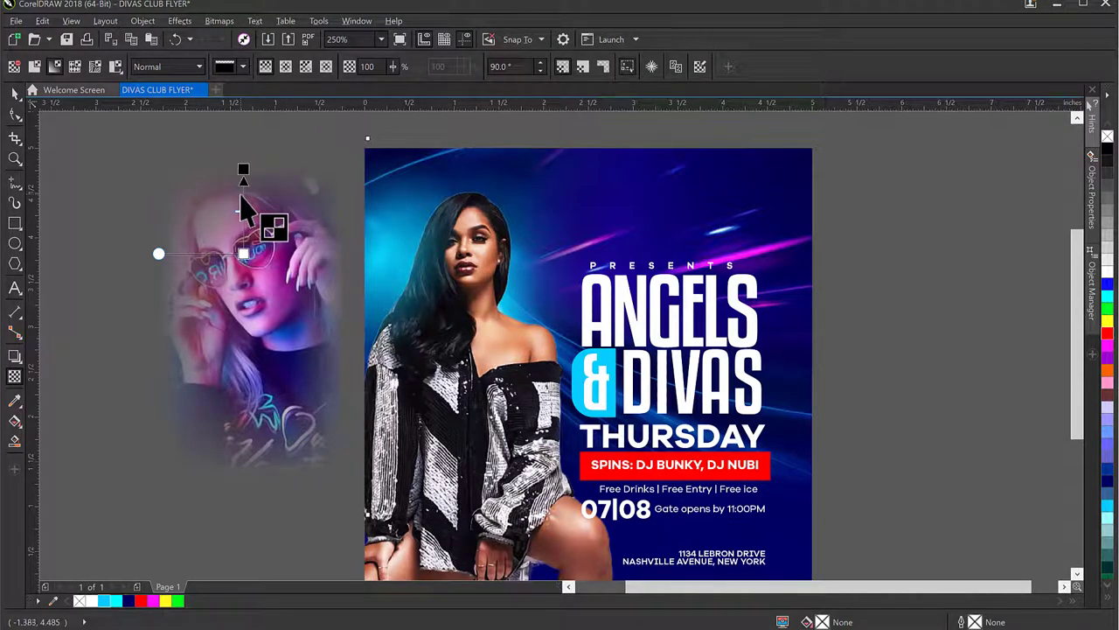
pyautogui.press('space')
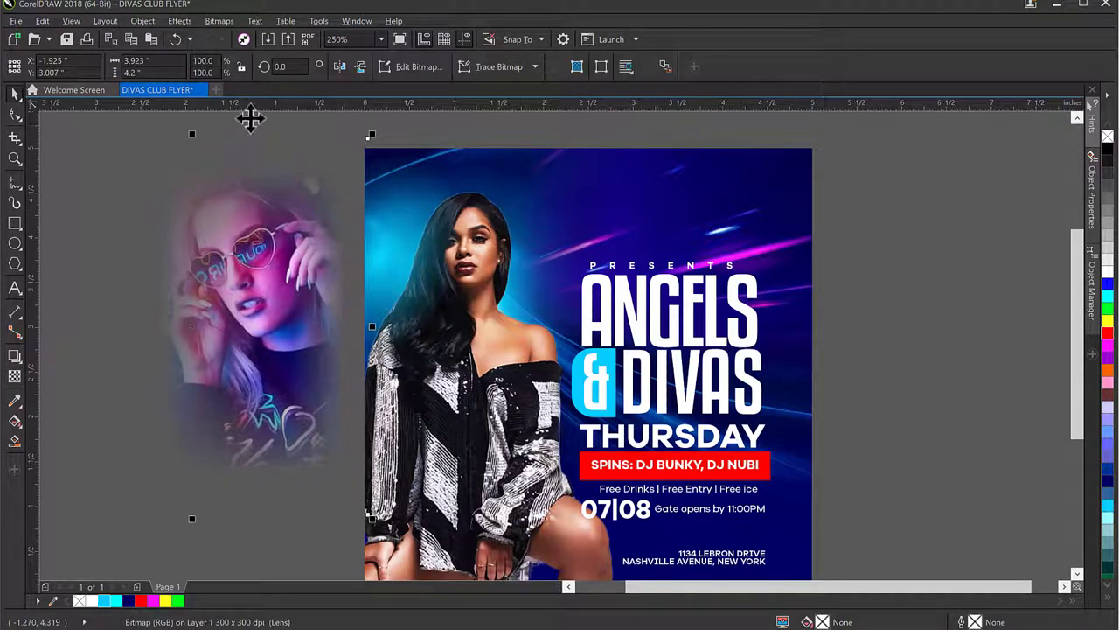
pyautogui.click(219, 21)
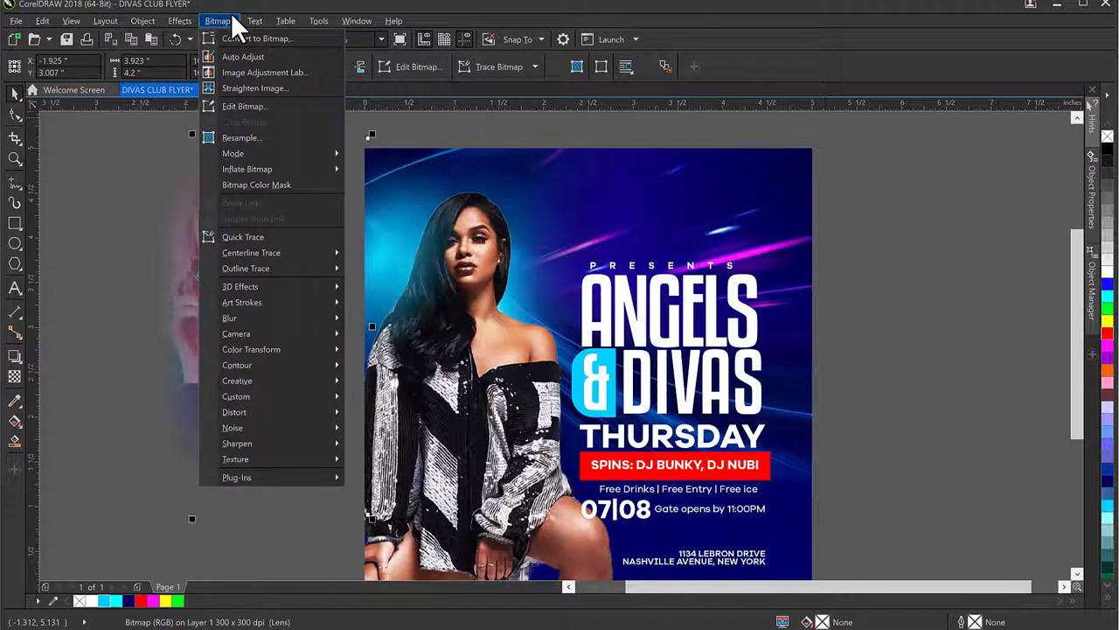
pyautogui.click(260, 39)
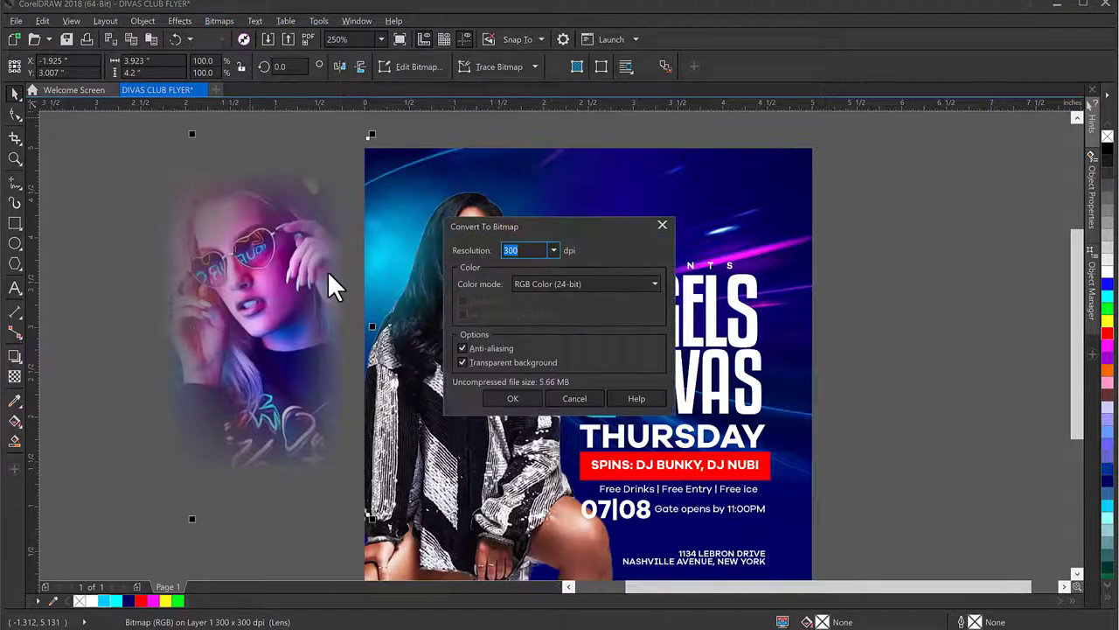
pyautogui.click(532, 401)
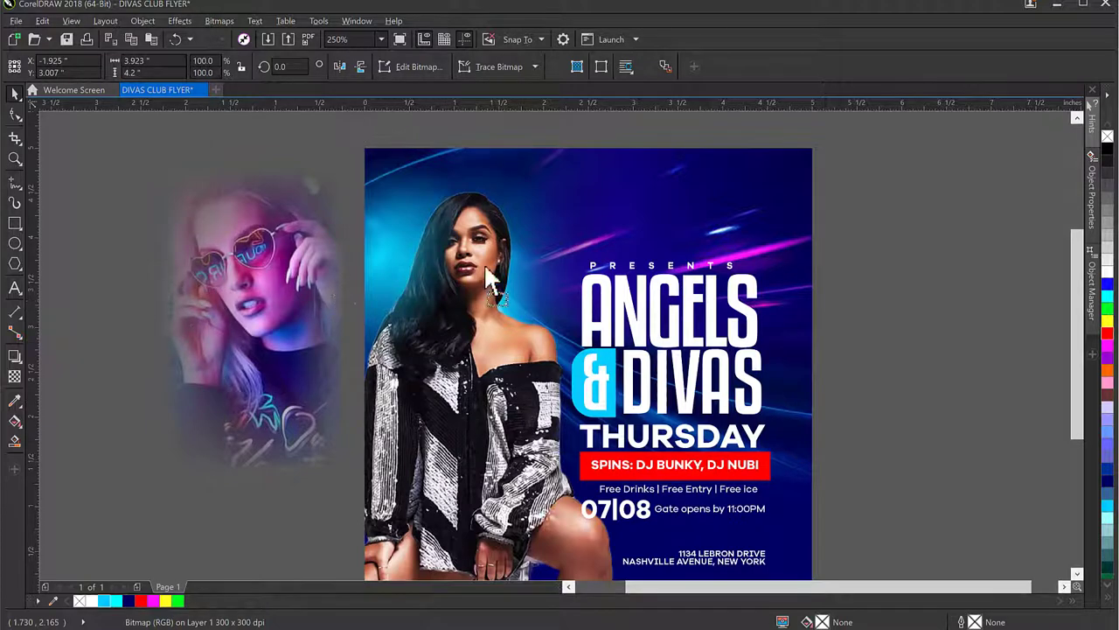
pyautogui.moveTo(492, 280); pyautogui.dragTo(640, 284)
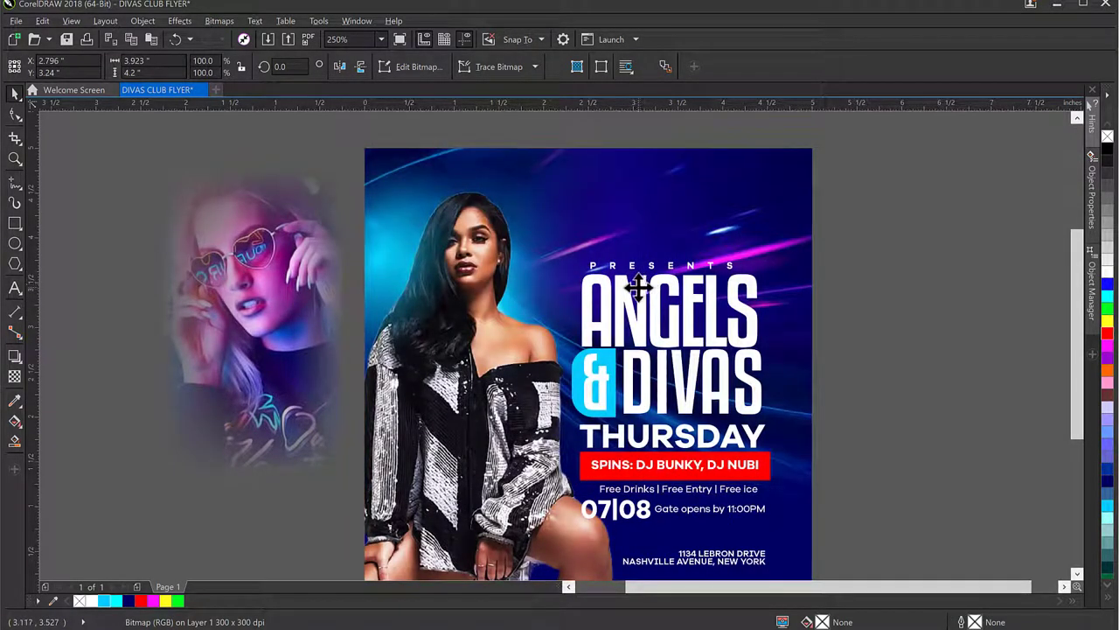
pyautogui.moveTo(642, 195); pyautogui.dragTo(630, 213)
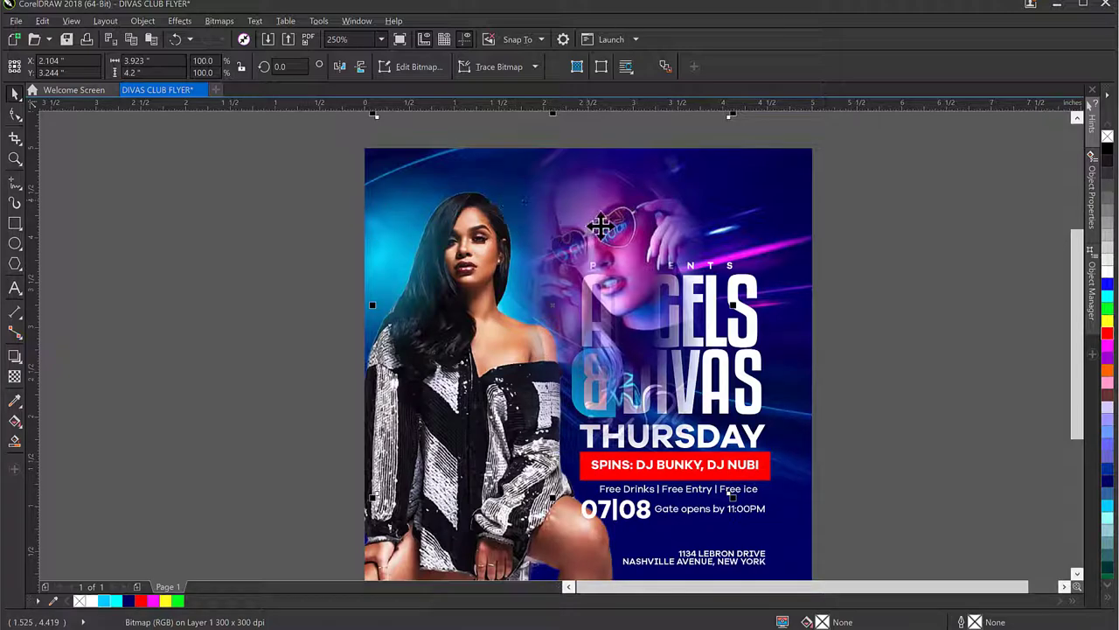
# - Apply a uniform 50% transparency to the blonde woman's portrait
pyautogui.click(13, 380)
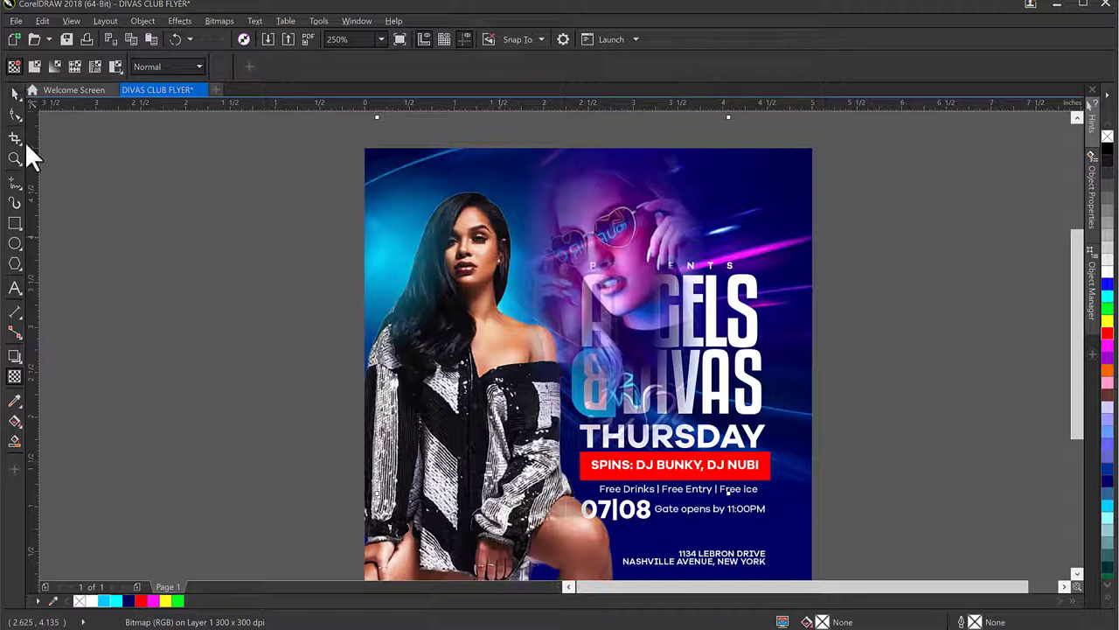
pyautogui.click(36, 63)
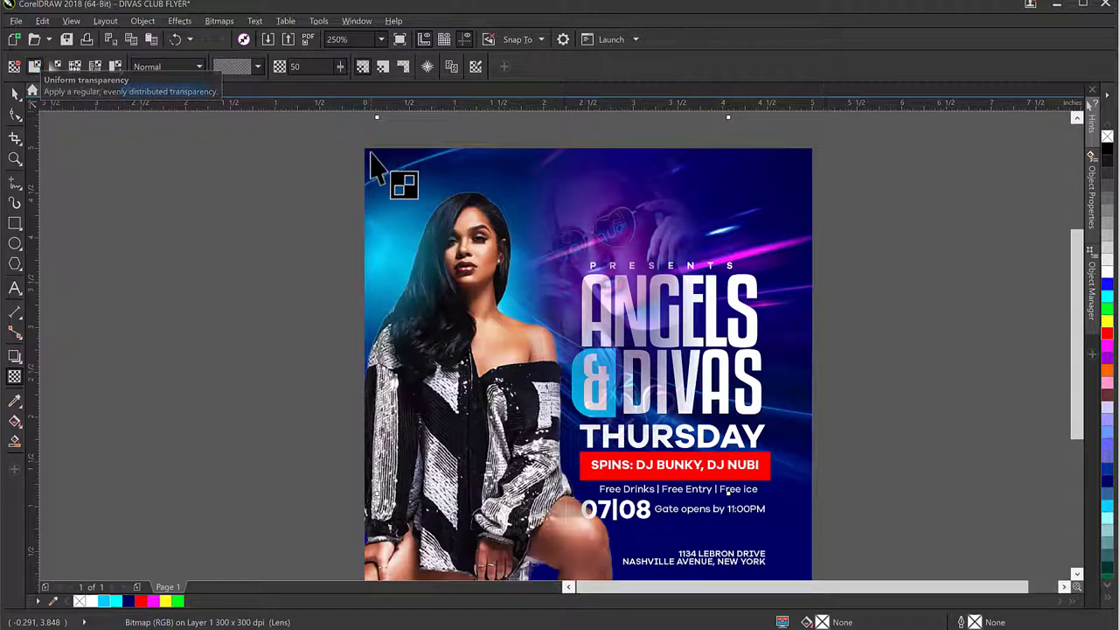
pyautogui.click(13, 93)
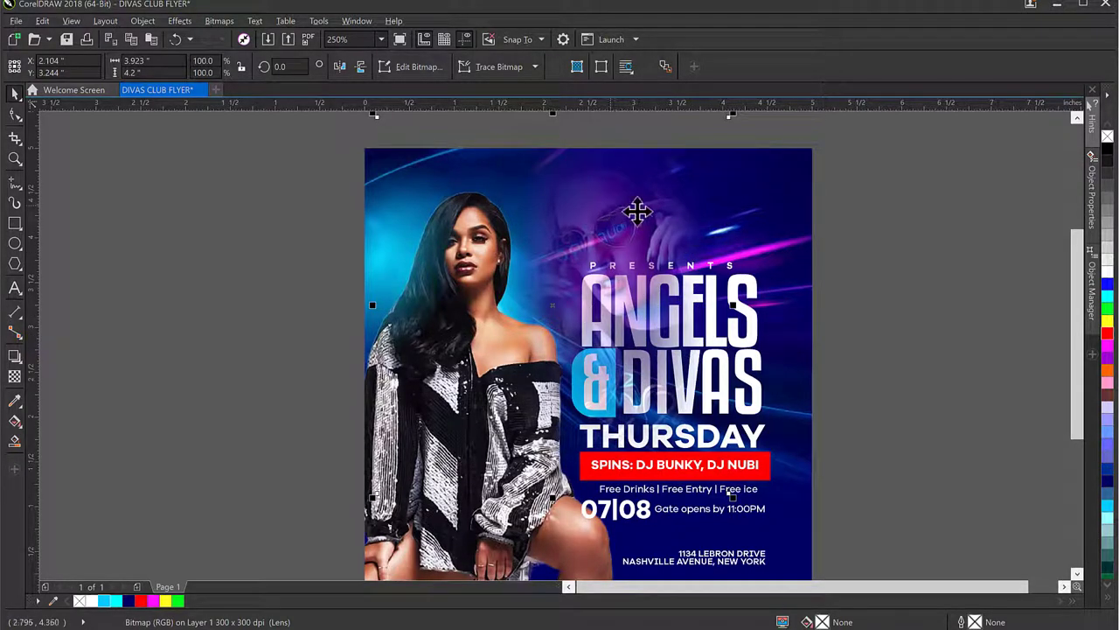
# - Shift the blonde image slightly left and the glasses-woman image slightly up, then finish the PowerClip edit
pyautogui.click(670, 248)
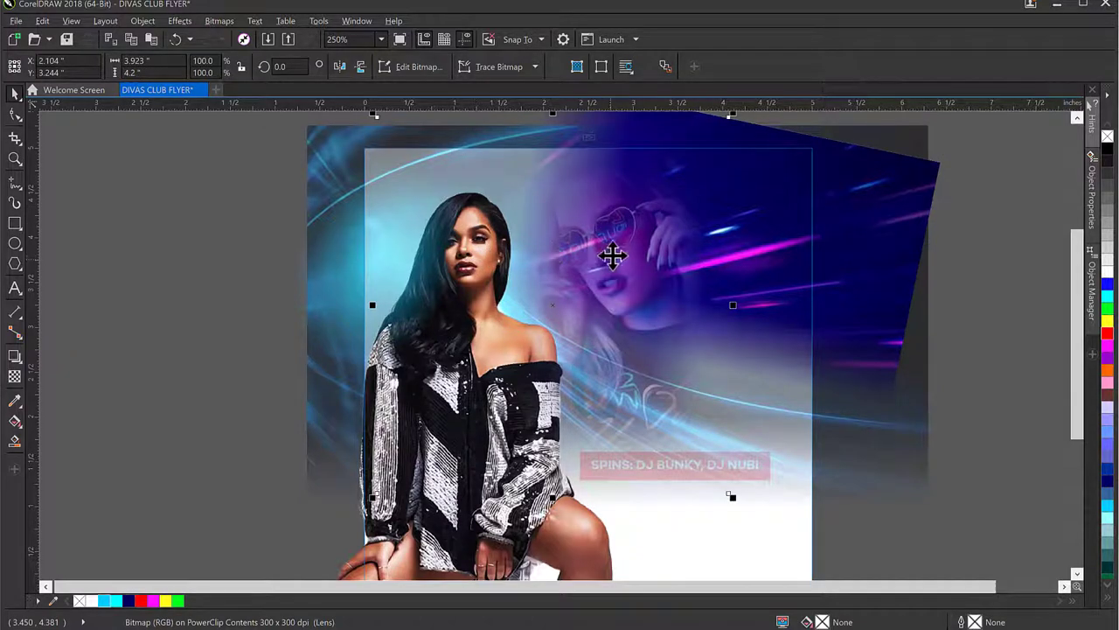
pyautogui.moveTo(612, 255); pyautogui.dragTo(594, 277)
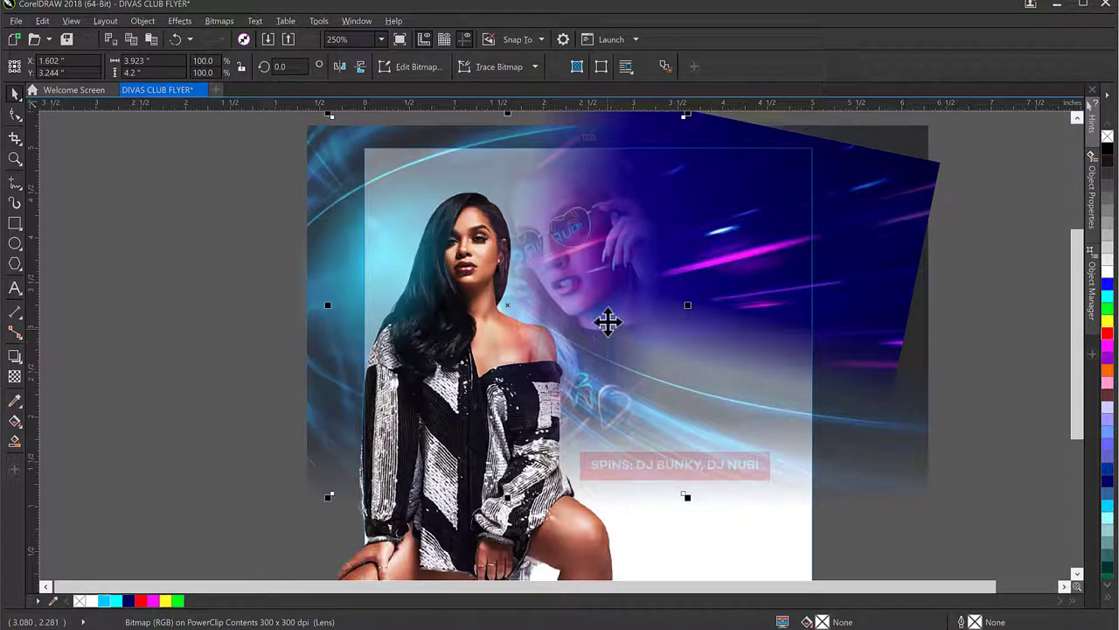
pyautogui.moveTo(607, 320); pyautogui.dragTo(608, 315)
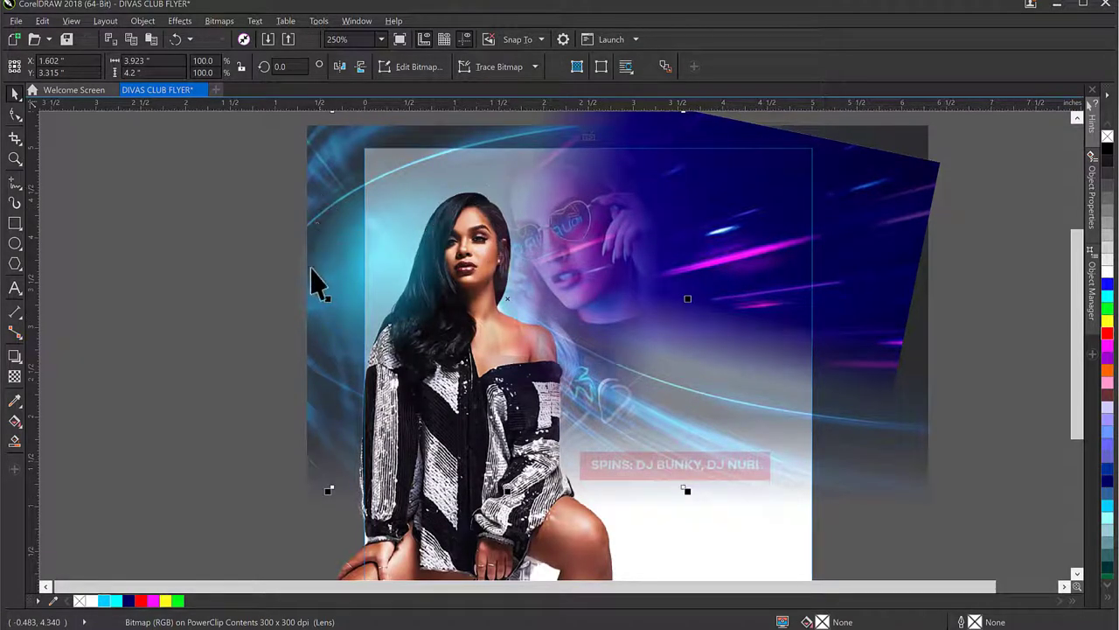
pyautogui.click(339, 263)
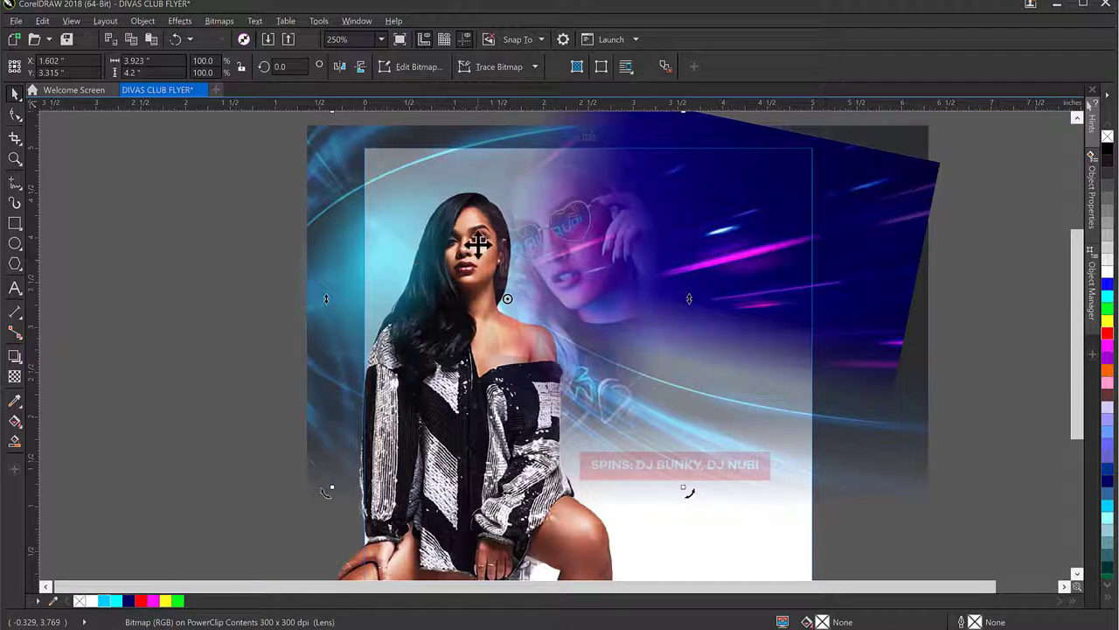
pyautogui.click(969, 236)
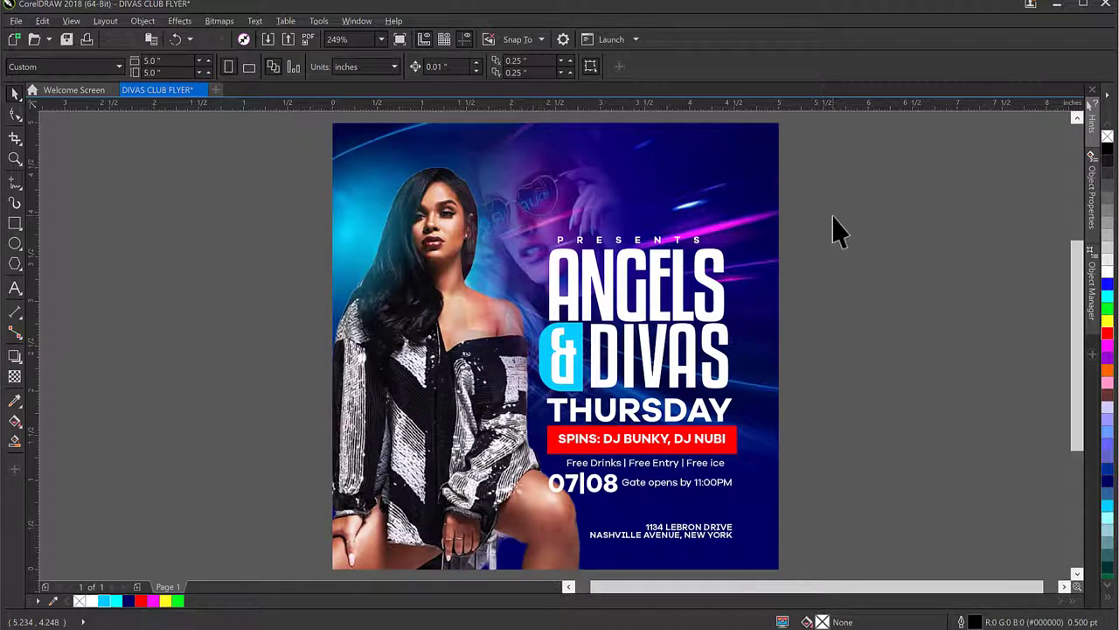
# - Recolour the red SPINS banner below THURSDAY to orange #FF6600
pyautogui.click(545, 434)
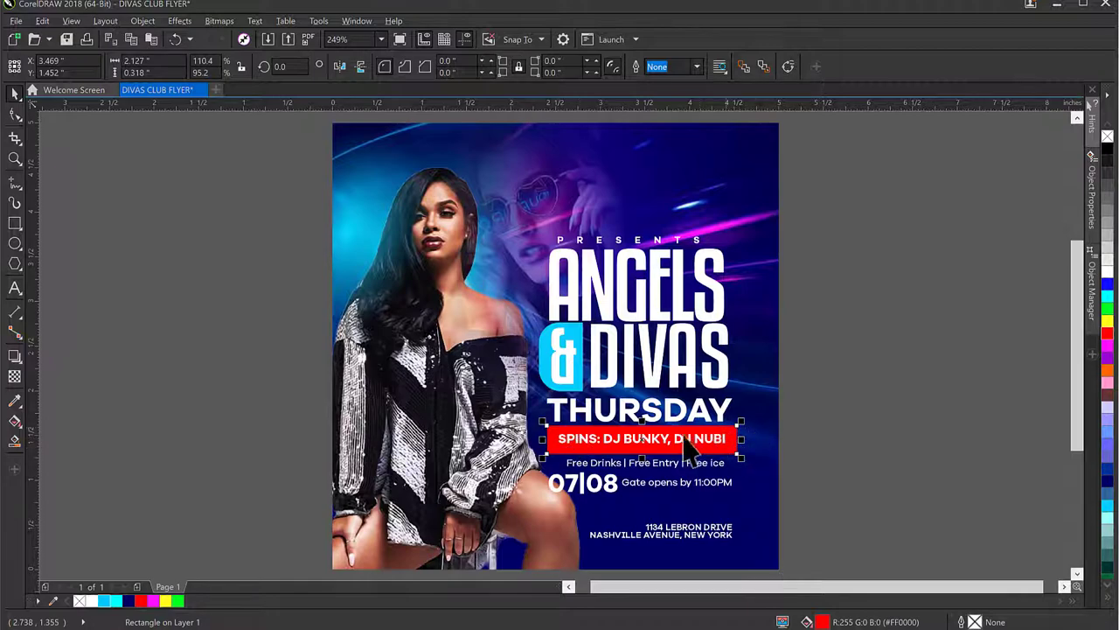
pyautogui.scroll(2, 666, 452)
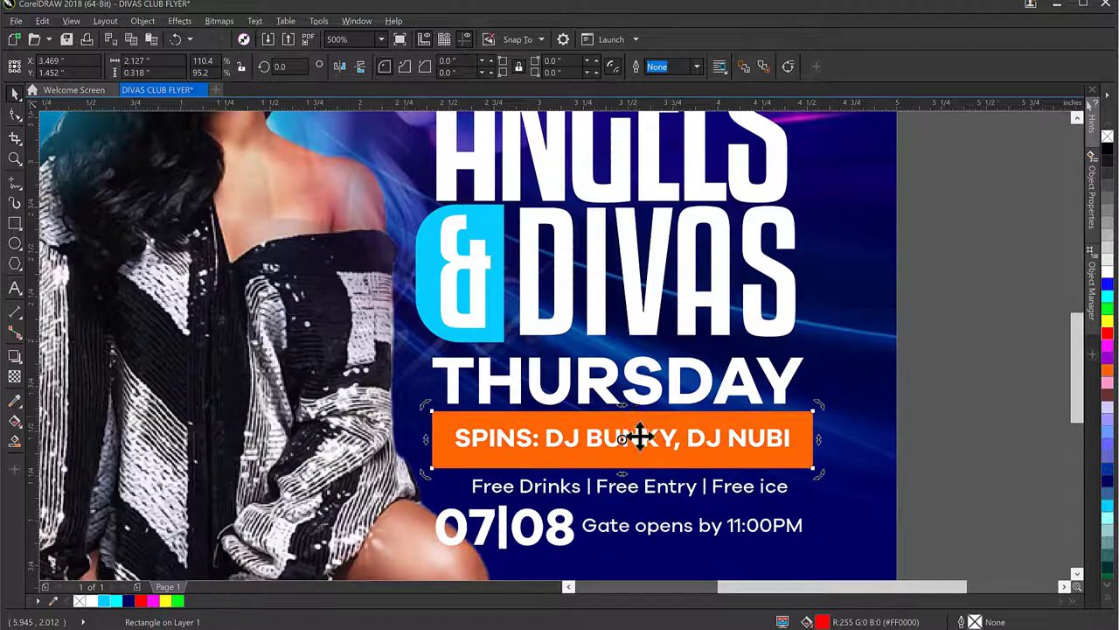
pyautogui.click(451, 452)
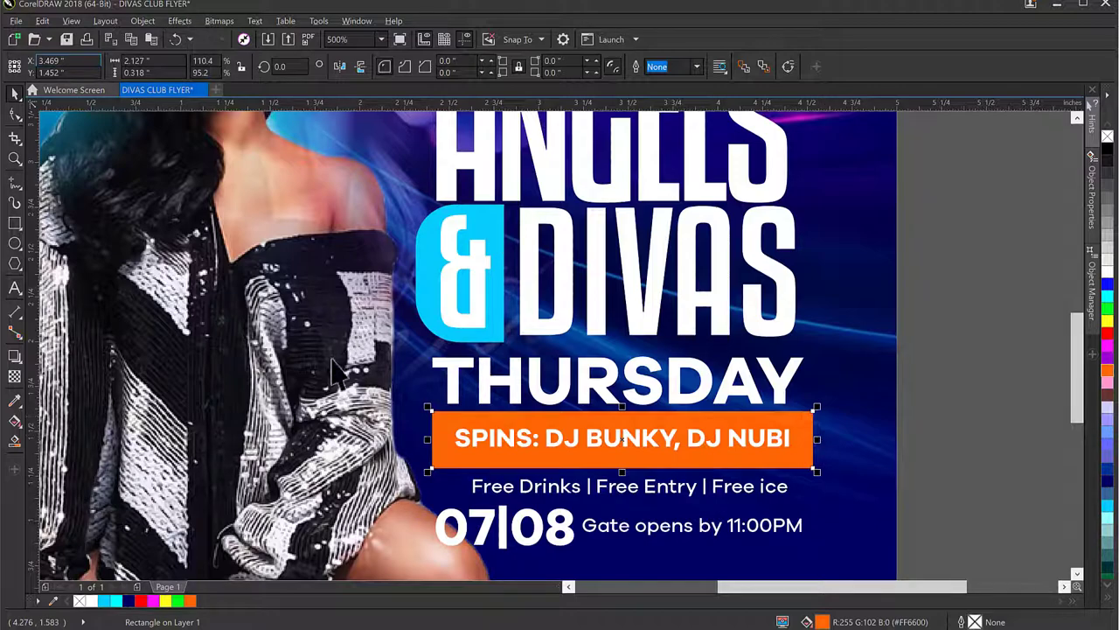
# - Try an orange-to-white Interactive Fill gradient on the SPINS bar, undoing the attempts
pyautogui.click(15, 425)
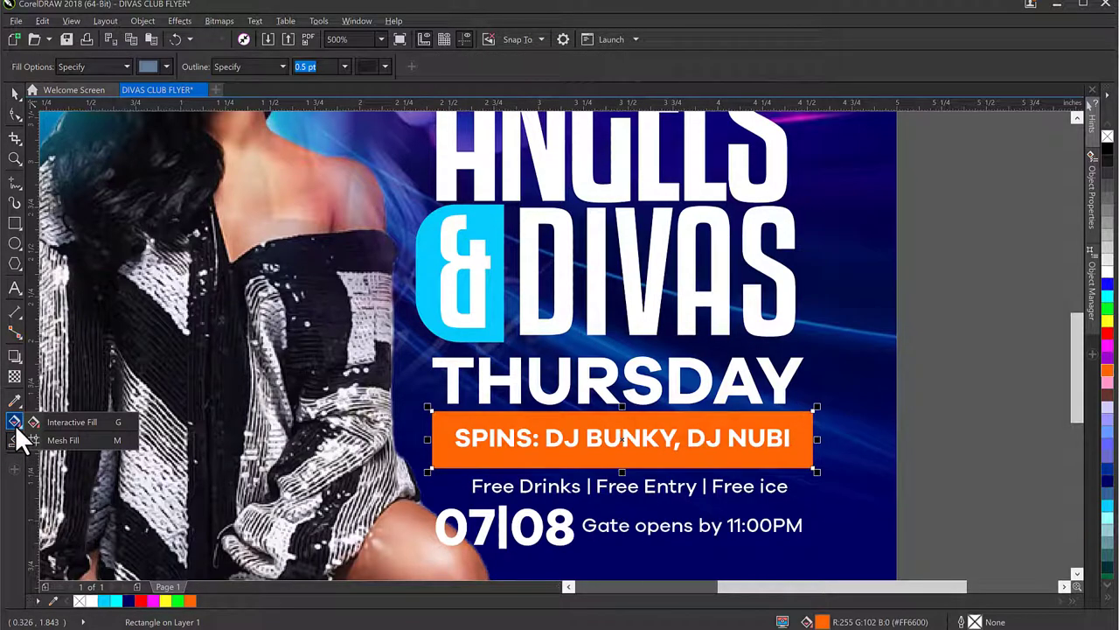
pyautogui.click(98, 424)
pyautogui.click(67, 420)
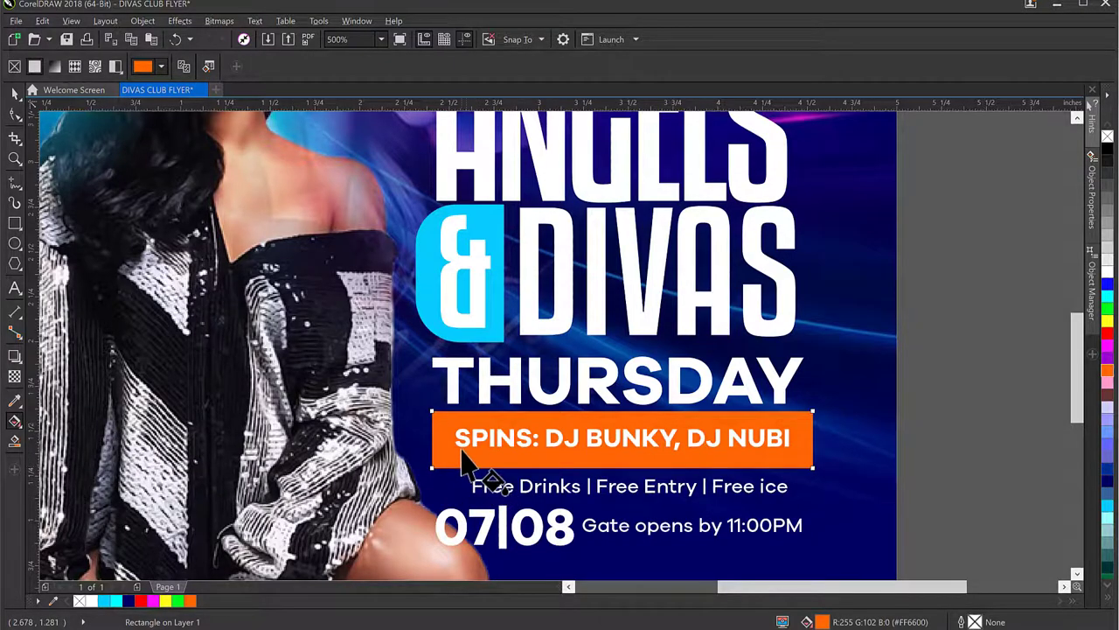
pyautogui.moveTo(439, 453); pyautogui.dragTo(813, 447)
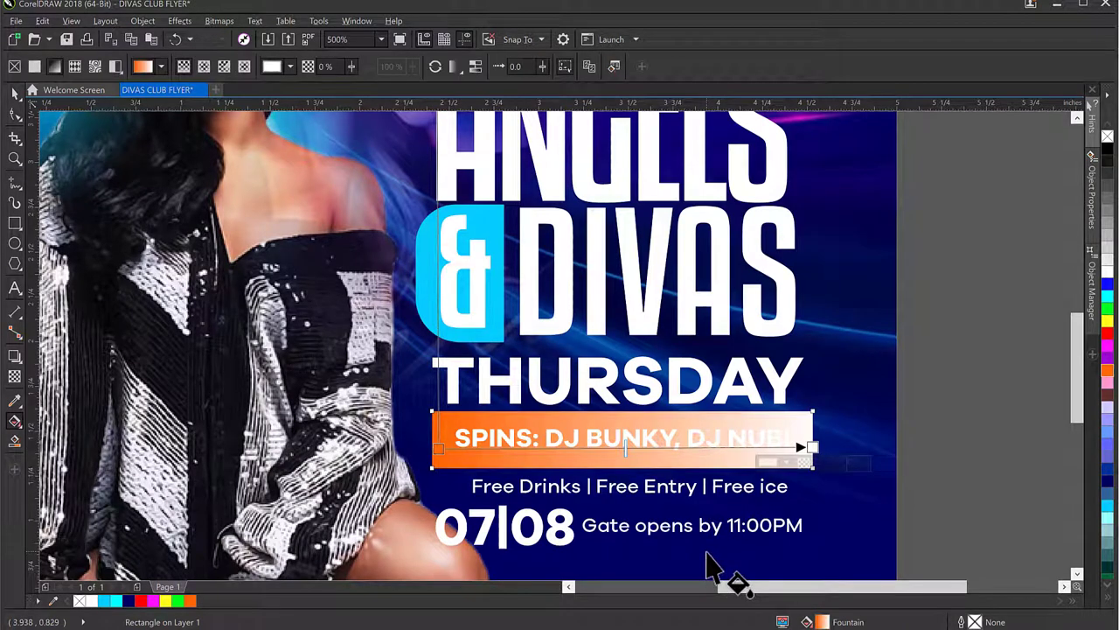
pyautogui.hotkey('ctrl', 'z')
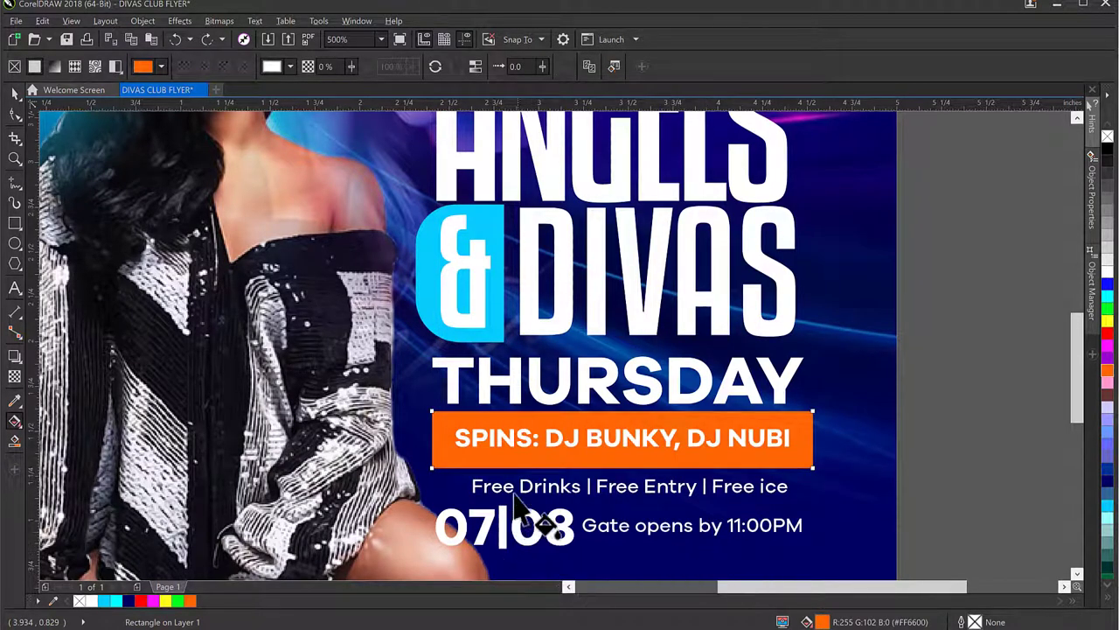
pyautogui.click(15, 93)
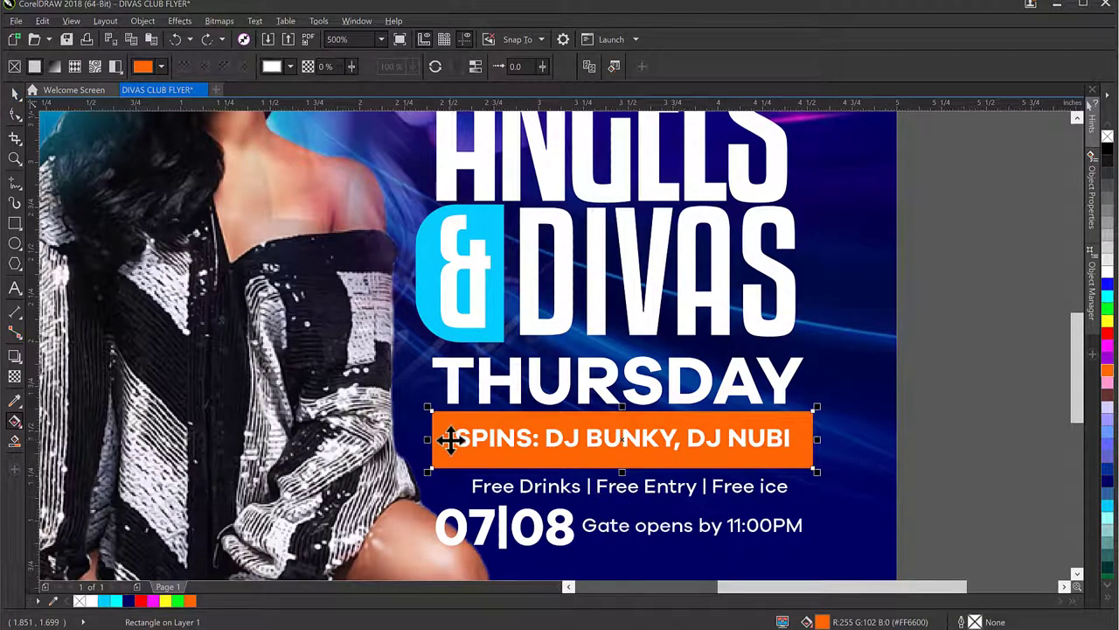
pyautogui.press('space')
pyautogui.press('g')
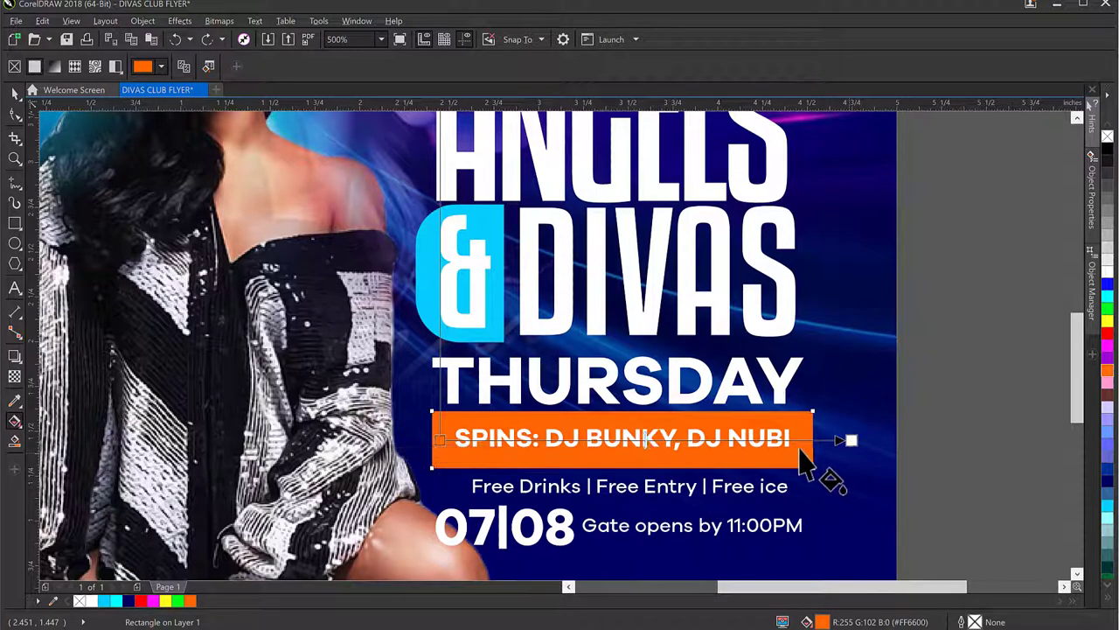
pyautogui.moveTo(801, 485); pyautogui.dragTo(775, 600)
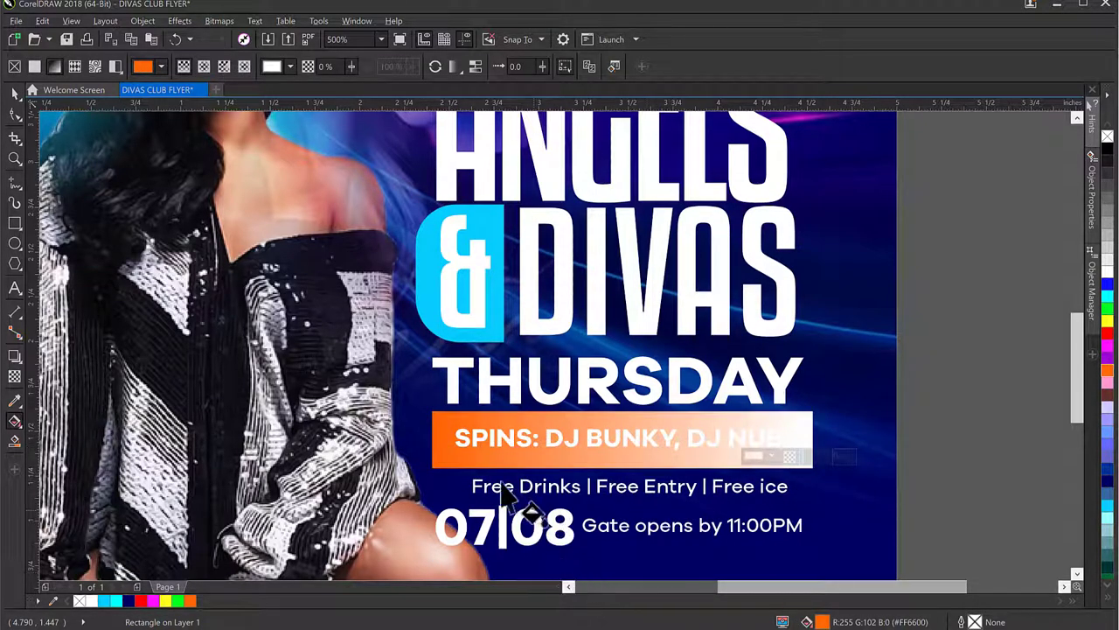
pyautogui.hotkey('ctrl', 'z')
# - Lay a left-to-right orange-to-white gradient across the SPINS bar and open its end-node colours
pyautogui.moveTo(434, 449); pyautogui.dragTo(791, 407)
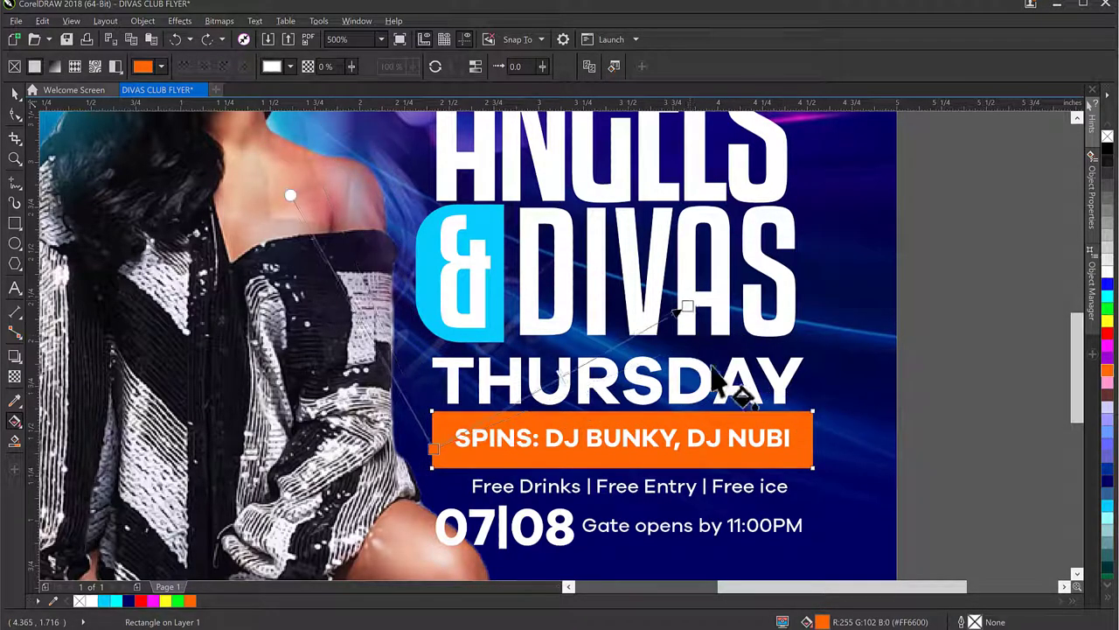
pyautogui.moveTo(757, 450)
pyautogui.mouseDown()
pyautogui.moveTo(782, 445)
pyautogui.moveTo(788, 457)
pyautogui.moveTo(794, 429)
pyautogui.moveTo(765, 376)
pyautogui.moveTo(789, 450)
pyautogui.moveTo(776, 446)
pyautogui.mouseUp()
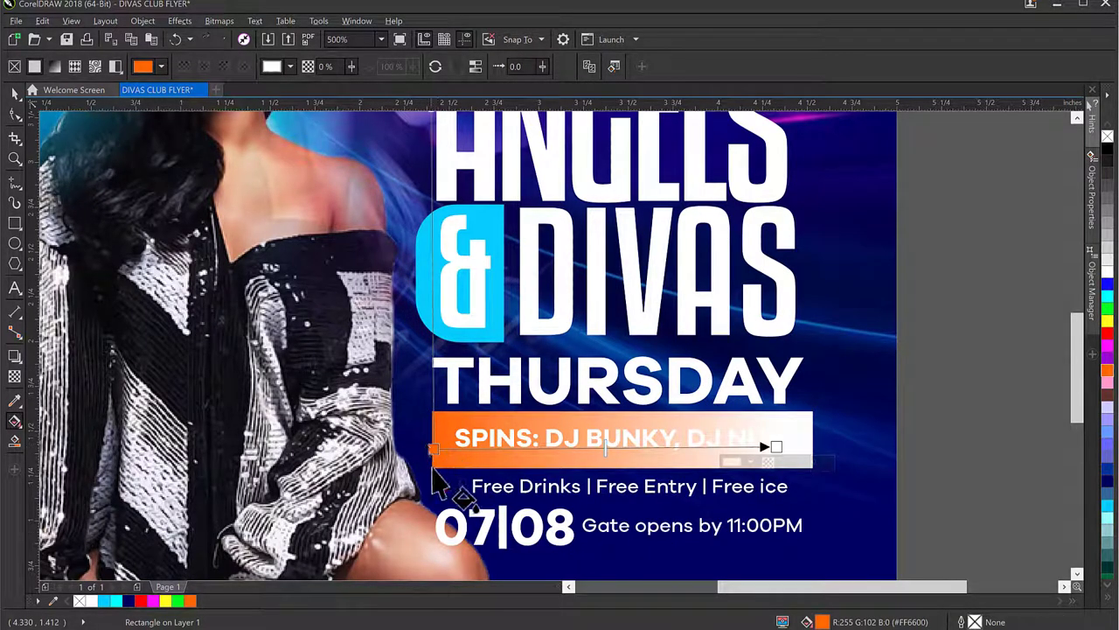
pyautogui.click(433, 451)
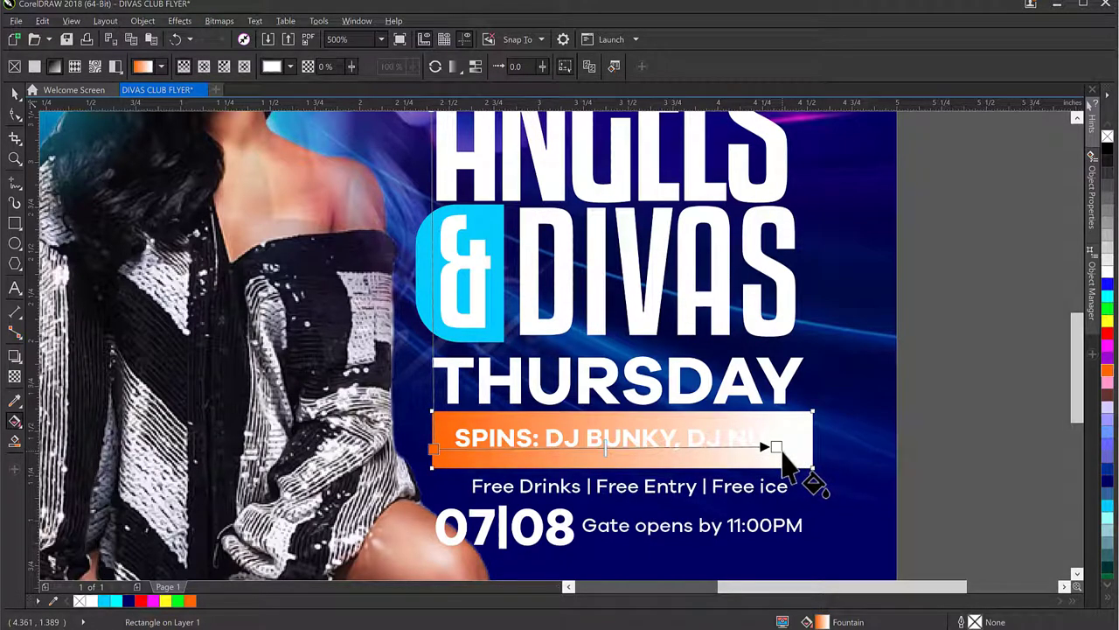
pyautogui.click(777, 448)
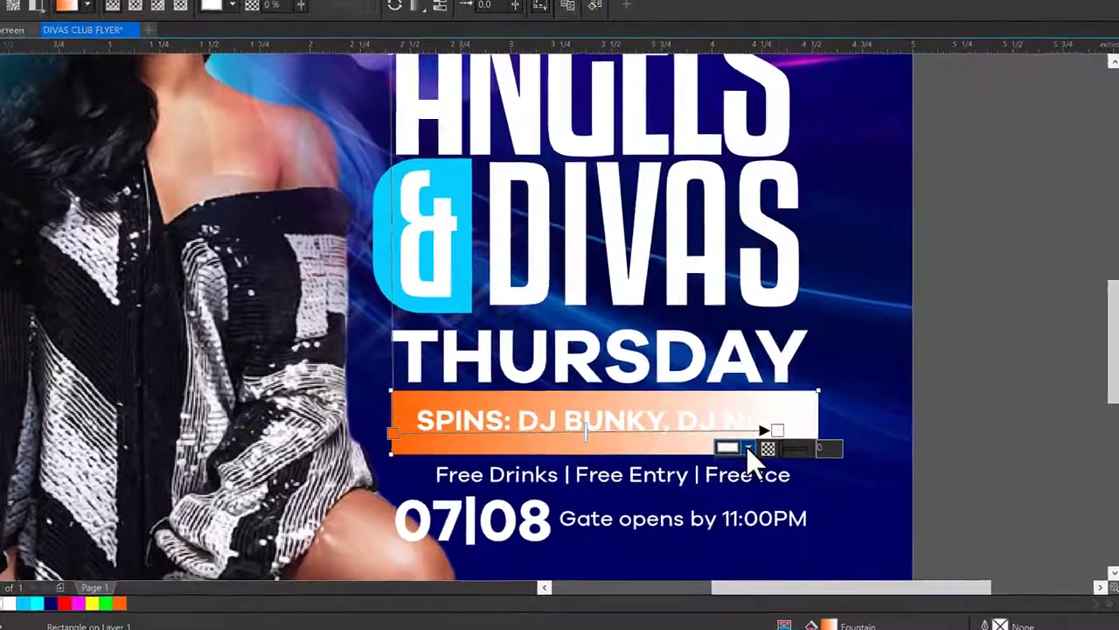
pyautogui.click(749, 461)
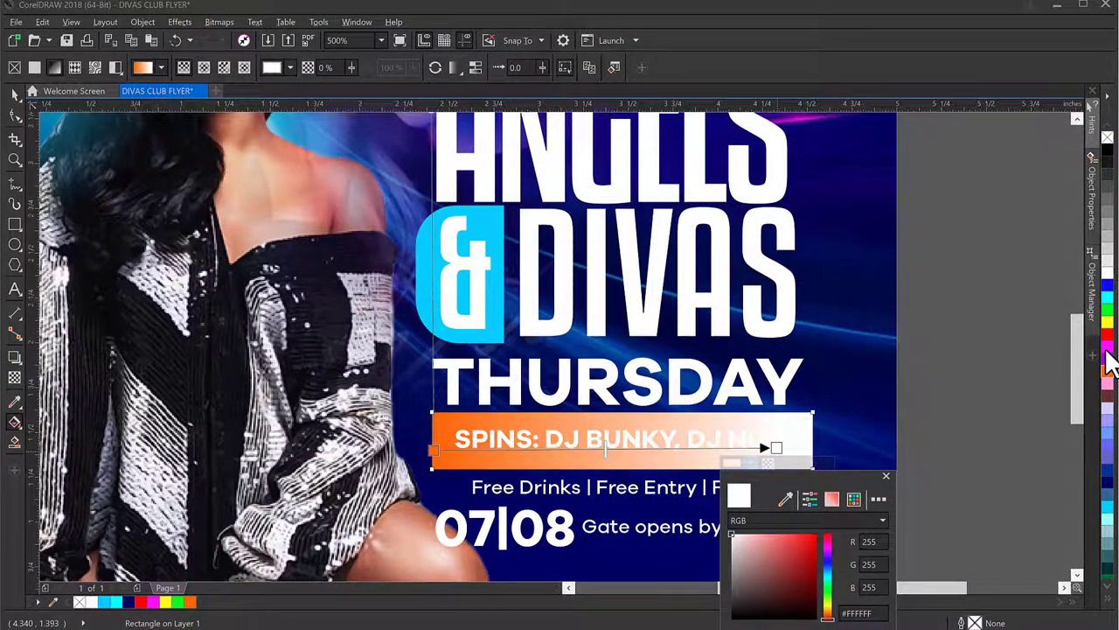
# - Change the gradient's end colour from white to magenta and nudge the end node right
pyautogui.press('Escape')
pyautogui.click(1106, 354)
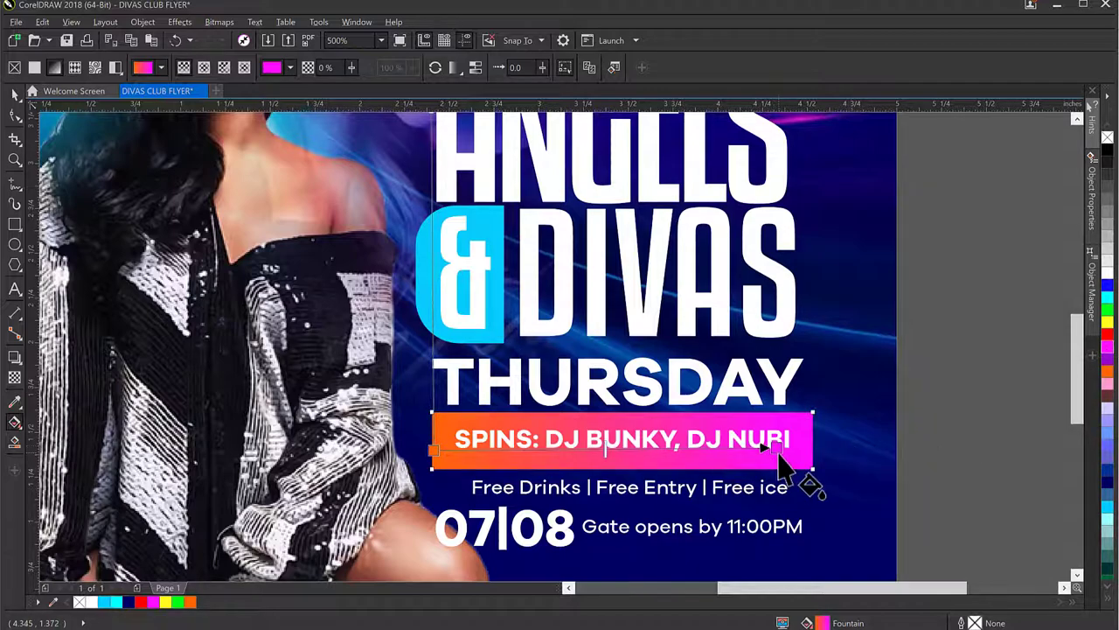
pyautogui.moveTo(787, 448); pyautogui.dragTo(791, 450)
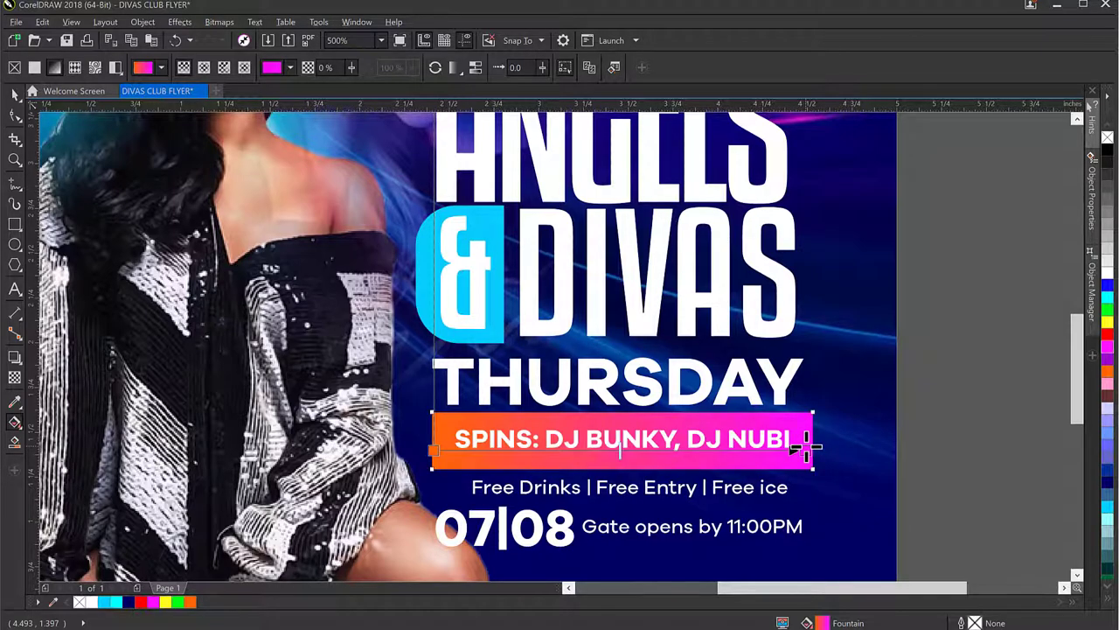
pyautogui.click(803, 448)
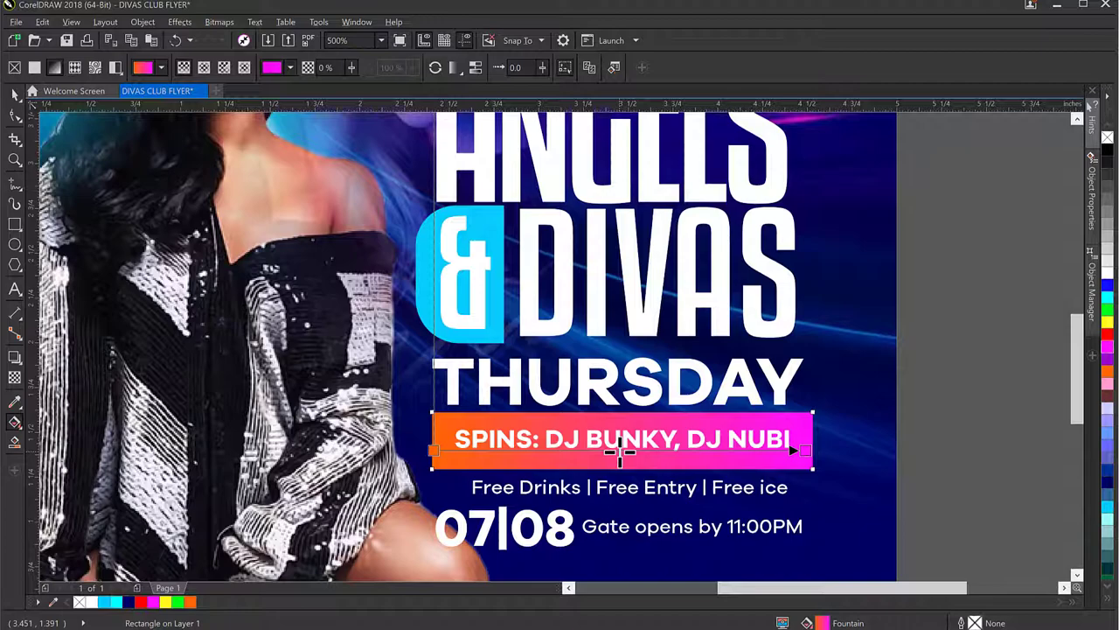
# - Balance the orange-to-magenta midpoint across the bar, then view the whole flyer page
pyautogui.moveTo(628, 449); pyautogui.dragTo(702, 448)
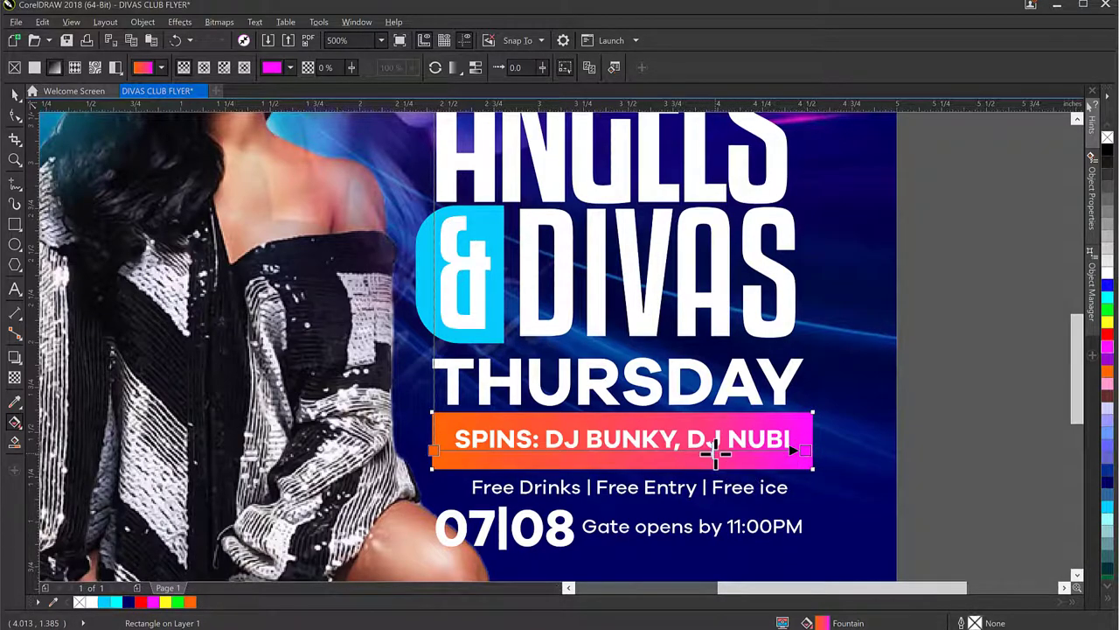
pyautogui.moveTo(532, 461); pyautogui.dragTo(499, 464)
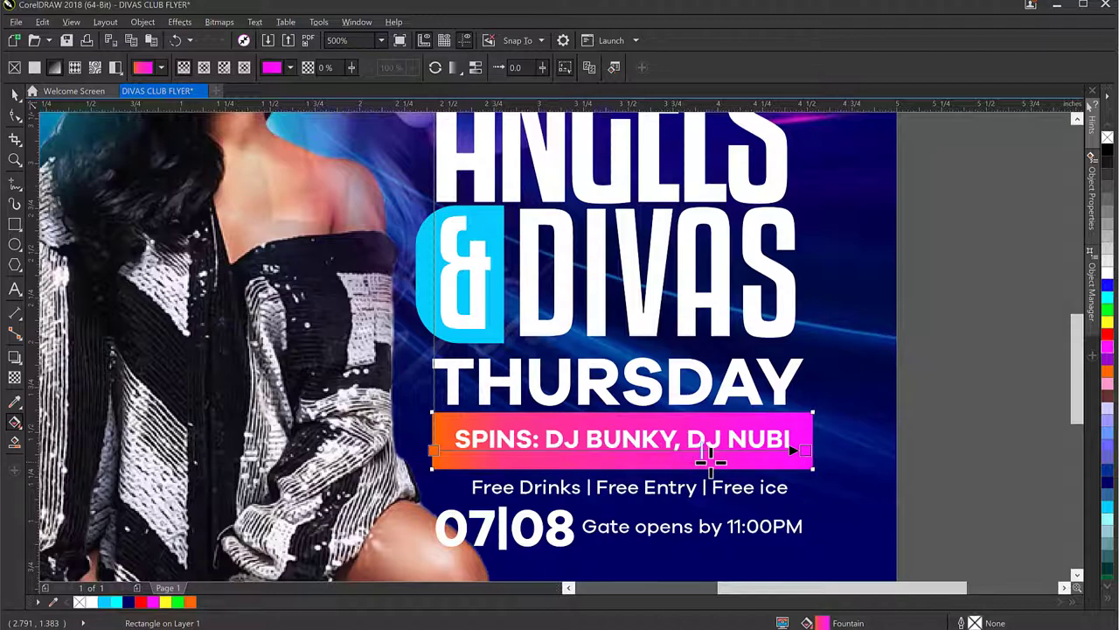
pyautogui.moveTo(710, 457); pyautogui.dragTo(712, 457)
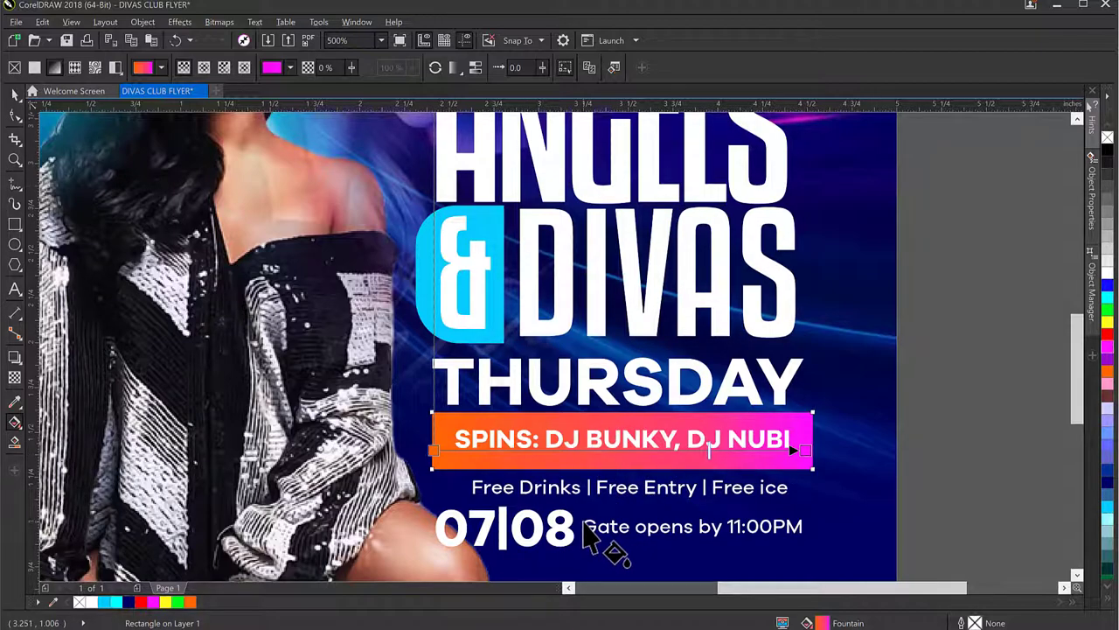
pyautogui.press('space')
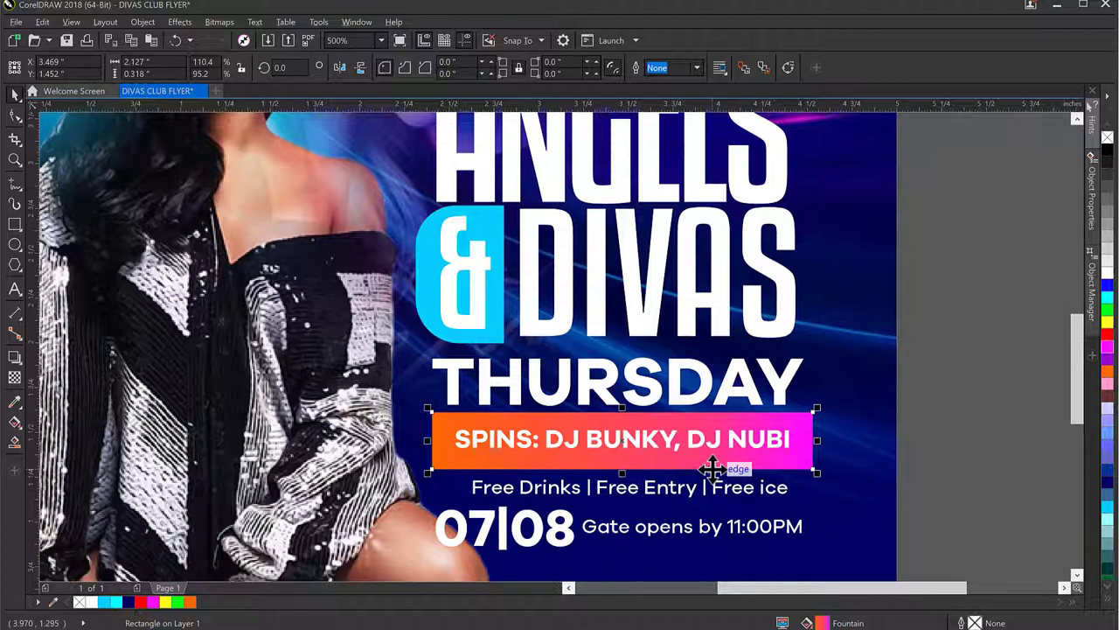
pyautogui.hotkey('shift', 'F4')
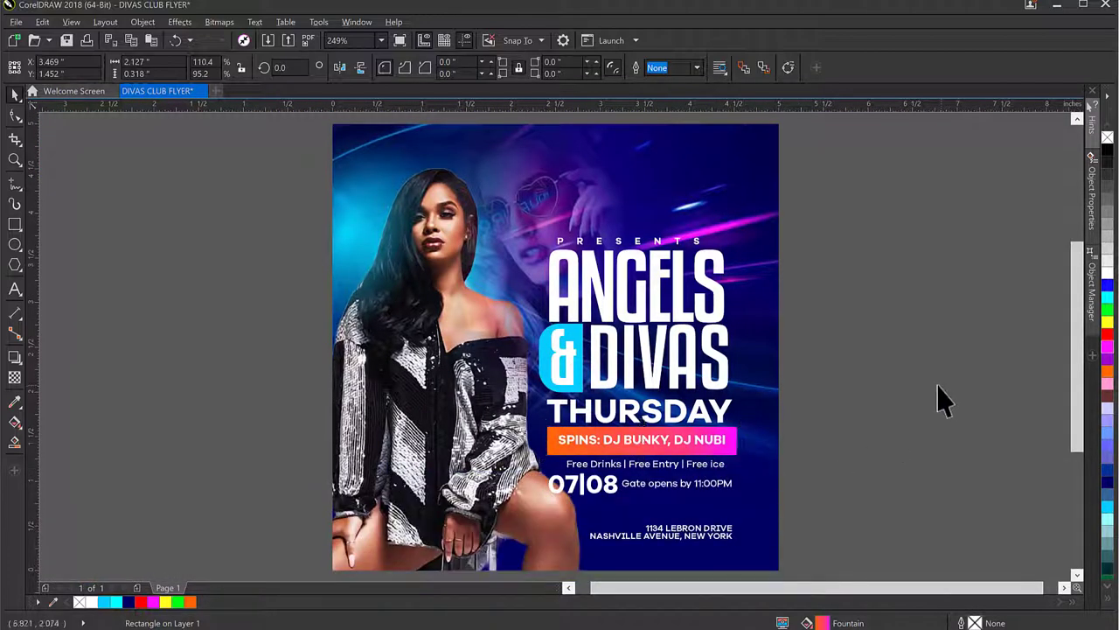
# - Select the event text block from PRESENTS to the address and nudge it slightly with arrow keys
pyautogui.press('Escape')
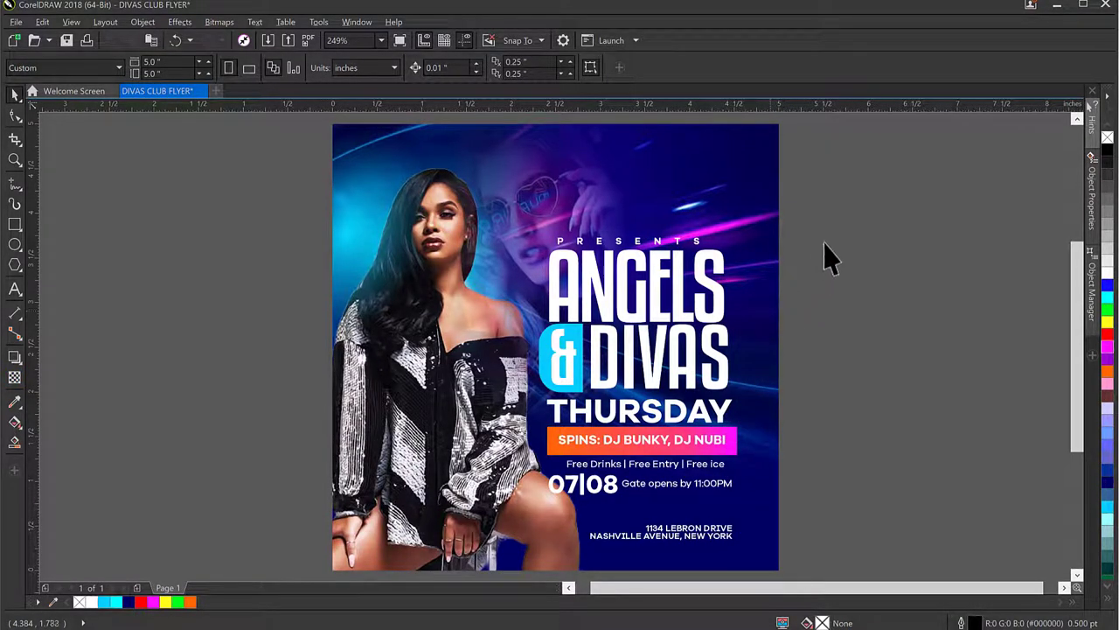
pyautogui.moveTo(846, 210); pyautogui.dragTo(514, 569)
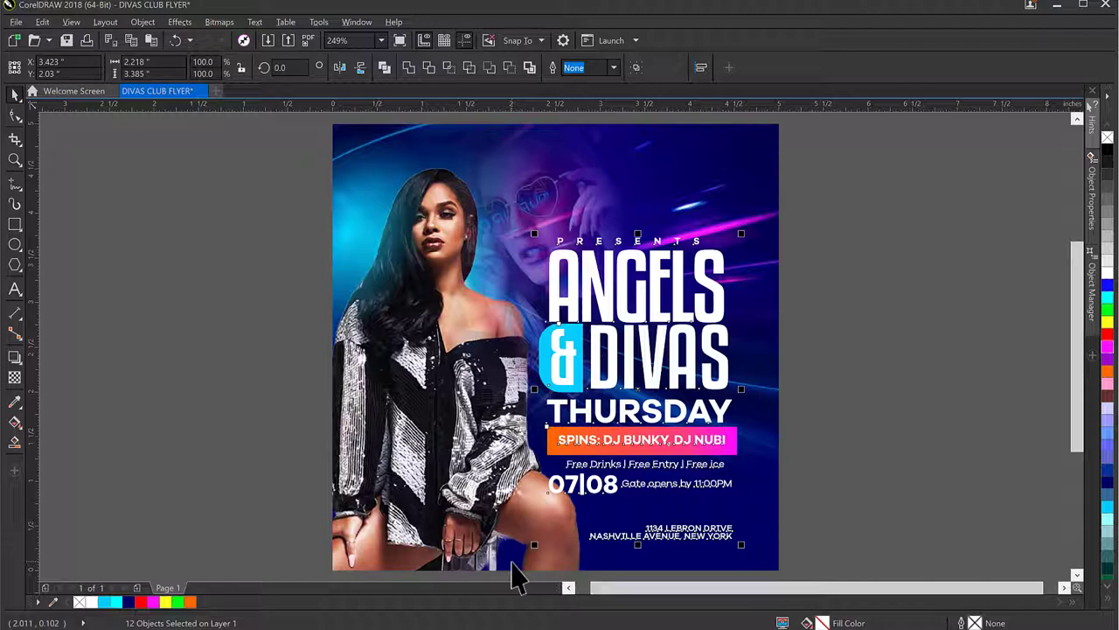
pyautogui.press('Up')
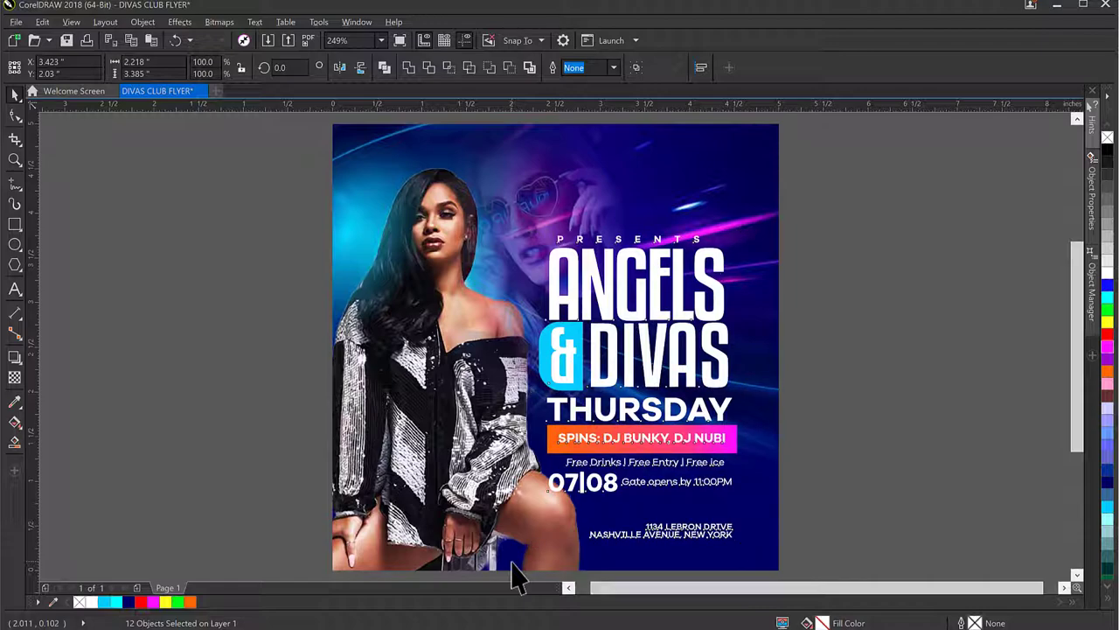
pyautogui.press('Up')
pyautogui.press('Up')
pyautogui.press('Up')
pyautogui.press('Up')
pyautogui.press('Up')
pyautogui.press('Up')
pyautogui.press('Up')
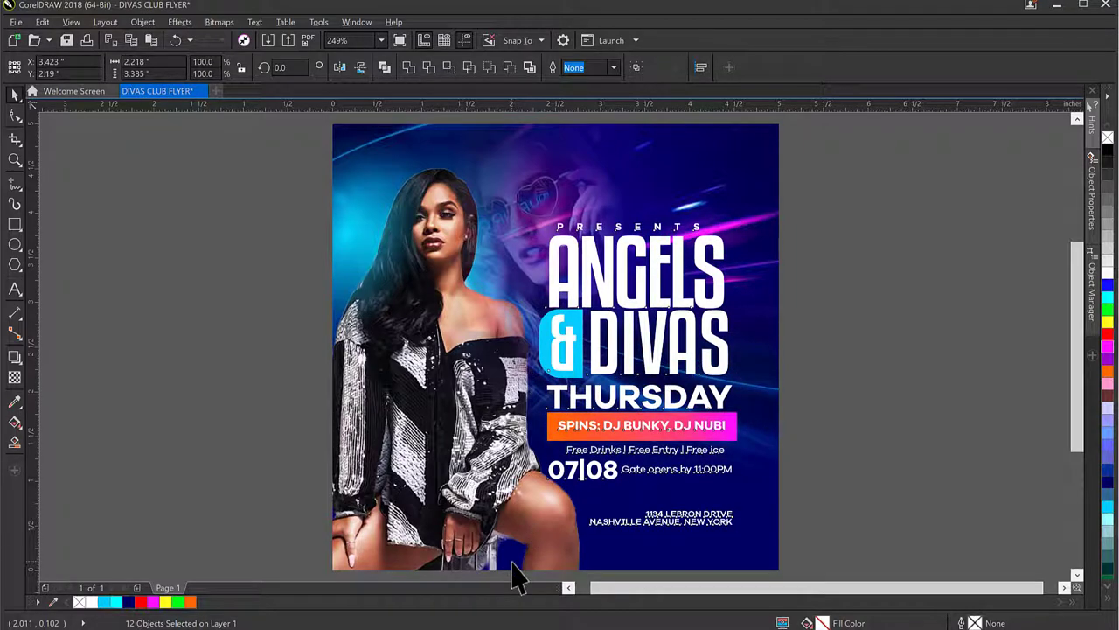
pyautogui.press('Down')
pyautogui.press('Down')
pyautogui.press('Down')
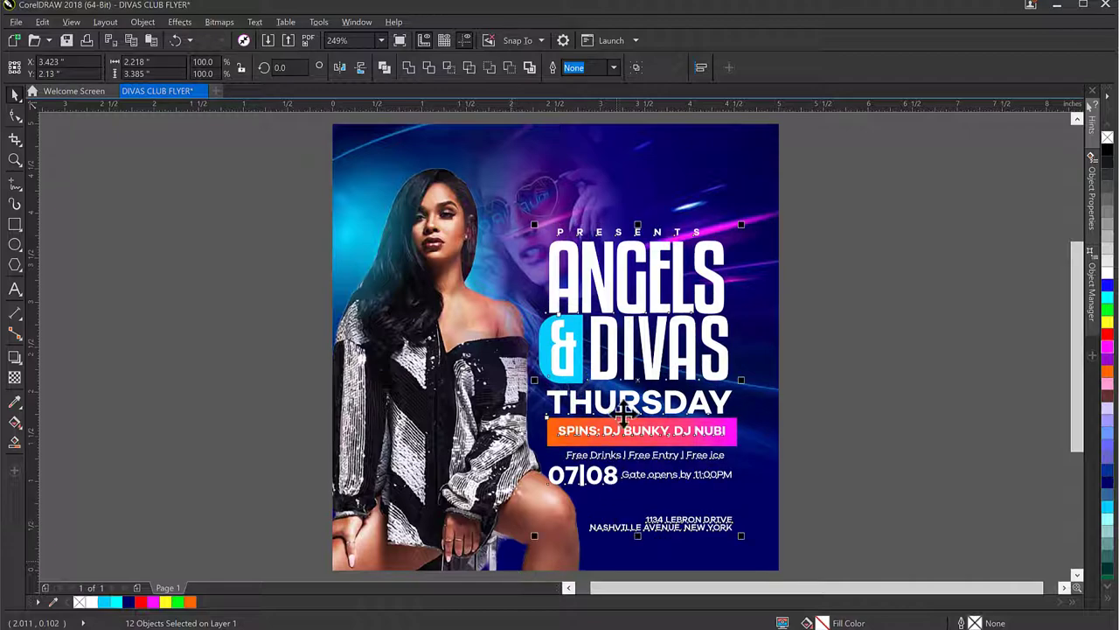
pyautogui.click(869, 272)
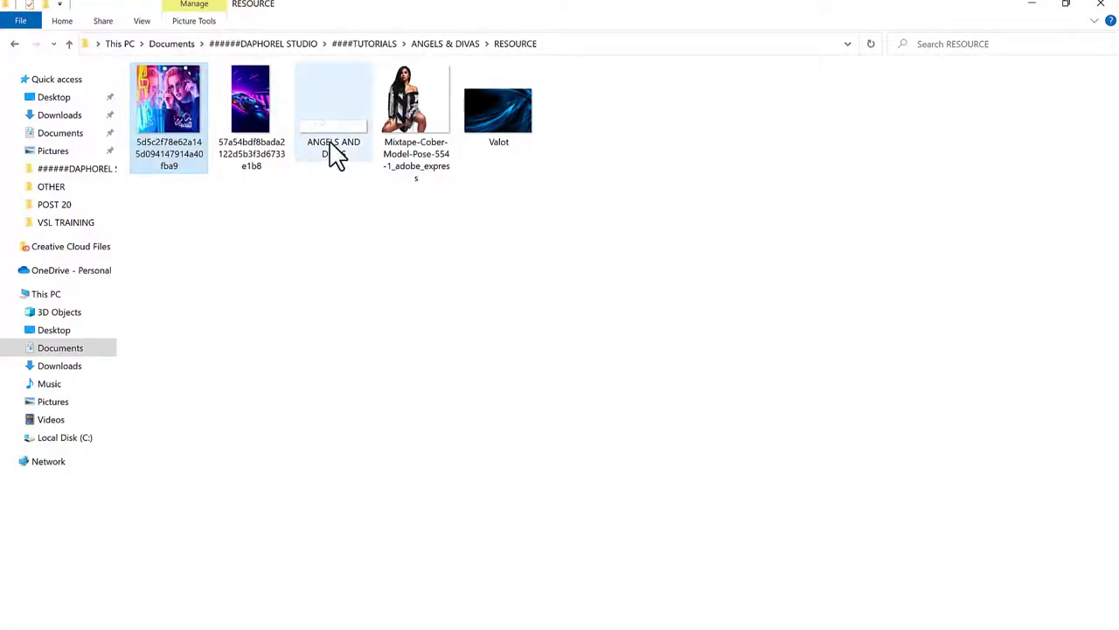
# - Drag the DAPHOREL STUDIO logo file from the RESOURCE folder onto the flyer, placed above PRESENTS
pyautogui.click(335, 148)
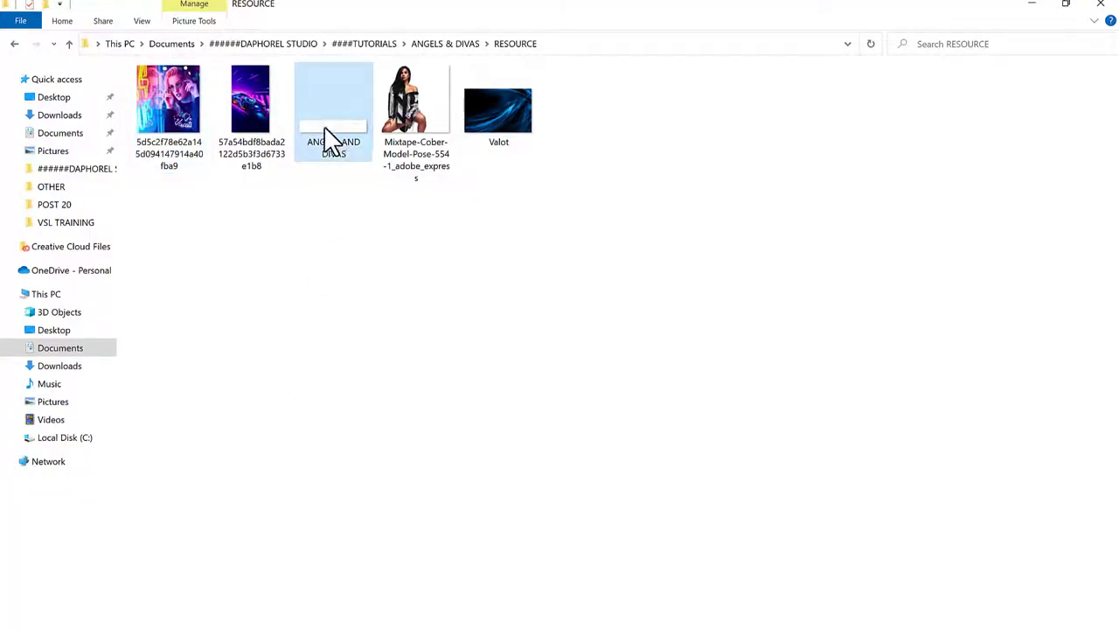
pyautogui.moveTo(332, 140); pyautogui.dragTo(690, 525)
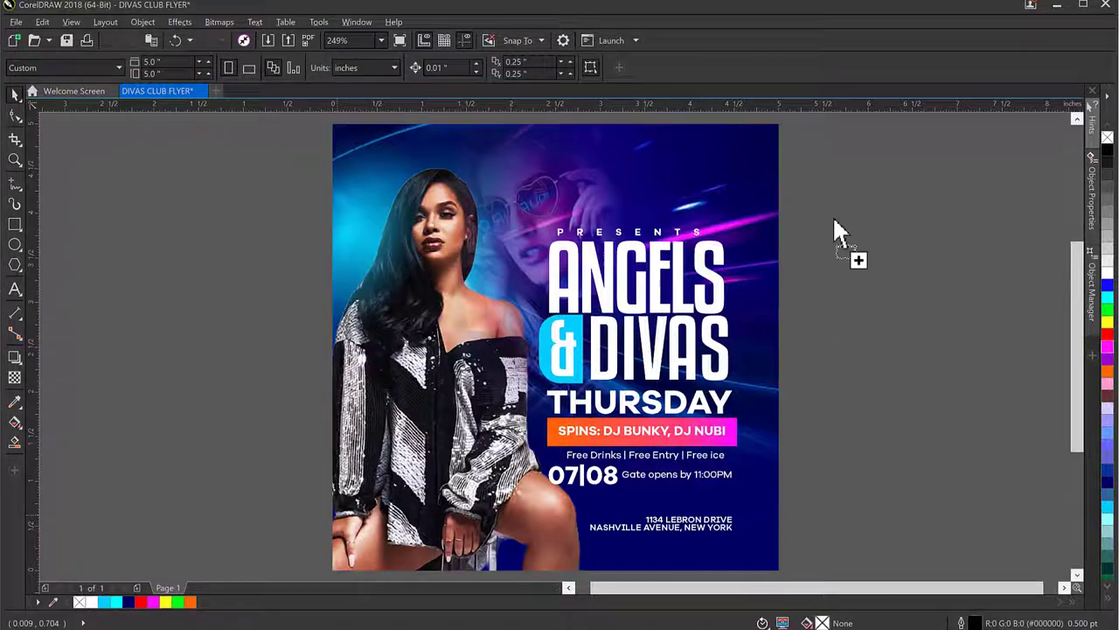
pyautogui.moveTo(836, 220); pyautogui.dragTo(845, 219)
pyautogui.moveTo(710, 267); pyautogui.dragTo(710, 269)
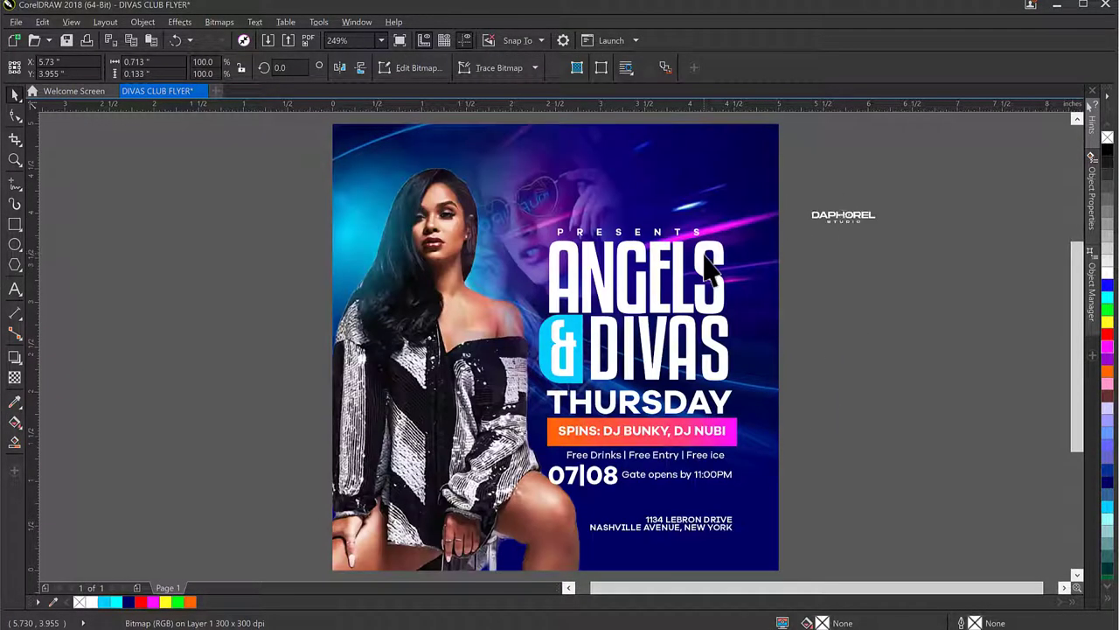
pyautogui.moveTo(849, 216); pyautogui.dragTo(687, 182)
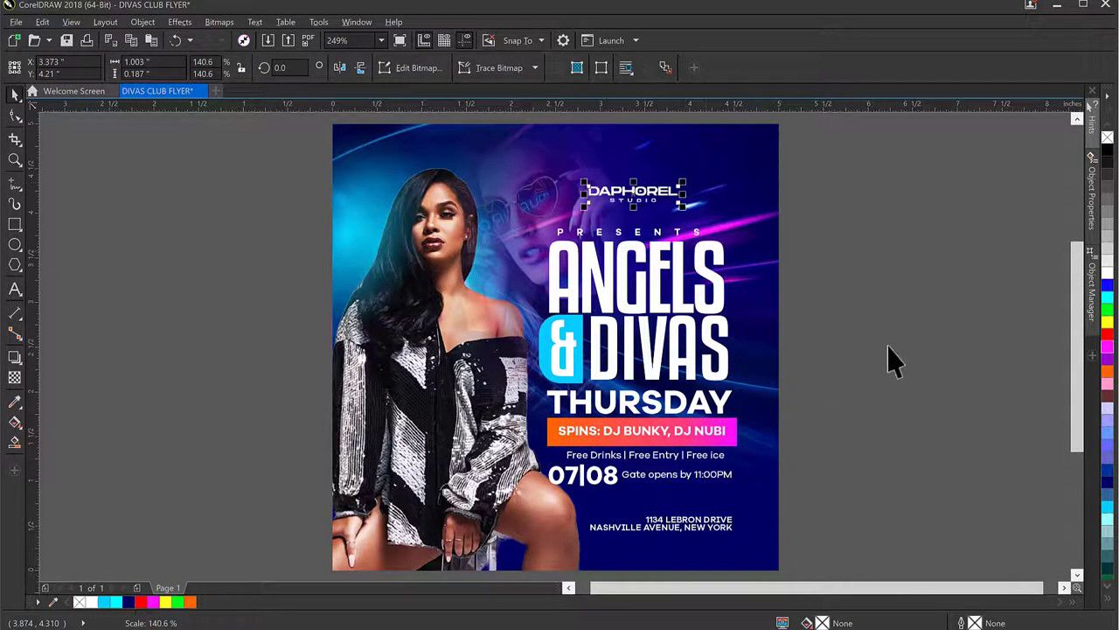
pyautogui.press('Escape')
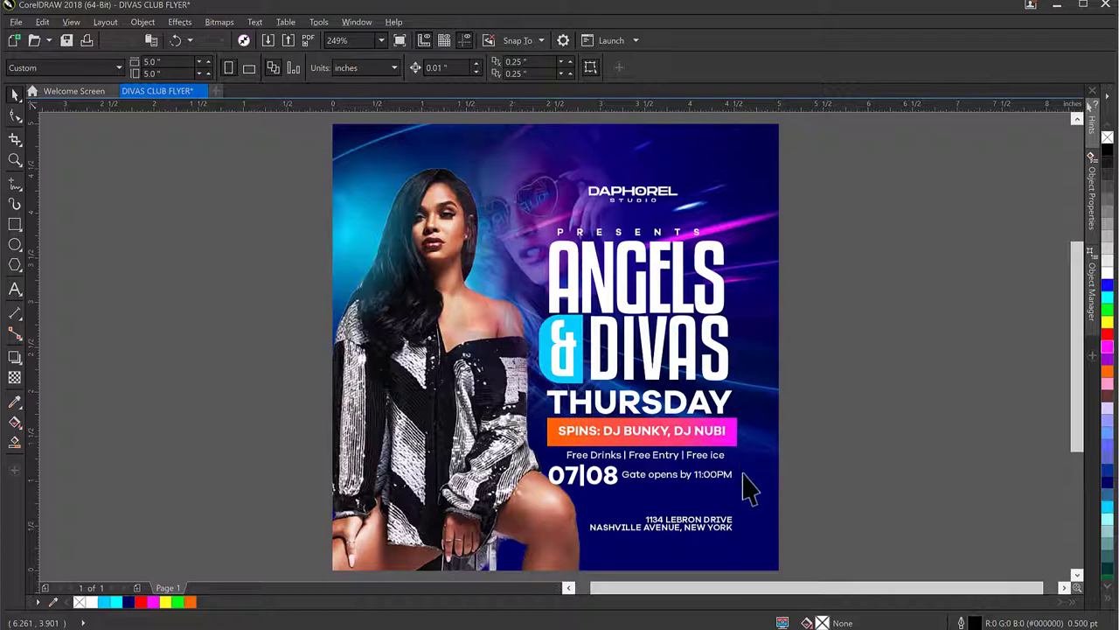
pyautogui.click(756, 555)
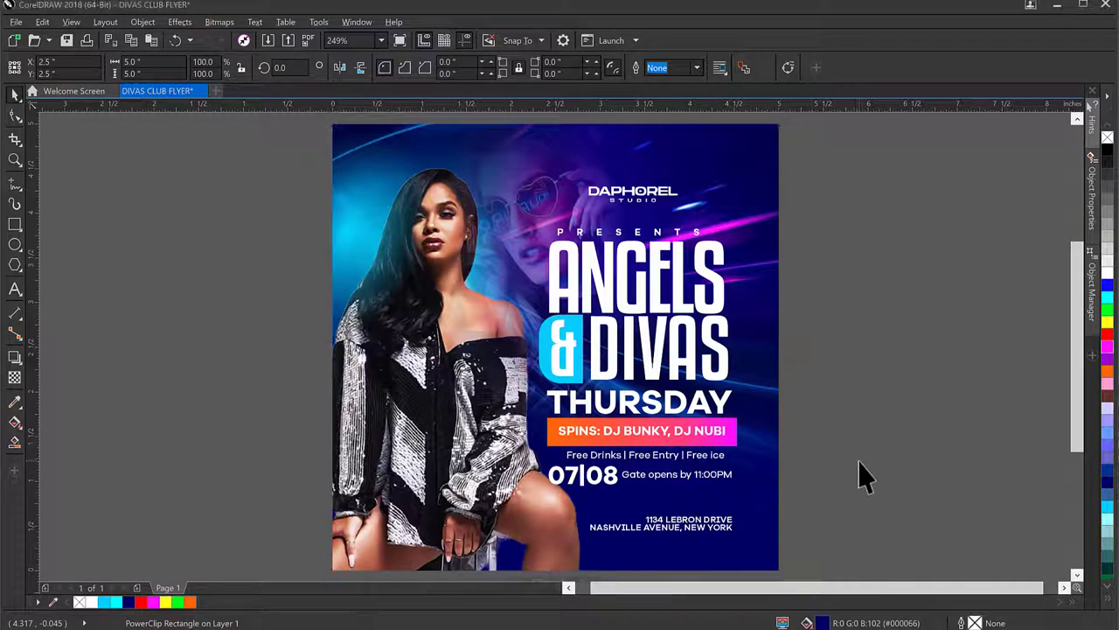
# - Draw a trial rectangle strip across the bottom of the flyer, then discard it
pyautogui.click(857, 479)
pyautogui.click(15, 225)
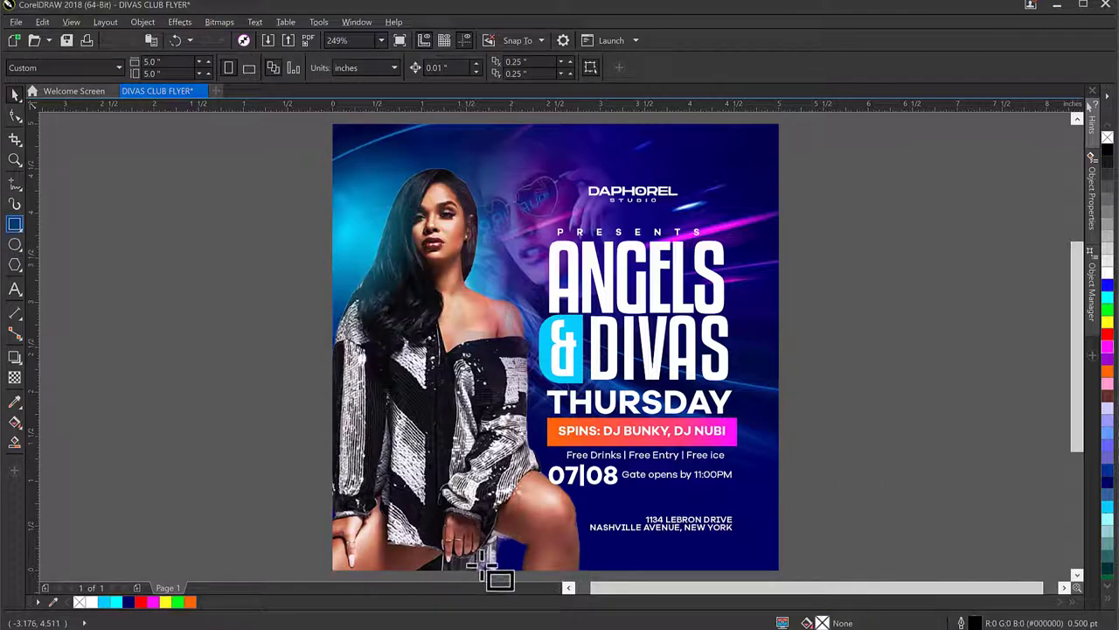
pyautogui.scroll(-2, 512, 577)
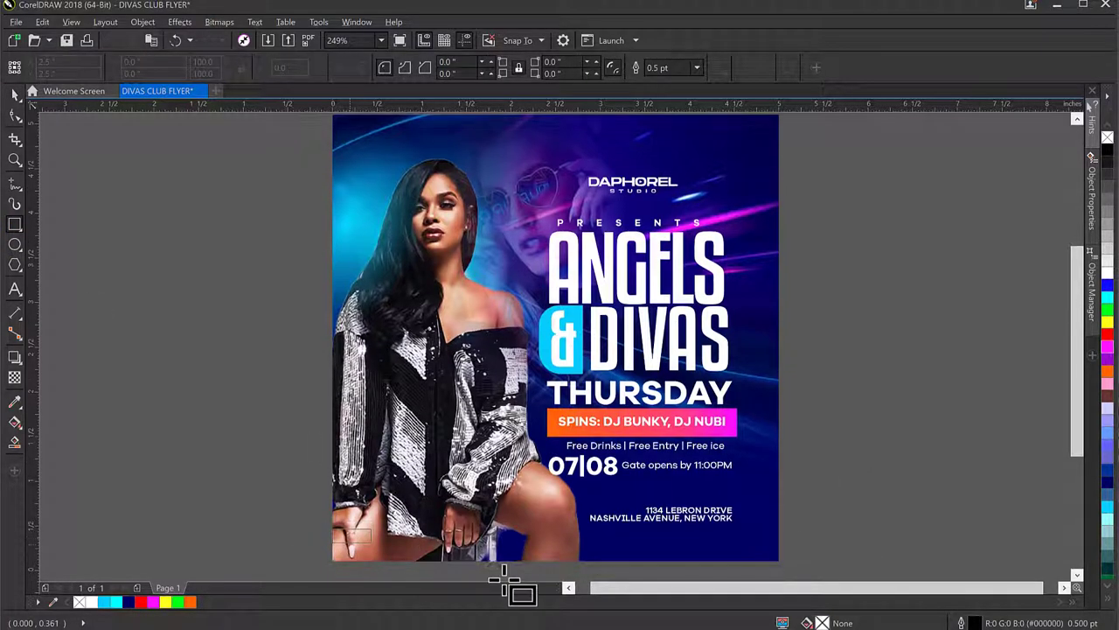
pyautogui.moveTo(589, 549); pyautogui.dragTo(779, 542)
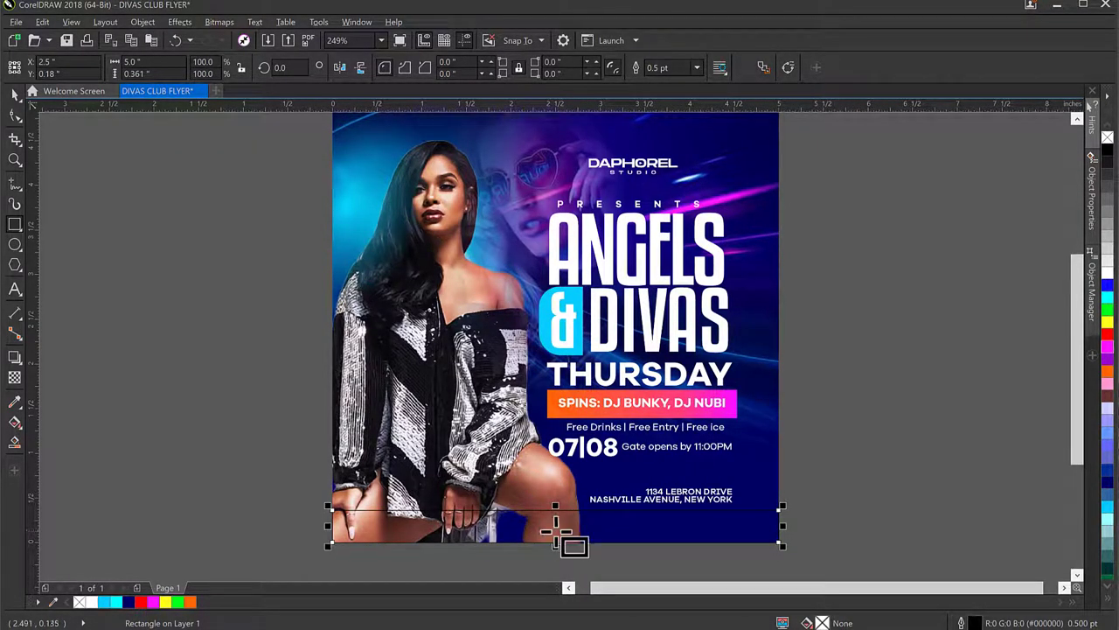
pyautogui.press('space')
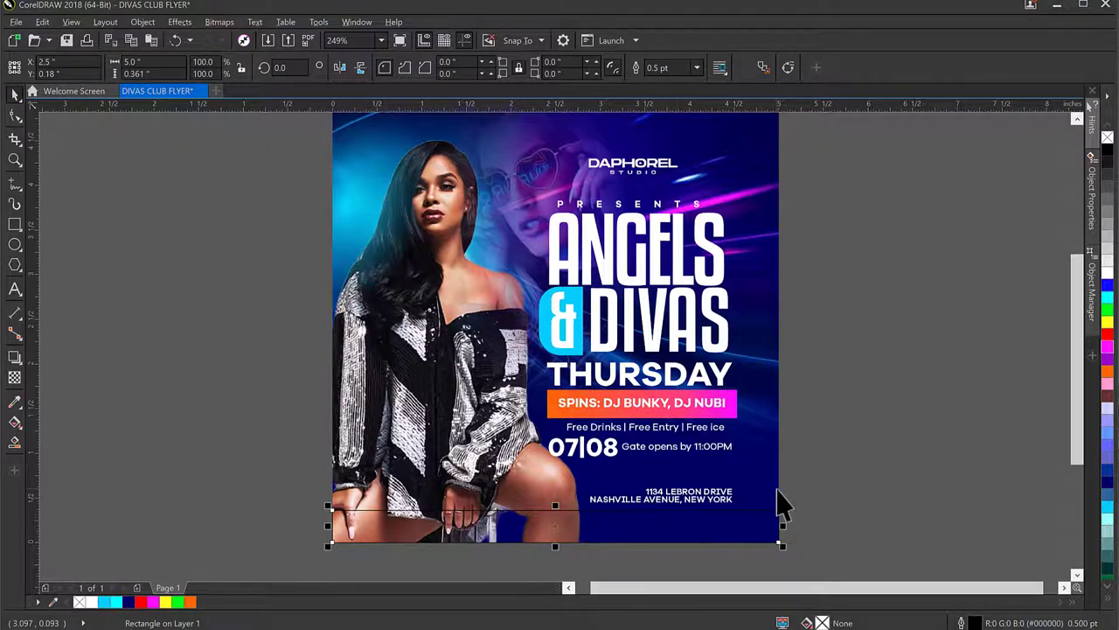
pyautogui.keyDown('shift'); pyautogui.click(763, 488); pyautogui.keyUp('shift')
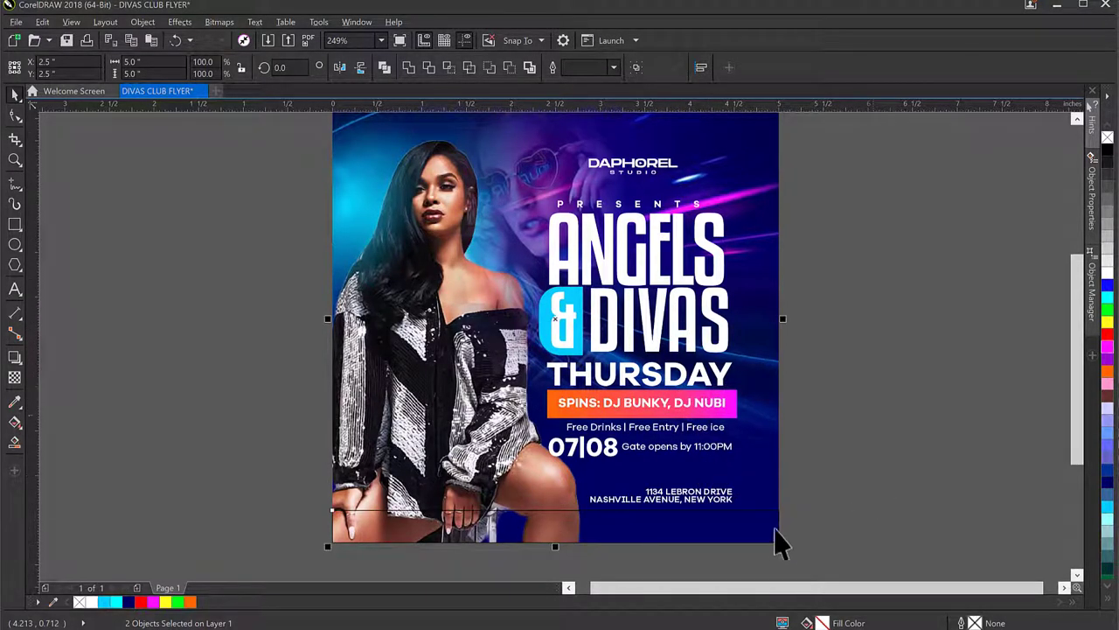
pyautogui.click(643, 542)
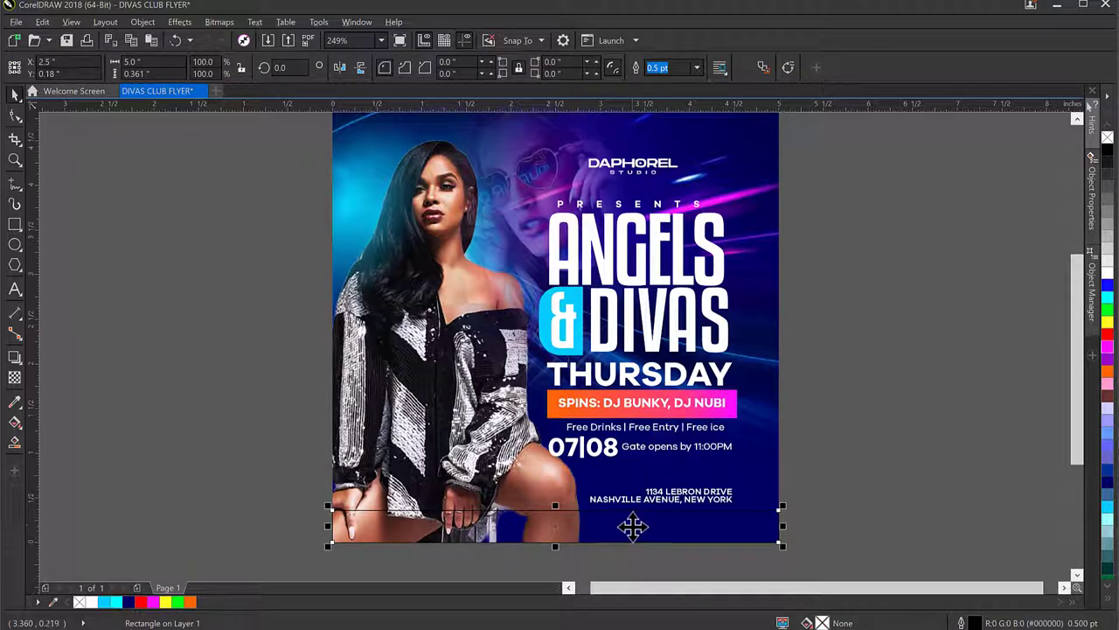
pyautogui.press('Escape')
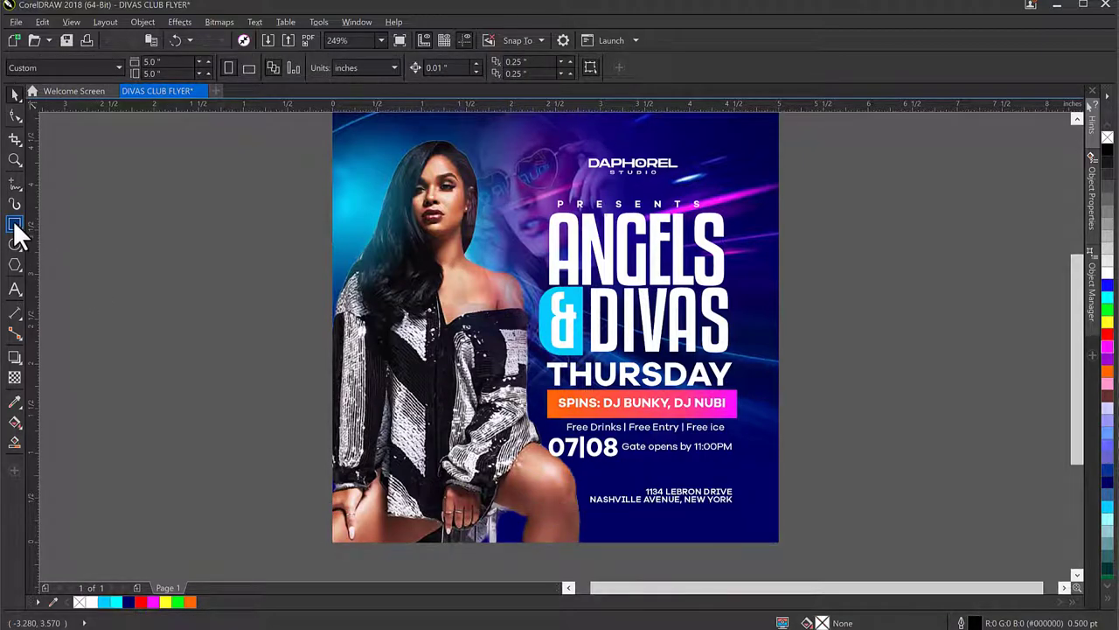
# - Draw a 5.0" x 0.451" rectangle strip along the flyer's bottom edge below the address
pyautogui.click(14, 224)
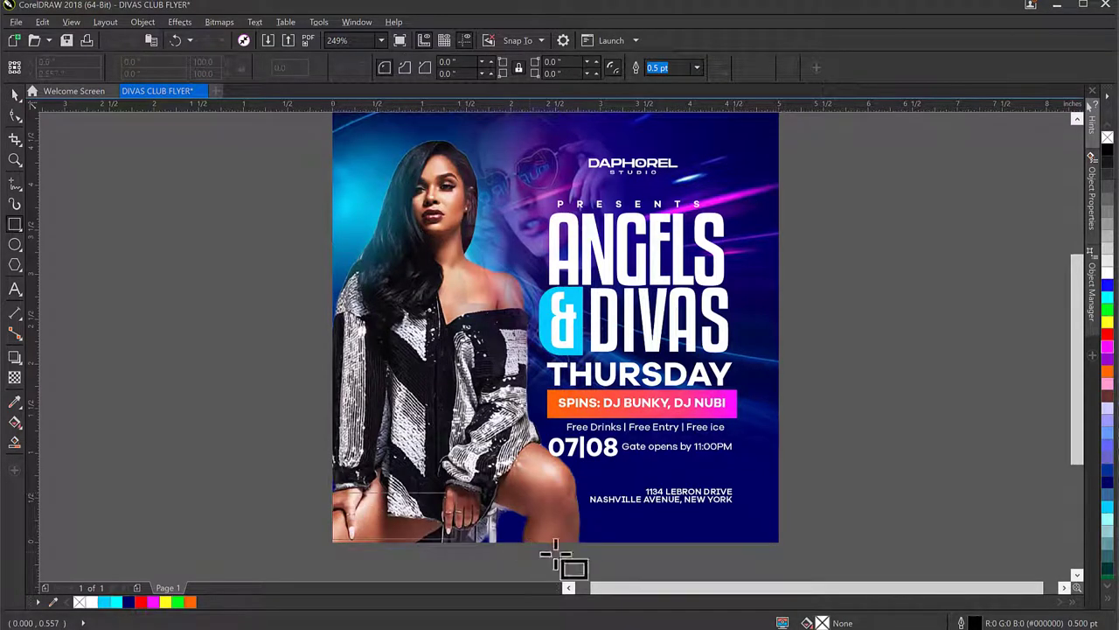
pyautogui.moveTo(333, 493); pyautogui.dragTo(789, 530)
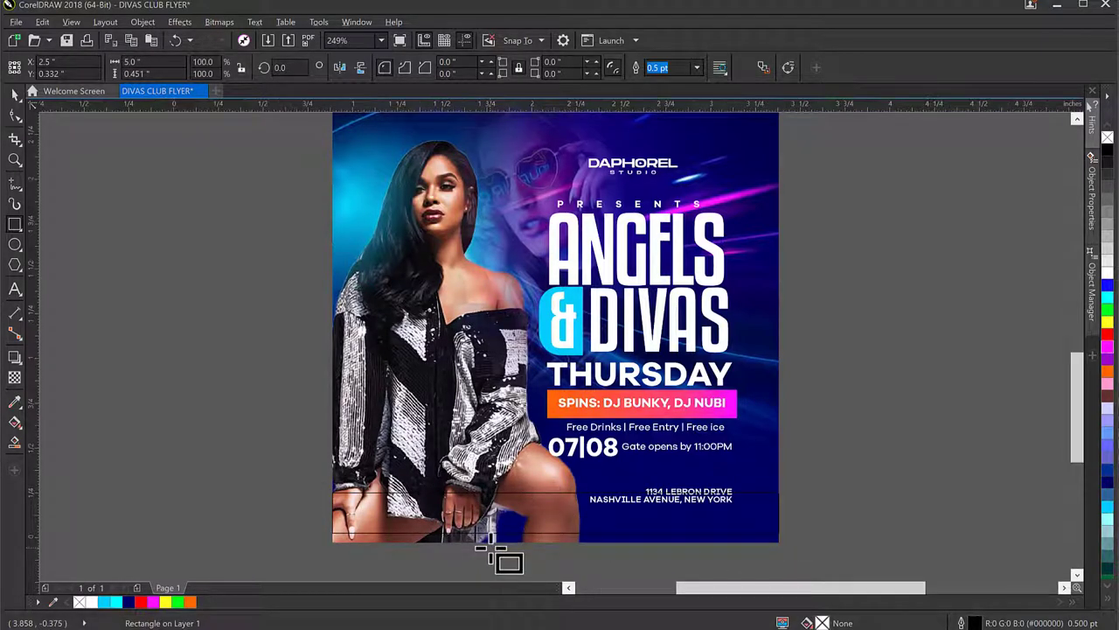
pyautogui.scroll(2, 494, 542)
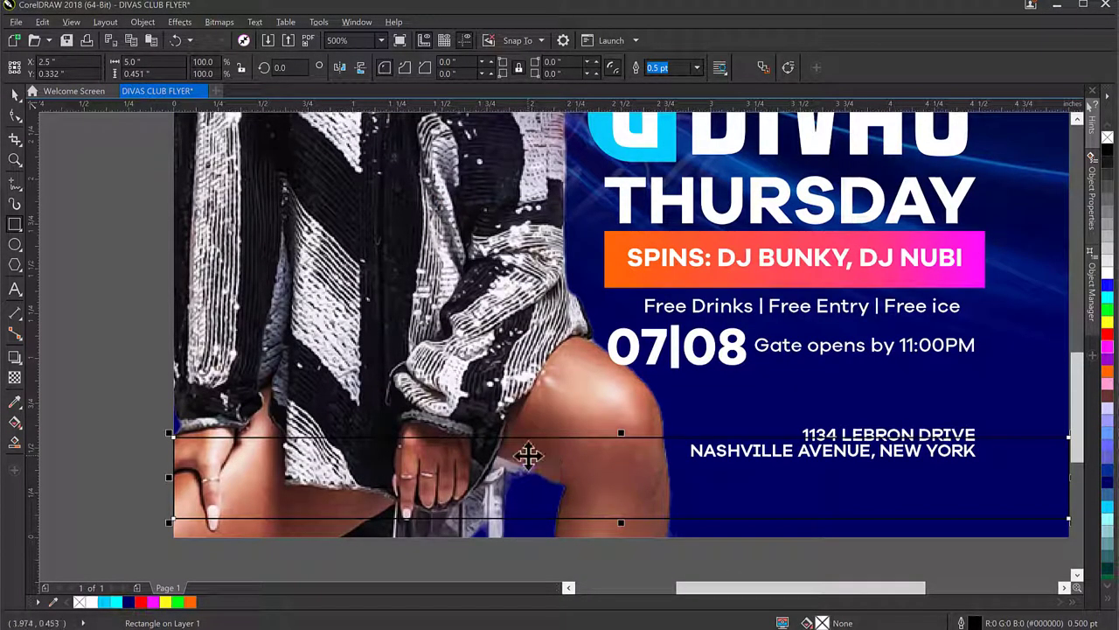
pyautogui.scroll(-2, 530, 459)
pyautogui.moveTo(568, 460); pyautogui.dragTo(570, 525)
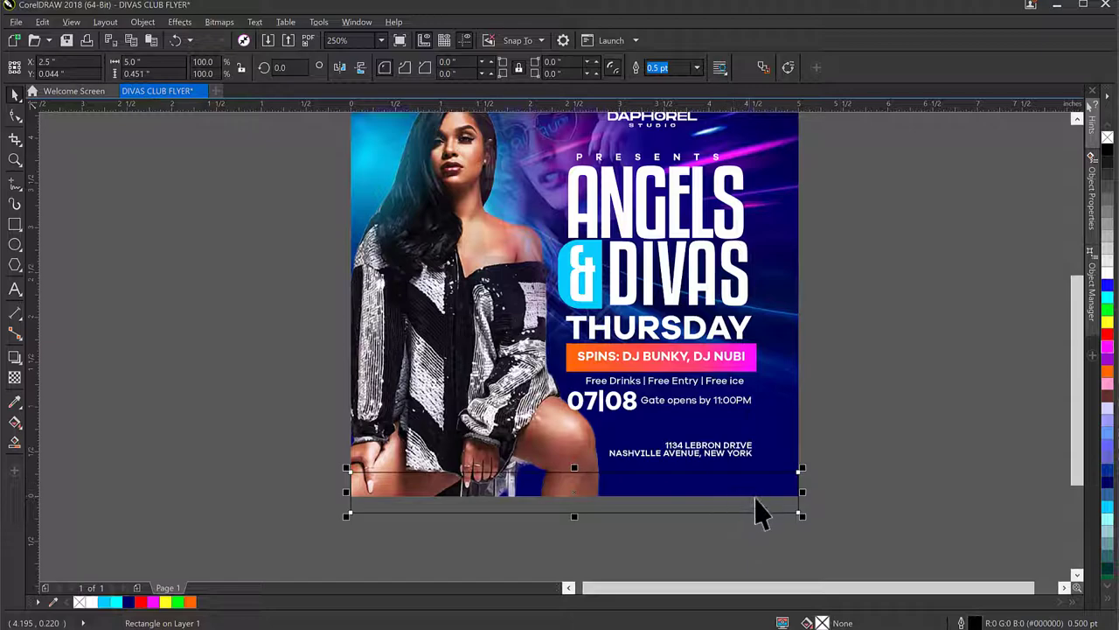
pyautogui.keyDown('shift'); pyautogui.click(778, 446); pyautogui.keyUp('shift')
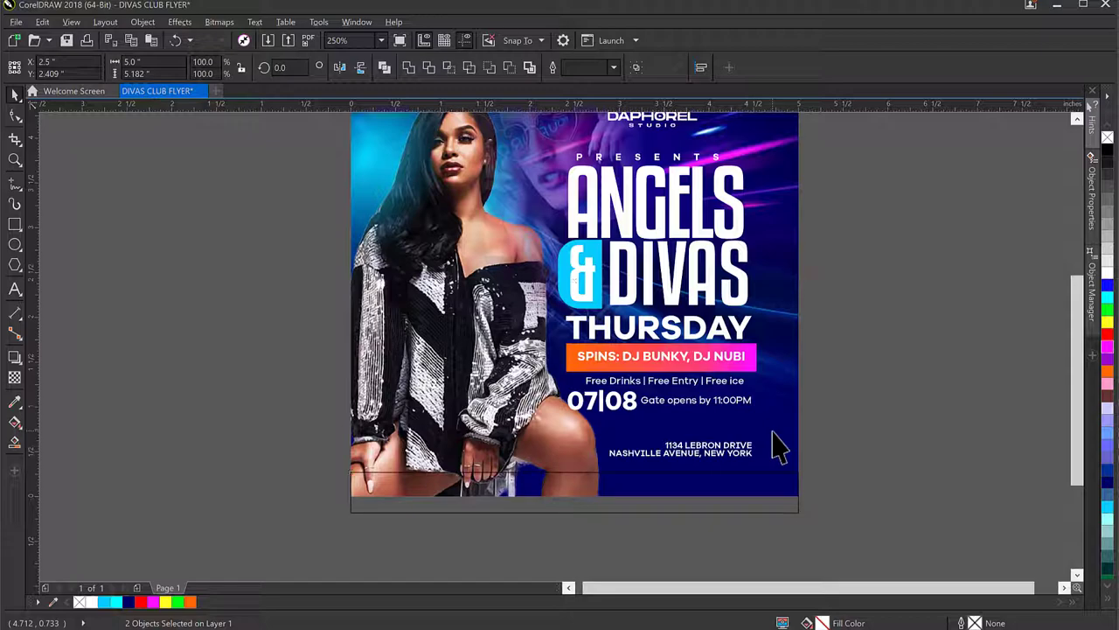
pyautogui.click(795, 479)
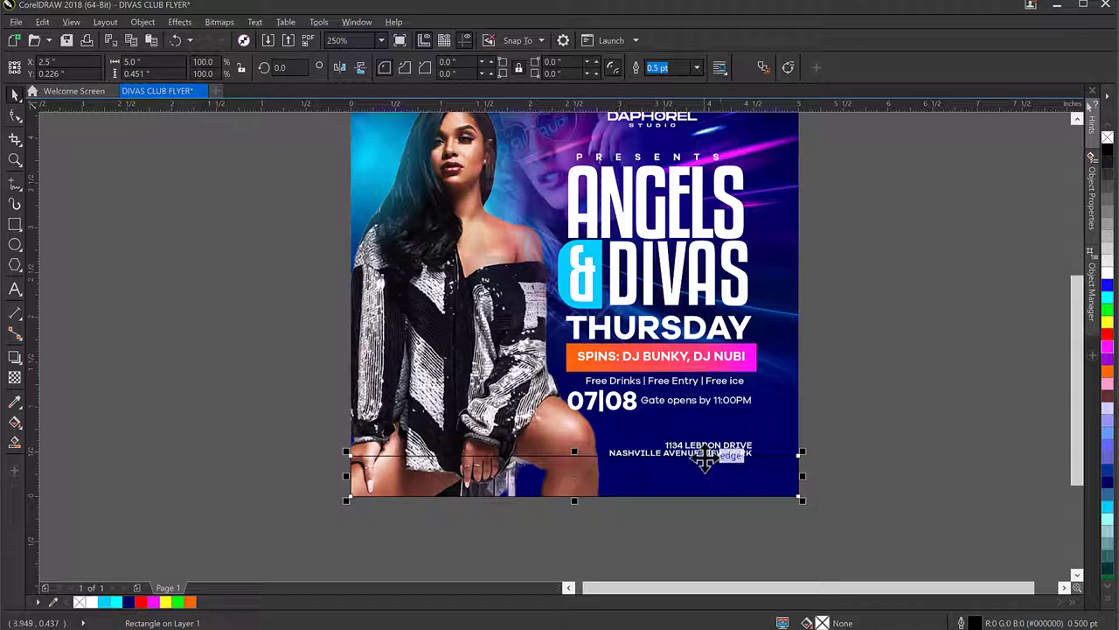
pyautogui.click(754, 487)
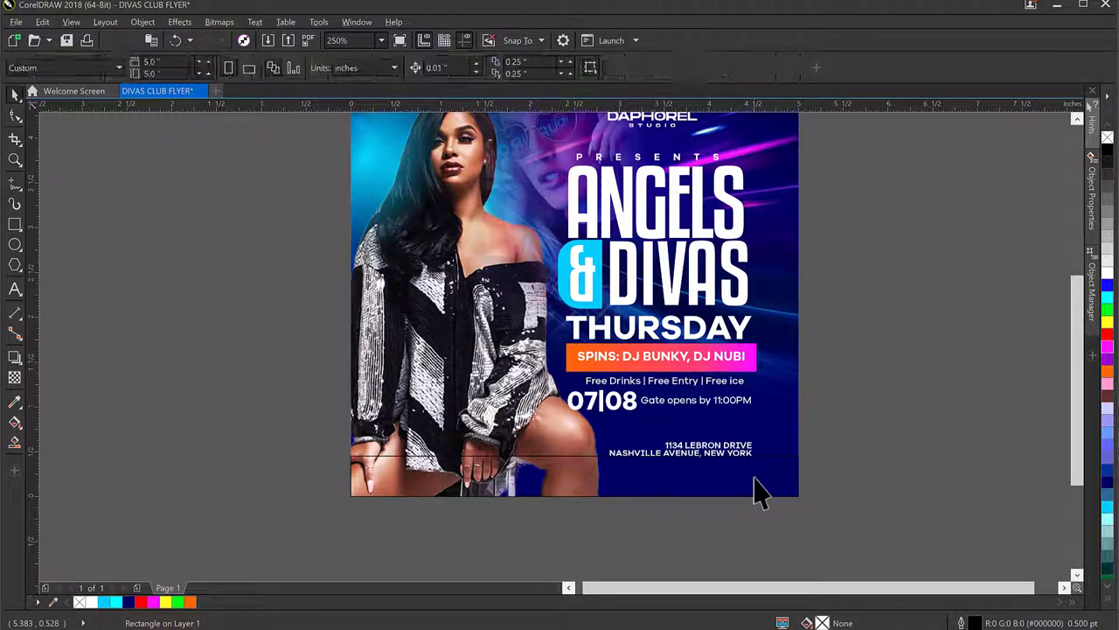
pyautogui.click(754, 487)
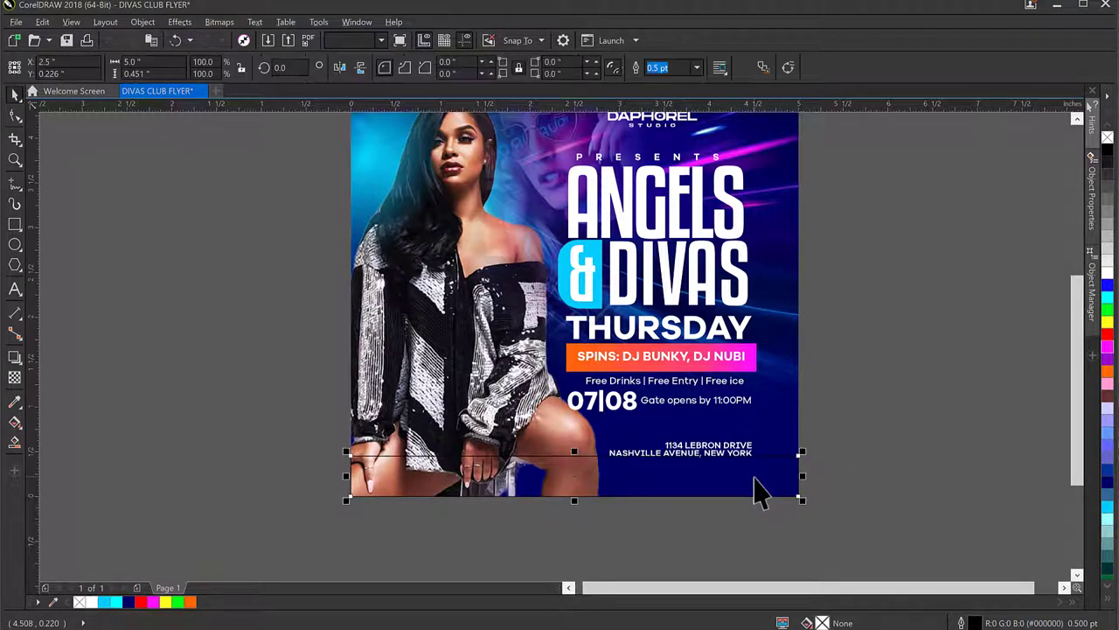
pyautogui.click(679, 475)
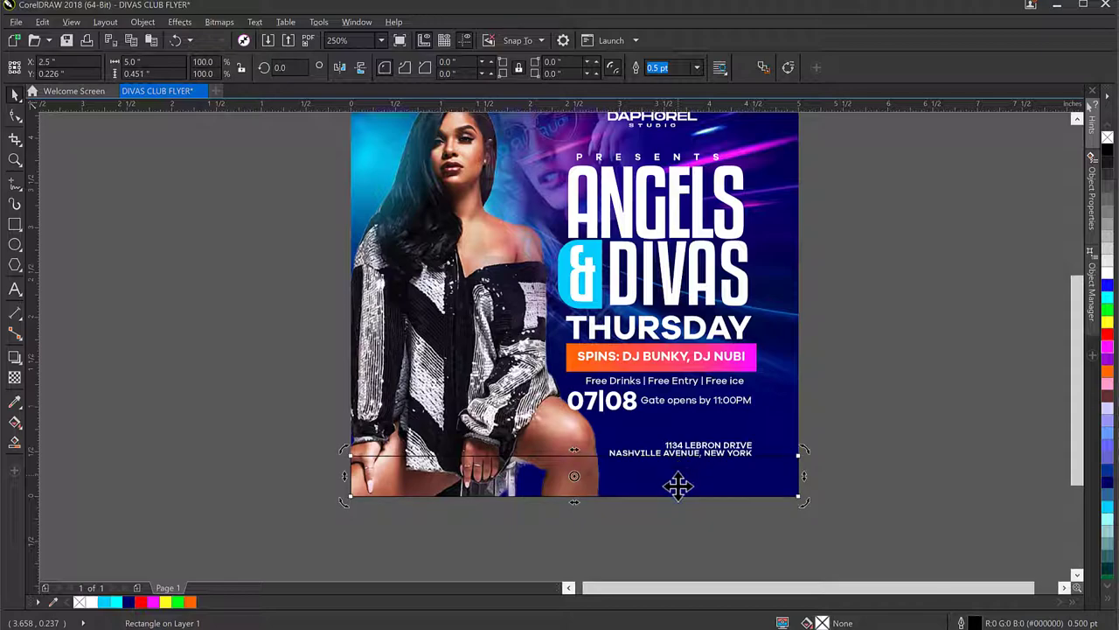
pyautogui.scroll(1, 598, 475)
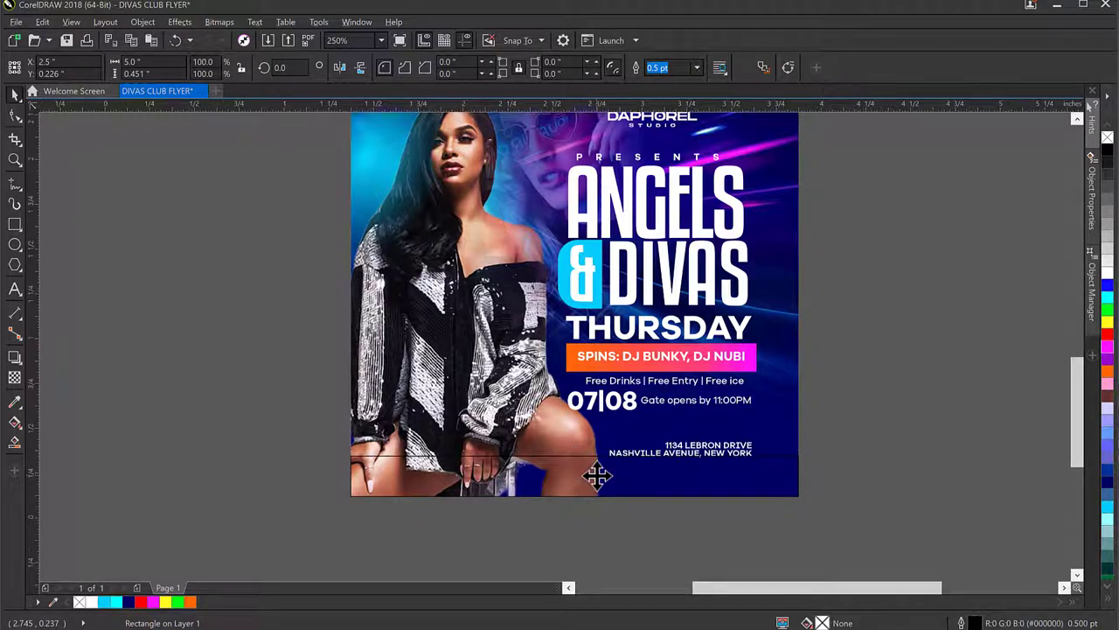
pyautogui.scroll(1, 597, 475)
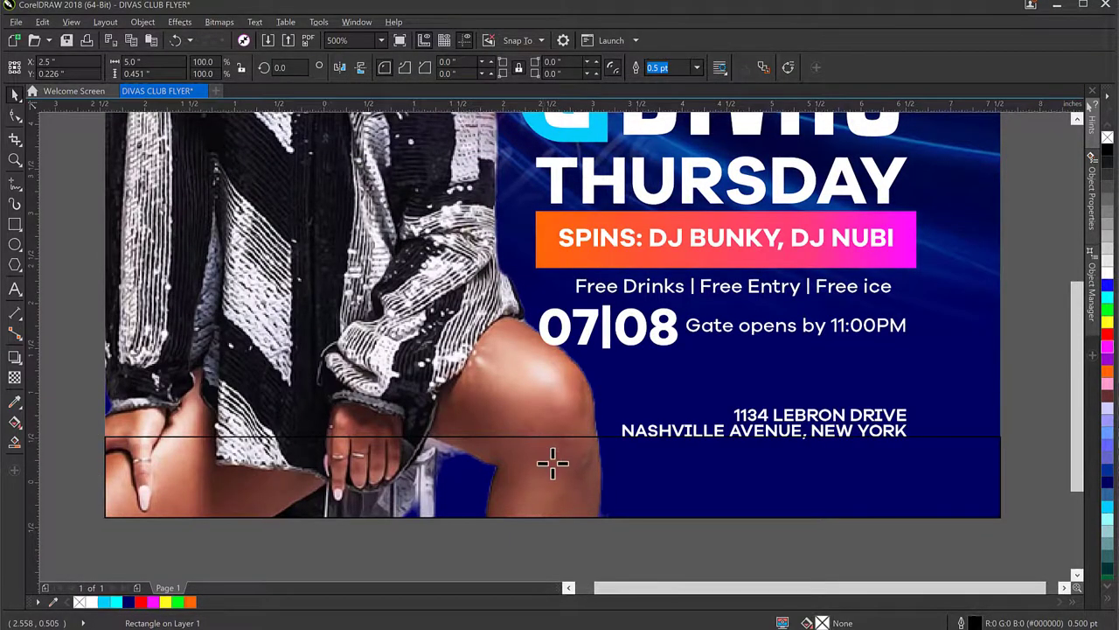
pyautogui.scroll(-1, 552, 464)
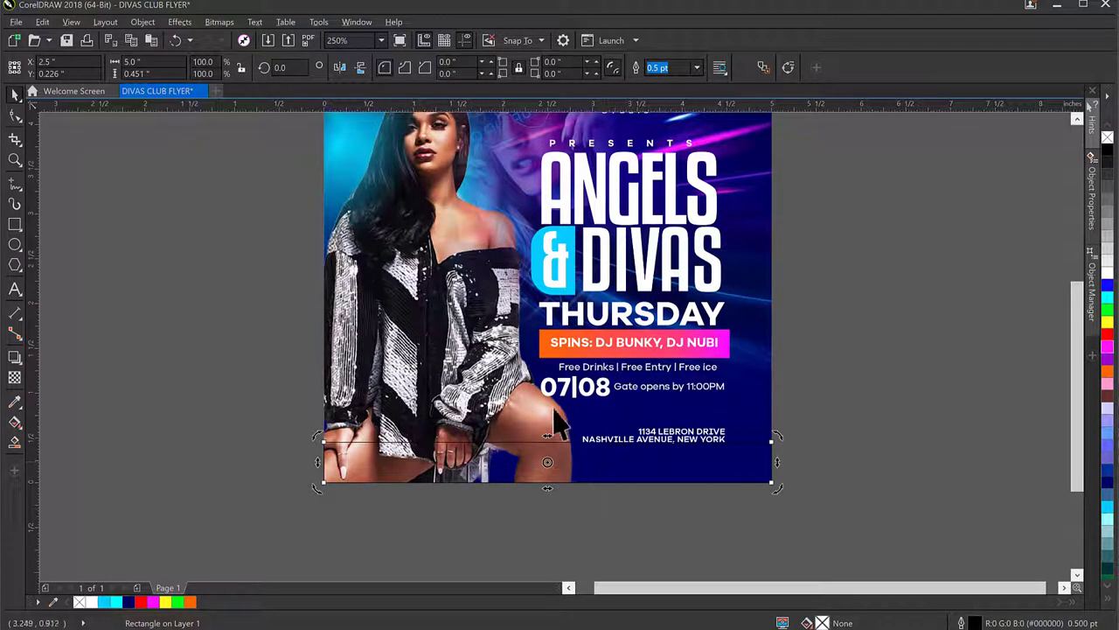
# - Fill the bottom strip with the flyer background's dark navy #000848 using the eyedropper
pyautogui.click(15, 401)
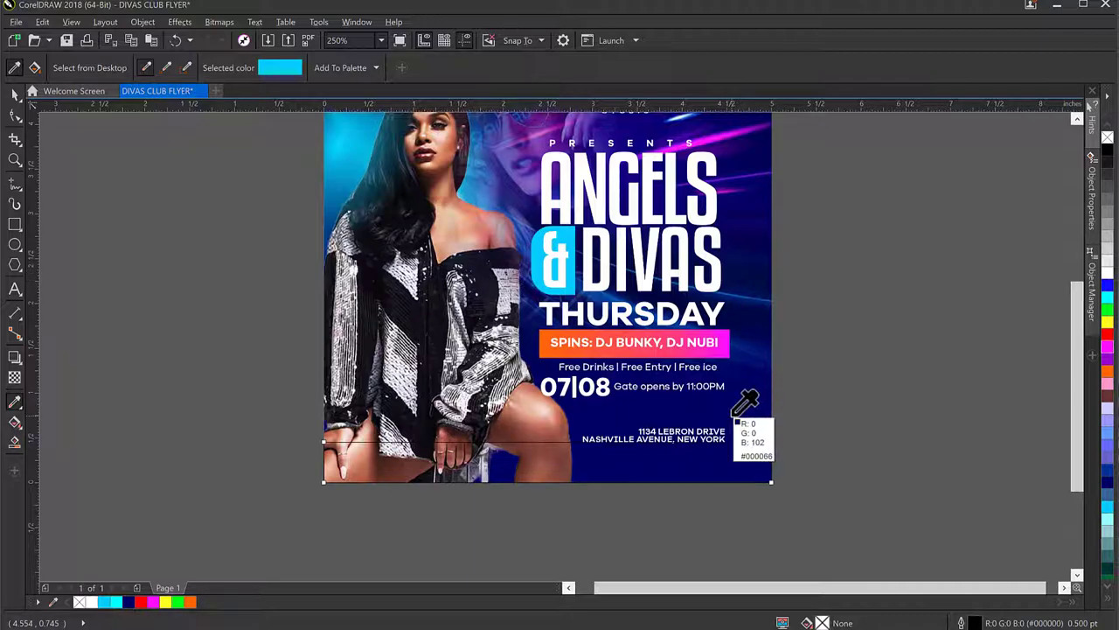
pyautogui.click(760, 286)
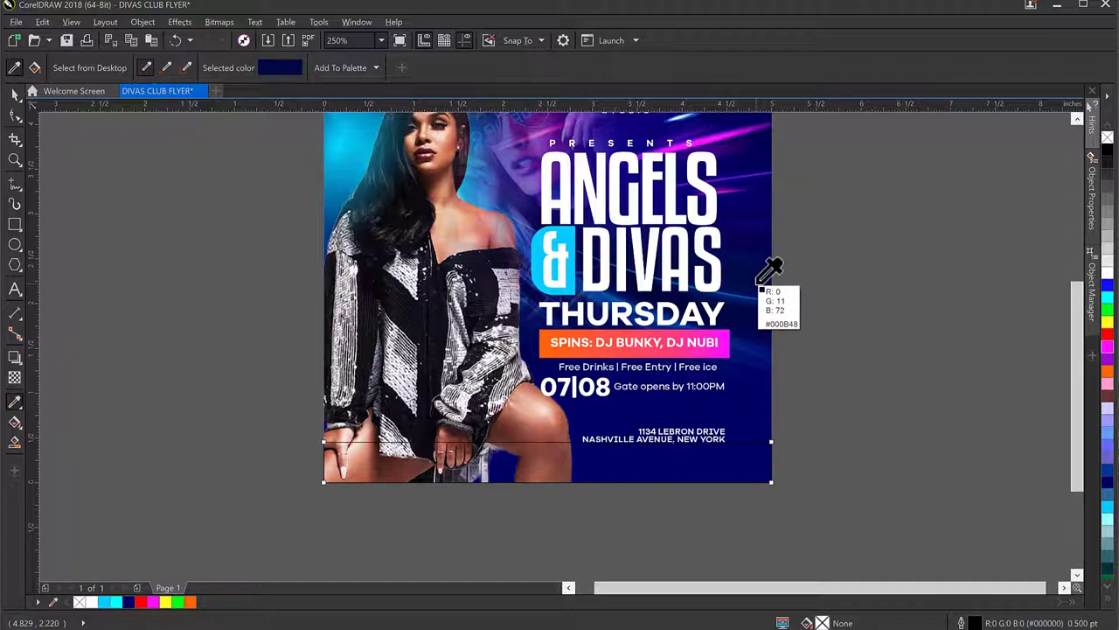
pyautogui.click(684, 475)
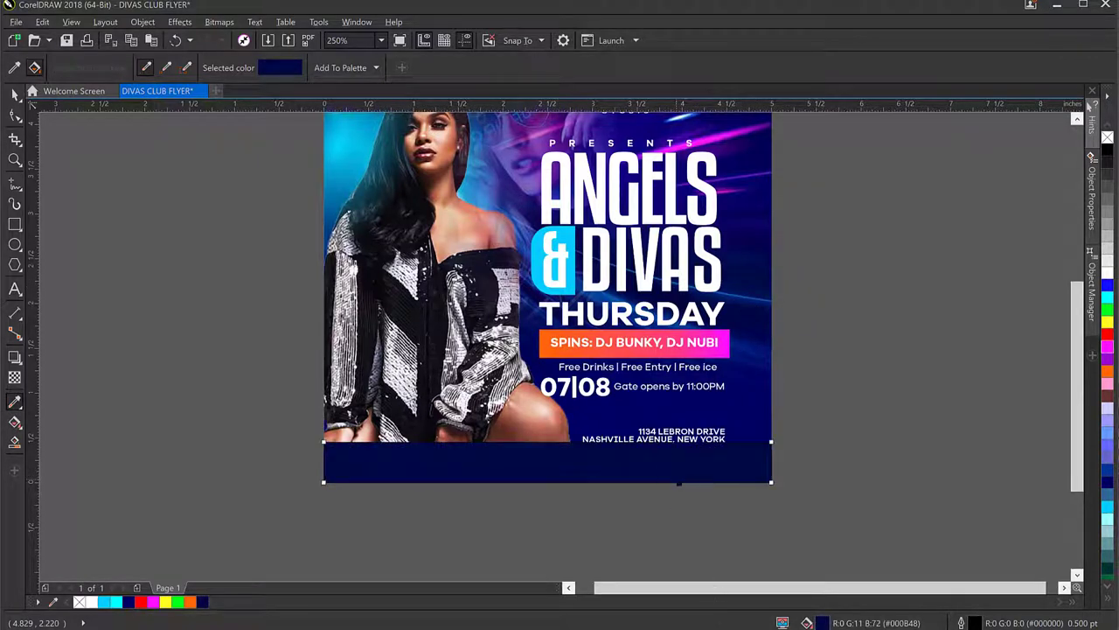
pyautogui.press('space')
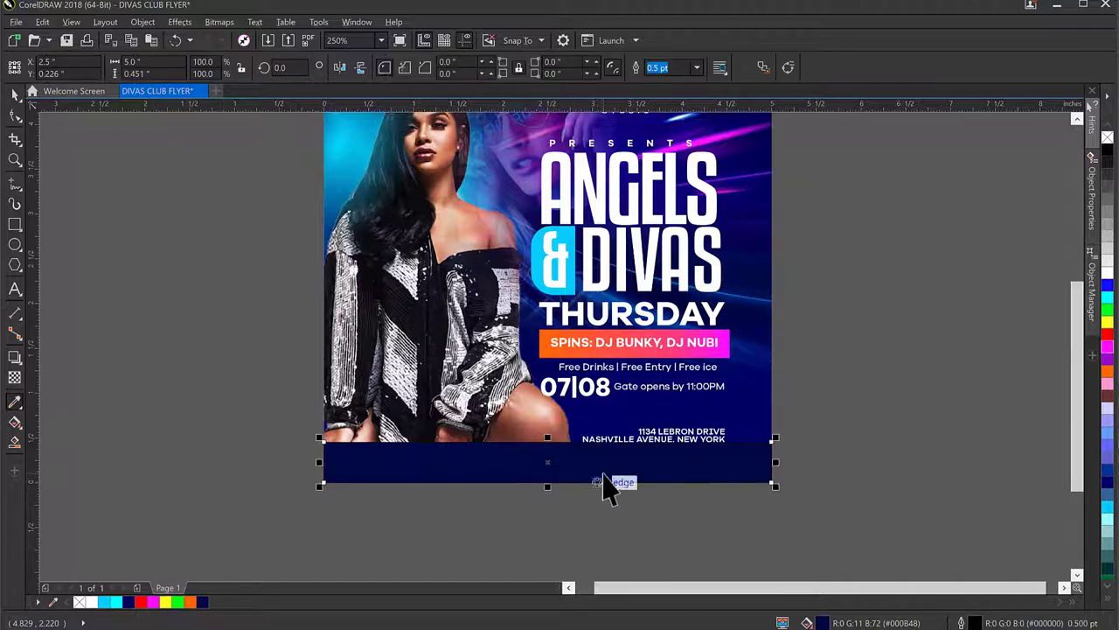
# - Remove the navy bottom strip's outline with the No Color swatch
pyautogui.click(603, 469)
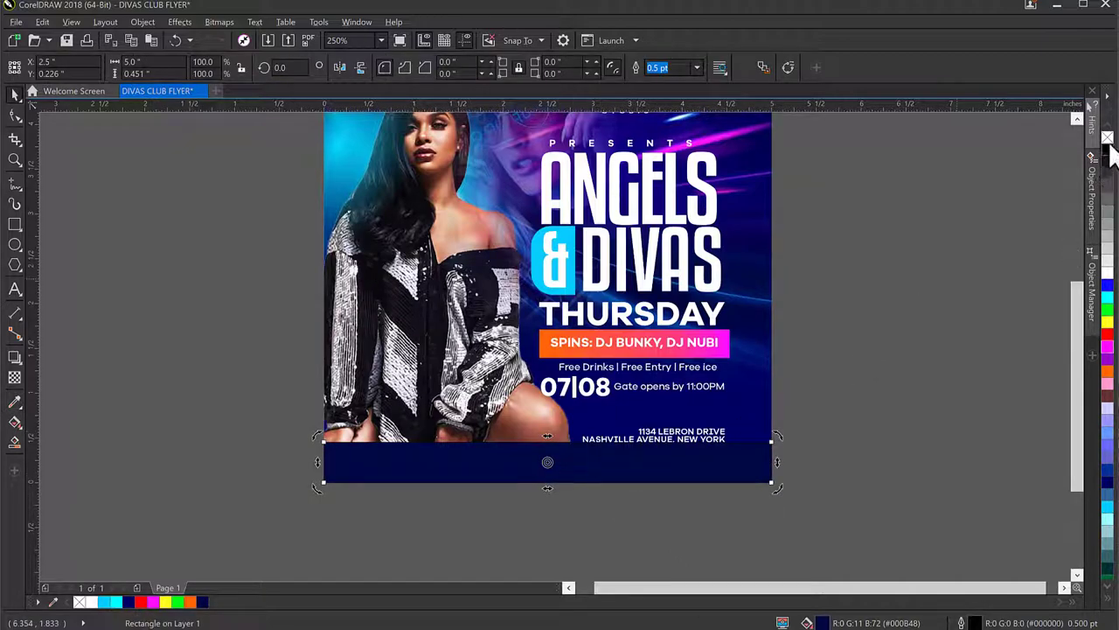
pyautogui.rightClick(1108, 138)
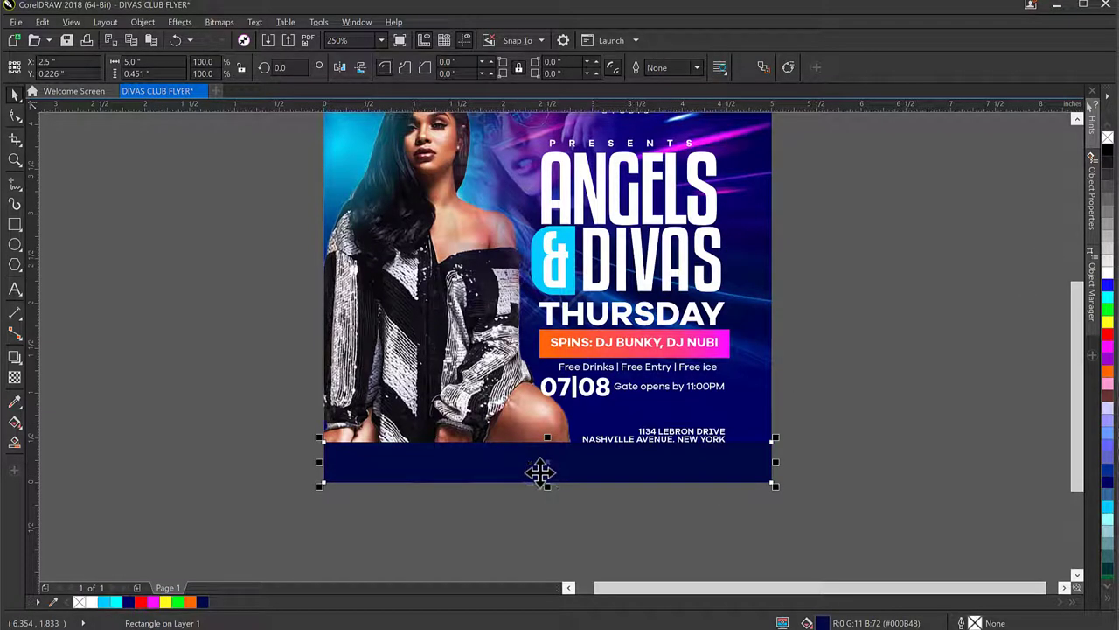
pyautogui.scroll(2, 545, 458)
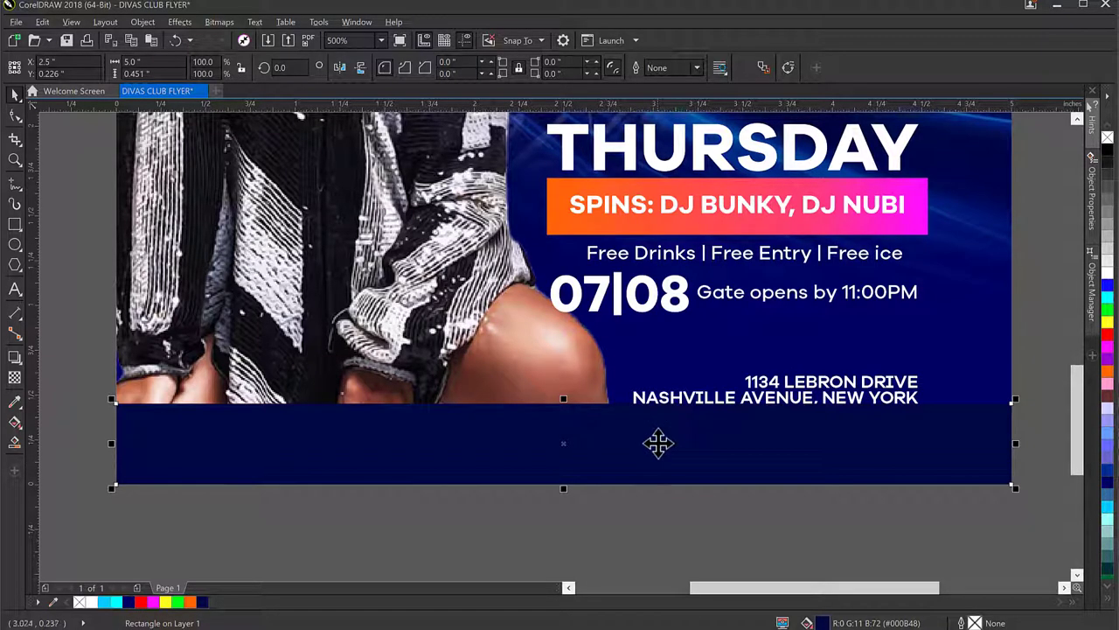
# - Add an upward fountain transparency to the navy bottom strip so it fades into the photo
pyautogui.click(14, 380)
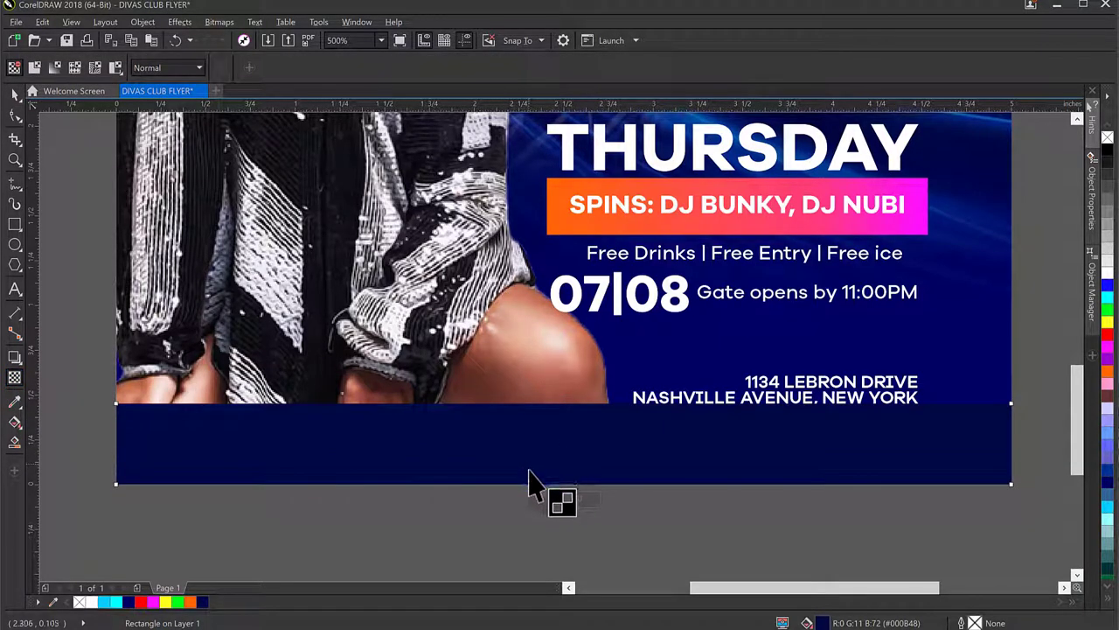
pyautogui.moveTo(528, 468); pyautogui.dragTo(529, 384)
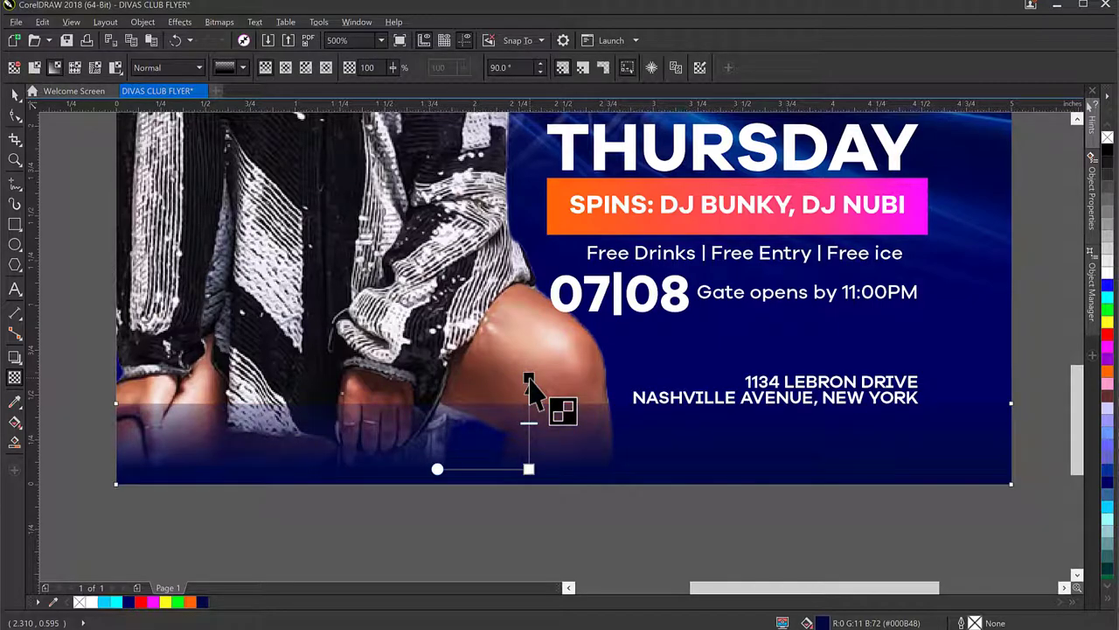
pyautogui.hotkey('ctrl', 'z')
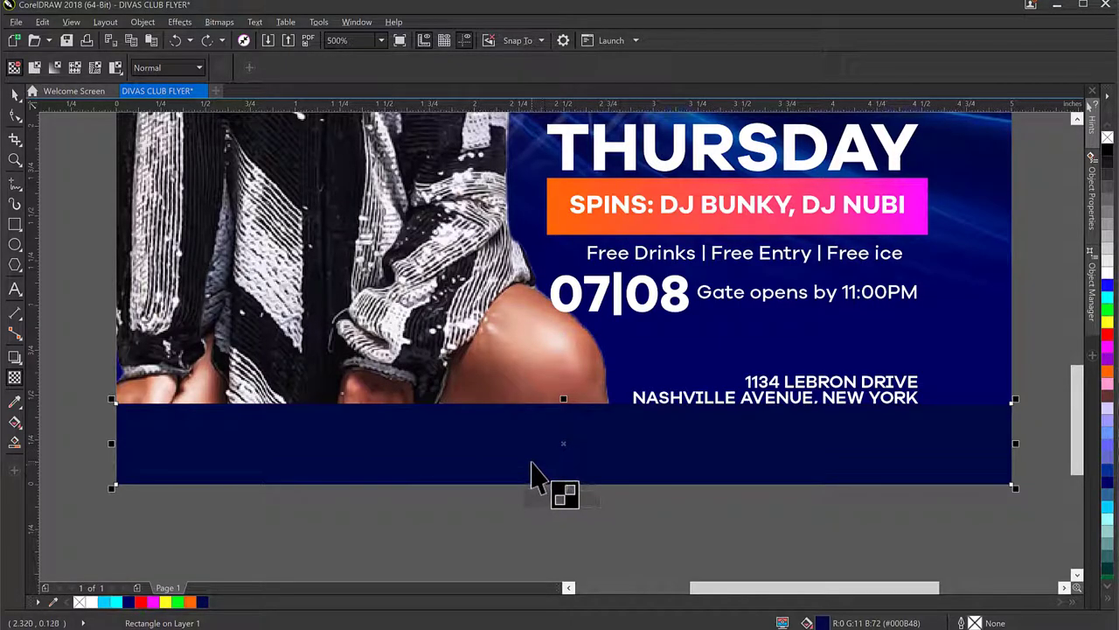
pyautogui.moveTo(531, 461); pyautogui.dragTo(531, 419)
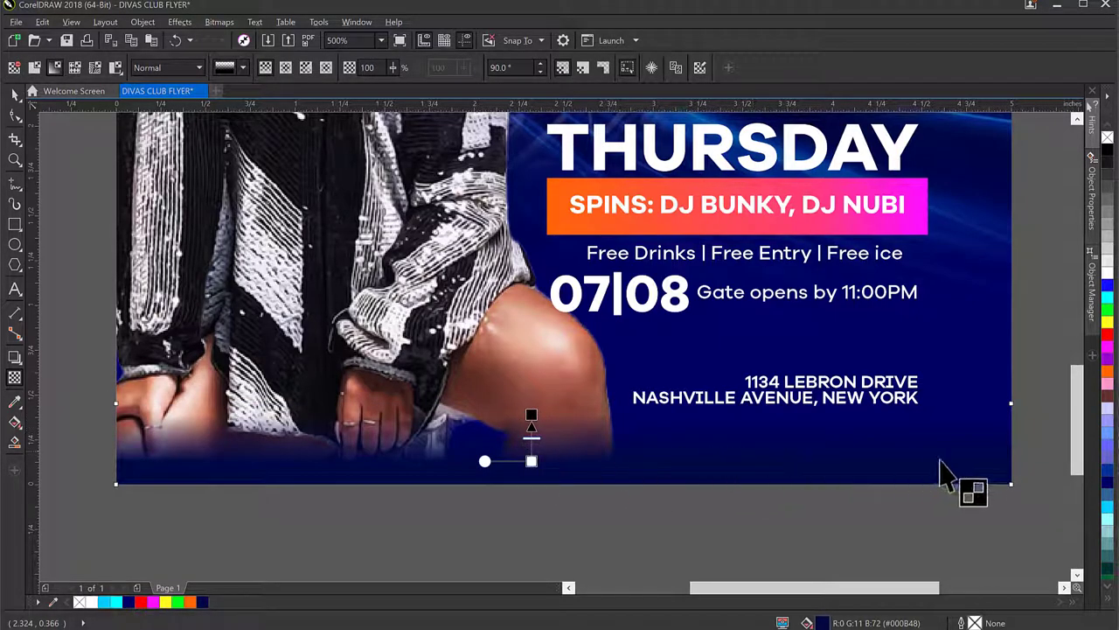
pyautogui.press('space')
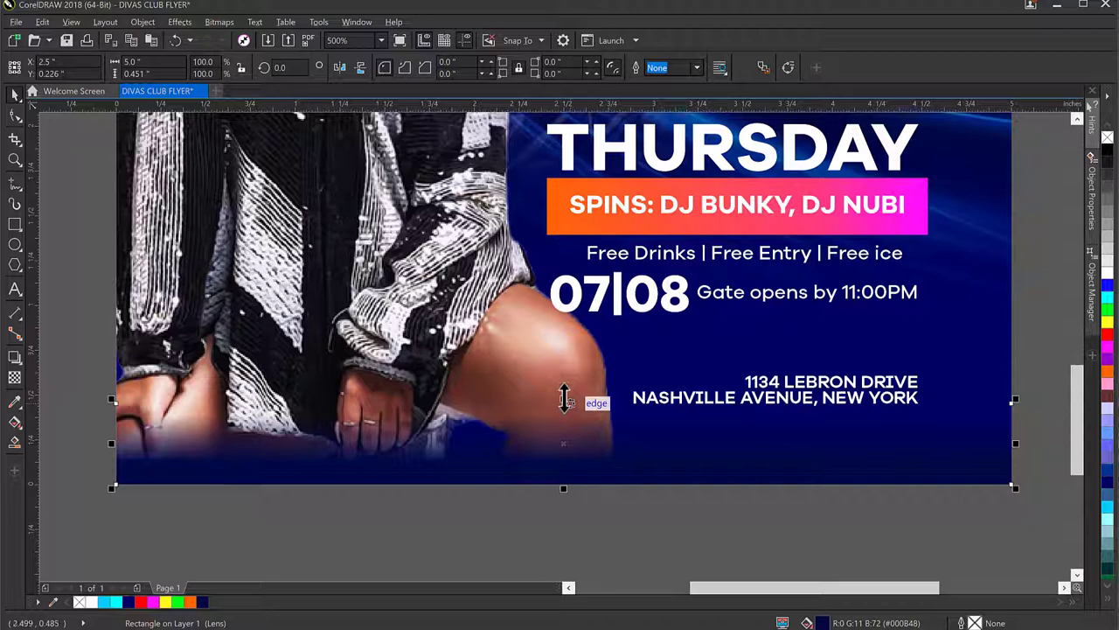
# - Stretch the navy fade strip upward to about 372% (1.68" tall), then fit the page in view
pyautogui.moveTo(565, 398); pyautogui.dragTo(572, 268)
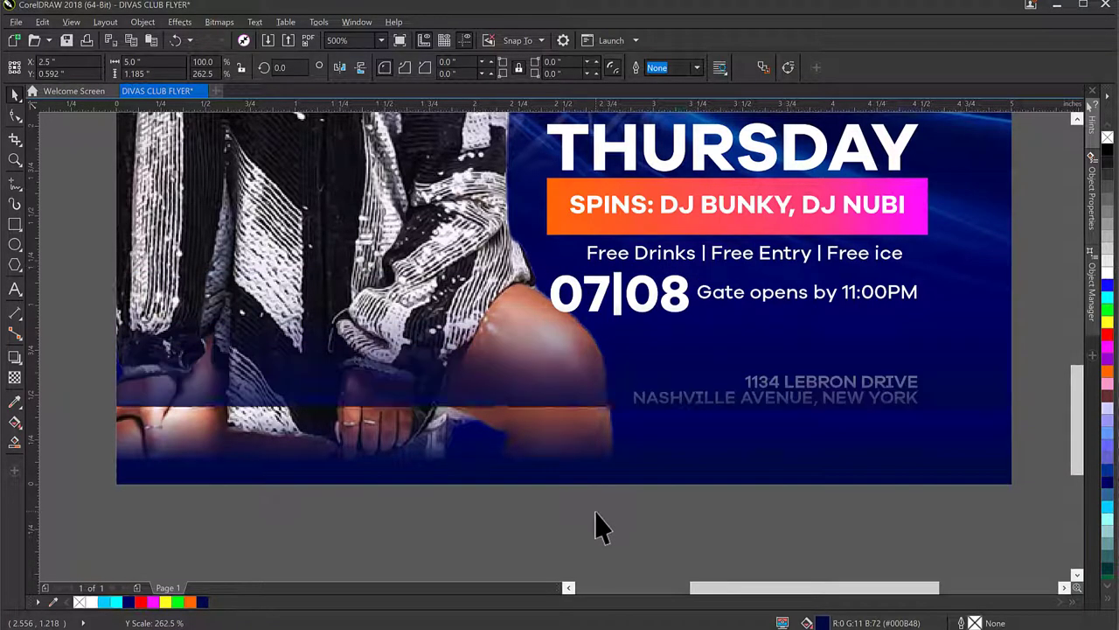
pyautogui.scroll(-2, 507, 382)
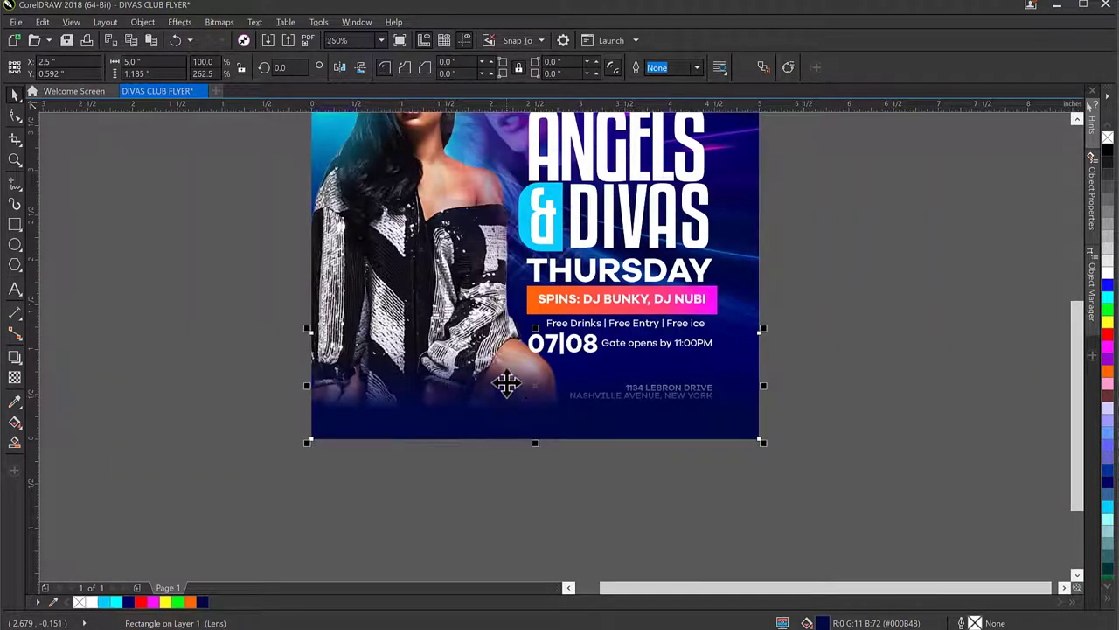
pyautogui.moveTo(535, 329); pyautogui.dragTo(529, 286)
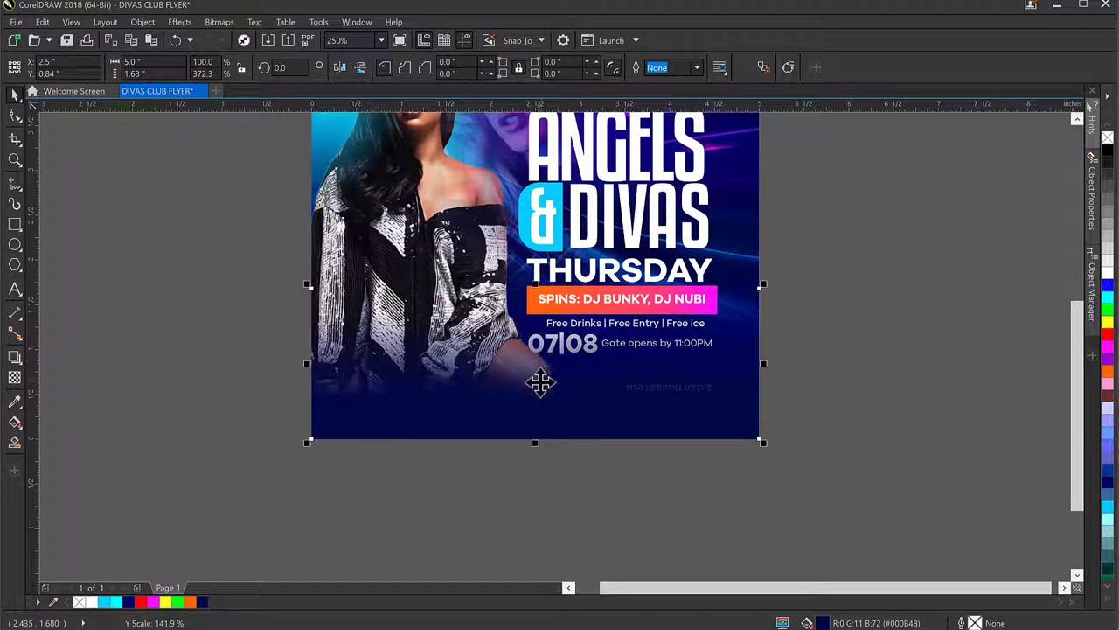
pyautogui.scroll(-1, 540, 385)
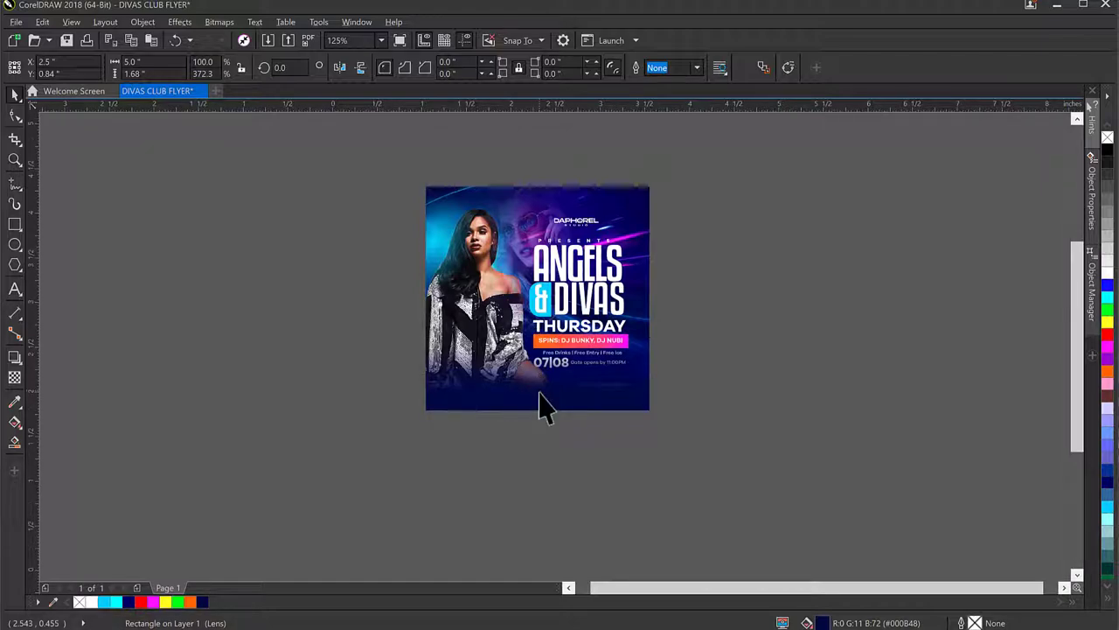
pyautogui.hotkey('shift', 'F4')
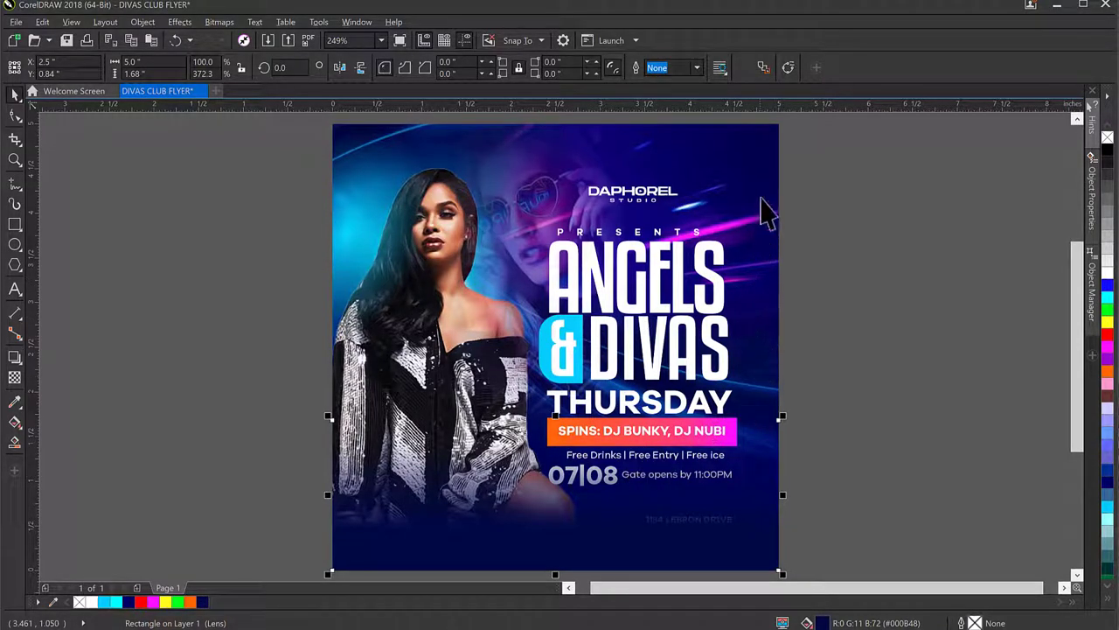
# - Select the flyer's text objects together, then check the dark fade strip and the clipped background frame
pyautogui.moveTo(826, 151); pyautogui.dragTo(472, 577)
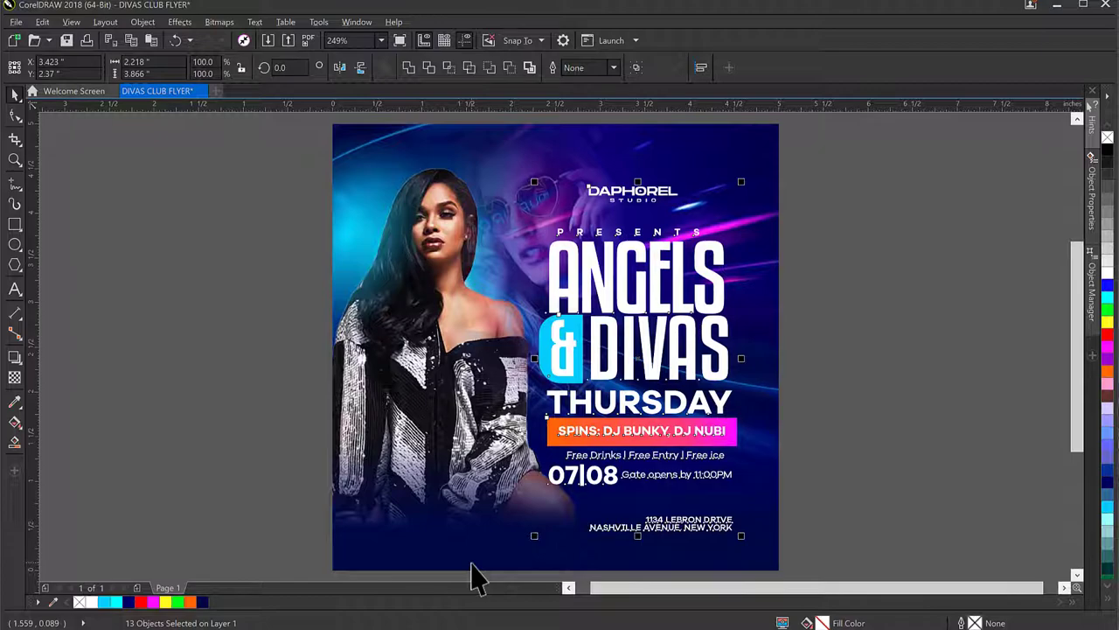
pyautogui.click(960, 405)
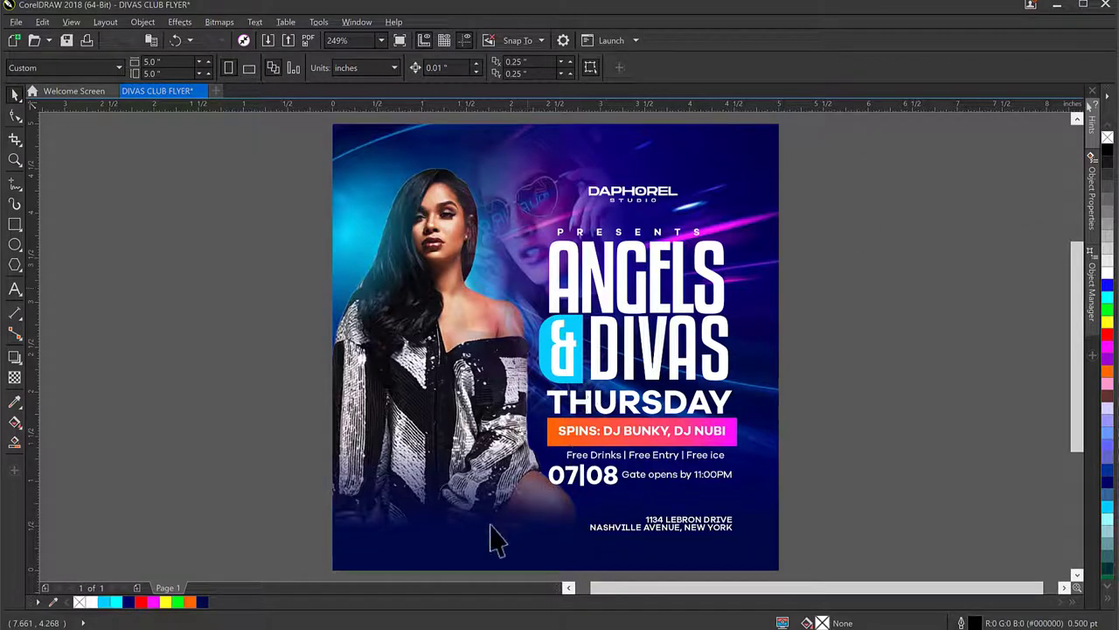
pyautogui.click(469, 554)
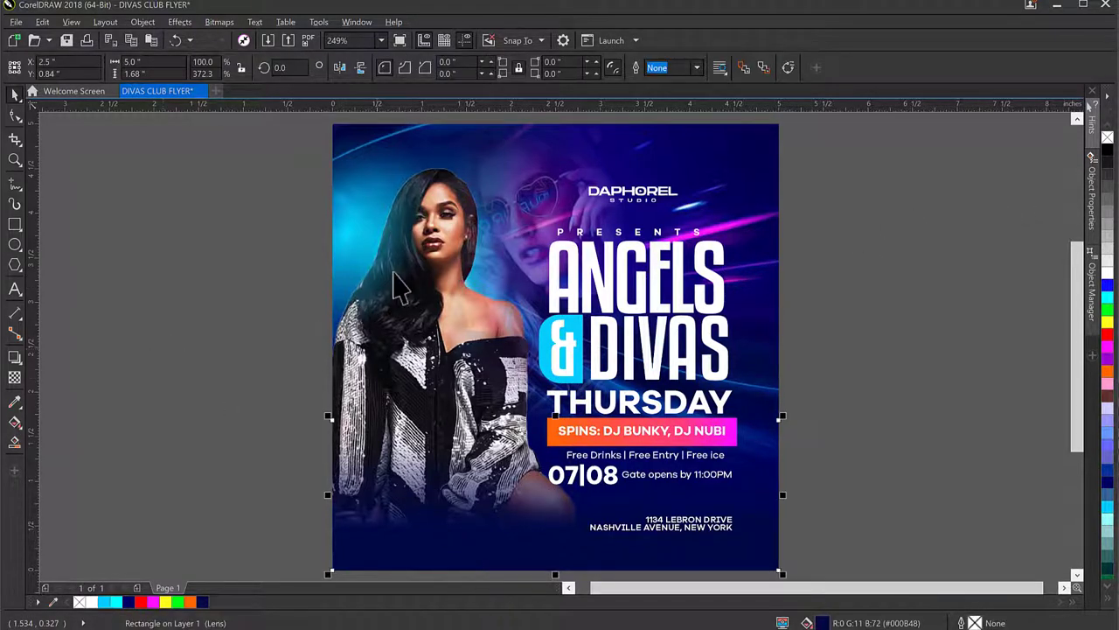
pyautogui.click(480, 320)
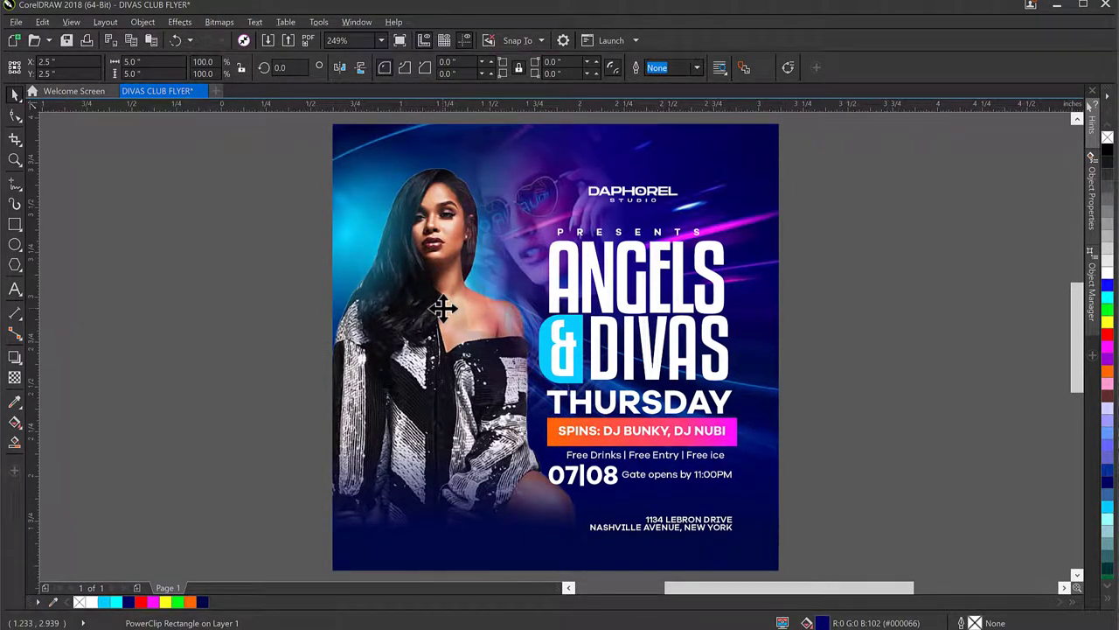
pyautogui.scroll(3, 441, 308)
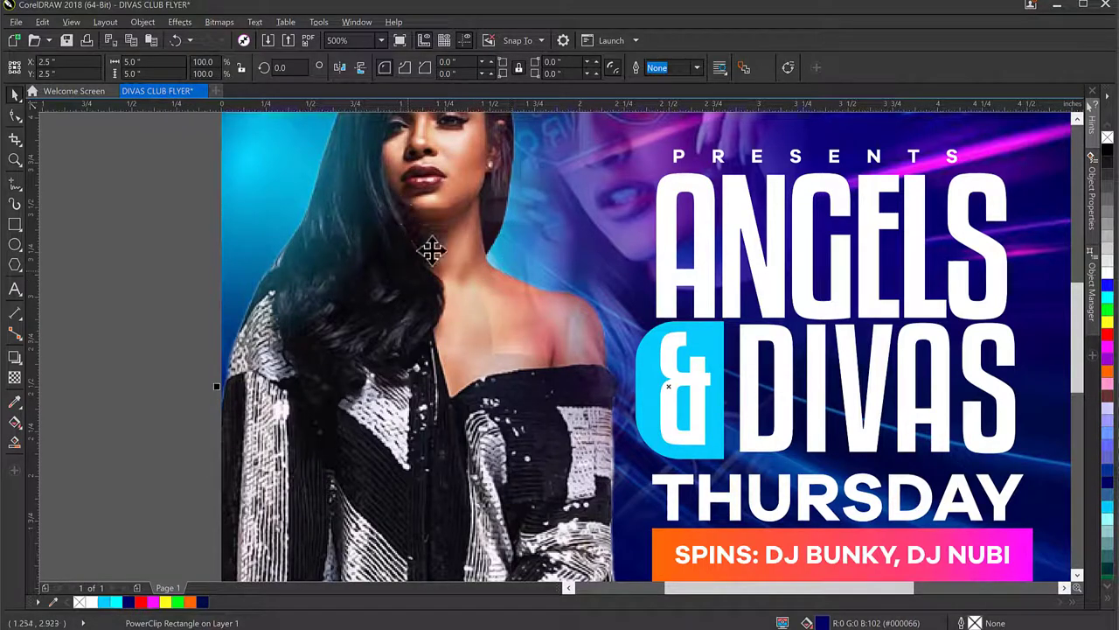
pyautogui.scroll(-3, 427, 328)
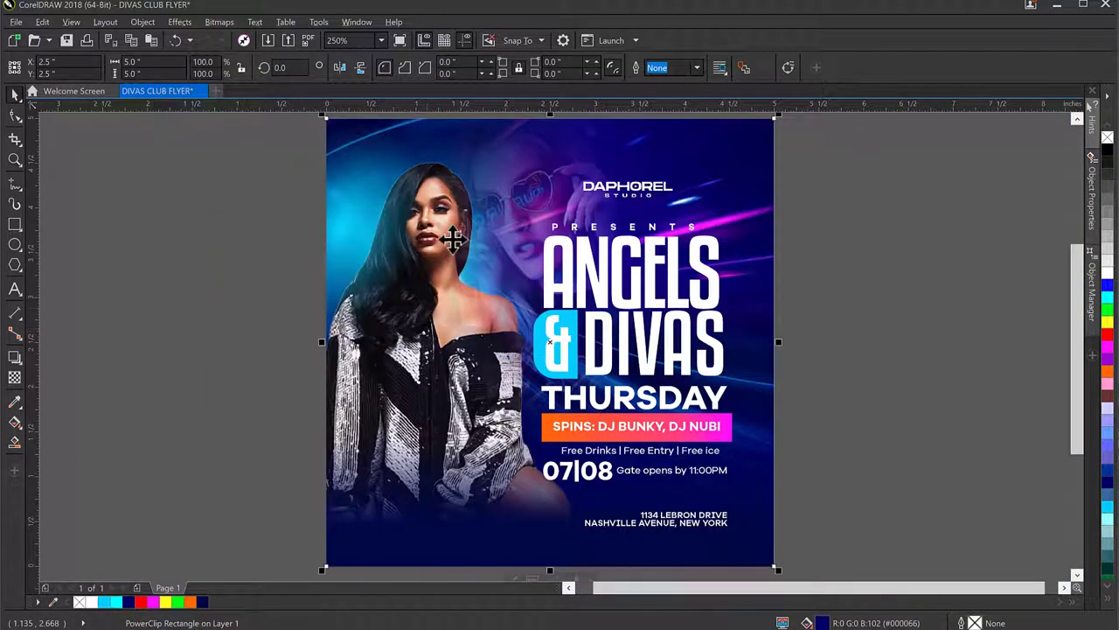
pyautogui.doubleClick(411, 221)
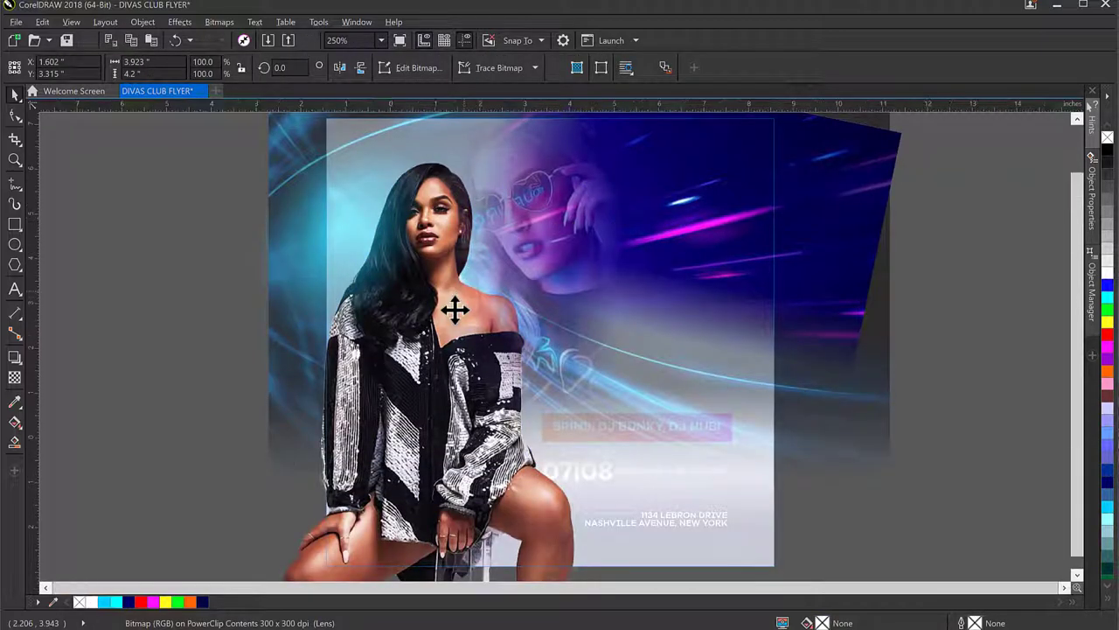
pyautogui.scroll(-2, 457, 307)
pyautogui.moveTo(482, 260); pyautogui.dragTo(507, 257)
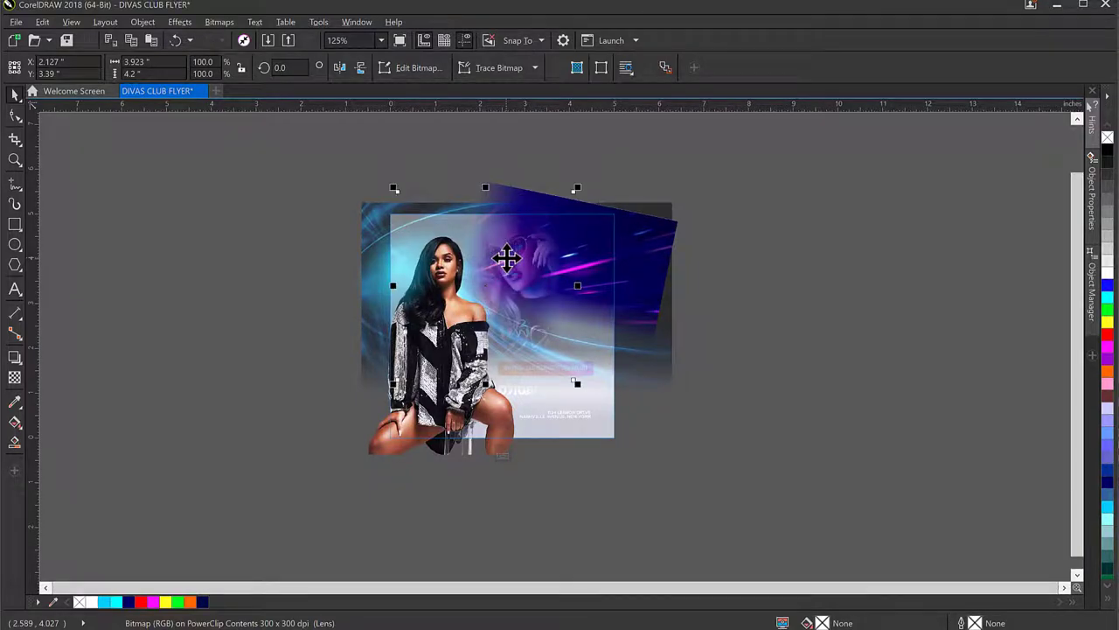
pyautogui.hotkey('ctrl', 'z')
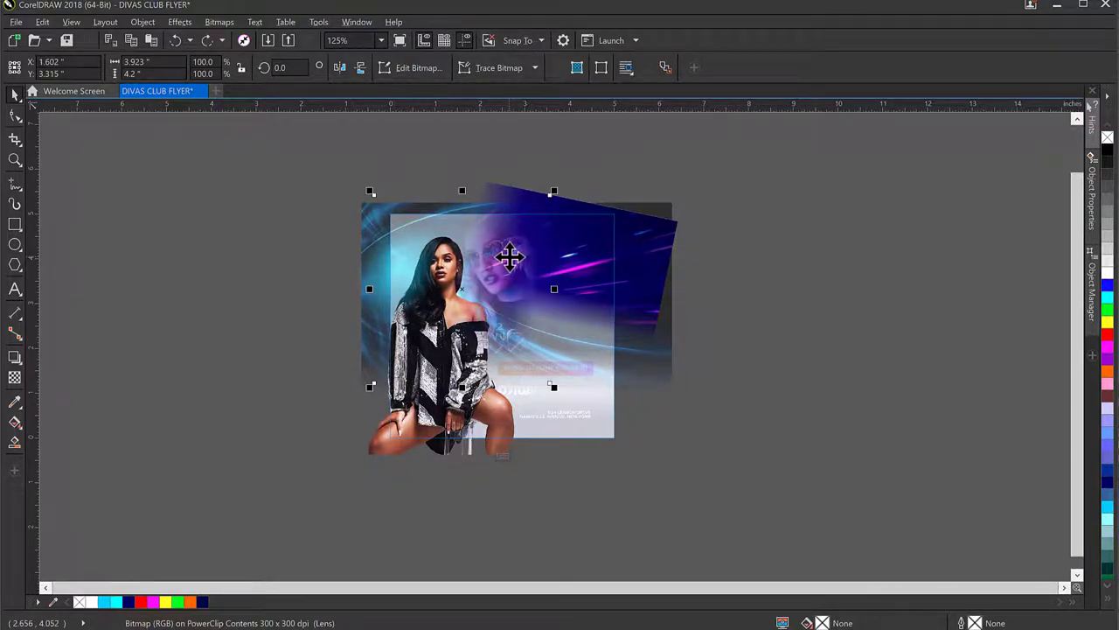
pyautogui.scroll(2, 510, 256)
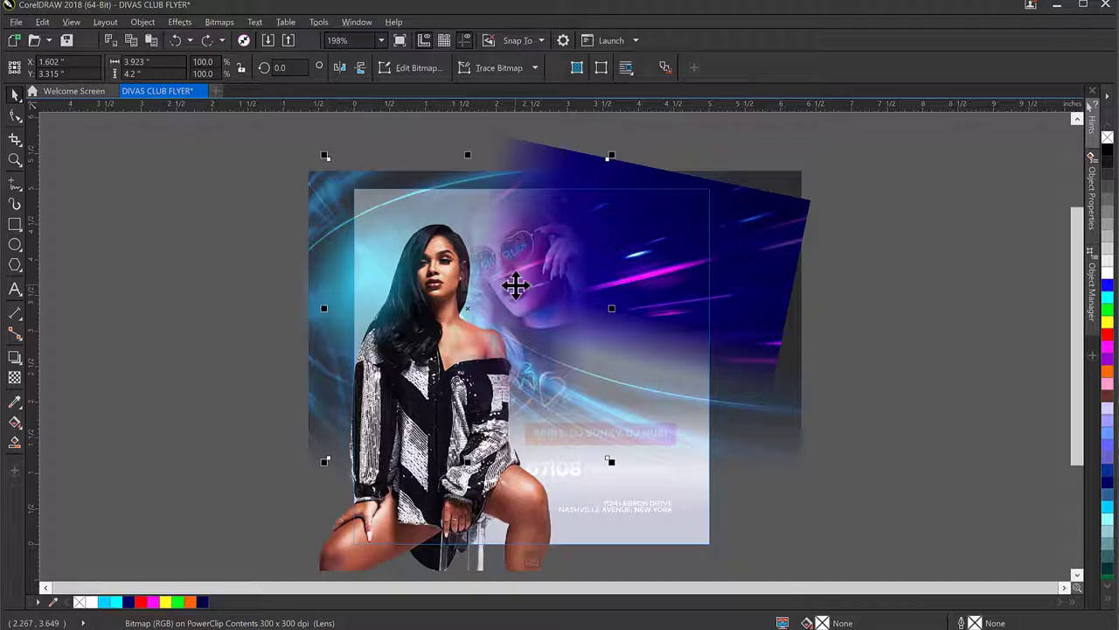
pyautogui.hotkey('ctrl', 'z')
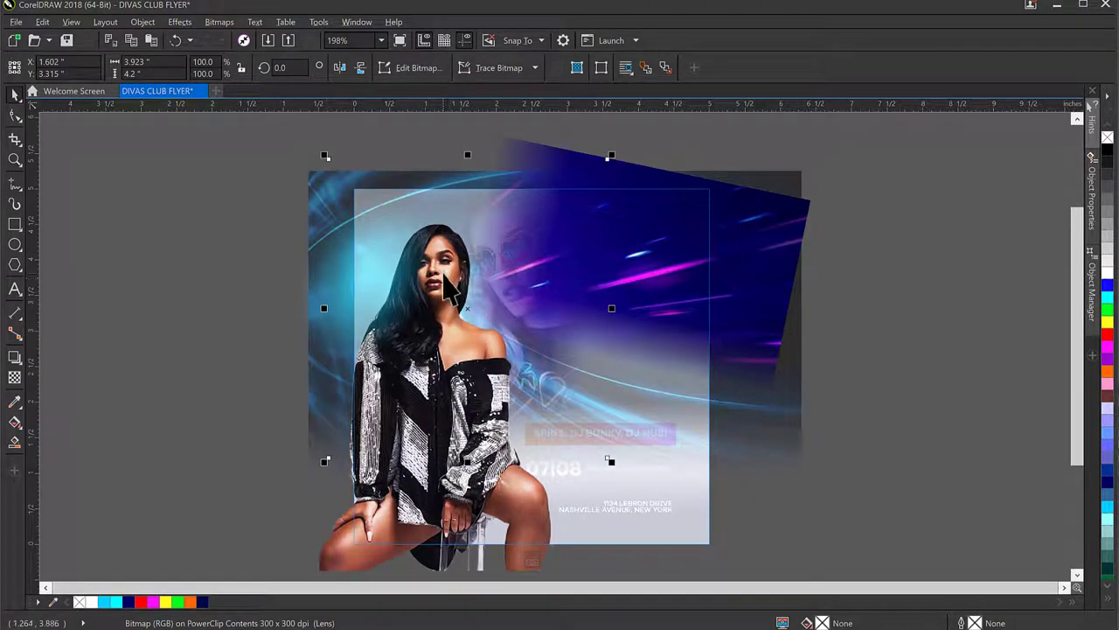
pyautogui.click(362, 257)
pyautogui.click(435, 220)
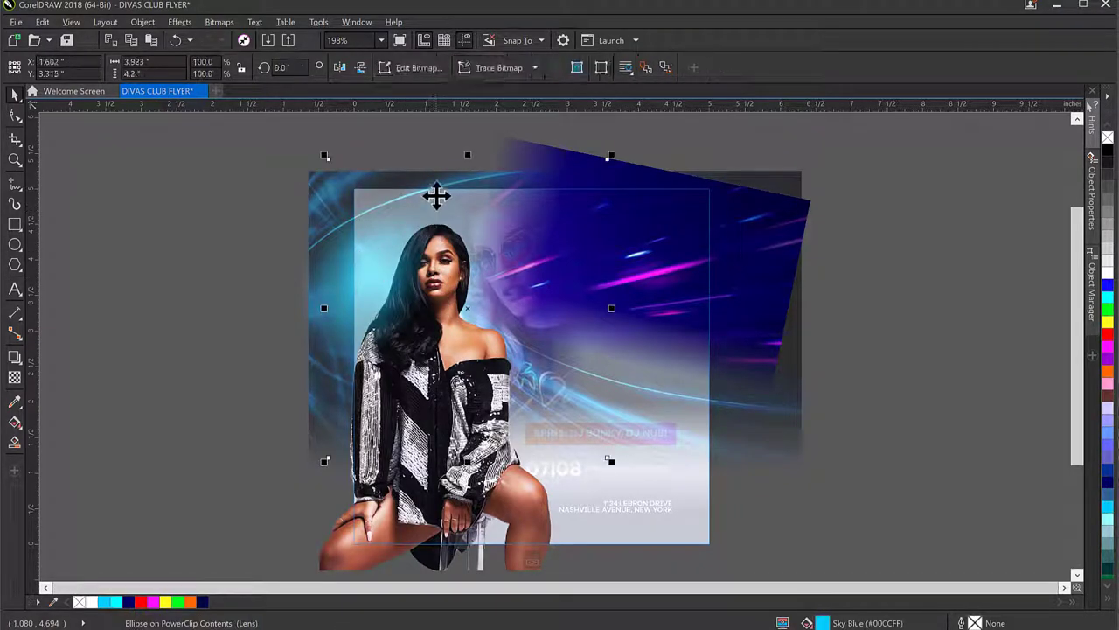
pyautogui.moveTo(471, 309); pyautogui.dragTo(548, 307)
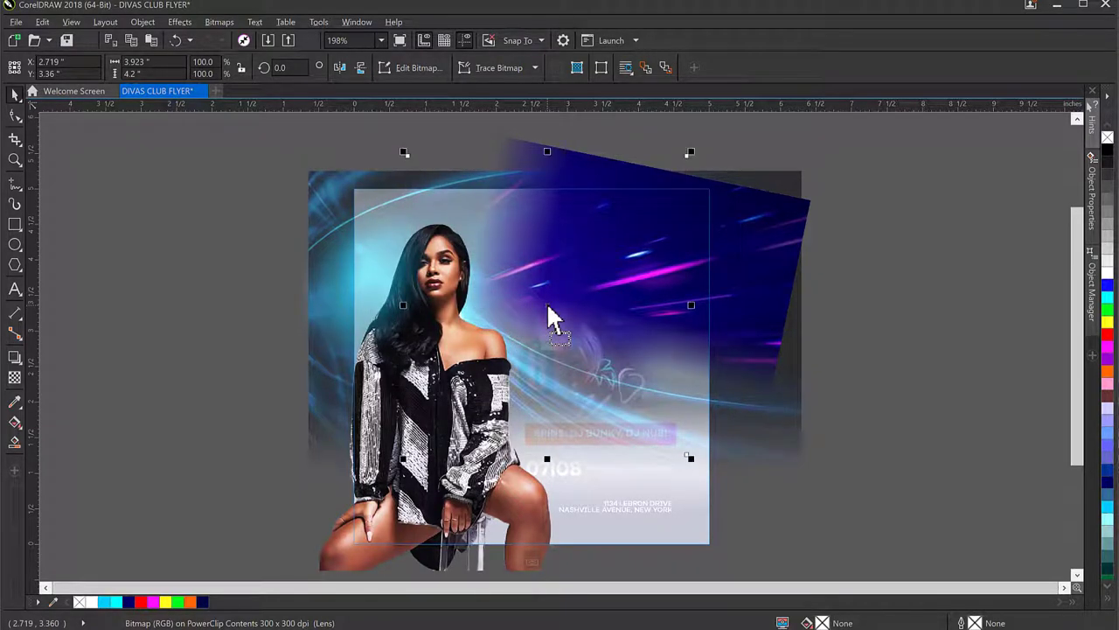
pyautogui.hotkey('ctrl', 'z')
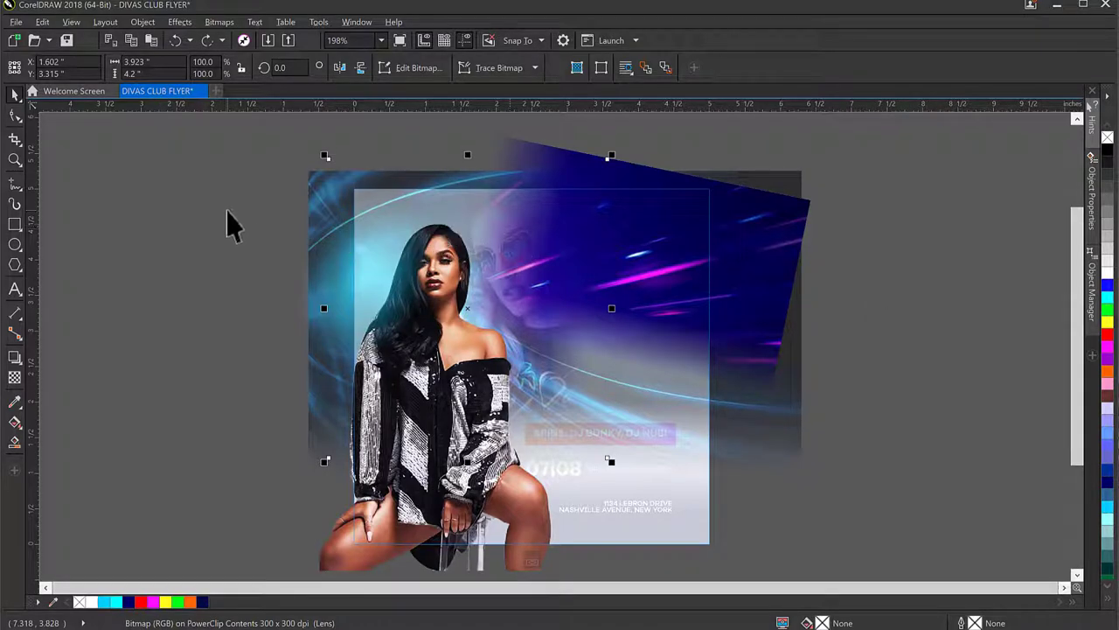
pyautogui.press('Delete')
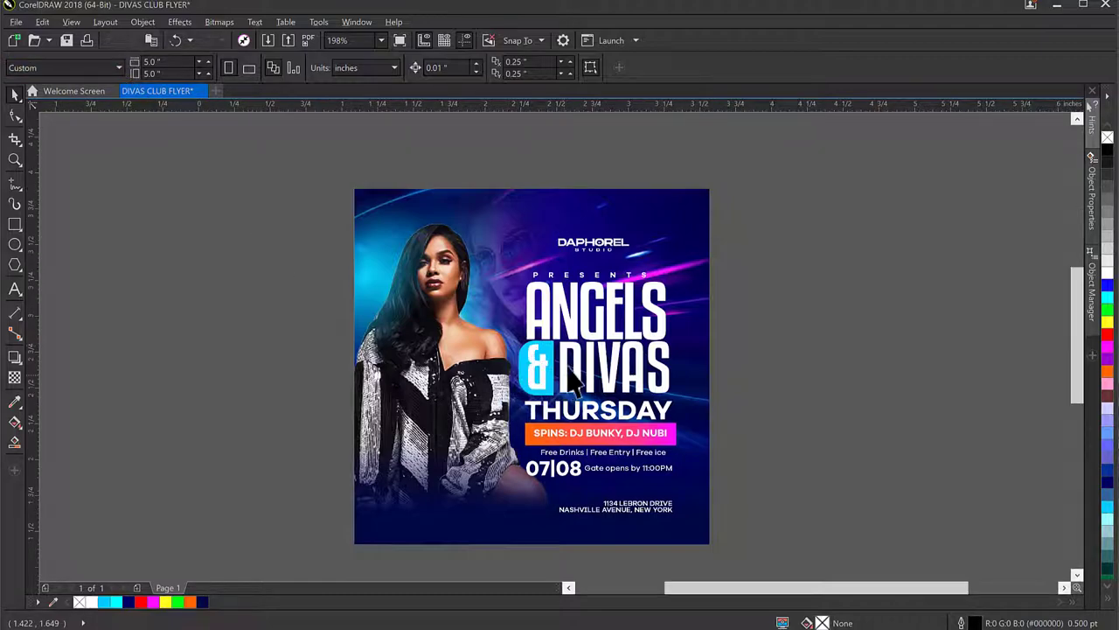
# - Draw a small circle left of the flyer and fill it with the ampersand box's cyan
pyautogui.scroll(1, 567, 372)
pyautogui.scroll(1, 566, 371)
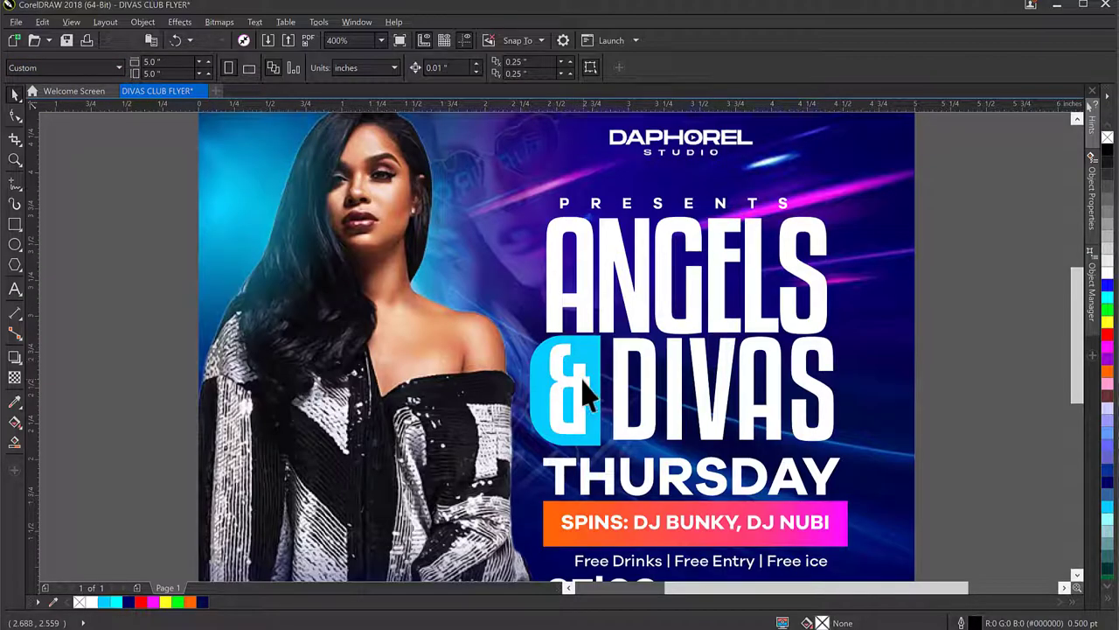
pyautogui.click(15, 244)
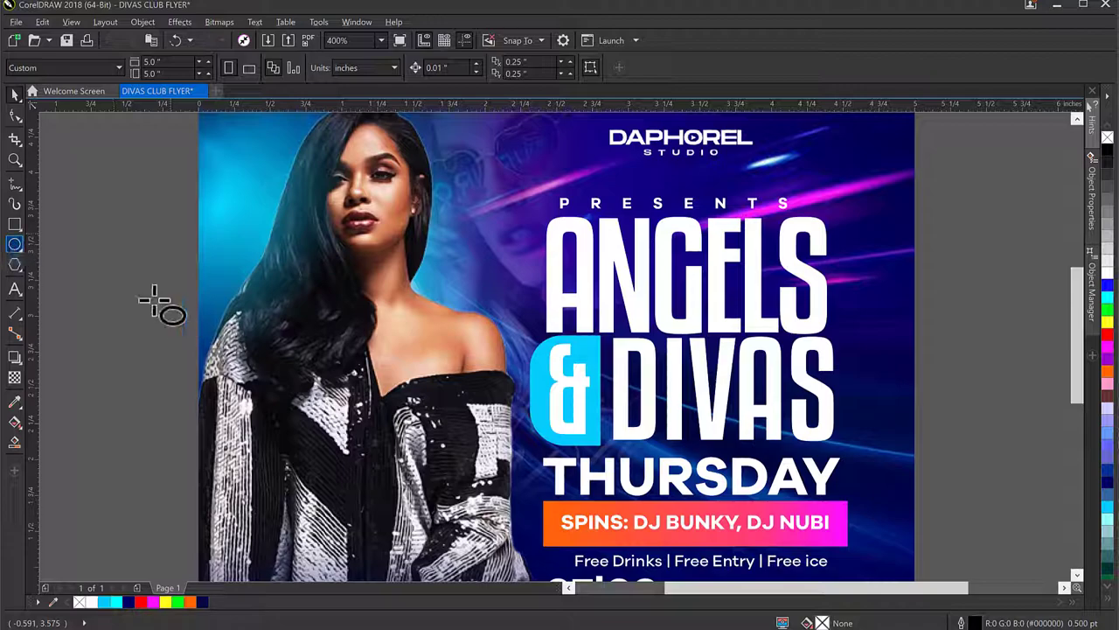
pyautogui.moveTo(97, 232); pyautogui.dragTo(185, 325)
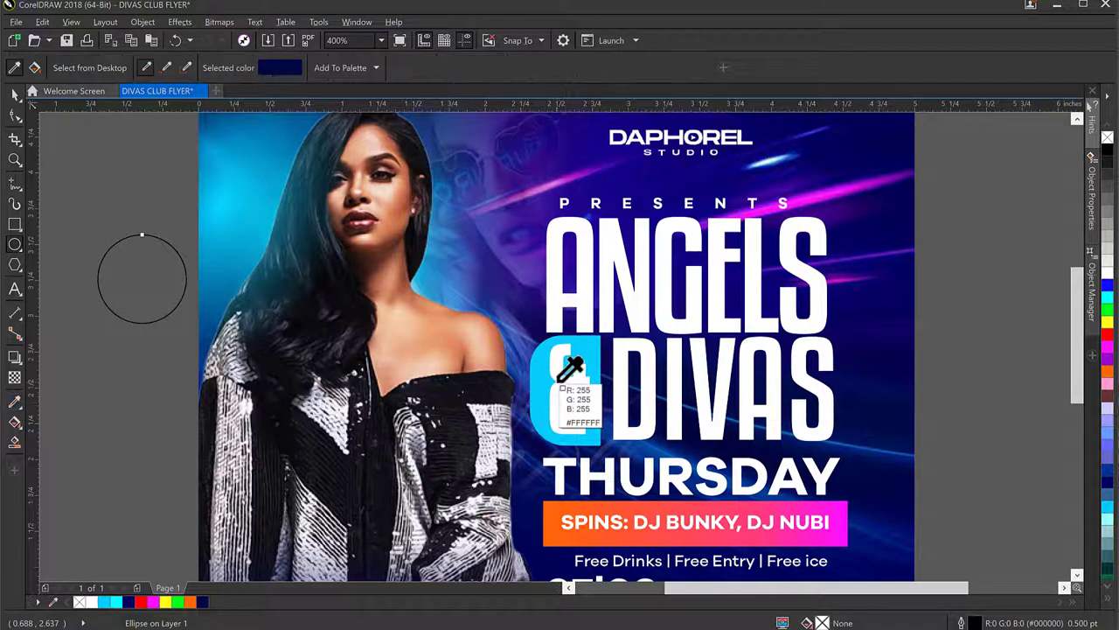
pyautogui.click(559, 385)
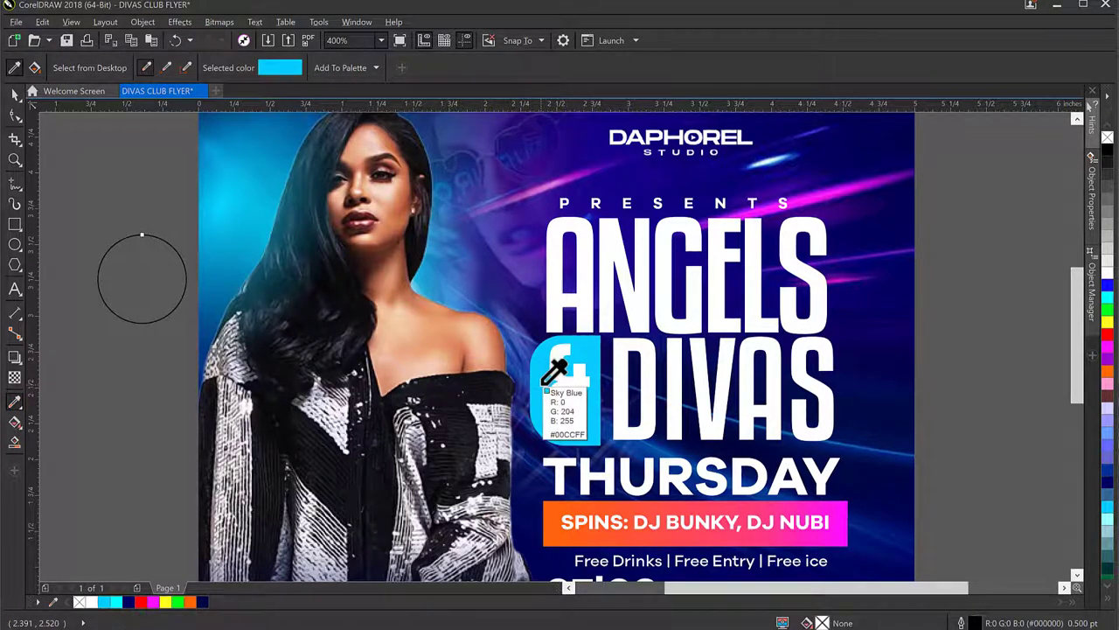
pyautogui.click(118, 271)
pyautogui.click(144, 280)
# - Remove the circle's outline and give it an elliptical fountain transparency
pyautogui.press('space')
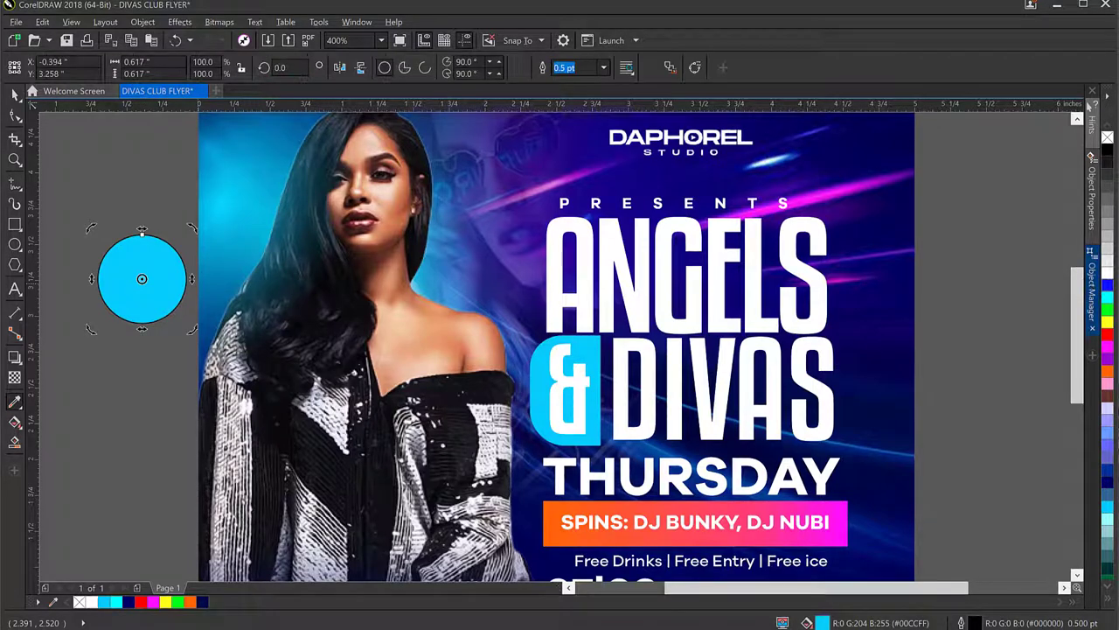
pyautogui.rightClick(1107, 137)
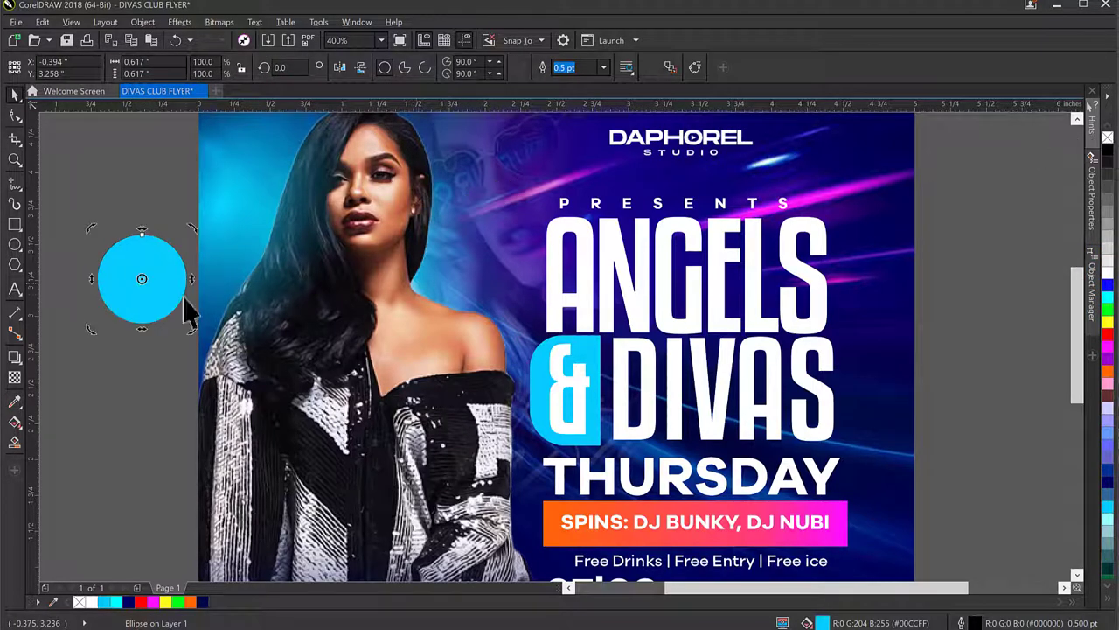
pyautogui.click(14, 380)
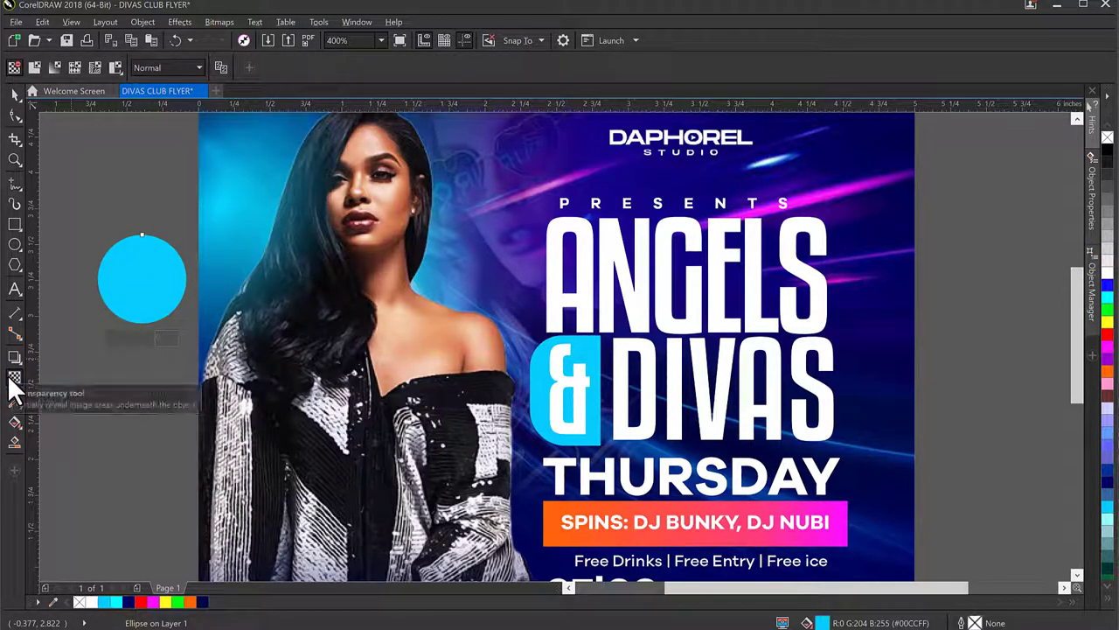
pyautogui.click(52, 68)
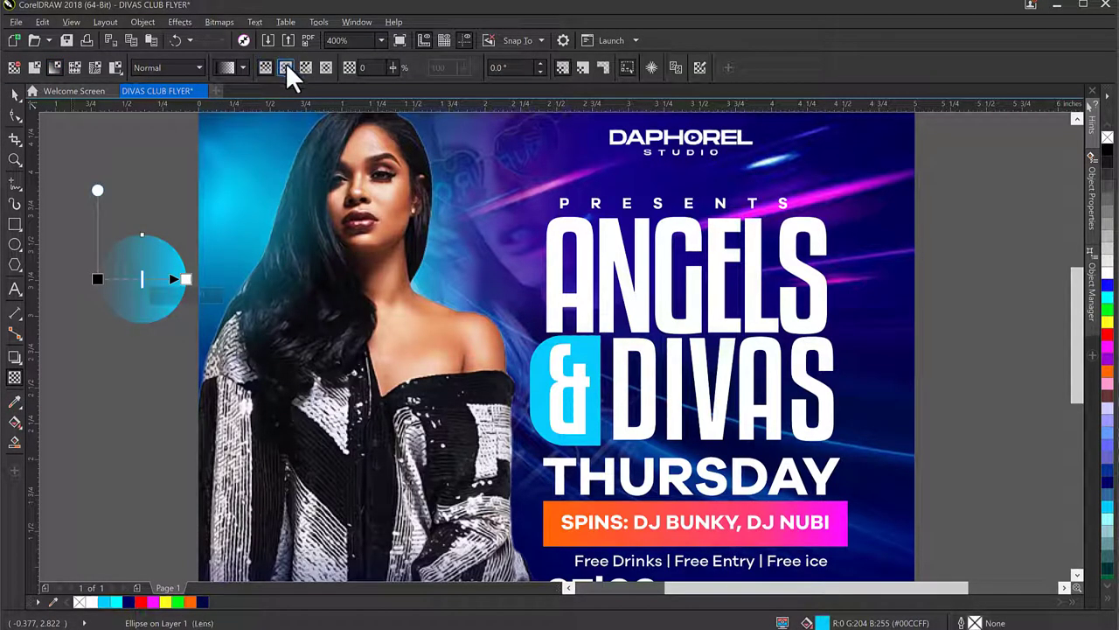
pyautogui.click(285, 67)
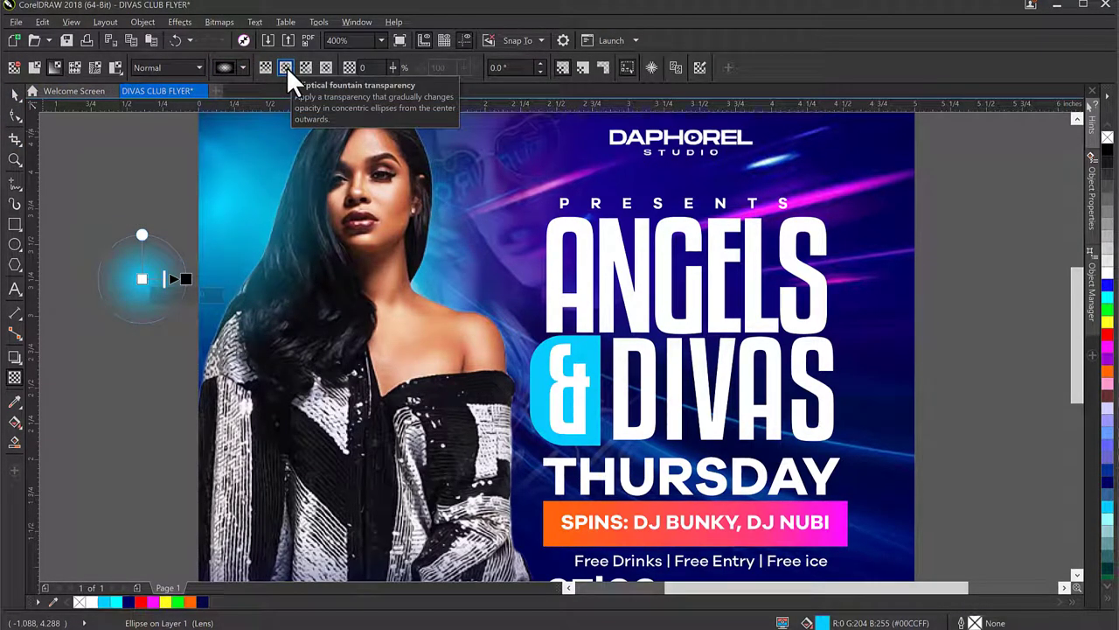
pyautogui.click(14, 92)
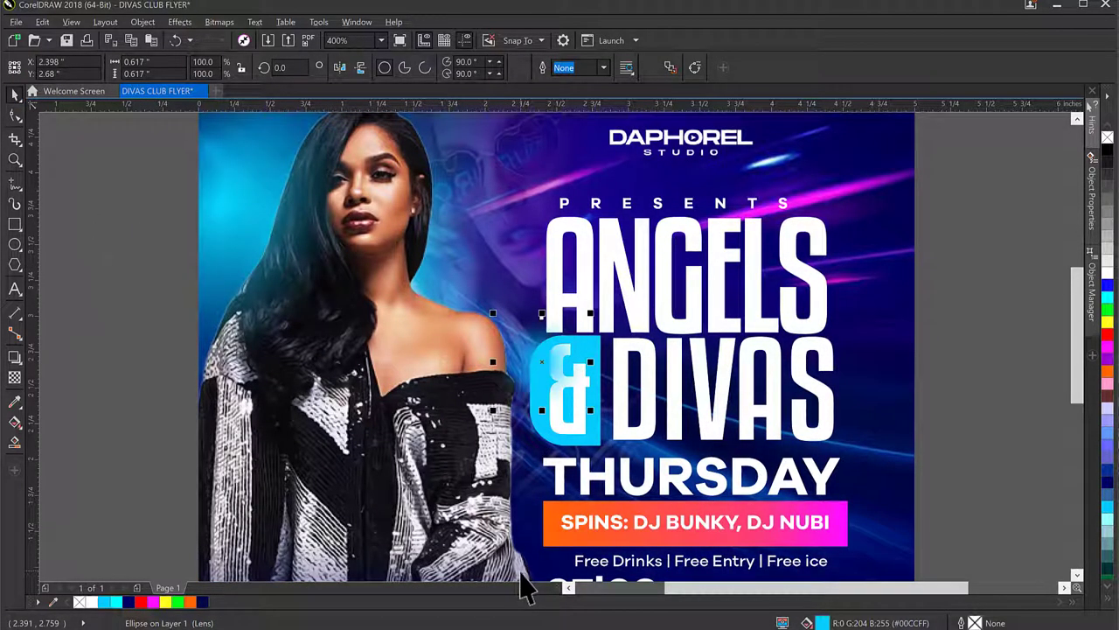
# - Move the cyan glow behind the ampersand, set its transparency merge mode to Screen, and copy it to the SPINS bar
pyautogui.moveTo(542, 362); pyautogui.dragTo(535, 401)
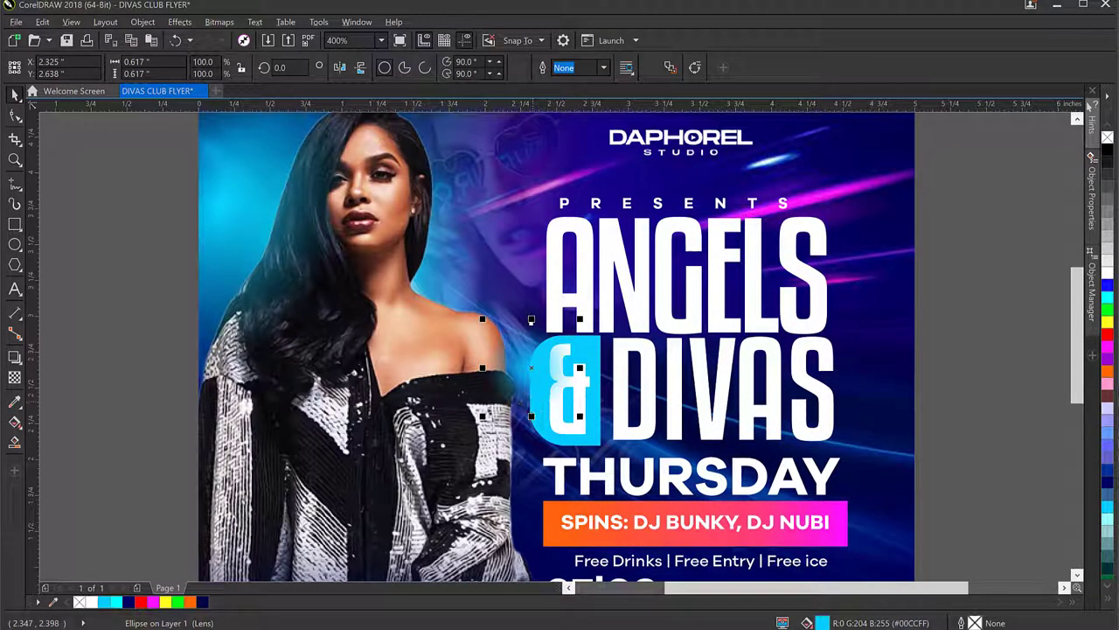
pyautogui.click(14, 377)
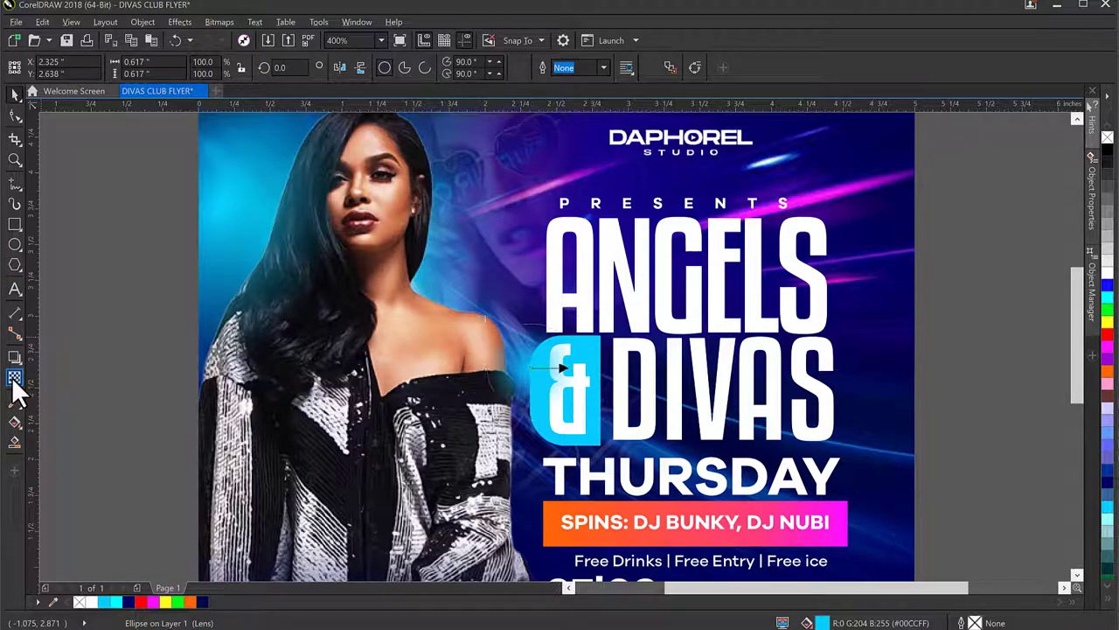
pyautogui.click(112, 69)
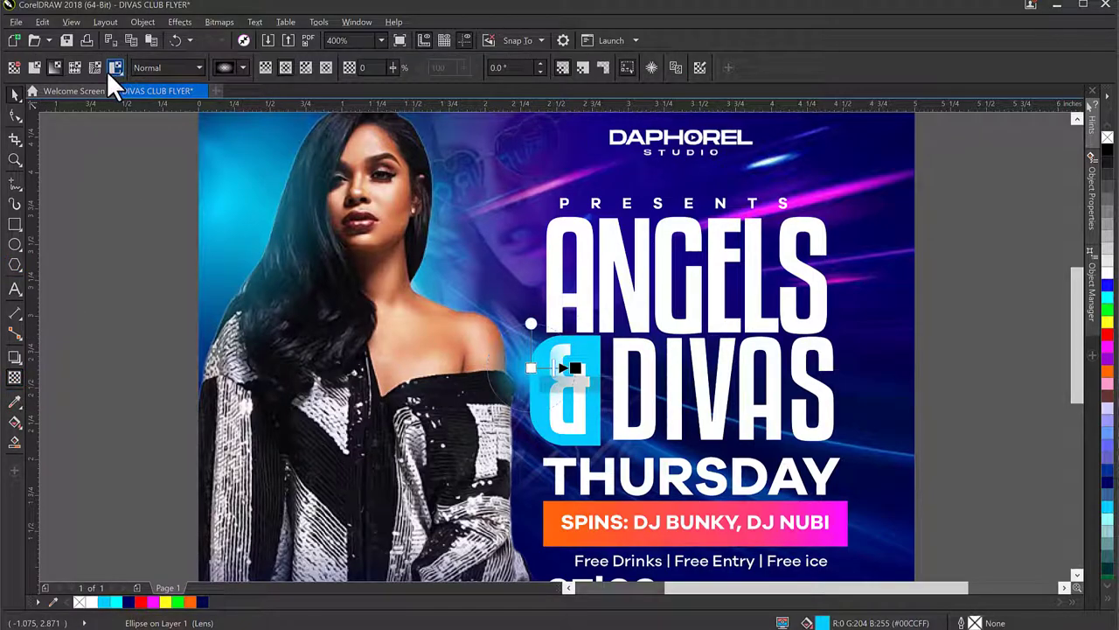
pyautogui.click(193, 70)
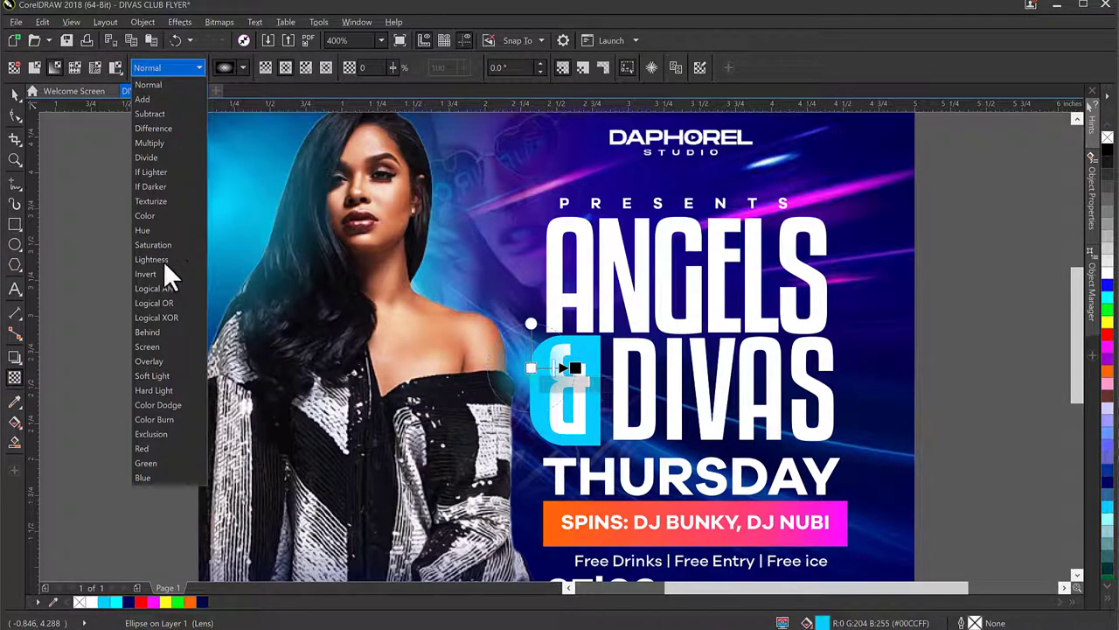
pyautogui.click(162, 347)
pyautogui.click(14, 96)
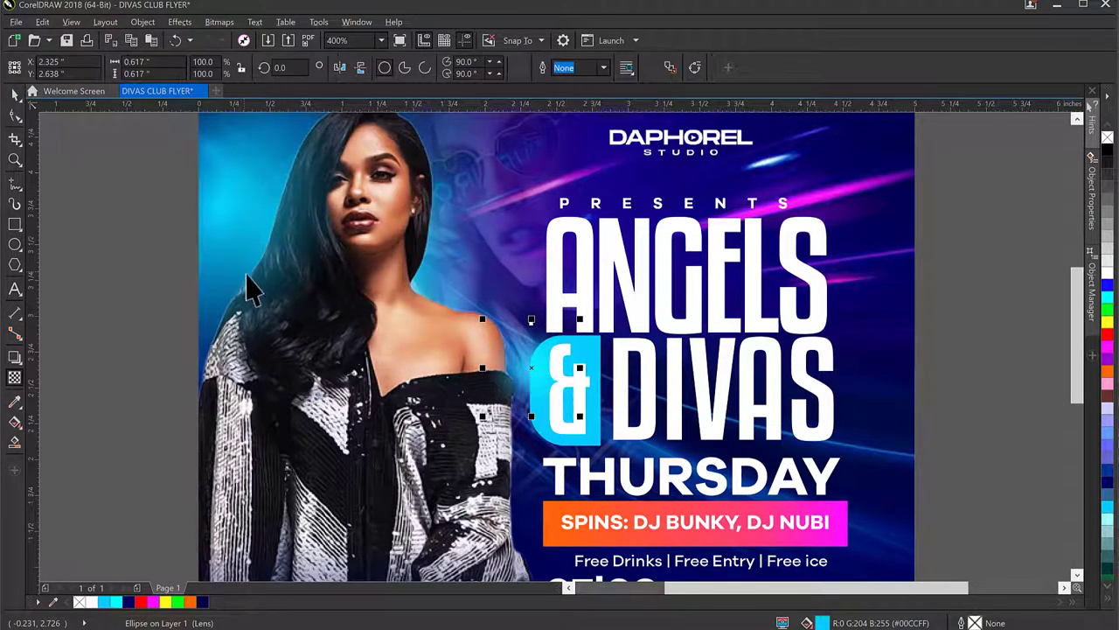
pyautogui.moveTo(540, 393); pyautogui.dragTo(537, 525)
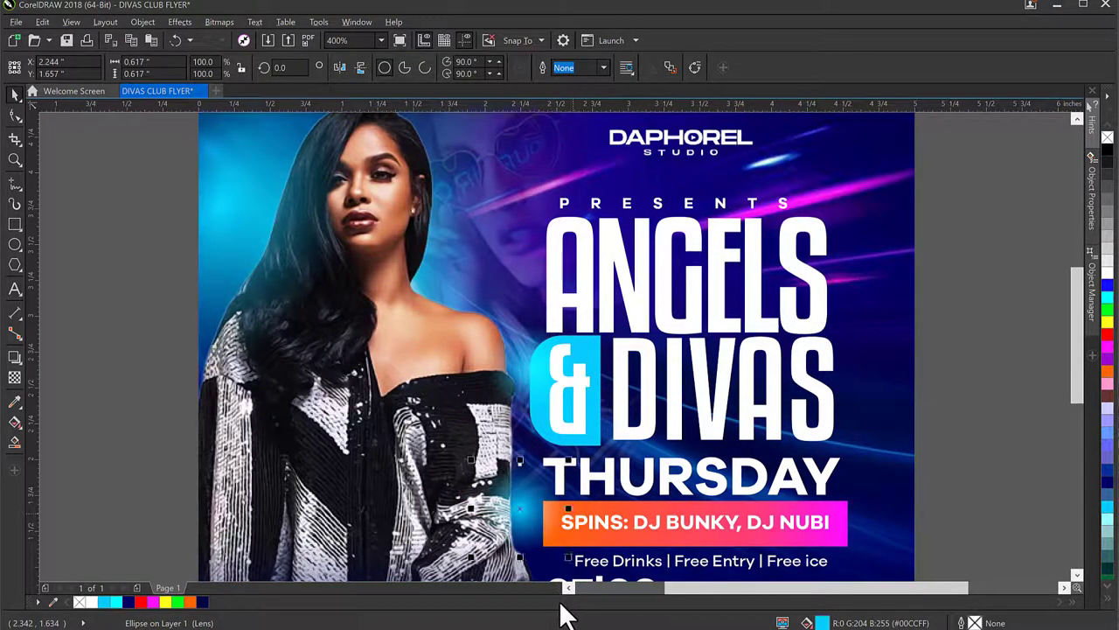
# - Fill the SPINS-bar glow with orange sampled from the bar and position it over SPINS
pyautogui.click(16, 403)
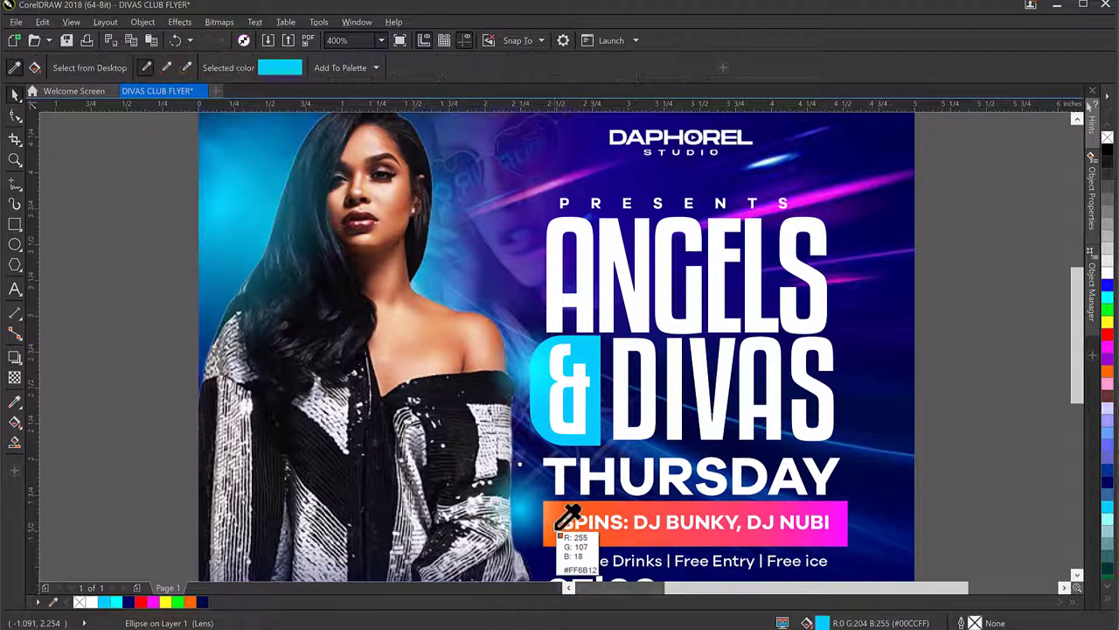
pyautogui.click(520, 506)
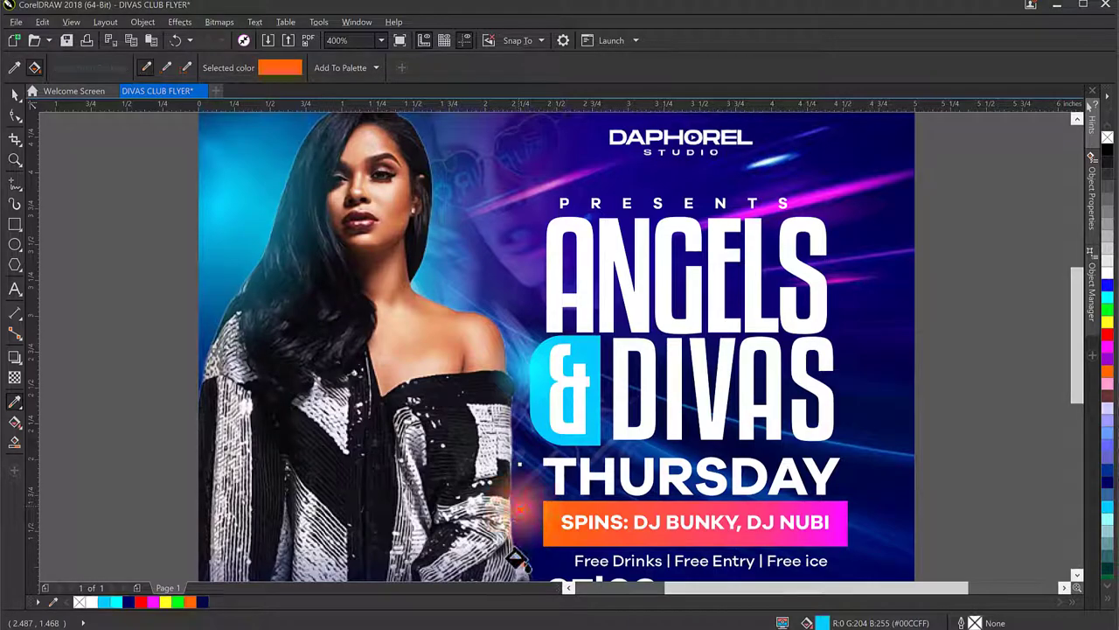
pyautogui.press('space')
pyautogui.moveTo(526, 501); pyautogui.dragTo(555, 512)
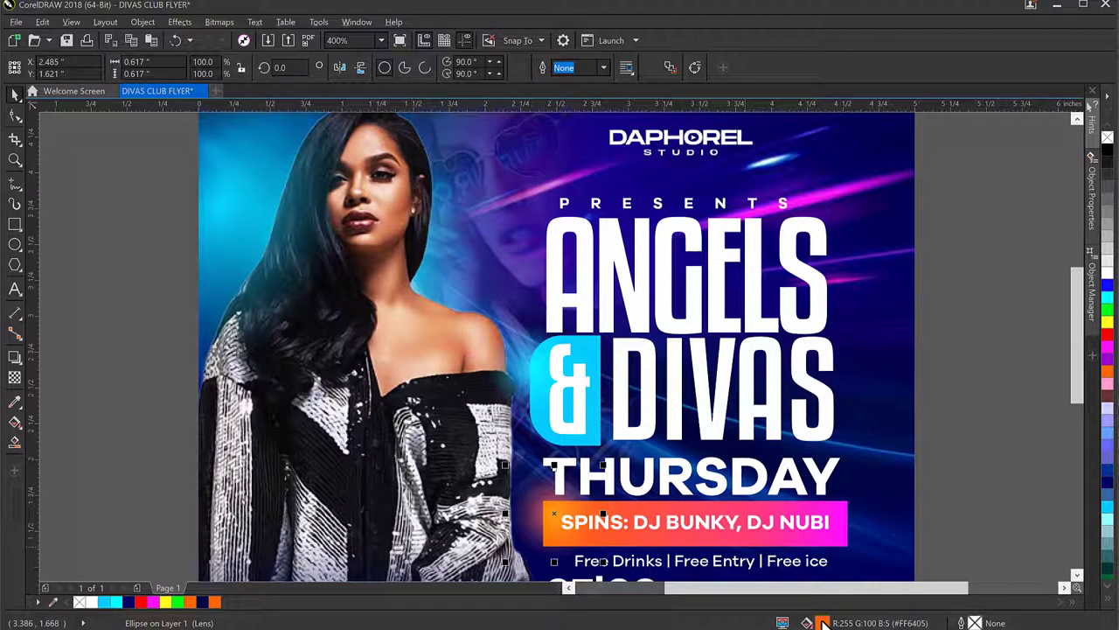
# - Lighten the glow's fill to the soft orange #FCAF62
pyautogui.doubleClick(822, 623)
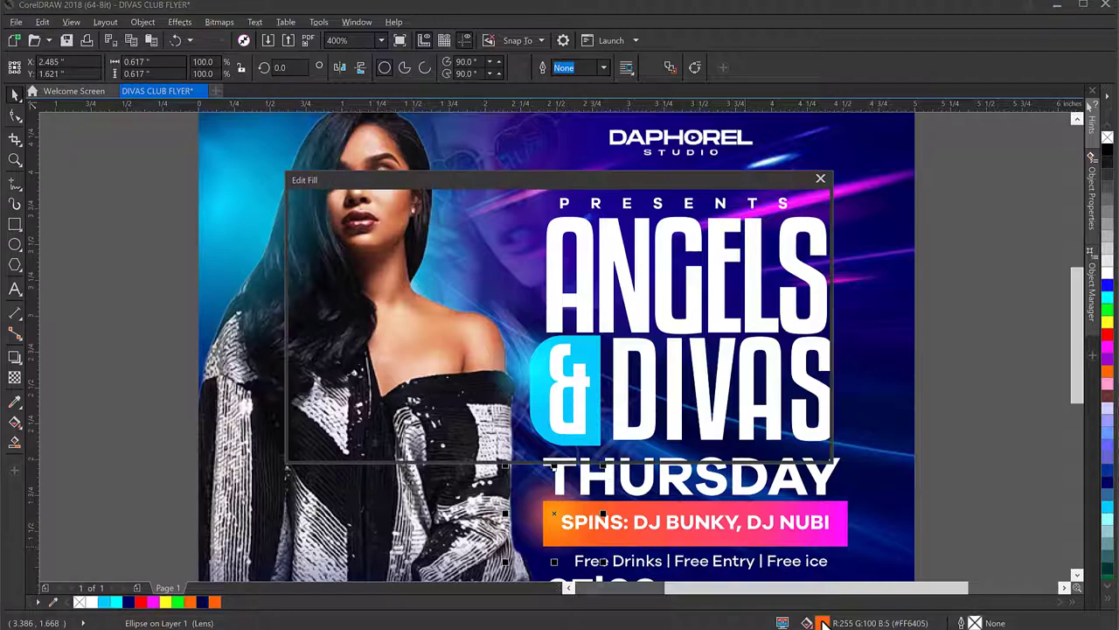
pyautogui.moveTo(462, 191); pyautogui.dragTo(700, 162)
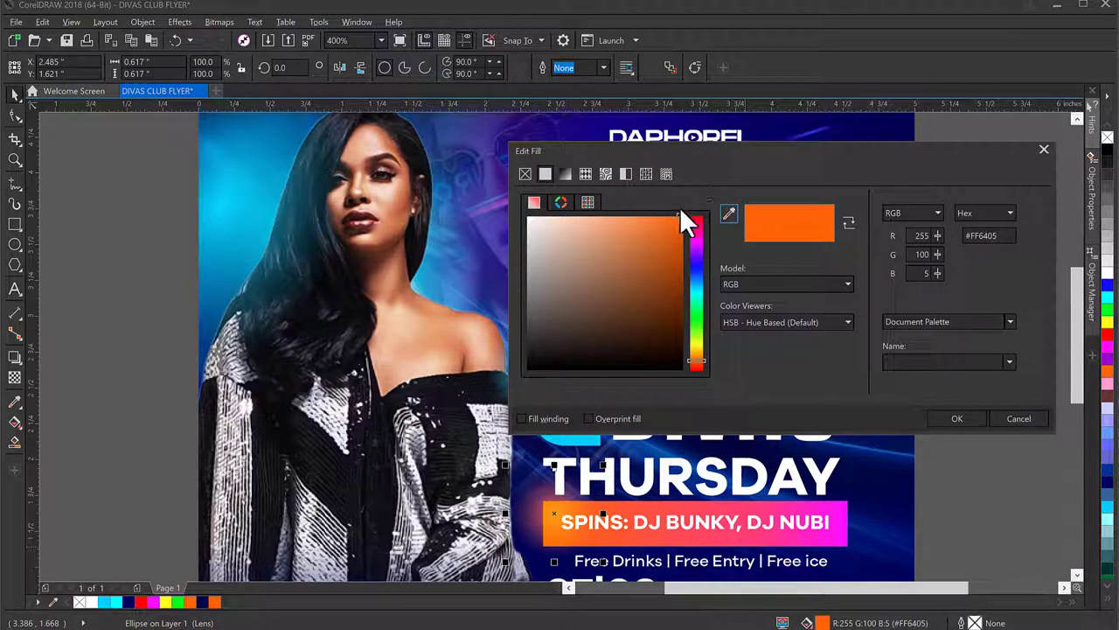
pyautogui.moveTo(658, 228); pyautogui.dragTo(621, 218)
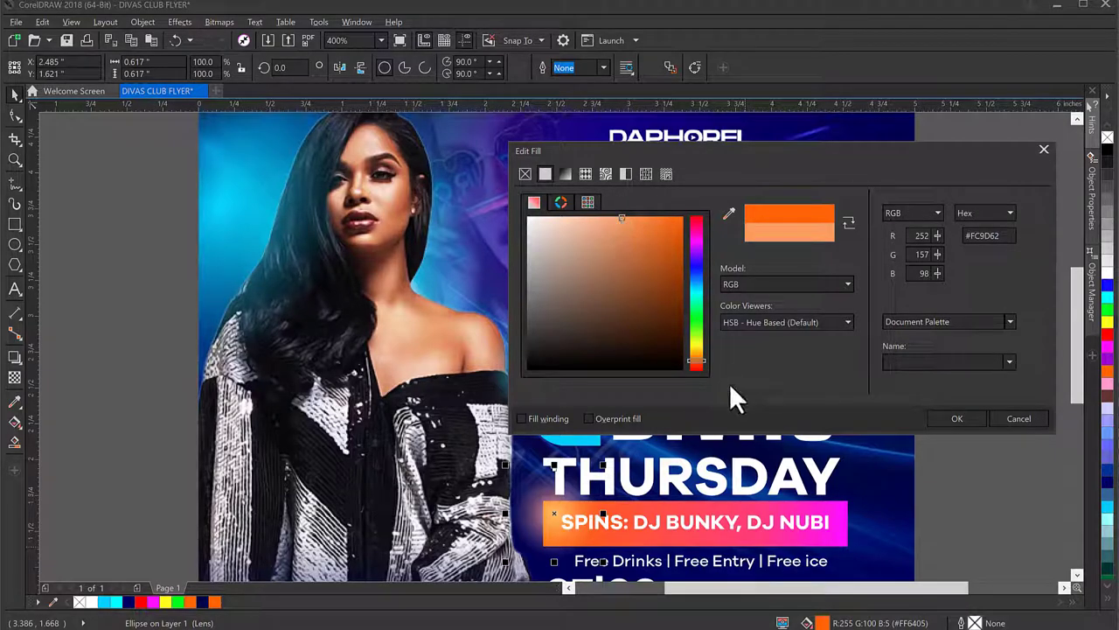
pyautogui.click(699, 357)
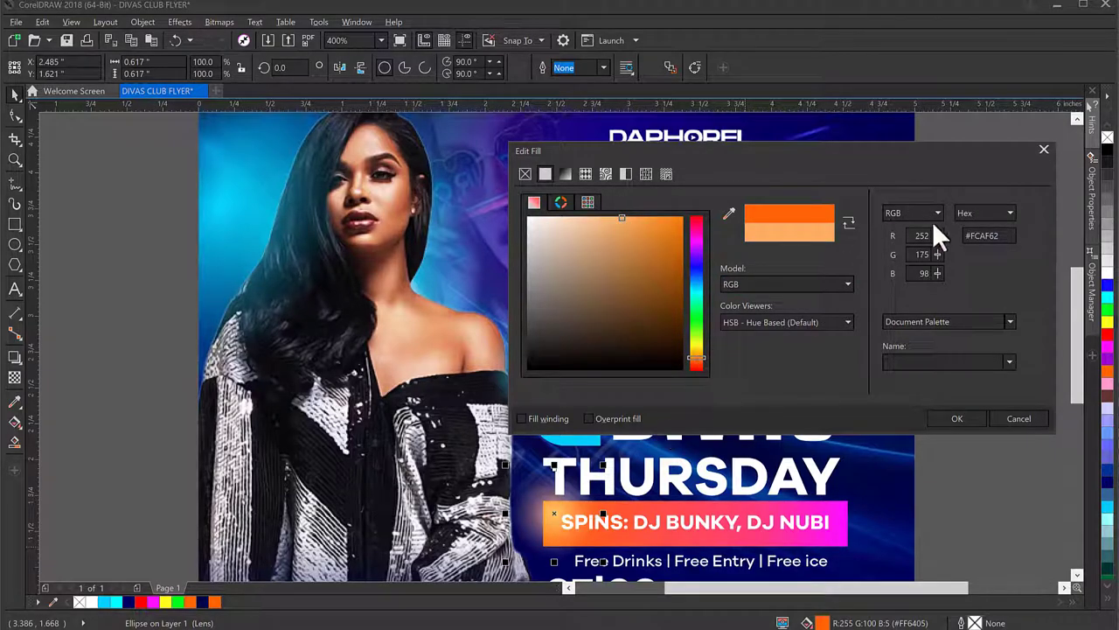
pyautogui.click(956, 418)
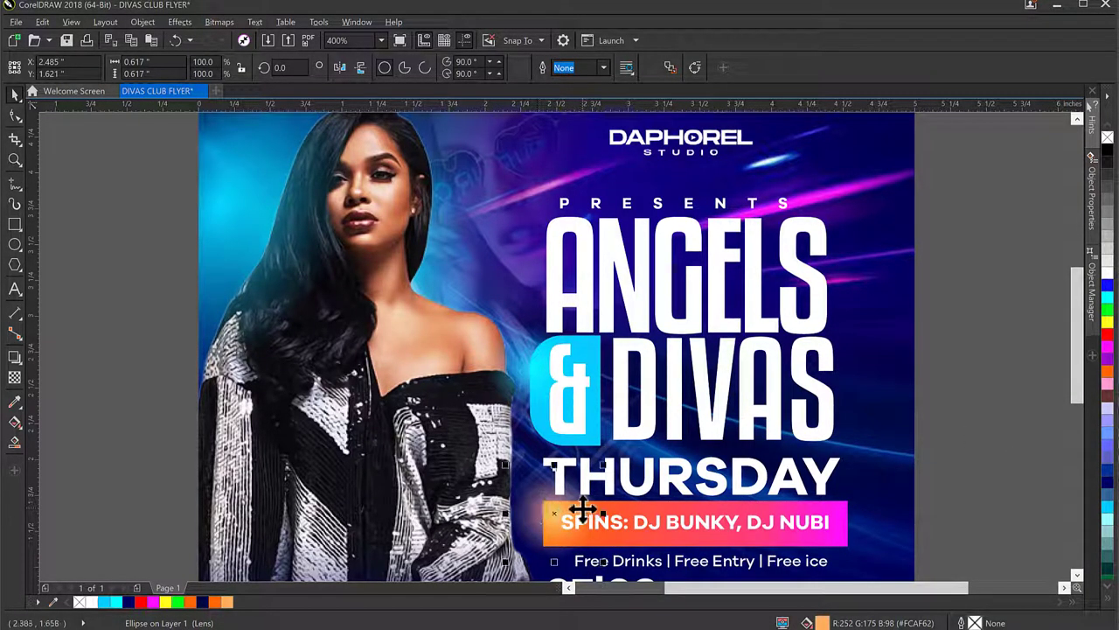
# - Enlarge the orange glow to 143.5% and settle it at the SPINS bar's left end
pyautogui.moveTo(603, 464); pyautogui.dragTo(641, 425)
pyautogui.moveTo(552, 532); pyautogui.dragTo(552, 521)
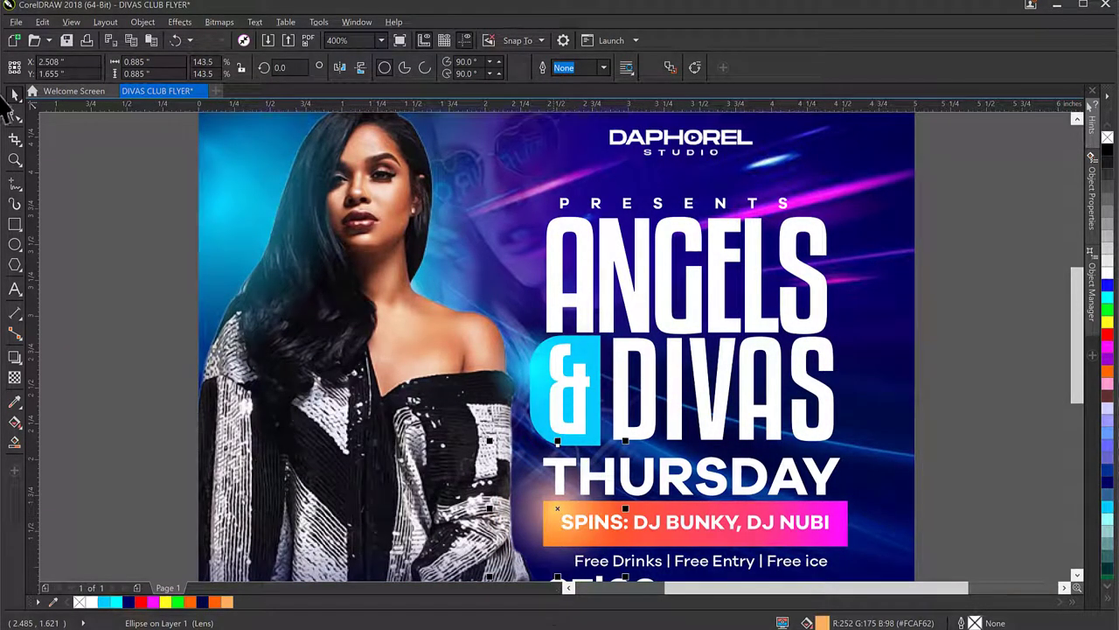
pyautogui.click(14, 378)
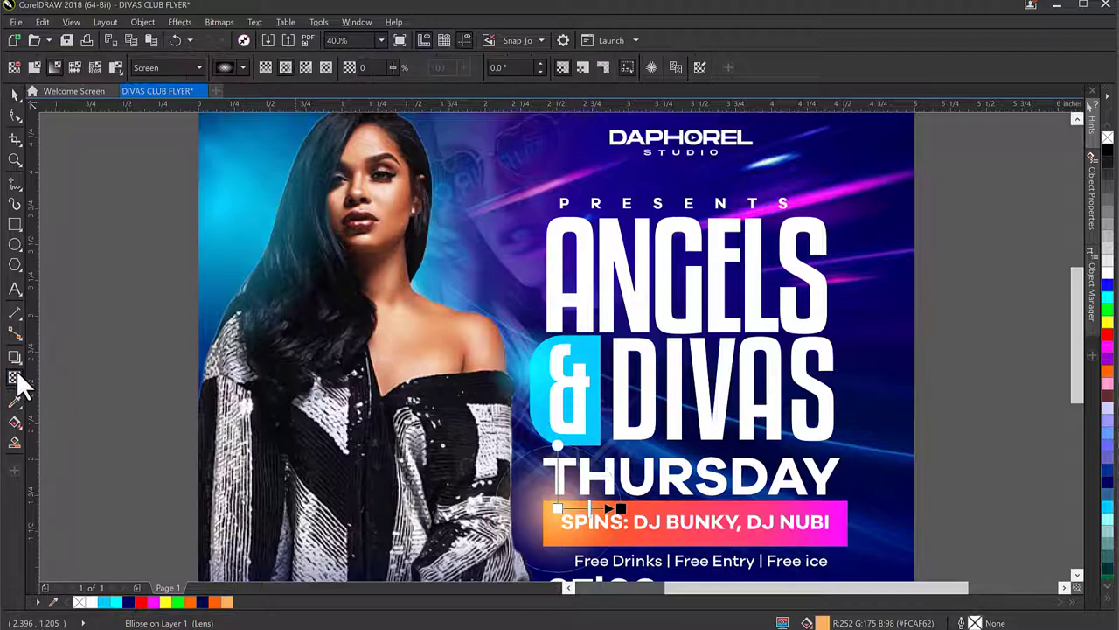
pyautogui.click(14, 92)
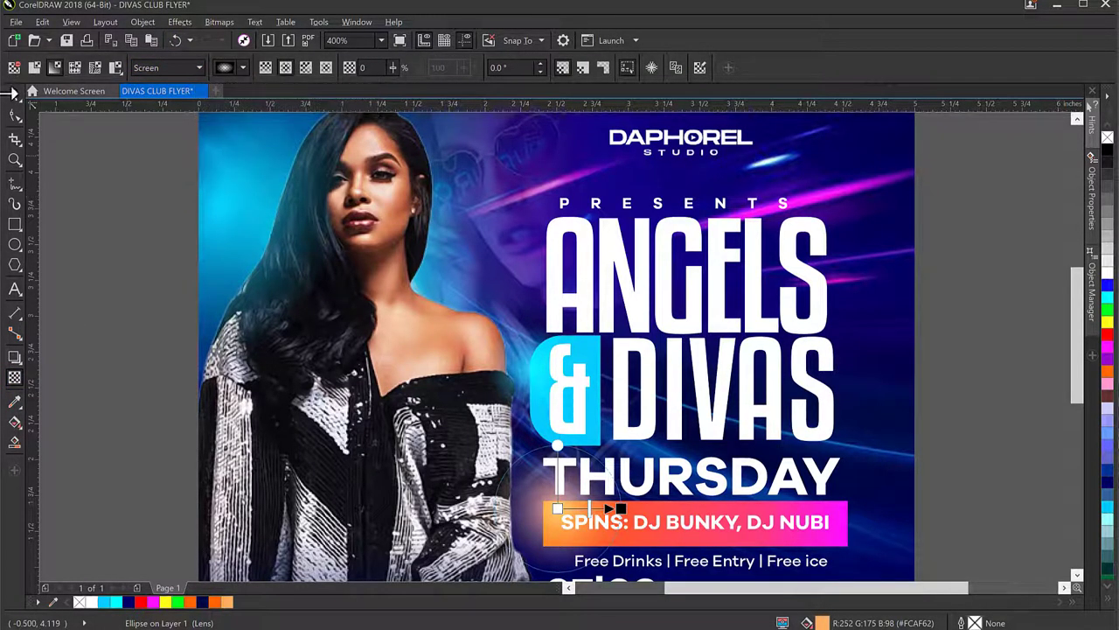
pyautogui.moveTo(555, 479); pyautogui.dragTo(591, 565)
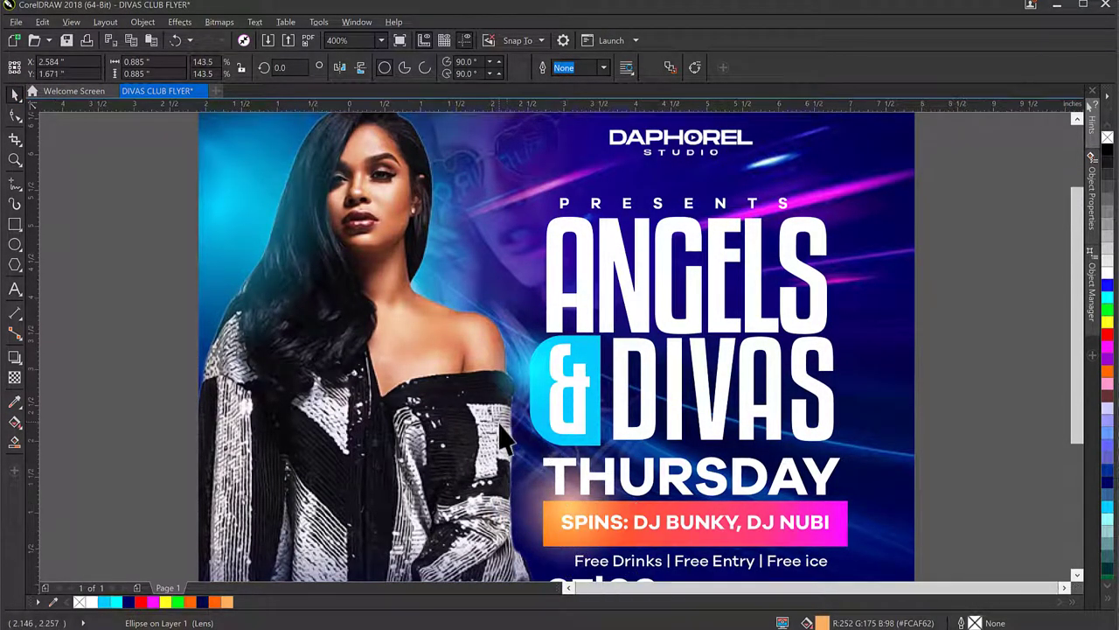
pyautogui.scroll(-2, 512, 441)
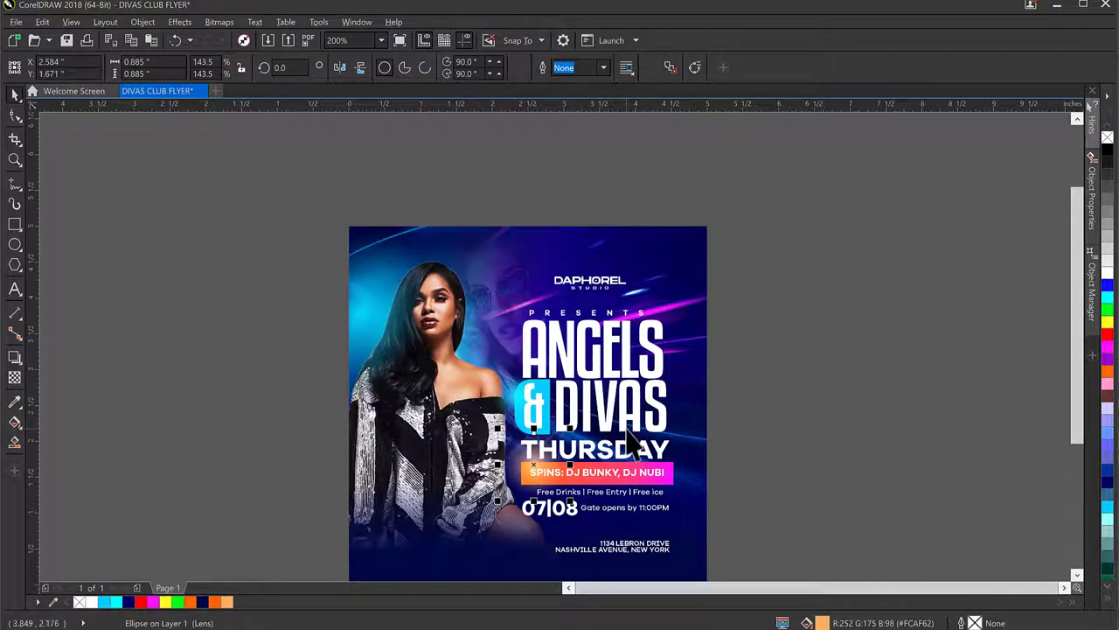
pyautogui.click(786, 407)
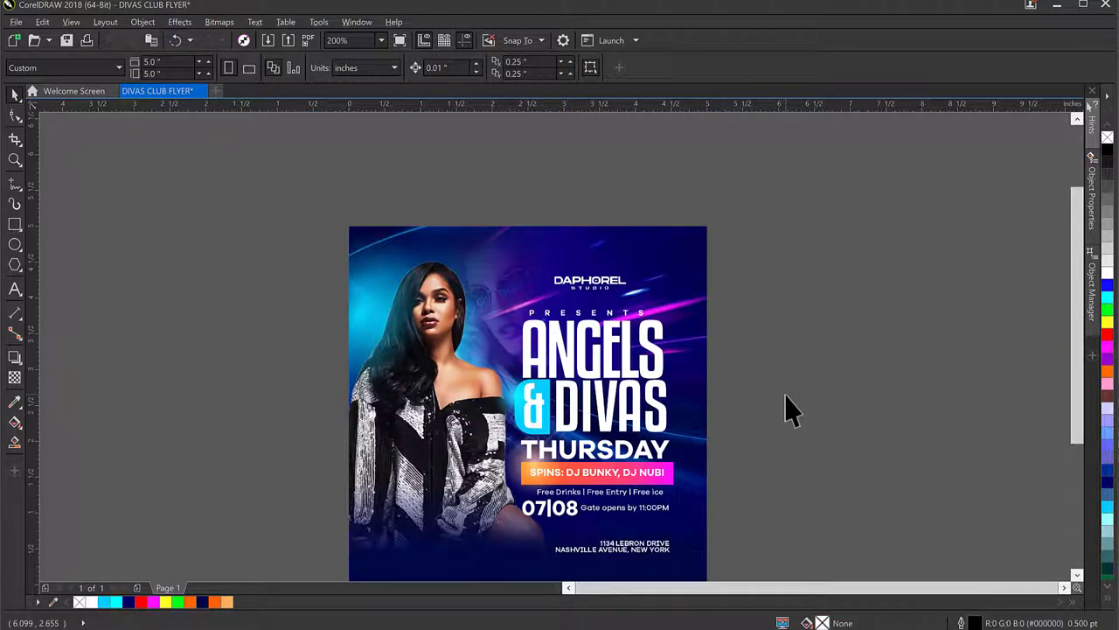
pyautogui.scroll(1, 786, 408)
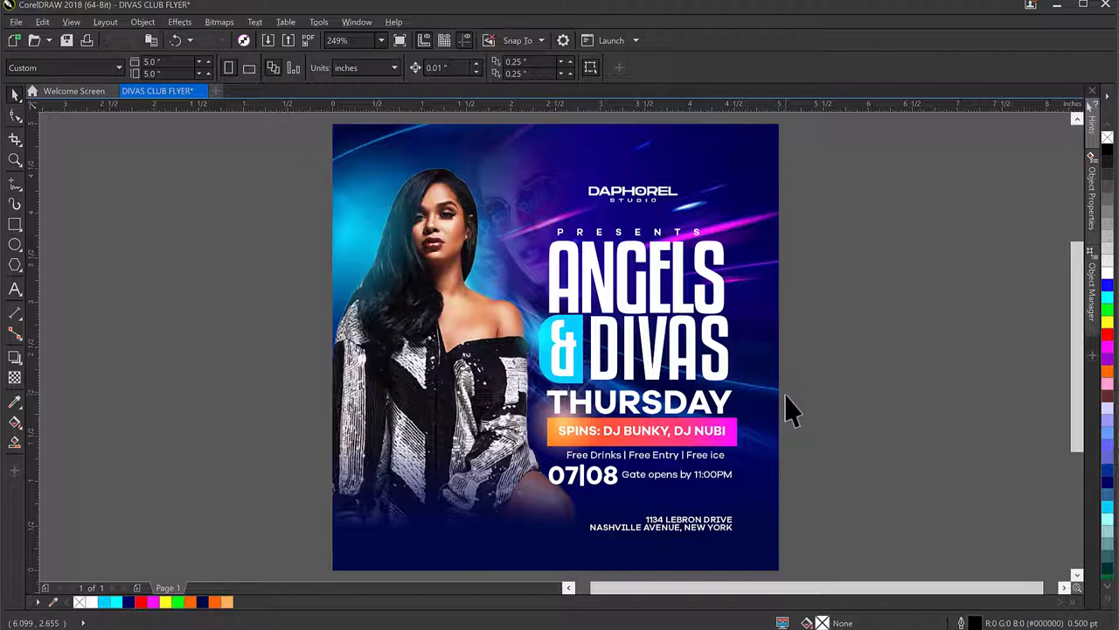